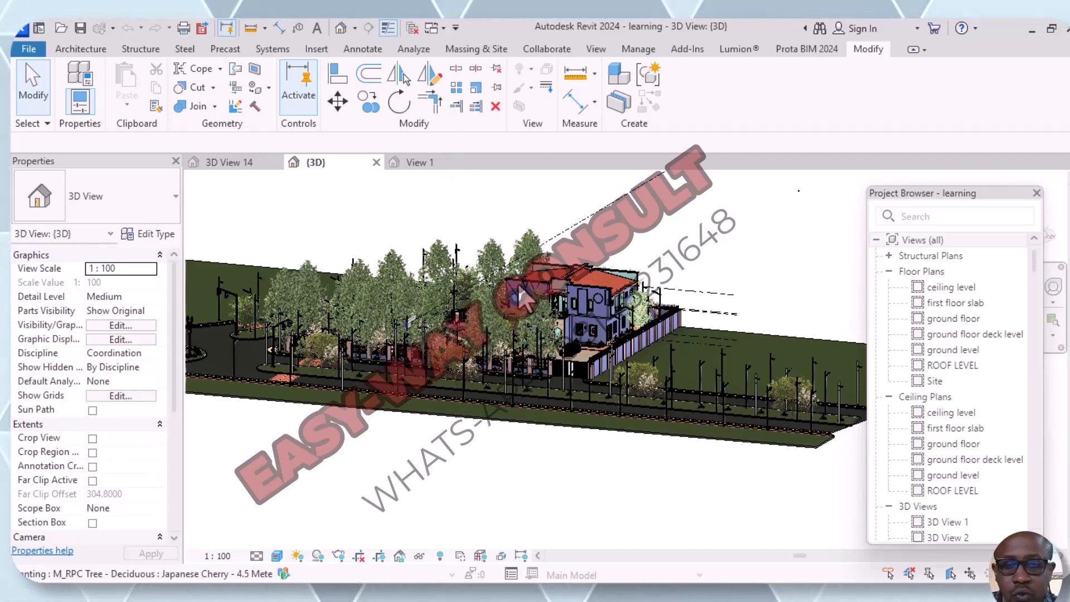
# Step: Examine the walled compound from the street side, looking closely at the entrance gate, fence and driveway
pyautogui.keyDown('shift'); pyautogui.moveTo(577, 288); pyautogui.dragTo(544, 350, button='middle'); pyautogui.keyUp('shift')
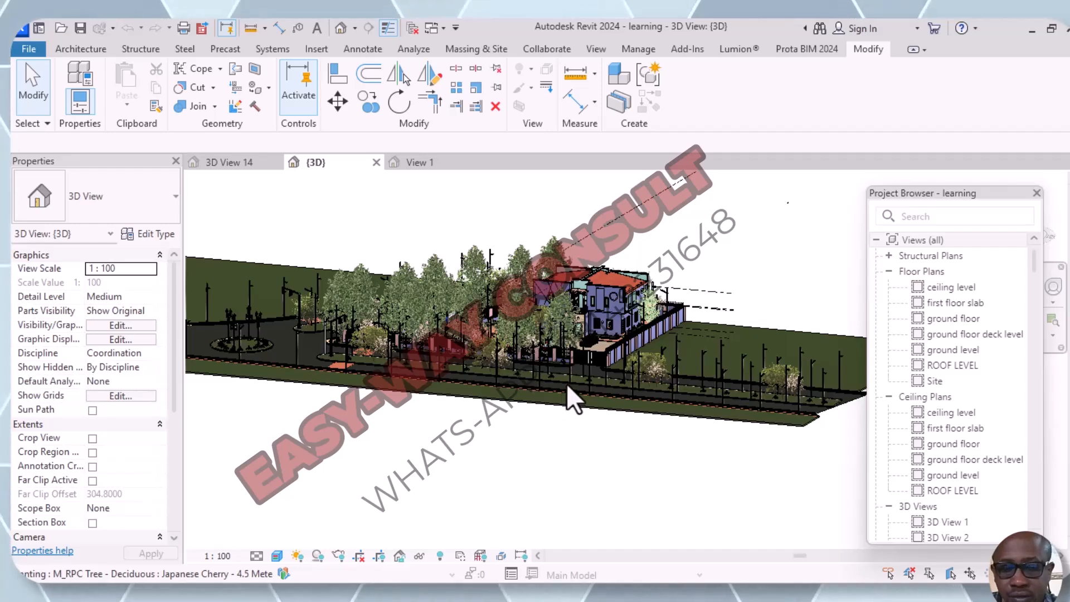
pyautogui.keyDown('shift'); pyautogui.moveTo(566, 381); pyautogui.dragTo(614, 313, button='middle'); pyautogui.keyUp('shift')
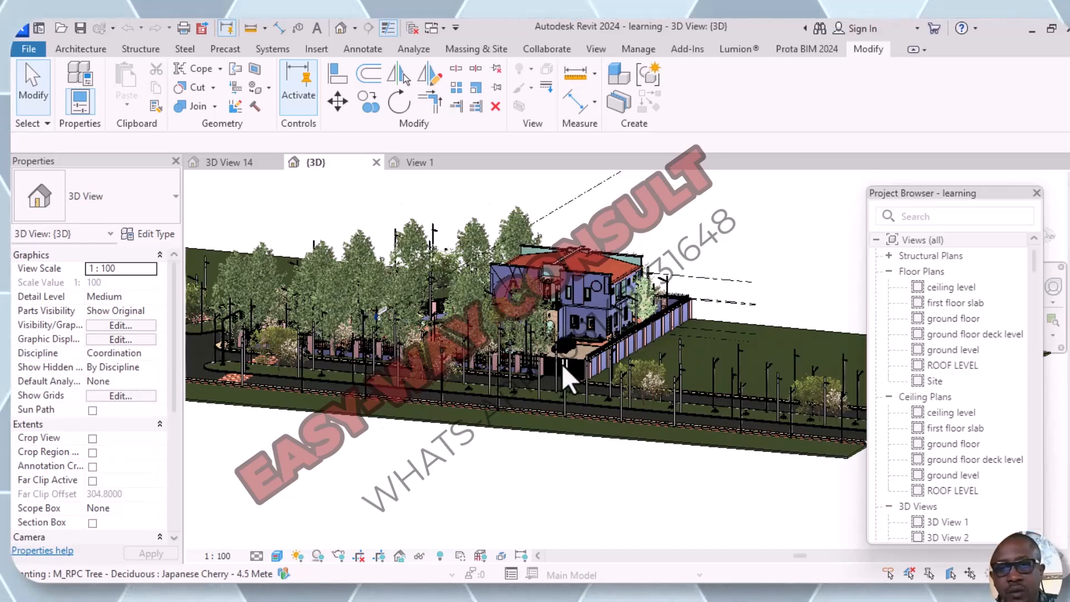
pyautogui.scroll(2, 562, 366)
pyautogui.scroll(1, 563, 365)
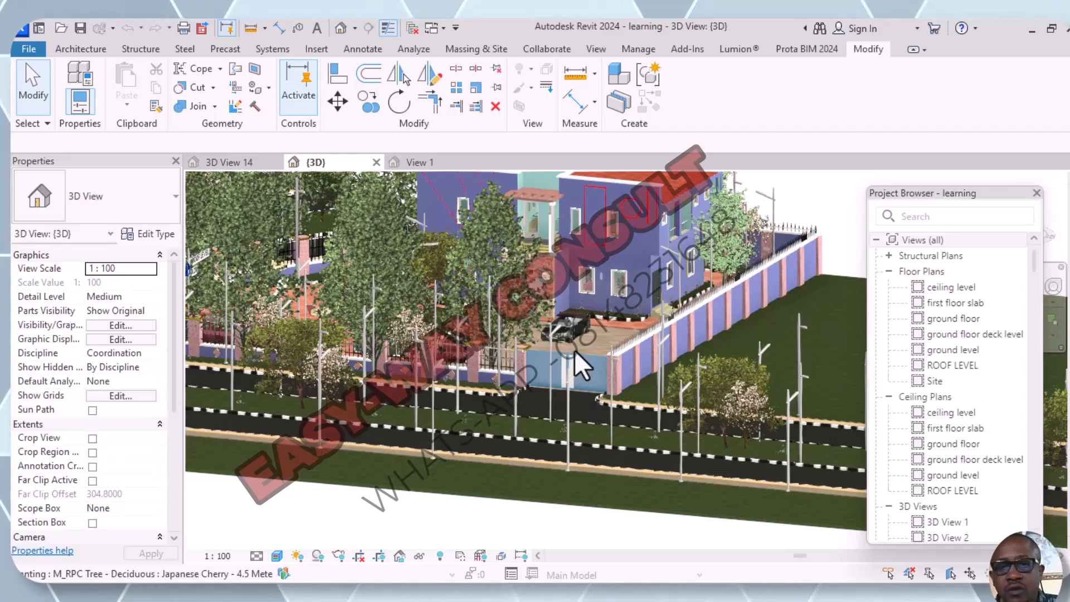
pyautogui.scroll(1, 574, 350)
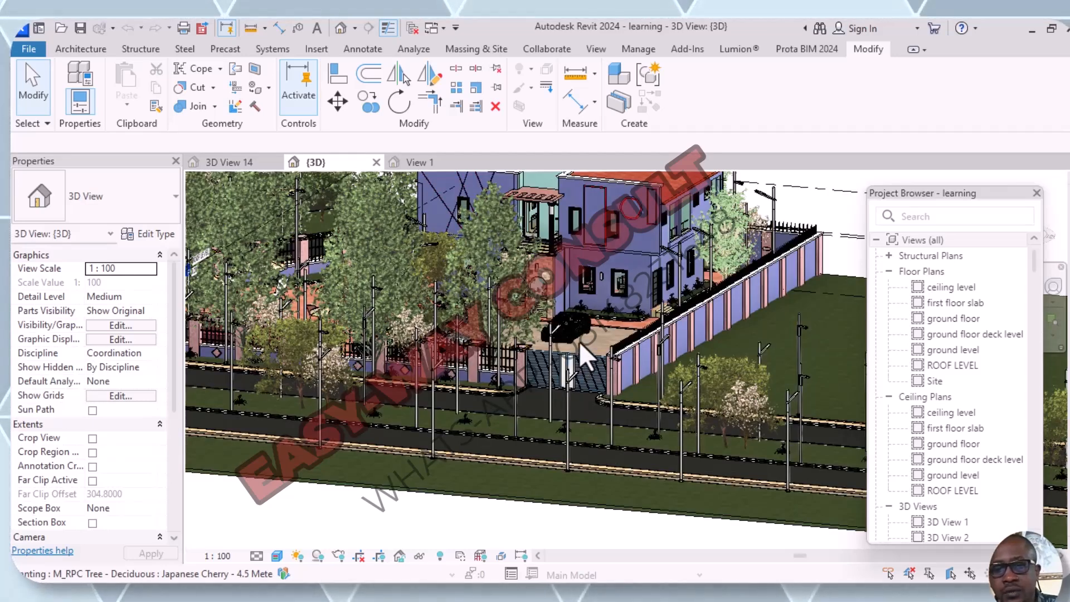
pyautogui.scroll(1, 579, 341)
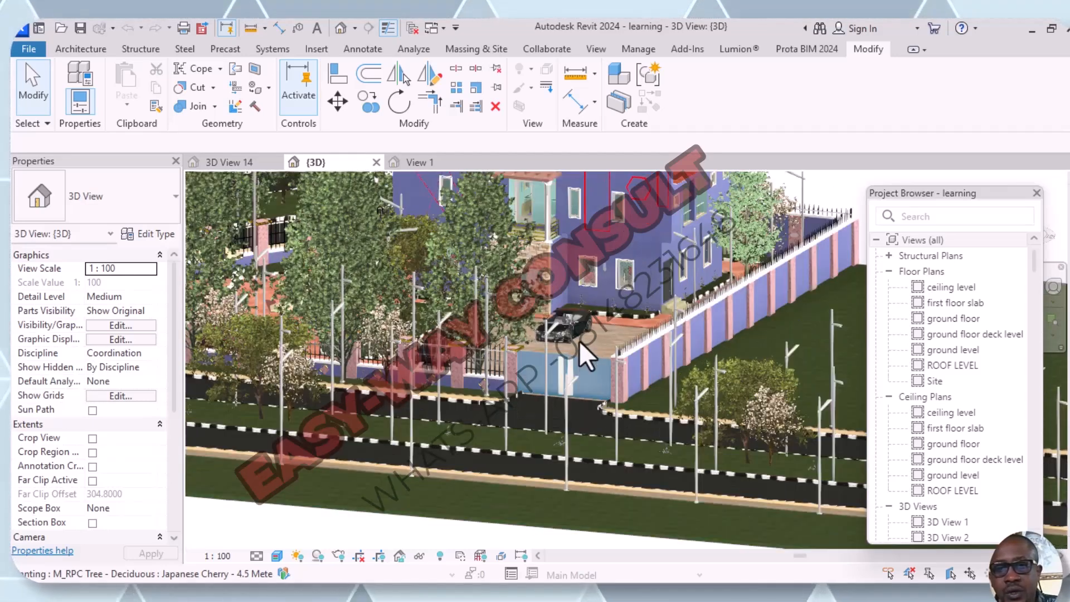
pyautogui.scroll(1, 560, 328)
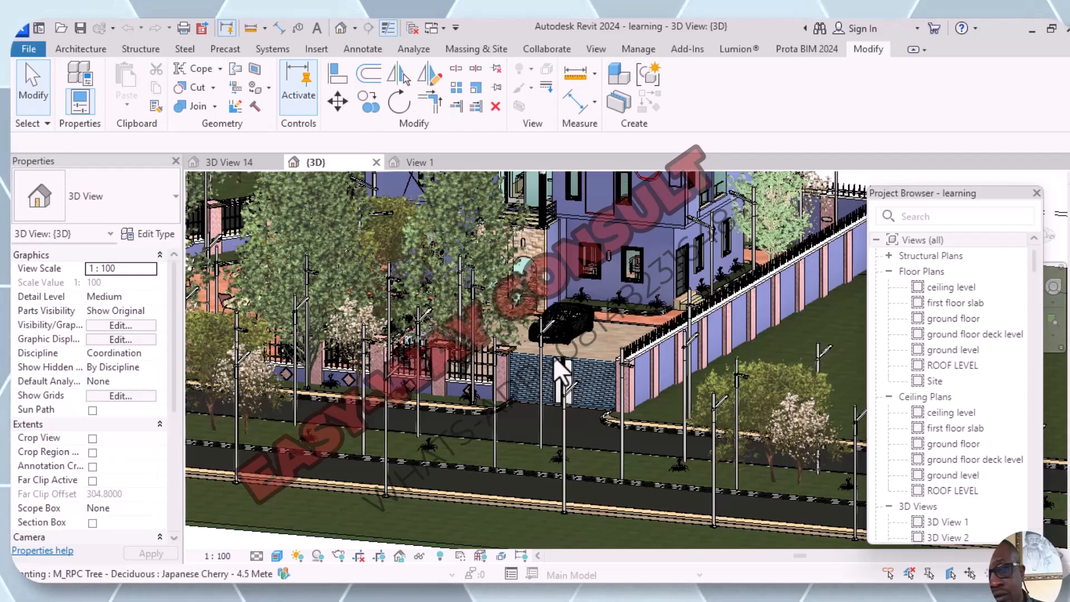
pyautogui.scroll(2, 562, 379)
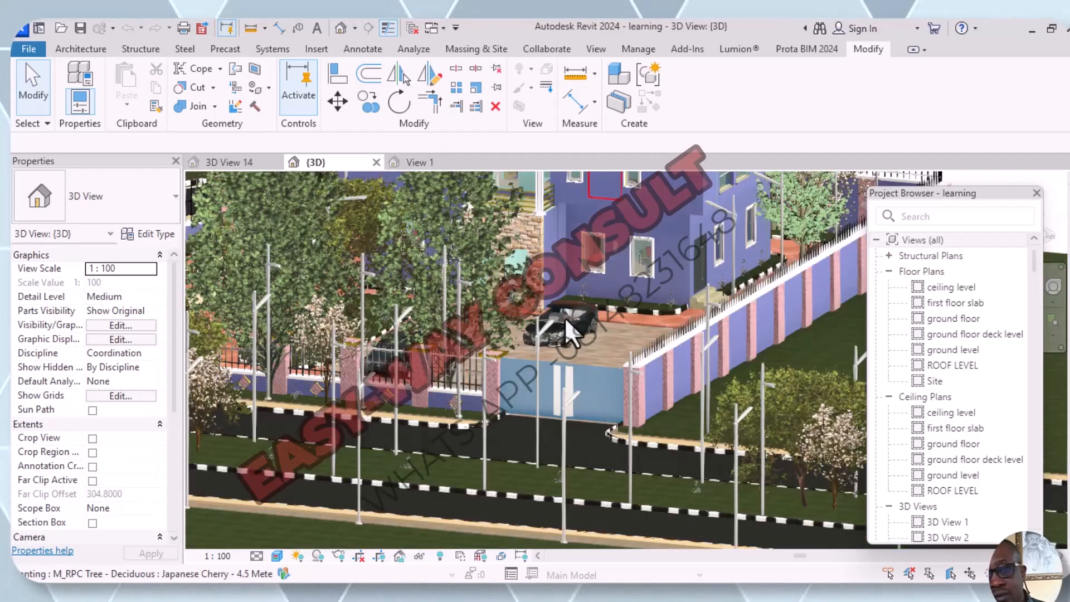
pyautogui.scroll(3, 564, 317)
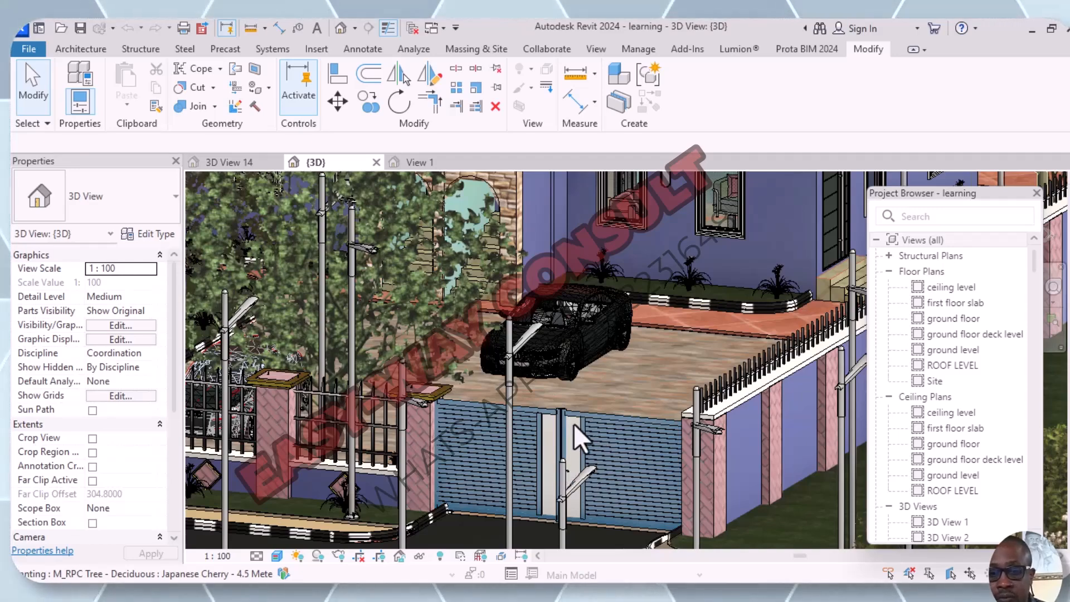
pyautogui.scroll(-5, 610, 371)
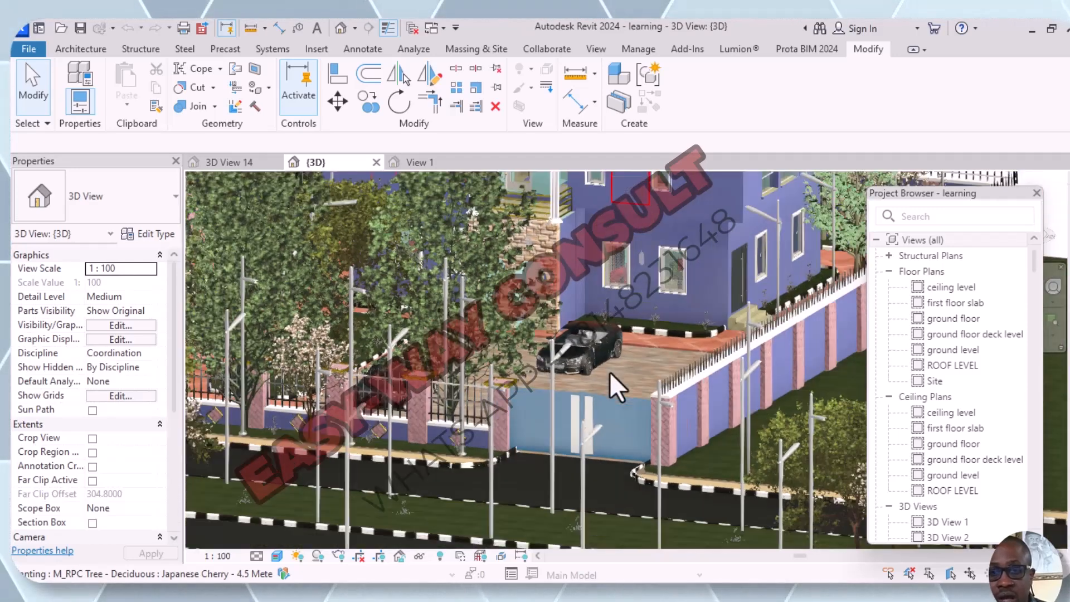
pyautogui.scroll(-2, 610, 371)
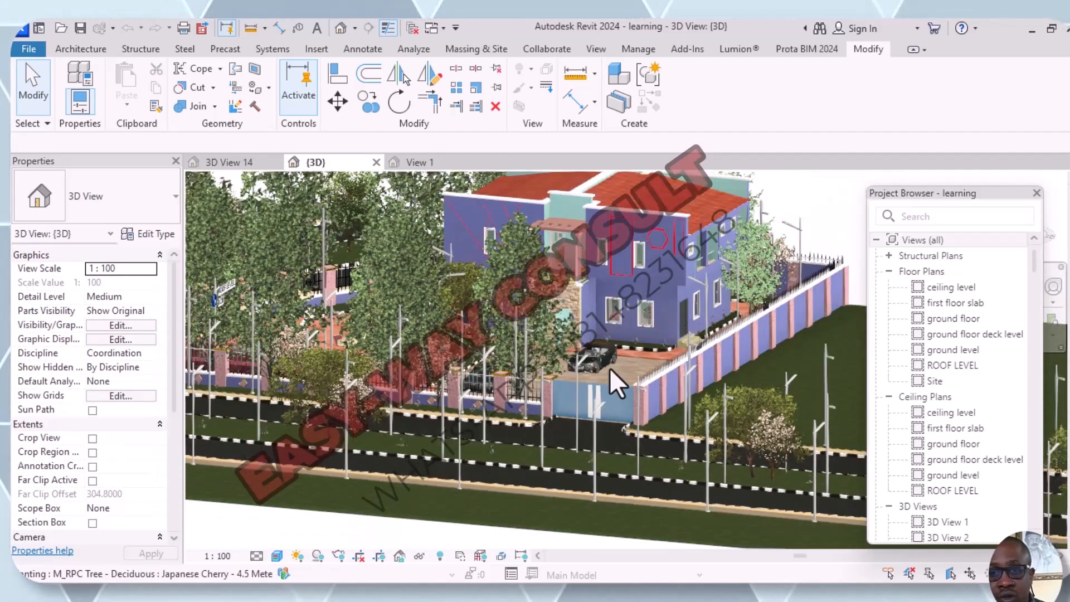
pyautogui.scroll(-2, 621, 421)
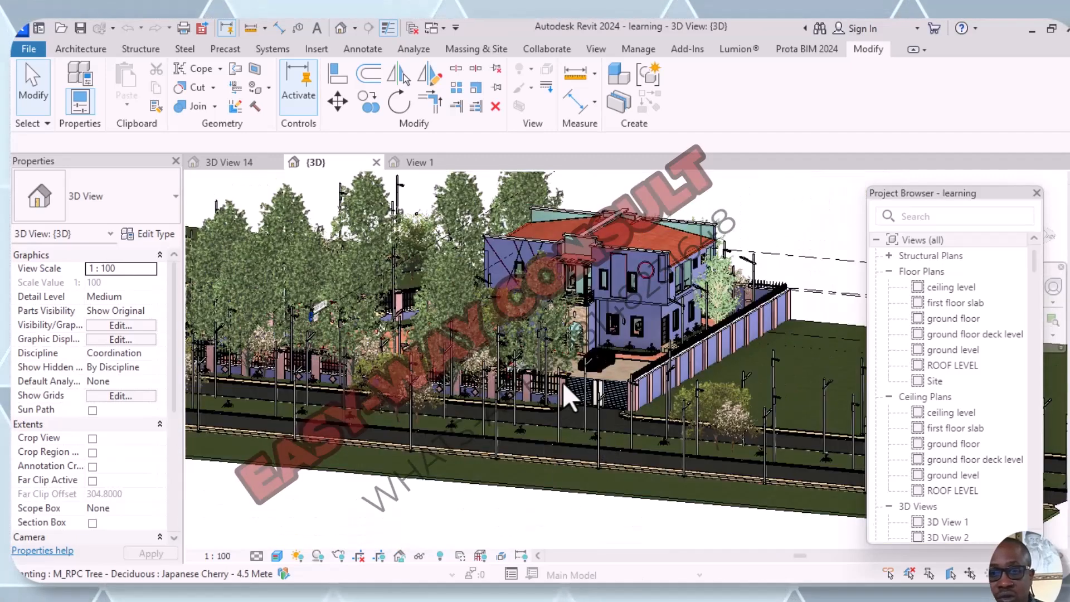
# Step: Inspect the building's front facade and ground-floor windows, then the parked car and driveway gate
pyautogui.scroll(2, 571, 362)
pyautogui.keyDown('shift'); pyautogui.moveTo(640, 310); pyautogui.dragTo(526, 322, button='middle'); pyautogui.keyUp('shift')
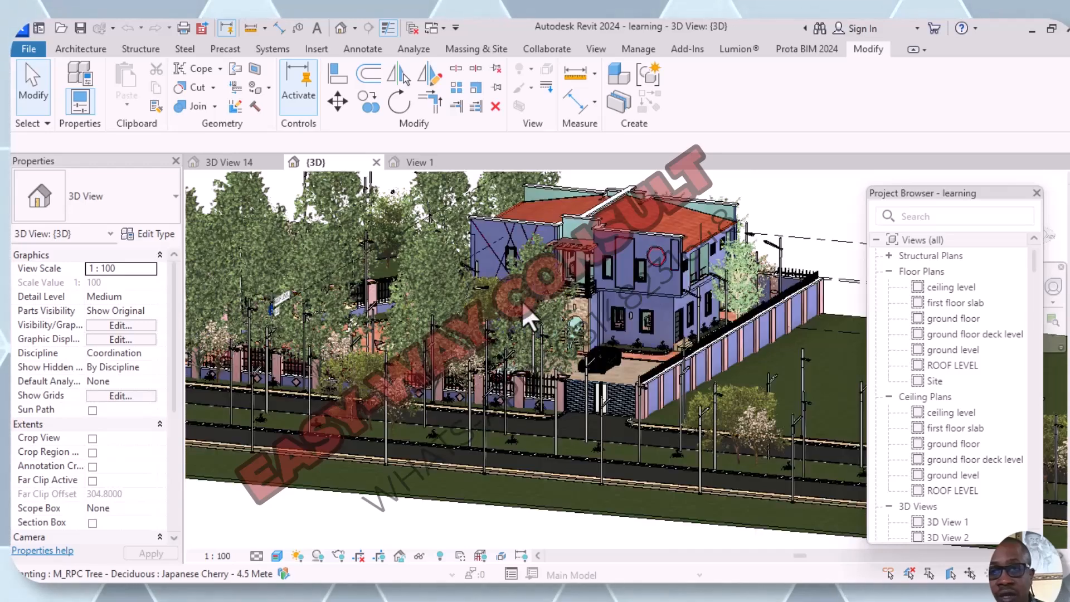
pyautogui.scroll(4, 574, 287)
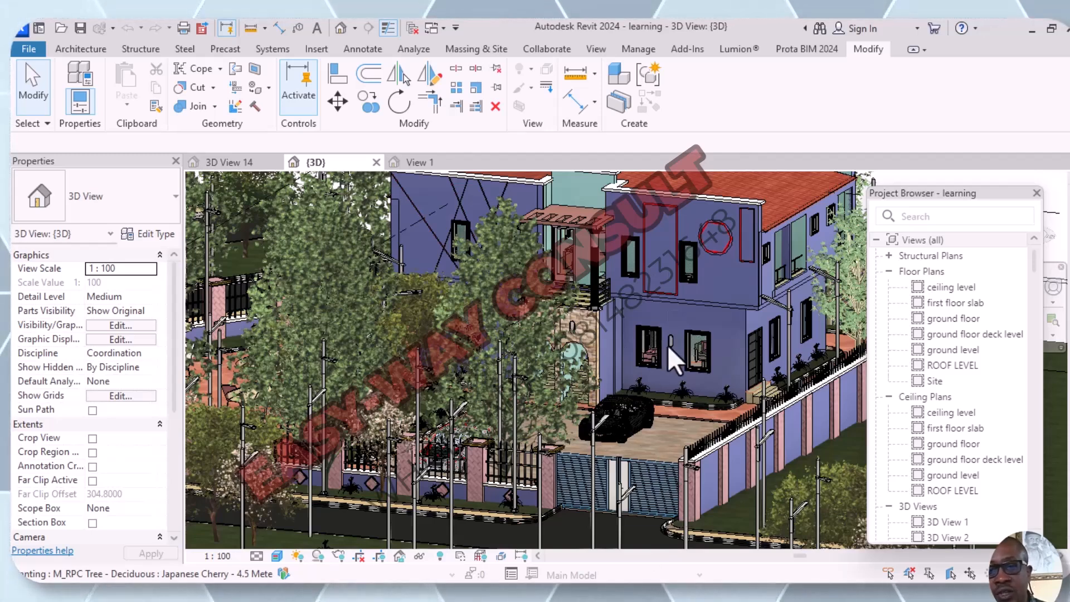
pyautogui.scroll(5, 668, 346)
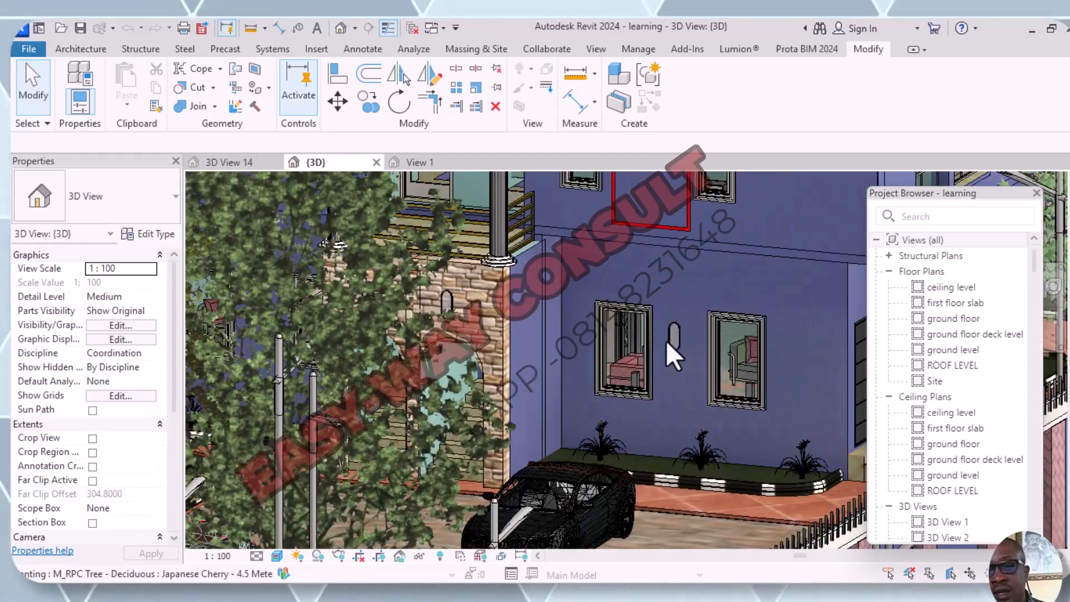
pyautogui.scroll(-5, 667, 346)
pyautogui.scroll(-3, 666, 347)
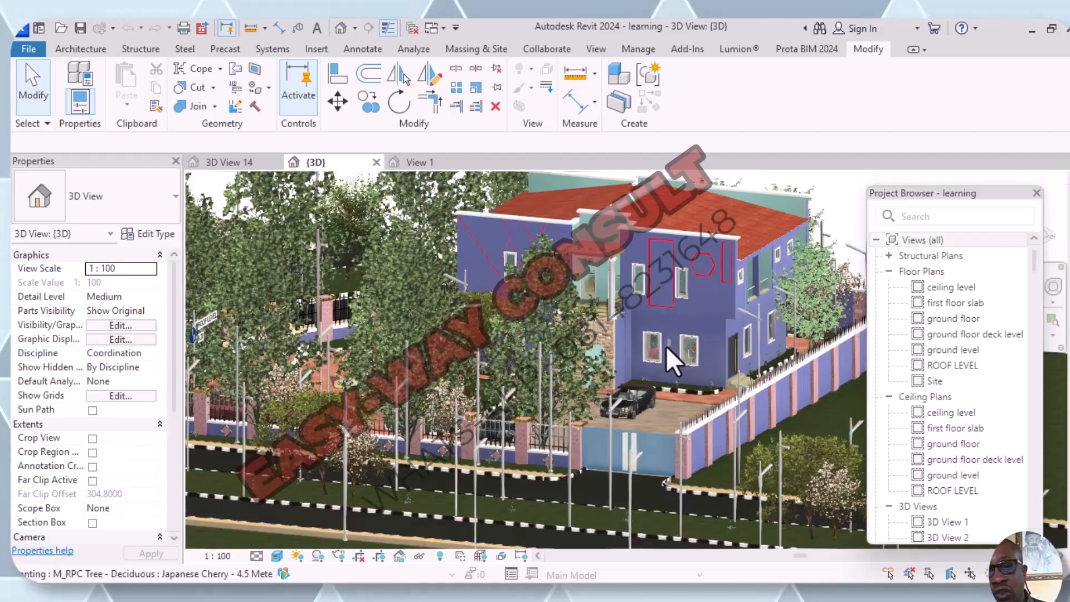
pyautogui.scroll(-3, 667, 346)
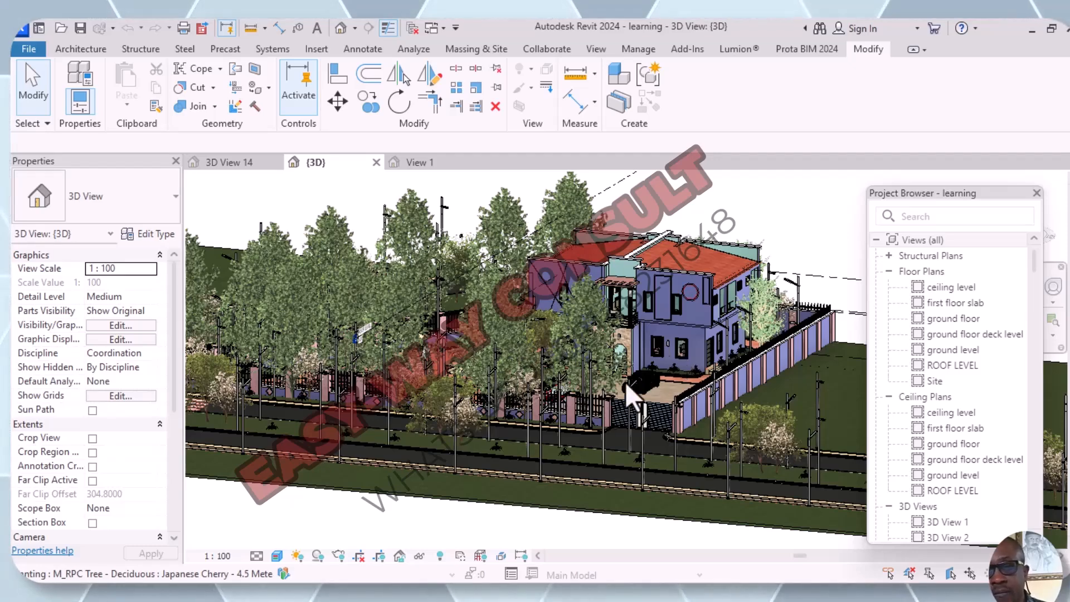
pyautogui.scroll(5, 612, 379)
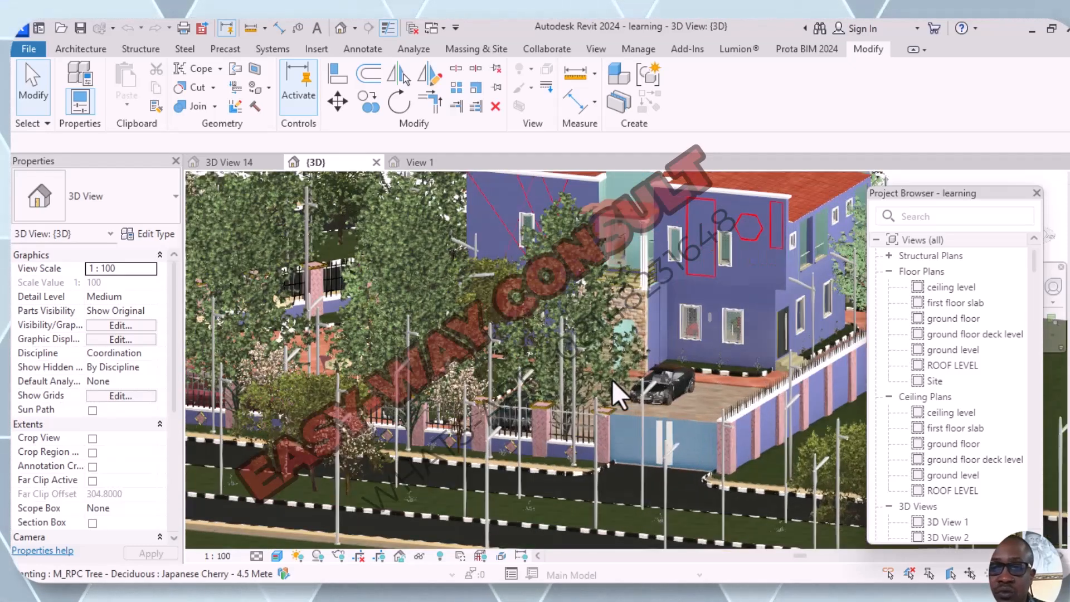
pyautogui.scroll(-5, 614, 372)
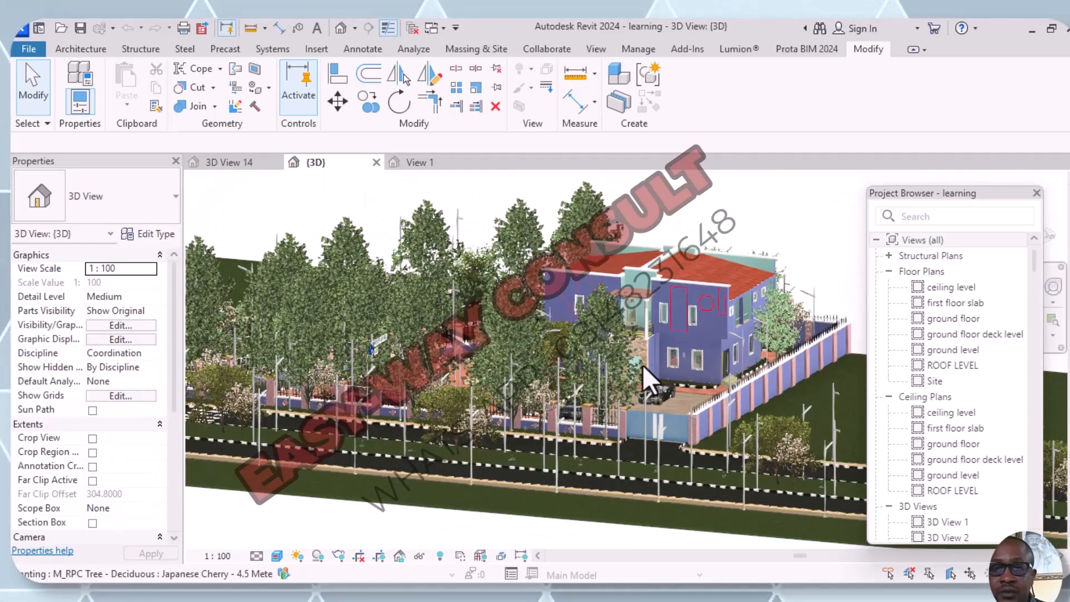
pyautogui.keyDown('shift'); pyautogui.moveTo(643, 364); pyautogui.dragTo(485, 350, button='middle'); pyautogui.keyUp('shift')
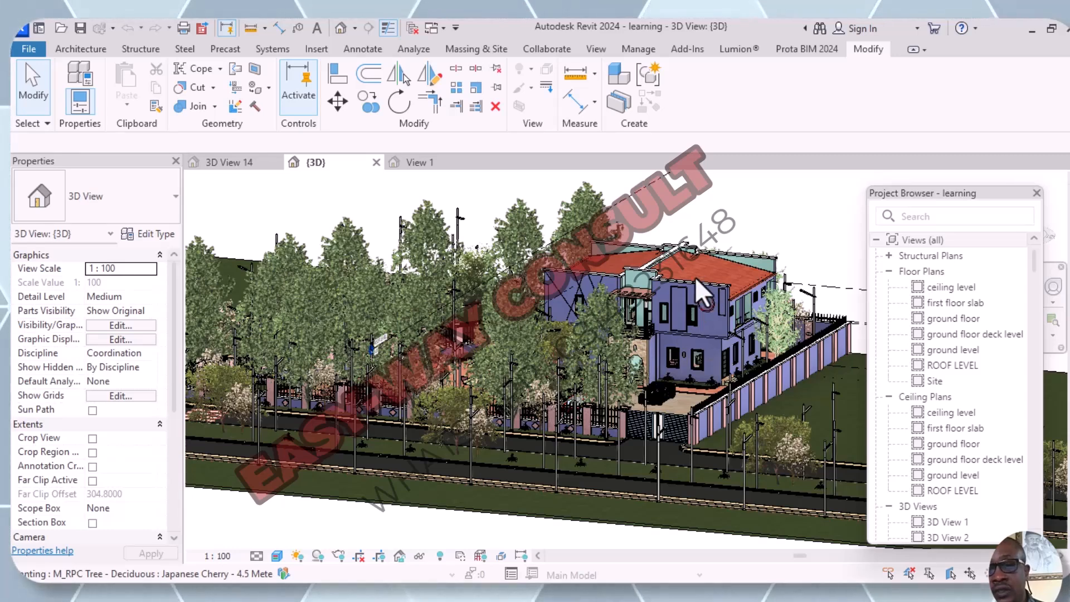
pyautogui.scroll(2, 694, 276)
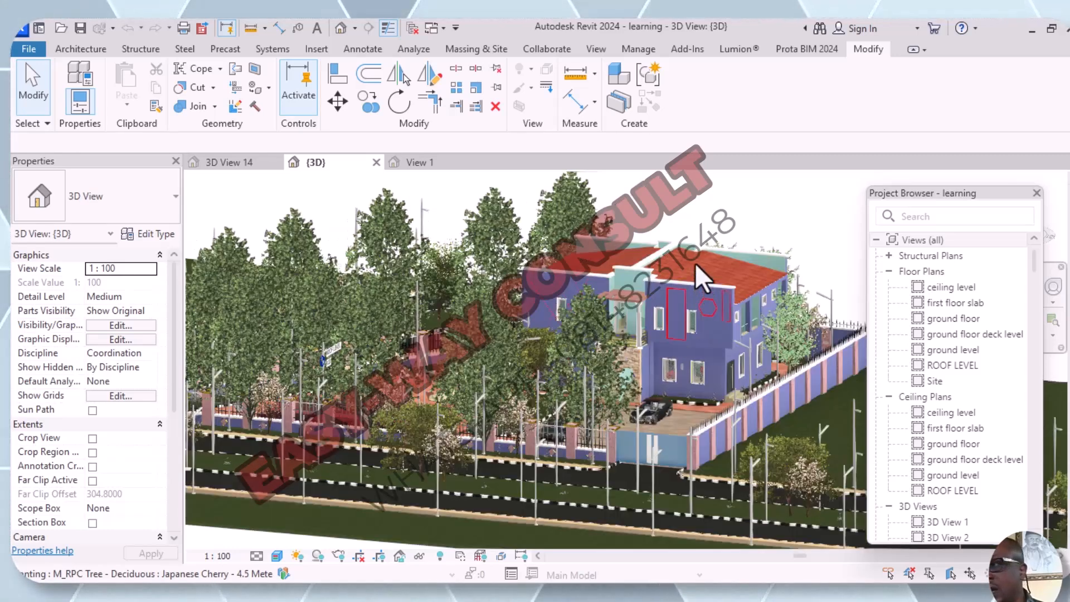
pyautogui.scroll(-2, 694, 263)
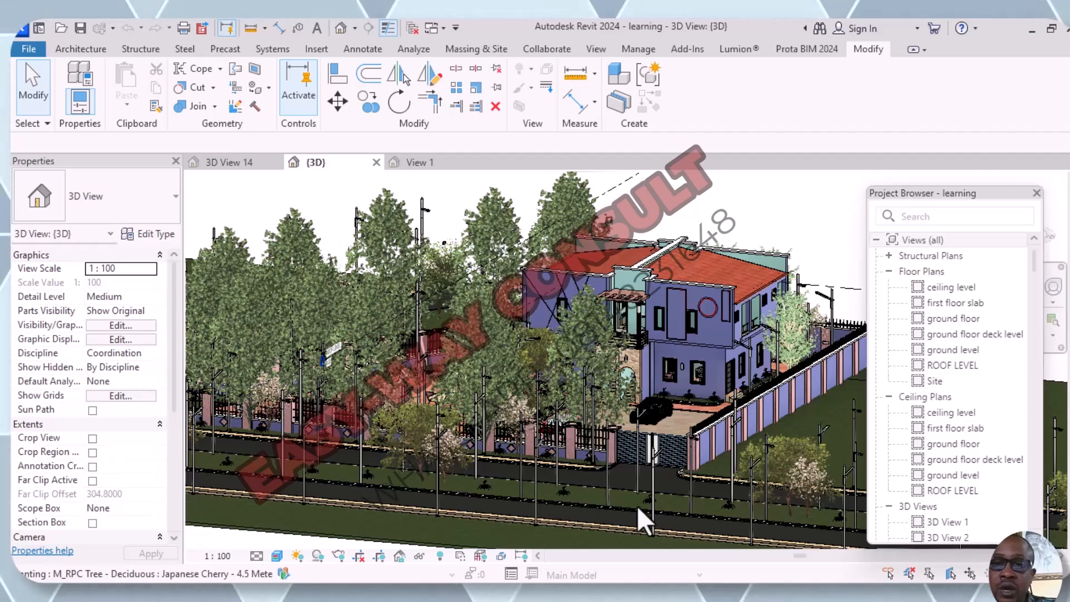
pyautogui.scroll(3, 641, 455)
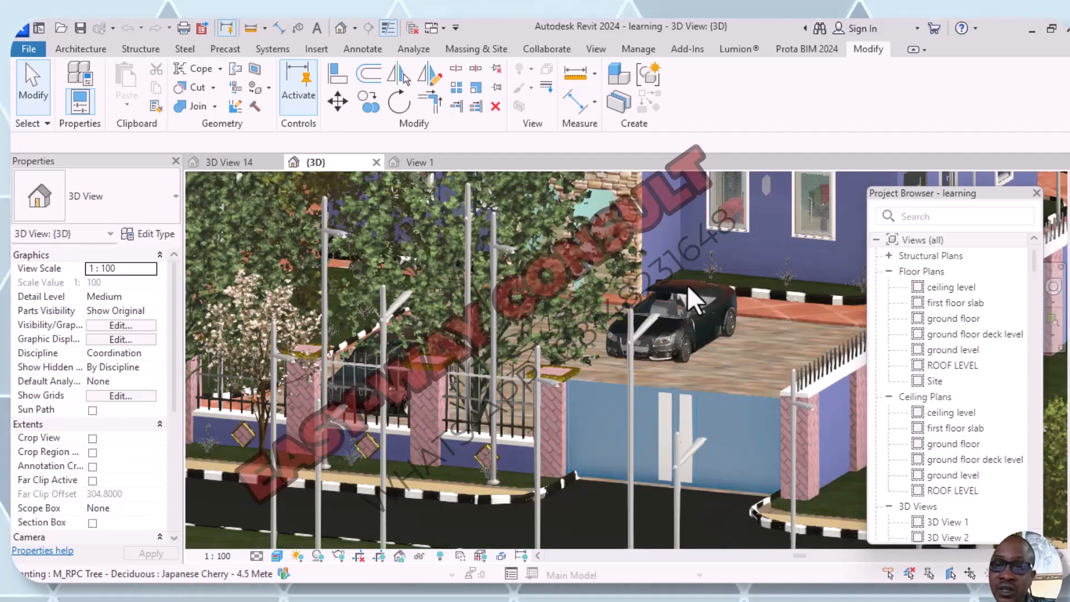
pyautogui.scroll(2, 687, 289)
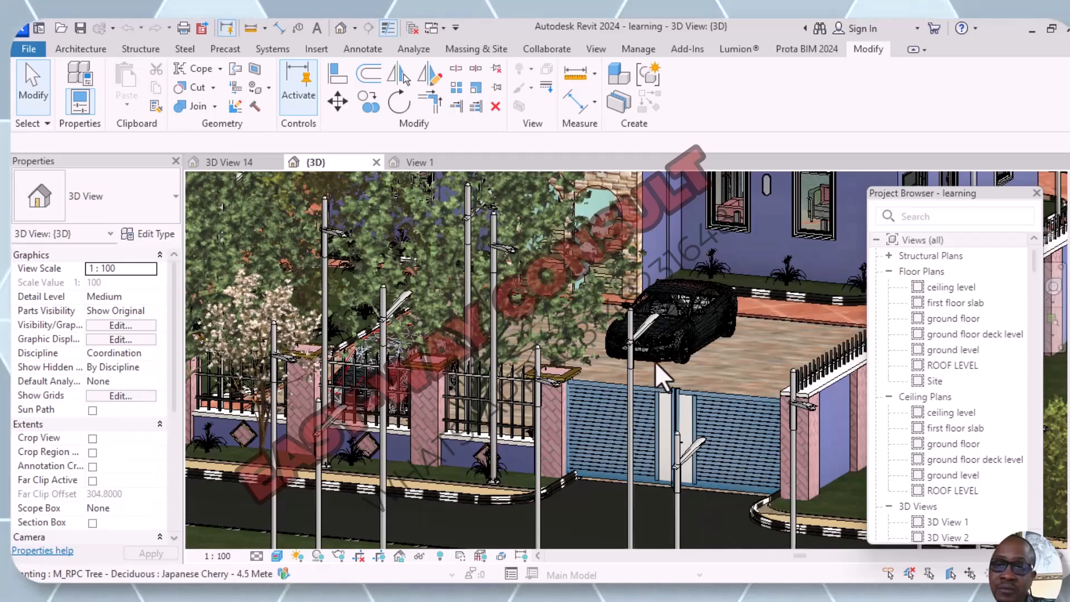
pyautogui.scroll(-3, 655, 357)
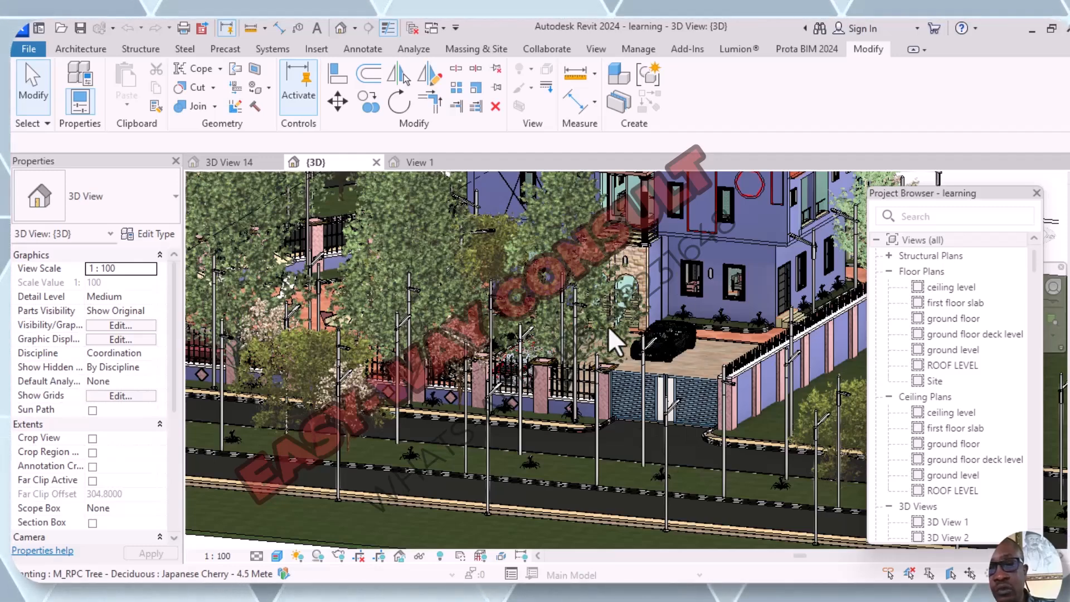
pyautogui.scroll(-2, 611, 332)
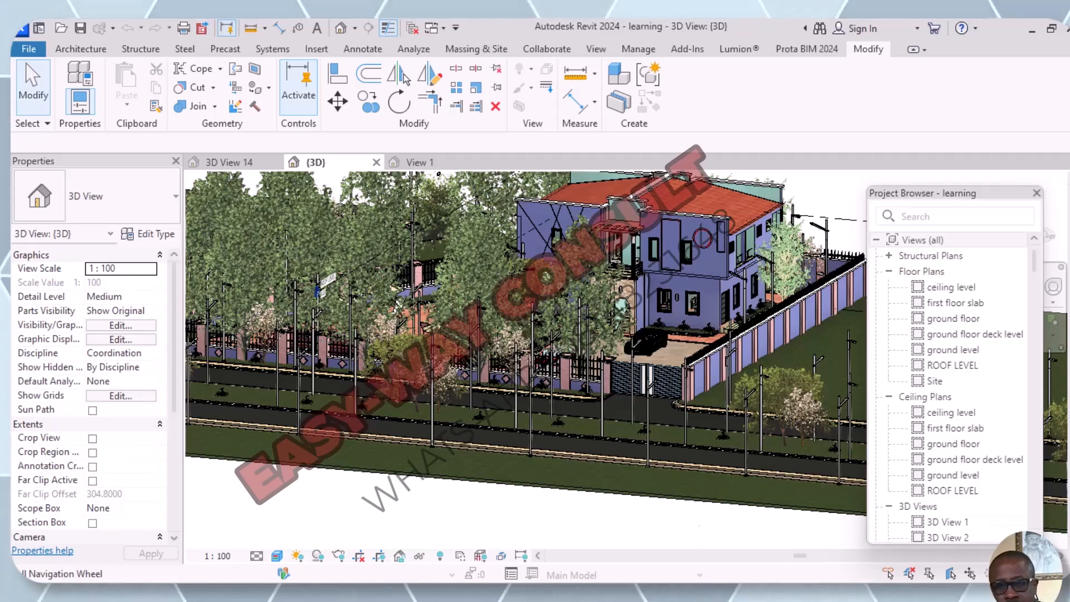
# Step: Open the family of the blue driveway gate for editing
pyautogui.scroll(3, 647, 385)
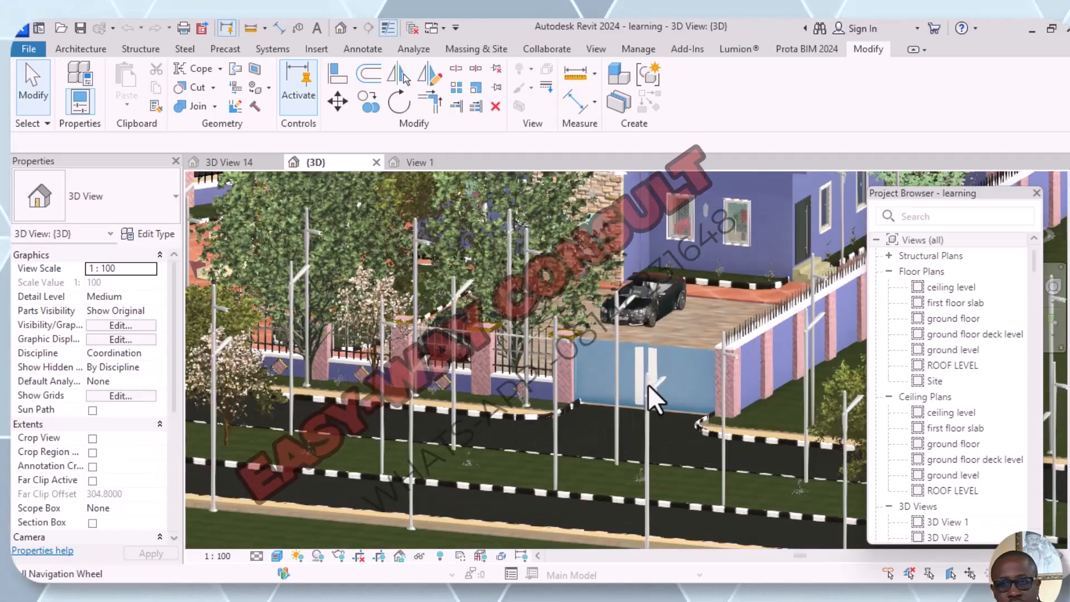
pyautogui.scroll(2, 648, 384)
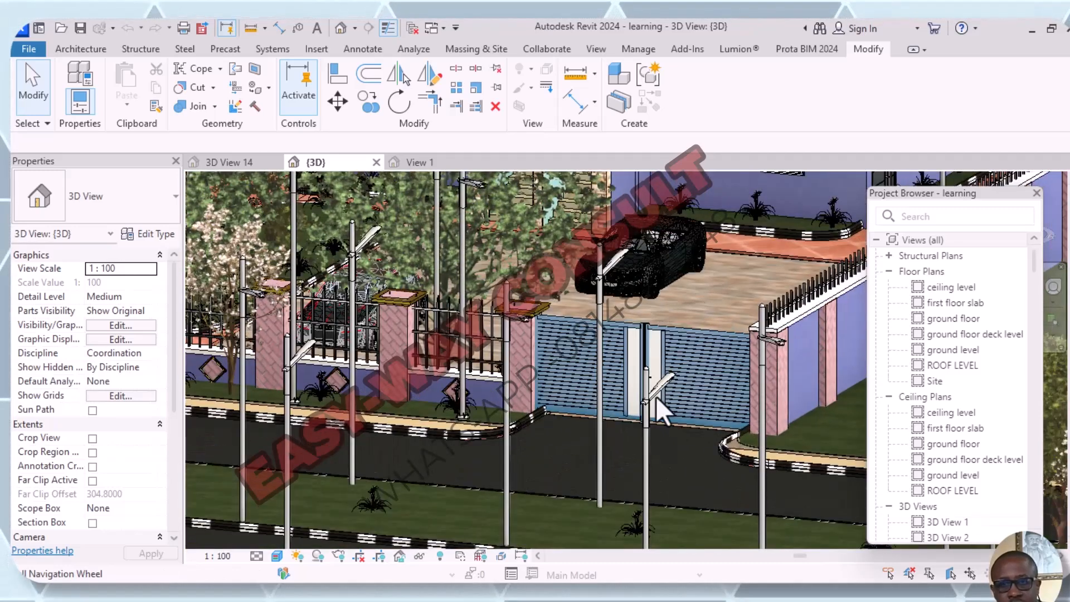
pyautogui.scroll(3, 652, 342)
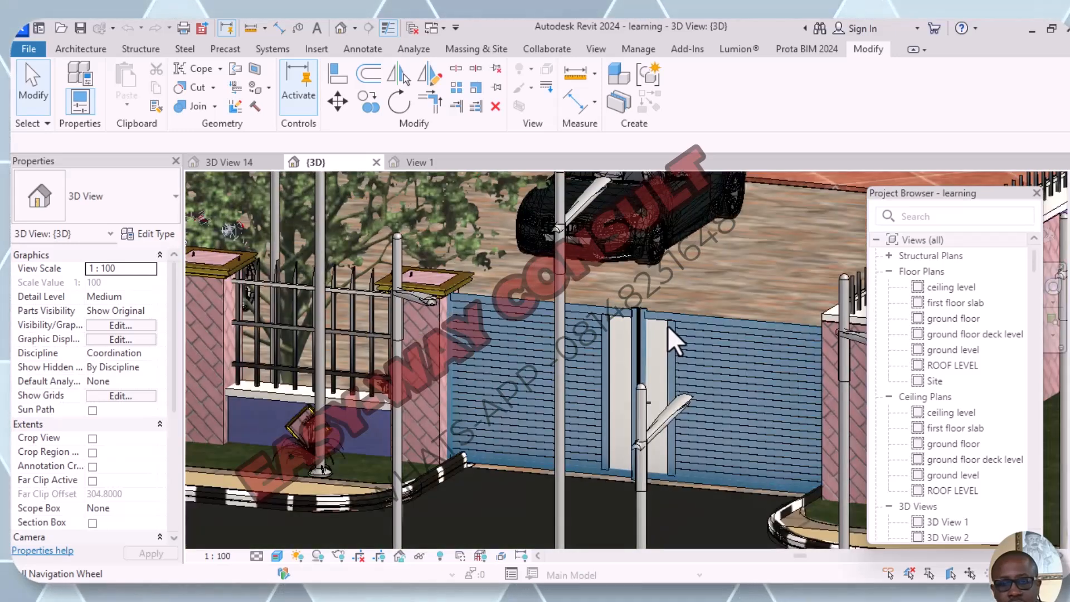
pyautogui.click(667, 326)
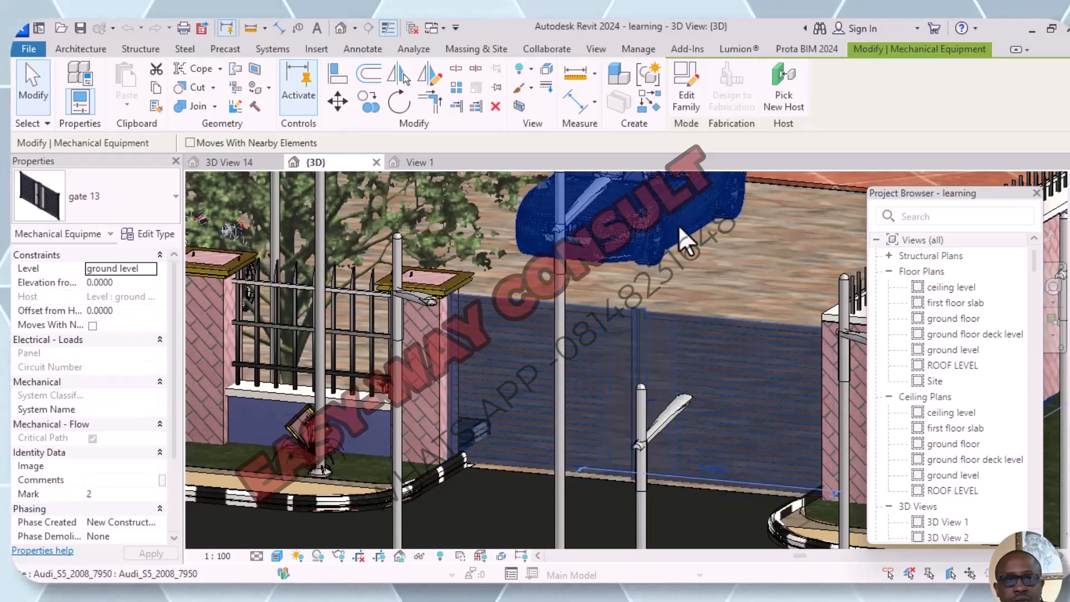
pyautogui.click(678, 106)
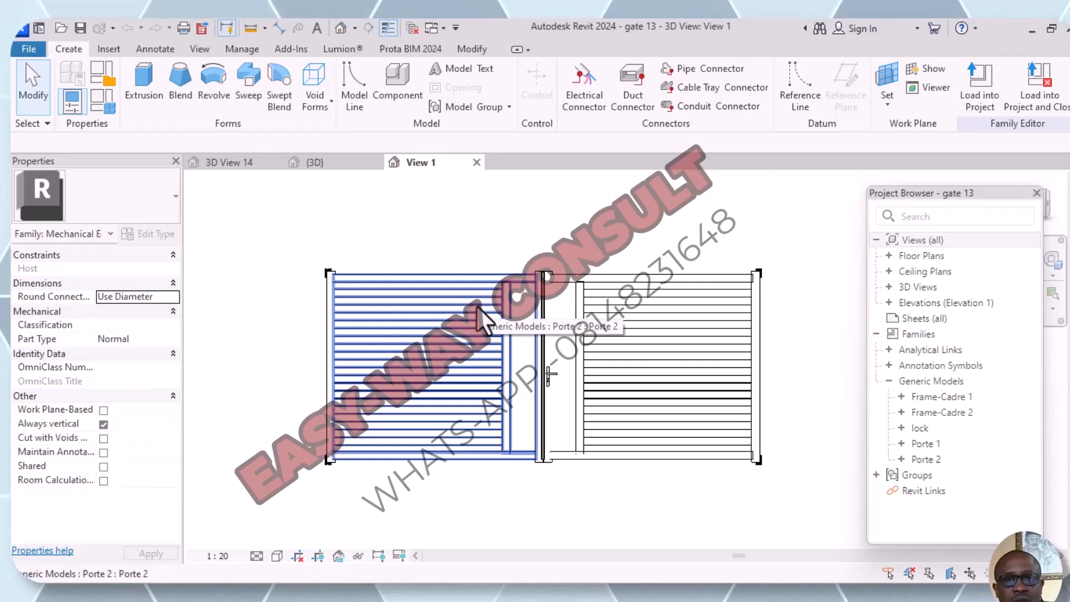
# Step: Start saving the current gate family as a separate family file in the GATES folder and name it "my gate plan"
pyautogui.click(29, 49)
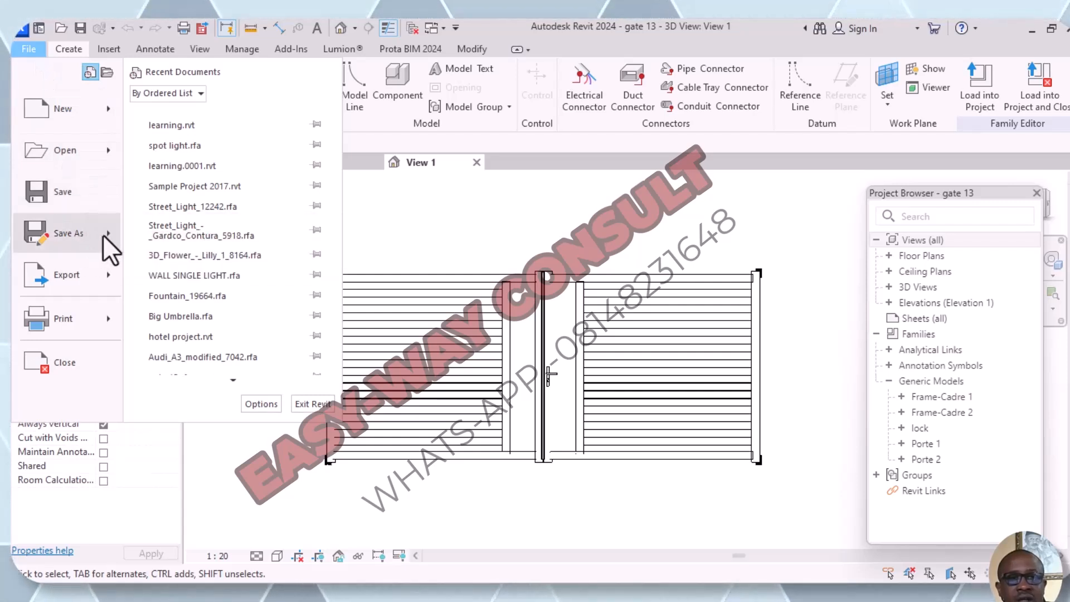
pyautogui.moveTo(103, 233)
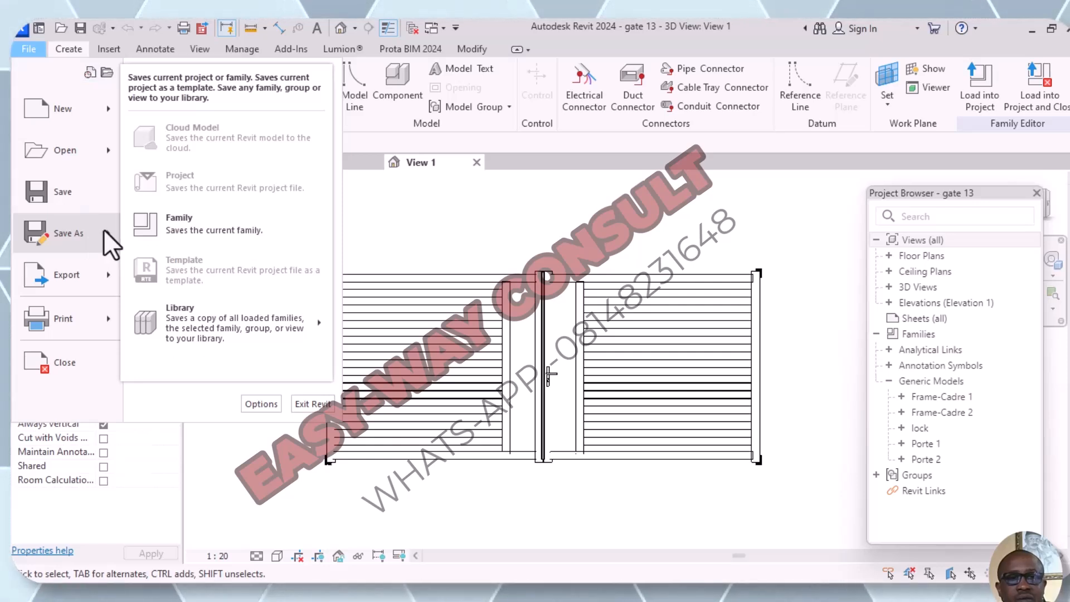
pyautogui.click(187, 223)
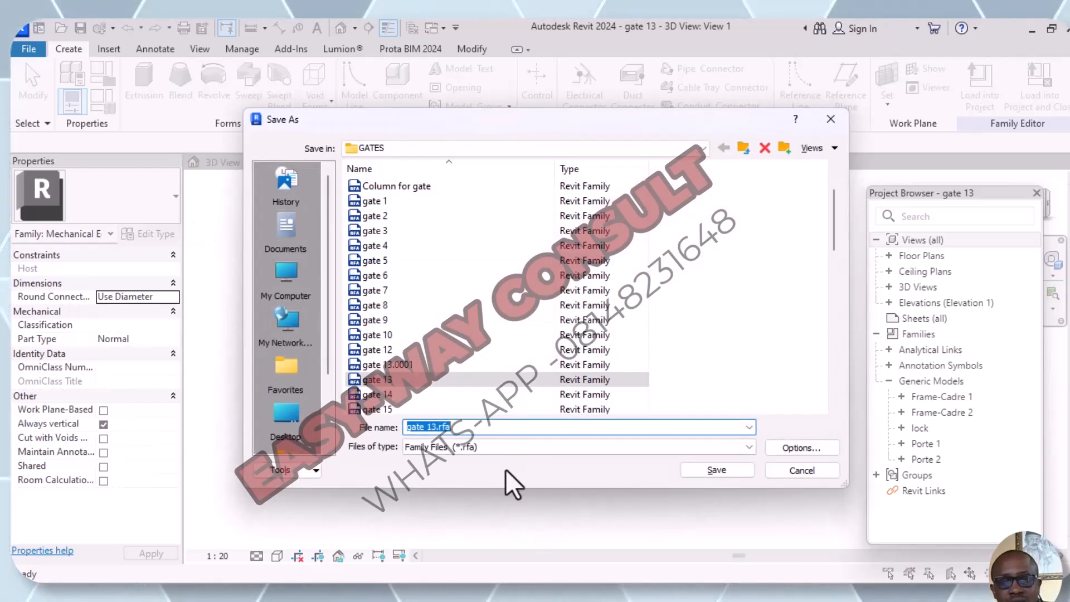
pyautogui.click(503, 427)
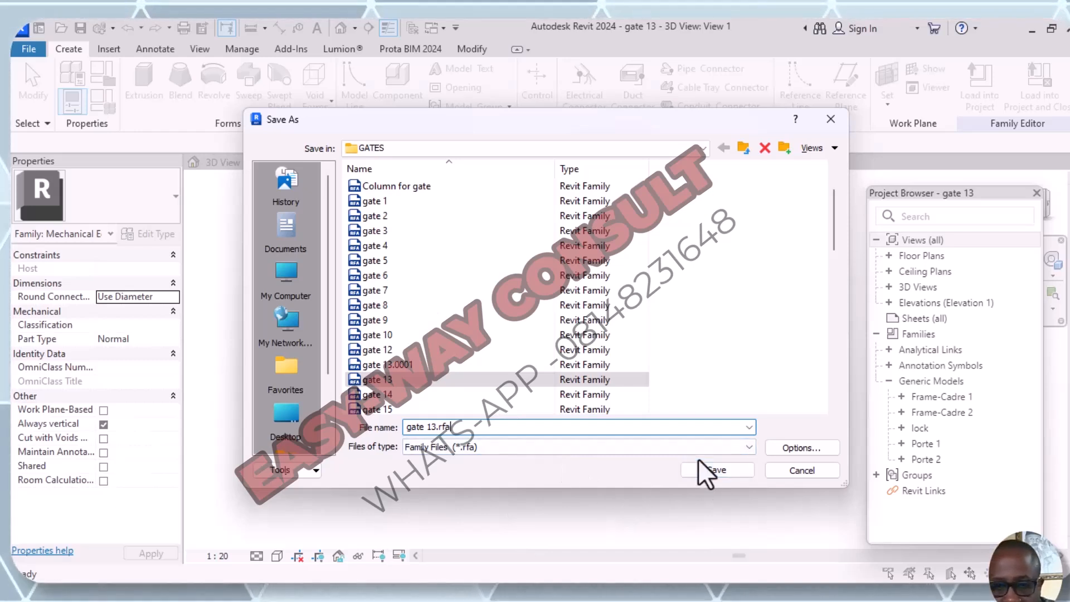
pyautogui.press('BackSpace')
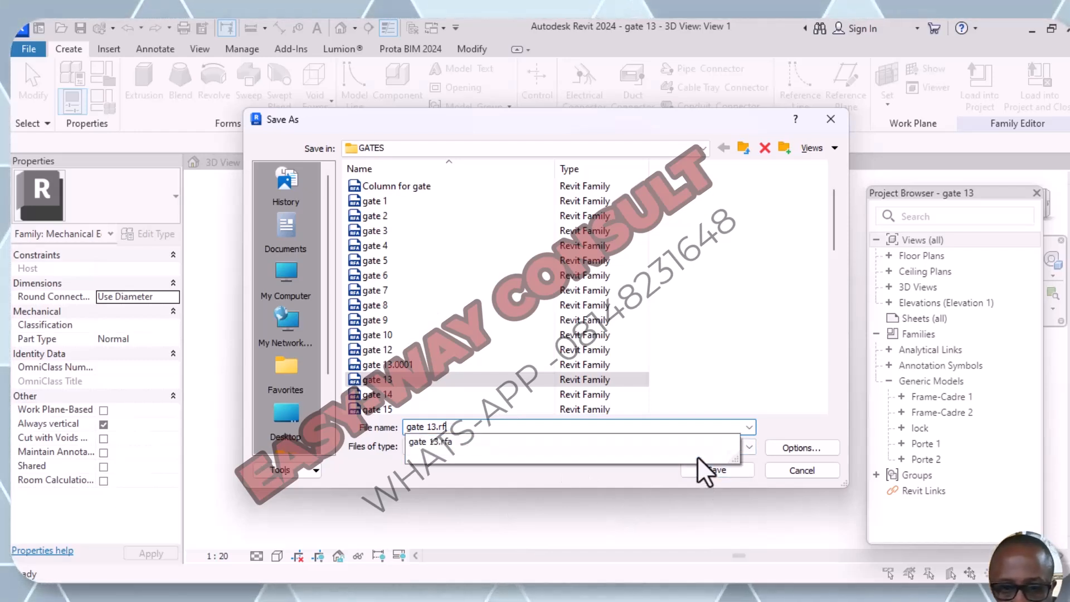
pyautogui.press('BackSpace')
pyautogui.press('BackSpace')
pyautogui.press('BackSpace')
pyautogui.press('BackSpace')
pyautogui.press('BackSpace')
pyautogui.press('BackSpace')
pyautogui.press('BackSpace')
pyautogui.press('BackSpace')
pyautogui.press('BackSpace')
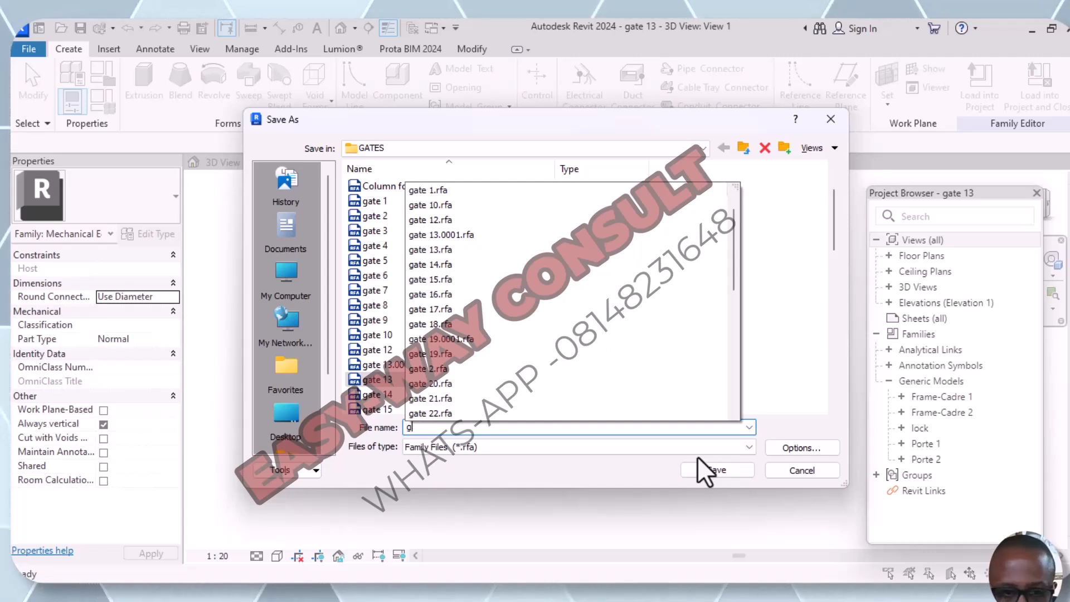
pyautogui.press('BackSpace')
pyautogui.press('BackSpace')
pyautogui.write('m')
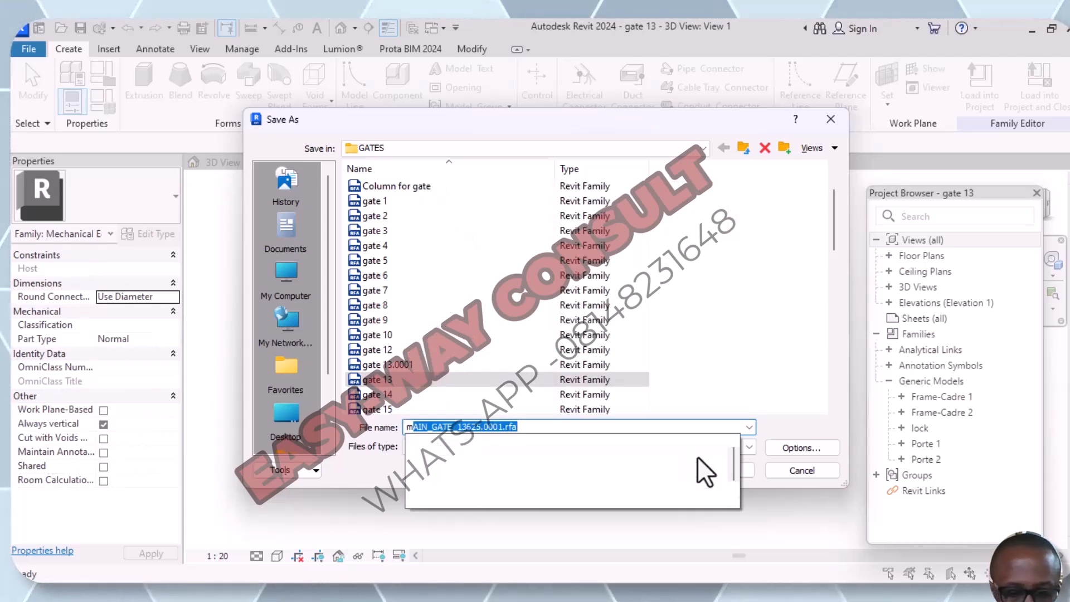
pyautogui.write('y ')
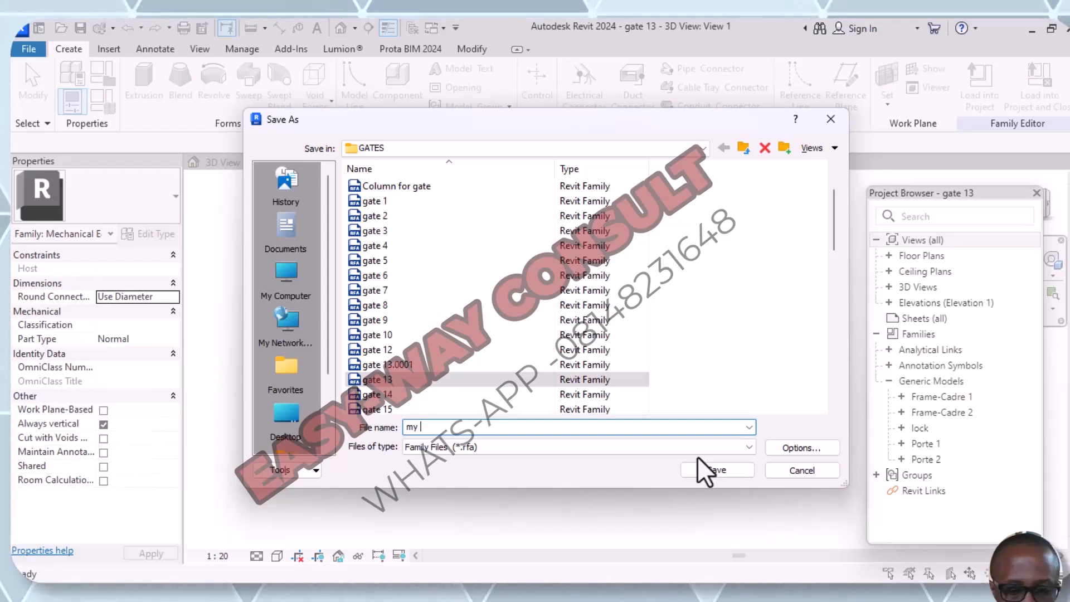
pyautogui.write('g')
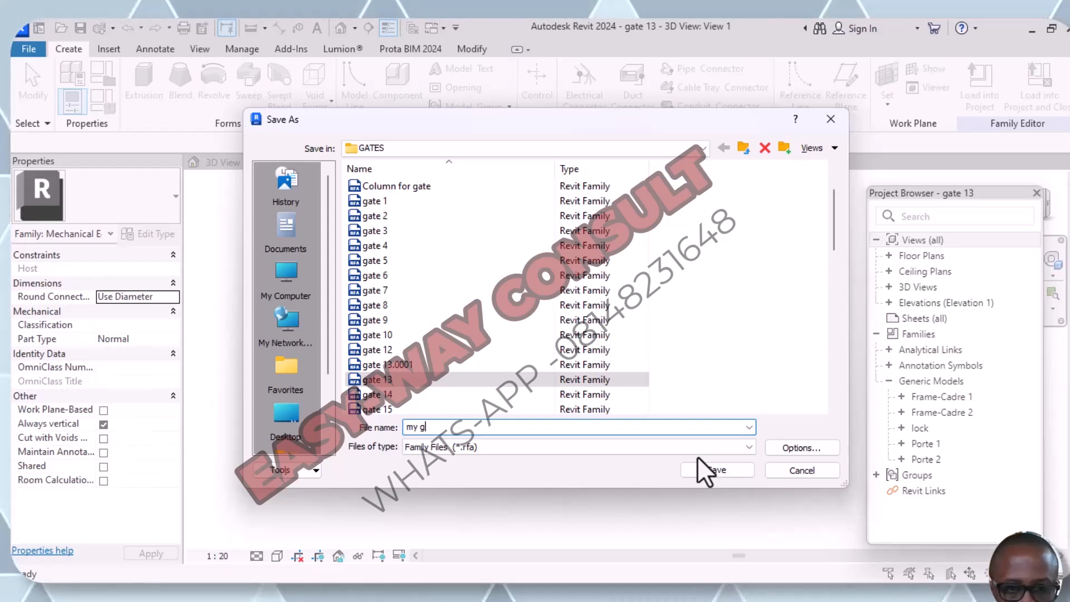
pyautogui.write('ate')
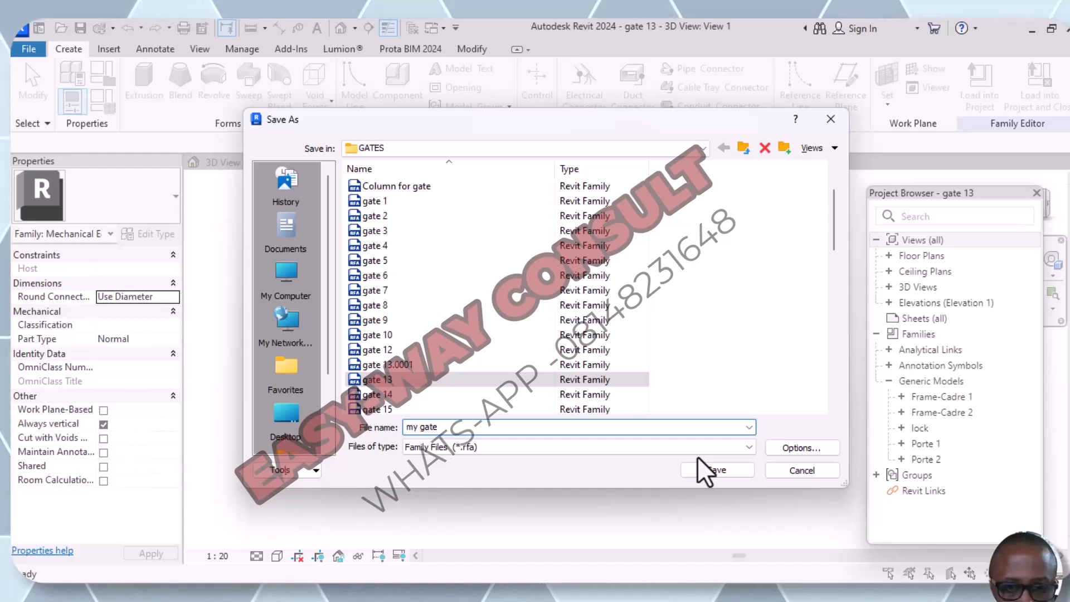
pyautogui.write(' pla')
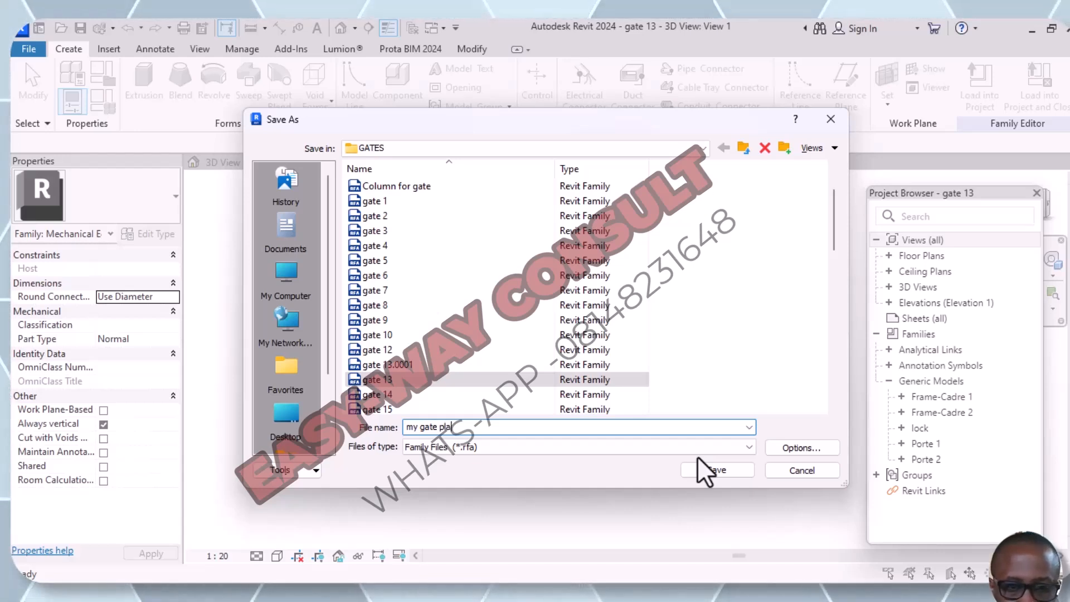
pyautogui.write('n')
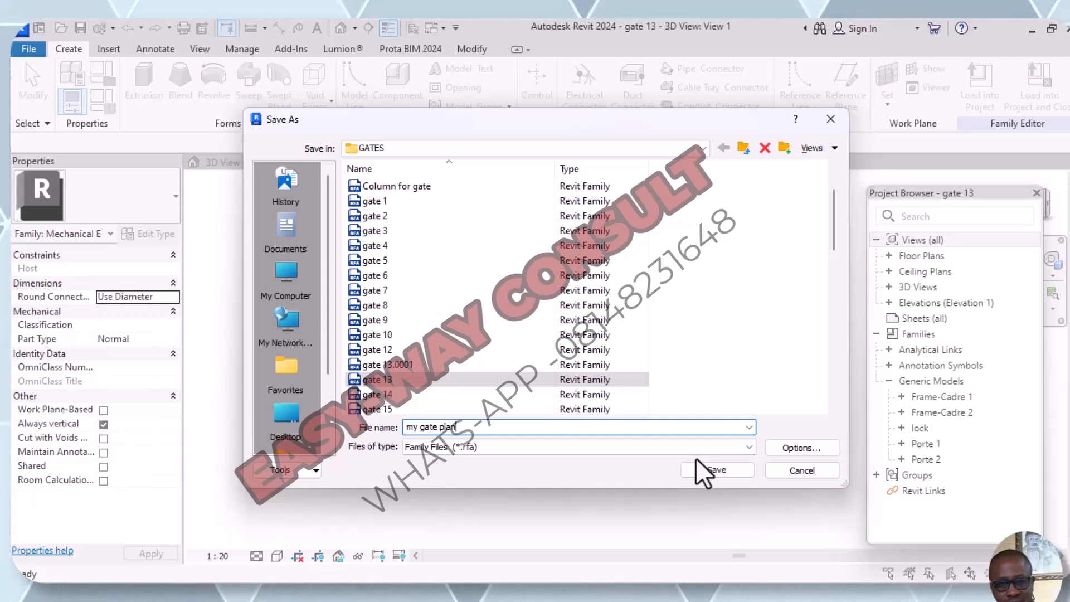
# Step: Accept the existing file save options and save the gate family file
pyautogui.click(801, 447)
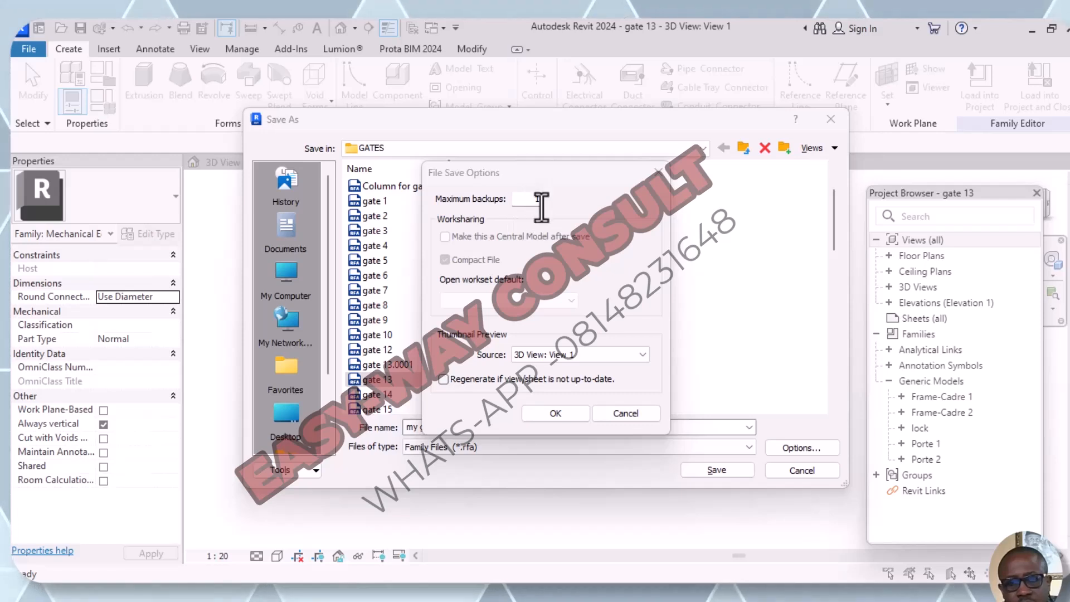
pyautogui.click(556, 413)
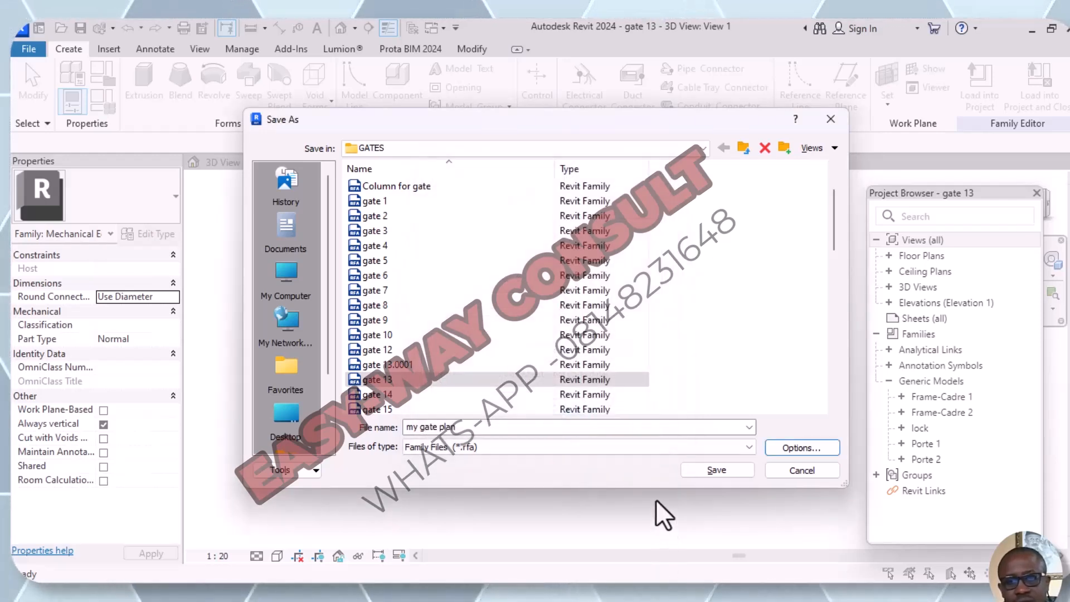
pyautogui.click(717, 470)
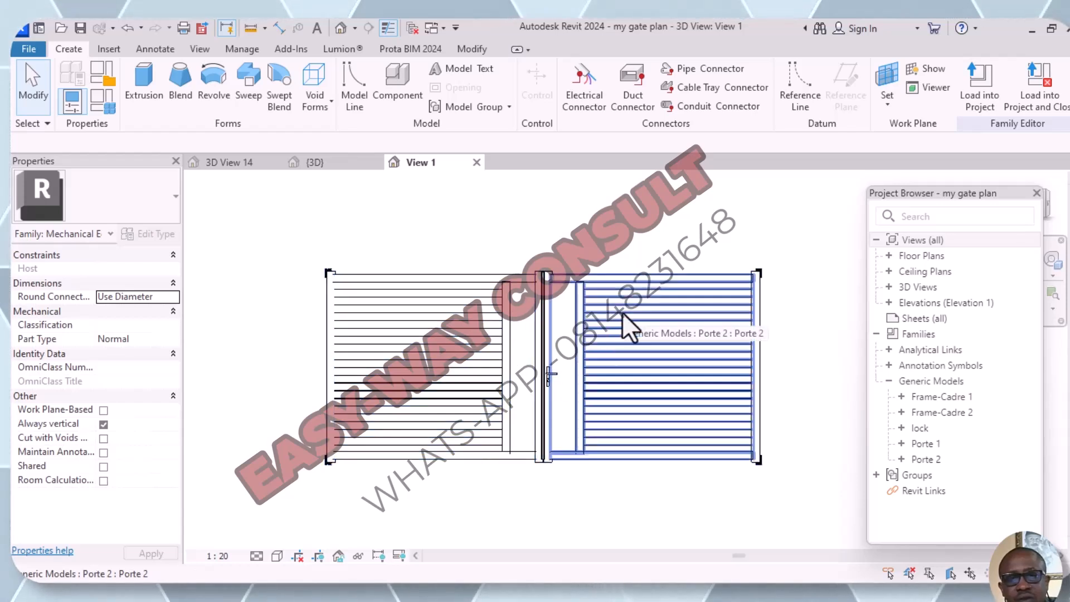
# Step: Examine the two-leaf gate in the family's 3D view, both up close and as a whole
pyautogui.scroll(-5, 502, 365)
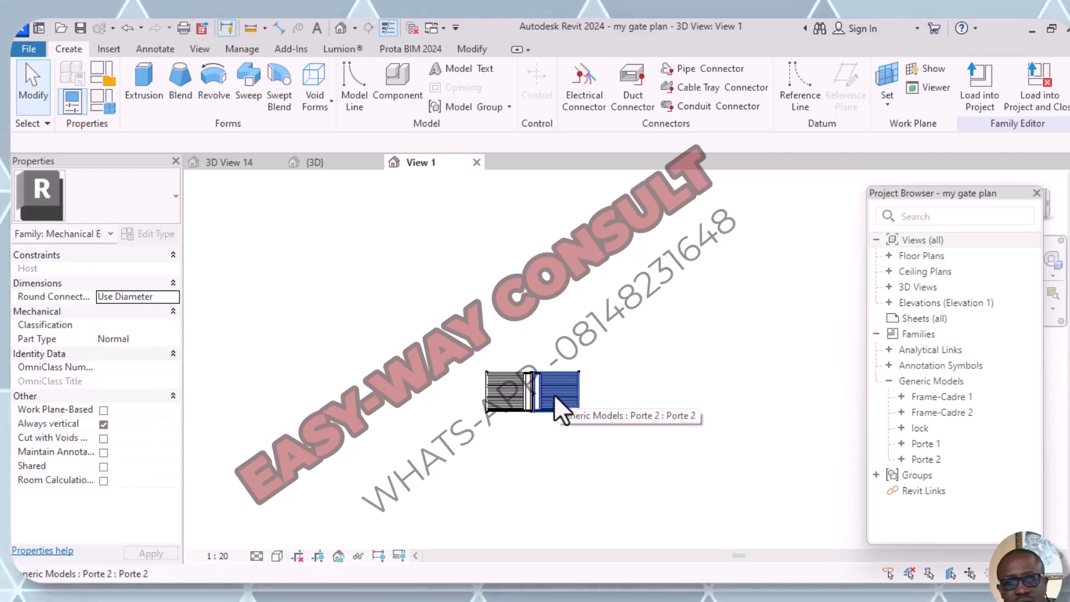
pyautogui.scroll(4, 554, 394)
pyautogui.scroll(1, 554, 393)
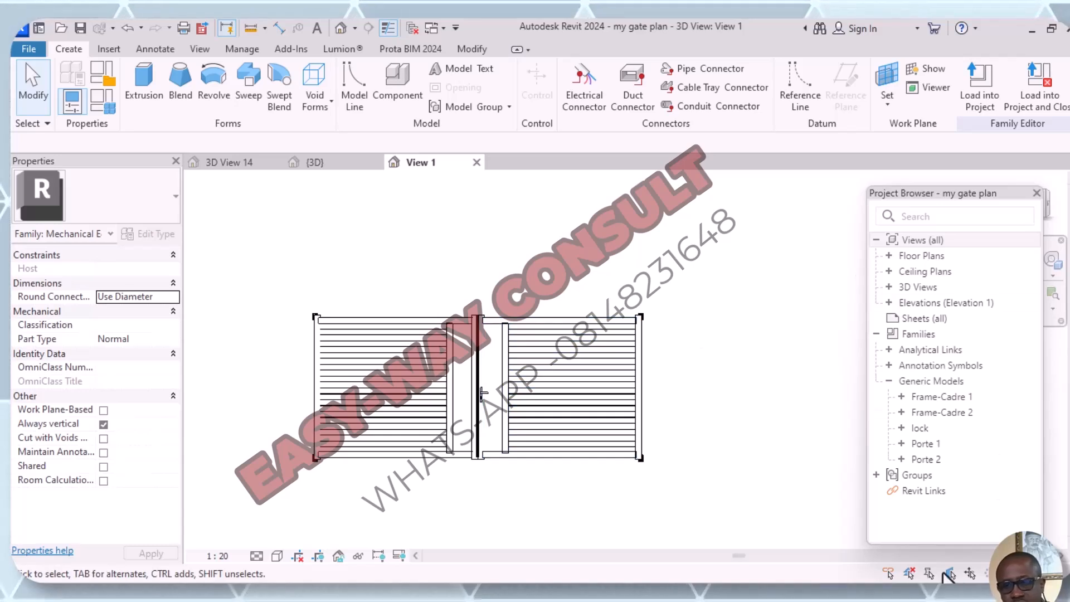
pyautogui.scroll(-3, 519, 358)
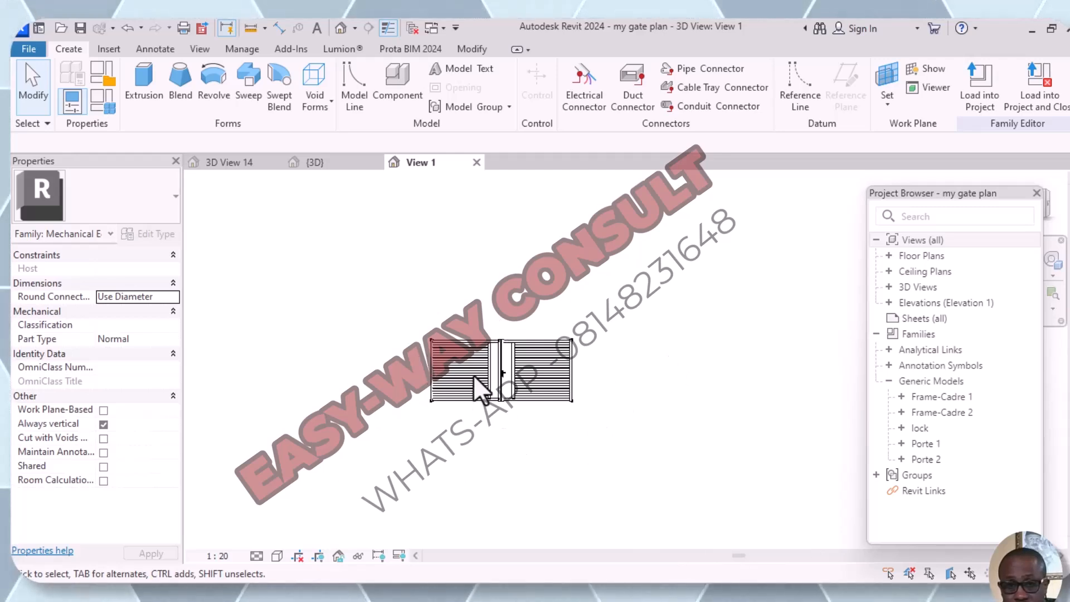
pyautogui.scroll(3, 477, 370)
pyautogui.scroll(1, 480, 367)
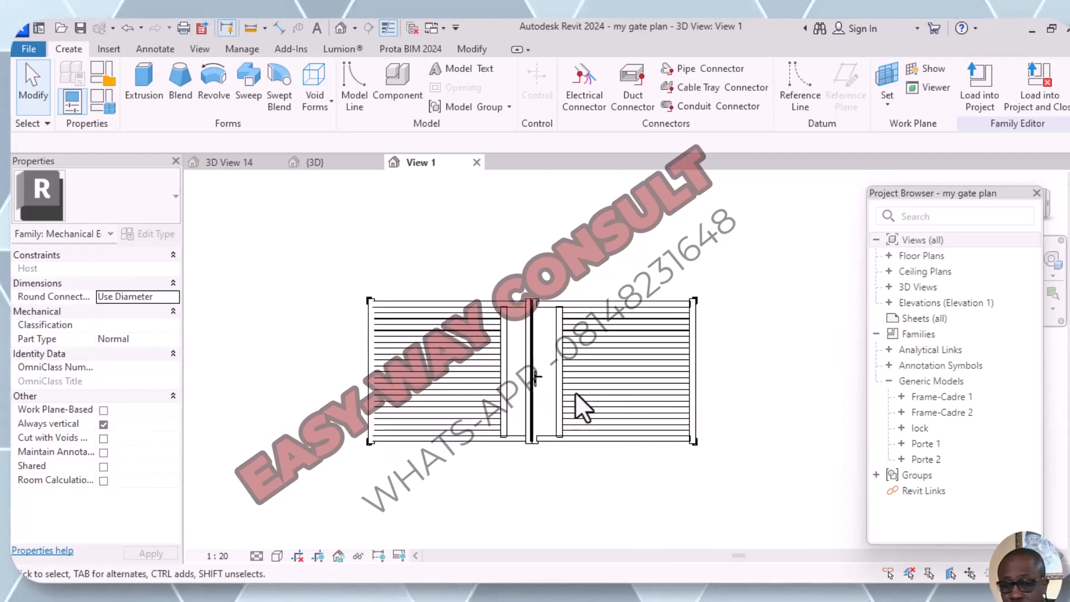
pyautogui.scroll(-2, 557, 477)
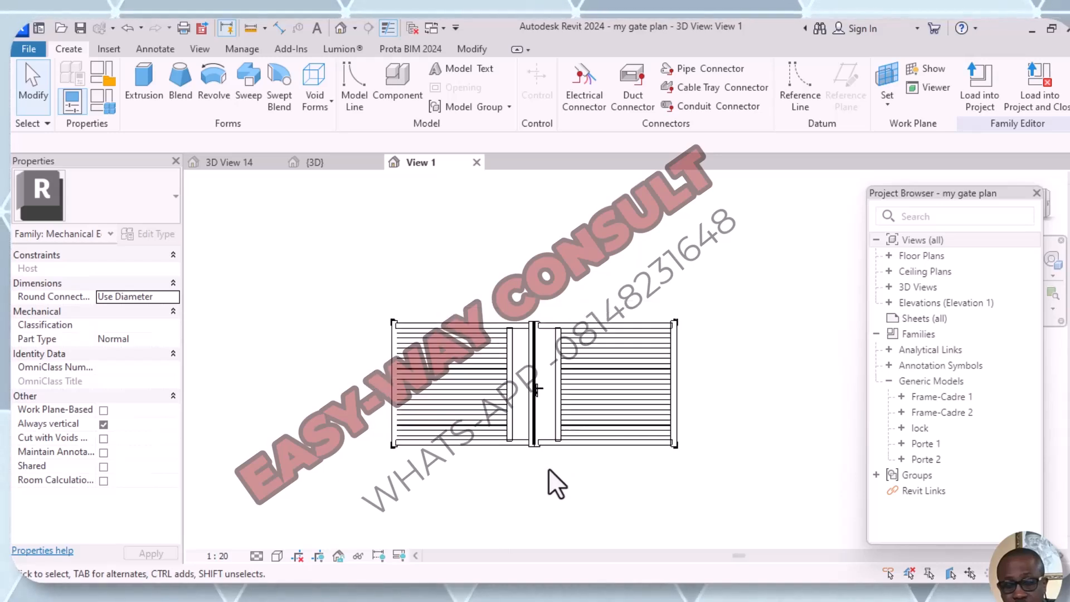
# Step: Cancel the placement of the "my gate plan" family in the learning project's 3D view
pyautogui.scroll(-1, 573, 478)
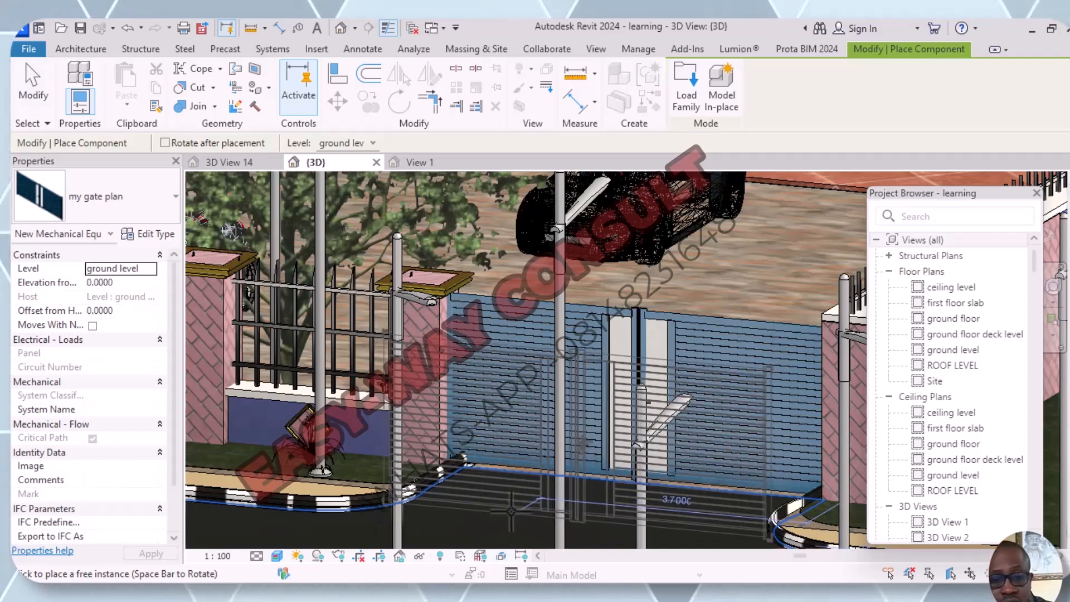
pyautogui.press('Escape')
pyautogui.press('Escape')
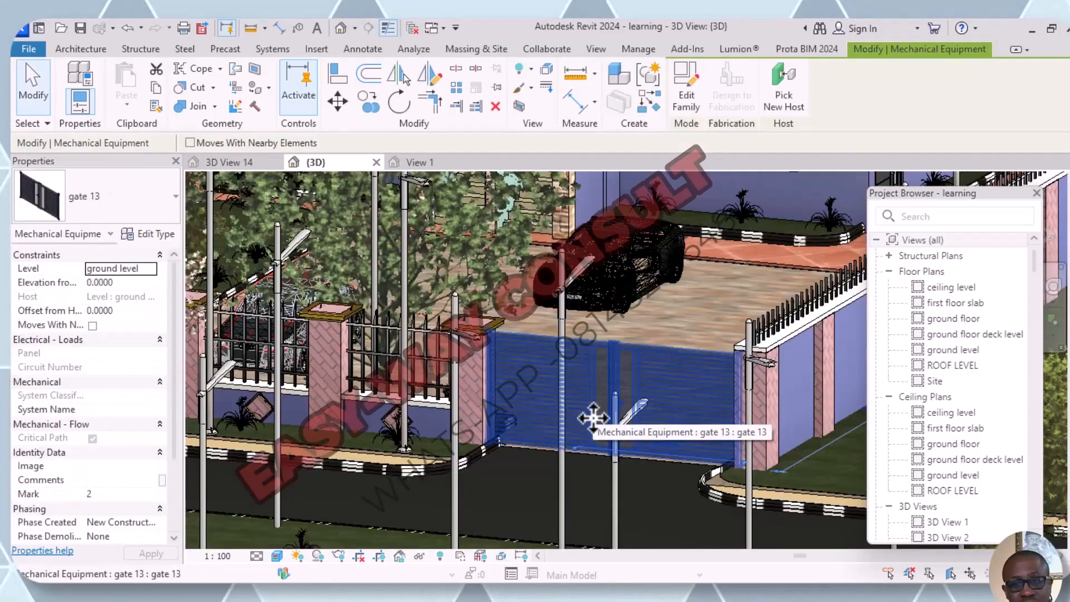
# Step: Delete the Audi S5 car parked just behind the driveway gate
pyautogui.keyDown('shift'); pyautogui.moveTo(591, 416); pyautogui.dragTo(578, 405, button='middle'); pyautogui.keyUp('shift')
pyautogui.scroll(3, 578, 401)
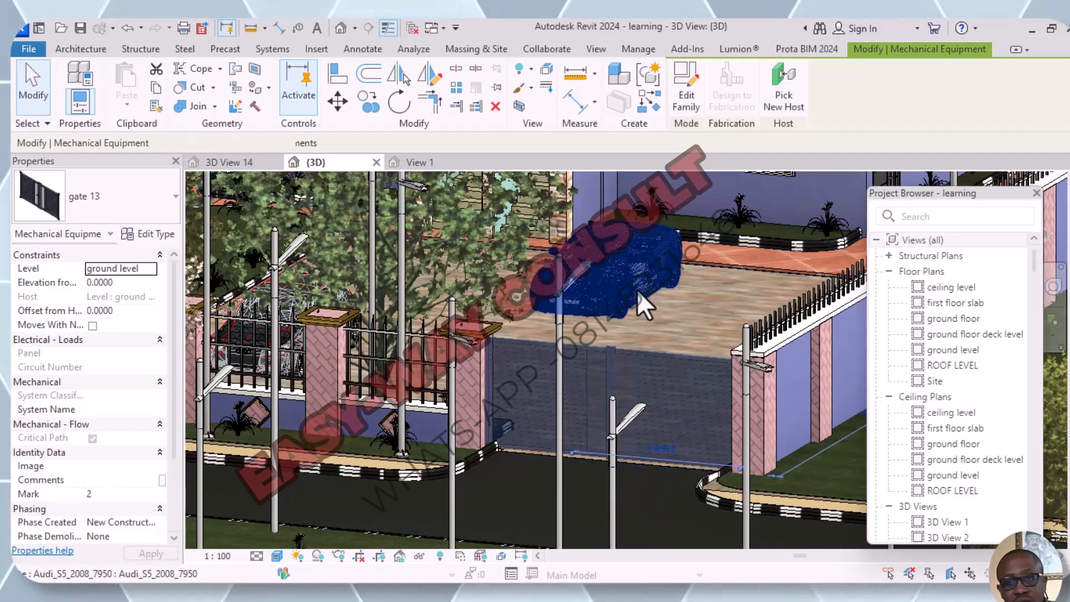
pyautogui.click(637, 290)
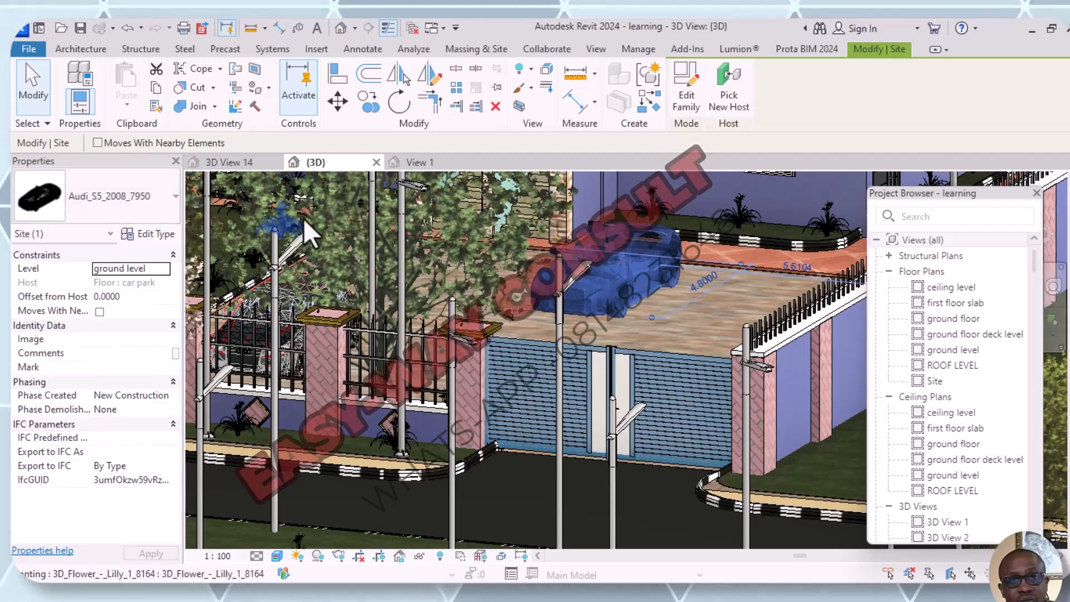
pyautogui.click(495, 106)
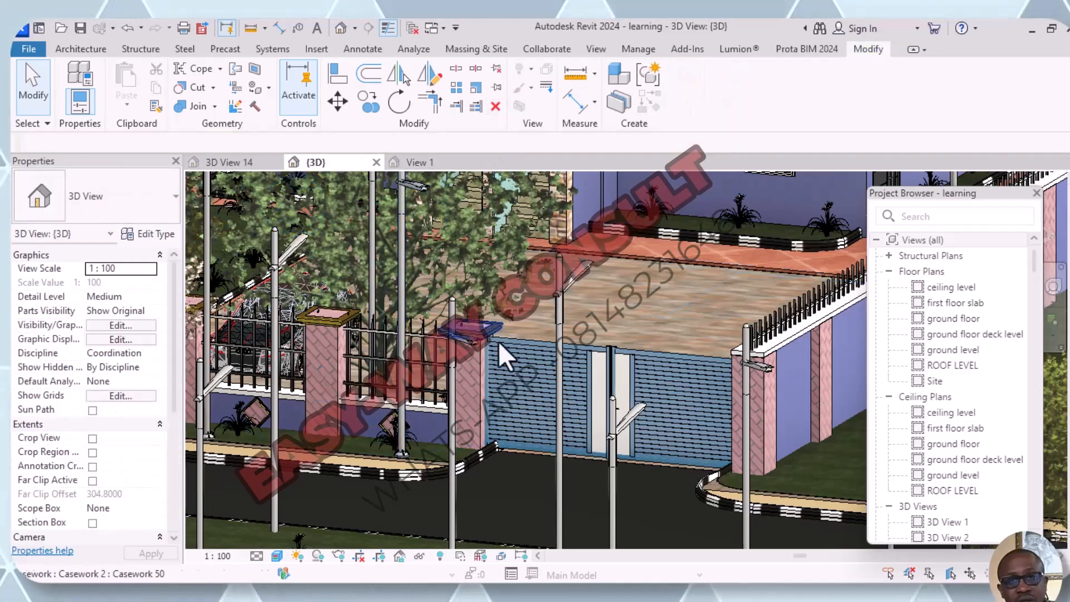
pyautogui.scroll(2, 502, 312)
pyautogui.scroll(-2, 407, 305)
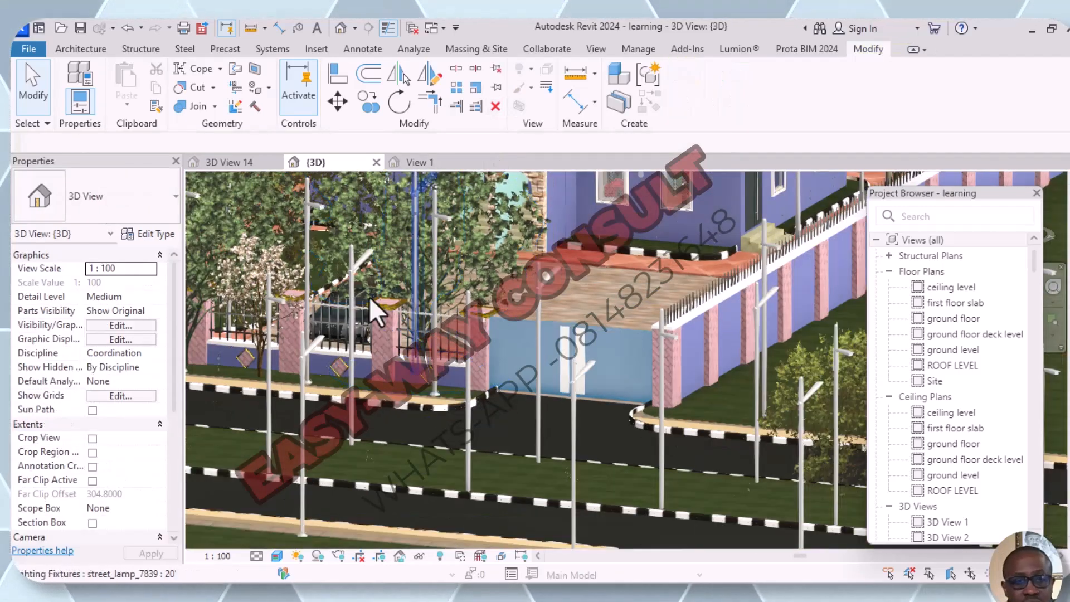
pyautogui.scroll(4, 340, 301)
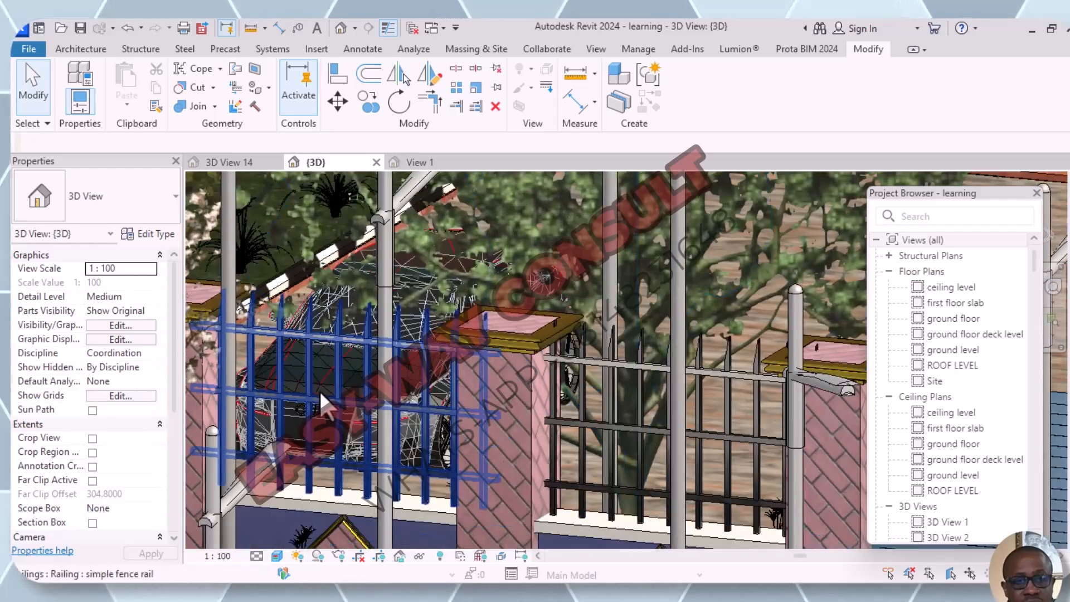
pyautogui.click(329, 376)
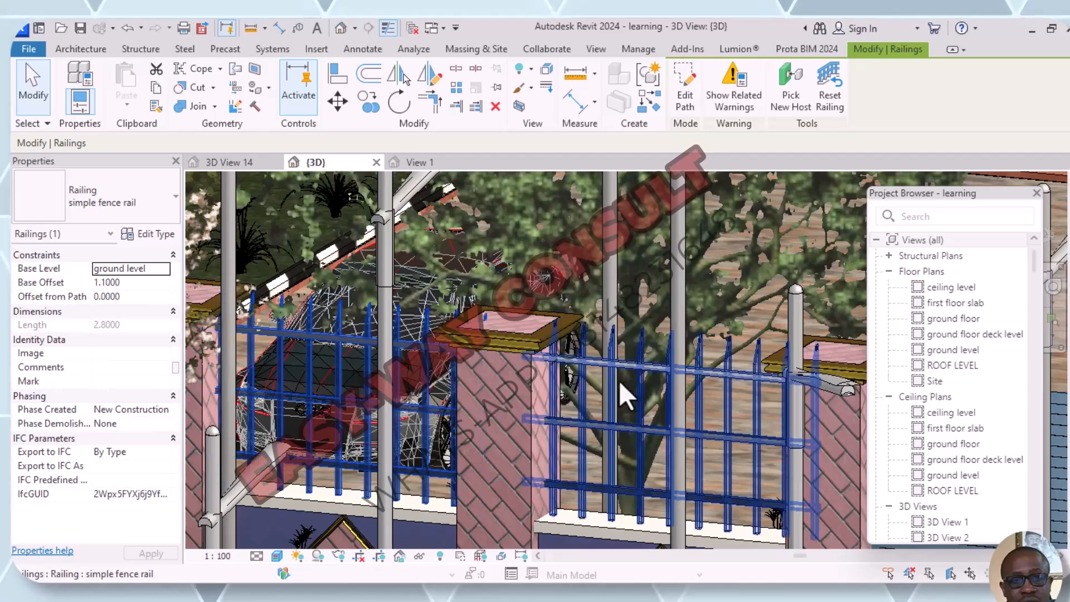
pyautogui.press('Escape')
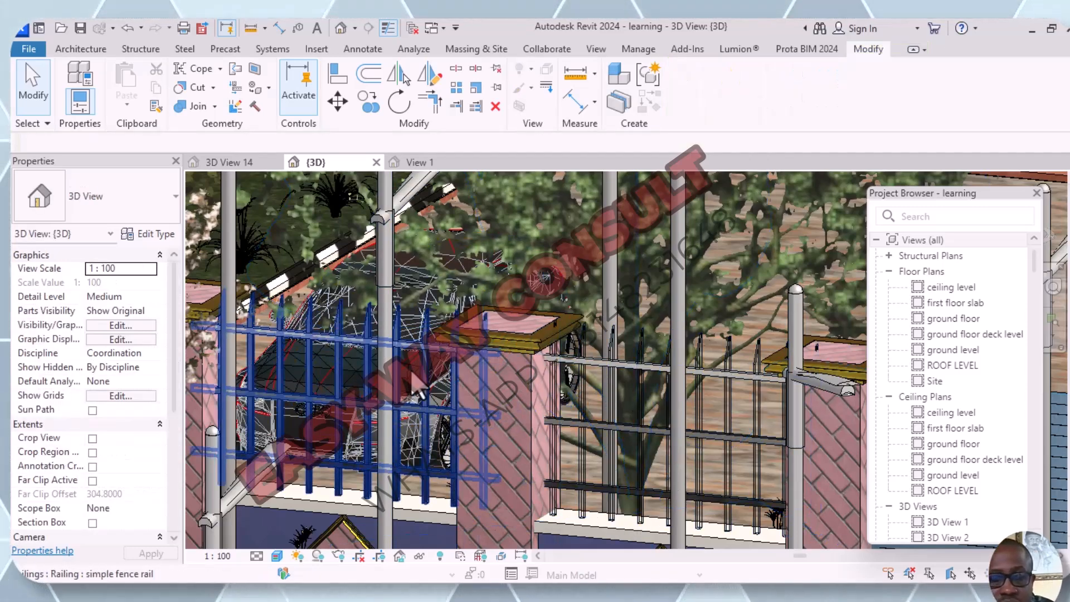
# Step: Delete the remaining Audi A3 car standing on the car park beside the street fence trees
pyautogui.scroll(-3, 386, 365)
pyautogui.scroll(-4, 498, 316)
pyautogui.keyDown('shift'); pyautogui.moveTo(563, 322); pyautogui.dragTo(571, 297, button='middle'); pyautogui.keyUp('shift')
pyautogui.scroll(-5, 572, 297)
pyautogui.keyDown('shift'); pyautogui.moveTo(574, 346); pyautogui.dragTo(509, 525, button='middle'); pyautogui.keyUp('shift')
pyautogui.scroll(10, 391, 323)
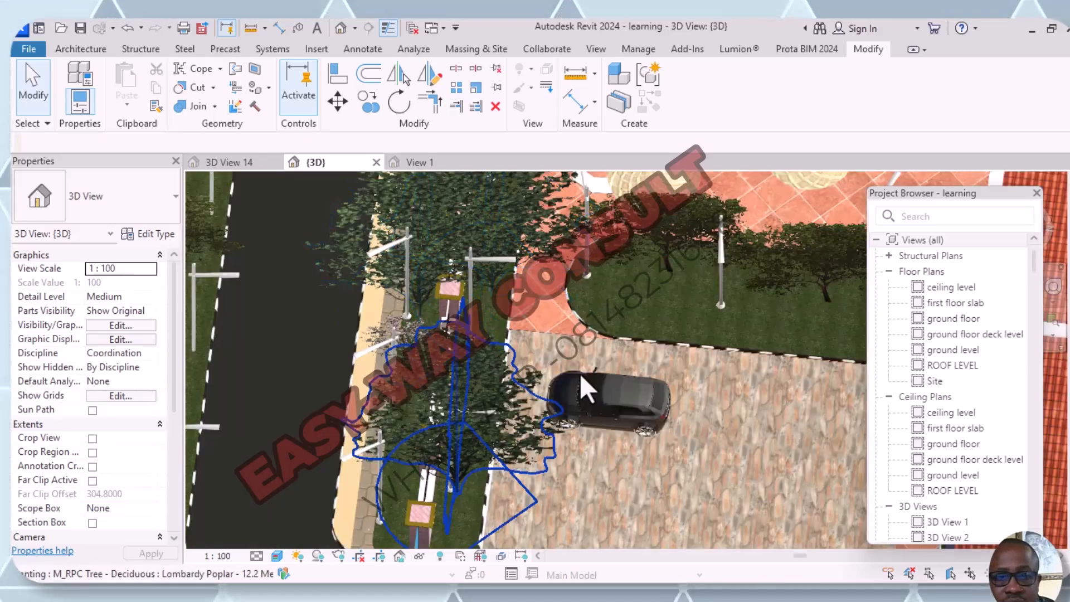
pyautogui.click(631, 372)
pyautogui.click(632, 372)
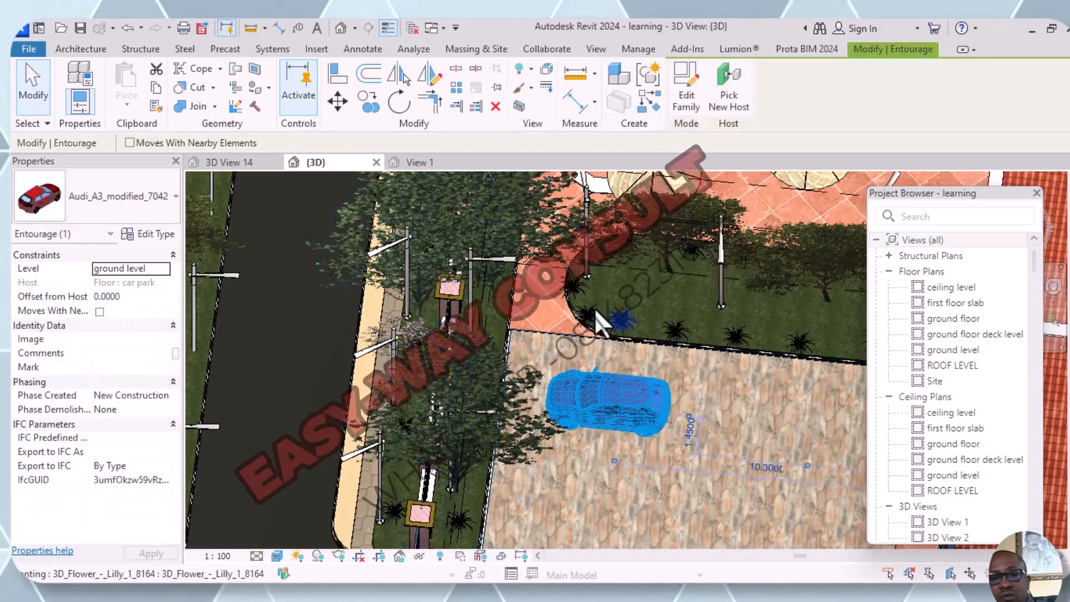
pyautogui.keyDown('shift'); pyautogui.moveTo(572, 243); pyautogui.dragTo(570, 205, button='middle'); pyautogui.keyUp('shift')
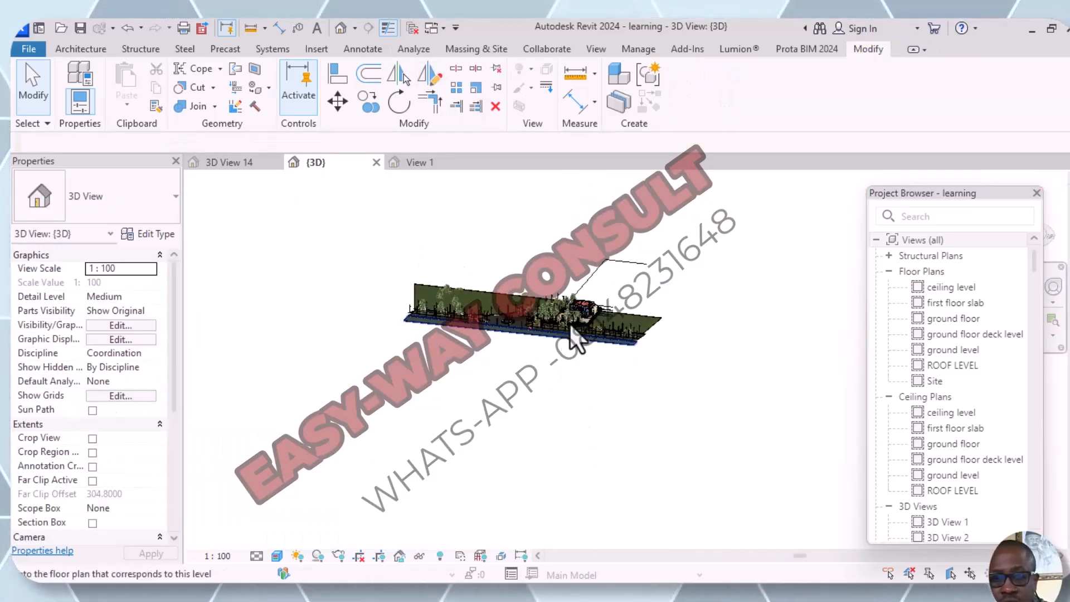
# Step: Start saving a copy of the current project in the Documents folder under the file name "gate plan"
pyautogui.scroll(5, 567, 328)
pyautogui.scroll(3, 710, 416)
pyautogui.scroll(4, 619, 368)
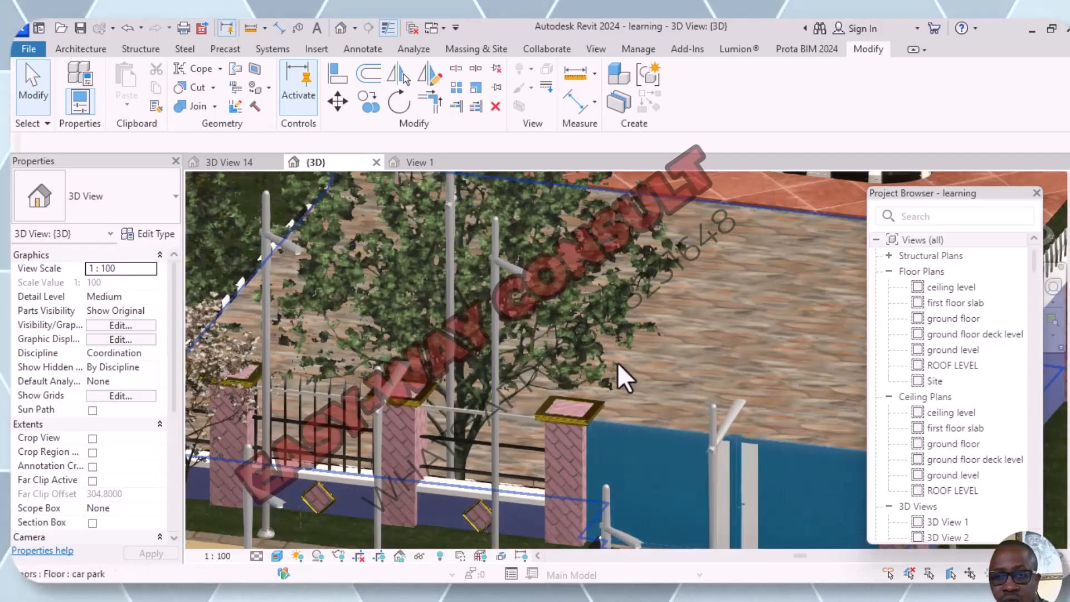
pyautogui.click(680, 447)
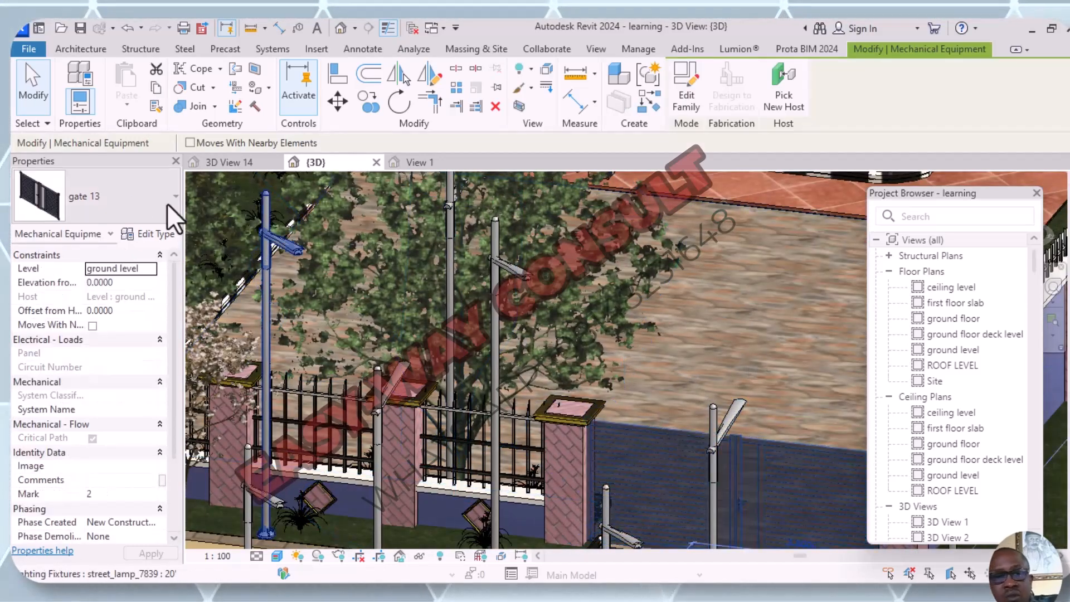
pyautogui.click(27, 50)
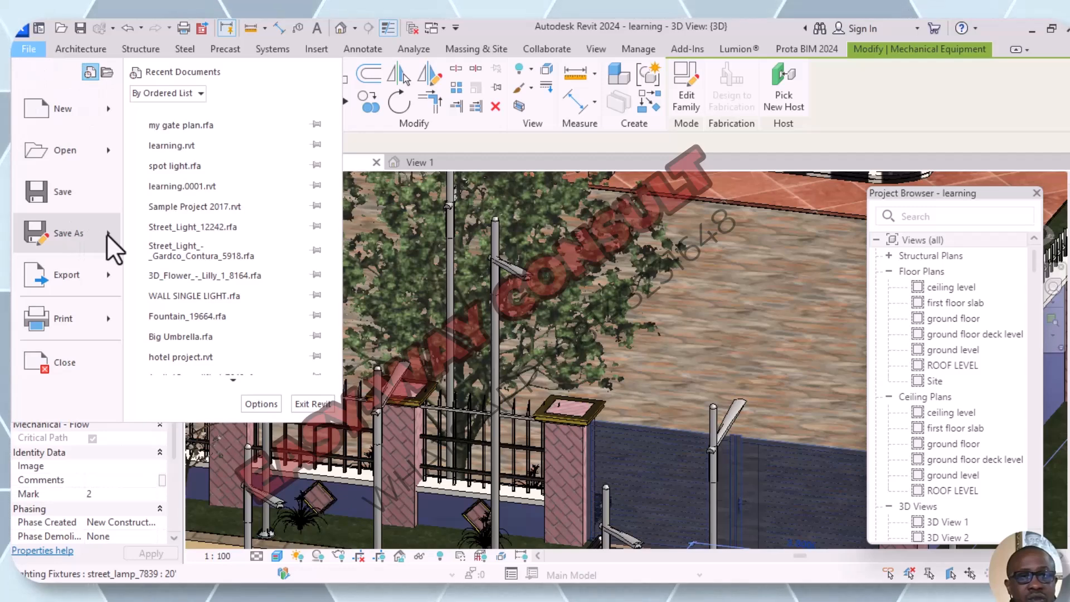
pyautogui.moveTo(105, 233)
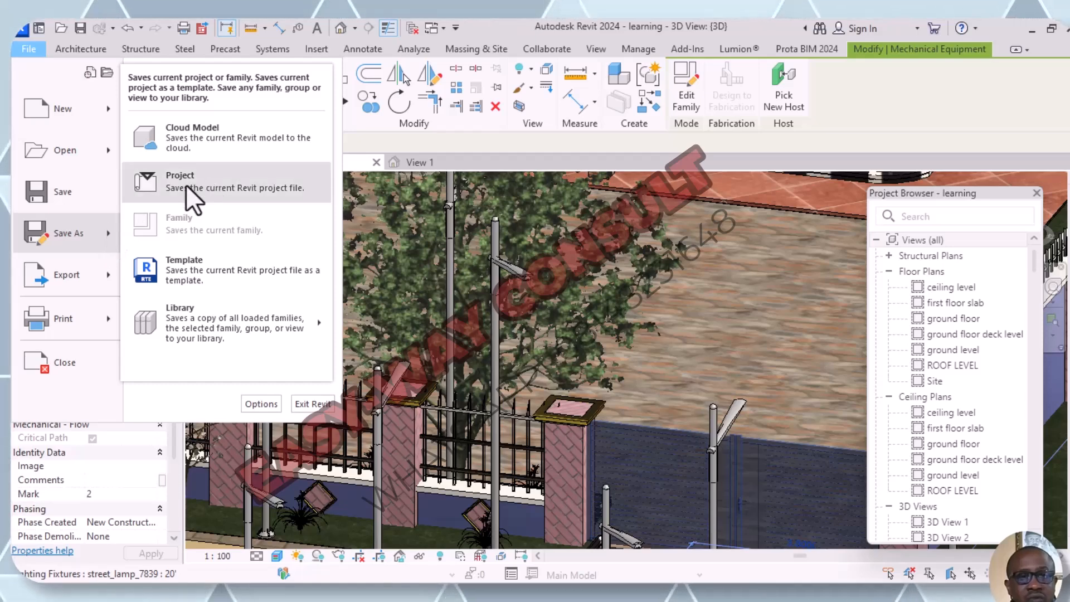
pyautogui.click(220, 186)
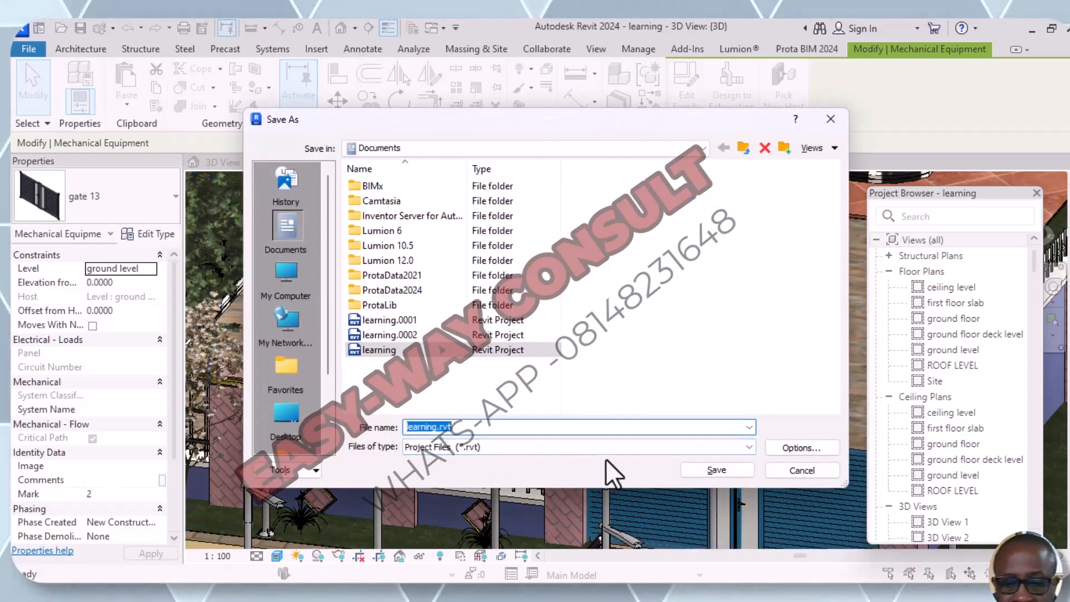
pyautogui.press('BackSpace')
pyautogui.write('g')
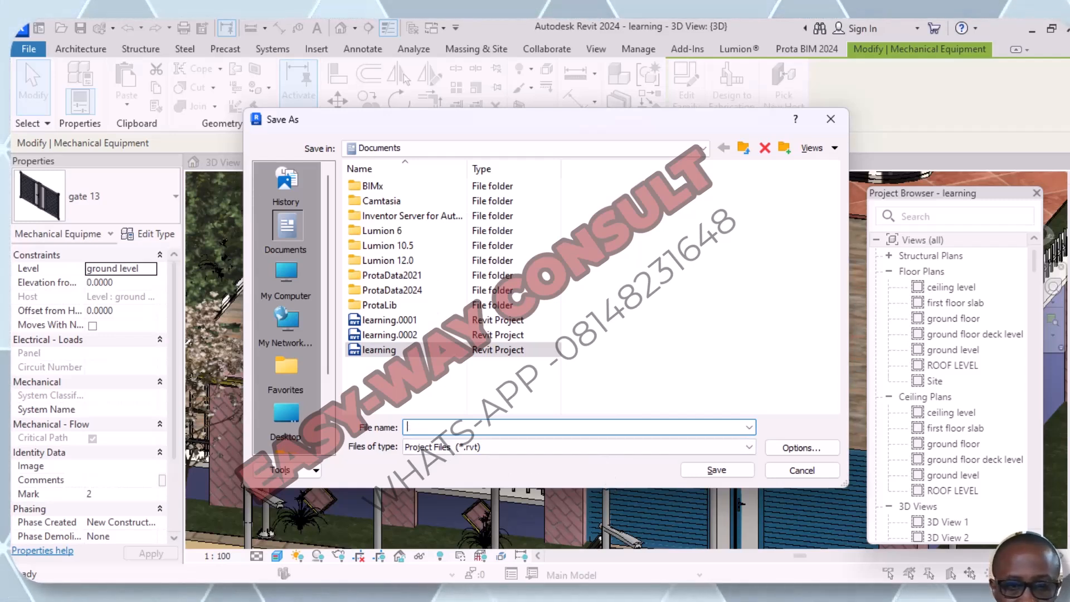
pyautogui.write('g')
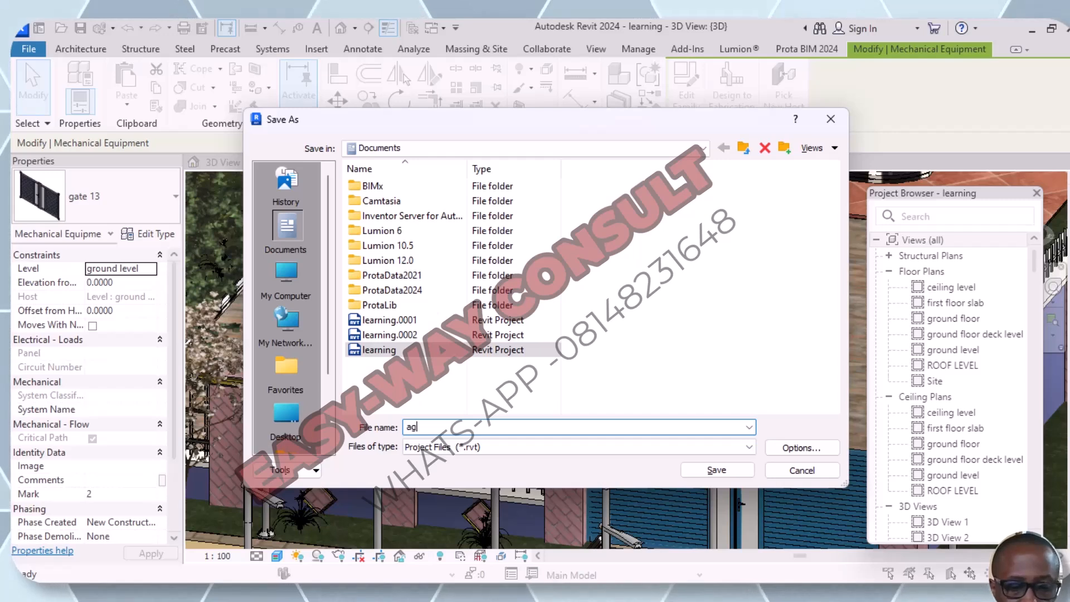
pyautogui.write('e')
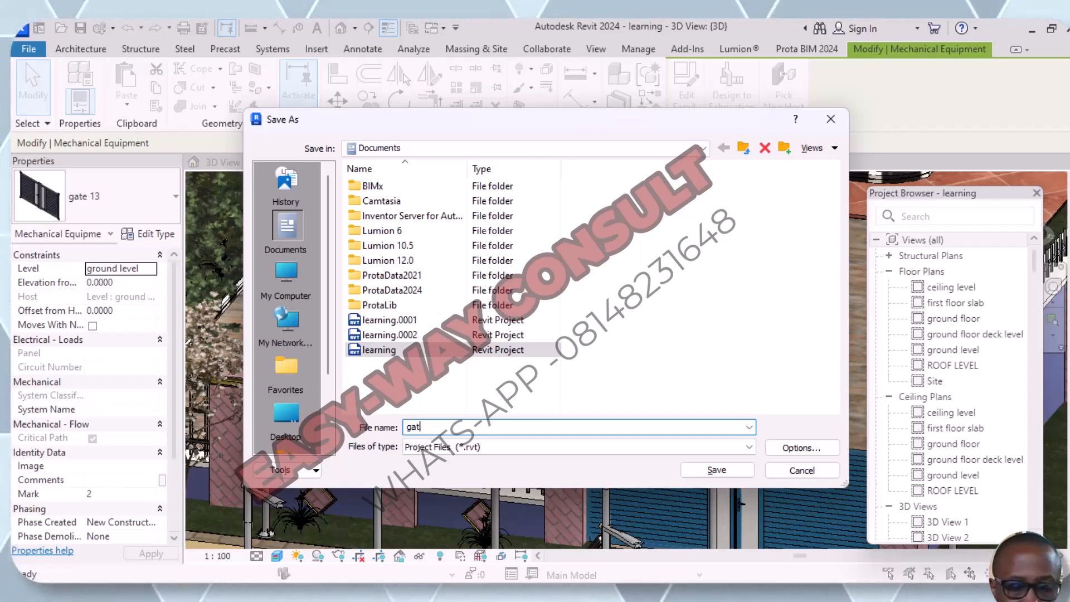
pyautogui.write('e pl')
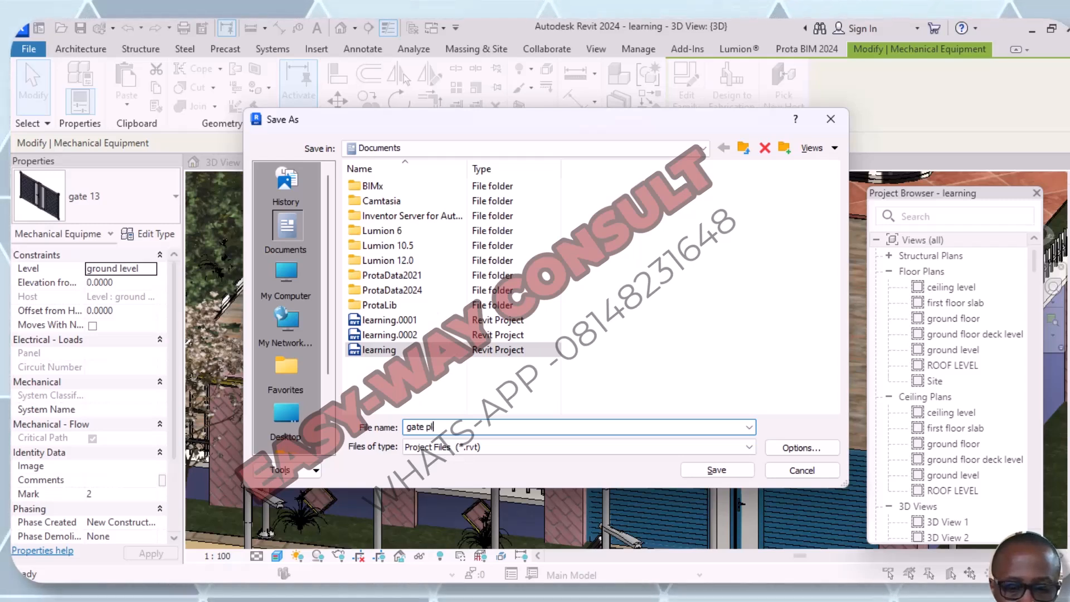
pyautogui.write('an')
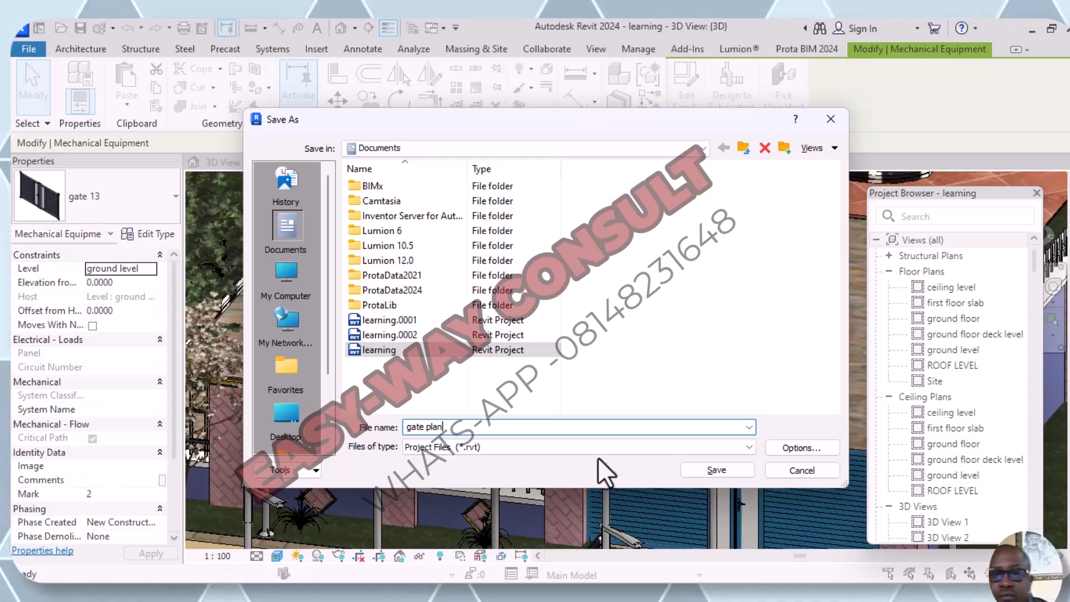
# Step: Limit the new project file to a maximum of 1 backup, save it as "gate plan" and clear the gate selection
pyautogui.click(792, 452)
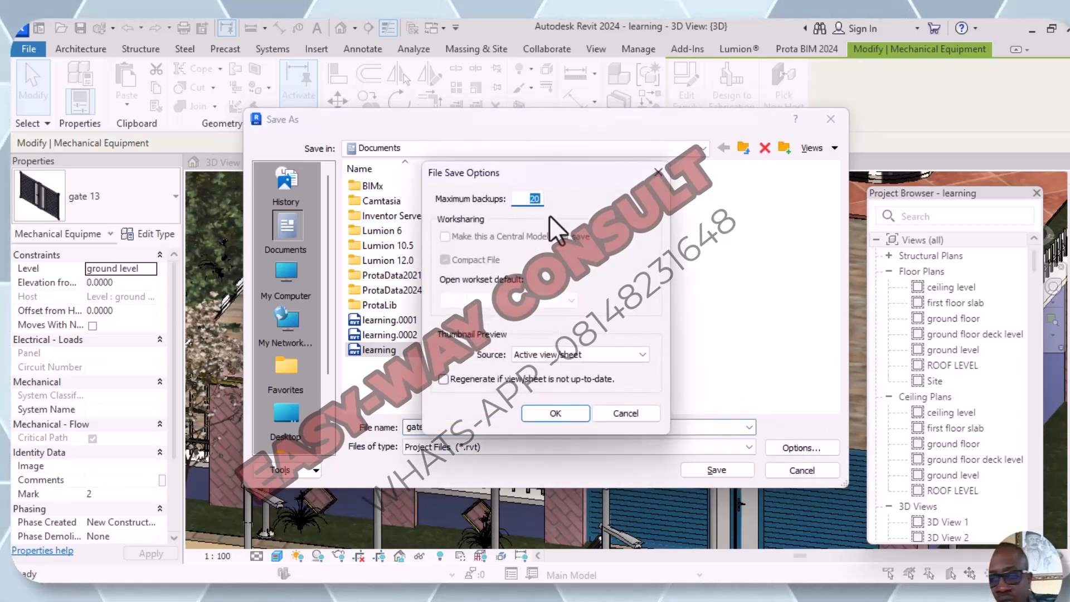
pyautogui.write('1')
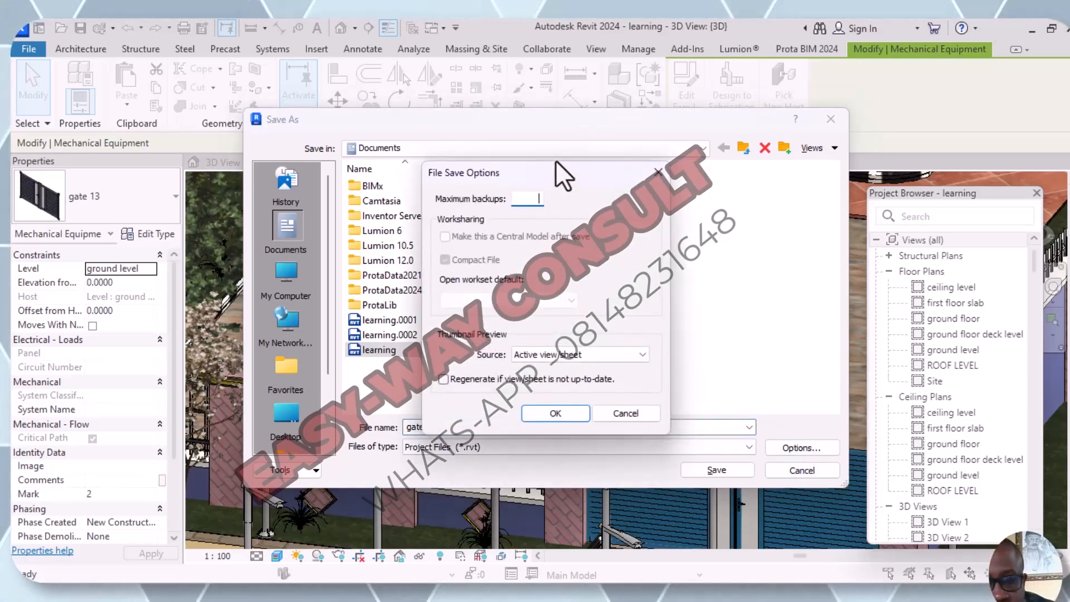
pyautogui.click(556, 411)
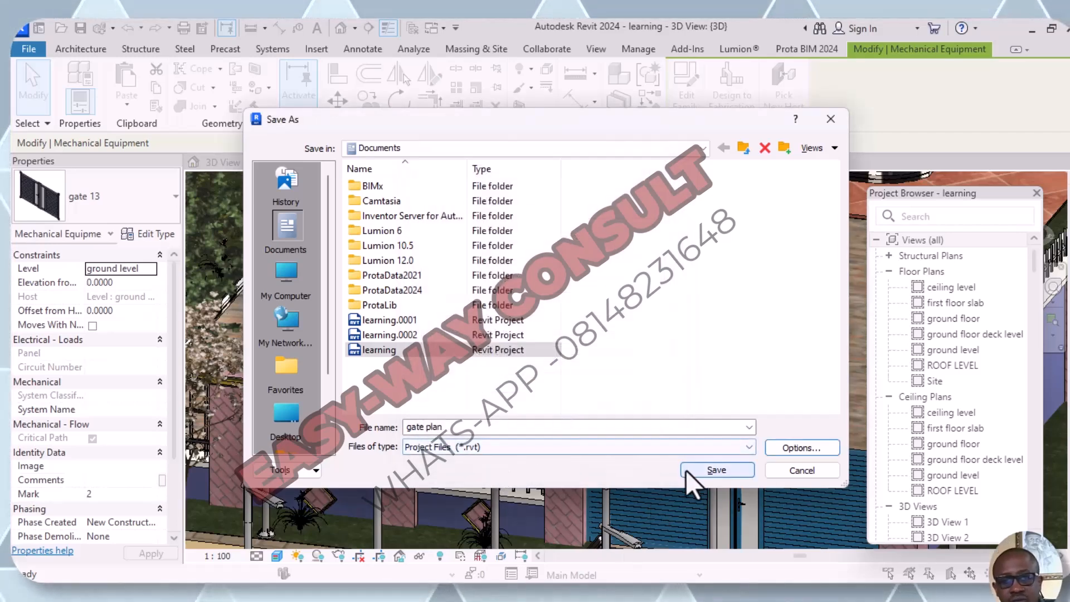
pyautogui.click(728, 472)
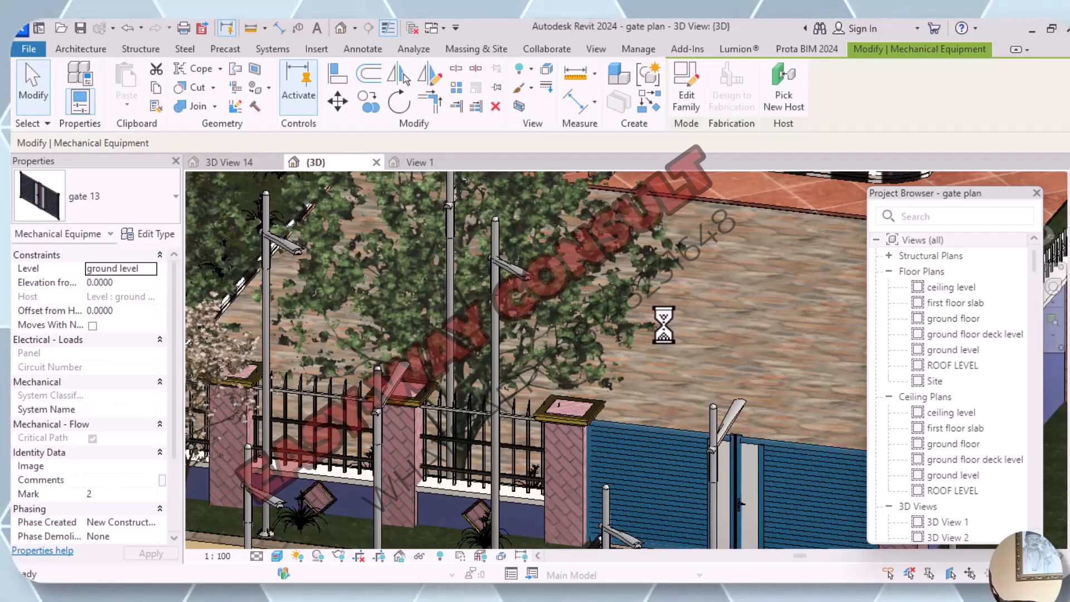
pyautogui.scroll(-3, 663, 324)
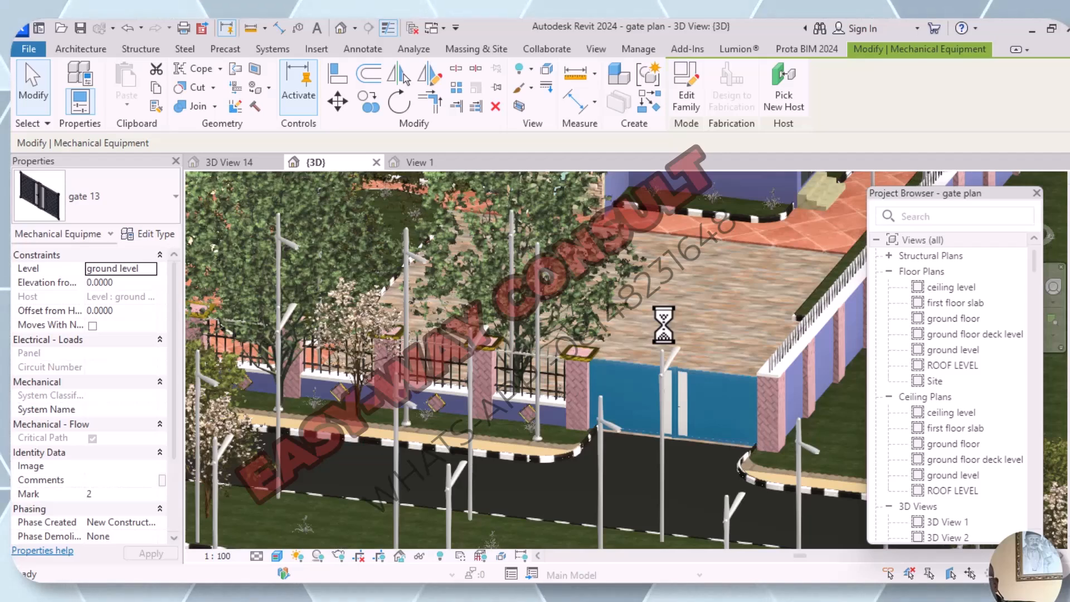
pyautogui.press('Escape')
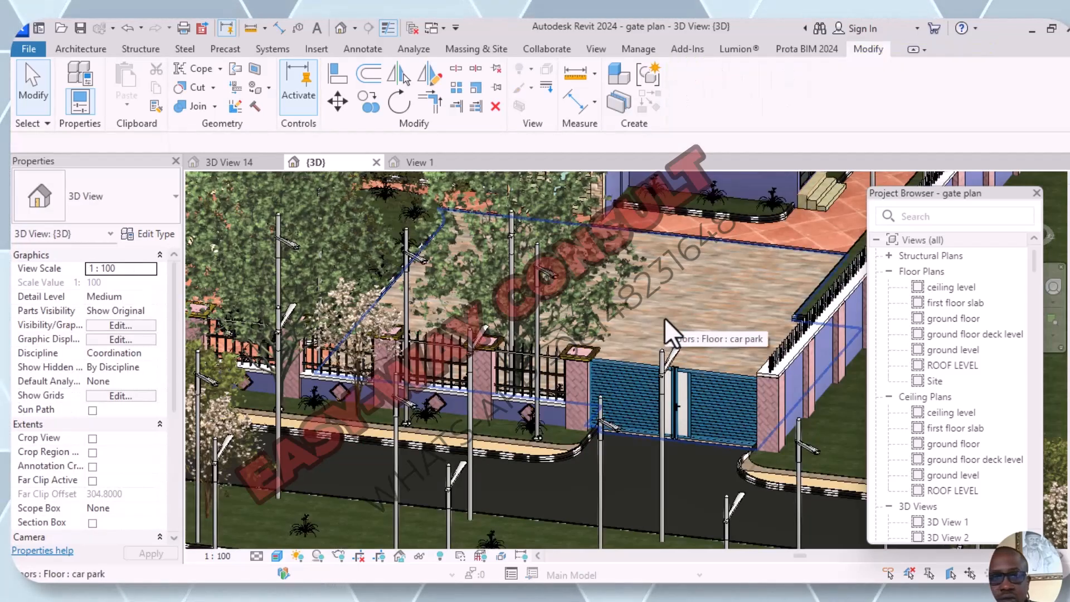
# Step: Reopen the learning project from the recent files and show its default 3D view
pyautogui.hotkey('ctrl', 'd')
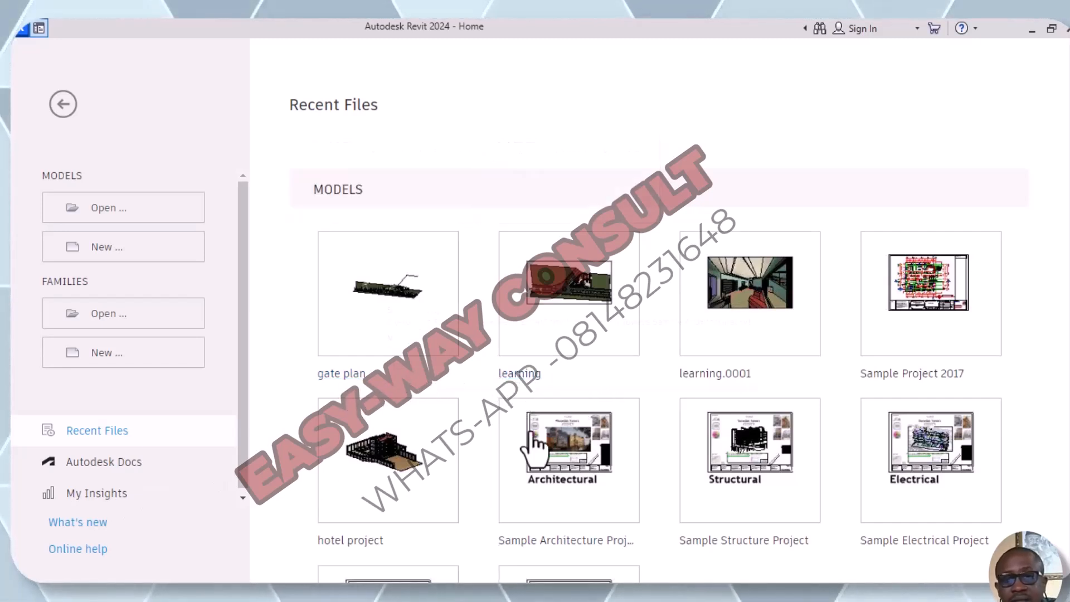
pyautogui.click(528, 377)
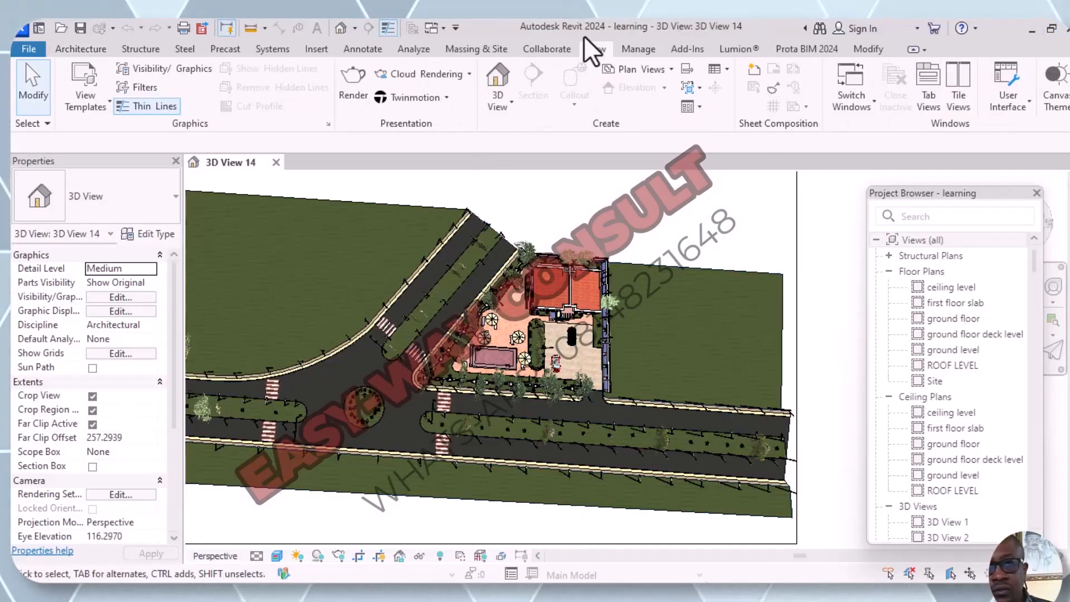
pyautogui.click(340, 32)
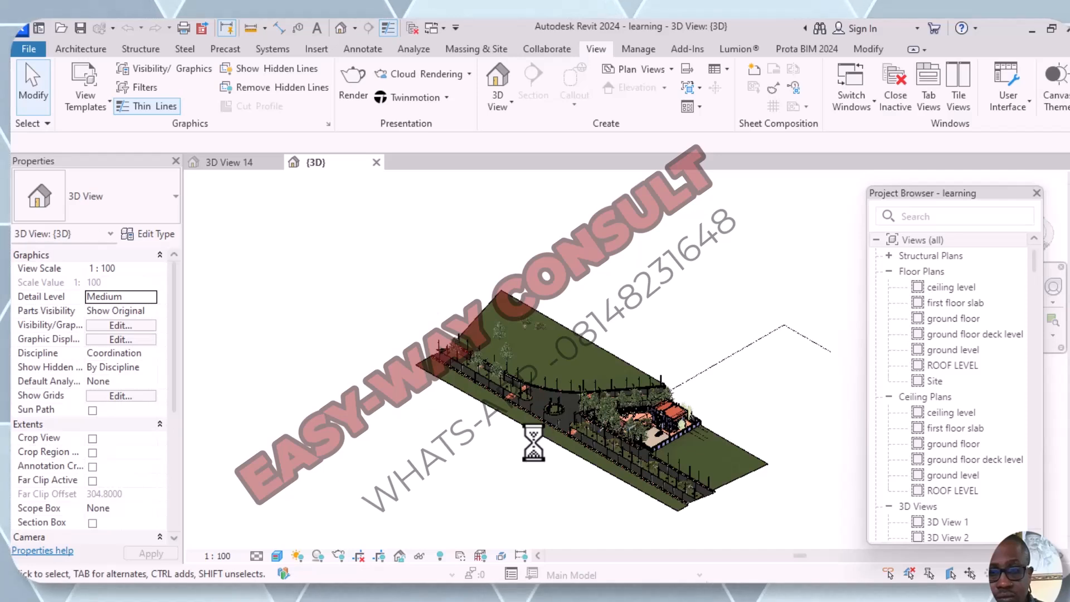
# Step: Delete the Audi S5 car parked behind the driveway gate in the learning project
pyautogui.scroll(-1, 557, 420)
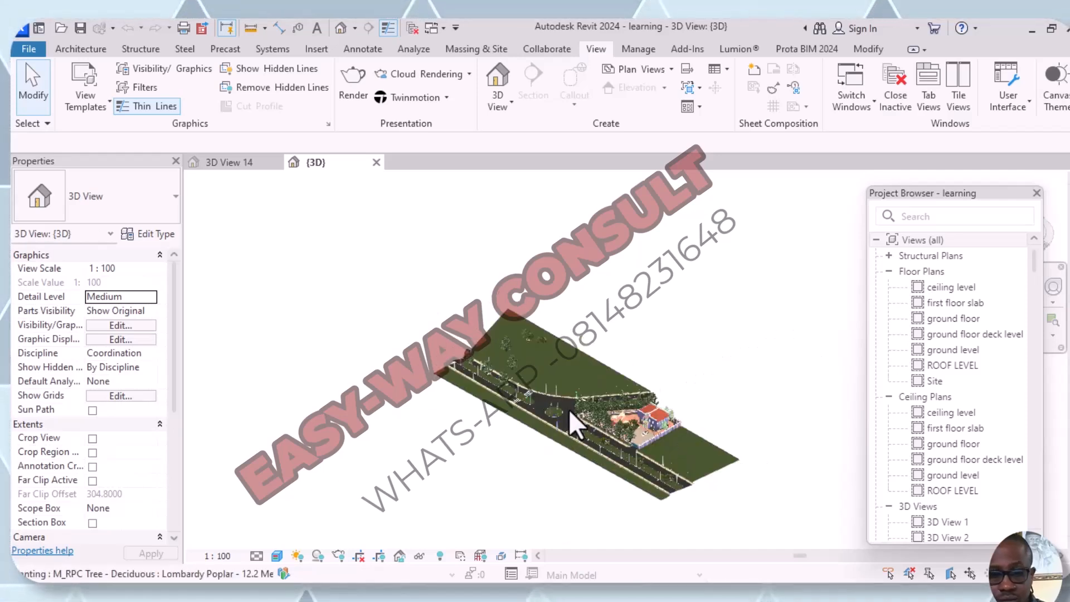
pyautogui.keyDown('shift'); pyautogui.moveTo(570, 411); pyautogui.dragTo(669, 397, button='middle'); pyautogui.keyUp('shift')
pyautogui.scroll(10, 667, 403)
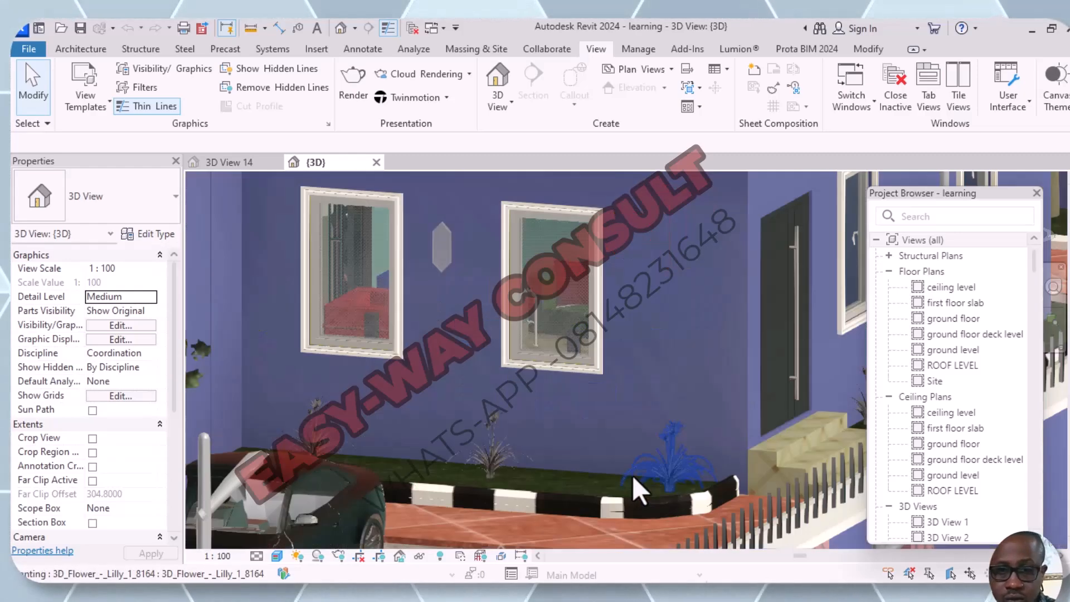
pyautogui.scroll(-6, 636, 464)
pyautogui.moveTo(635, 463); pyautogui.dragTo(701, 342, button='middle')
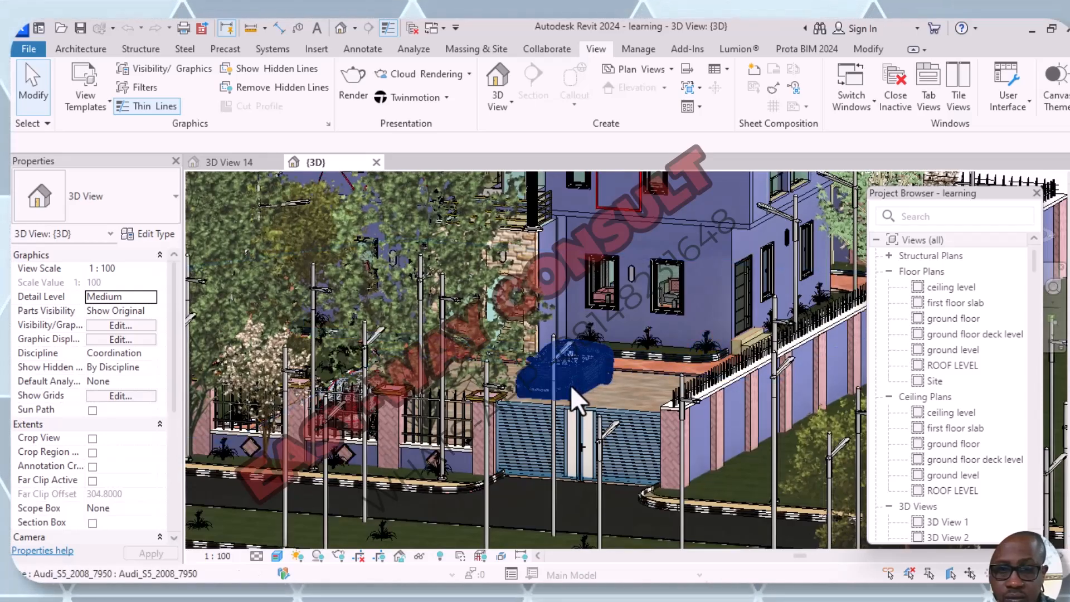
pyautogui.click(571, 384)
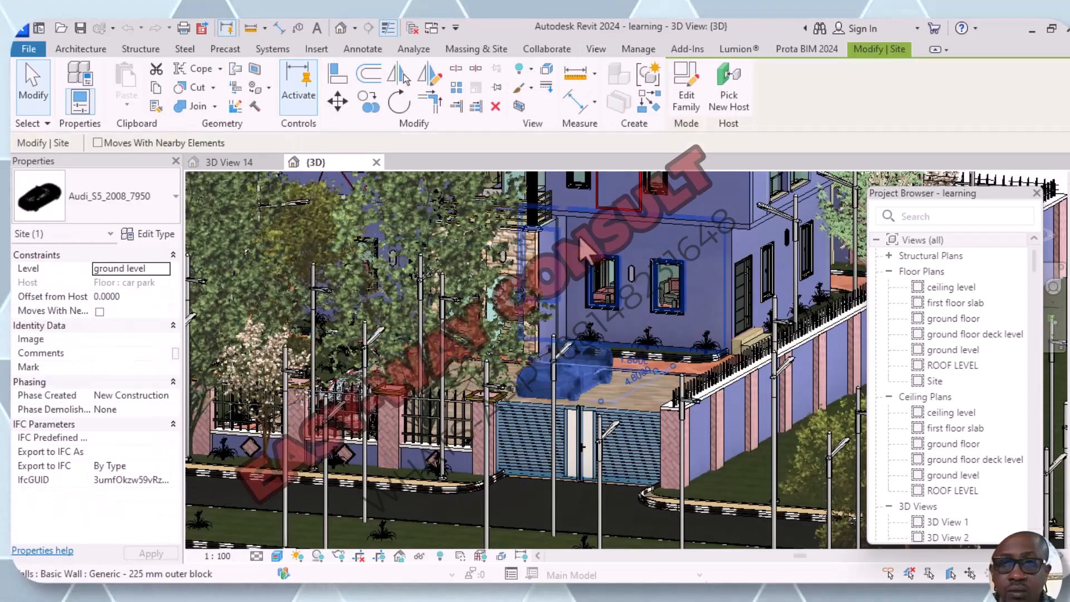
pyautogui.click(495, 106)
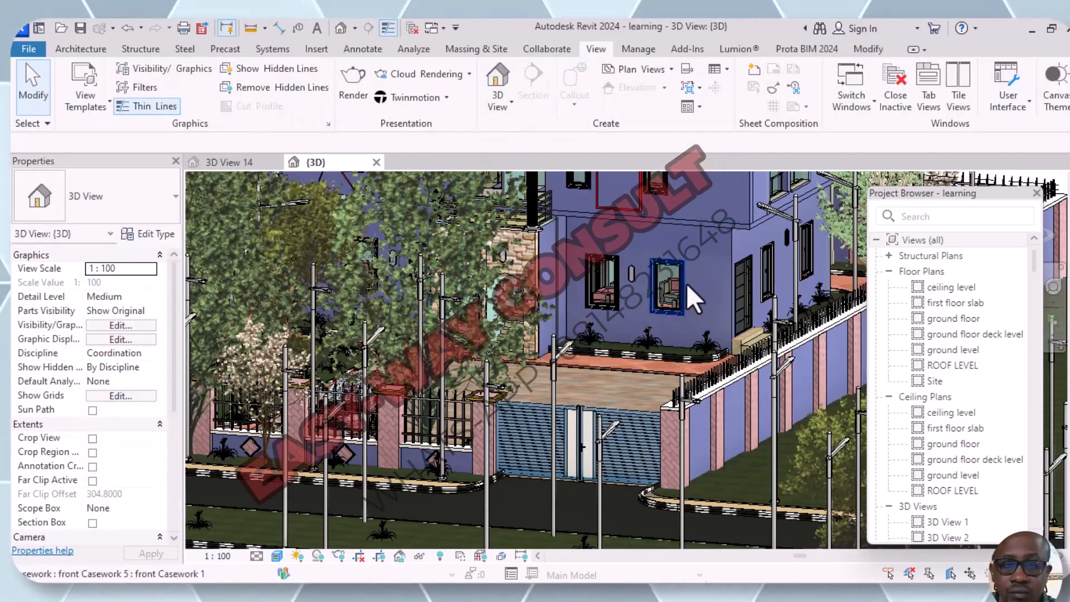
# Step: Delete the Audi A3 car on the car park beside the oval planted bed
pyautogui.scroll(-2, 686, 283)
pyautogui.moveTo(687, 279)
pyautogui.keyDown('shift'); pyautogui.mouseDown(button='middle')
pyautogui.moveTo(669, 332)
pyautogui.moveTo(680, 285)
pyautogui.mouseUp(button='middle'); pyautogui.keyUp('shift')
pyautogui.scroll(-5, 714, 222)
pyautogui.keyDown('shift'); pyautogui.moveTo(724, 248); pyautogui.dragTo(587, 326, button='middle'); pyautogui.keyUp('shift')
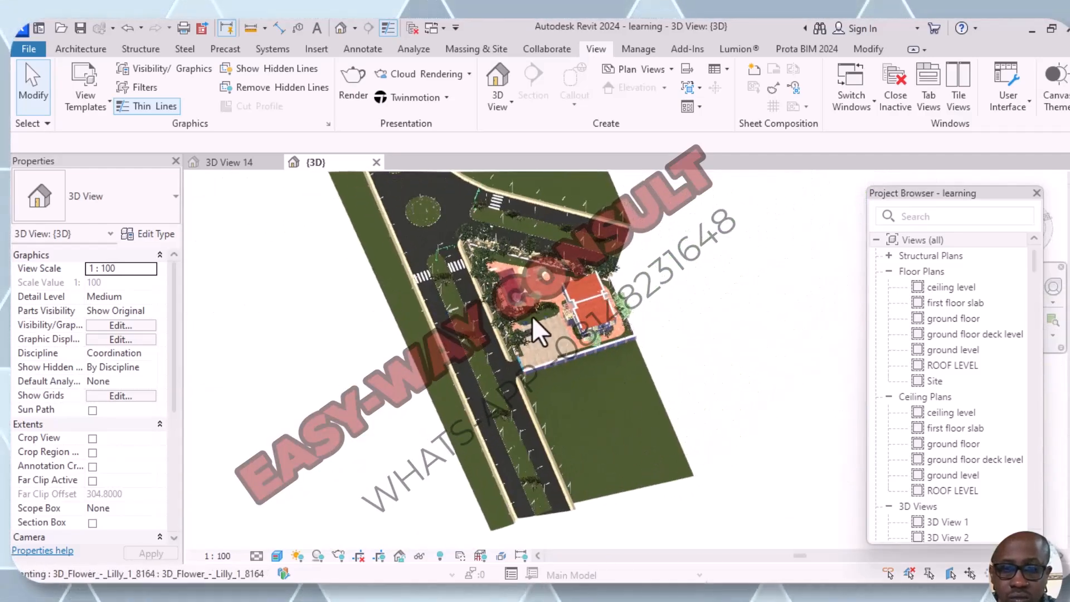
pyautogui.scroll(8, 531, 323)
pyautogui.scroll(3, 570, 298)
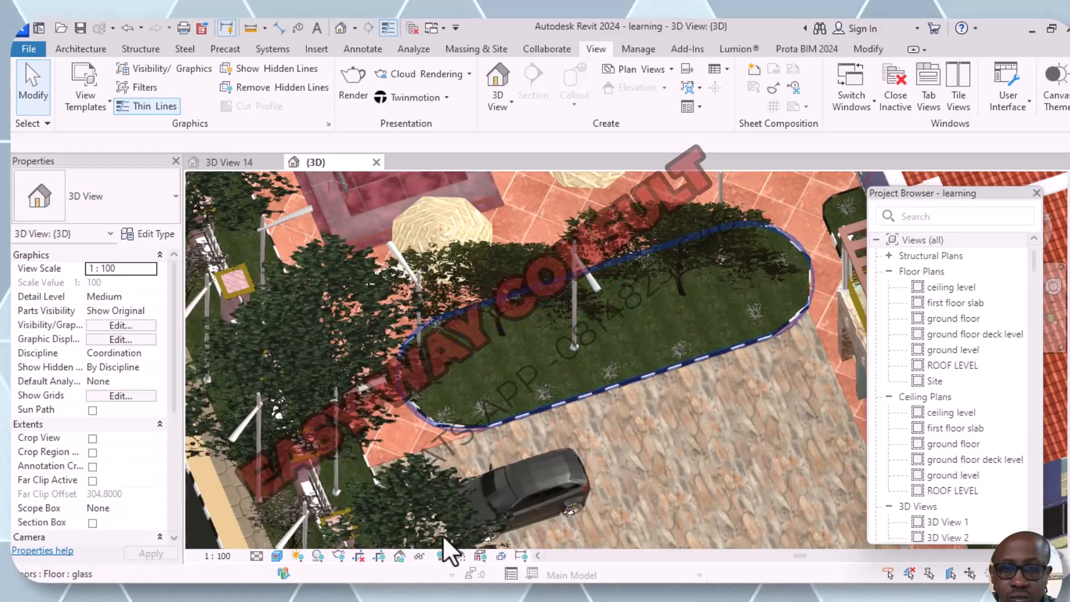
pyautogui.click(535, 500)
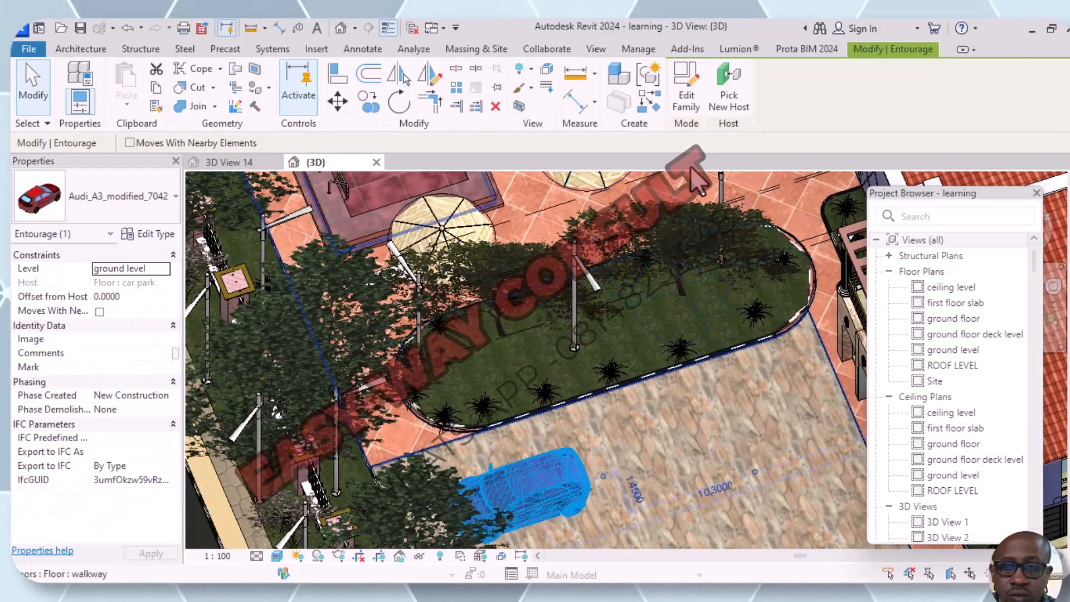
pyautogui.click(495, 107)
# Step: Delete the two-leaf driveway gate (gate 13) between the fence pillars at the car park entrance
pyautogui.scroll(-10, 663, 296)
pyautogui.keyDown('shift'); pyautogui.moveTo(610, 383); pyautogui.dragTo(510, 265, button='middle'); pyautogui.keyUp('shift')
pyautogui.scroll(4, 715, 303)
pyautogui.scroll(5, 622, 365)
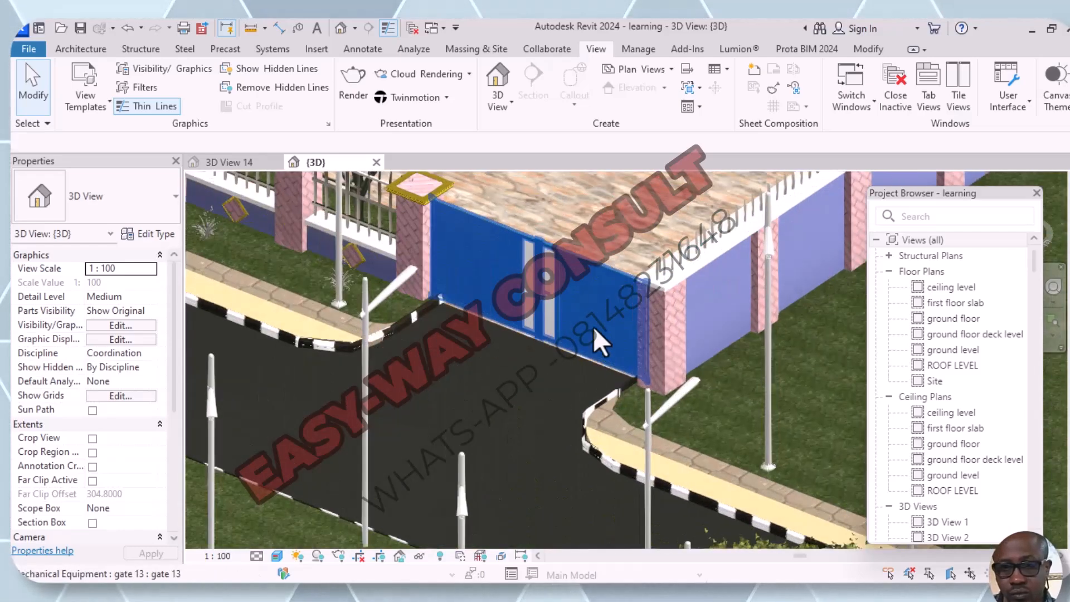
pyautogui.click(578, 267)
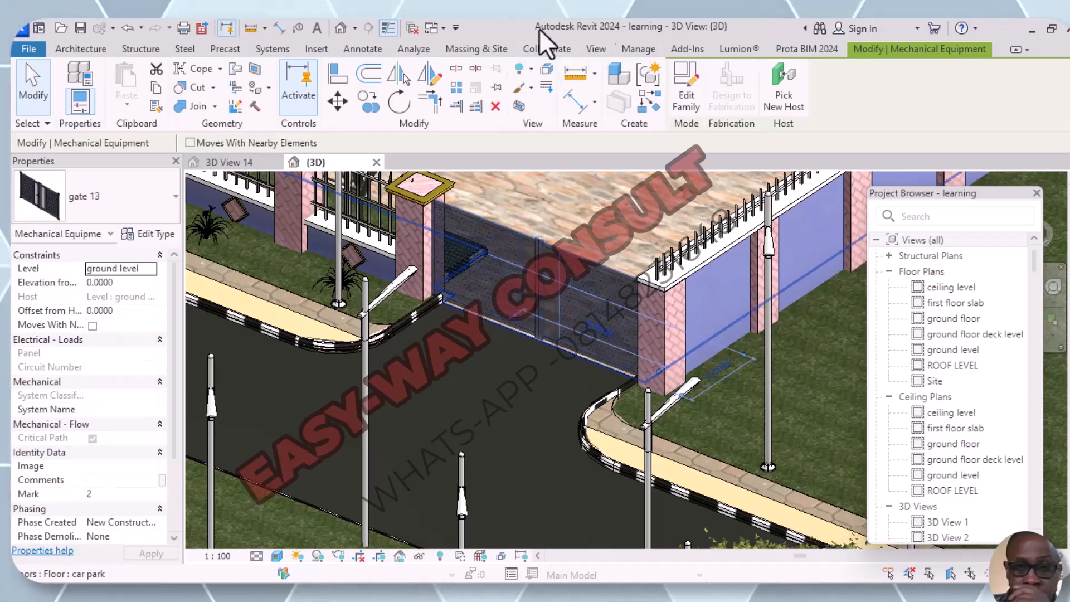
pyautogui.click(494, 106)
# Step: Export the learning model to Lumion from the project base point, with textures and nodes, as COLLADA file "learning" in the Lumion 6 folder
pyautogui.scroll(-3, 498, 346)
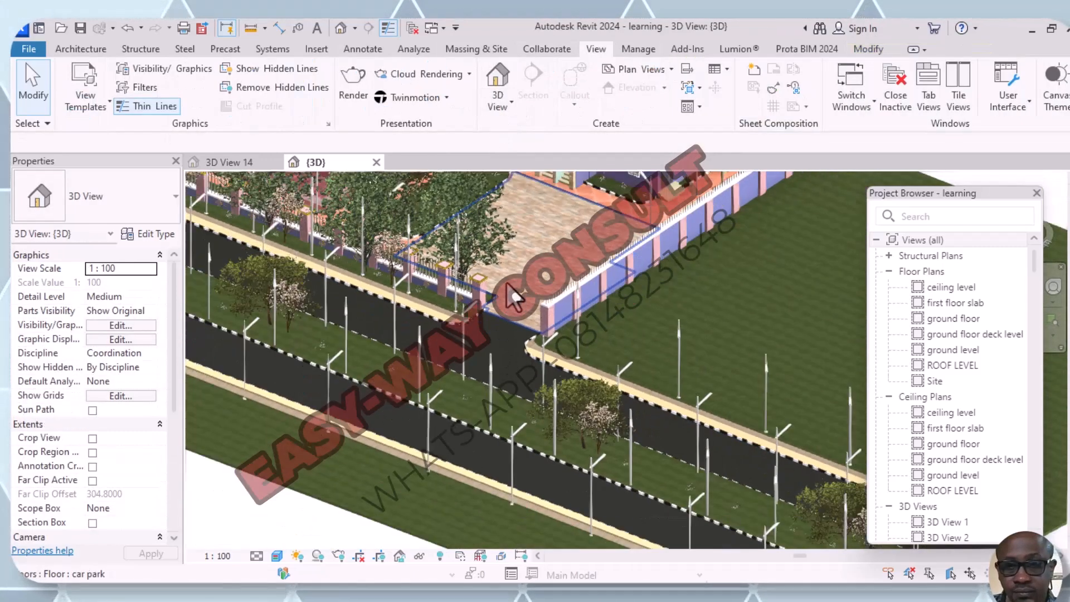
pyautogui.scroll(-2, 420, 299)
pyautogui.scroll(-5, 423, 302)
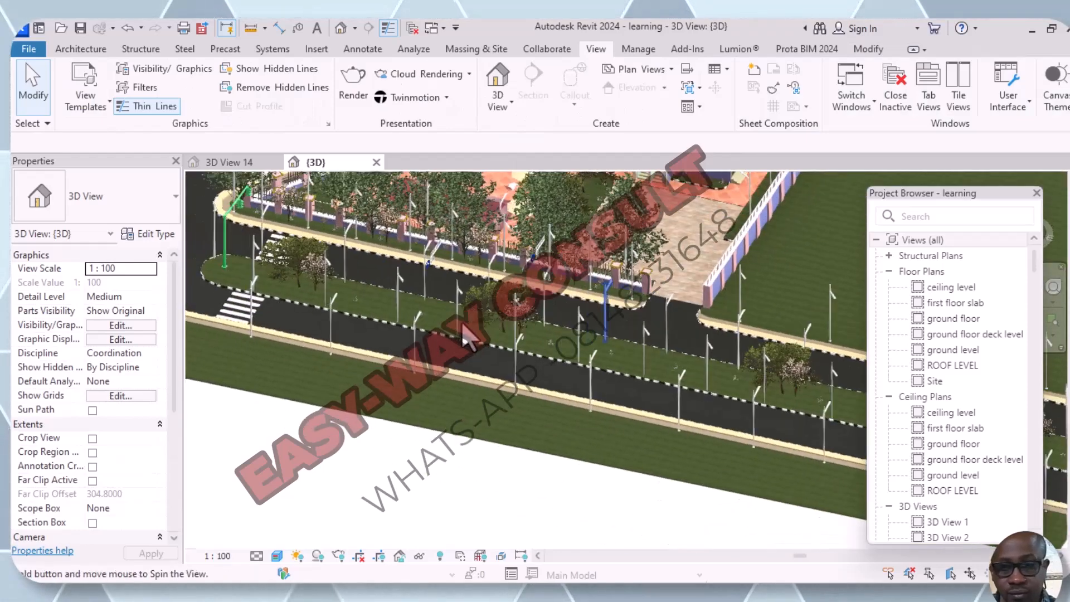
pyautogui.keyDown('shift'); pyautogui.moveTo(464, 279); pyautogui.dragTo(520, 213, button='middle'); pyautogui.keyUp('shift')
pyautogui.scroll(5, 596, 343)
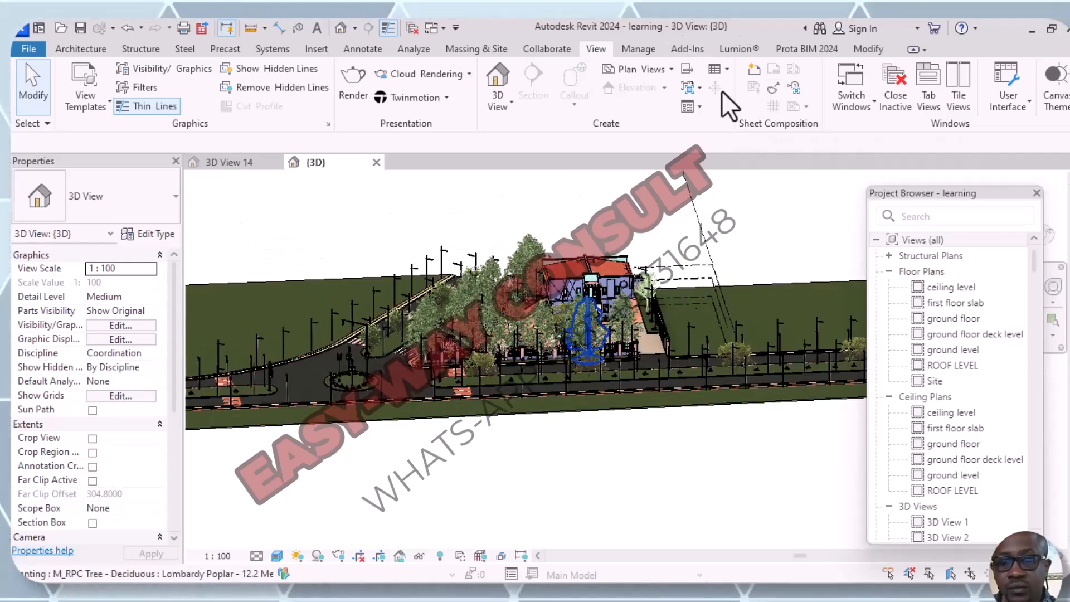
pyautogui.click(728, 48)
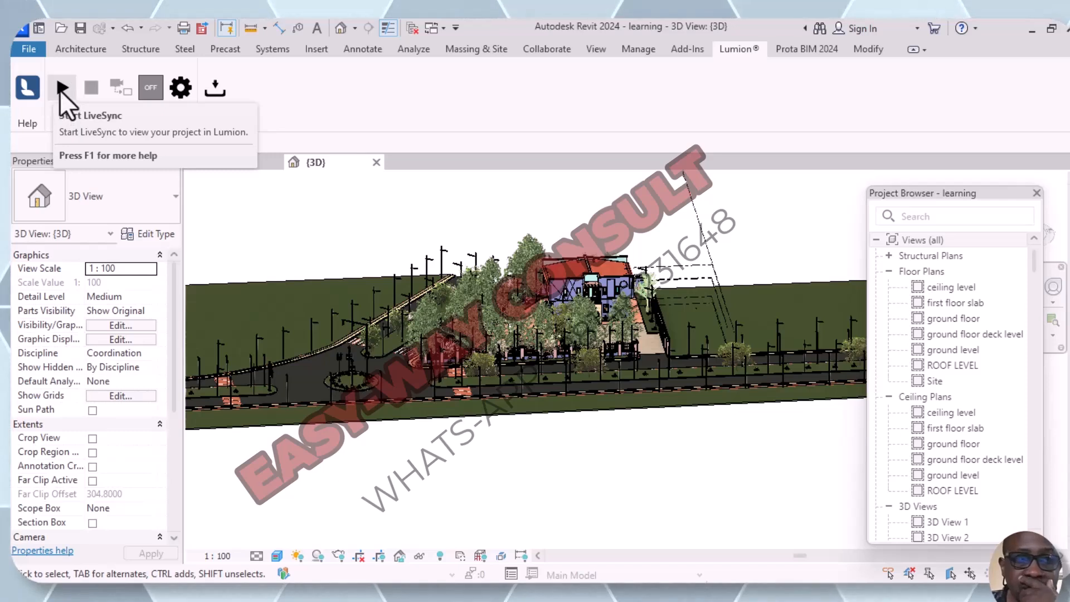
pyautogui.click(216, 91)
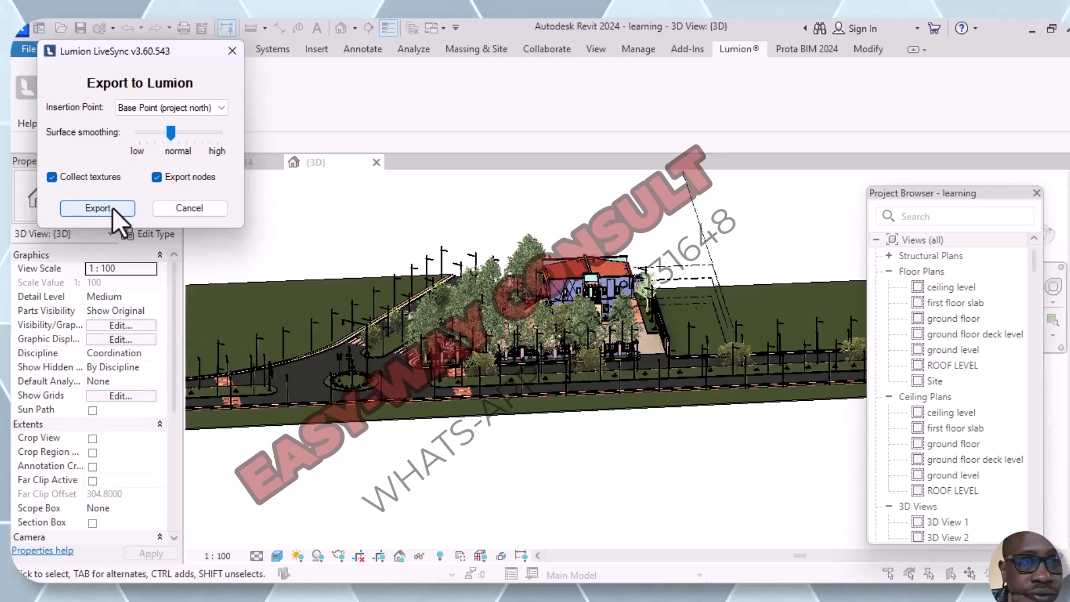
pyautogui.click(113, 208)
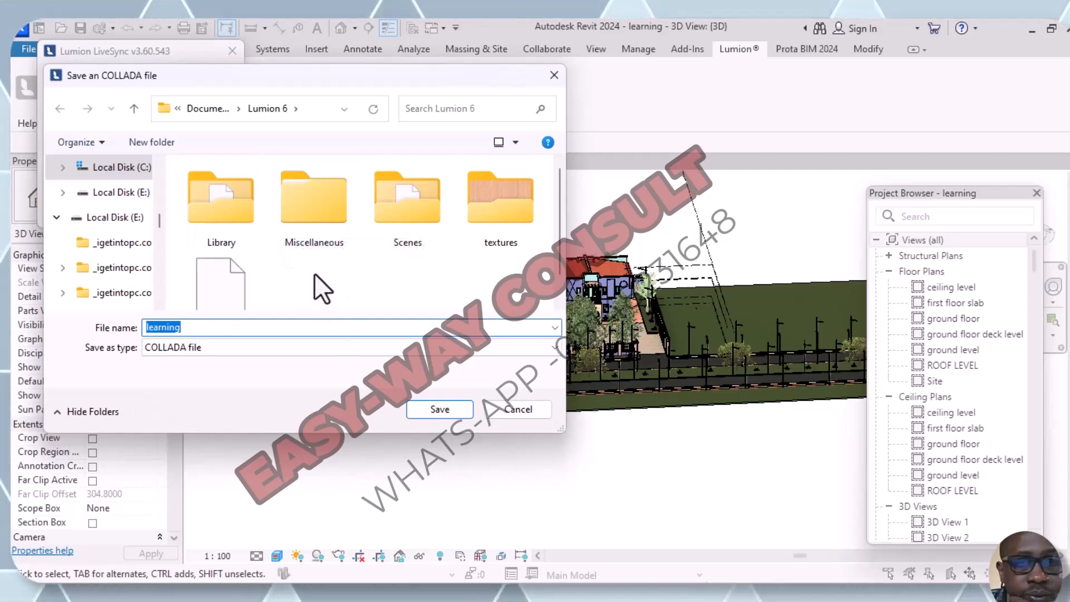
pyautogui.scroll(-1, 315, 273)
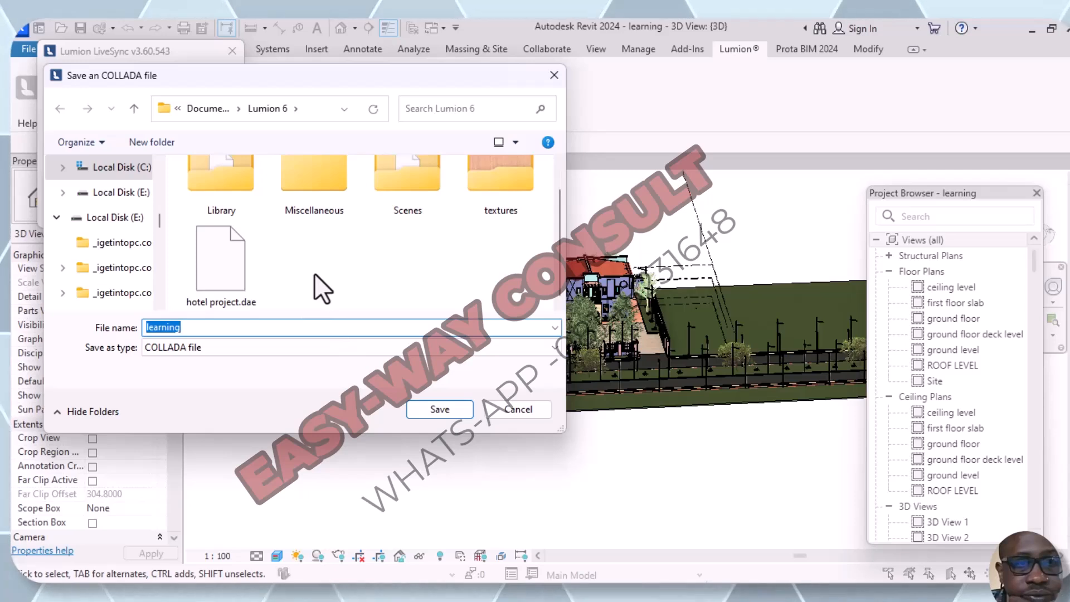
pyautogui.scroll(1, 314, 273)
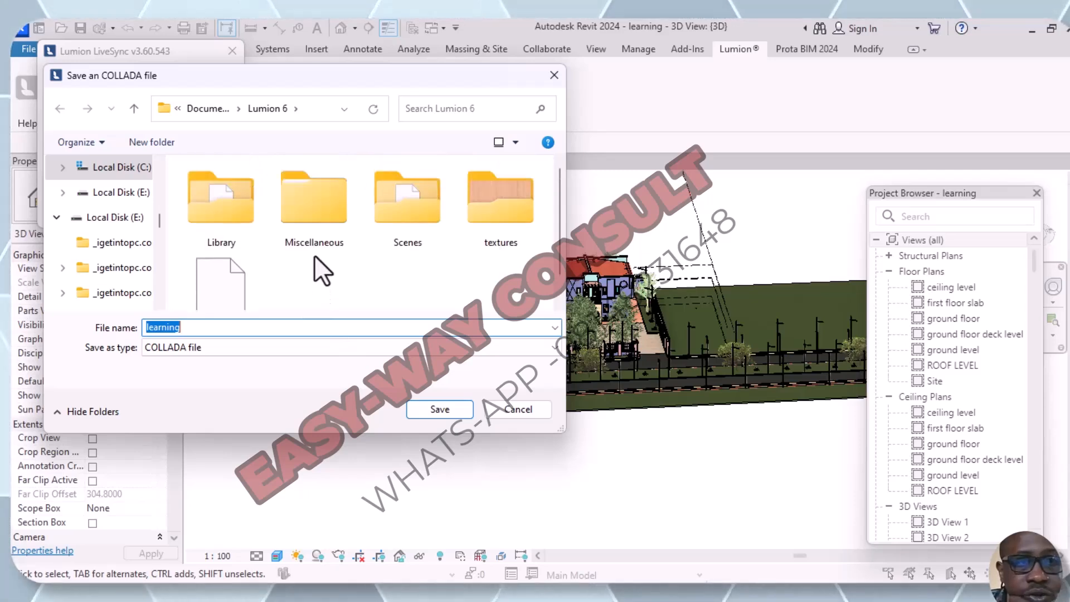
pyautogui.scroll(-1, 322, 272)
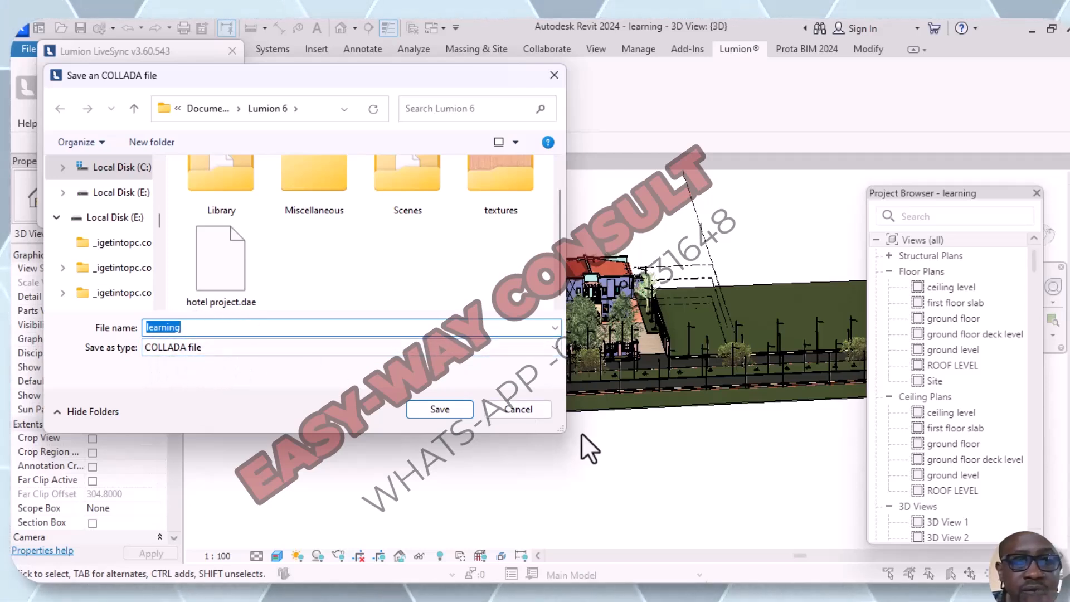
pyautogui.click(446, 411)
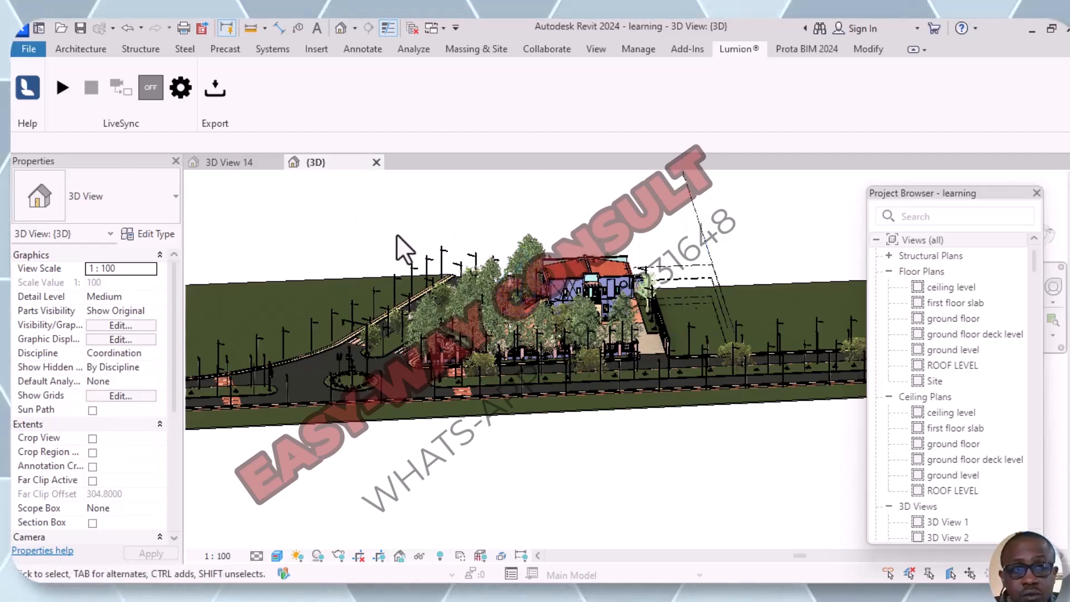
# Step: Close the learning project and save its changes
pyautogui.click(93, 51)
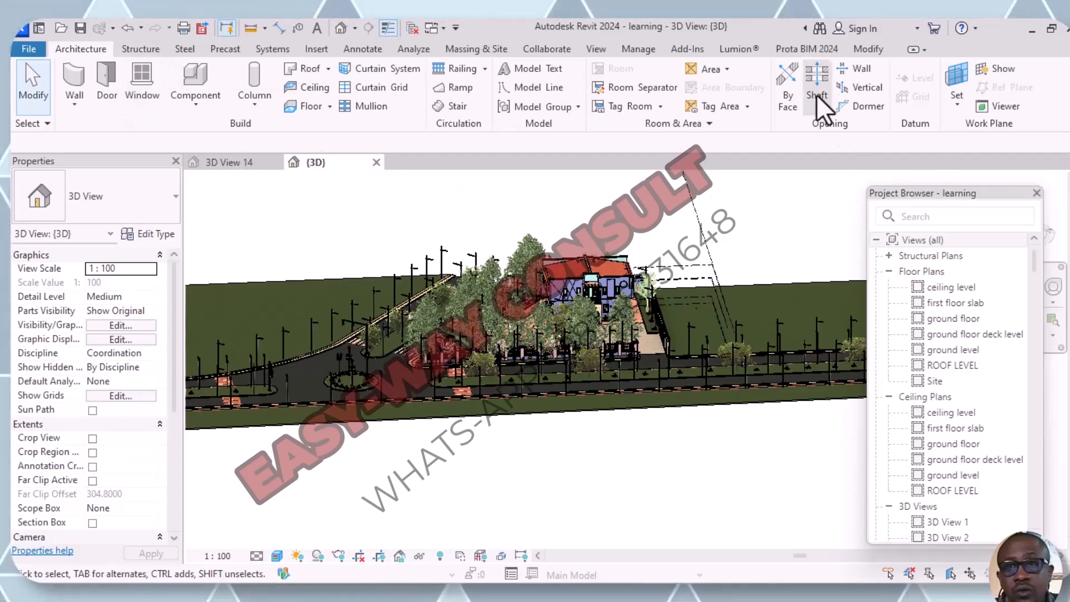
pyautogui.click(1064, 27)
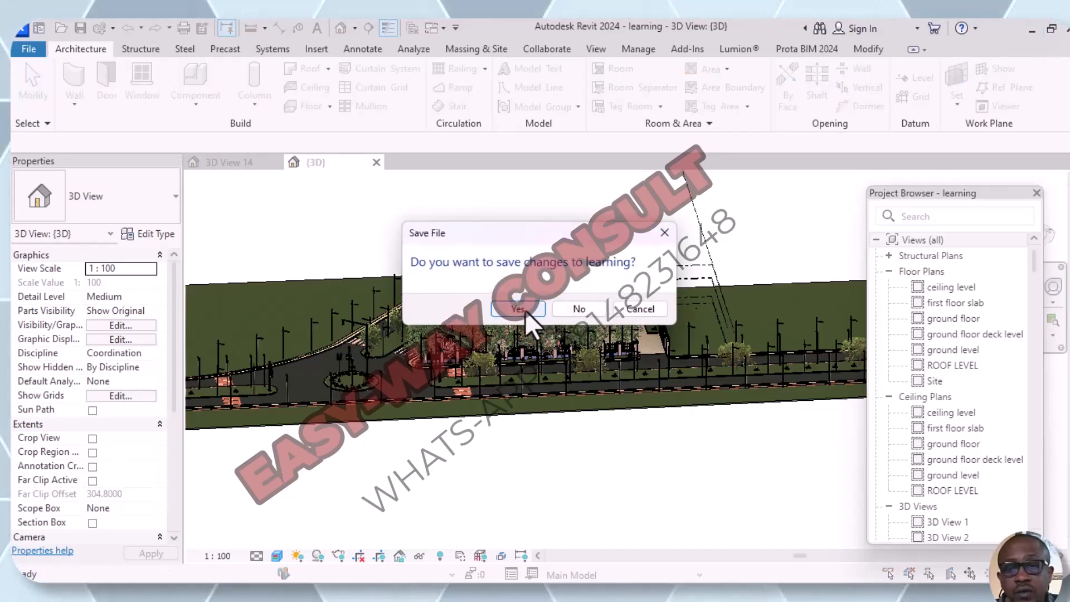
pyautogui.click(518, 310)
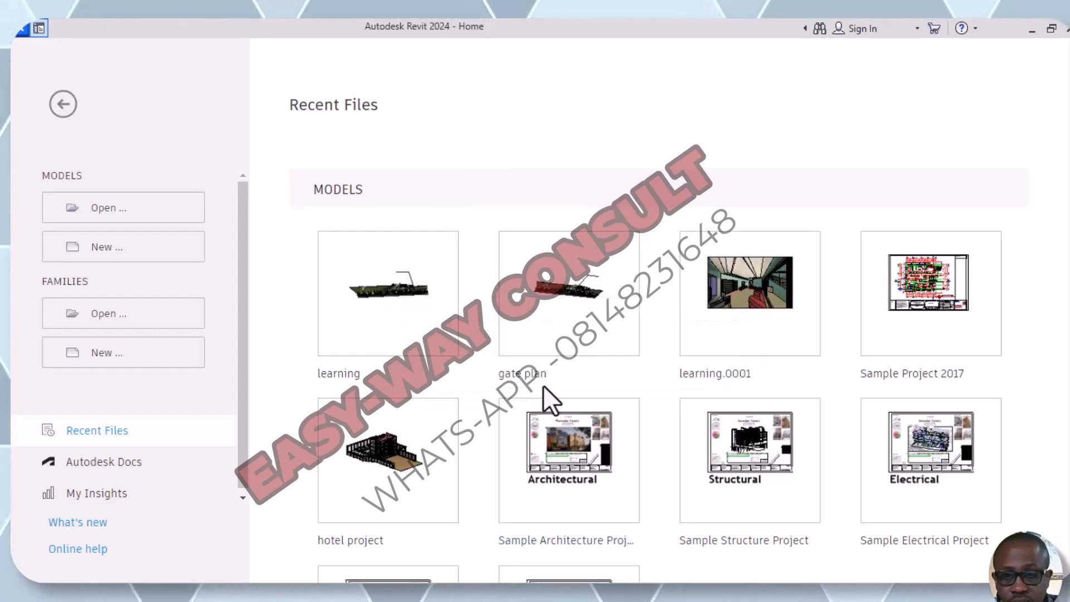
# Step: Open the gate plan project from the recent files and inspect the driveway gate in its 3D view
pyautogui.click(528, 378)
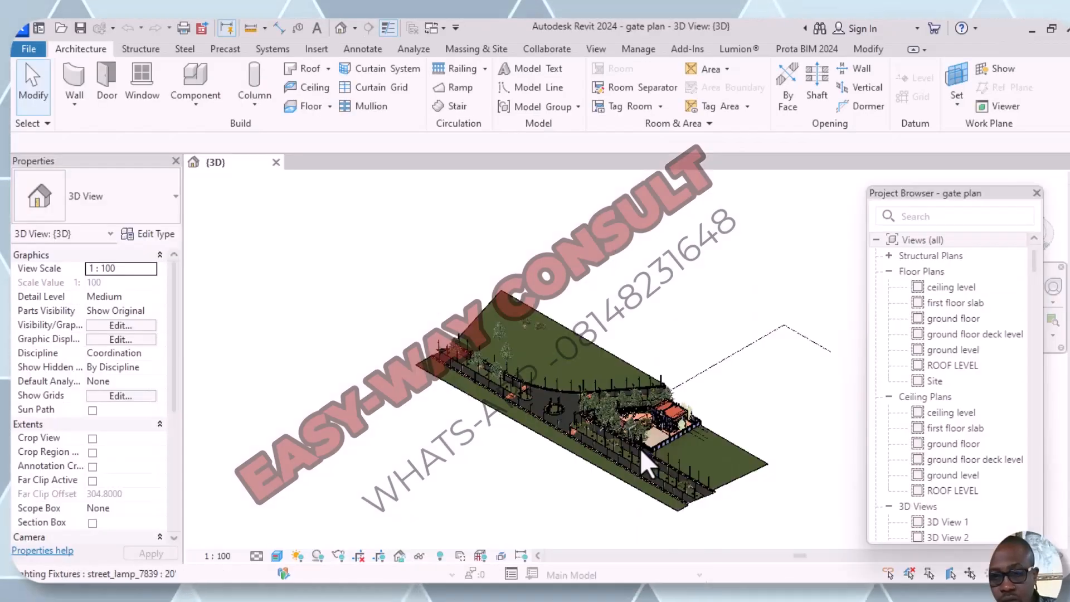
pyautogui.scroll(5, 648, 433)
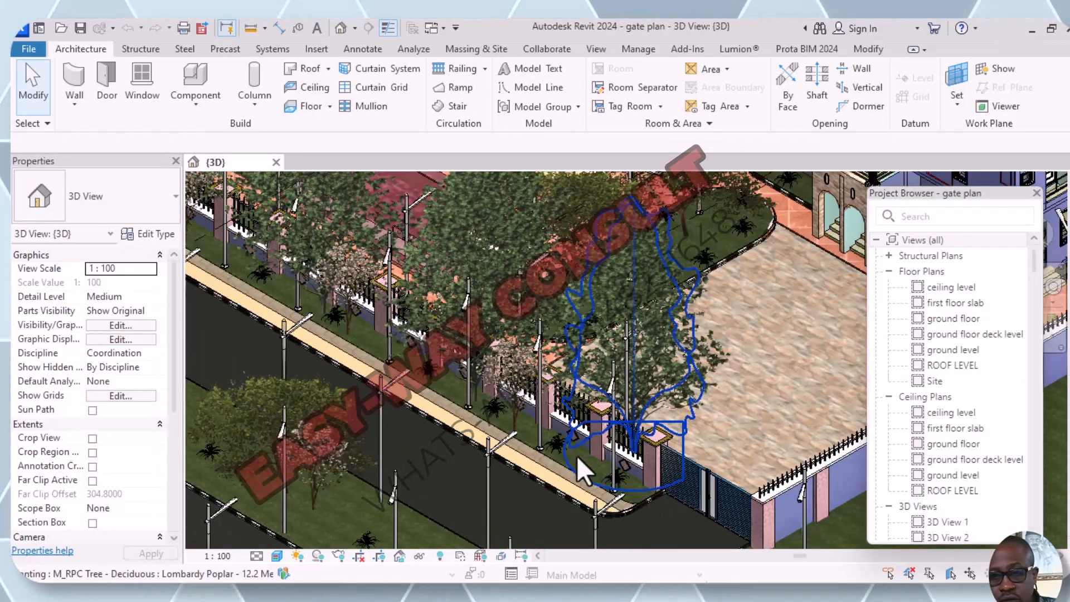
pyautogui.scroll(-3, 604, 480)
pyautogui.keyDown('shift'); pyautogui.moveTo(480, 349); pyautogui.dragTo(539, 318, button='middle'); pyautogui.keyUp('shift')
pyautogui.scroll(8, 762, 323)
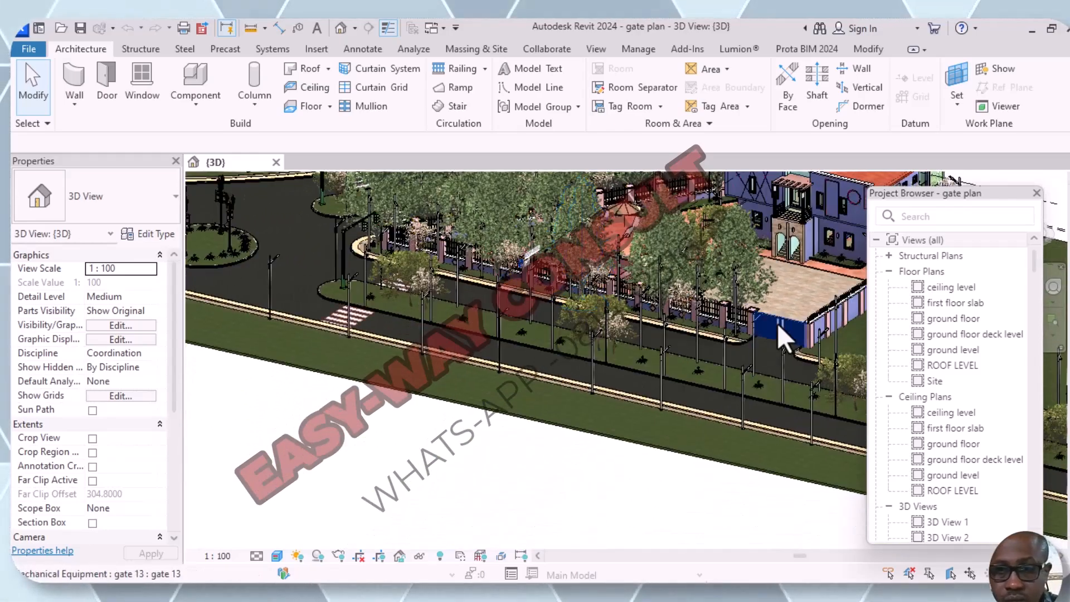
pyautogui.scroll(-10, 762, 285)
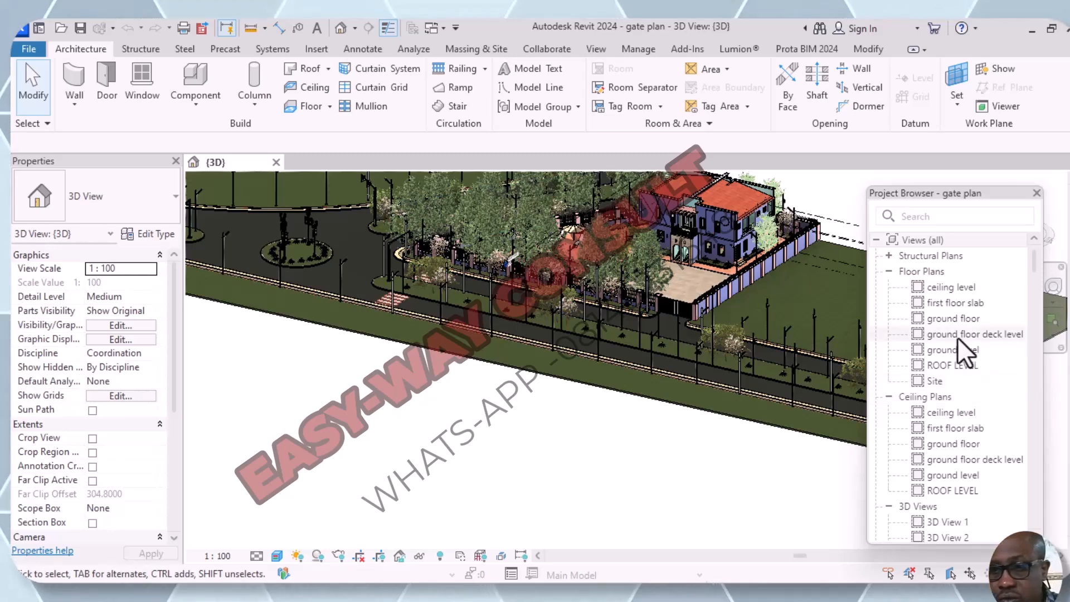
# Step: Open the Site floor plan of the gate plan project, showing the whole plot with its roads
pyautogui.doubleClick(946, 322)
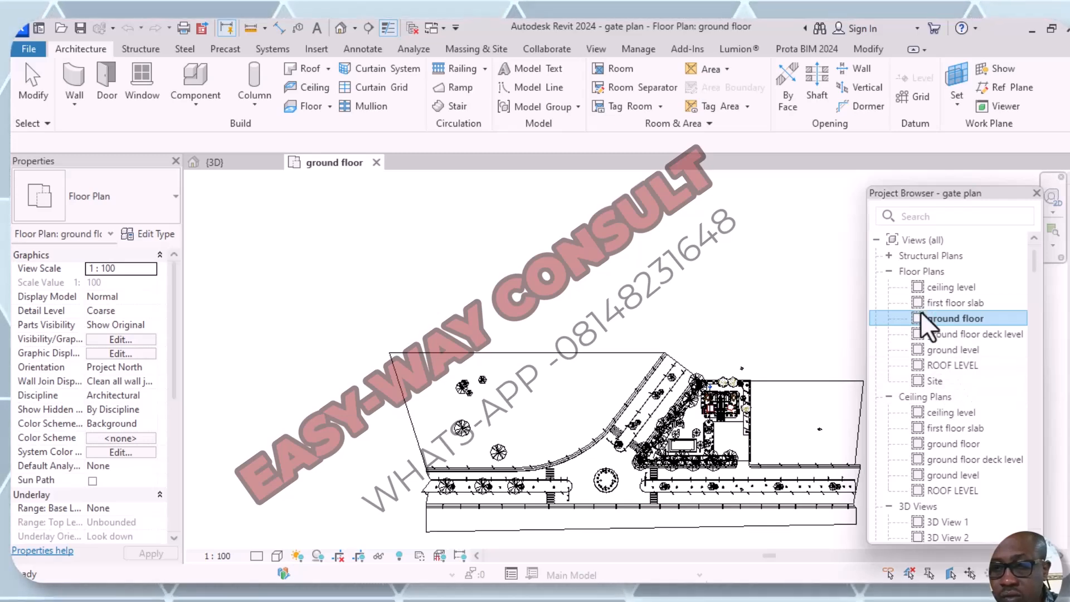
pyautogui.doubleClick(945, 381)
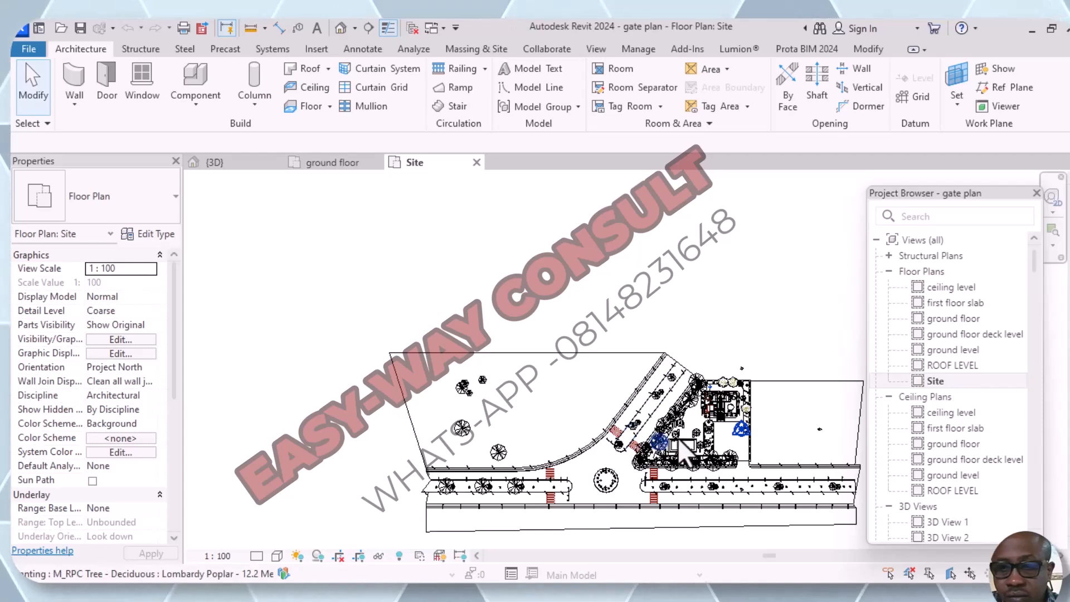
pyautogui.scroll(5, 702, 426)
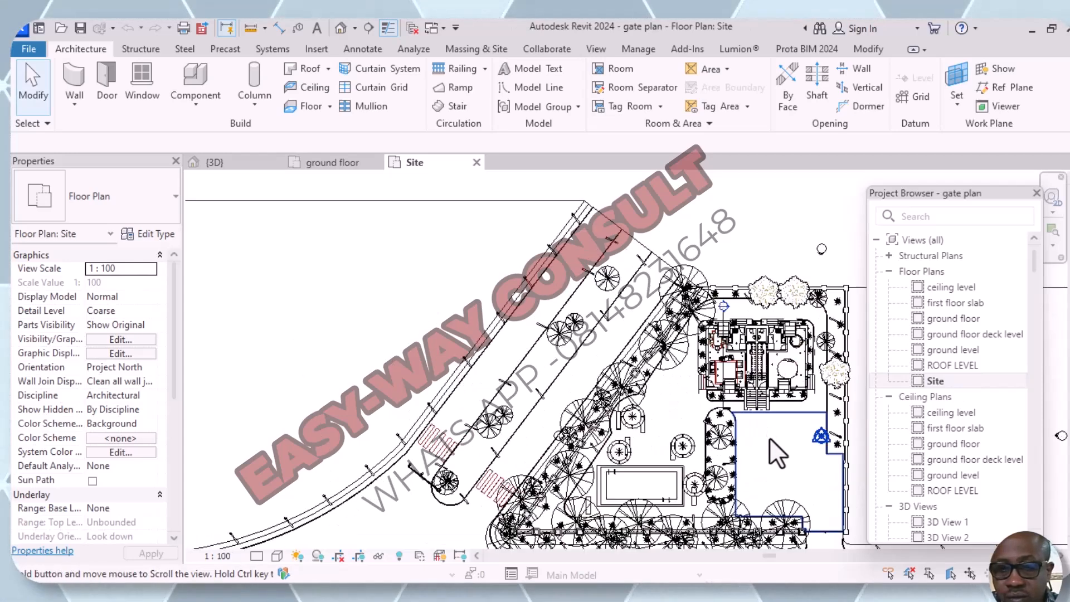
pyautogui.scroll(-3, 748, 397)
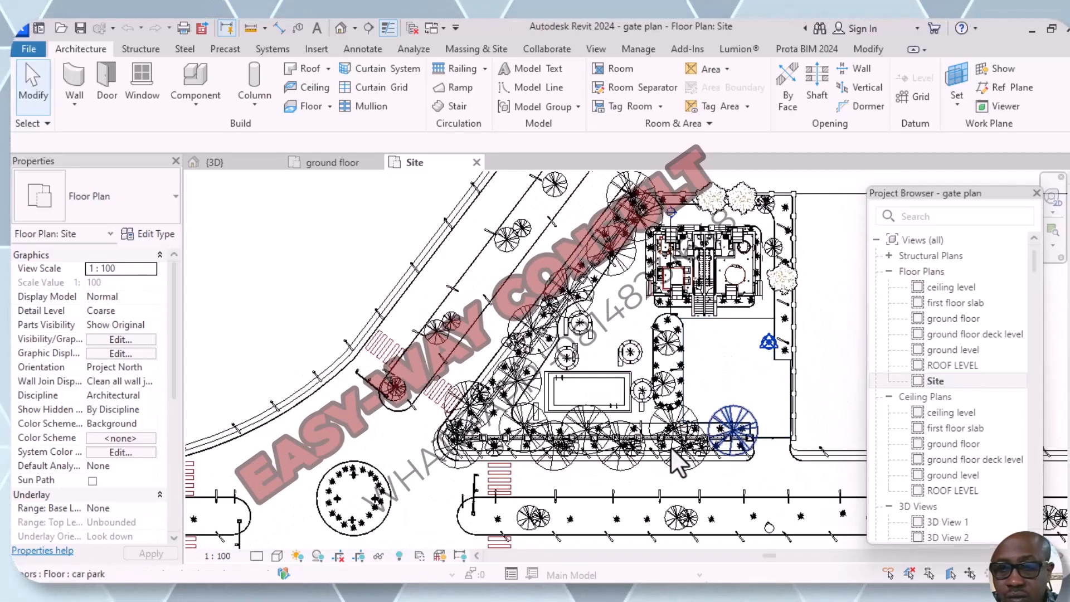
pyautogui.scroll(-1, 662, 419)
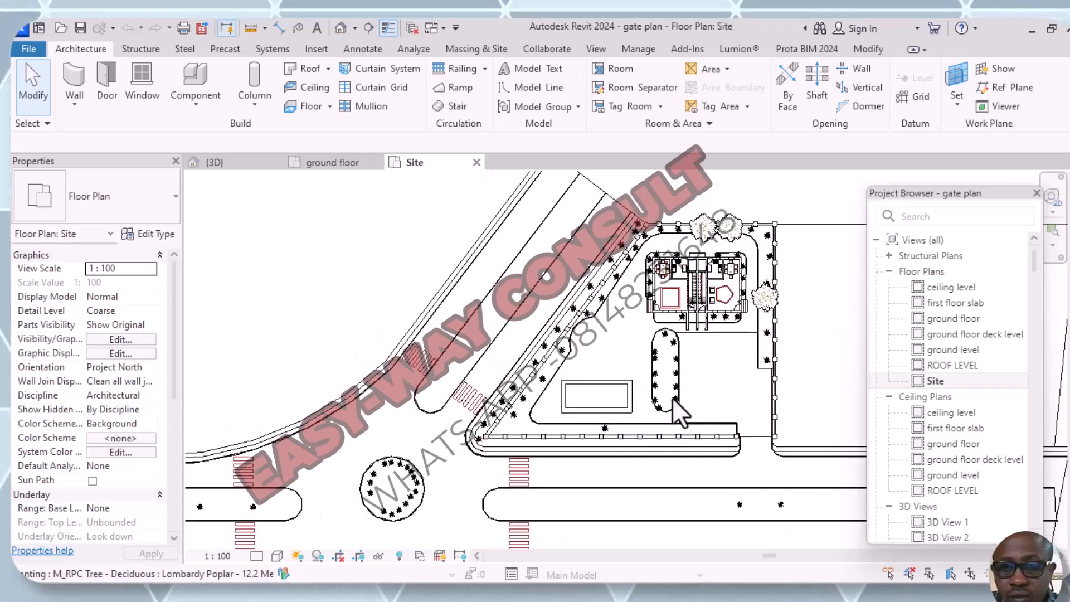
pyautogui.scroll(-4, 672, 397)
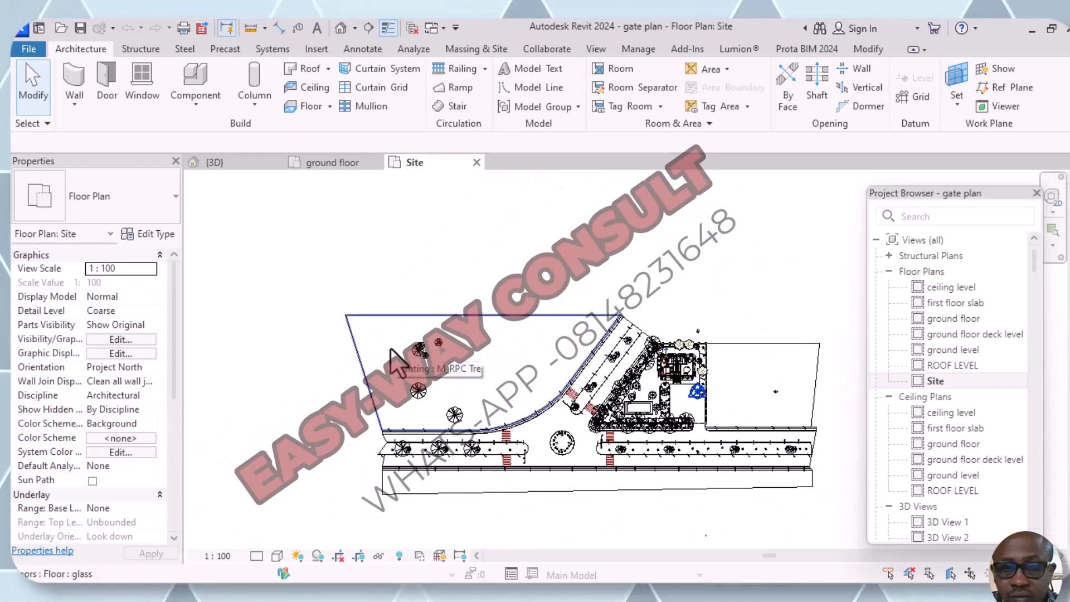
# Step: Select the whole site, exclude the Survey Point and Views categories with the filter, and delete all model elements except the driveway gate
pyautogui.moveTo(332, 261); pyautogui.dragTo(827, 506)
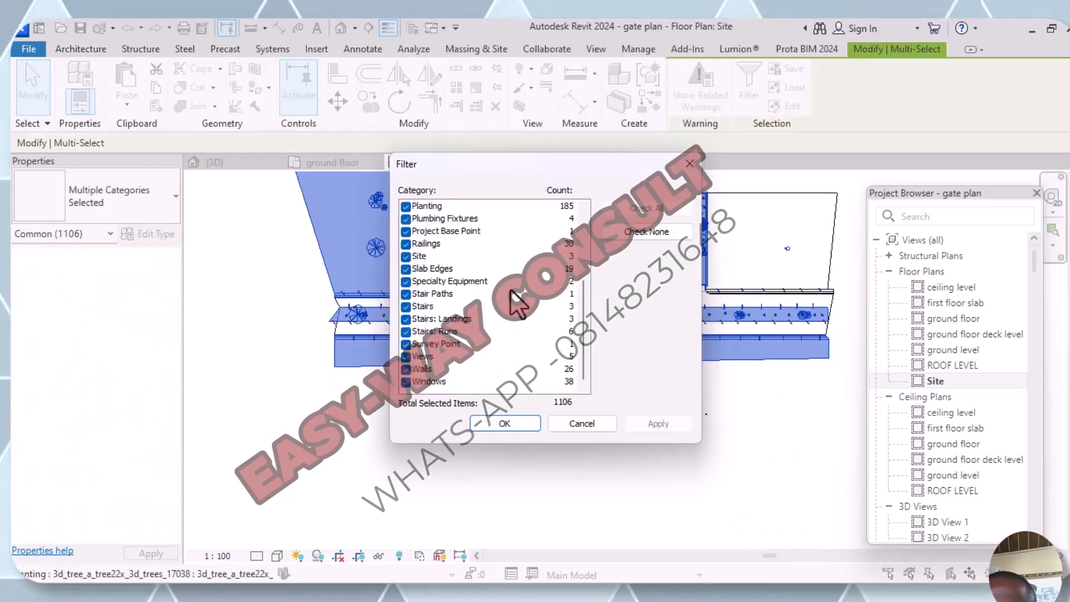
pyautogui.click(405, 345)
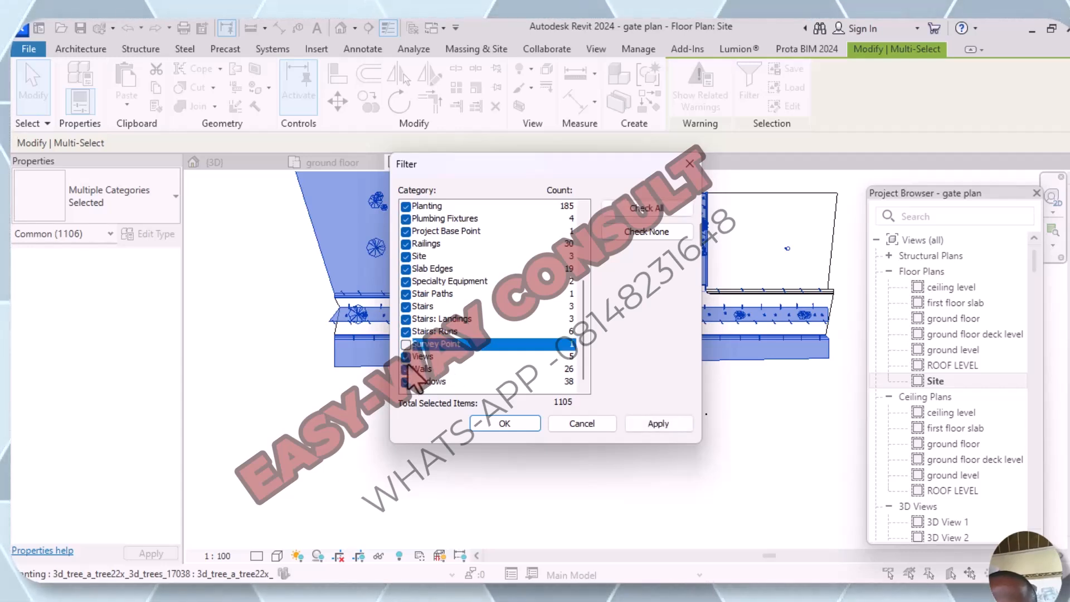
pyautogui.click(406, 356)
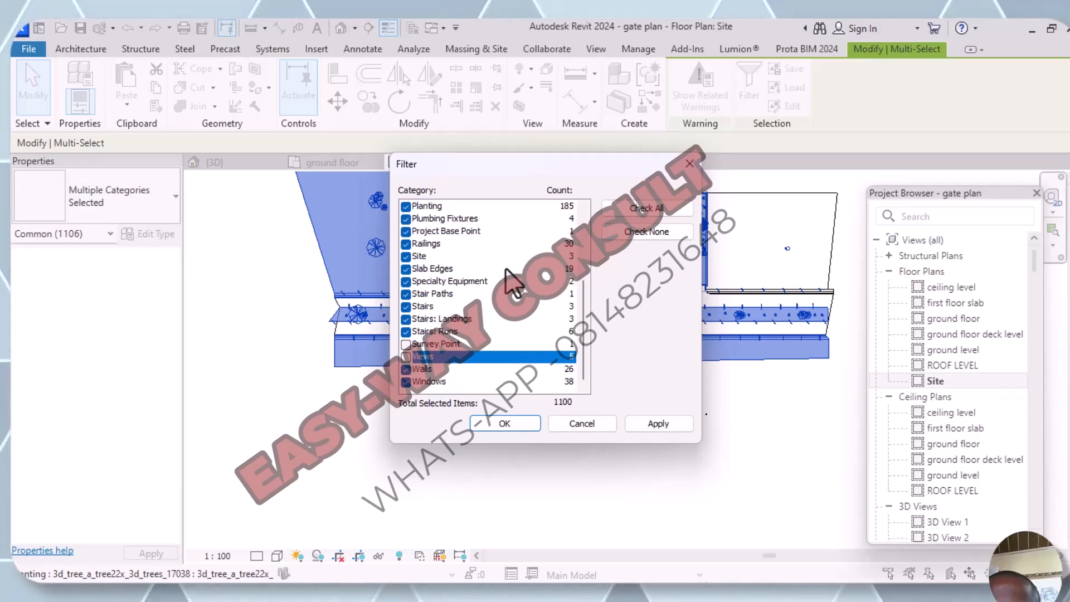
pyautogui.scroll(1, 513, 283)
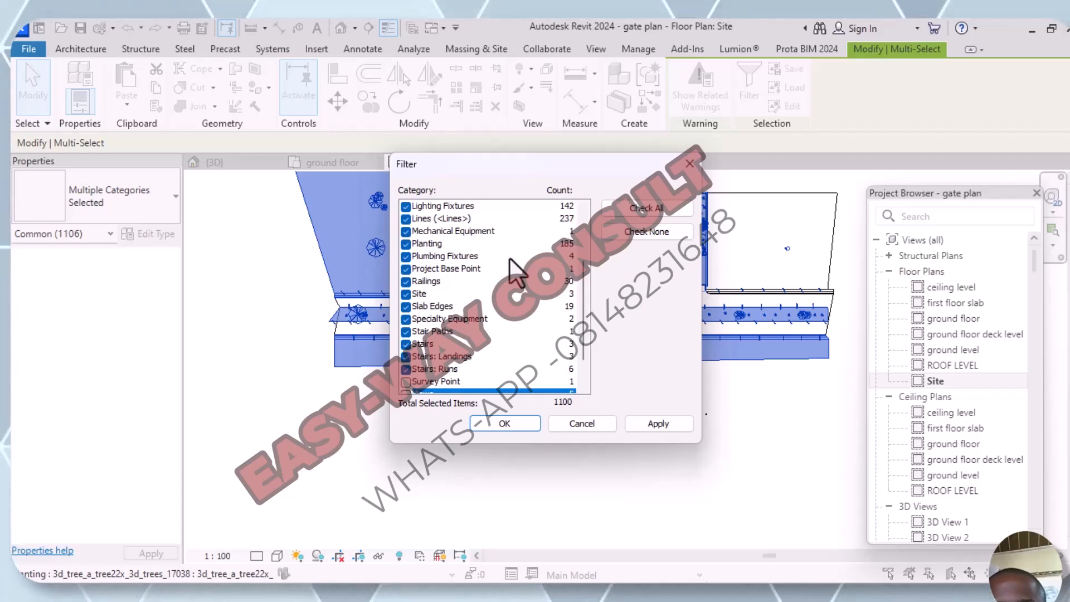
pyautogui.scroll(3, 516, 271)
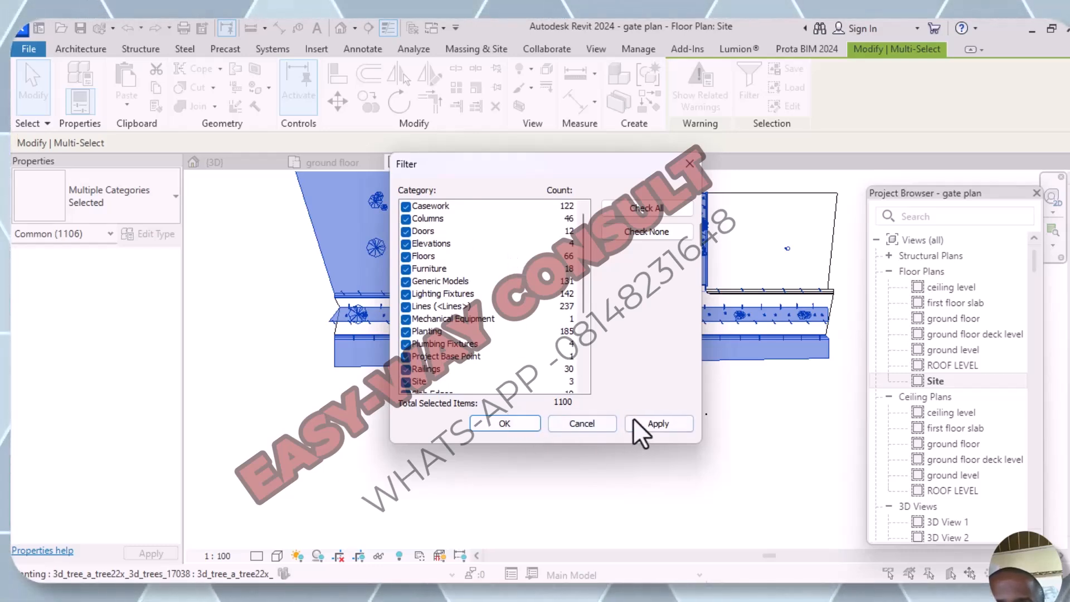
pyautogui.click(649, 423)
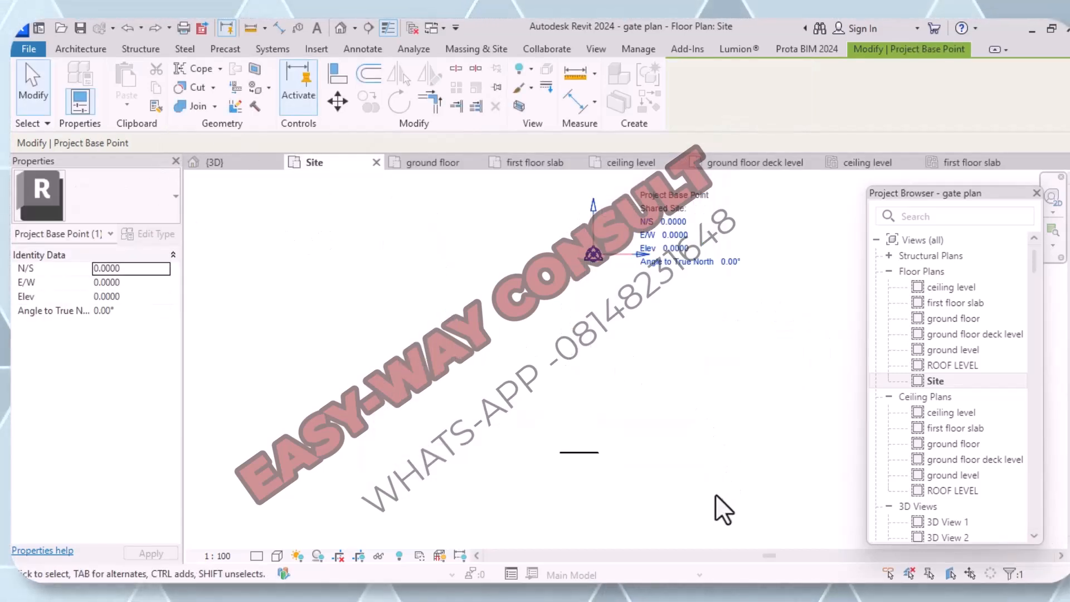
# Step: Check the emptied Site plan and examine the remaining gate 13 up close in the default 3D view
pyautogui.scroll(2, 581, 476)
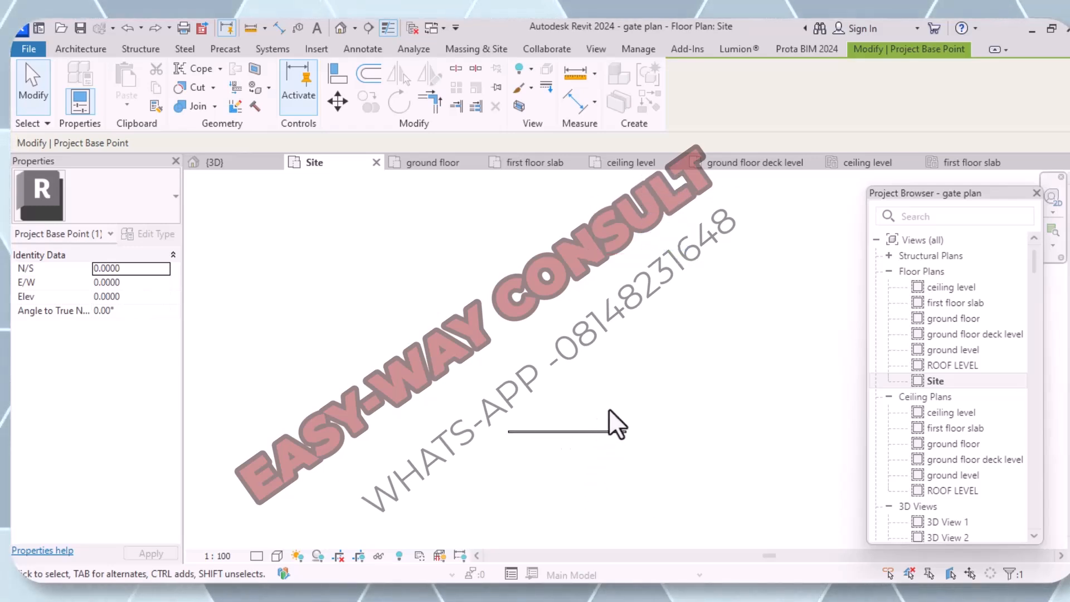
pyautogui.scroll(-2, 523, 353)
pyautogui.scroll(-2, 555, 381)
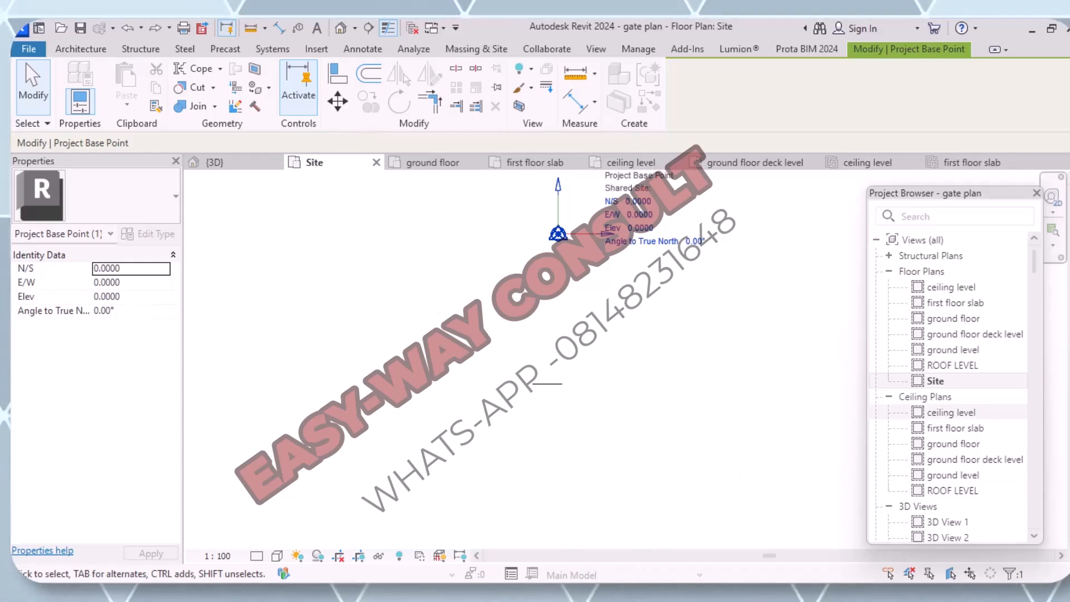
pyautogui.click(341, 28)
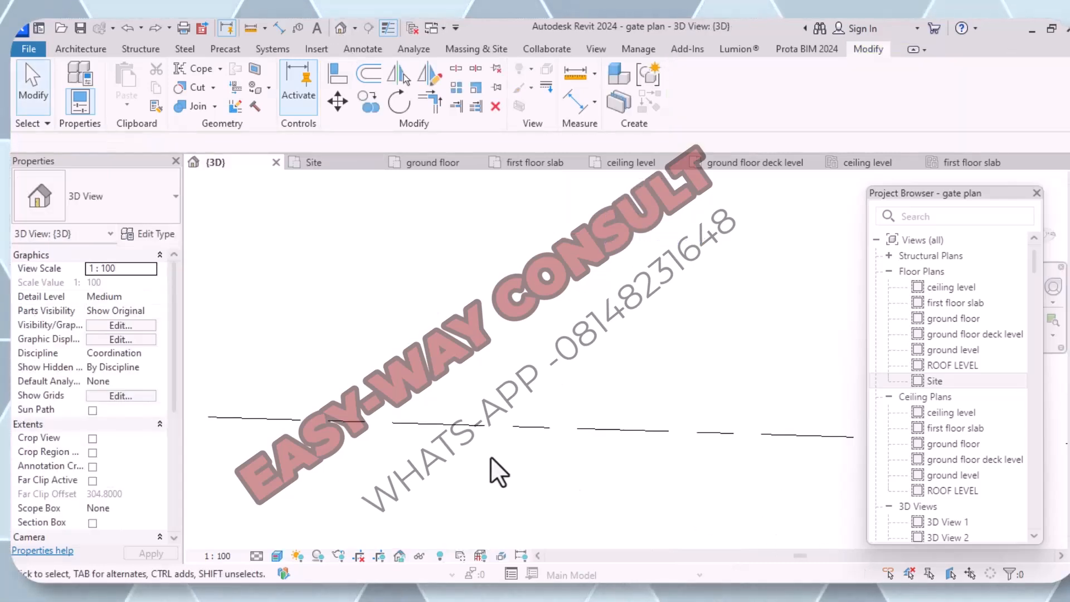
pyautogui.scroll(-3, 516, 379)
pyautogui.moveTo(573, 519); pyautogui.dragTo(550, 390, button='middle')
pyautogui.scroll(10, 526, 350)
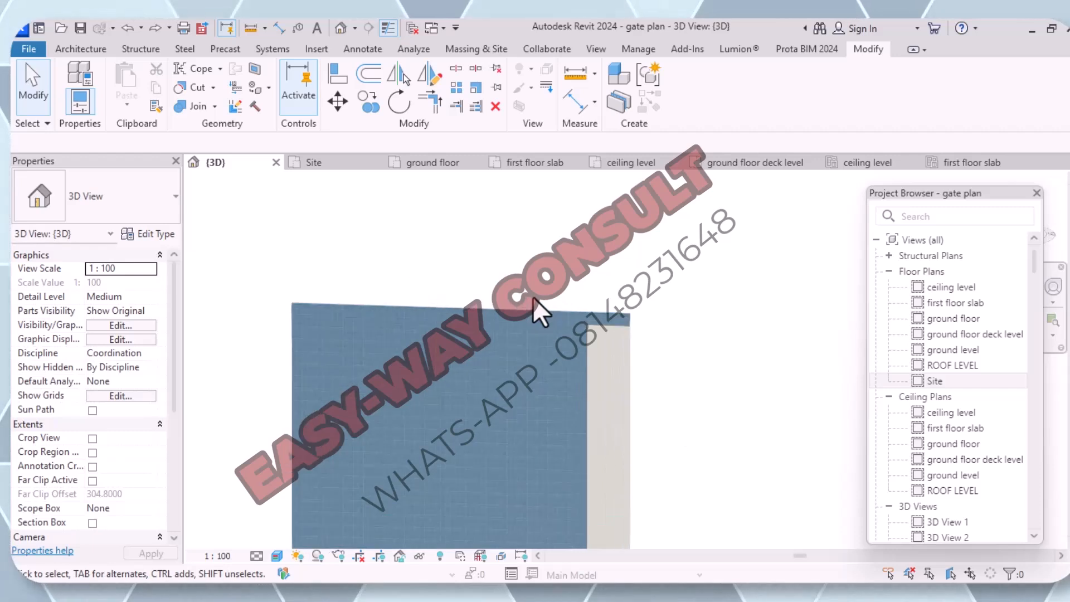
pyautogui.scroll(-3, 534, 297)
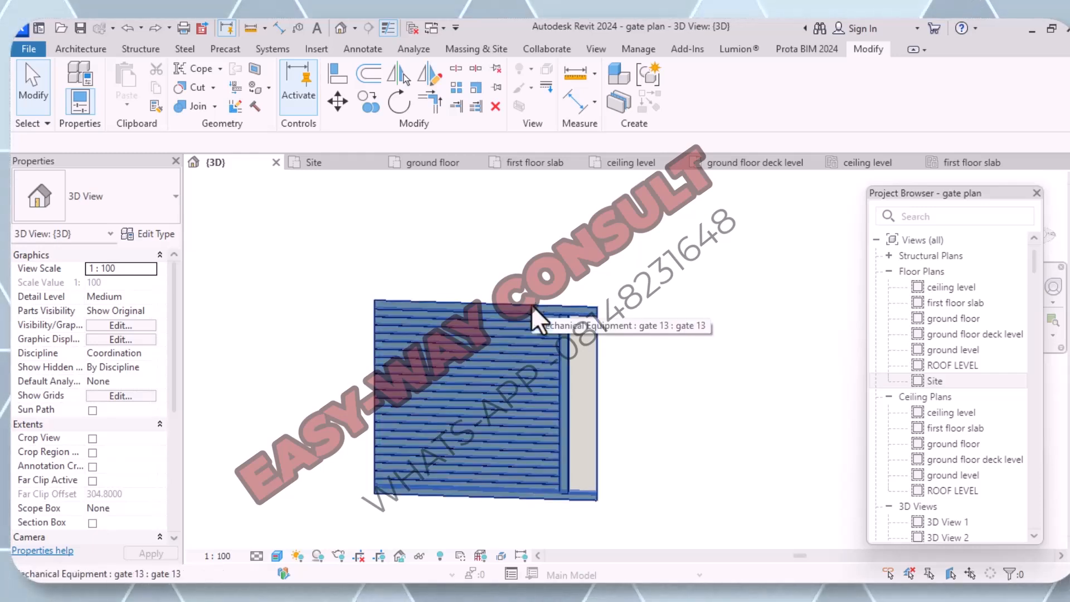
pyautogui.scroll(-1, 531, 304)
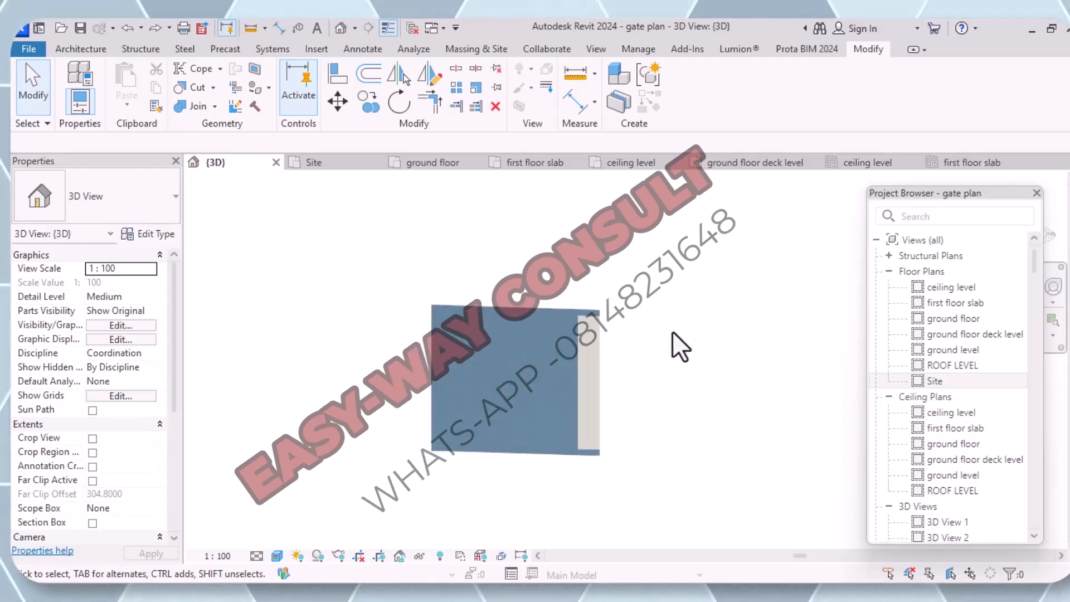
# Step: Save the isolated gate as a new project file named "1st gate plan." in Documents, accepting the existing file save options
pyautogui.scroll(-1, 673, 331)
pyautogui.moveTo(708, 335); pyautogui.dragTo(689, 367, button='middle')
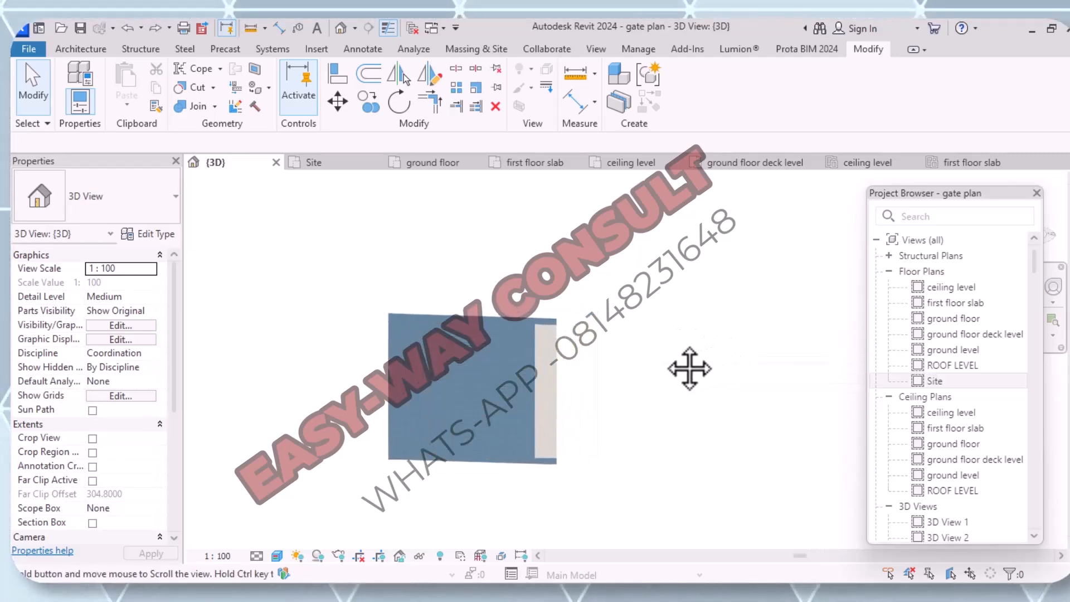
pyautogui.moveTo(764, 415); pyautogui.dragTo(735, 401, button='middle')
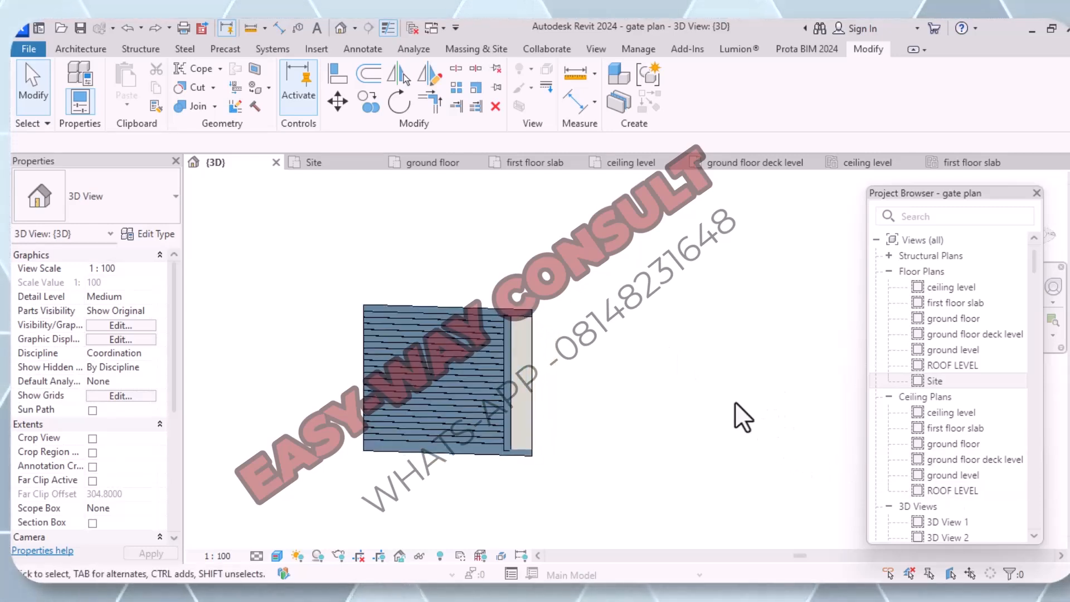
pyautogui.click(35, 51)
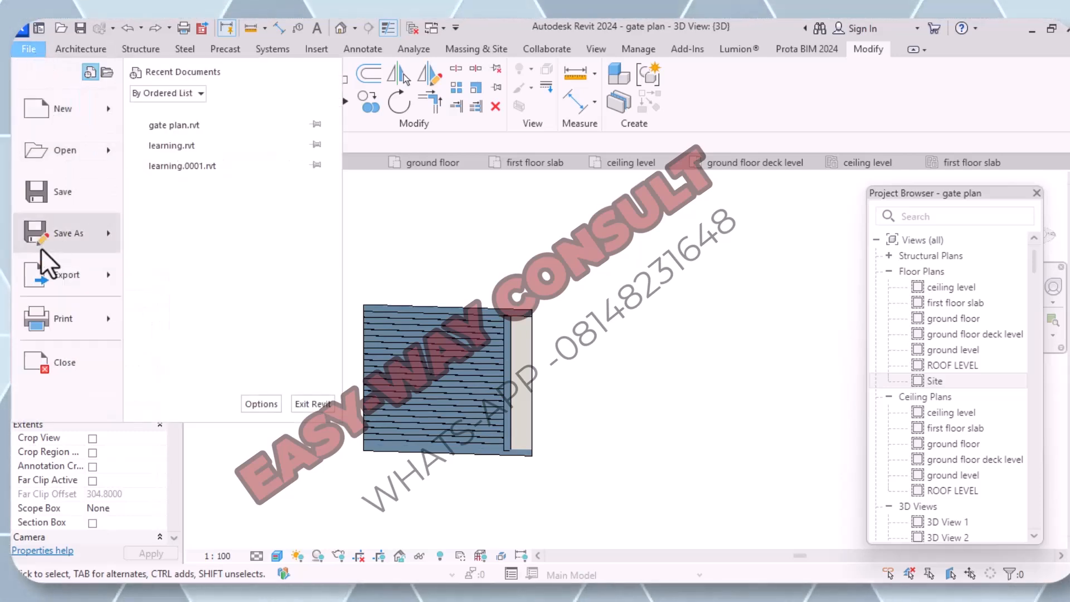
pyautogui.moveTo(70, 234)
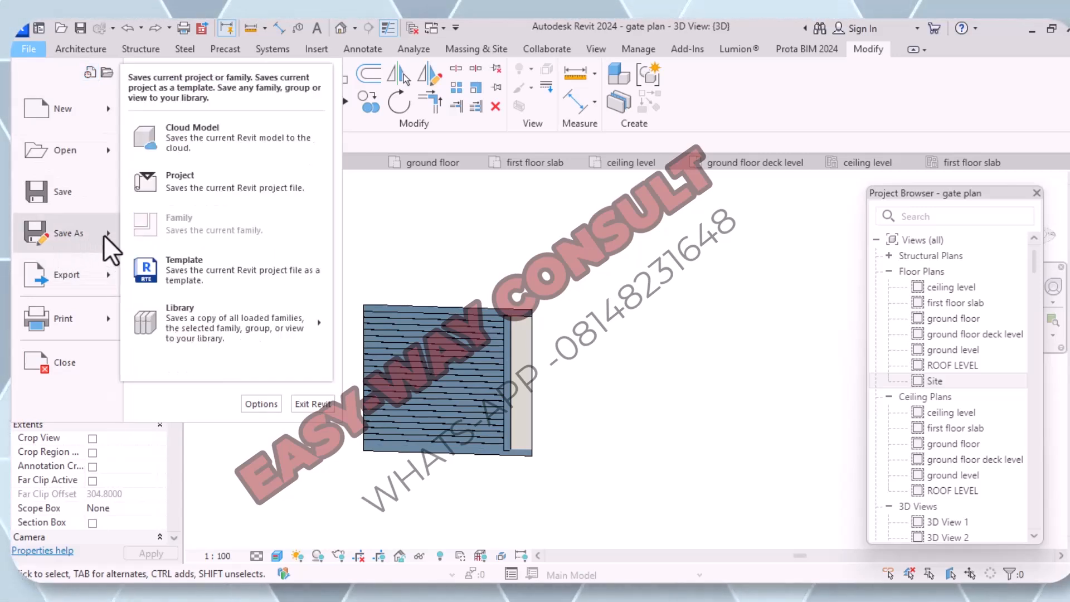
pyautogui.click(187, 181)
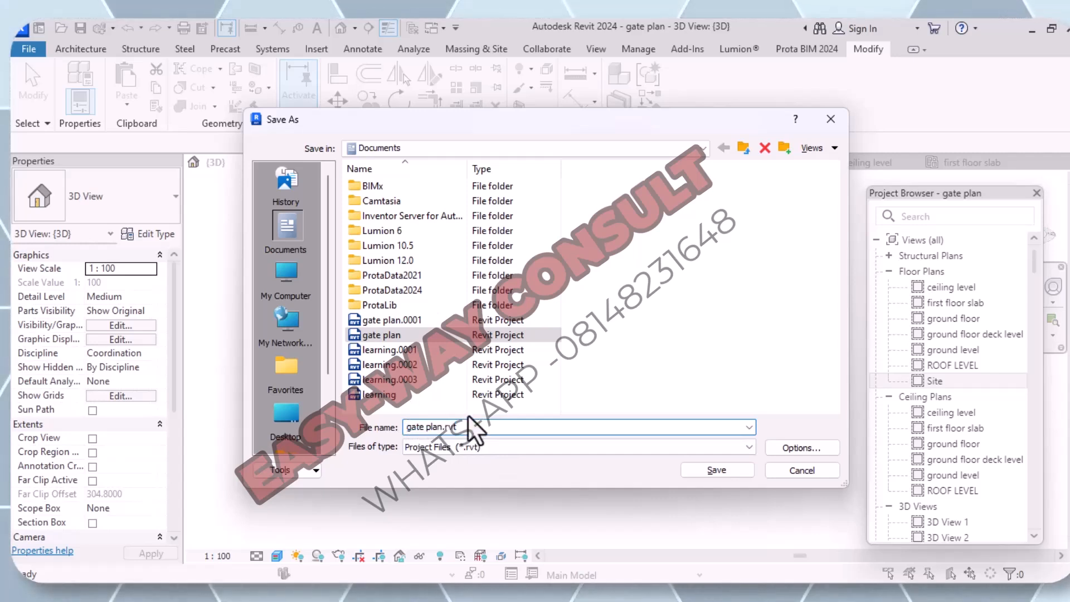
pyautogui.press('BackSpace')
pyautogui.press('BackSpace')
pyautogui.press('BackSpace')
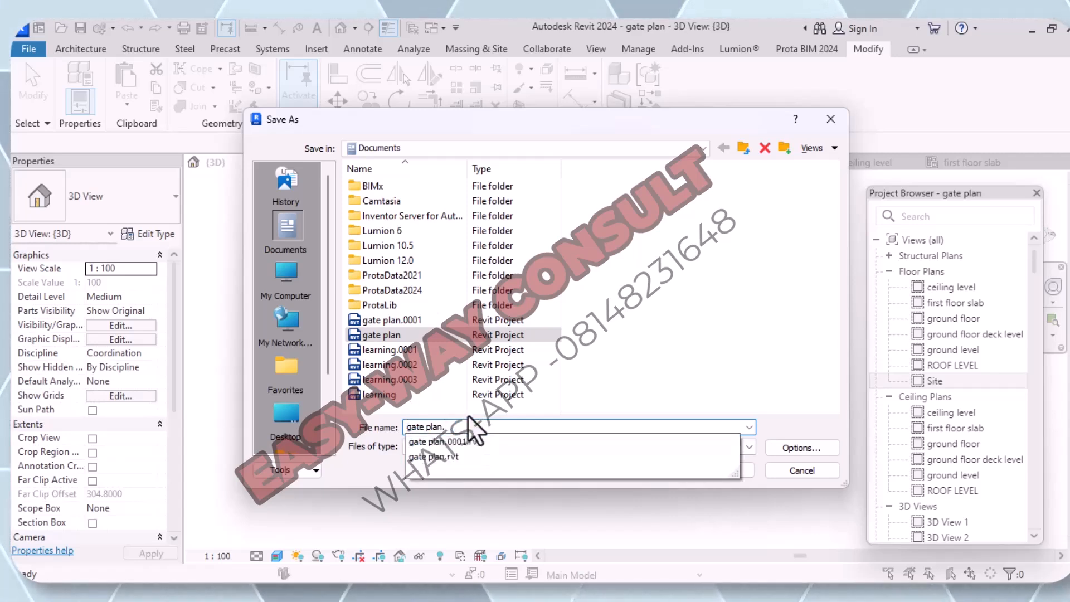
pyautogui.click(409, 426)
pyautogui.write('st')
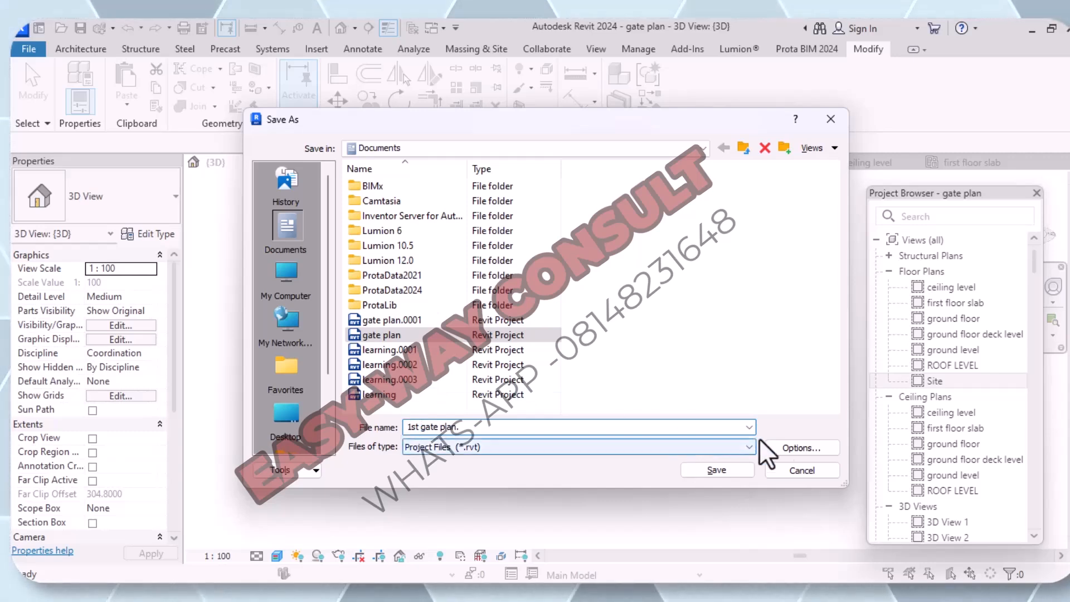
pyautogui.click(794, 448)
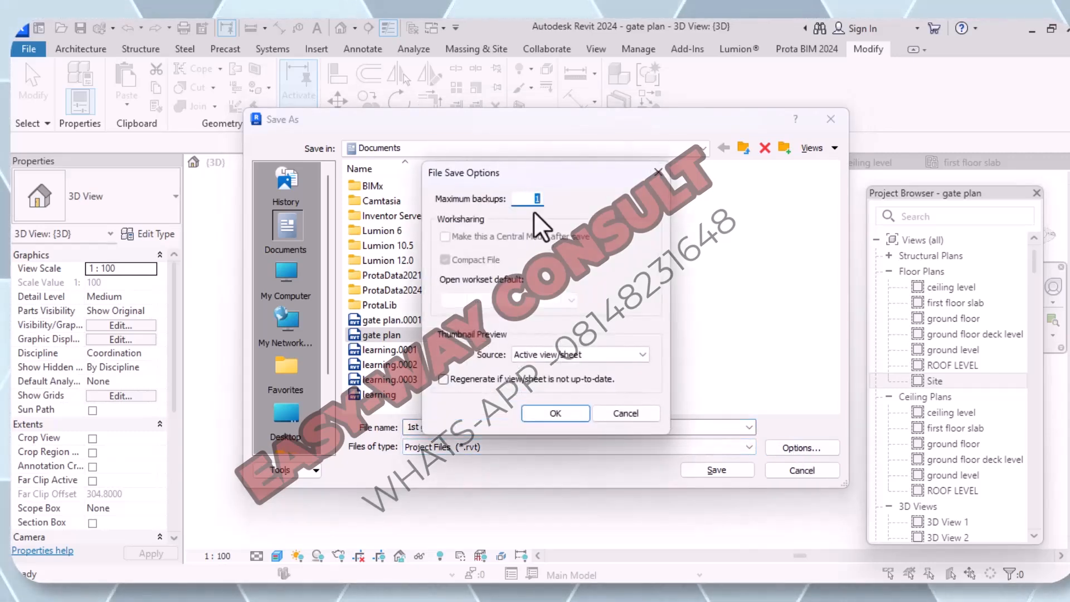
pyautogui.click(567, 412)
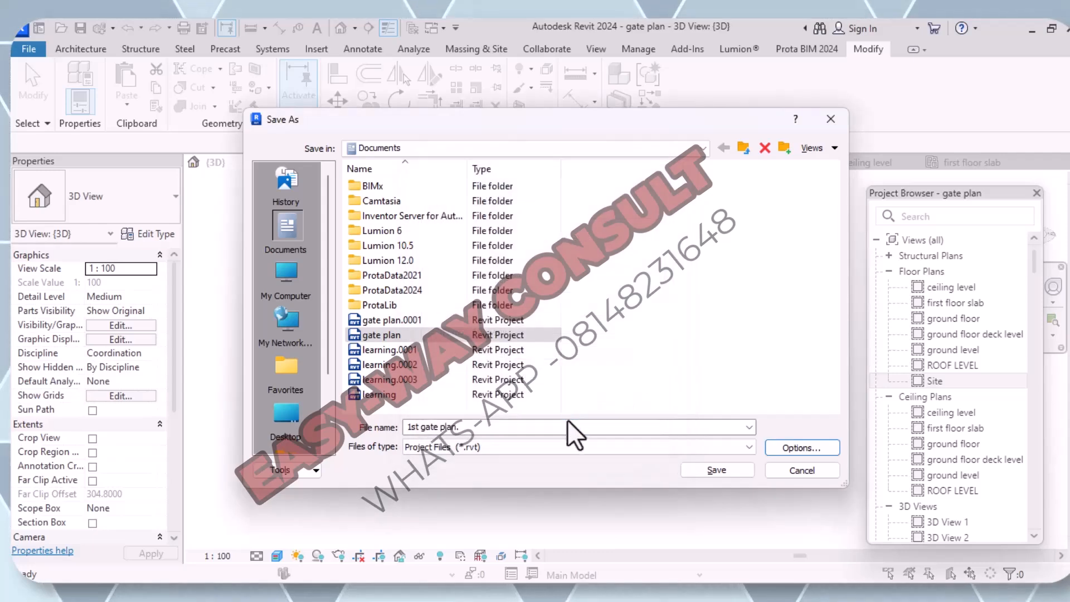
pyautogui.click(715, 470)
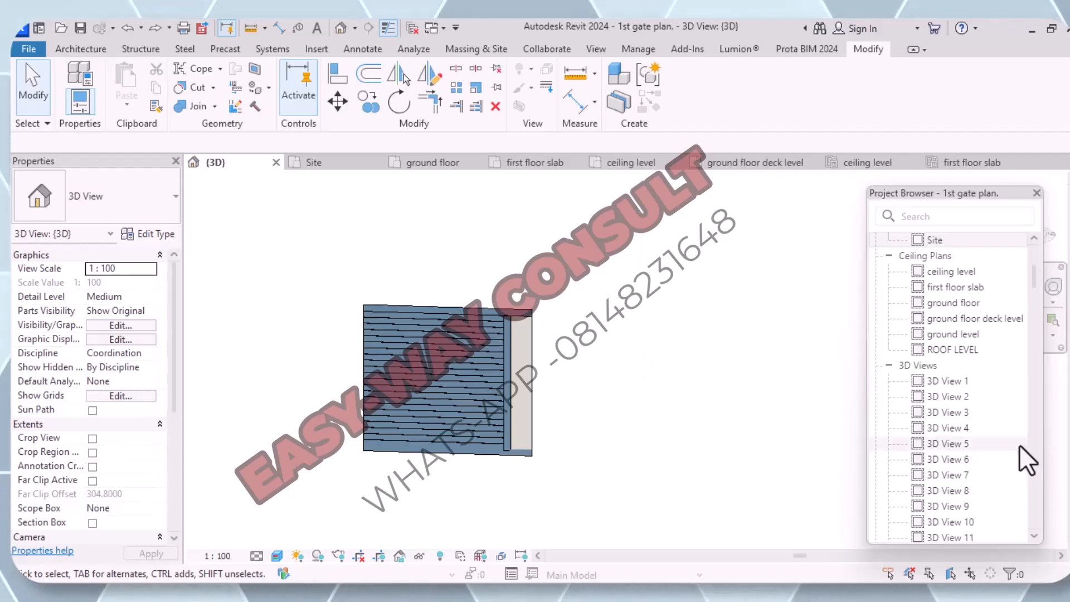
# Step: Open the Site floor plan of the 1st gate plan project and select the Project Base Point
pyautogui.scroll(3, 954, 312)
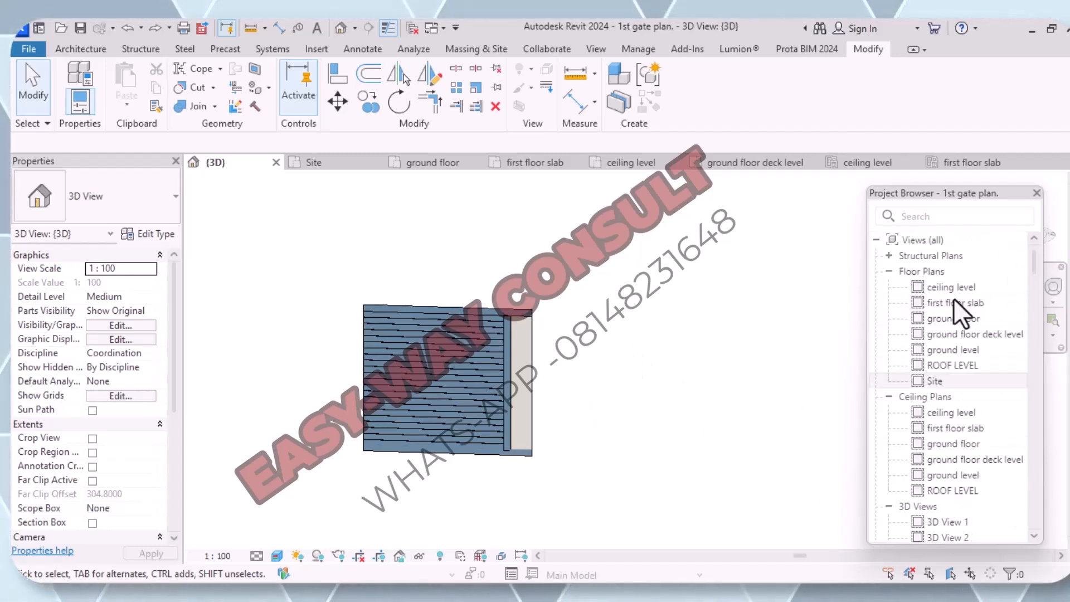
pyautogui.click(946, 383)
pyautogui.doubleClick(945, 383)
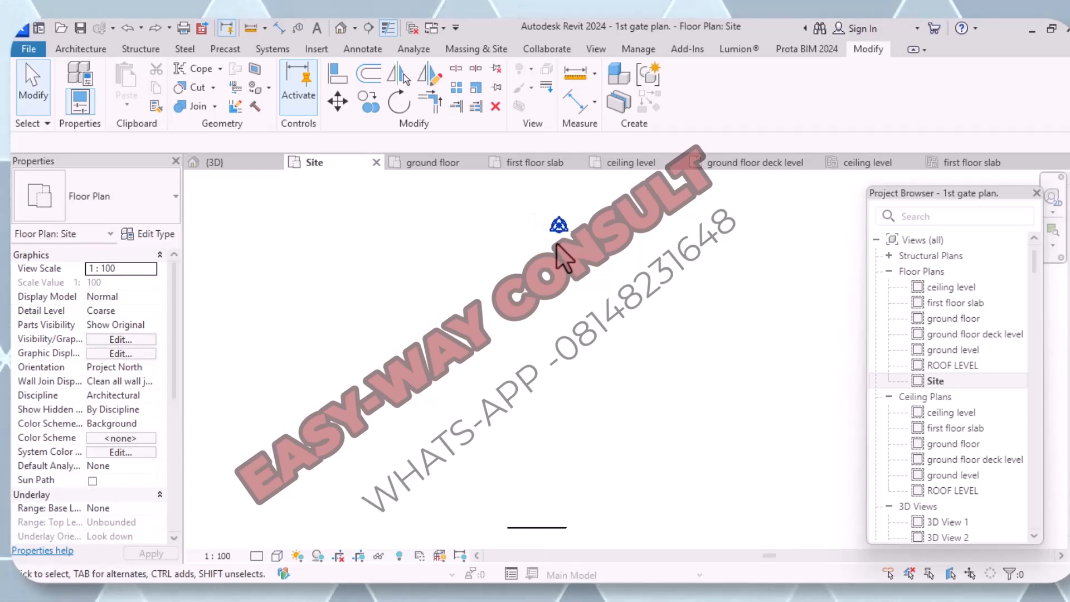
pyautogui.click(558, 224)
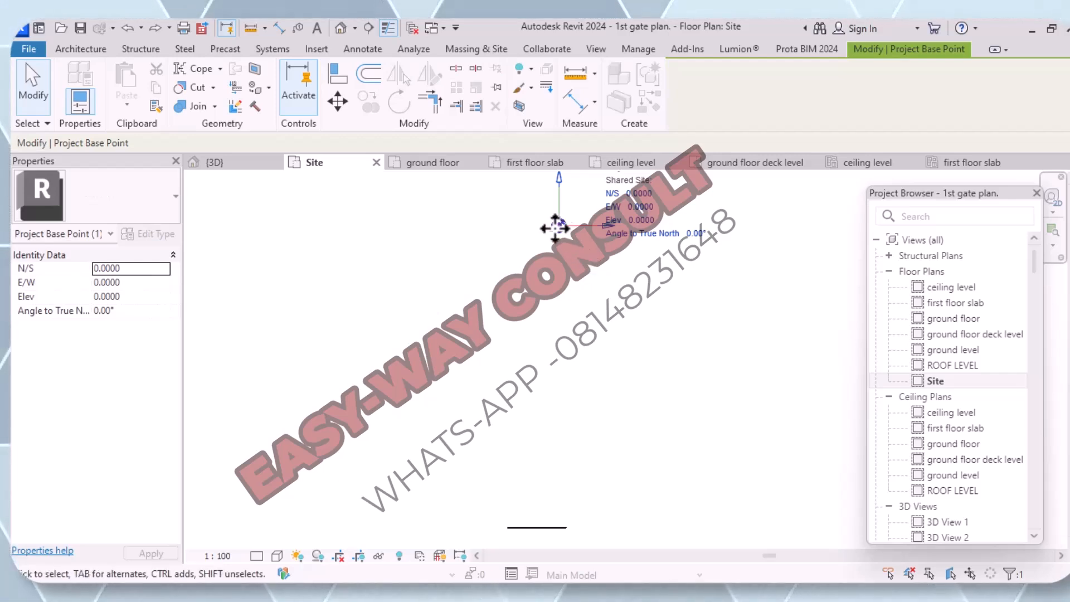
pyautogui.moveTo(563, 226); pyautogui.dragTo(504, 528)
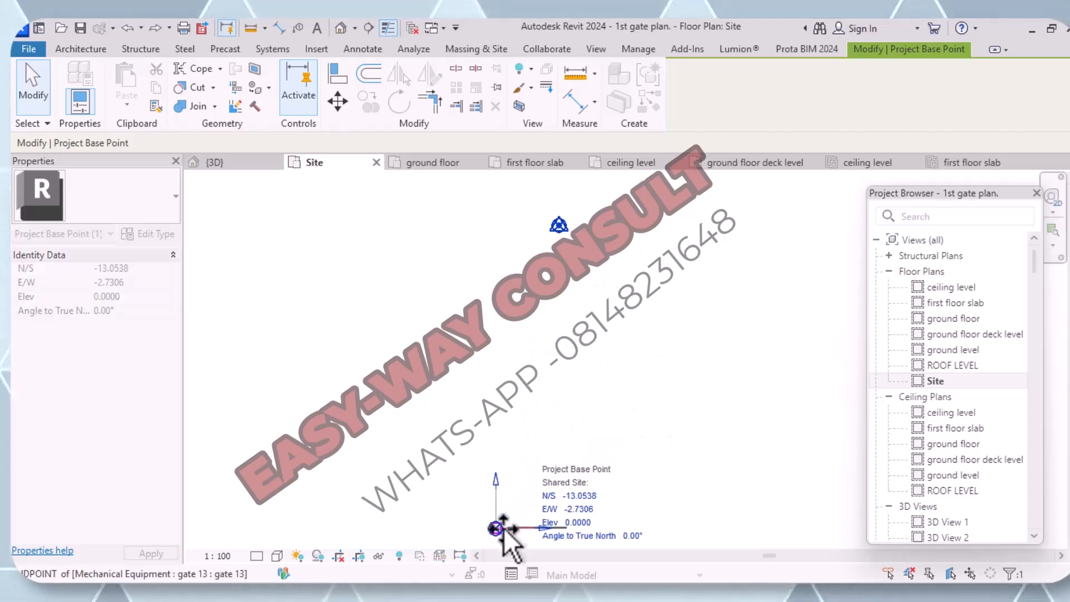
pyautogui.rightClick(510, 522)
pyautogui.click(460, 461)
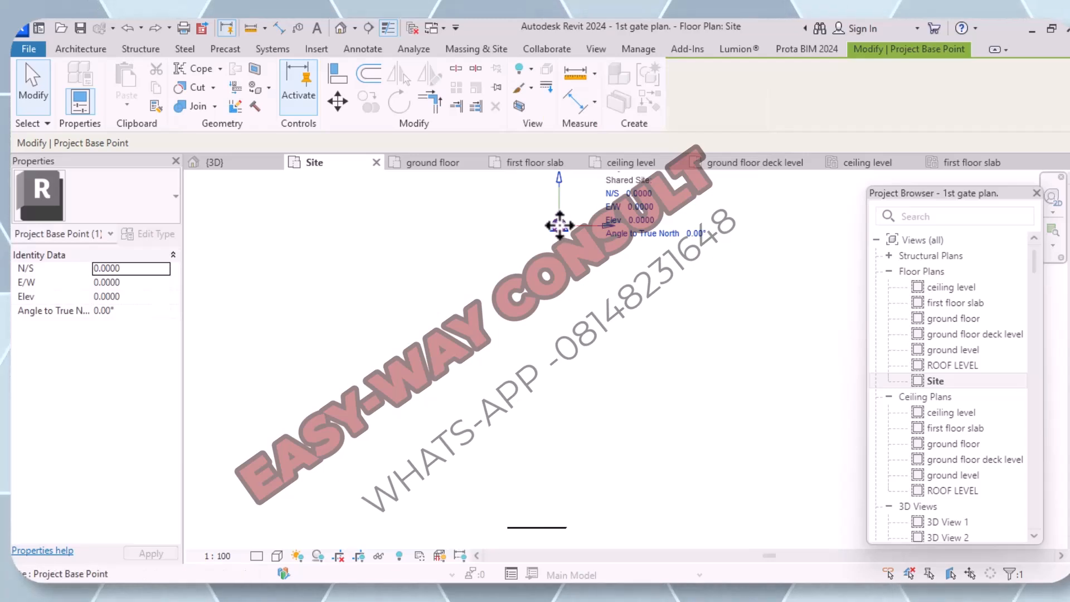
# Step: Move the Project Base Point from the Survey Point to just beside the gate's left end
pyautogui.moveTo(560, 227); pyautogui.dragTo(497, 511)
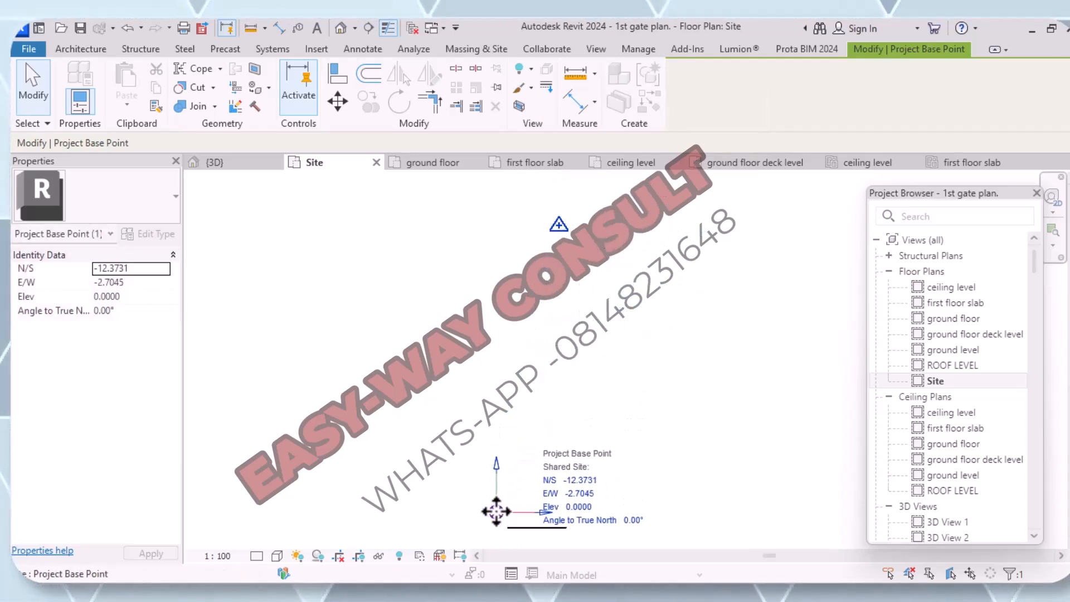
pyautogui.rightClick(498, 511)
pyautogui.click(515, 398)
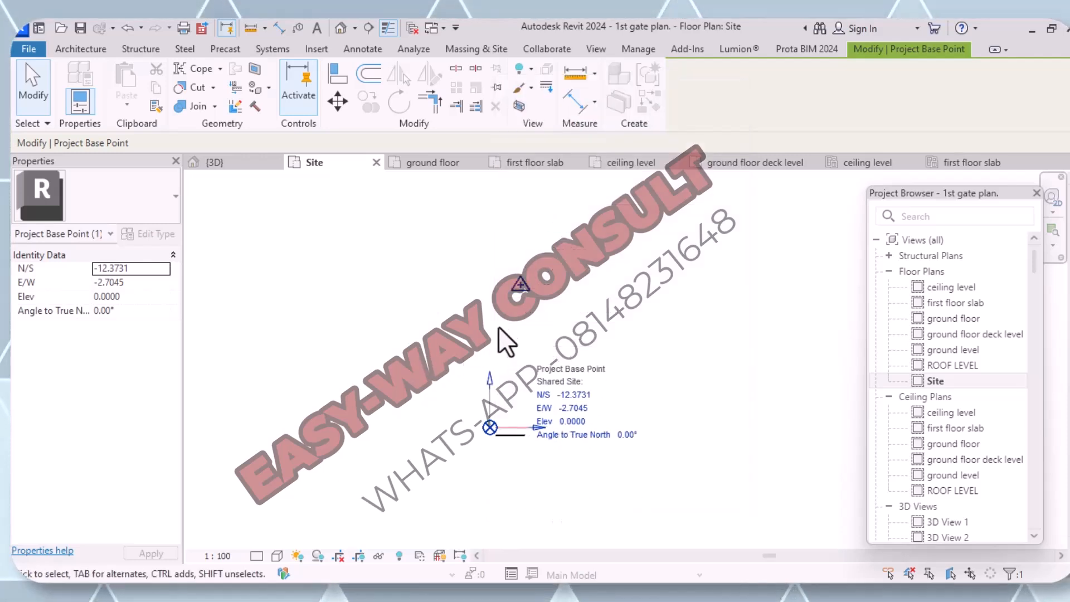
# Step: Place the Project Base Point midway on the gate's left end edge, at N/S -13.0321 and E/W -2.2018
pyautogui.scroll(6, 504, 448)
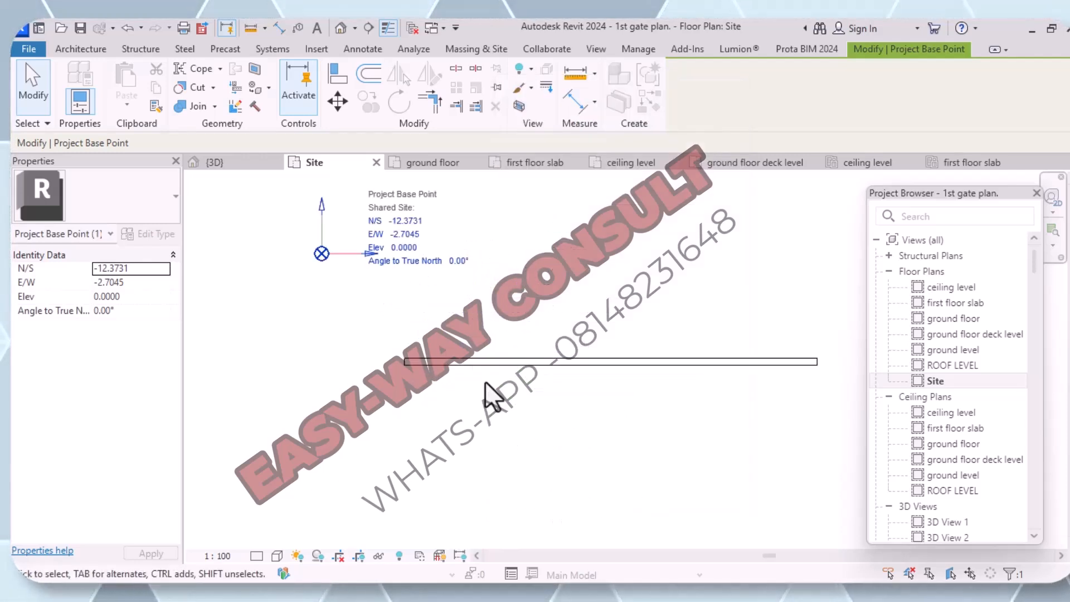
pyautogui.scroll(7, 298, 263)
pyautogui.moveTo(377, 317); pyautogui.dragTo(354, 294, button='middle')
pyautogui.scroll(-1, 337, 263)
pyautogui.scroll(-2, 338, 263)
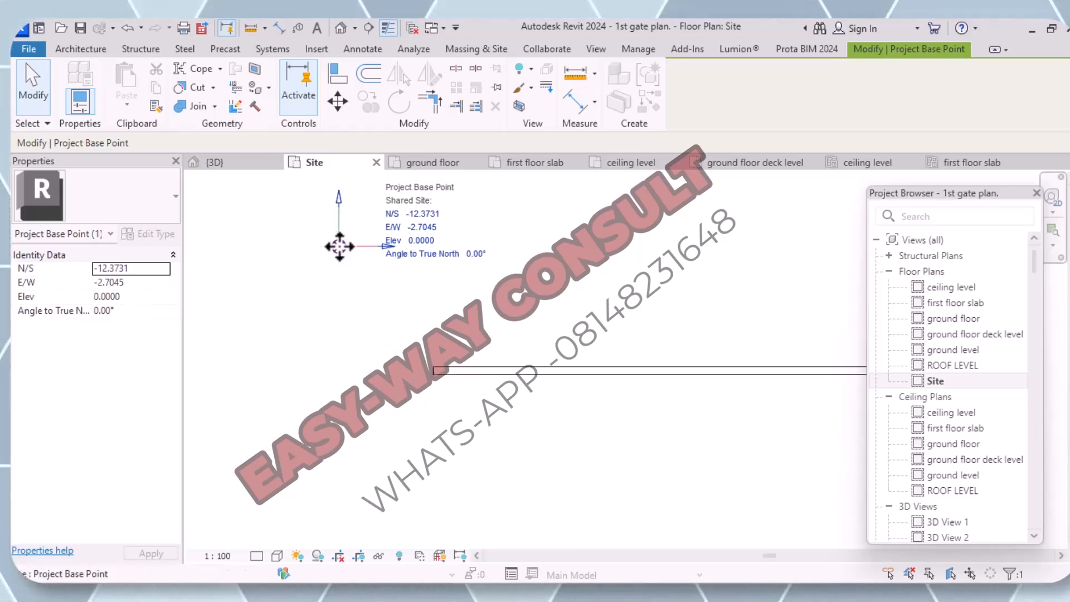
pyautogui.moveTo(340, 246); pyautogui.dragTo(434, 372)
pyautogui.rightClick(435, 371)
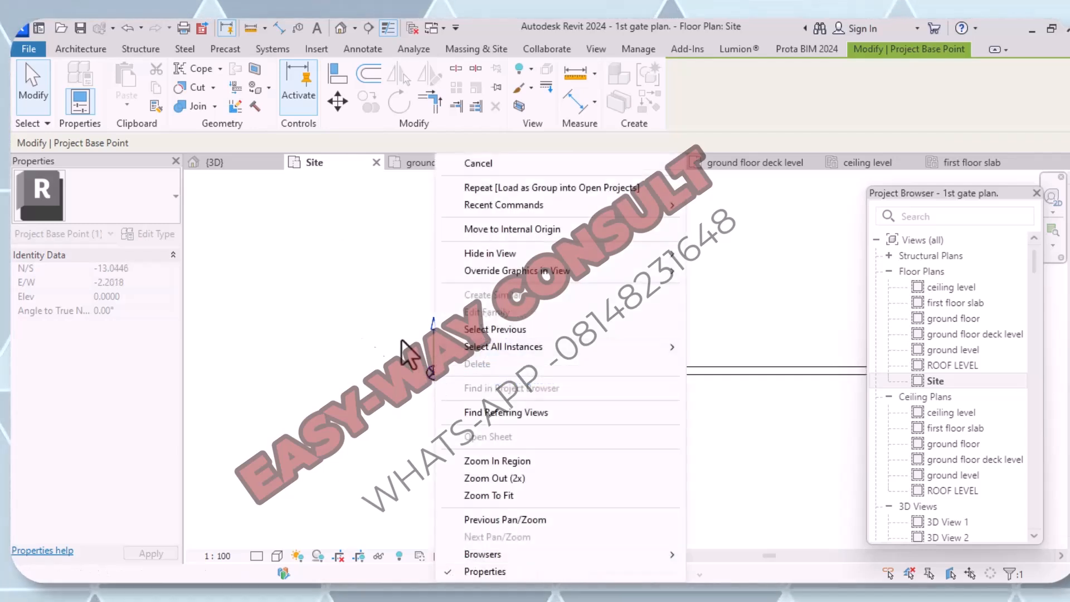
pyautogui.click(353, 328)
pyautogui.scroll(5, 441, 370)
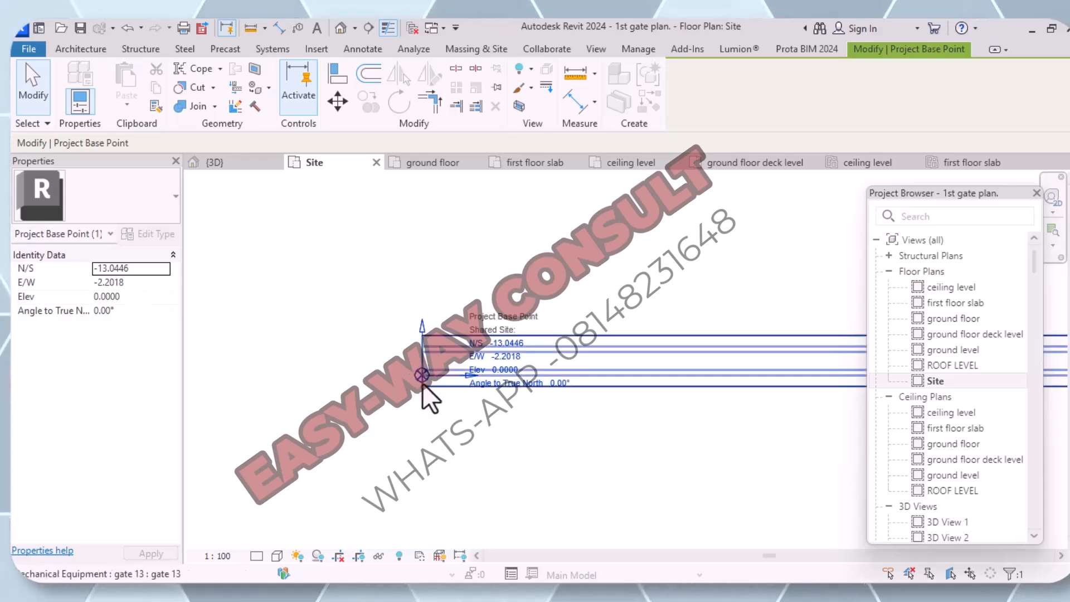
pyautogui.moveTo(419, 359); pyautogui.dragTo(422, 357)
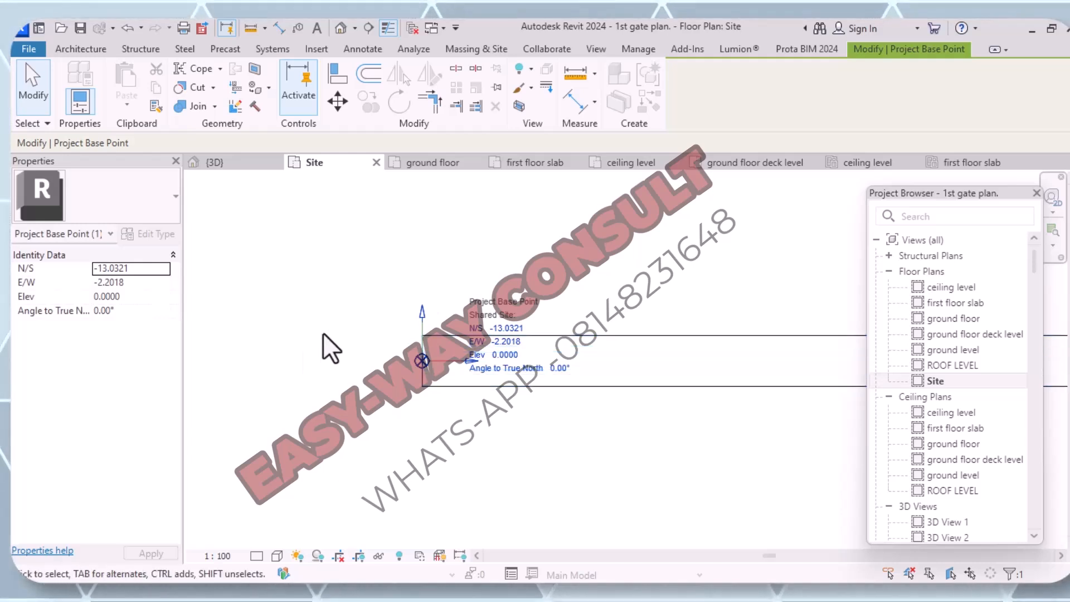
pyautogui.click(282, 351)
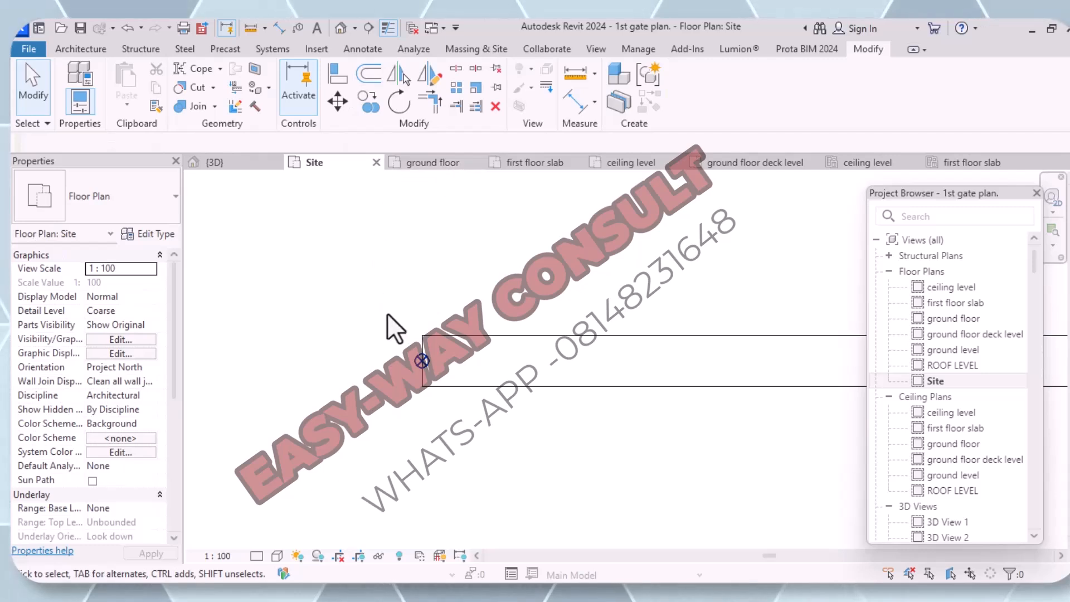
pyautogui.click(422, 361)
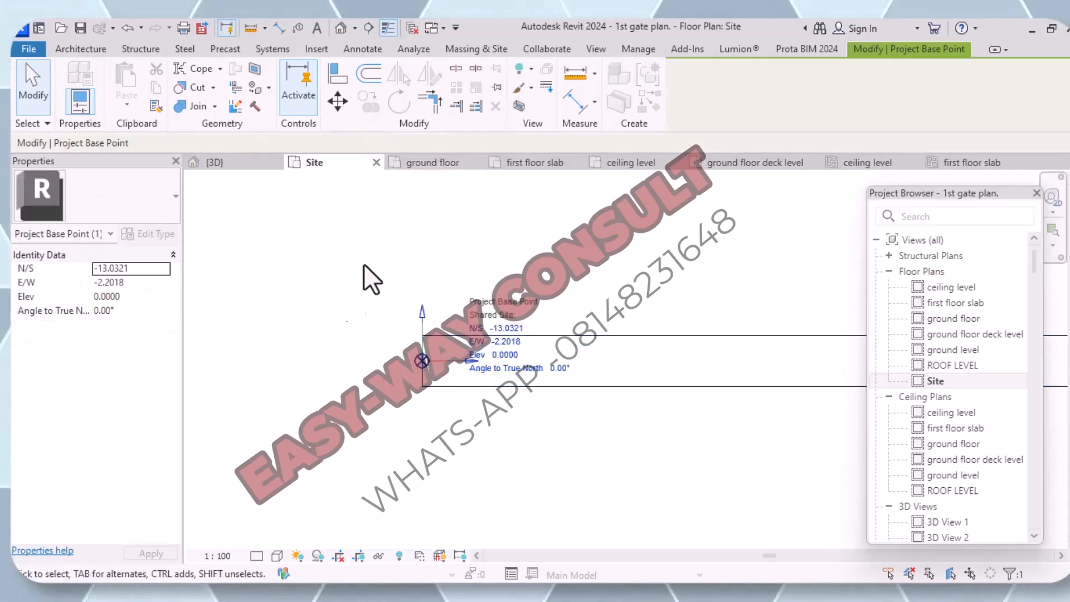
# Step: Export the gate from the default 3D view to Lumion as COLLADA file "1st gate plan.", using Base Point (project north) as insertion point
pyautogui.click(343, 32)
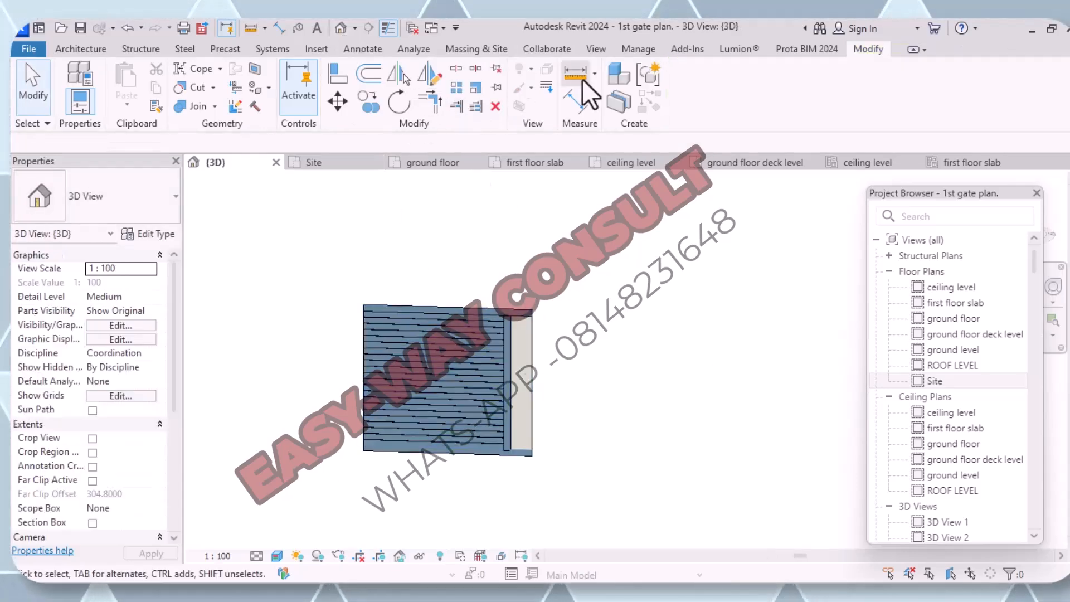
pyautogui.click(736, 49)
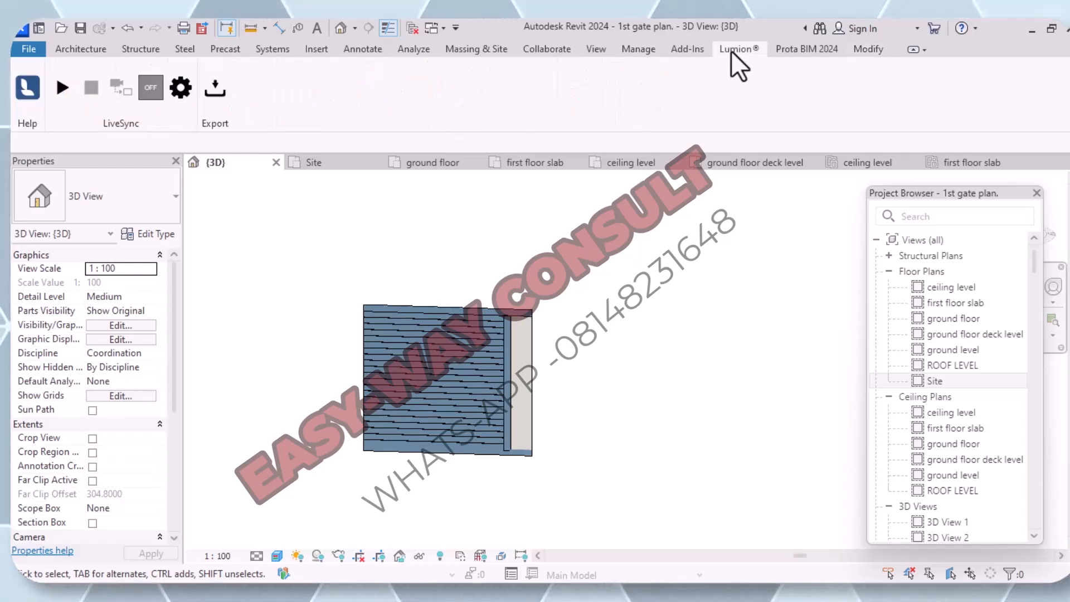
pyautogui.click(216, 88)
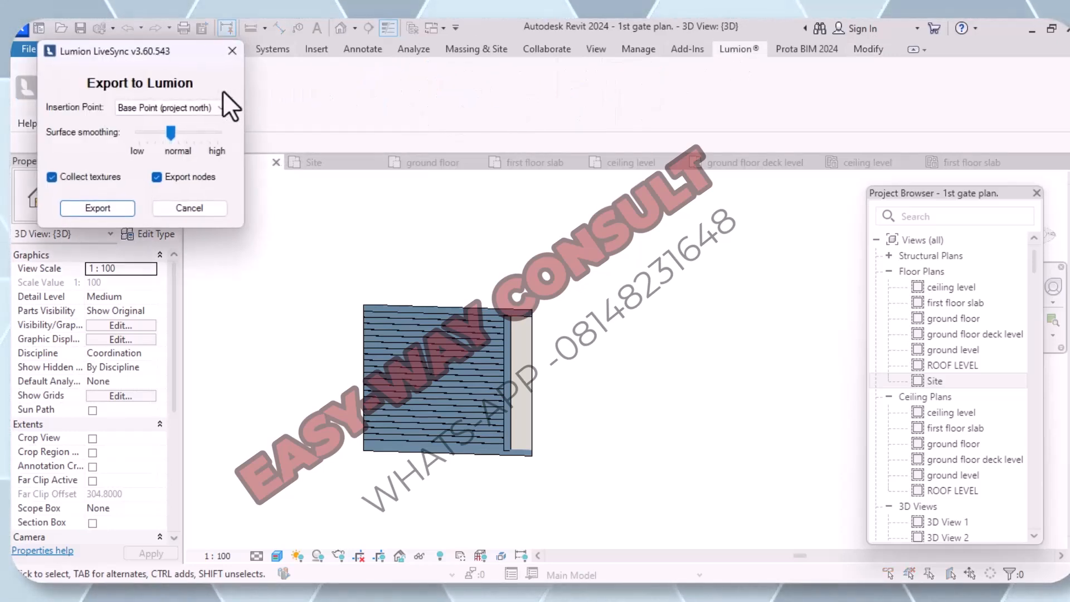
pyautogui.click(120, 208)
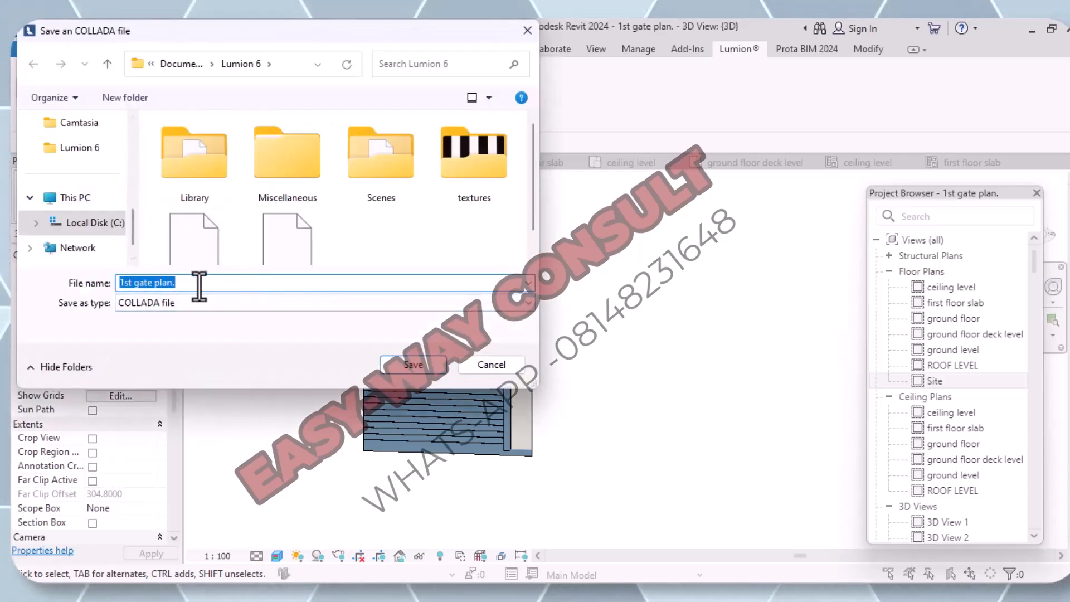
pyautogui.click(422, 375)
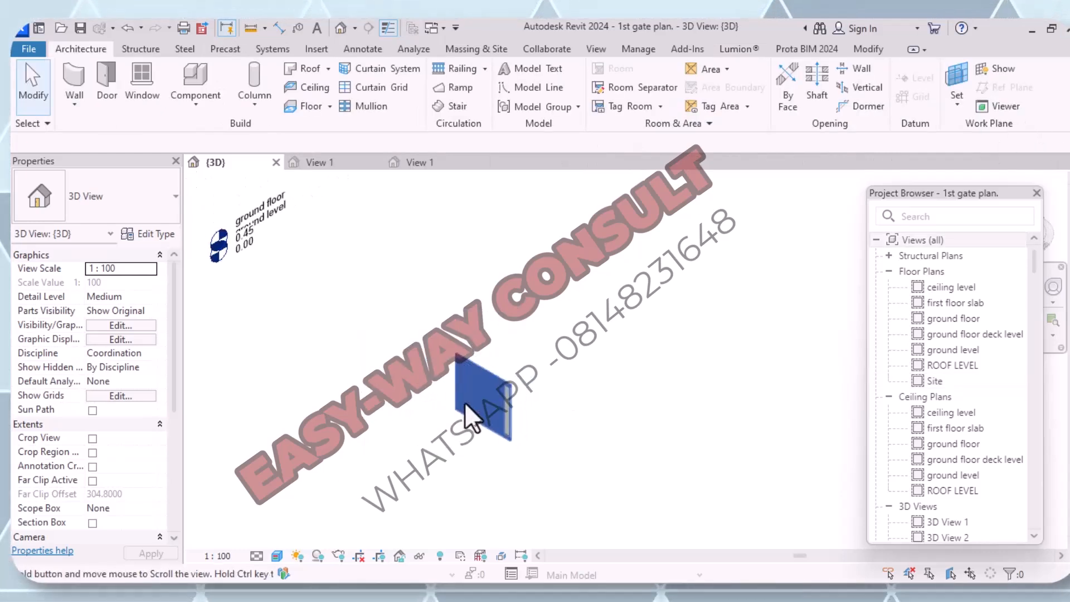
# Step: Examine the gate in 3D, open the my gate plan.rfa family from the recent files, and check its Porte 2 leaf
pyautogui.scroll(5, 478, 418)
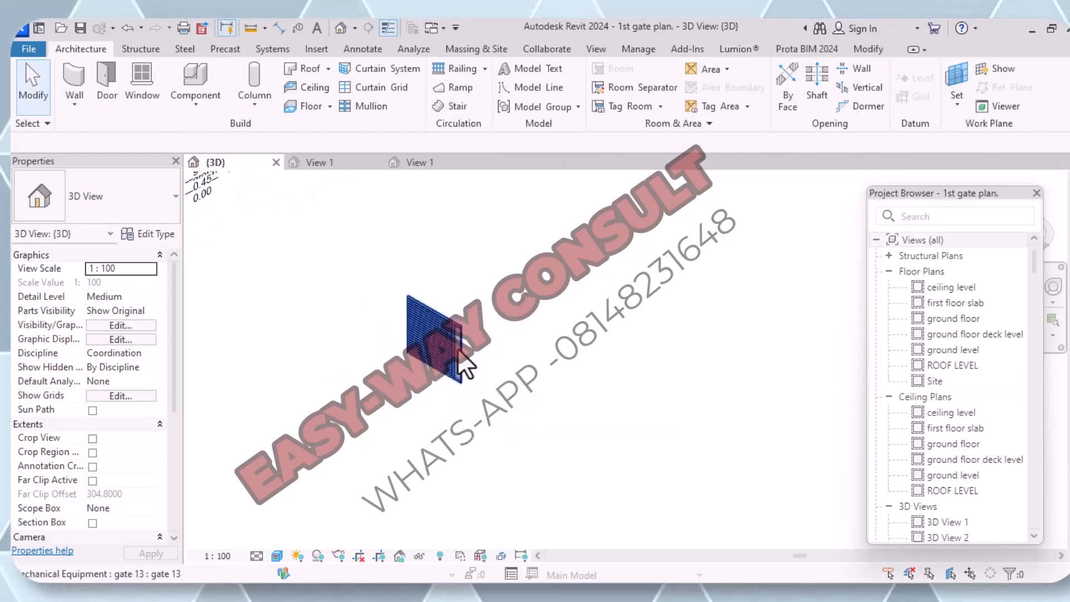
pyautogui.scroll(-3, 470, 342)
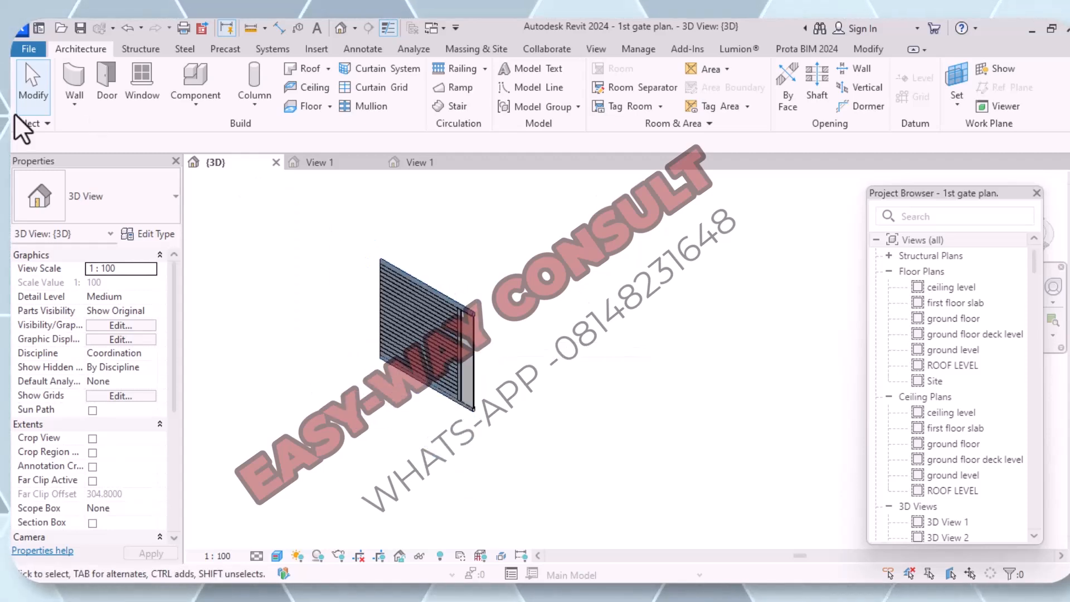
pyautogui.click(29, 49)
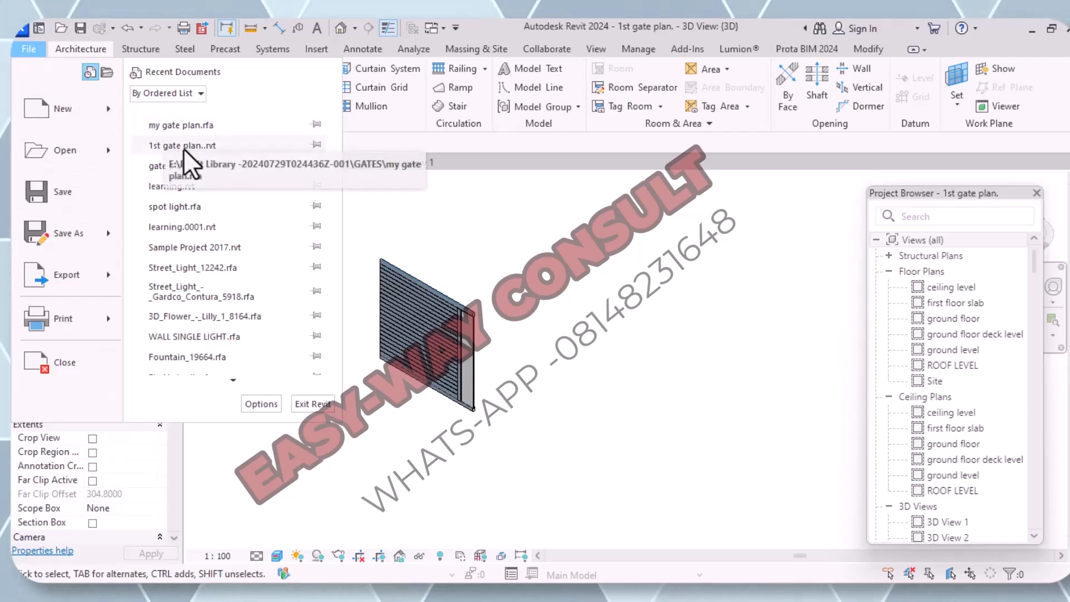
pyautogui.click(188, 126)
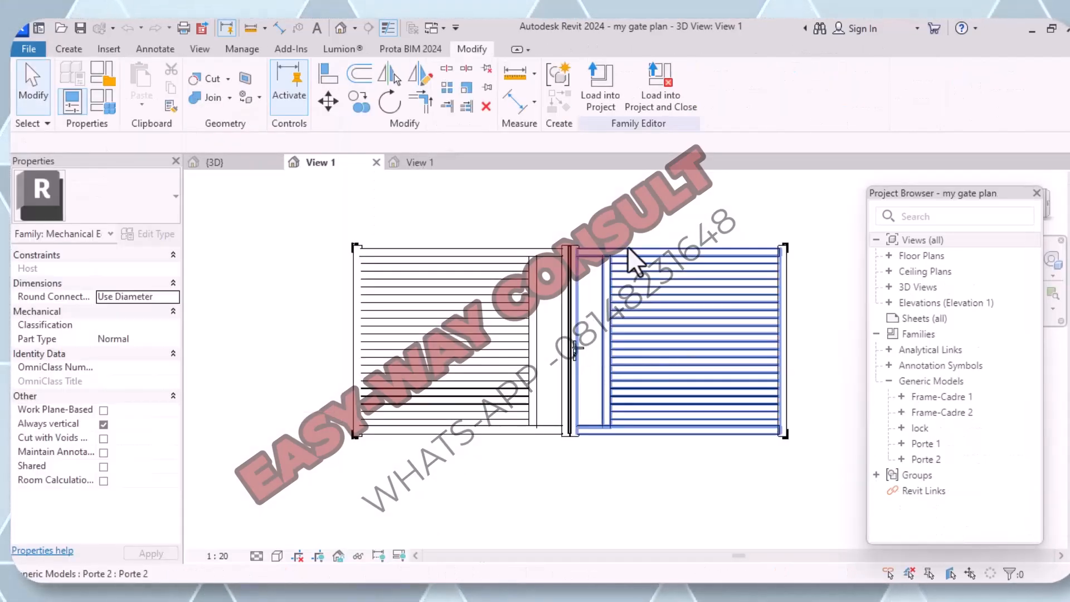
pyautogui.click(625, 250)
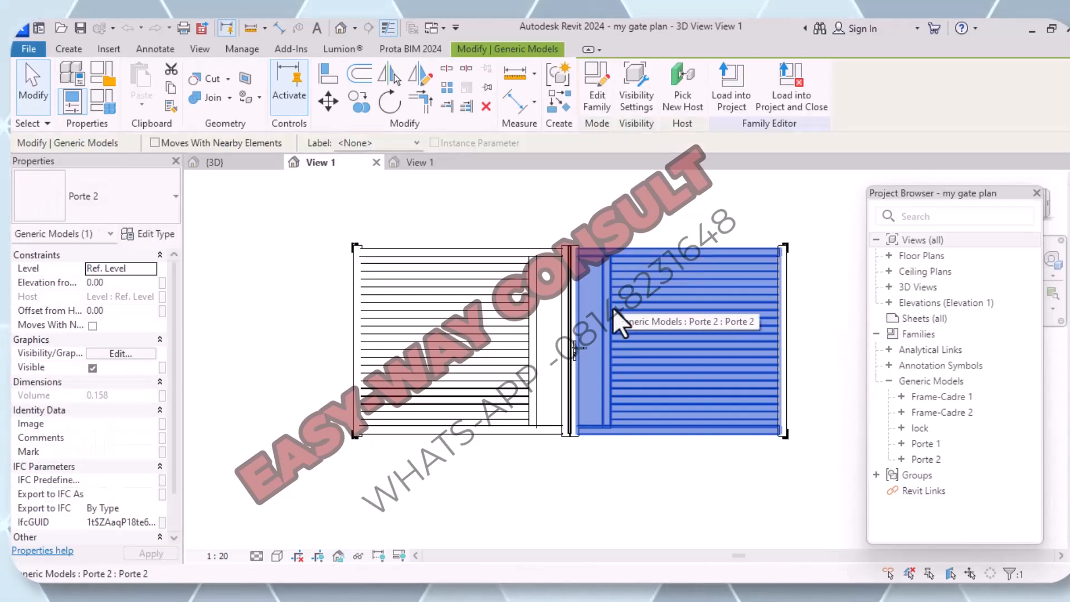
pyautogui.click(611, 219)
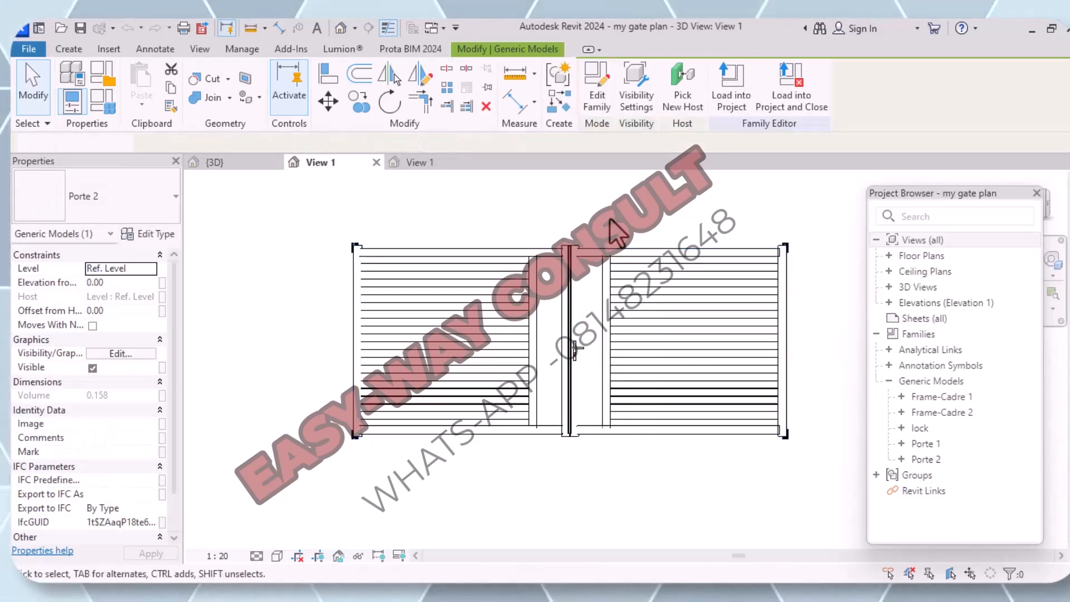
# Step: Inspect the gate family's parts by checking its door leaf and Frame-Cadre 2 components individually
pyautogui.click(561, 249)
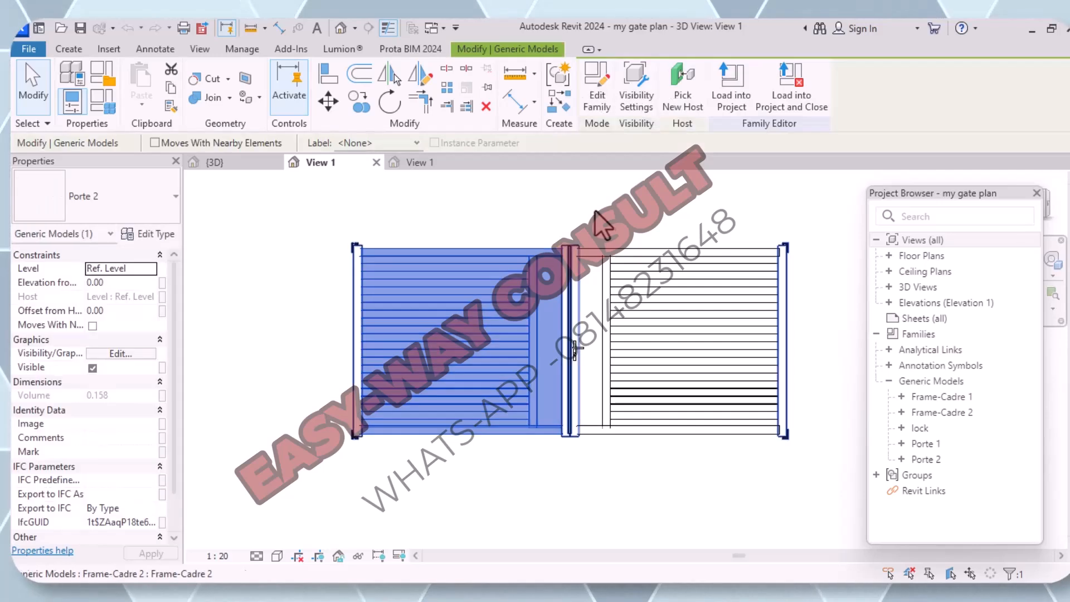
pyautogui.click(594, 218)
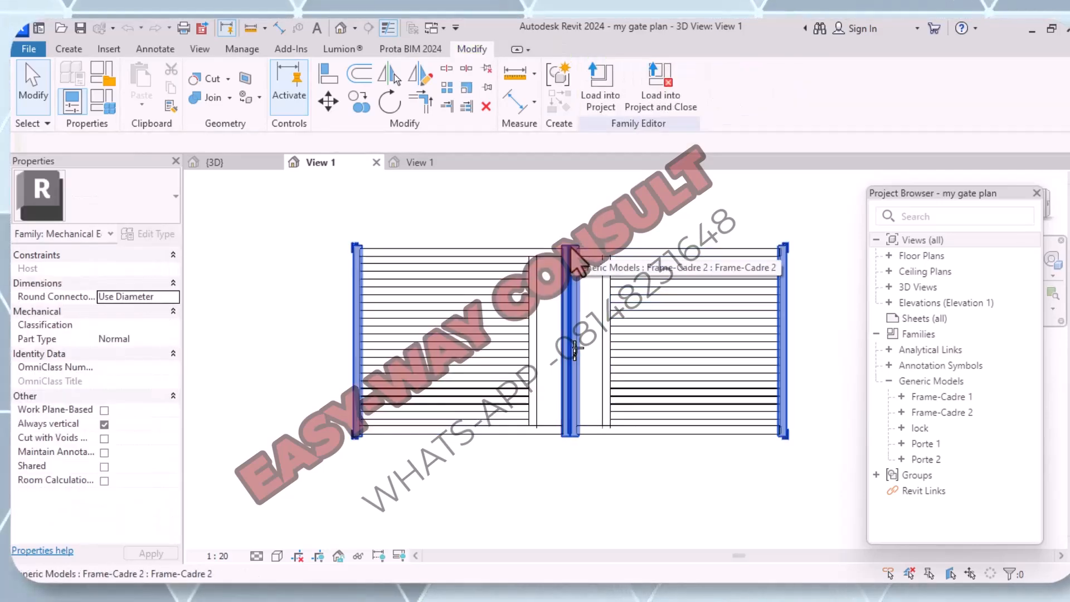
pyautogui.click(580, 257)
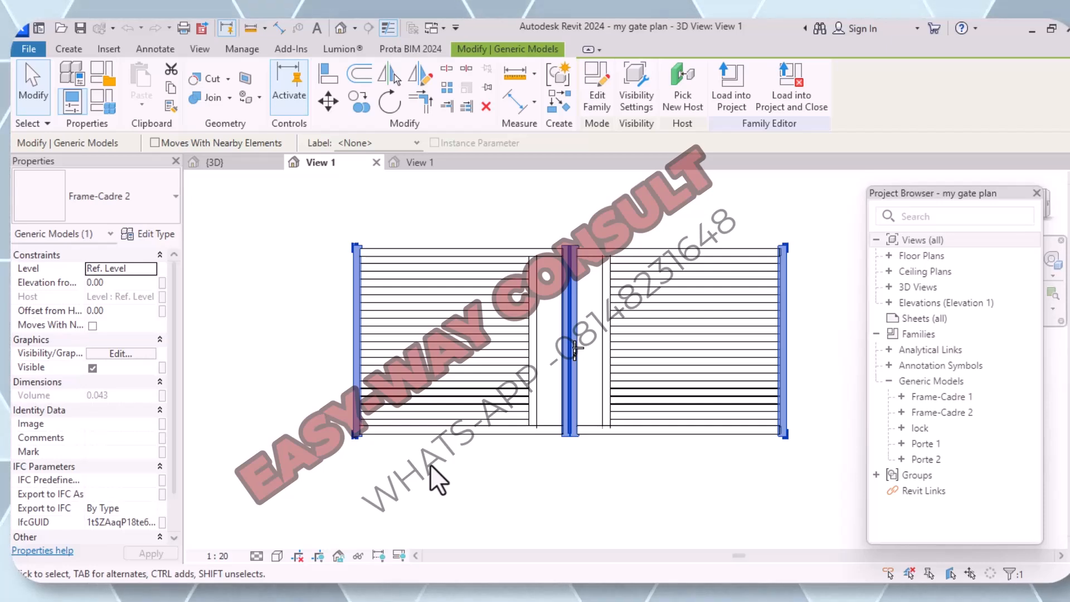
pyautogui.click(454, 495)
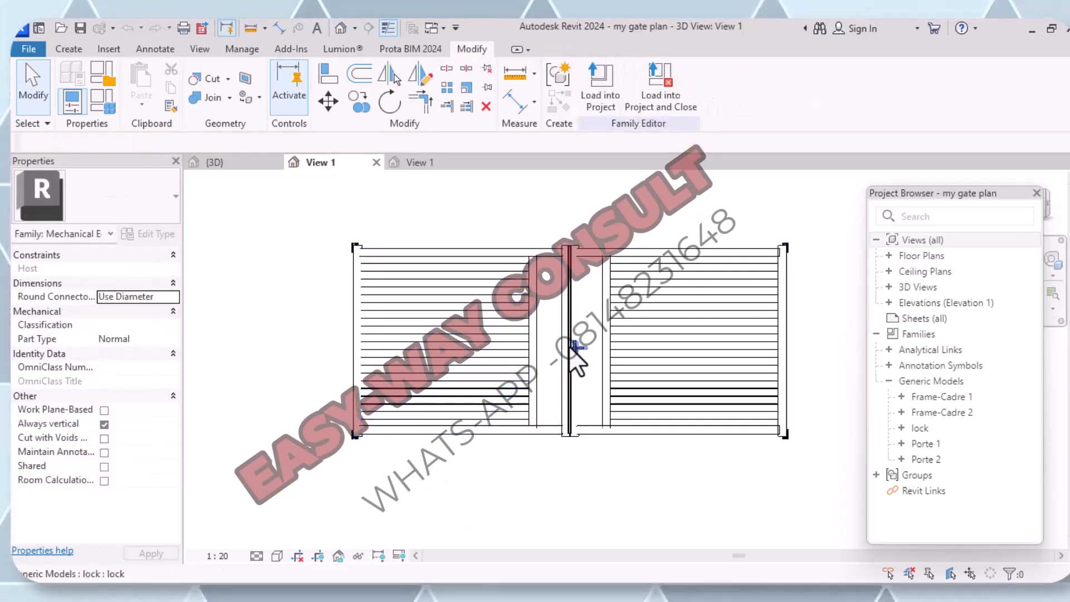
# Step: Open the Frame-Cadre 2 component's family for editing and examine its separate post extrusions
pyautogui.click(568, 284)
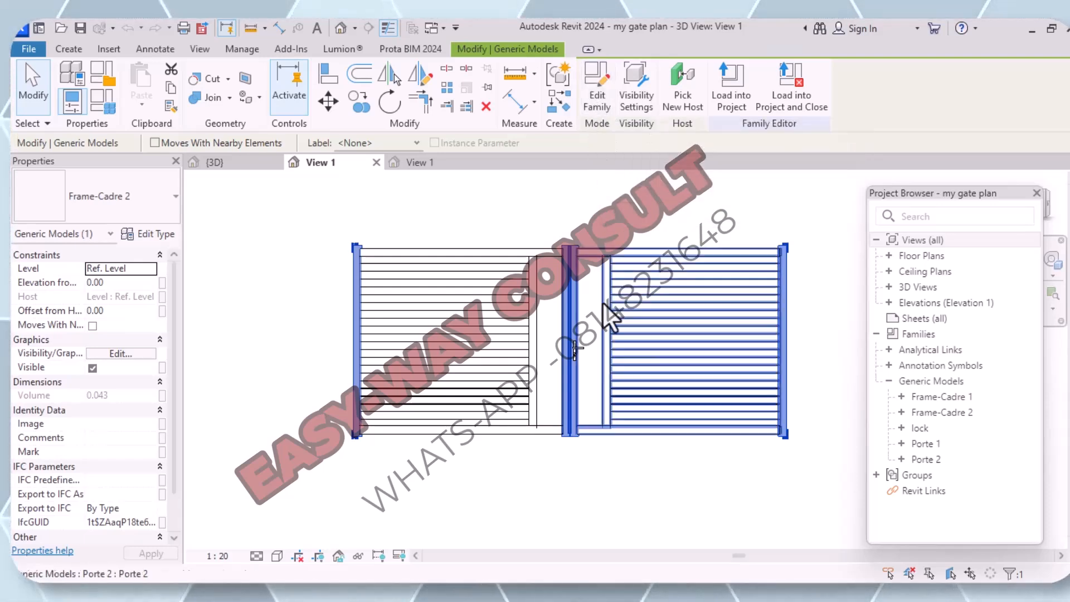
pyautogui.click(597, 102)
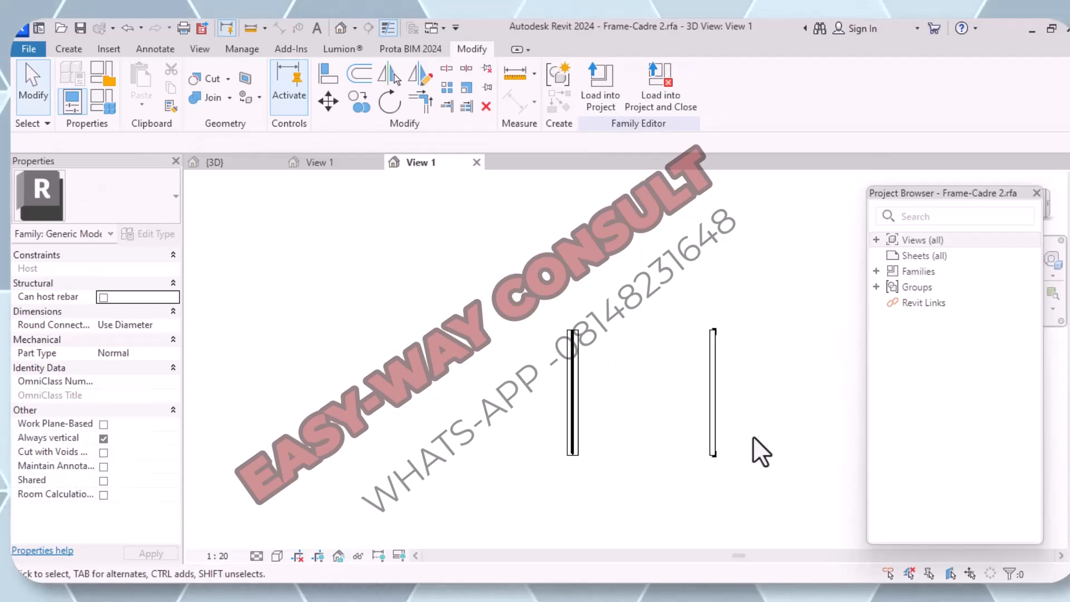
pyautogui.scroll(-2, 573, 354)
pyautogui.moveTo(616, 360); pyautogui.dragTo(485, 358, button='middle')
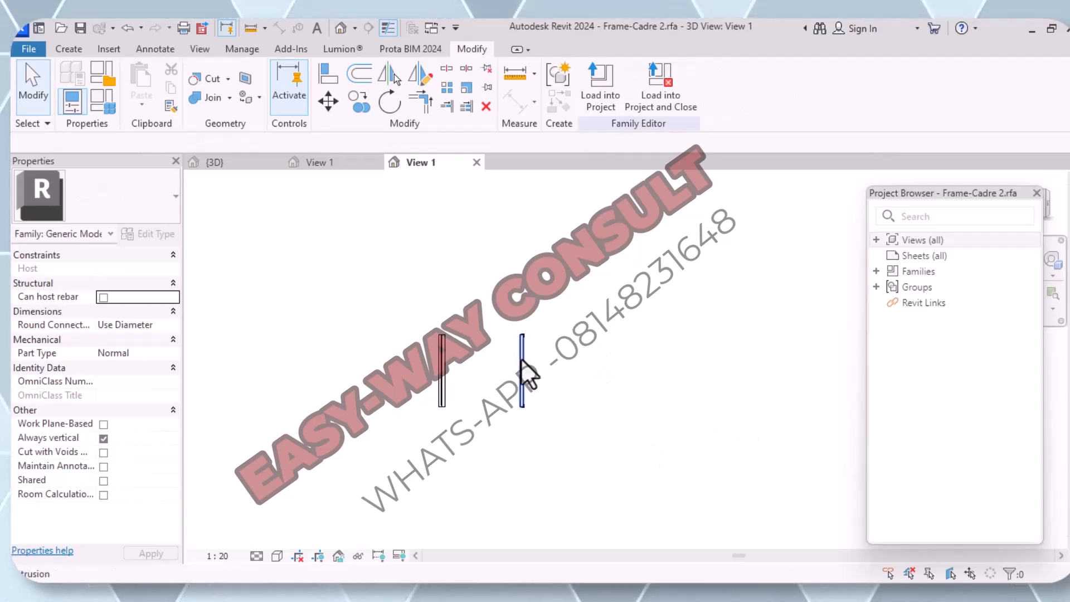
pyautogui.scroll(4, 524, 361)
pyautogui.scroll(3, 535, 367)
pyautogui.scroll(-3, 563, 351)
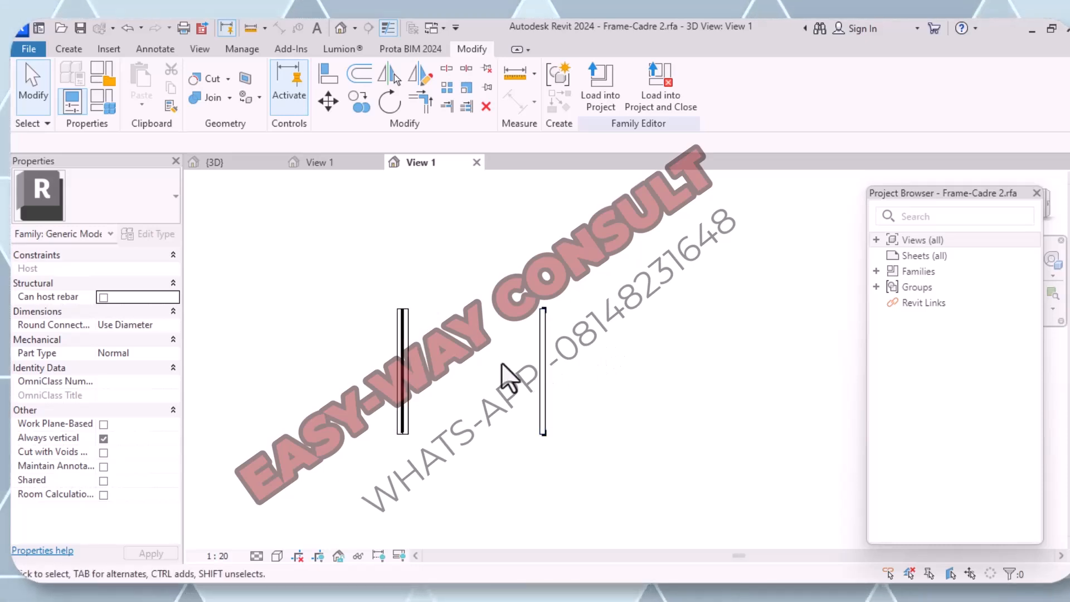
pyautogui.scroll(-2, 529, 384)
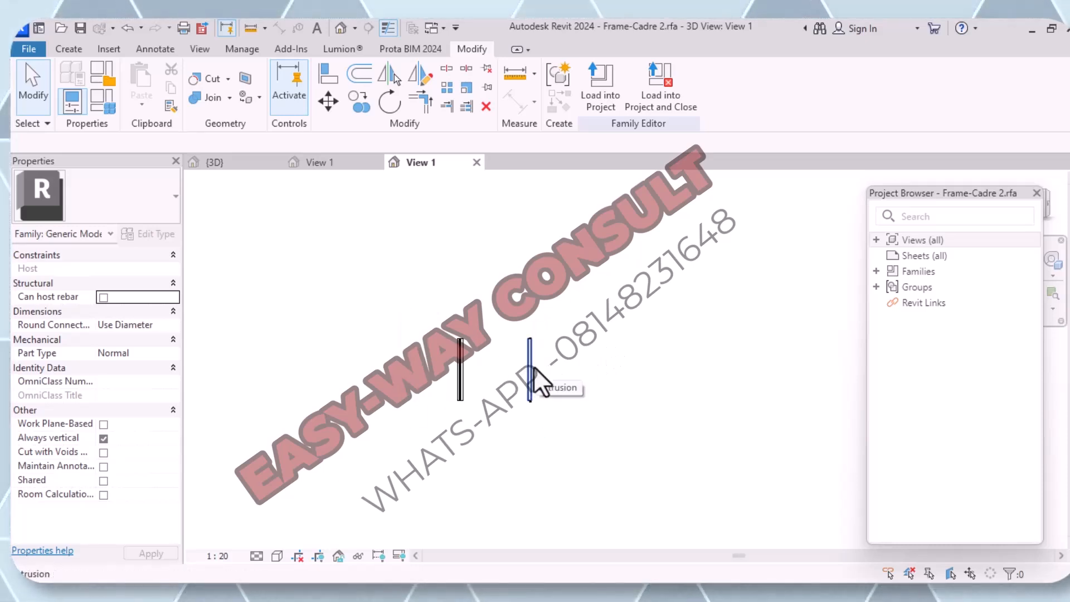
pyautogui.scroll(1, 533, 366)
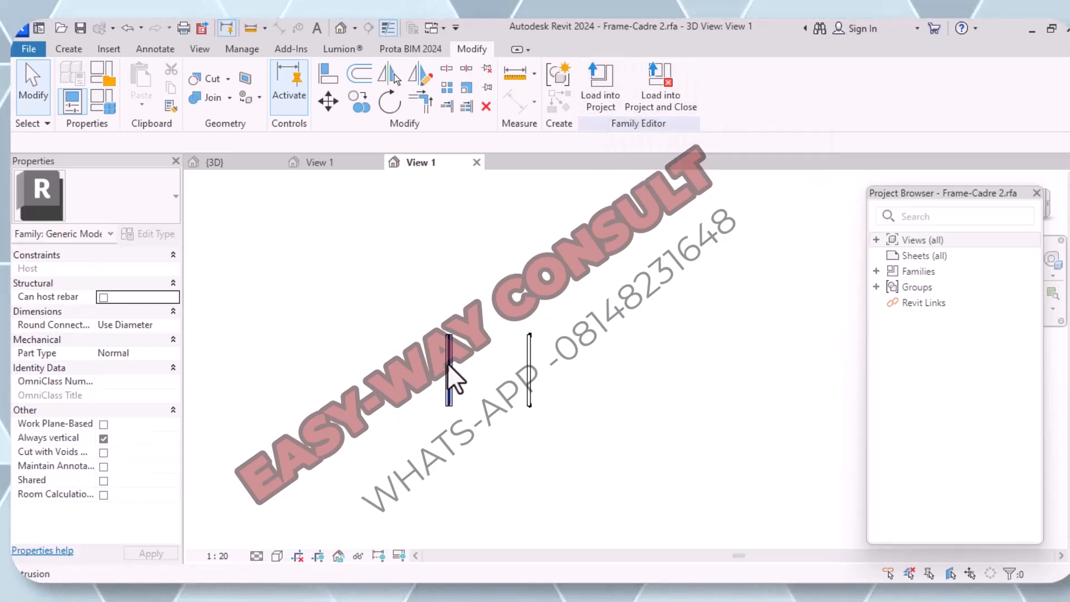
# Step: Load the Frame-Cadre 2 family into the 1st gate plan..rvt project and display the project's default 3D view
pyautogui.click(611, 99)
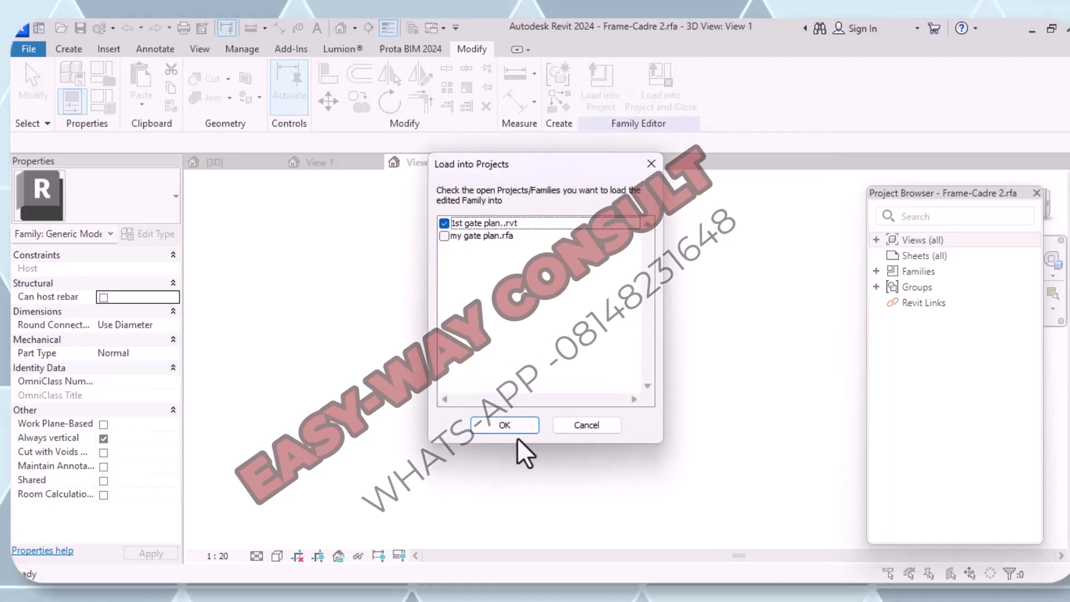
pyautogui.click(523, 426)
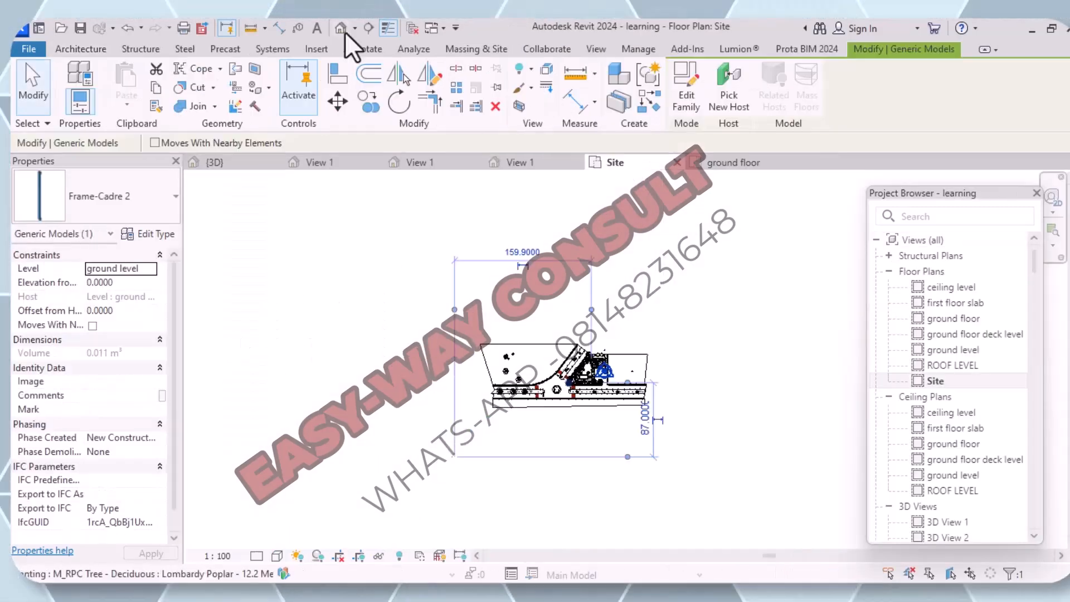
pyautogui.click(342, 29)
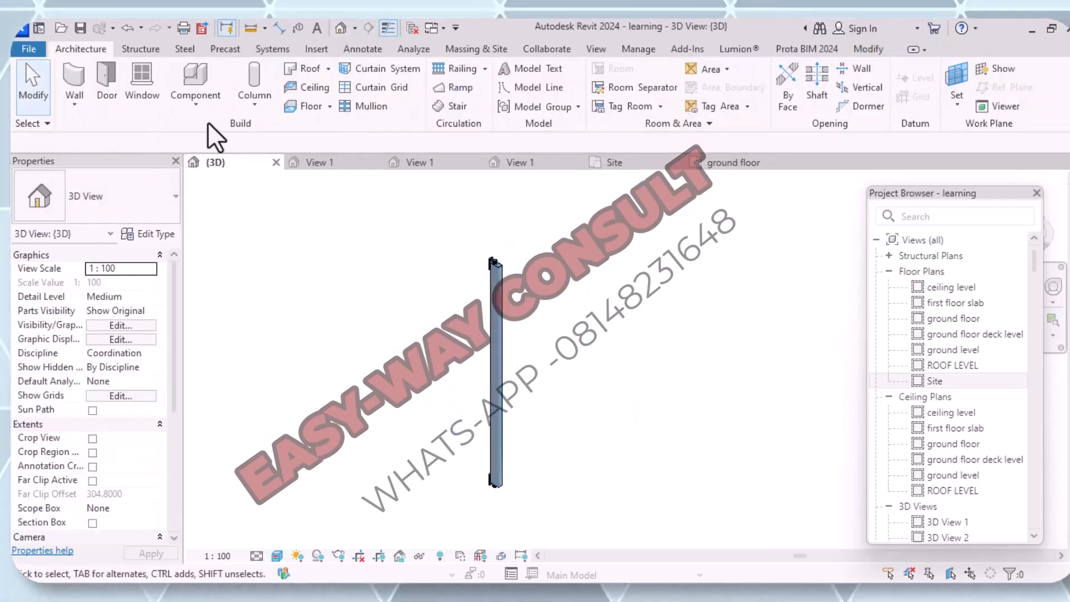
# Step: Place a Porte 2 component on the ground level, against the Frame-Cadre 2 post in the 3D view
pyautogui.click(196, 103)
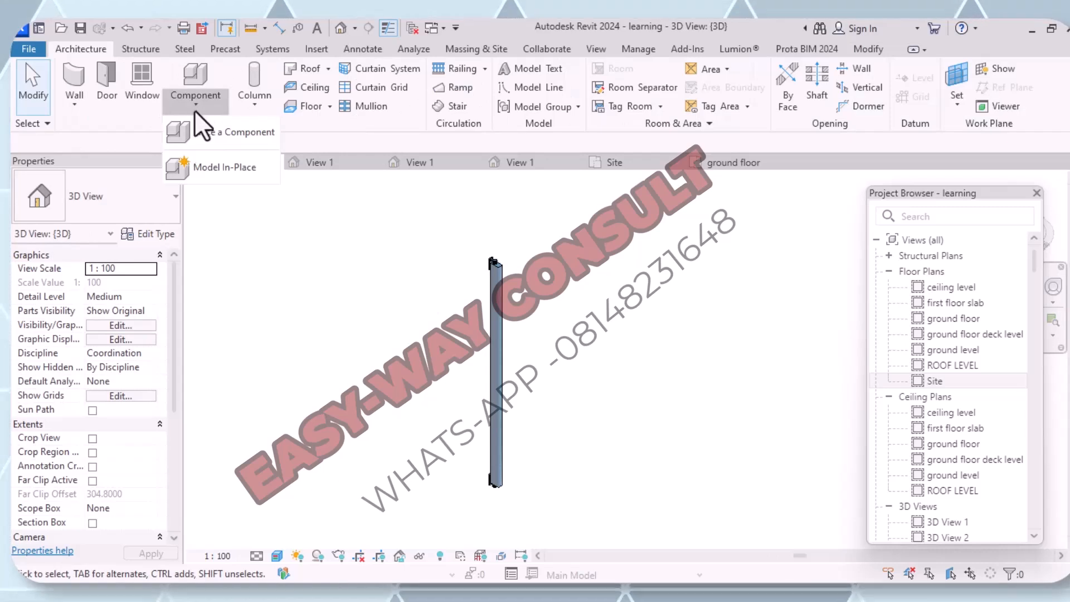
pyautogui.click(207, 136)
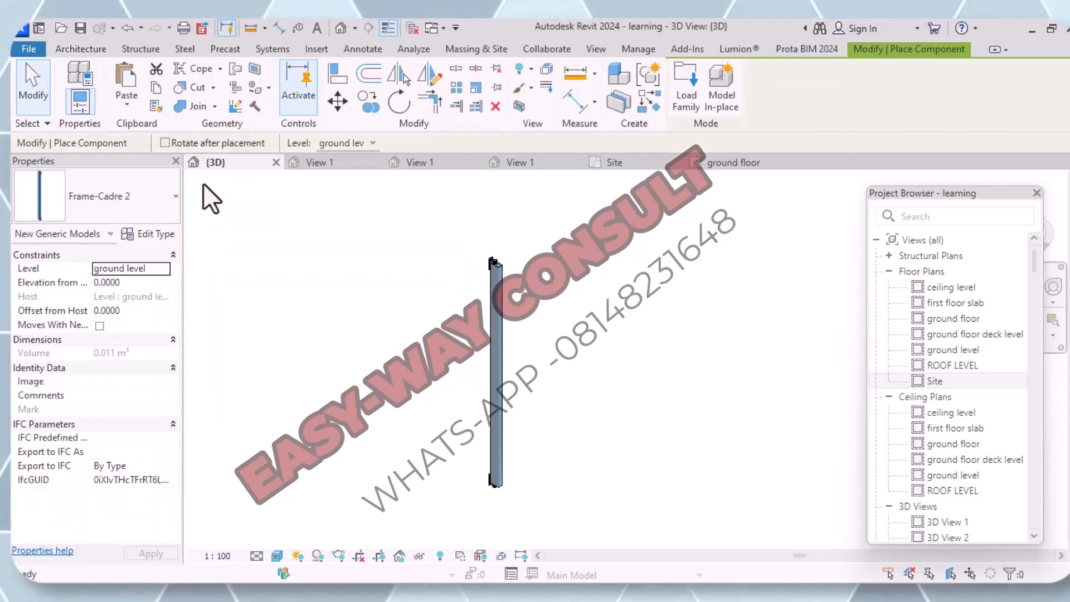
pyautogui.click(175, 196)
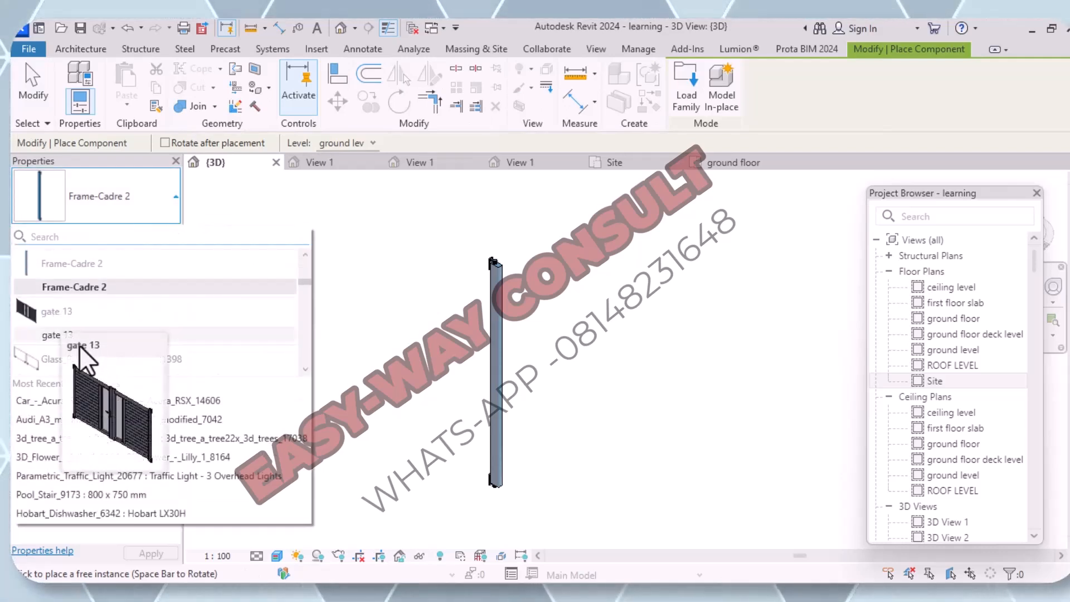
pyautogui.scroll(10, 122, 322)
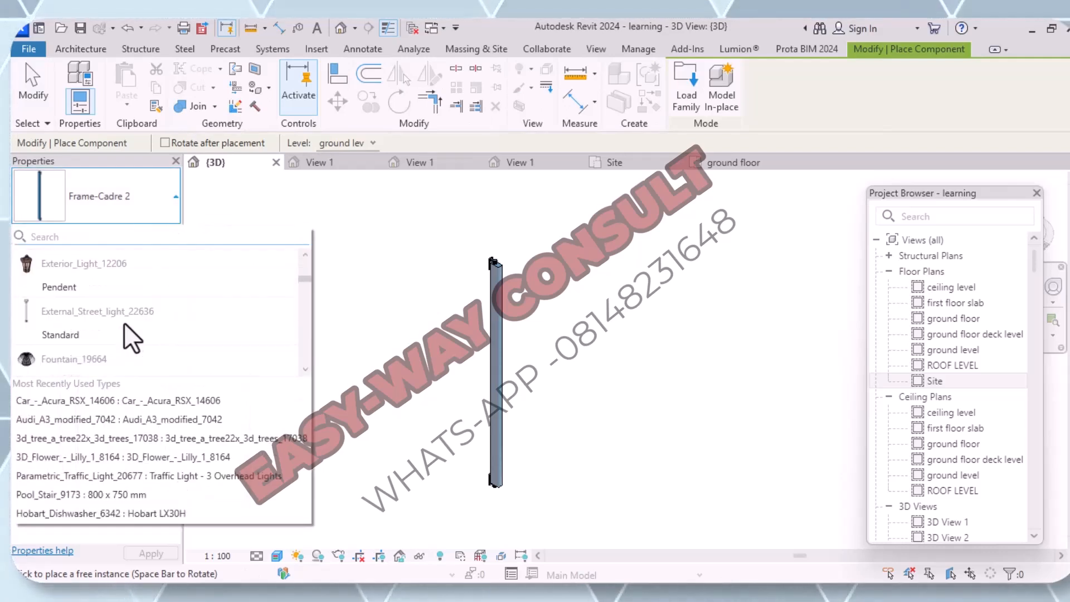
pyautogui.scroll(3, 137, 312)
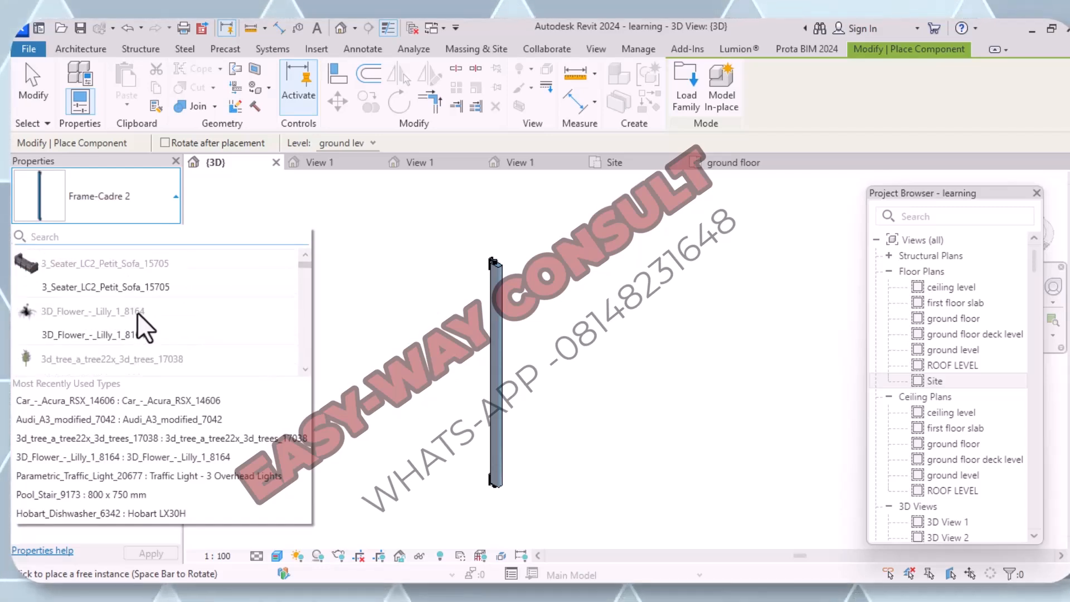
pyautogui.scroll(-5, 147, 304)
pyautogui.scroll(-8, 145, 312)
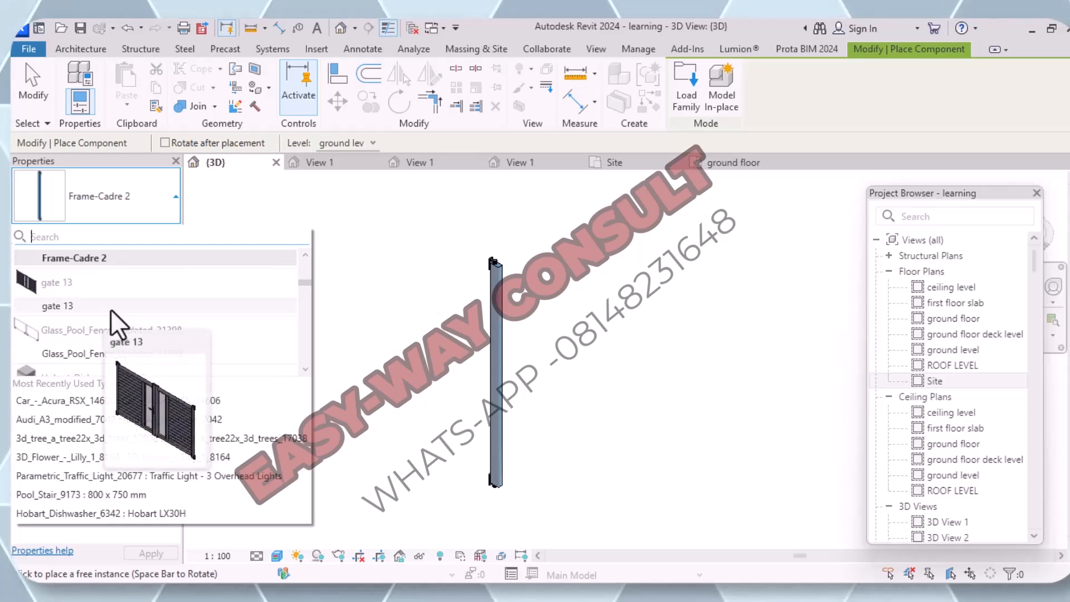
pyautogui.scroll(-2, 124, 306)
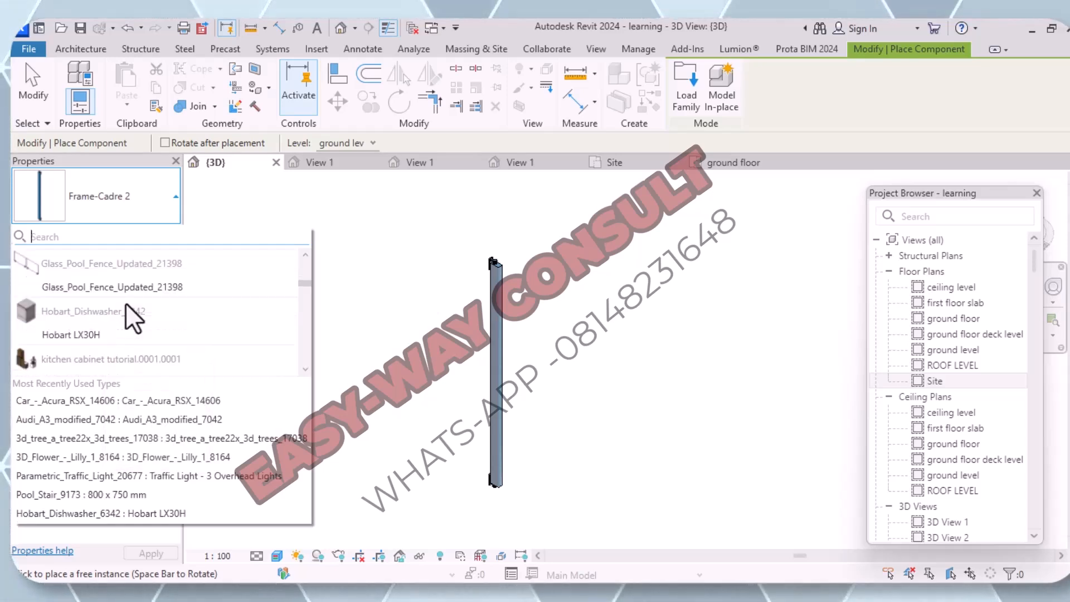
pyautogui.scroll(-3, 125, 303)
pyautogui.scroll(-10, 125, 305)
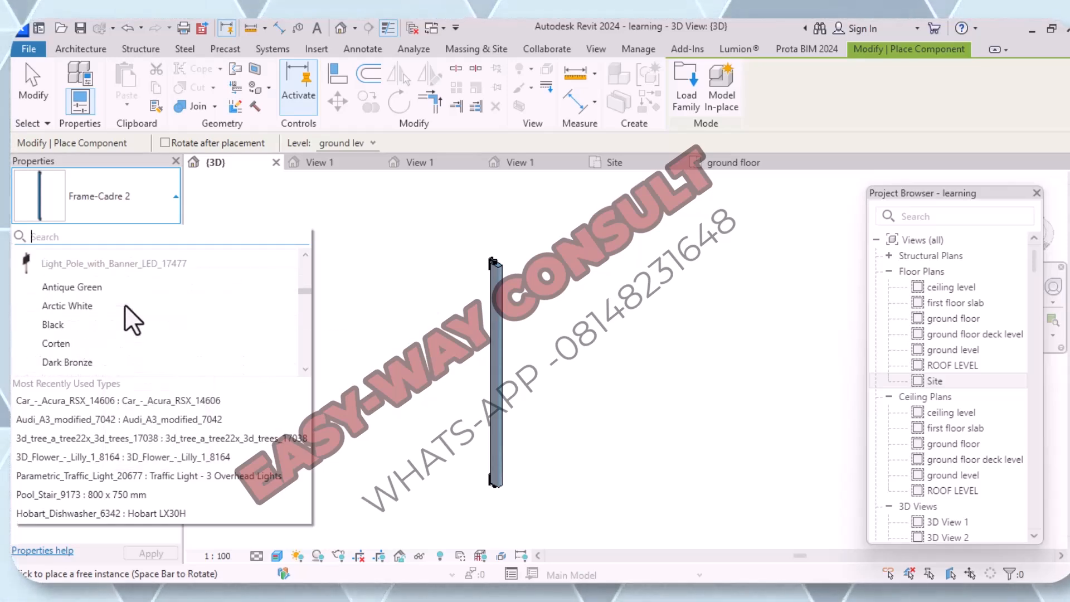
pyautogui.scroll(-8, 124, 305)
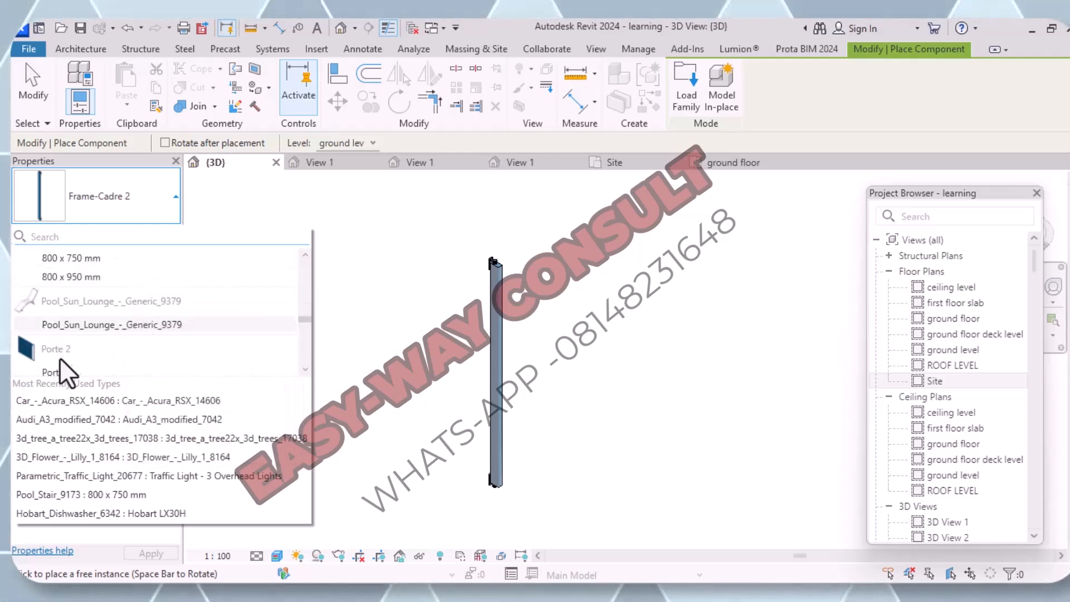
pyautogui.scroll(-1, 61, 357)
pyautogui.click(75, 308)
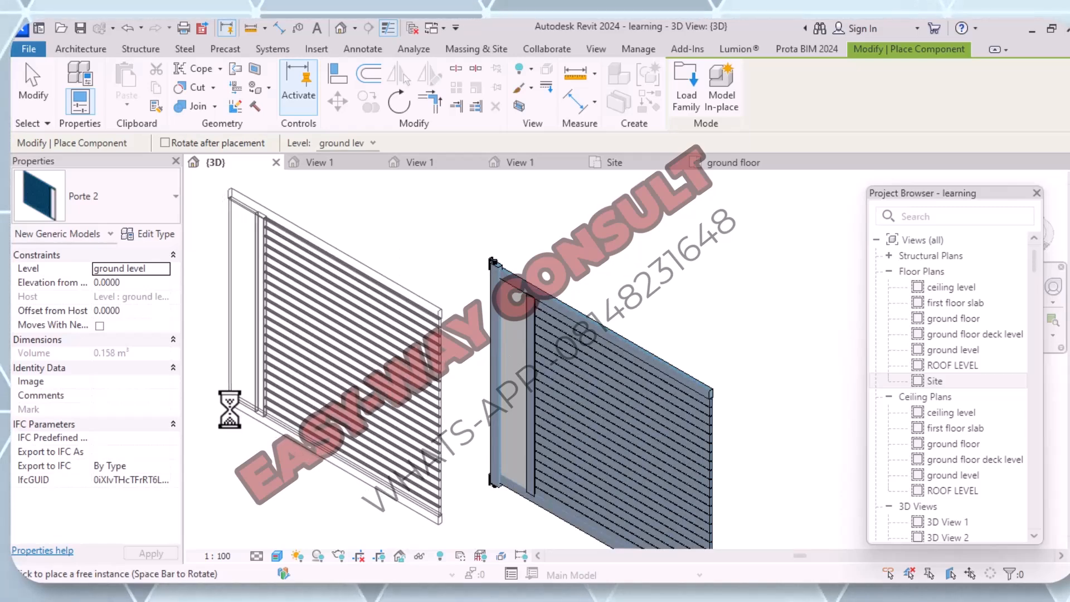
pyautogui.press('Escape')
pyautogui.press('Escape')
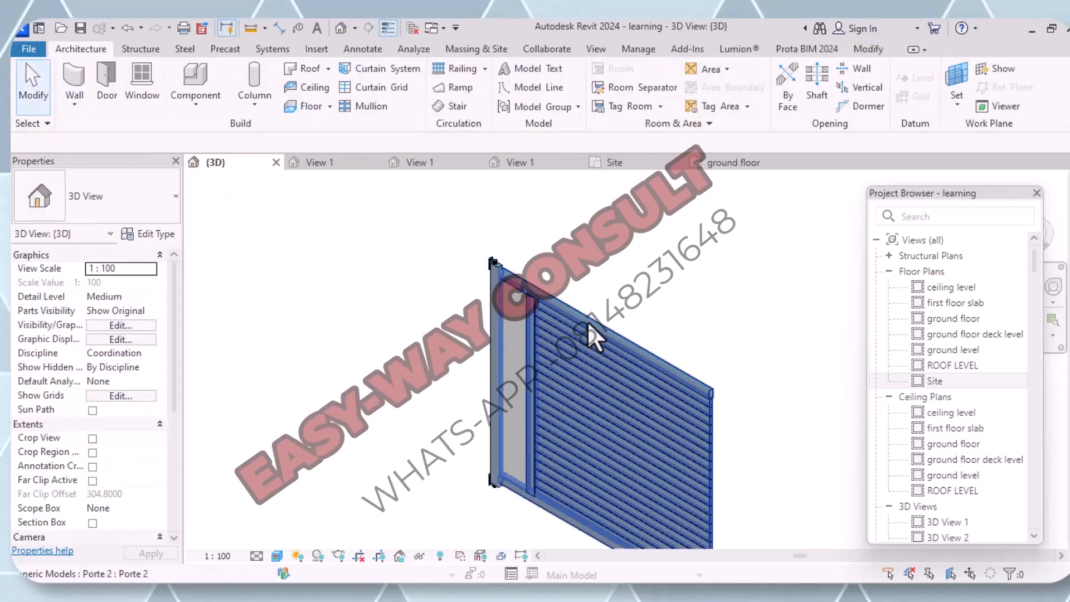
# Step: Delete the Porte 2 leaf touching the post and place two Porte 2 leaves clear of it, one on each side
pyautogui.click(589, 322)
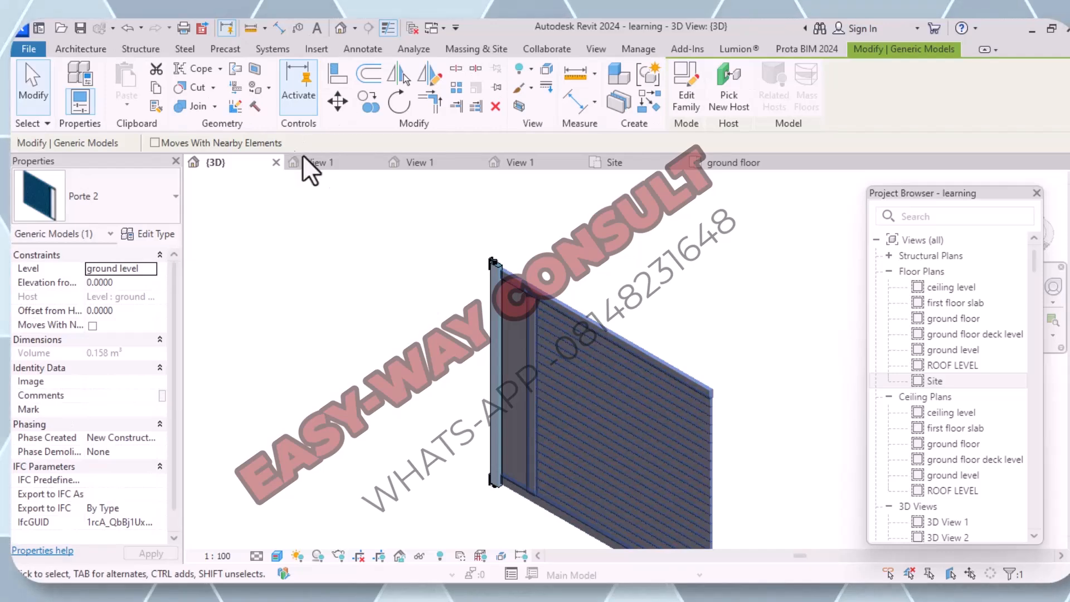
pyautogui.click(495, 107)
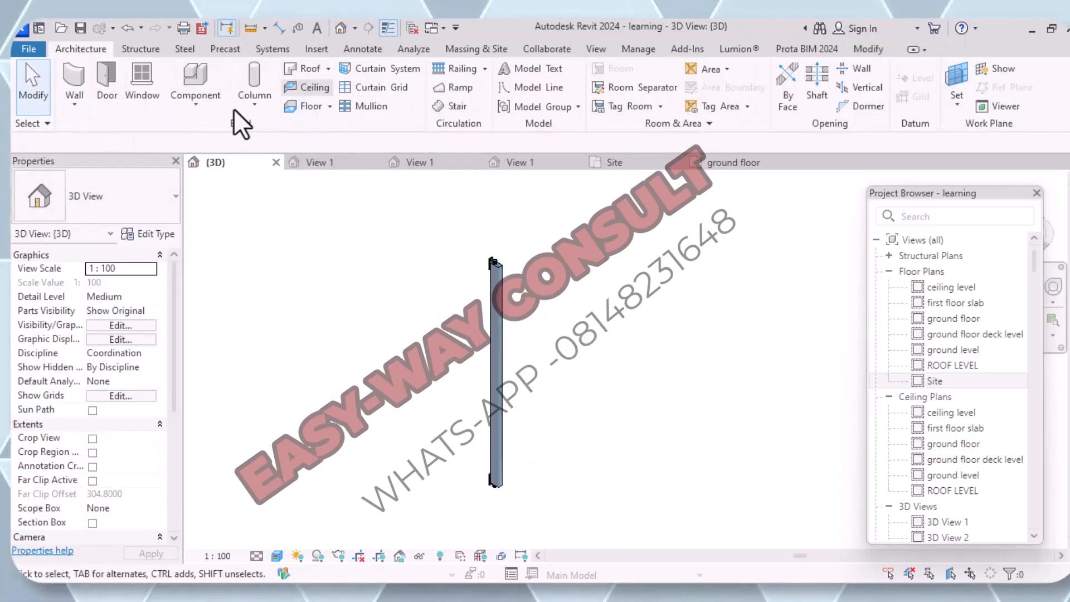
pyautogui.click(192, 106)
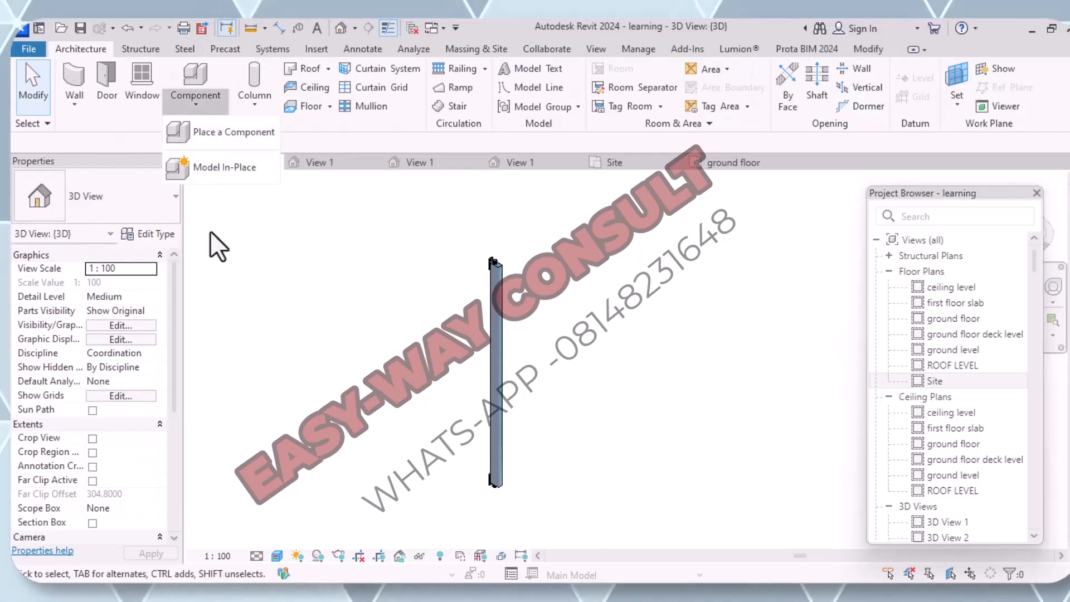
pyautogui.click(228, 133)
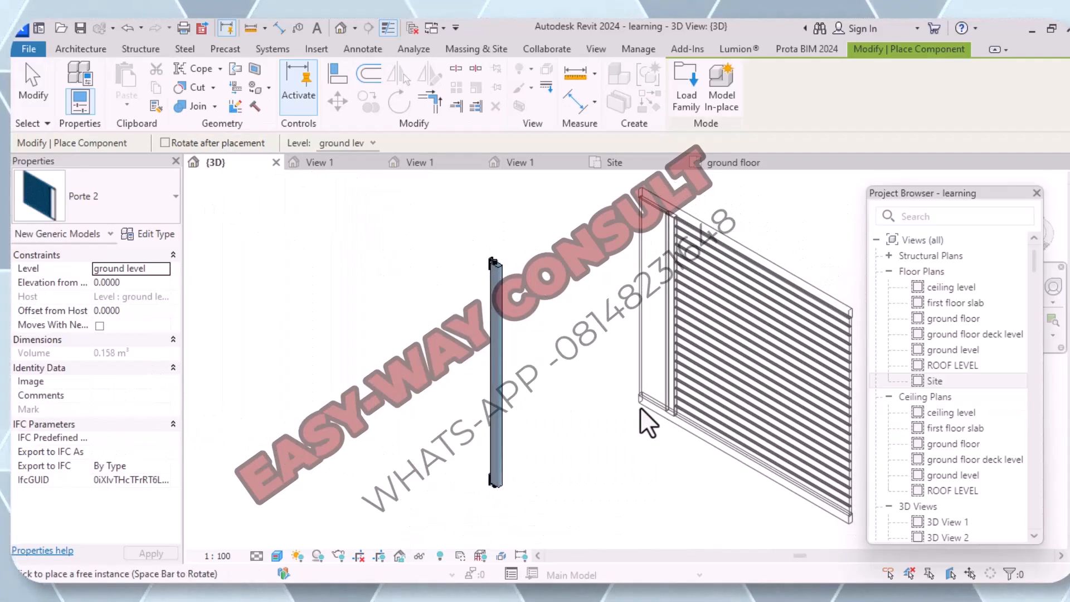
pyautogui.click(640, 407)
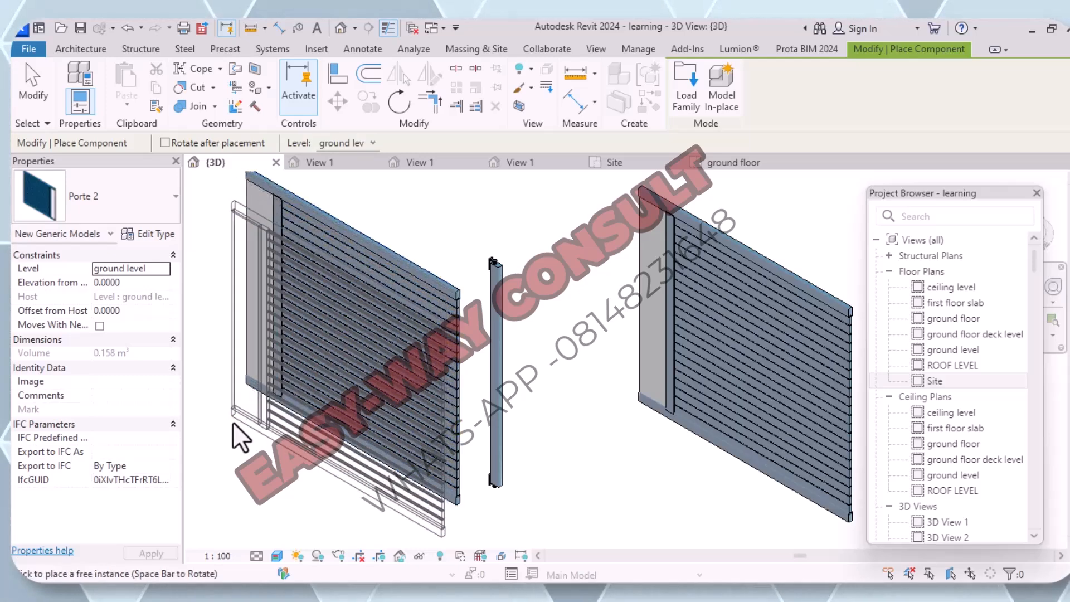
pyautogui.press('Escape')
pyautogui.press('Escape')
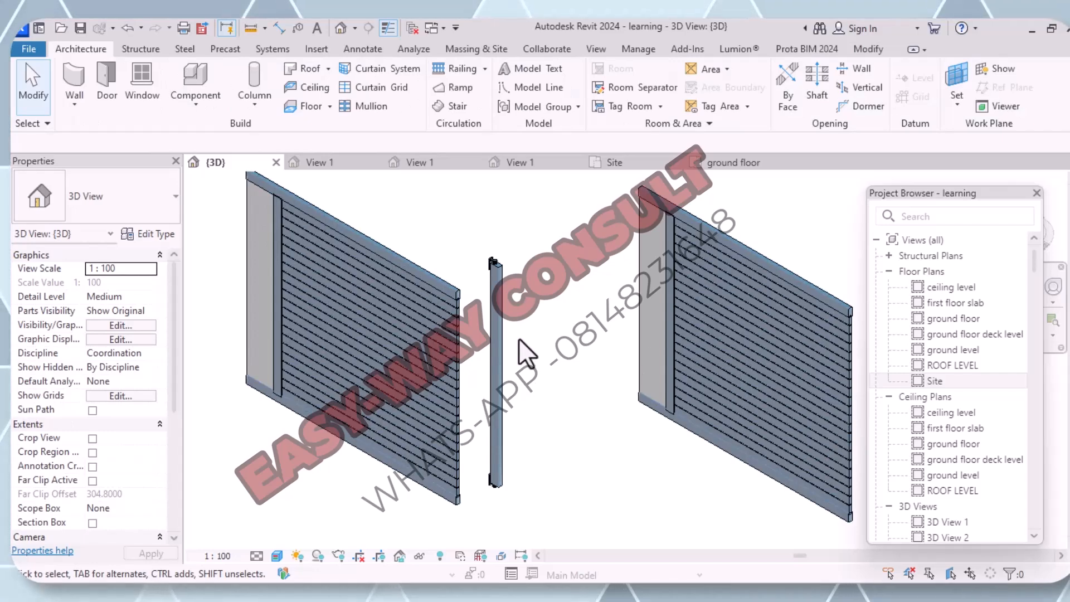
# Step: Mirror the Frame-Cadre 2 post about an axis picked on the post itself, keeping the original
pyautogui.click(500, 287)
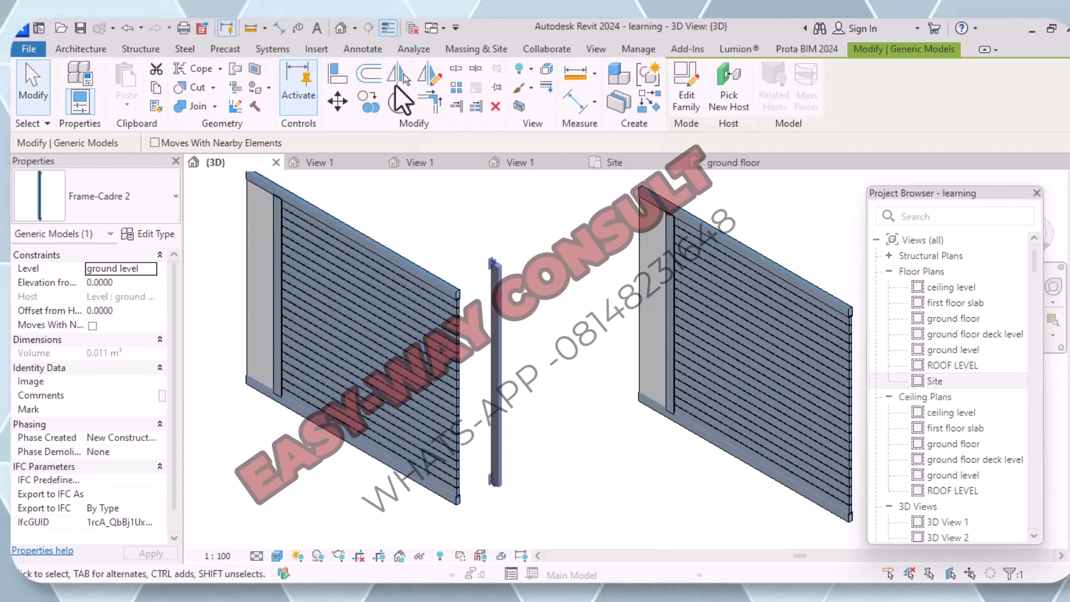
pyautogui.click(396, 76)
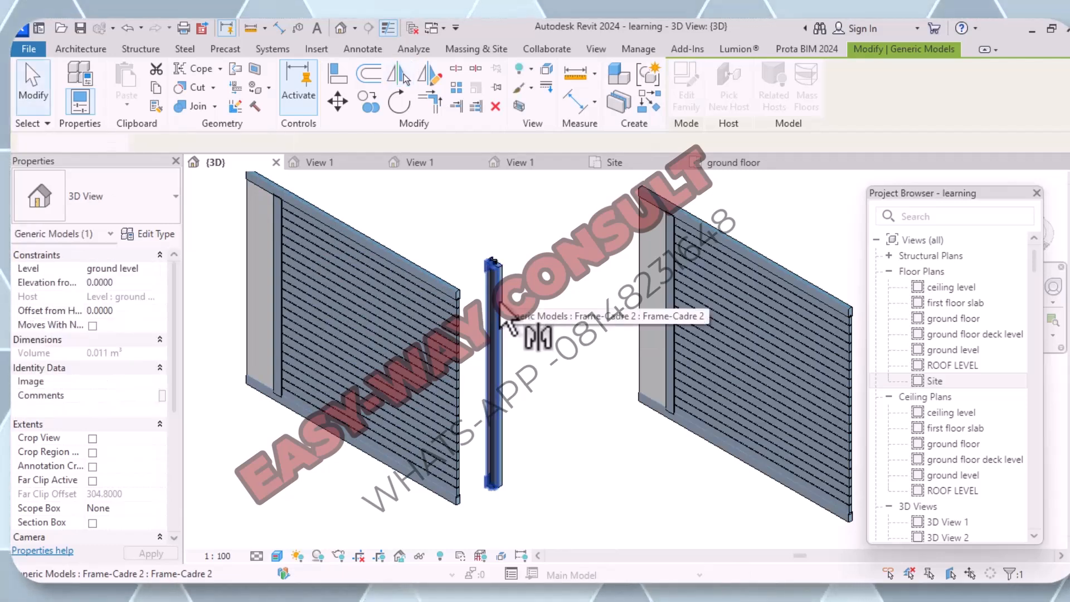
pyautogui.click(499, 313)
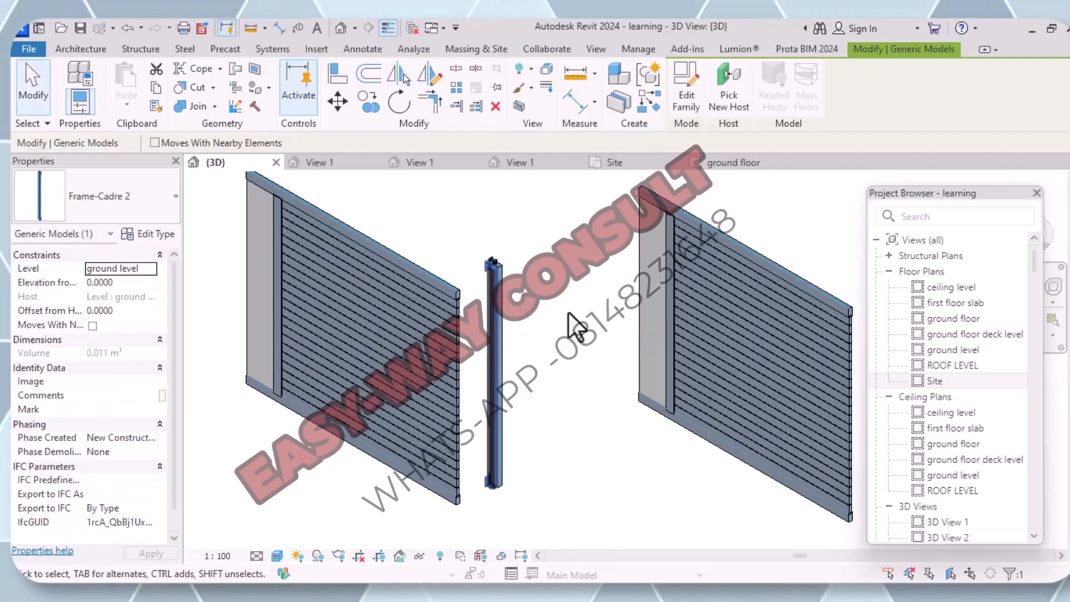
pyautogui.click(570, 282)
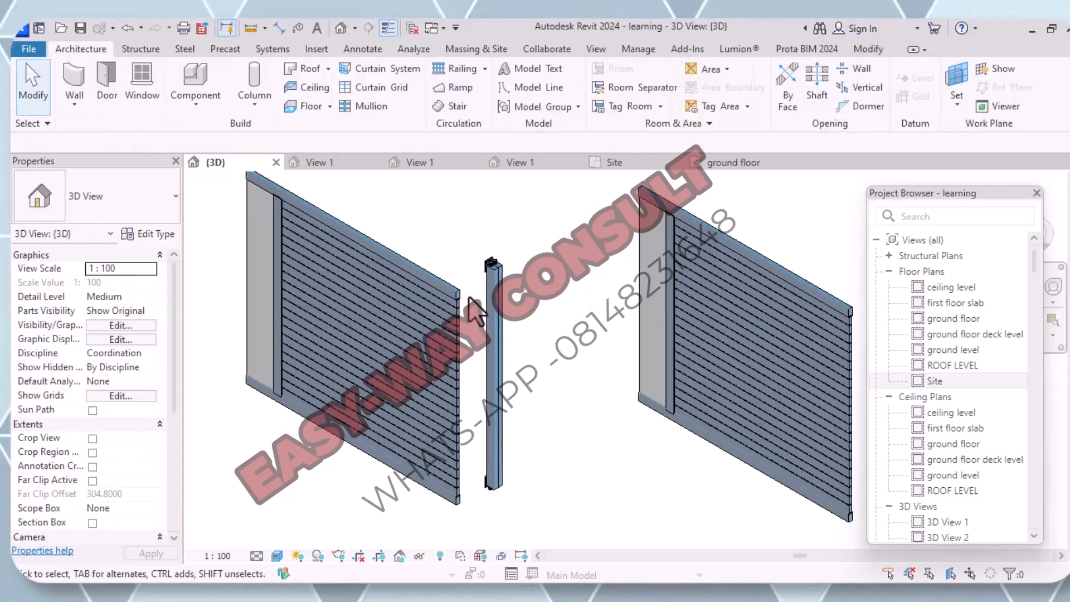
pyautogui.scroll(5, 491, 276)
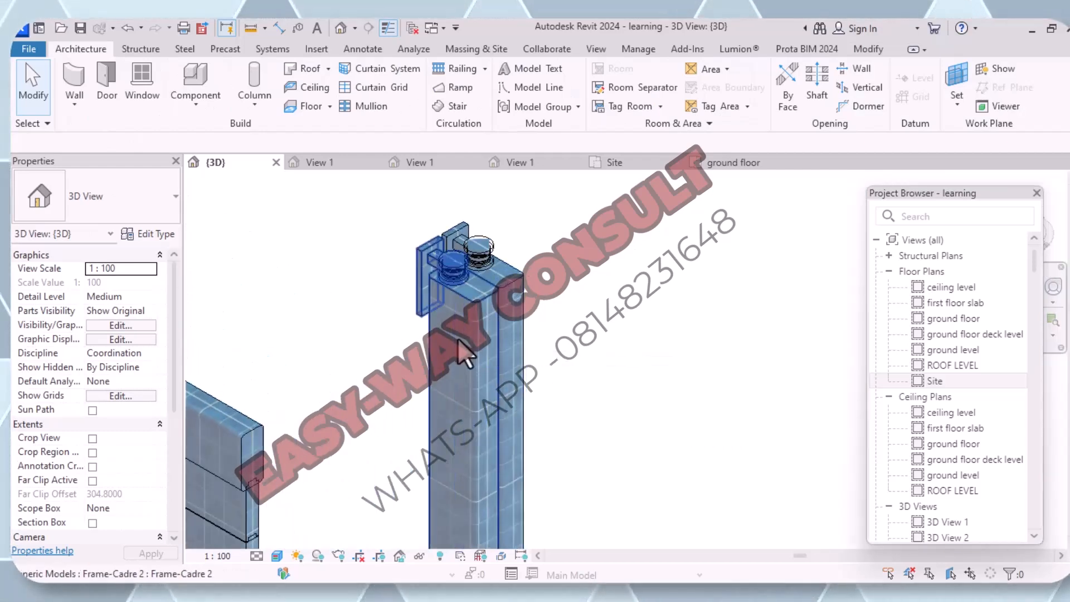
# Step: Move the mirrored Frame-Cadre 2 post from its top corner onto the near end corner of the adjacent Porte 2 leaf
pyautogui.scroll(-3, 491, 321)
pyautogui.click(487, 316)
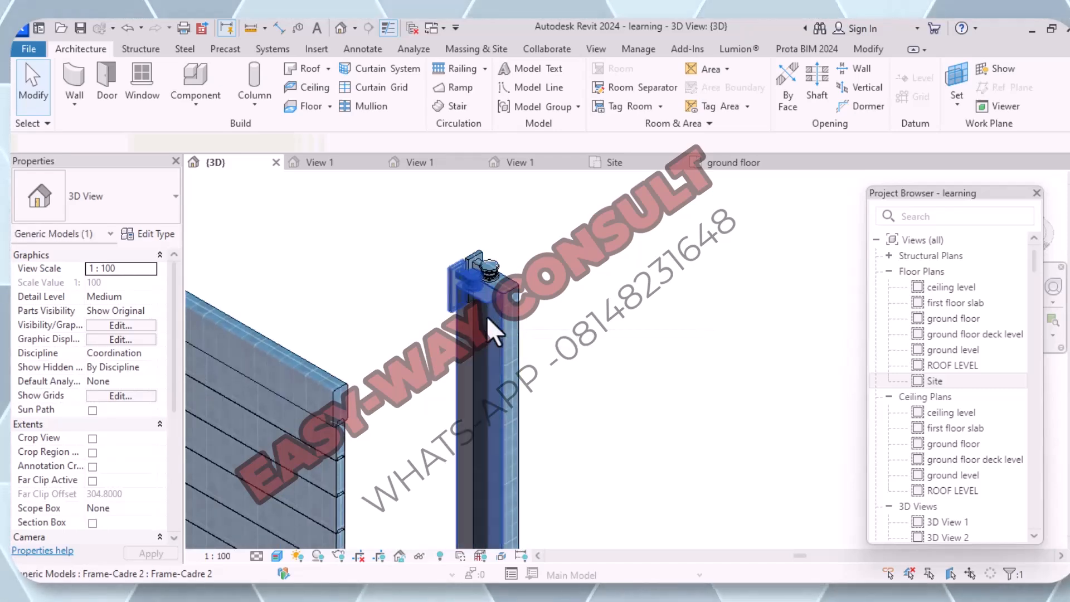
pyautogui.scroll(-3, 393, 337)
pyautogui.keyDown('shift'); pyautogui.moveTo(397, 350); pyautogui.dragTo(681, 356, button='middle'); pyautogui.keyUp('shift')
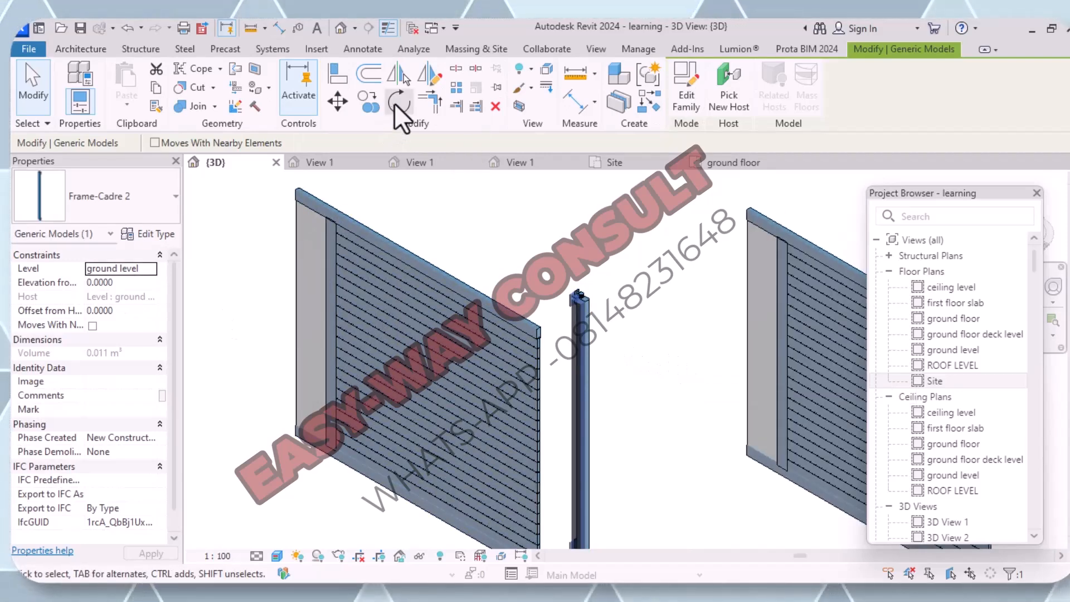
pyautogui.click(337, 101)
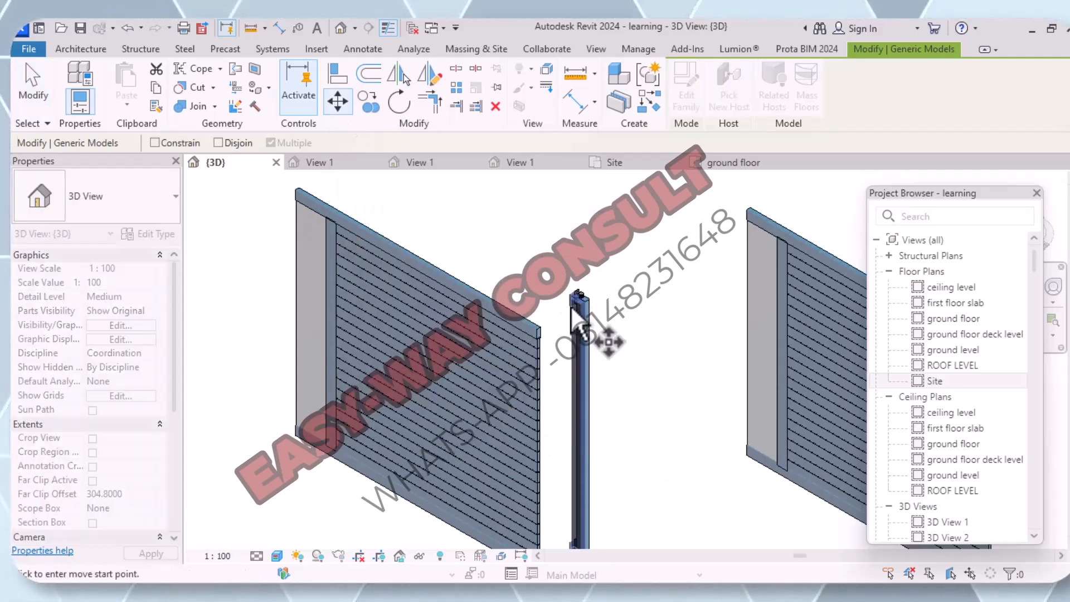
pyautogui.click(574, 295)
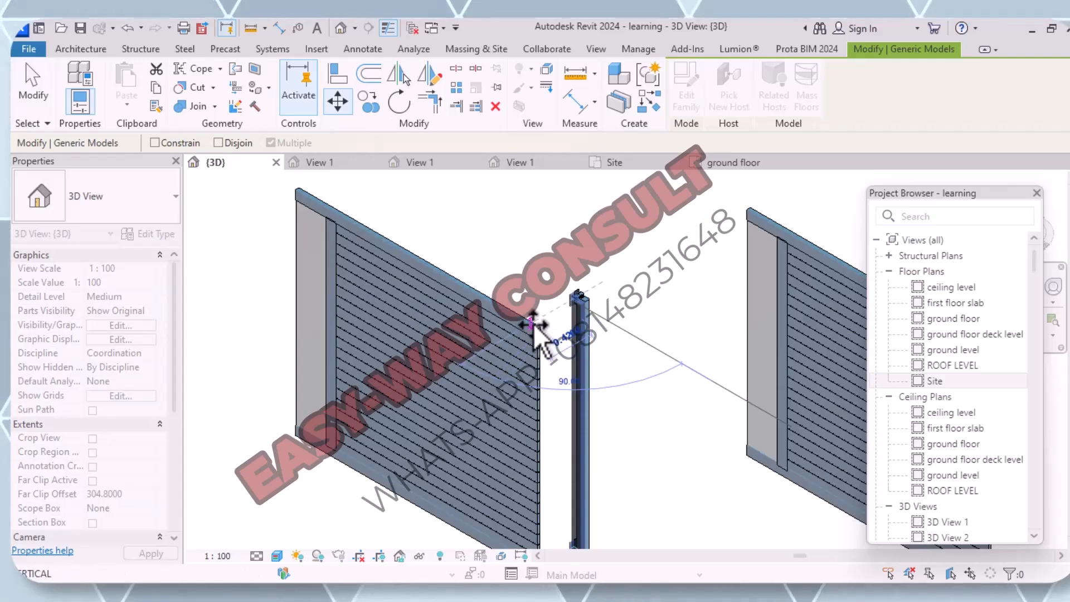
pyautogui.click(531, 326)
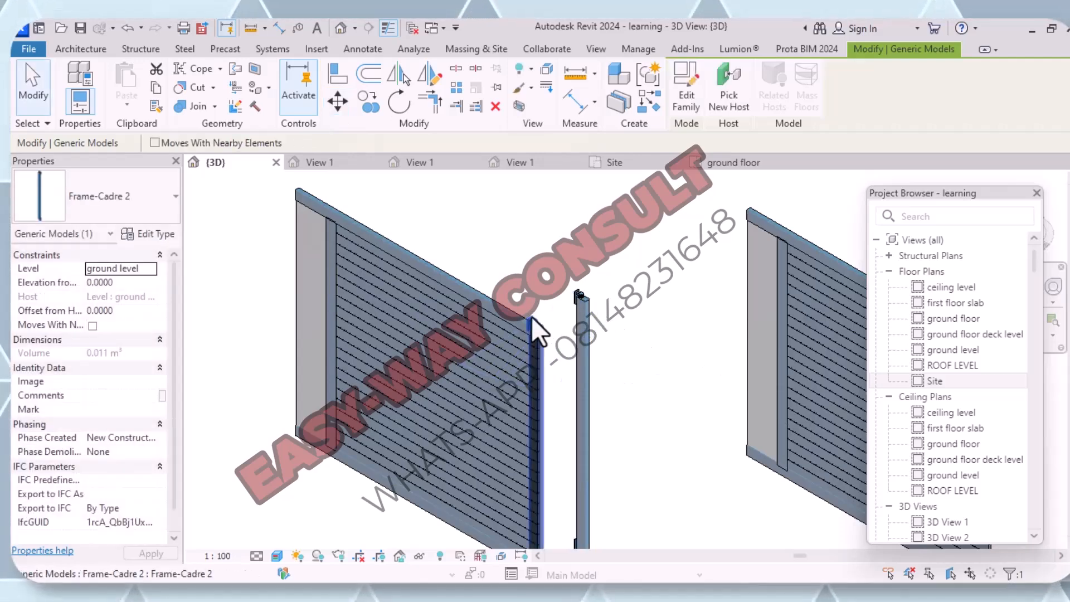
pyautogui.click(553, 363)
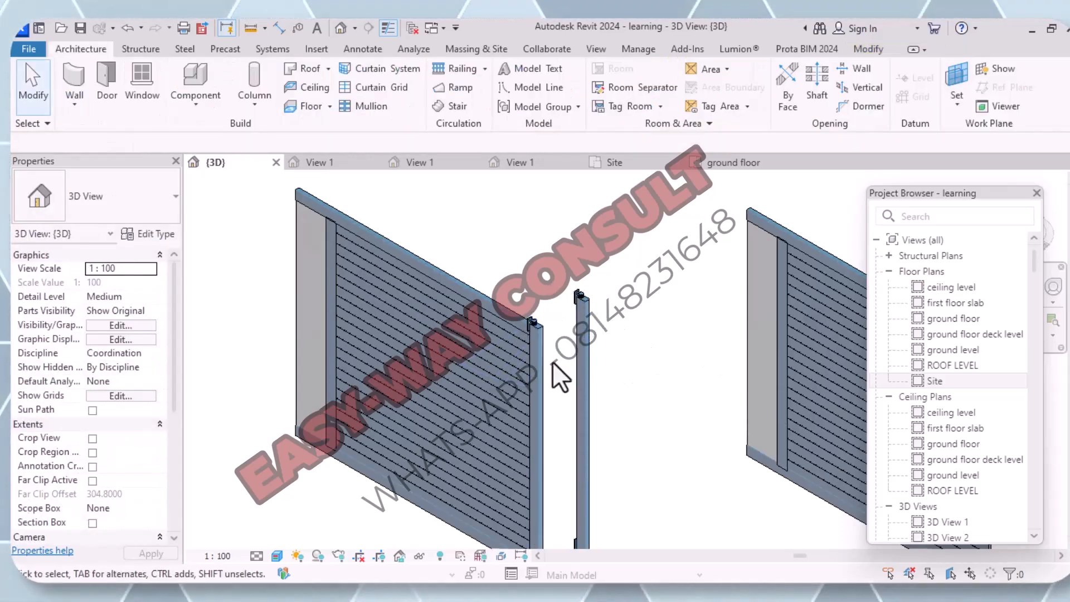
# Step: Examine where the gate posts and leaves stand relative to the site, and check the level of all four components
pyautogui.scroll(-5, 429, 382)
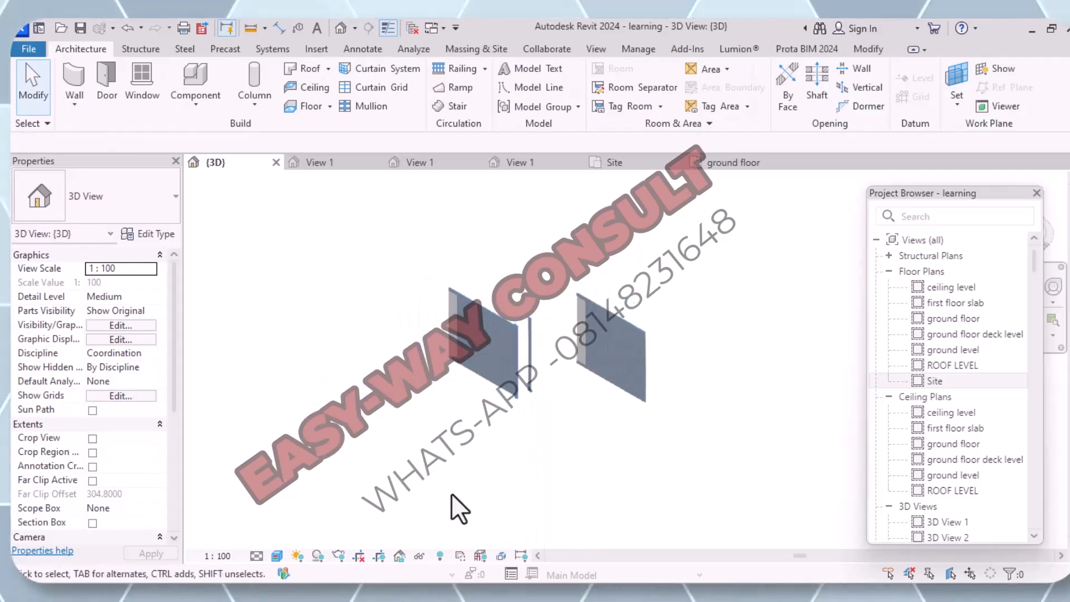
pyautogui.keyDown('shift'); pyautogui.moveTo(450, 481); pyautogui.dragTo(479, 487, button='middle'); pyautogui.keyUp('shift')
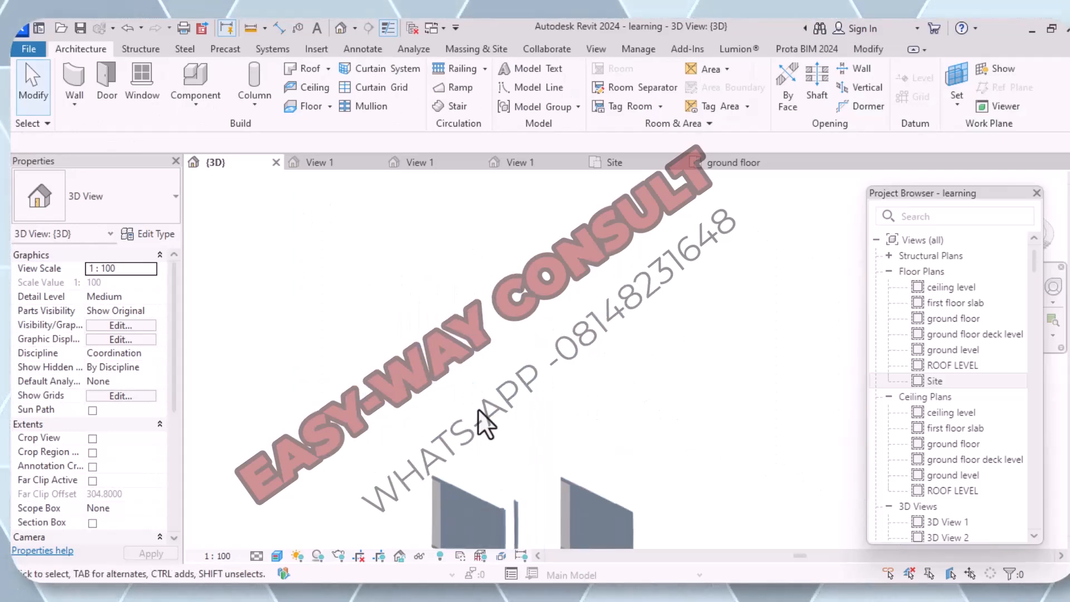
pyautogui.scroll(-3, 536, 363)
pyautogui.moveTo(539, 363); pyautogui.dragTo(570, 225, button='middle')
pyautogui.scroll(-6, 497, 372)
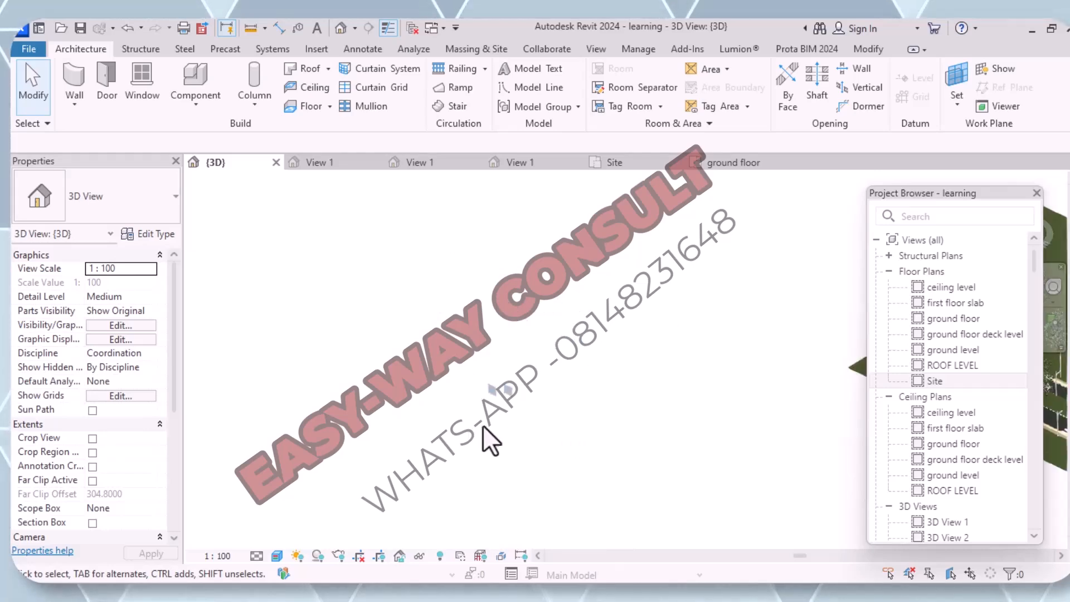
pyautogui.moveTo(578, 382); pyautogui.dragTo(390, 368, button='middle')
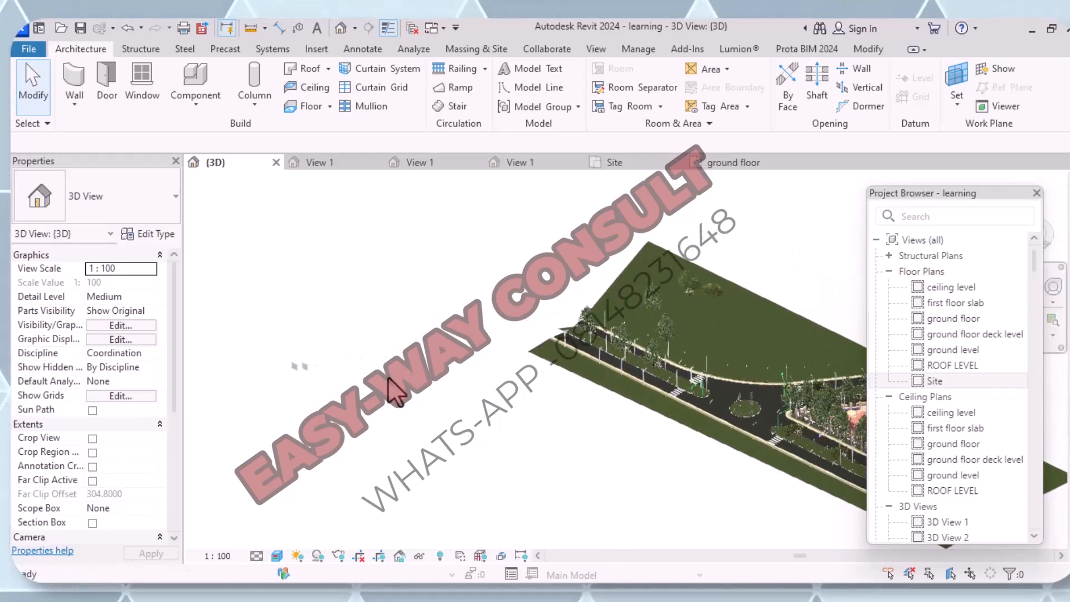
pyautogui.scroll(2, 332, 332)
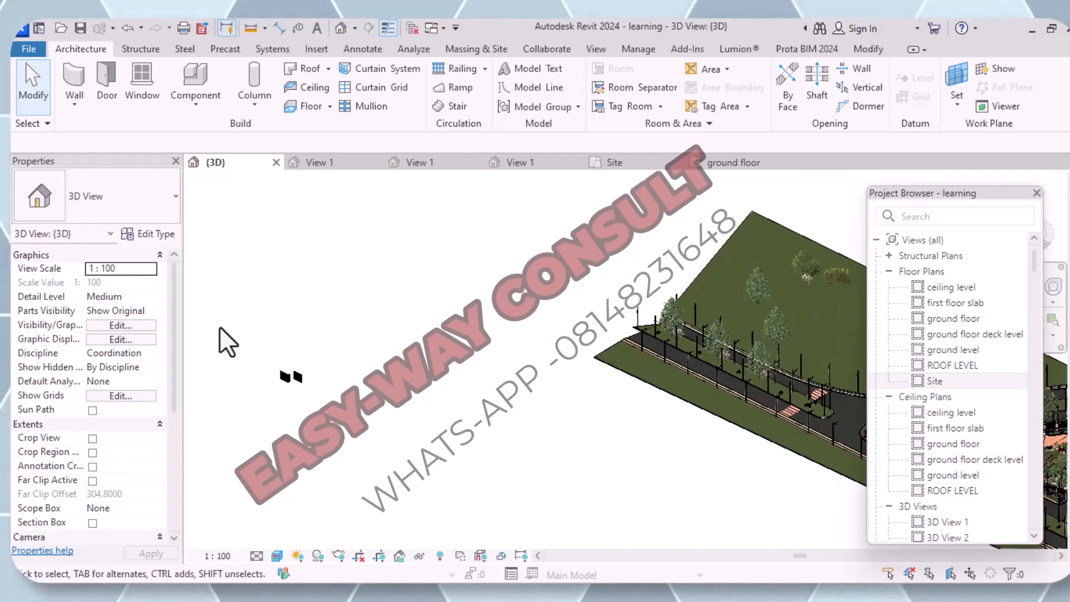
pyautogui.moveTo(222, 329); pyautogui.dragTo(354, 444)
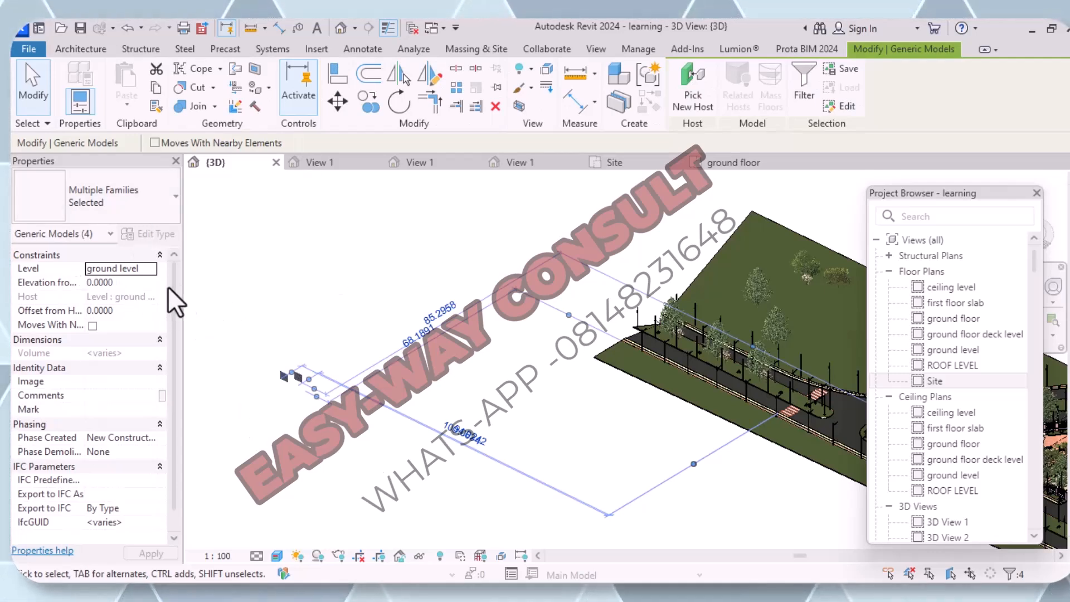
pyautogui.click(415, 282)
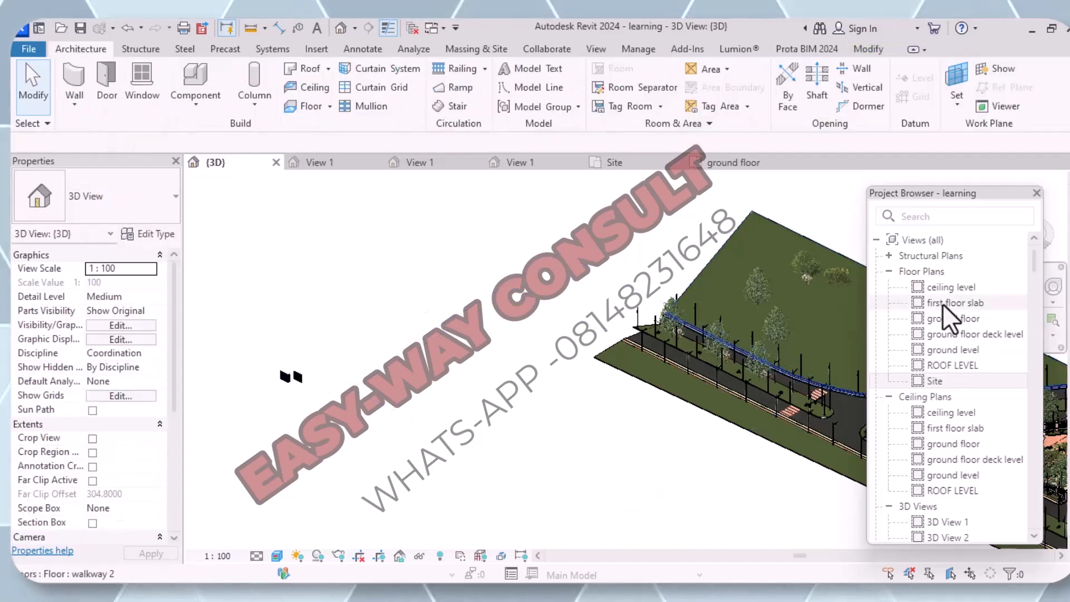
# Step: Open the ground floor plan and select the Frame-Cadre 2 post at the end of the Porte 2 leaf
pyautogui.click(939, 322)
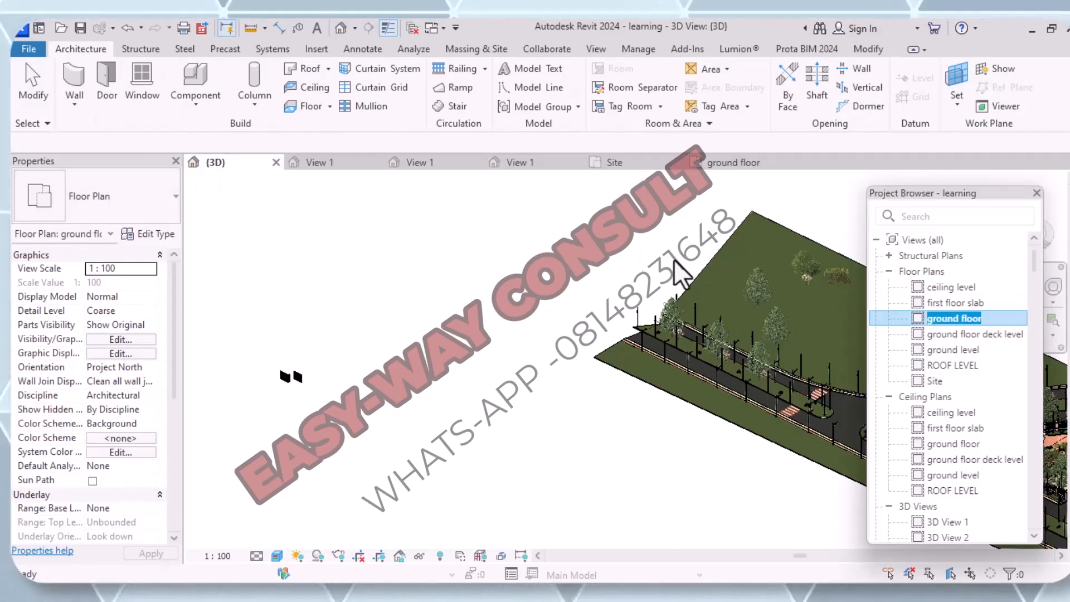
pyautogui.click(461, 229)
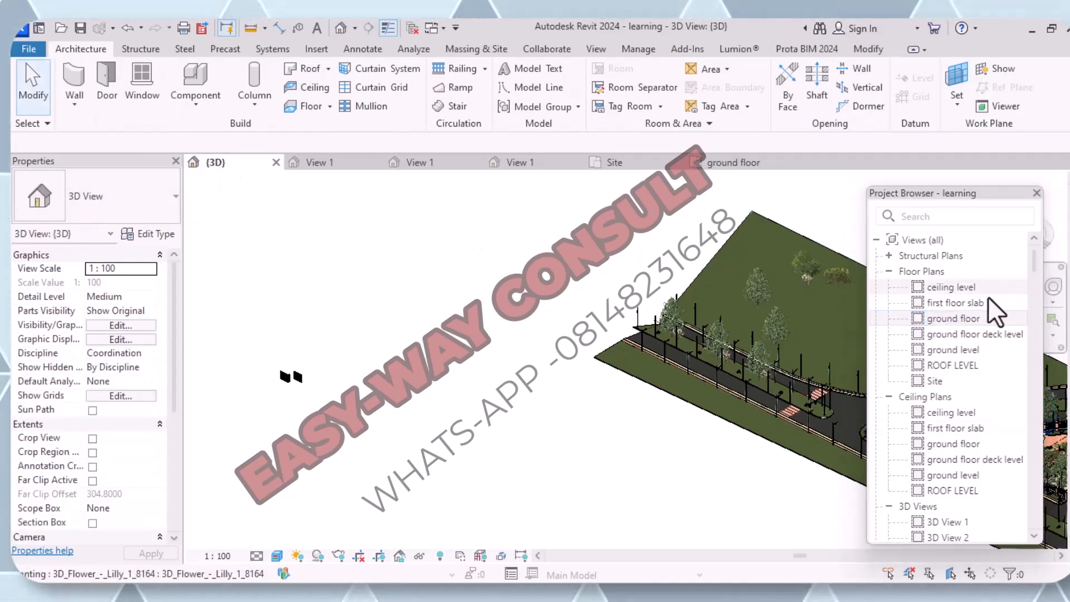
pyautogui.doubleClick(944, 321)
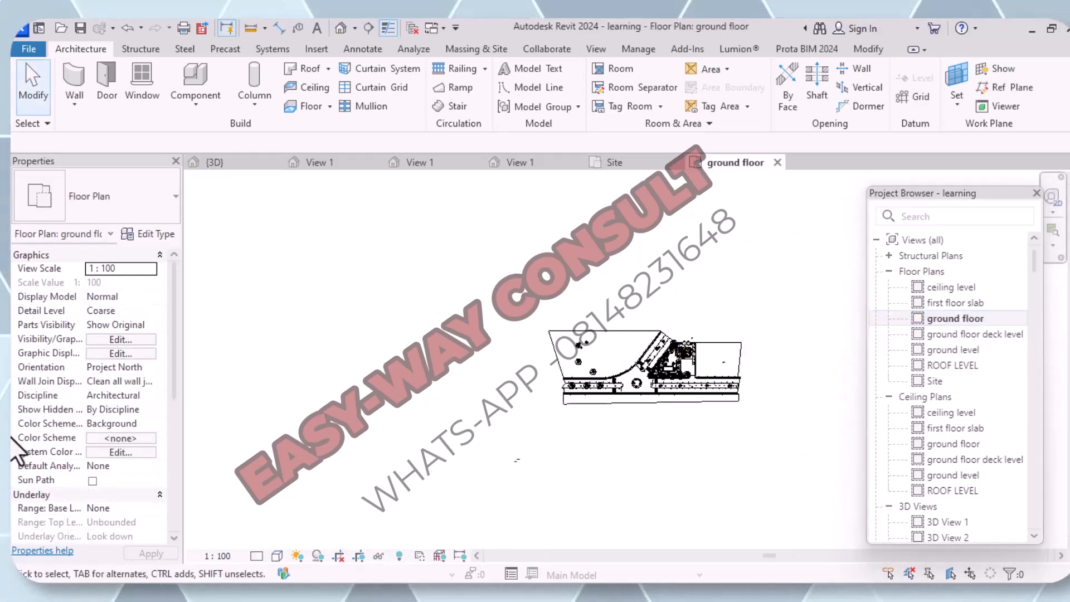
pyautogui.scroll(5, 514, 494)
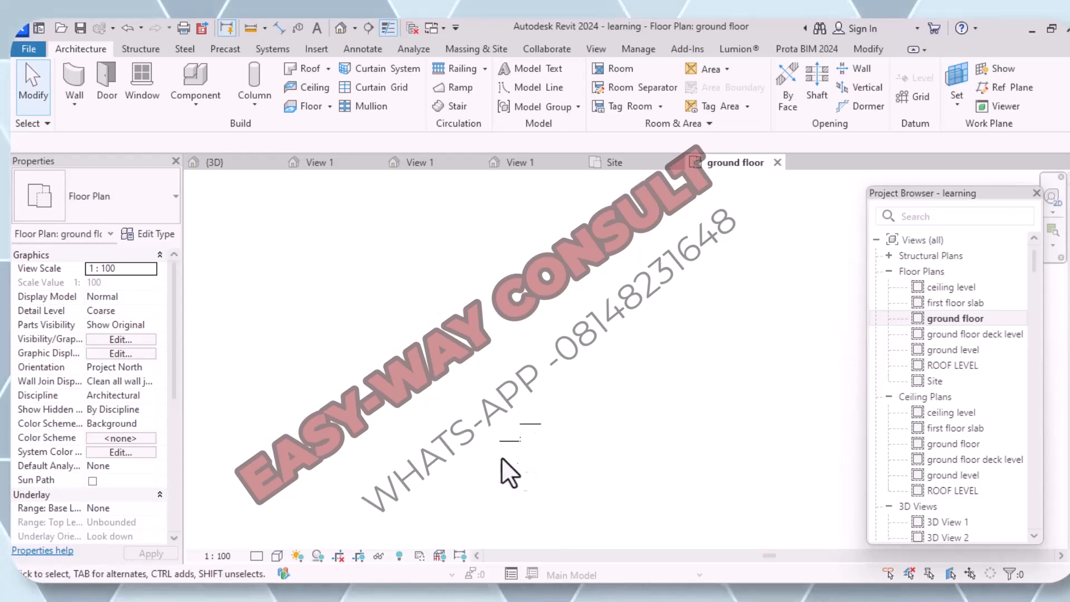
pyautogui.scroll(5, 514, 458)
pyautogui.scroll(5, 564, 443)
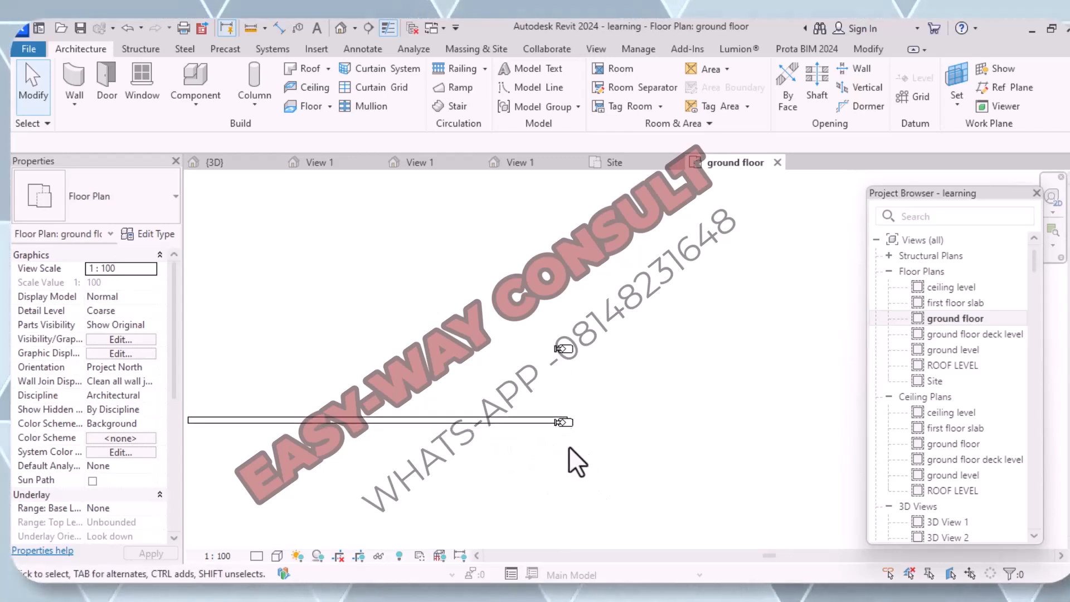
pyautogui.scroll(4, 557, 419)
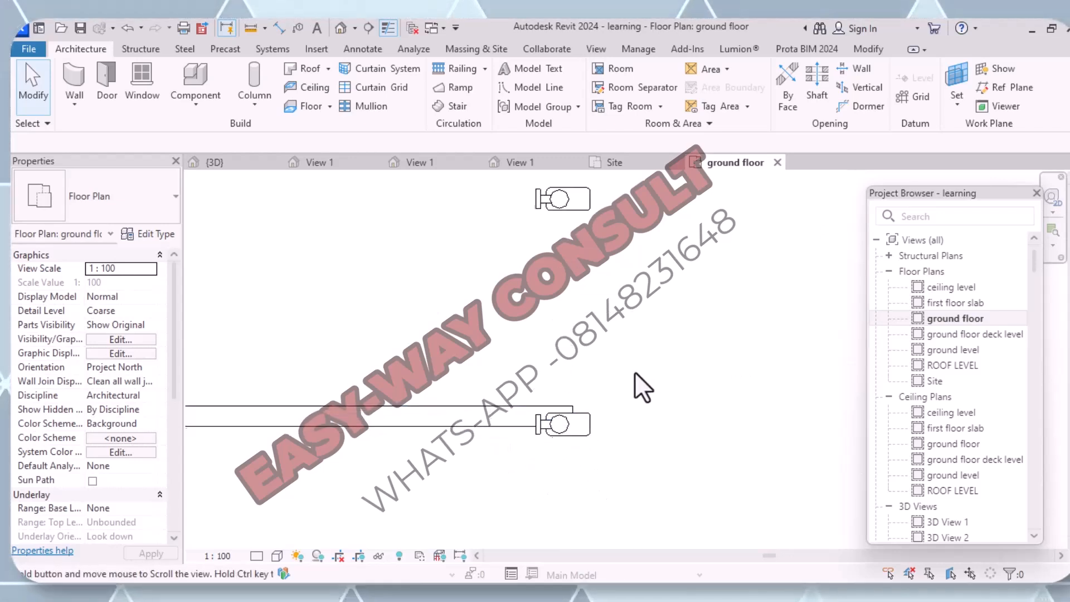
pyautogui.scroll(-3, 705, 409)
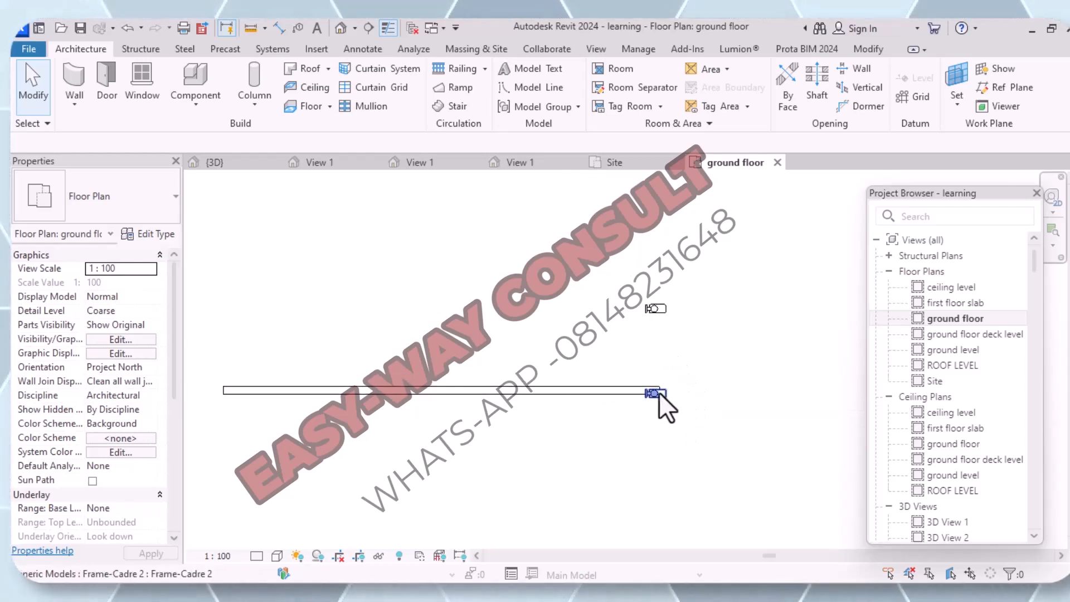
pyautogui.click(494, 391)
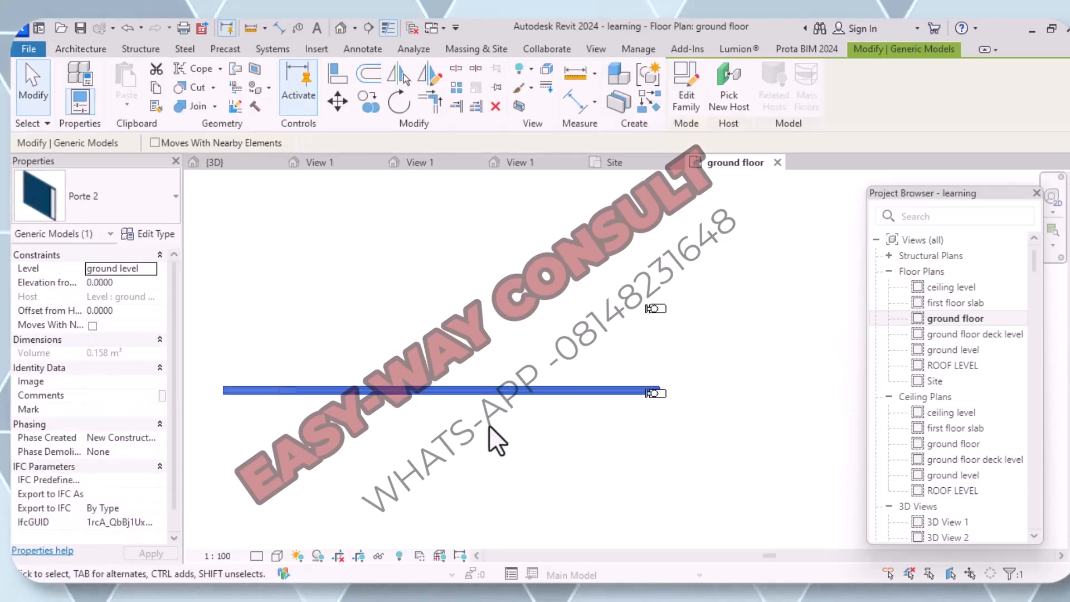
pyautogui.click(630, 432)
pyautogui.scroll(2, 657, 400)
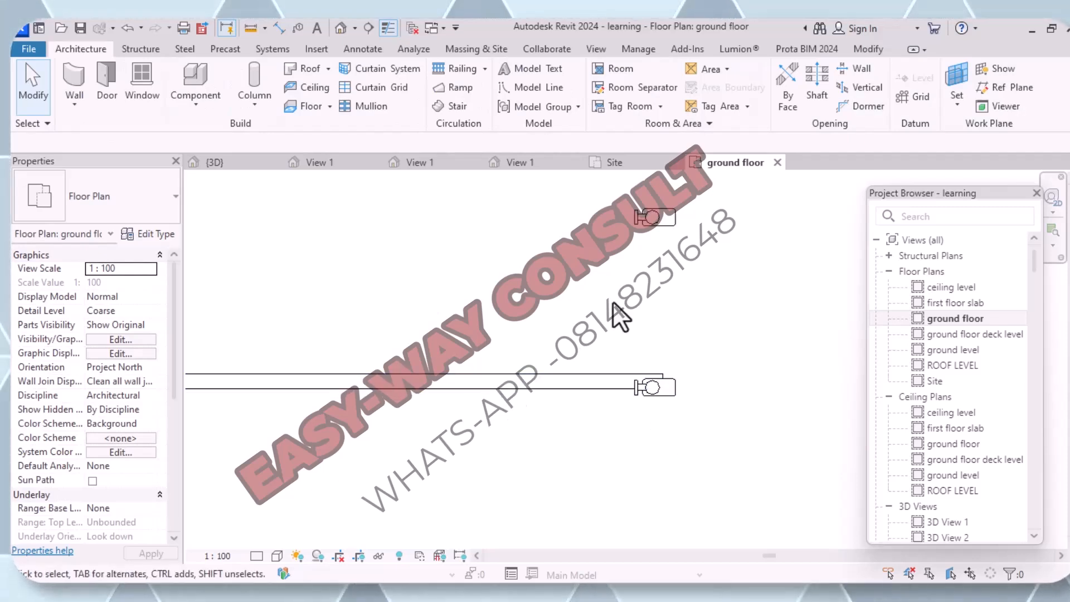
pyautogui.click(672, 394)
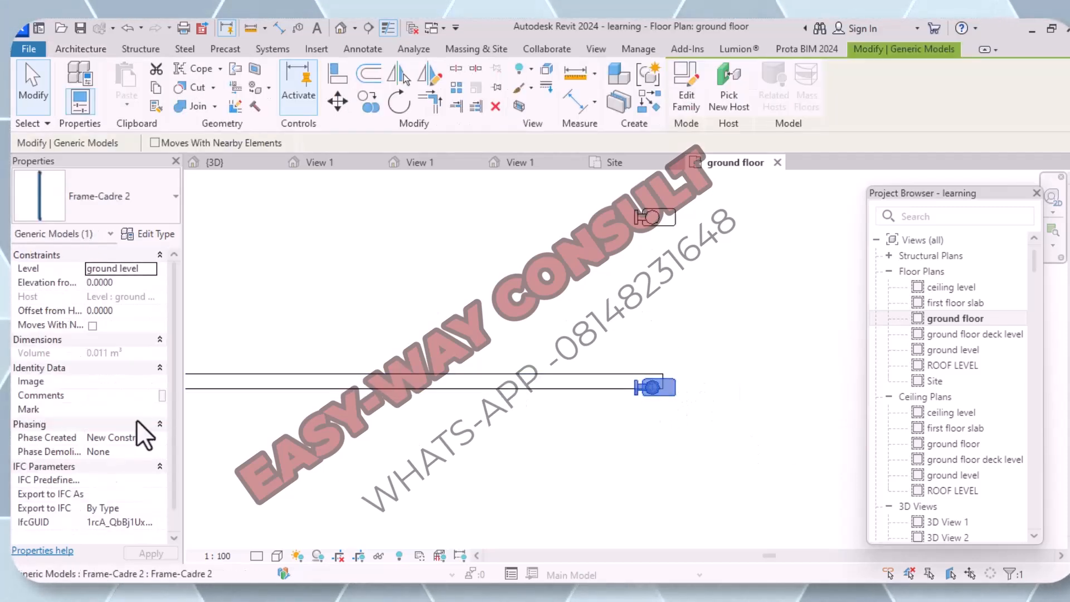
pyautogui.click(401, 102)
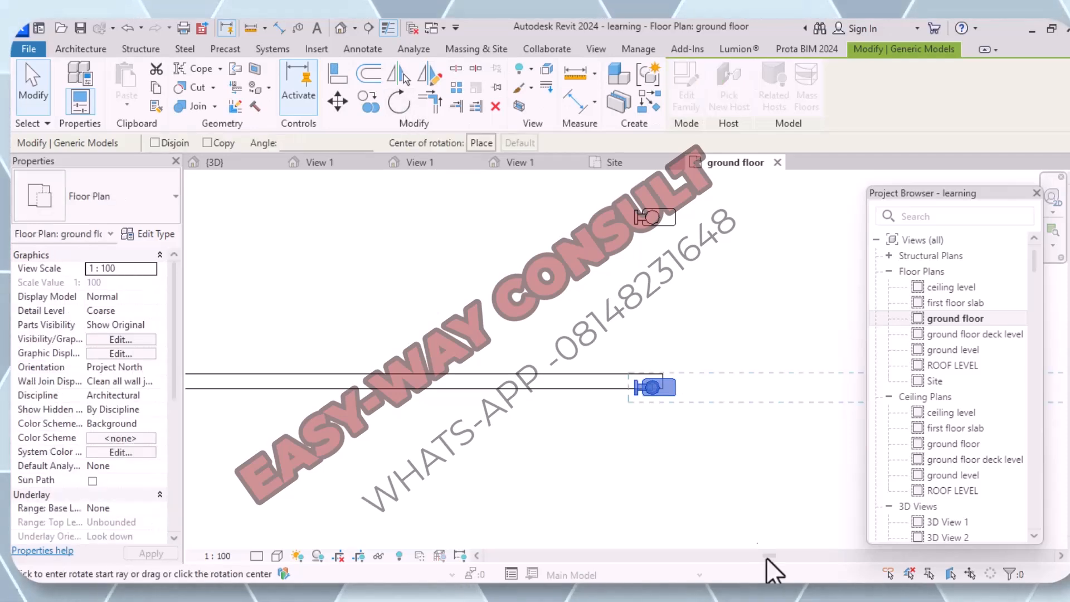
pyautogui.click(654, 386)
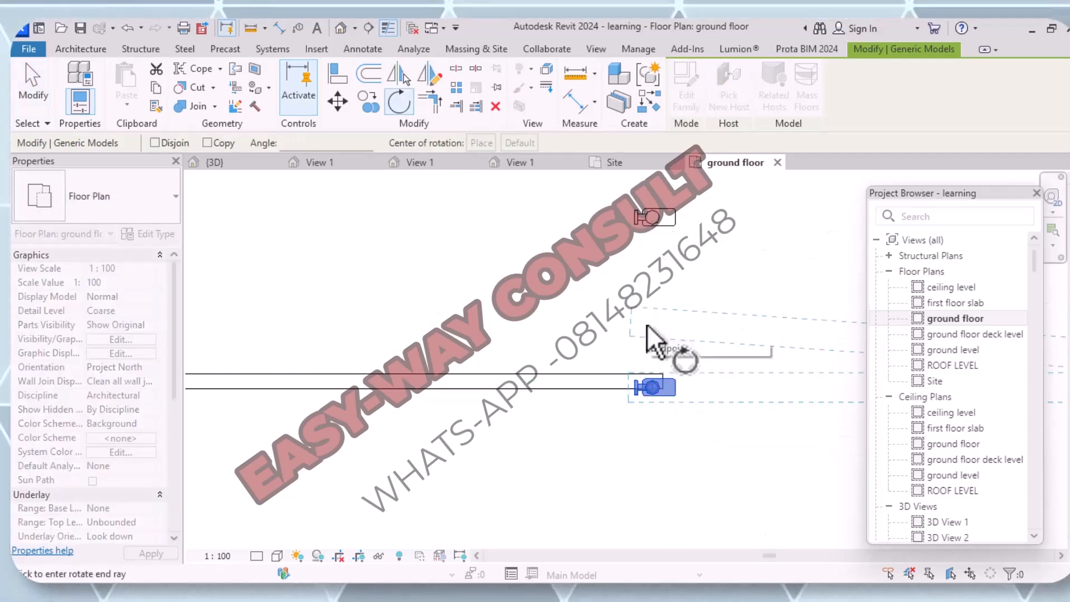
pyautogui.press('Escape')
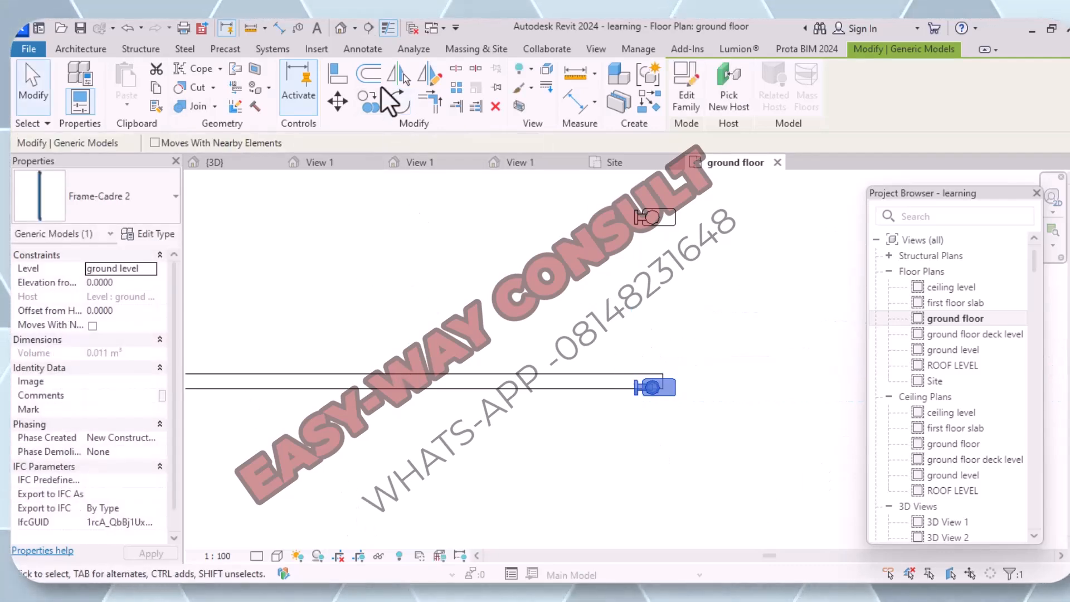
# Step: Rotate the selected Frame-Cadre 2 post 180° about its default rotation center
pyautogui.click(398, 104)
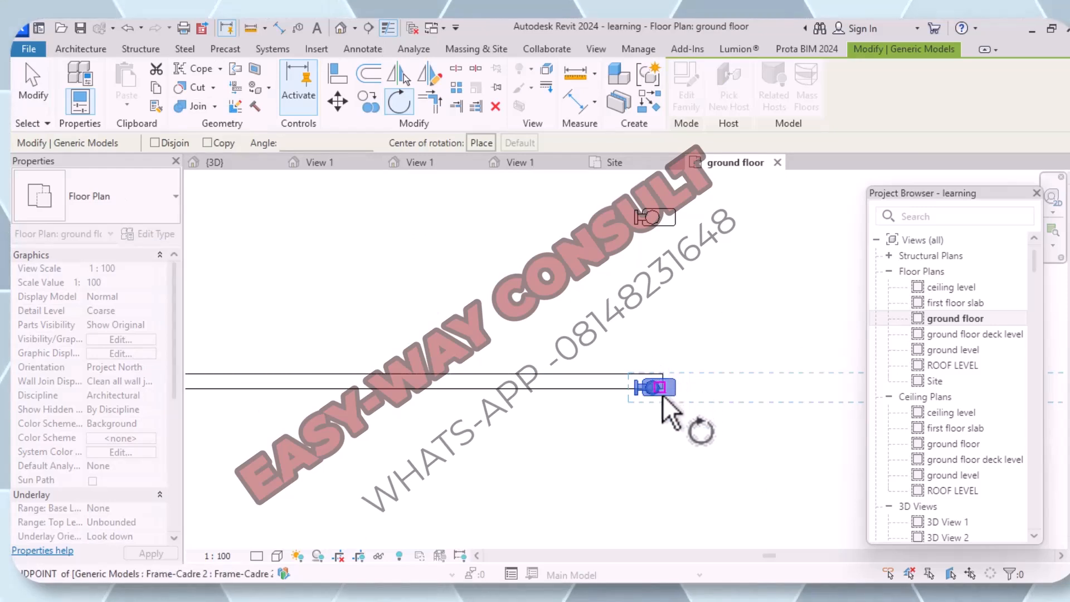
pyautogui.scroll(-2, 597, 335)
pyautogui.moveTo(597, 335); pyautogui.dragTo(490, 337, button='middle')
pyautogui.scroll(-3, 545, 345)
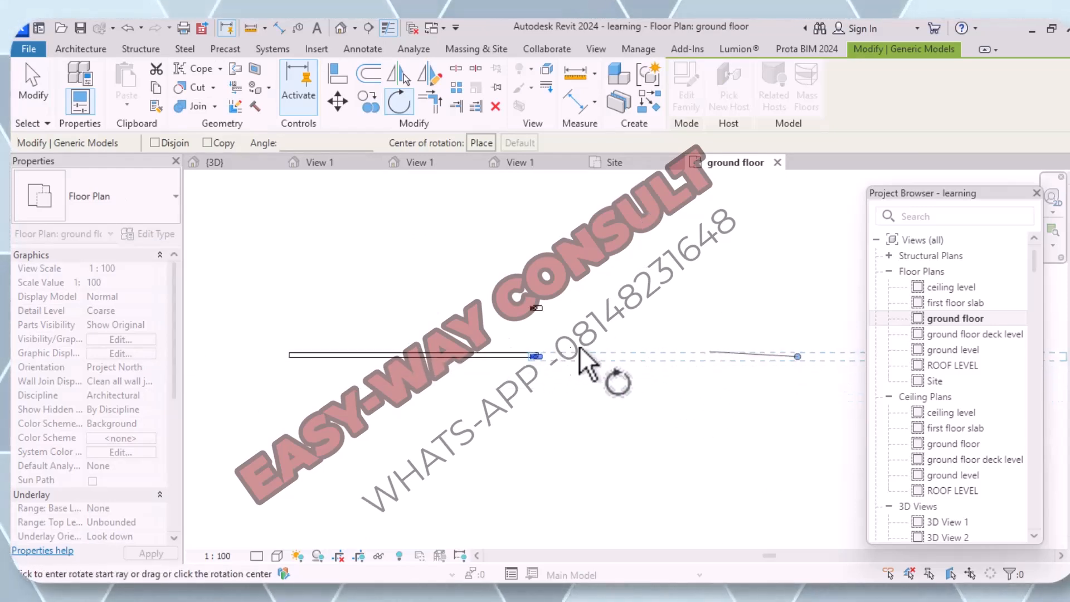
pyautogui.moveTo(747, 349); pyautogui.dragTo(223, 323, button='middle')
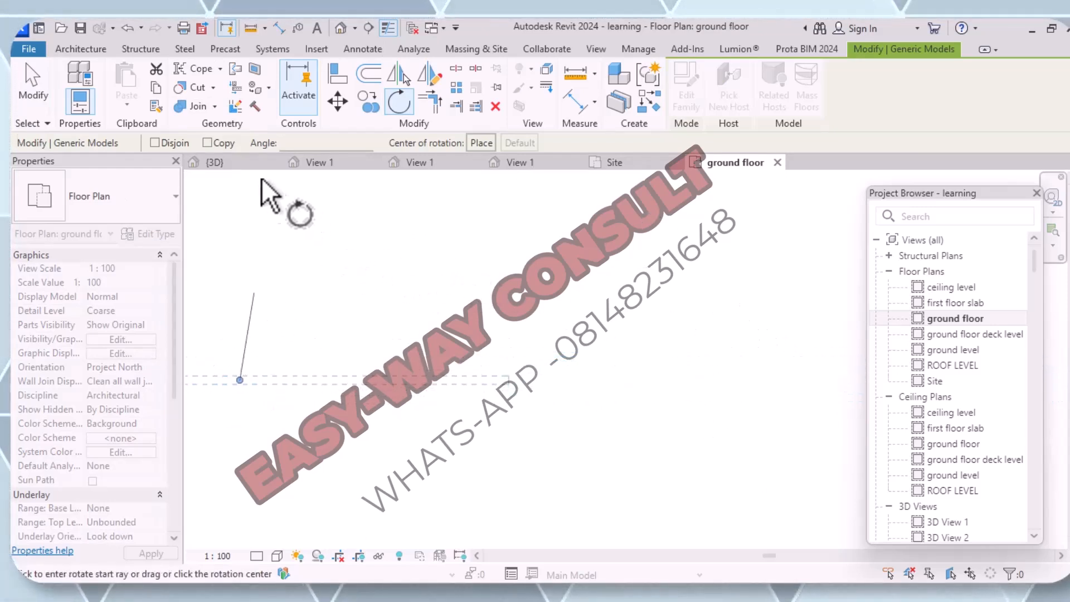
pyautogui.click(239, 199)
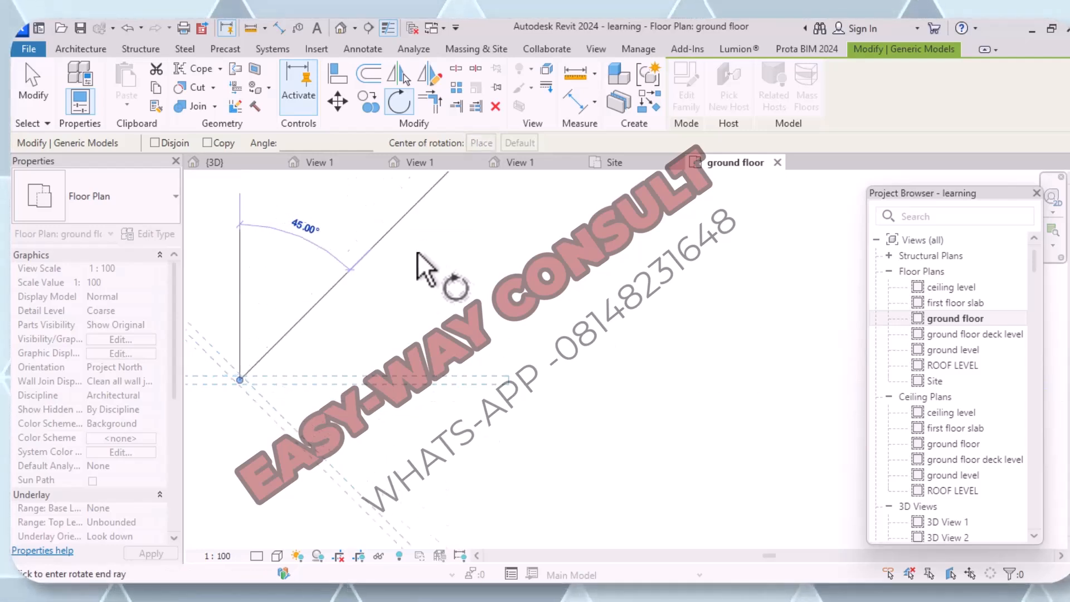
pyautogui.click(240, 529)
pyautogui.scroll(-2, 519, 385)
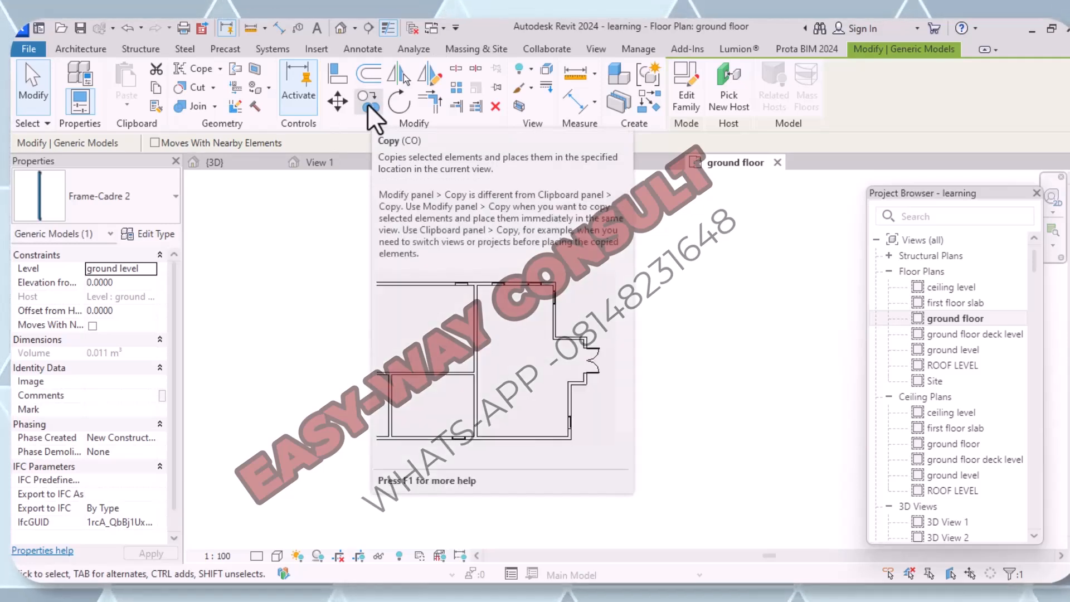
# Step: Copy the rotated Frame-Cadre 2 post from its flat side edge onto the end of the adjacent Porte 2 leaf
pyautogui.click(367, 104)
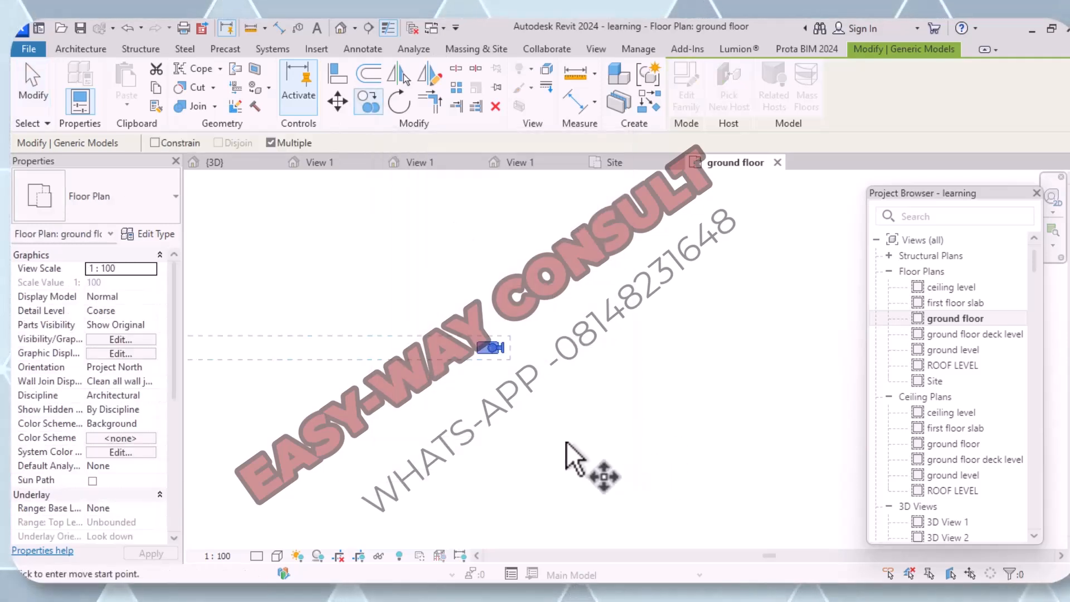
pyautogui.click(477, 350)
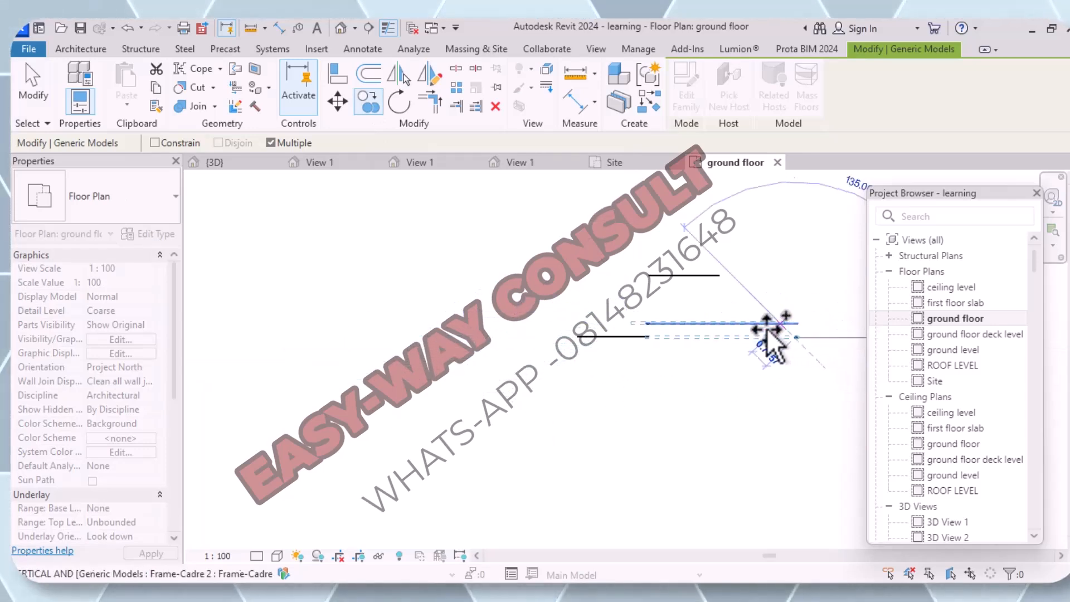
pyautogui.scroll(5, 658, 331)
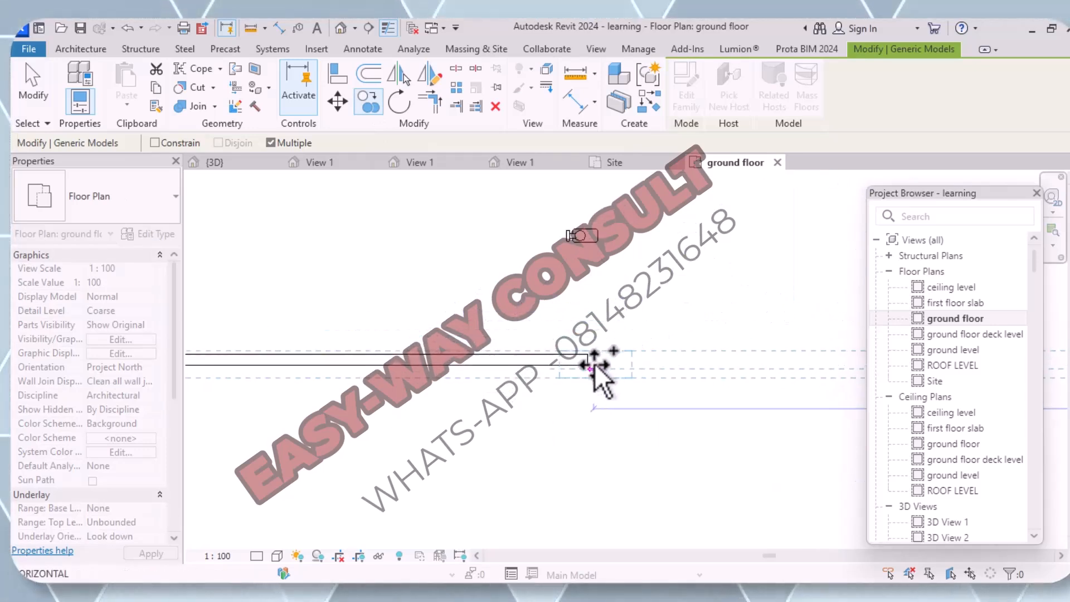
pyautogui.scroll(3, 599, 363)
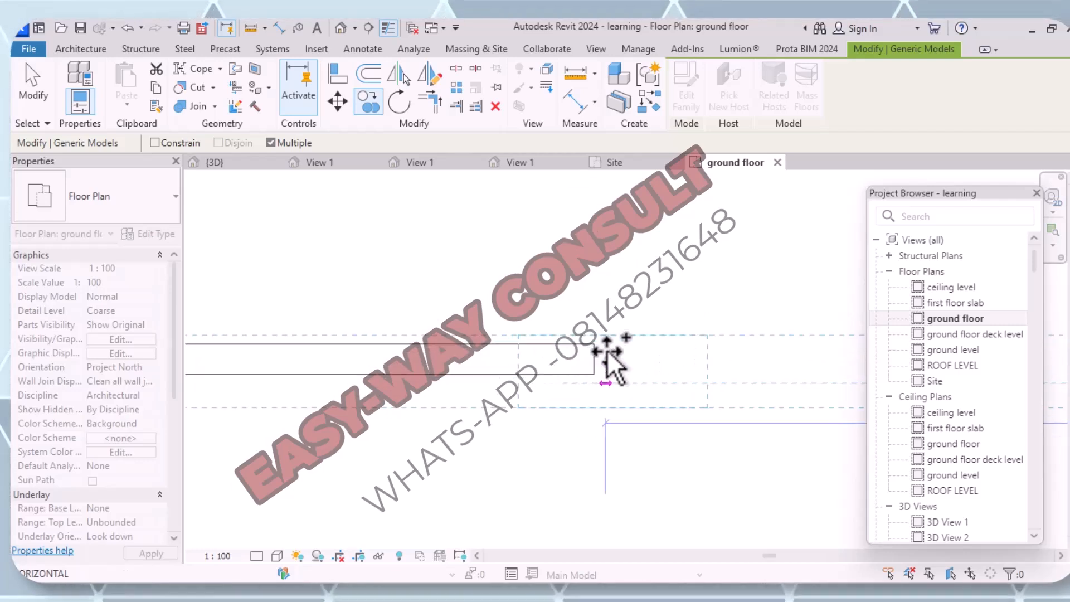
pyautogui.scroll(2, 603, 368)
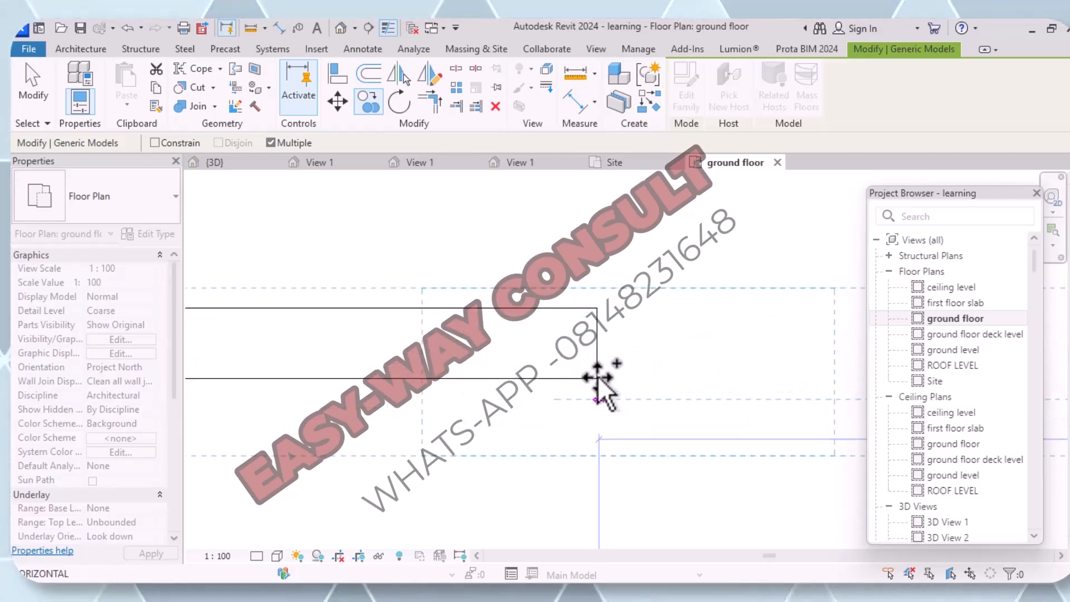
pyautogui.click(602, 306)
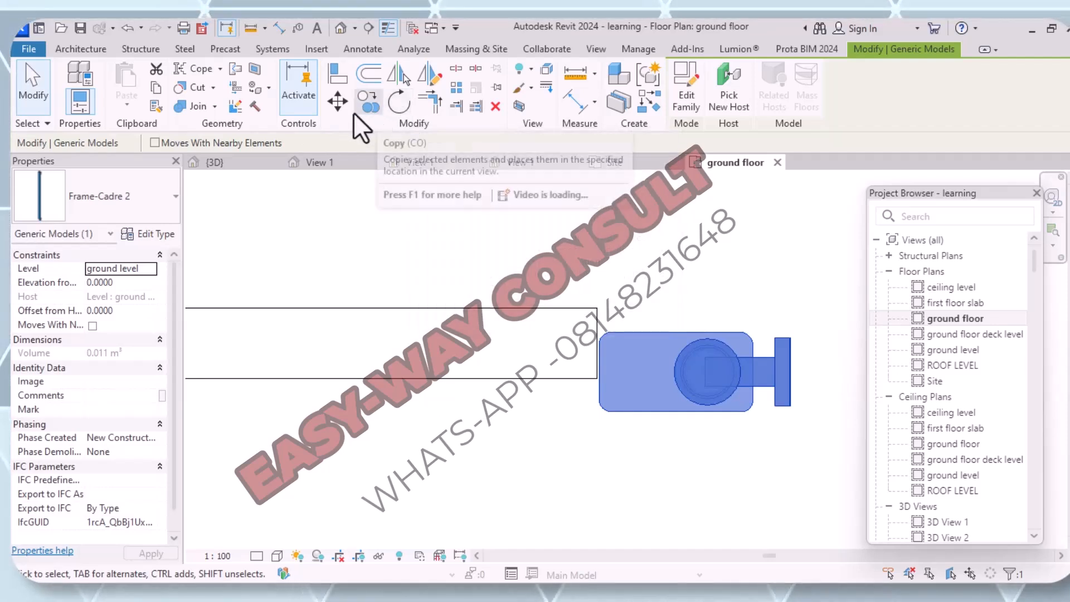
# Step: Move the copied post from the centre of its round pivot to the midpoint of the Porte 2 leaf's end edge
pyautogui.click(368, 102)
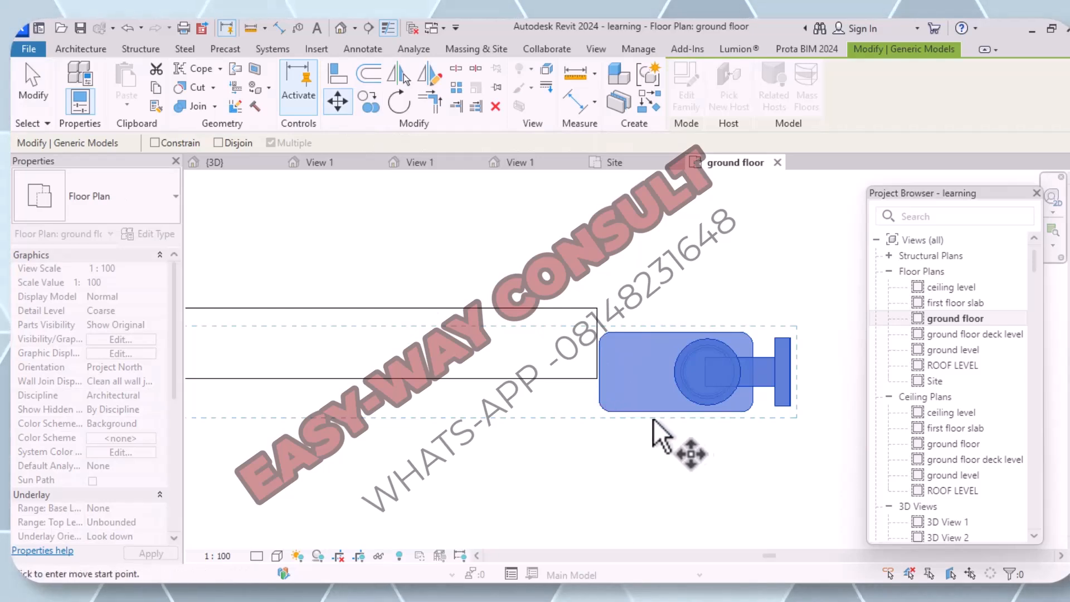
pyautogui.click(707, 371)
pyautogui.click(598, 344)
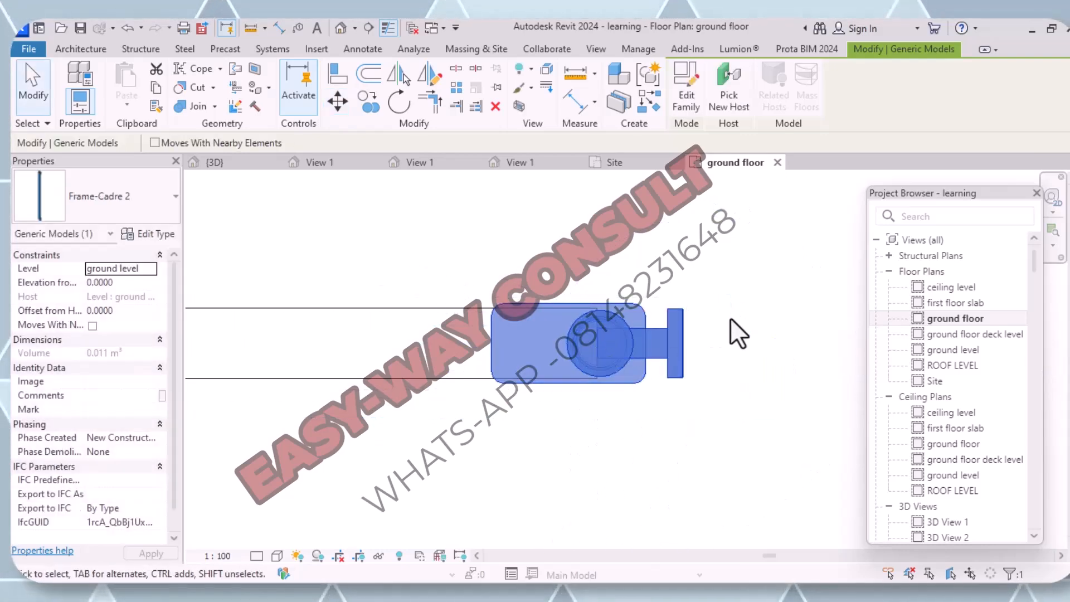
pyautogui.press('Escape')
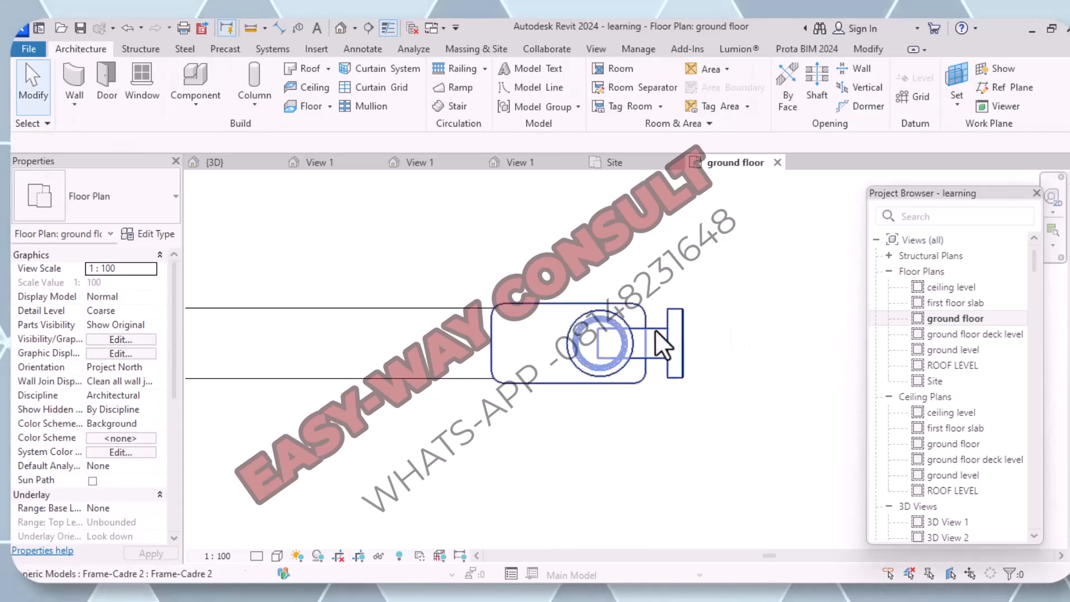
# Step: Examine in the 3D view how the copied Frame-Cadre 2 post meets the leaf at its upper and lower ends
pyautogui.click(339, 28)
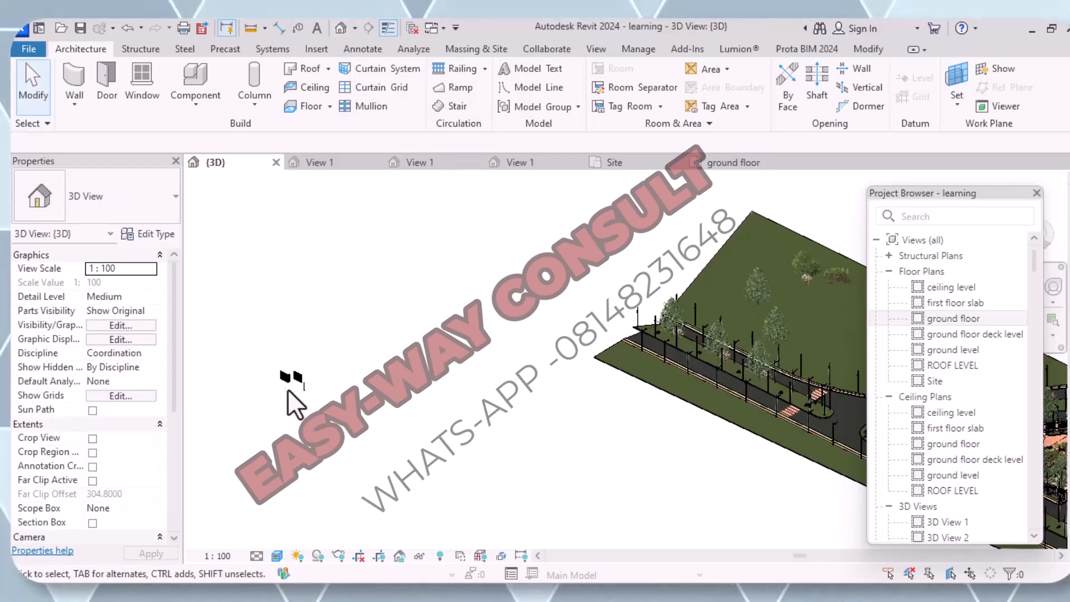
pyautogui.scroll(5, 298, 391)
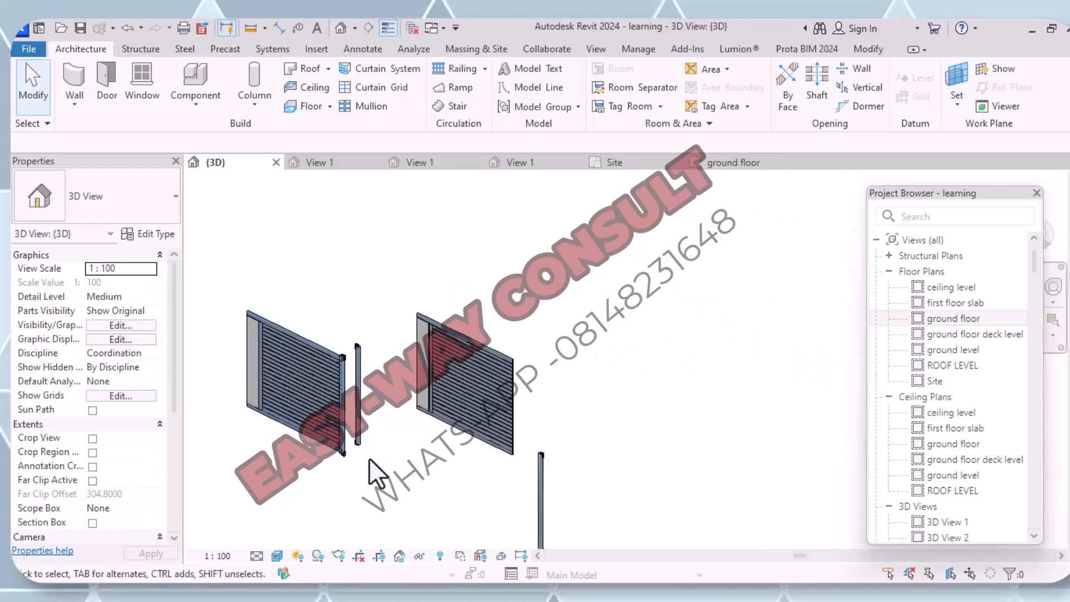
pyautogui.scroll(5, 385, 401)
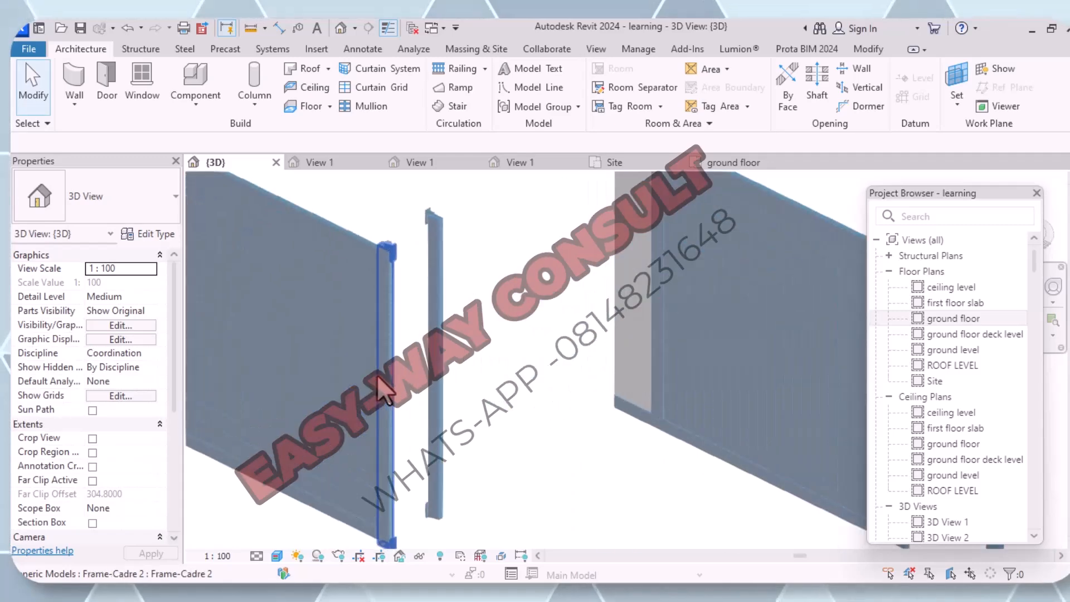
pyautogui.scroll(-5, 376, 403)
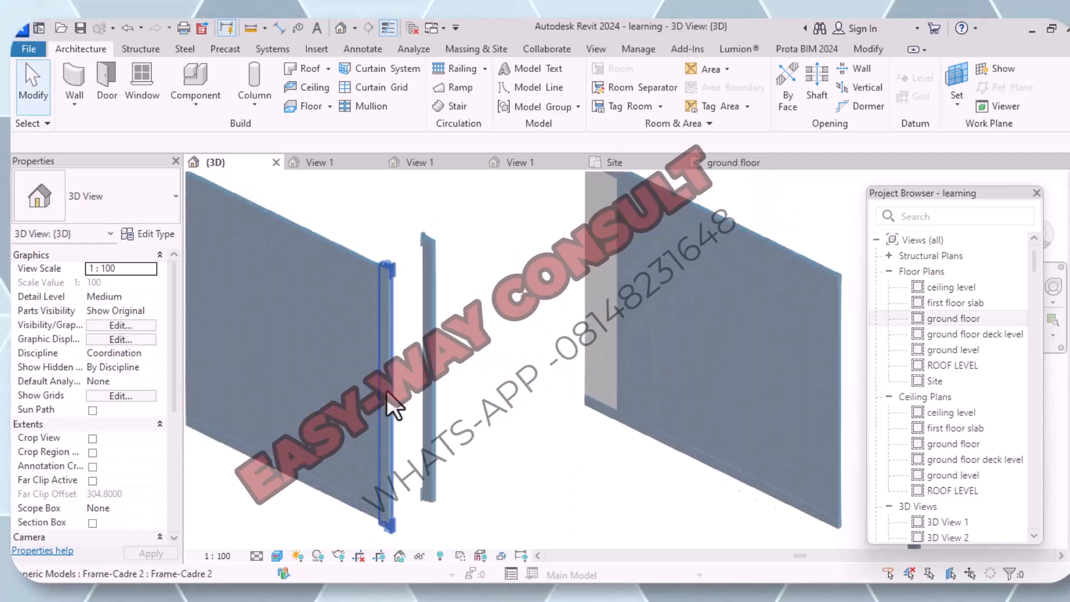
pyautogui.scroll(-2, 376, 403)
pyautogui.keyDown('shift'); pyautogui.moveTo(363, 504); pyautogui.dragTo(440, 367, button='middle'); pyautogui.keyUp('shift')
pyautogui.scroll(-1, 433, 355)
pyautogui.scroll(5, 385, 264)
pyautogui.moveTo(203, 434)
pyautogui.keyDown('shift'); pyautogui.mouseDown(button='middle')
pyautogui.moveTo(198, 426)
pyautogui.moveTo(209, 426)
pyautogui.mouseUp(button='middle'); pyautogui.keyUp('shift')
pyautogui.scroll(-4, 721, 286)
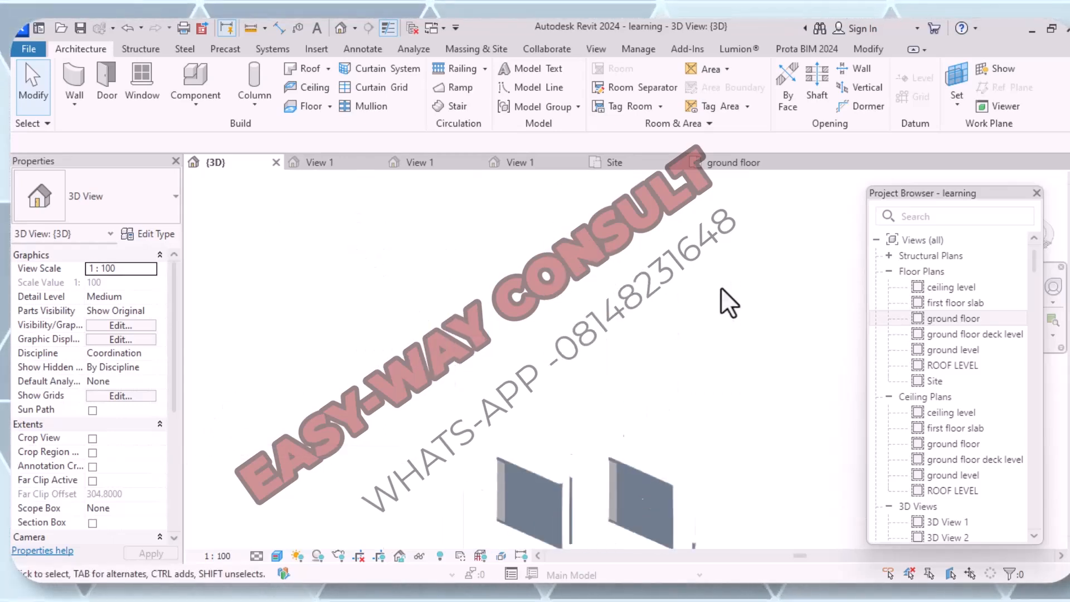
pyautogui.scroll(5, 504, 506)
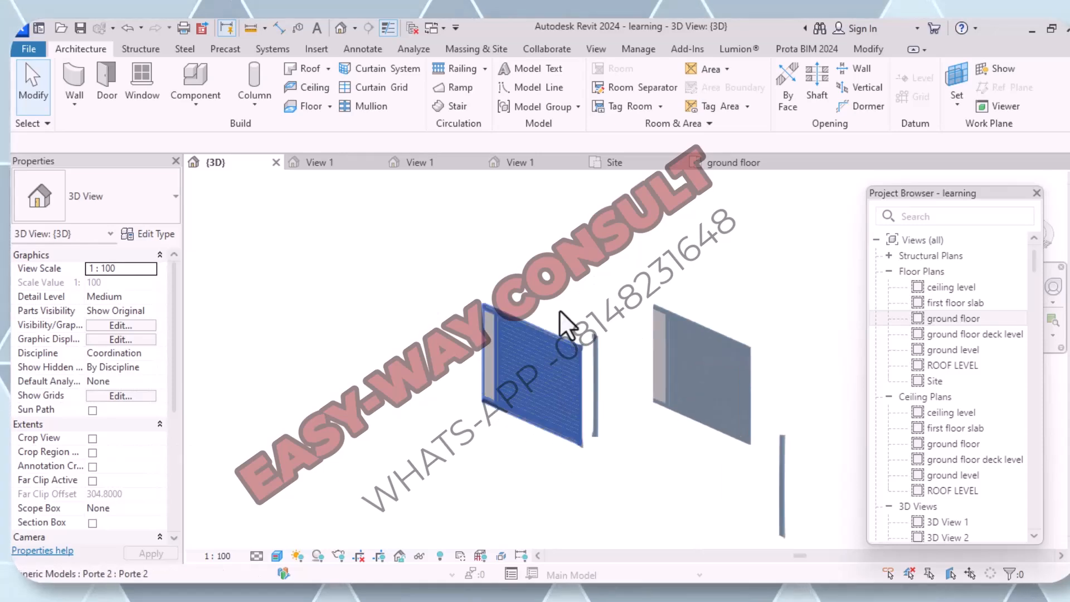
pyautogui.scroll(5, 546, 467)
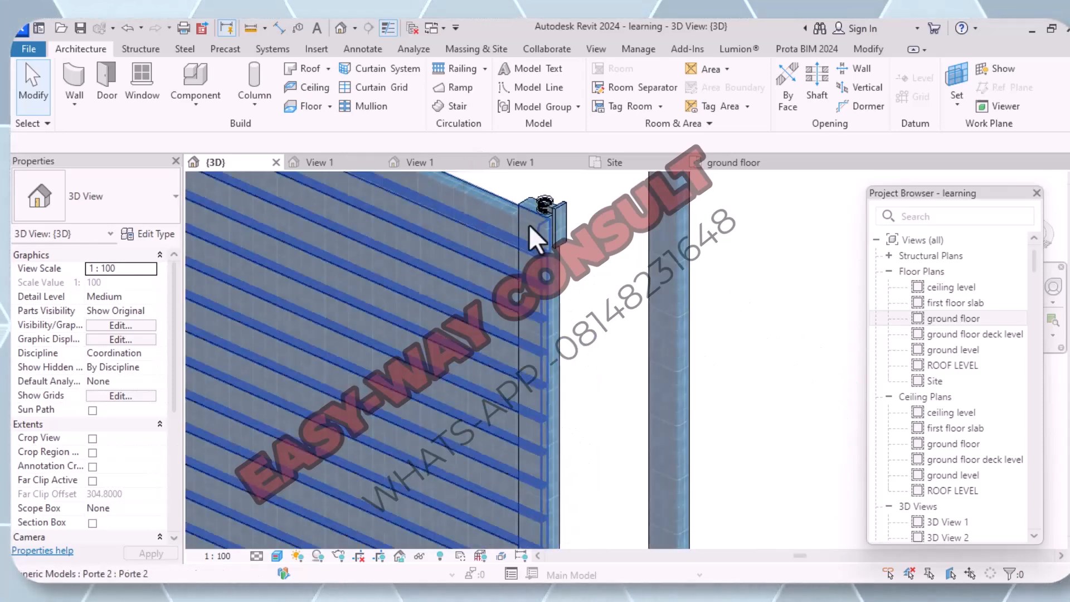
pyautogui.scroll(-3, 559, 224)
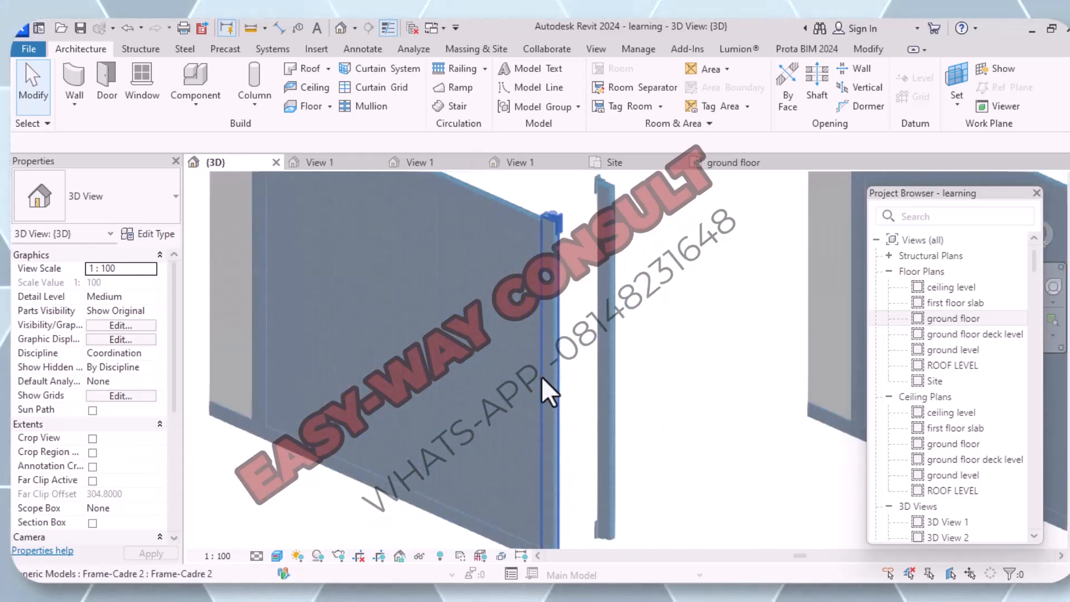
pyautogui.moveTo(543, 376); pyautogui.dragTo(525, 226, button='middle')
pyautogui.scroll(3, 550, 384)
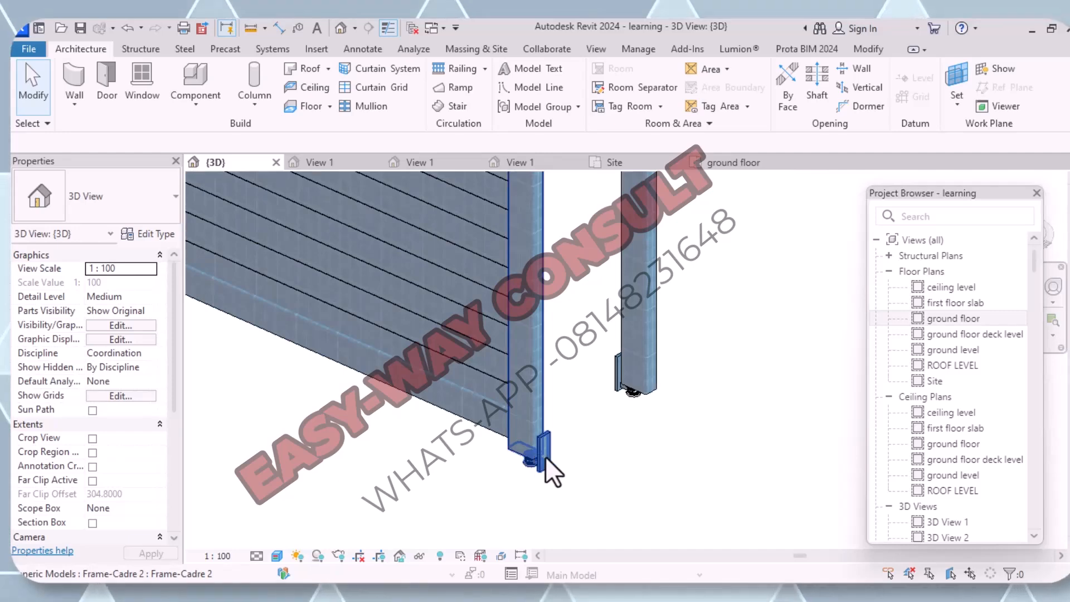
pyautogui.scroll(-3, 550, 473)
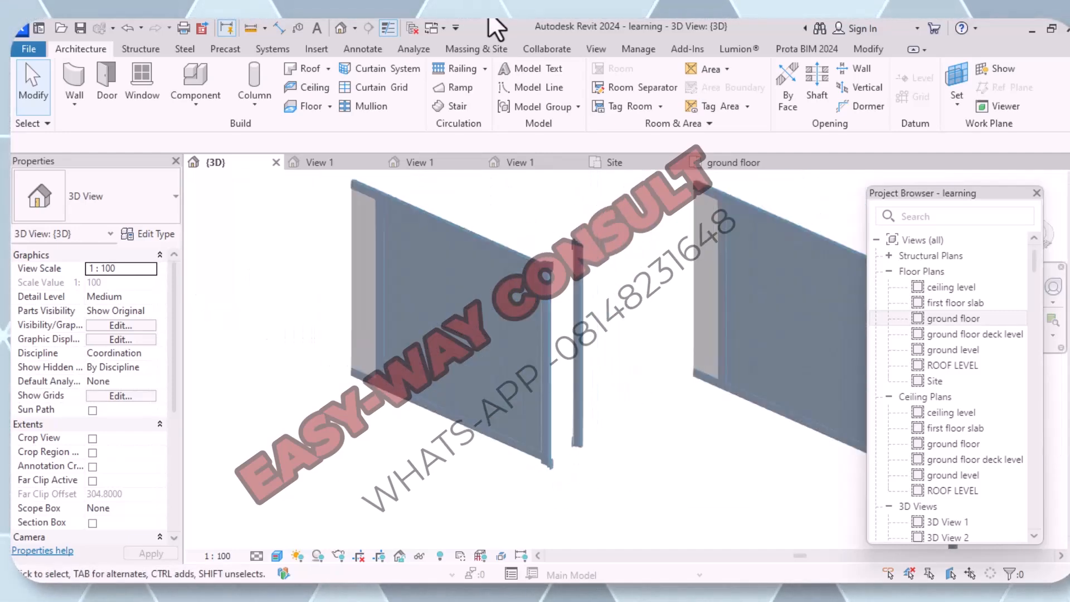
pyautogui.scroll(2, 552, 245)
pyautogui.scroll(3, 557, 283)
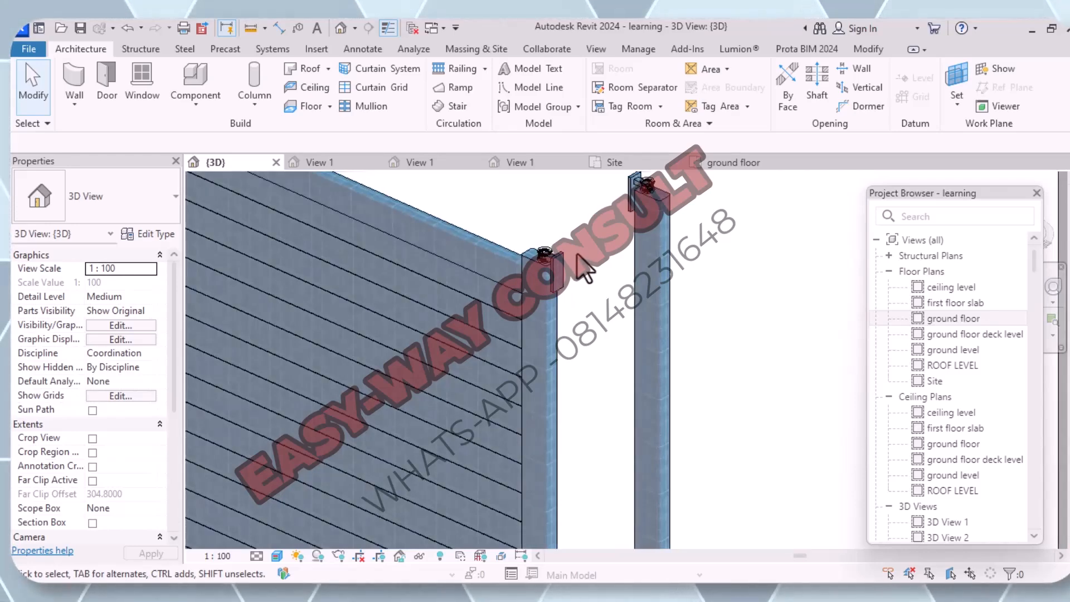
pyautogui.scroll(-4, 577, 273)
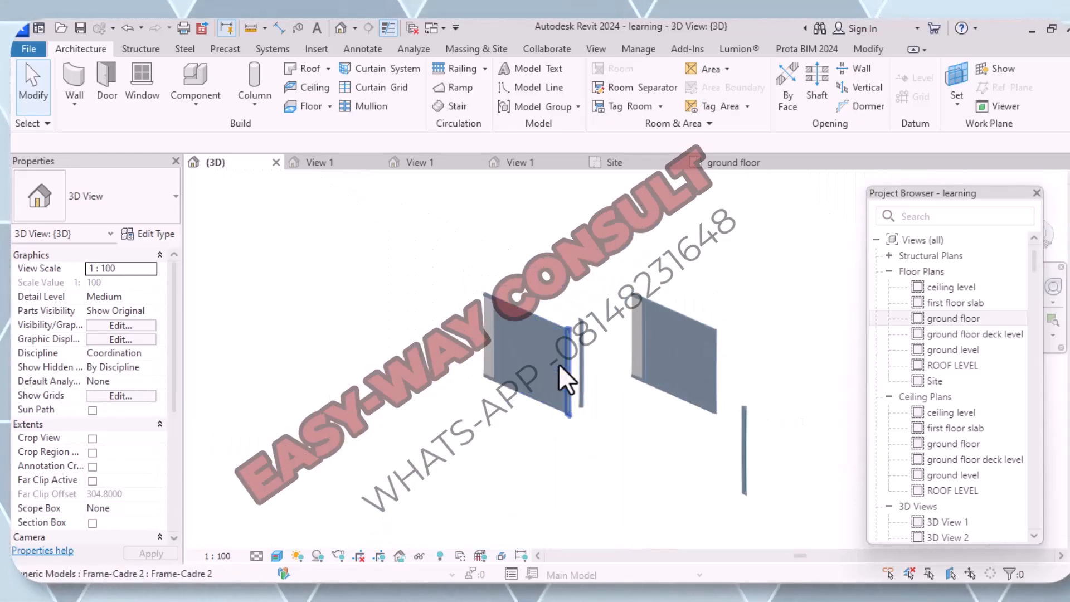
pyautogui.click(557, 362)
pyautogui.click(717, 436)
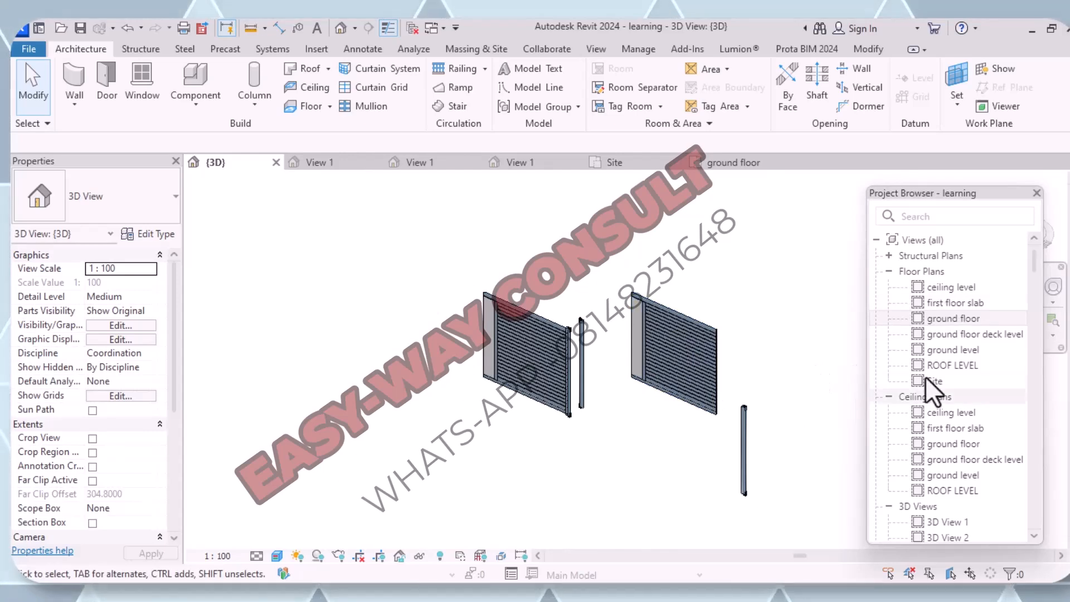
# Step: In the ground floor plan, nudge the copied Frame-Cadre 2 post outward until its edge sits flush against the leaf's end
pyautogui.doubleClick(948, 319)
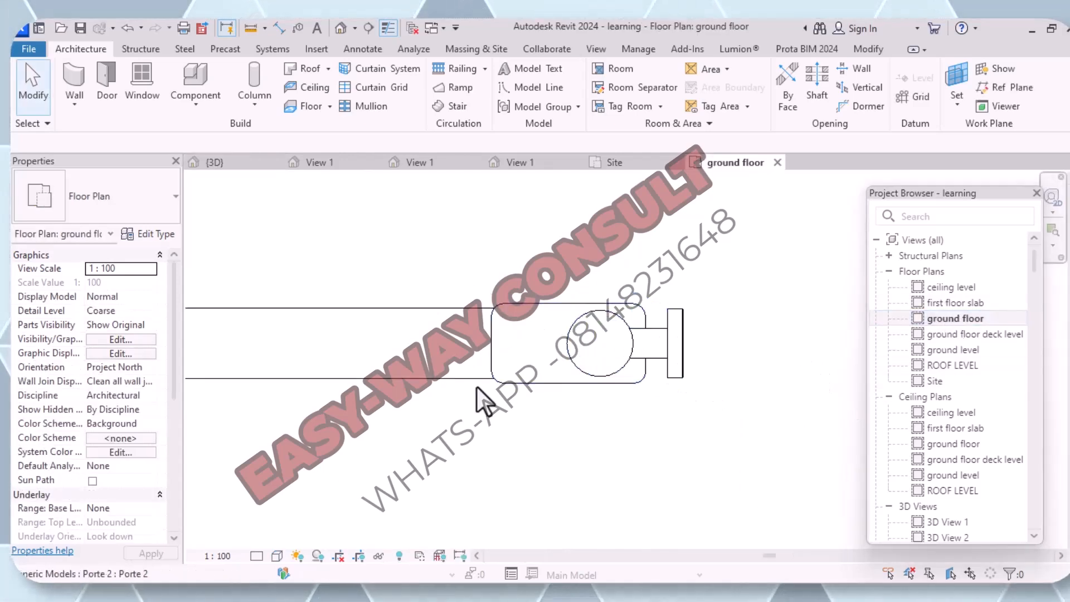
pyautogui.click(555, 382)
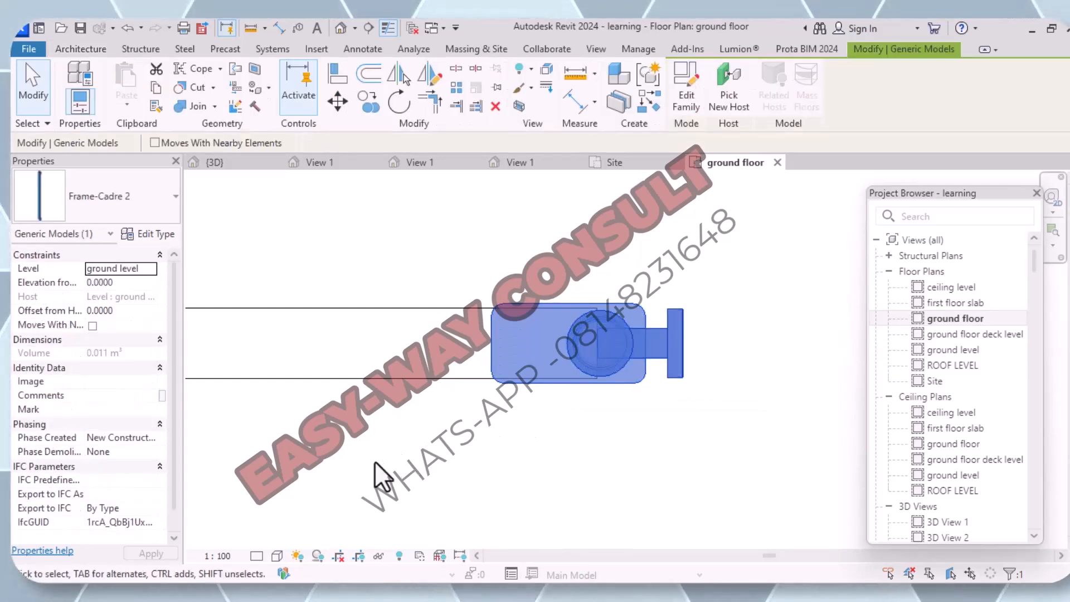
pyautogui.press('Right')
pyautogui.press('Right')
pyautogui.press('Right')
pyautogui.press('Right')
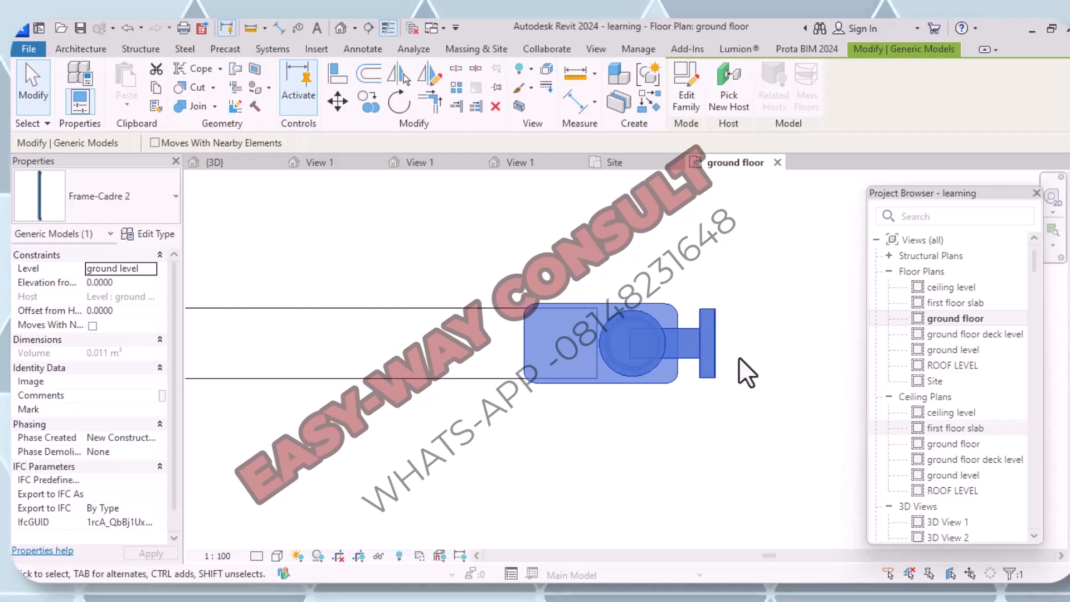
pyautogui.press('Right')
pyautogui.press('Right')
pyautogui.press('Right')
pyautogui.press('Right')
pyautogui.press('Right')
pyautogui.press('Right')
pyautogui.press('Right')
pyautogui.press('Right')
pyautogui.press('Right')
pyautogui.press('Right')
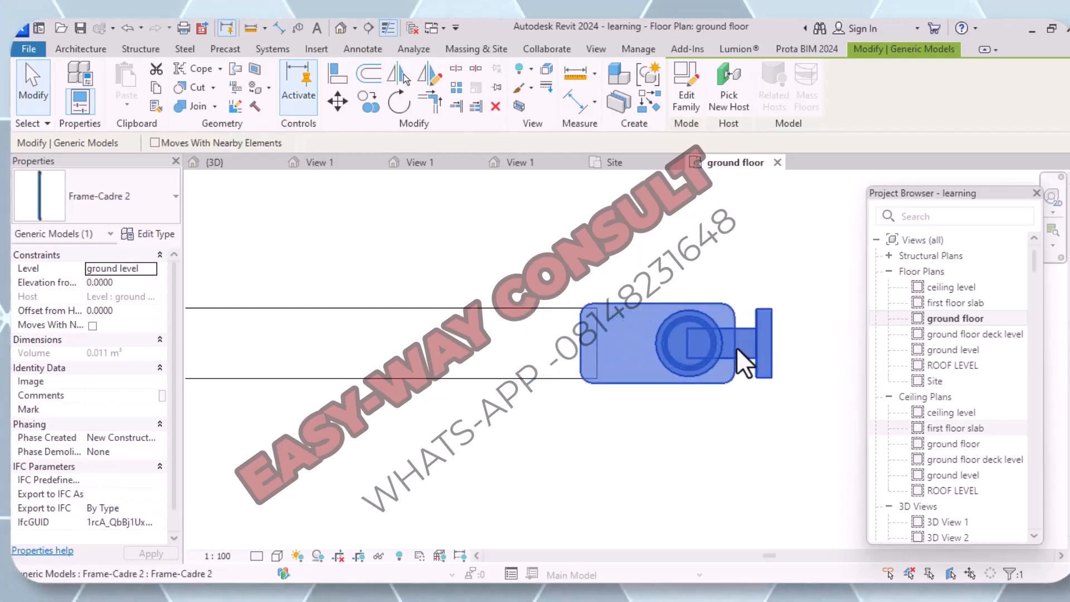
pyautogui.press('Right')
pyautogui.press('Right')
pyautogui.press('Right')
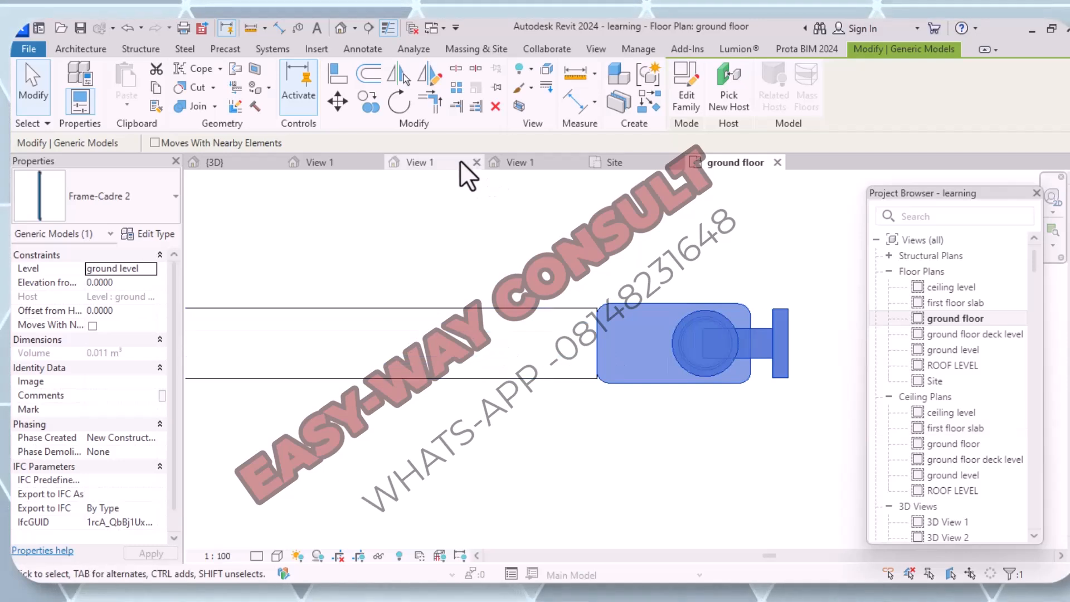
pyautogui.press('Escape')
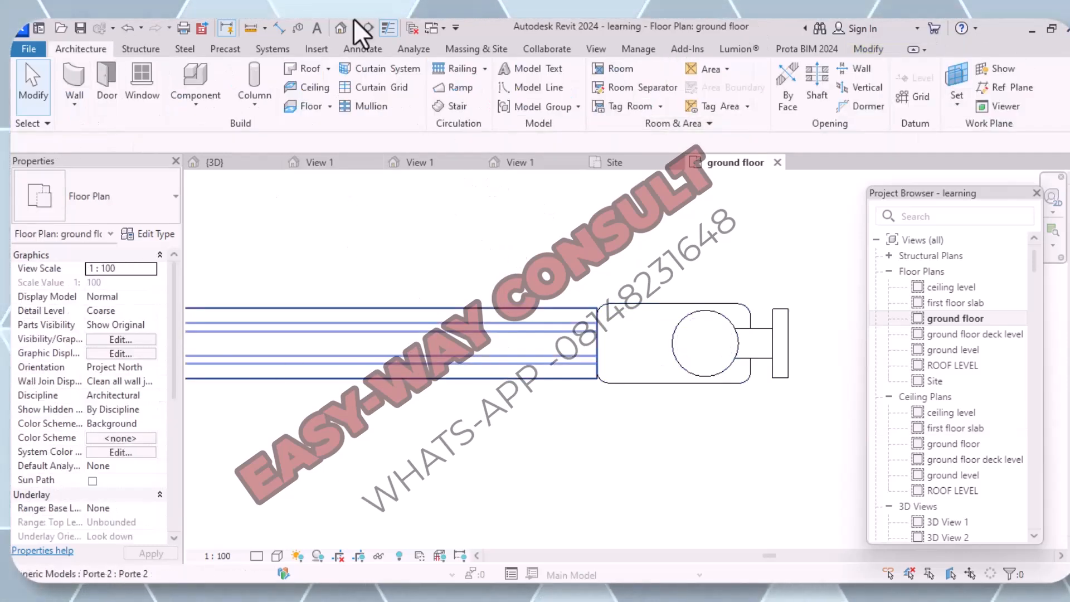
# Step: Check the post's joint with the leaf in the 3D view and delete the spare Frame-Cadre 2 post standing beside it
pyautogui.click(340, 28)
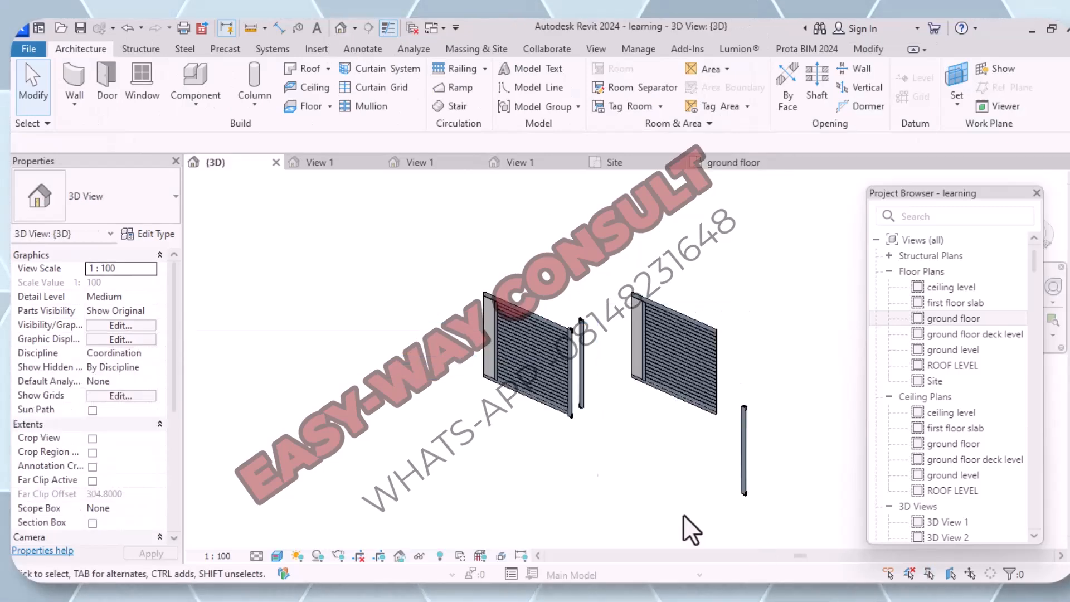
pyautogui.scroll(8, 520, 416)
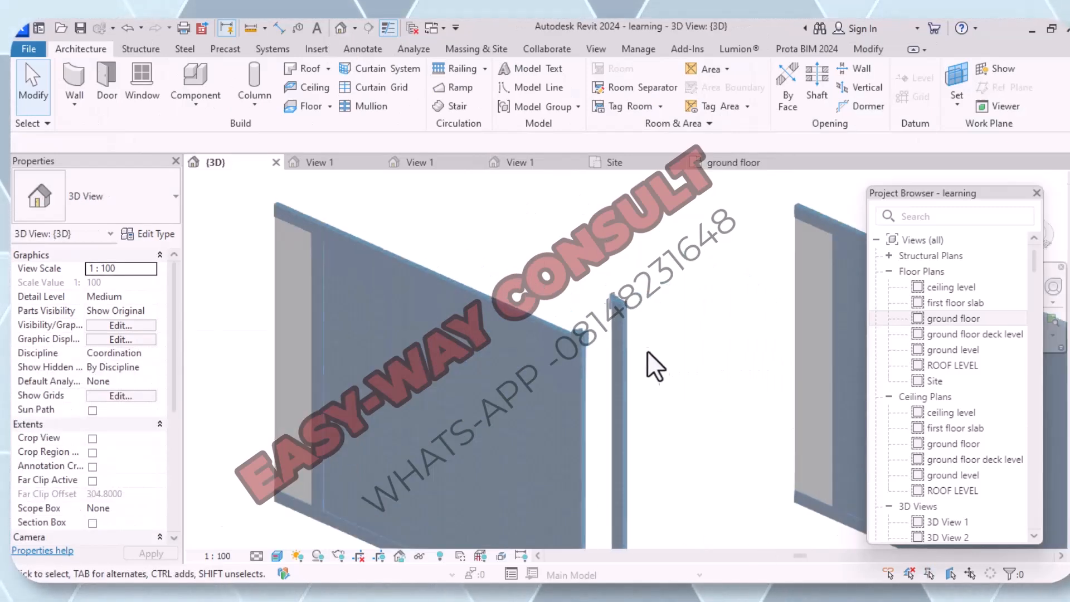
pyautogui.scroll(5, 519, 320)
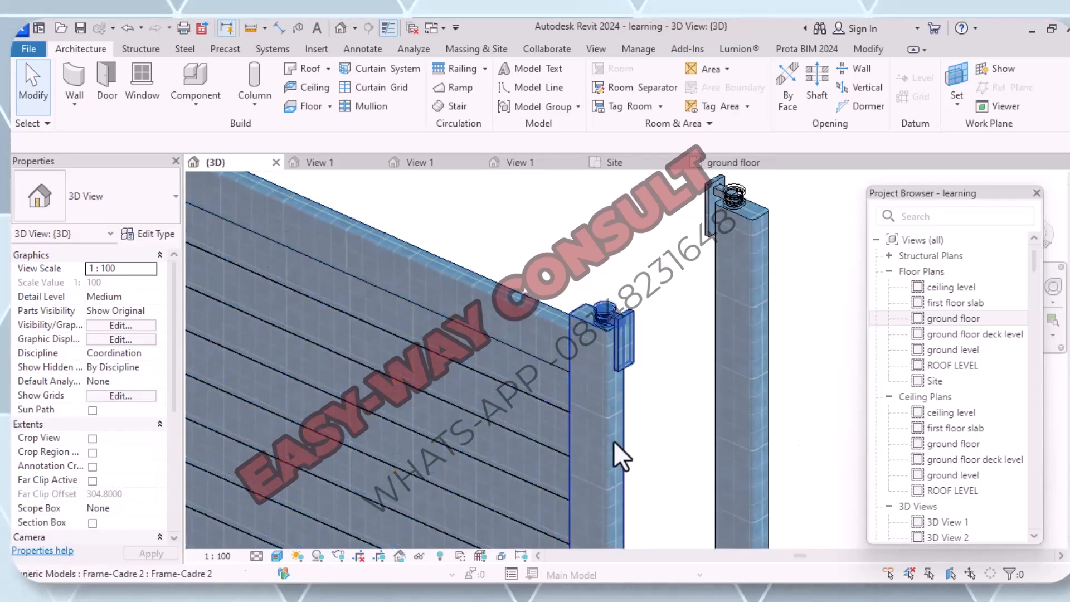
pyautogui.scroll(-6, 586, 379)
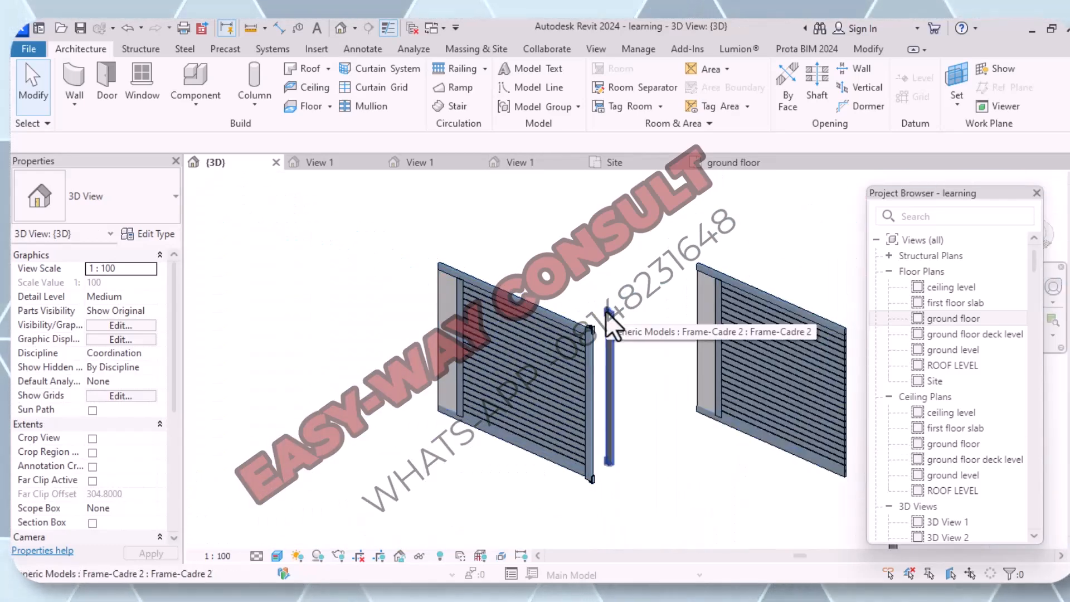
pyautogui.click(612, 323)
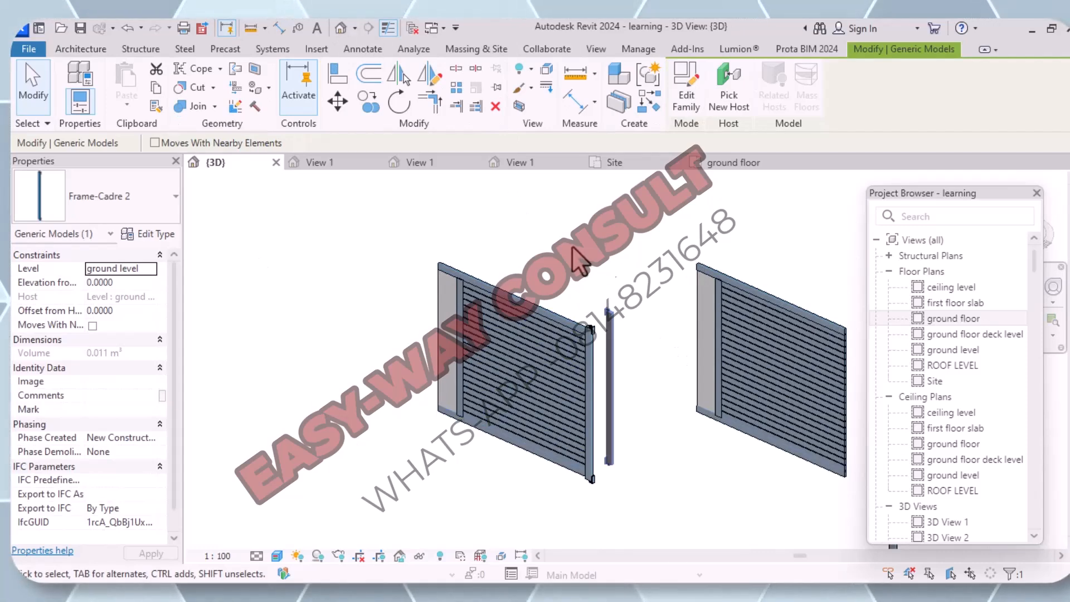
pyautogui.click(499, 109)
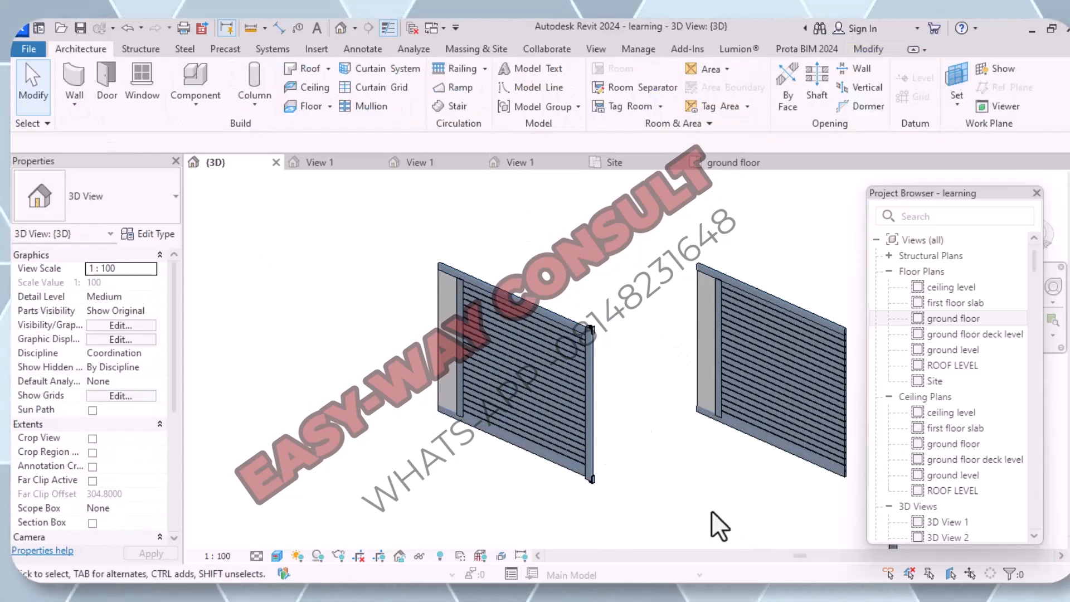
pyautogui.scroll(-2, 608, 473)
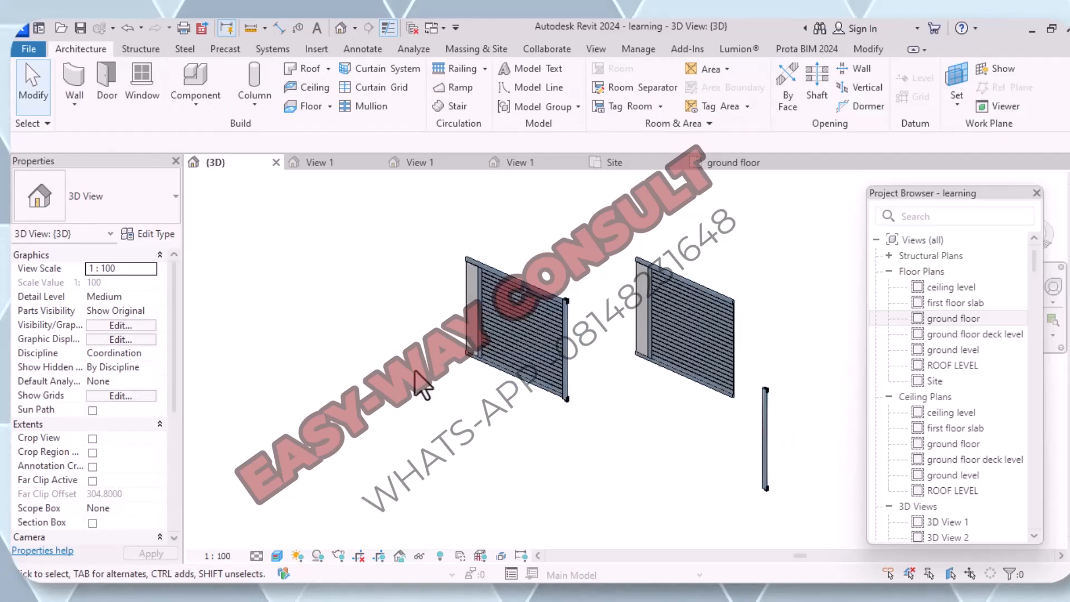
# Step: Delete the spare Porte 2 leaf and the loose Frame-Cadre 2 post standing apart from the assembled gate leaf
pyautogui.click(667, 273)
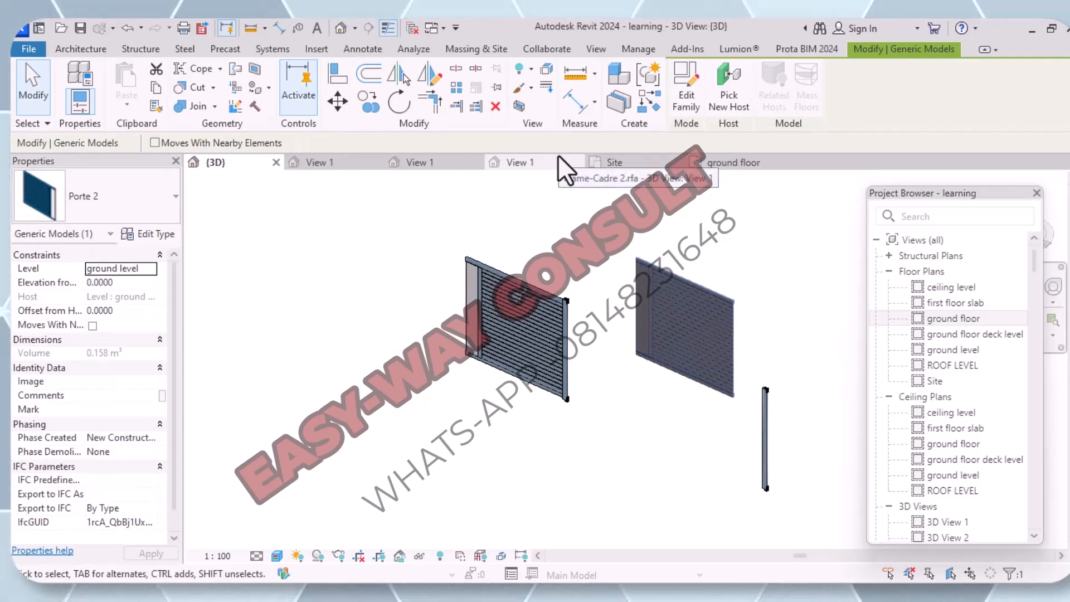
pyautogui.click(499, 109)
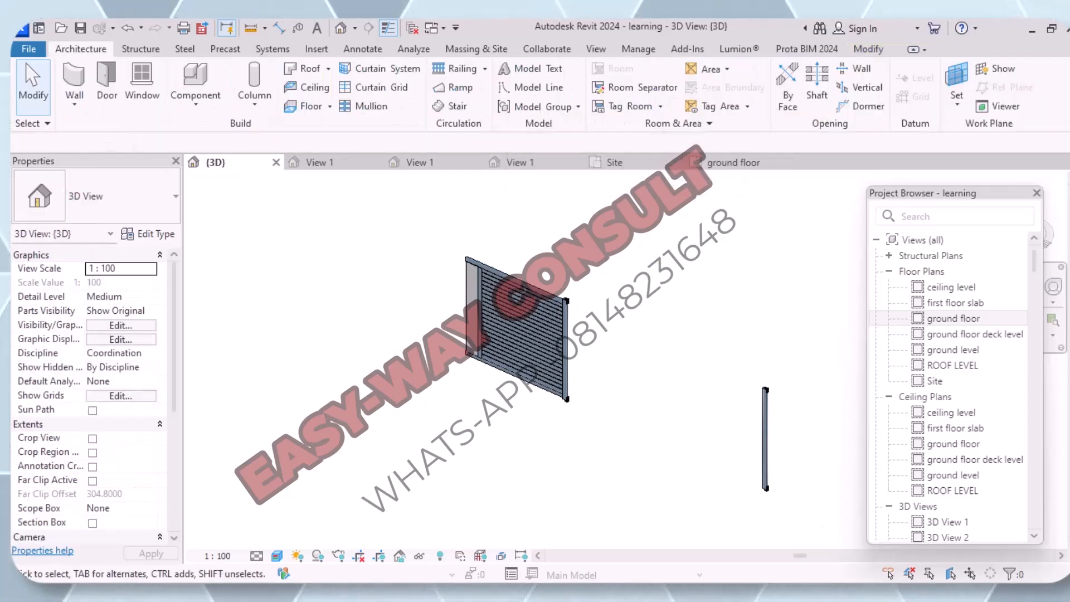
pyautogui.moveTo(632, 371); pyautogui.dragTo(498, 267, button='middle')
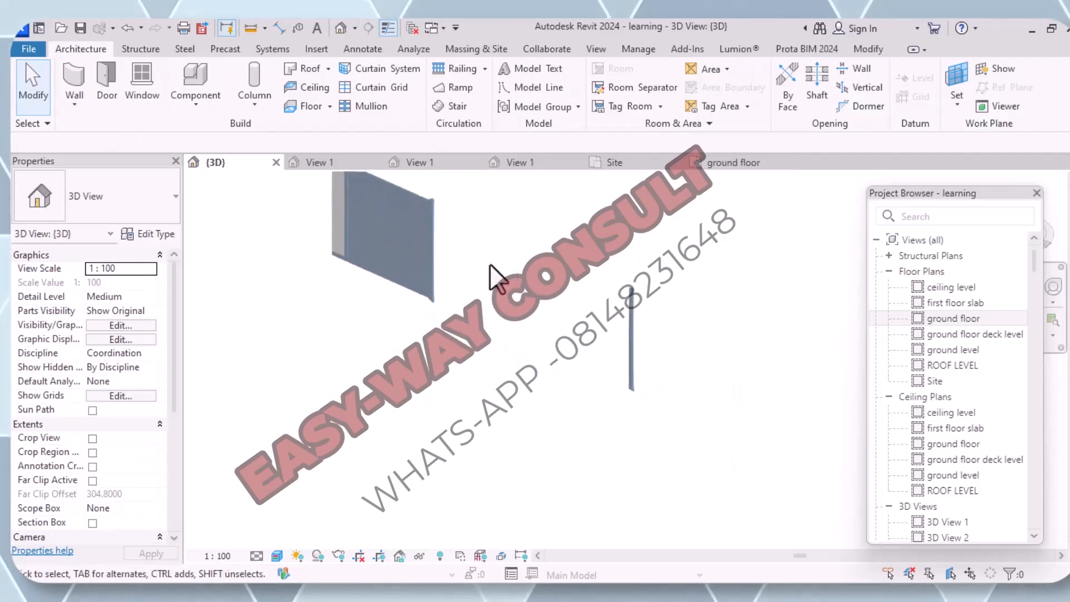
pyautogui.click(633, 328)
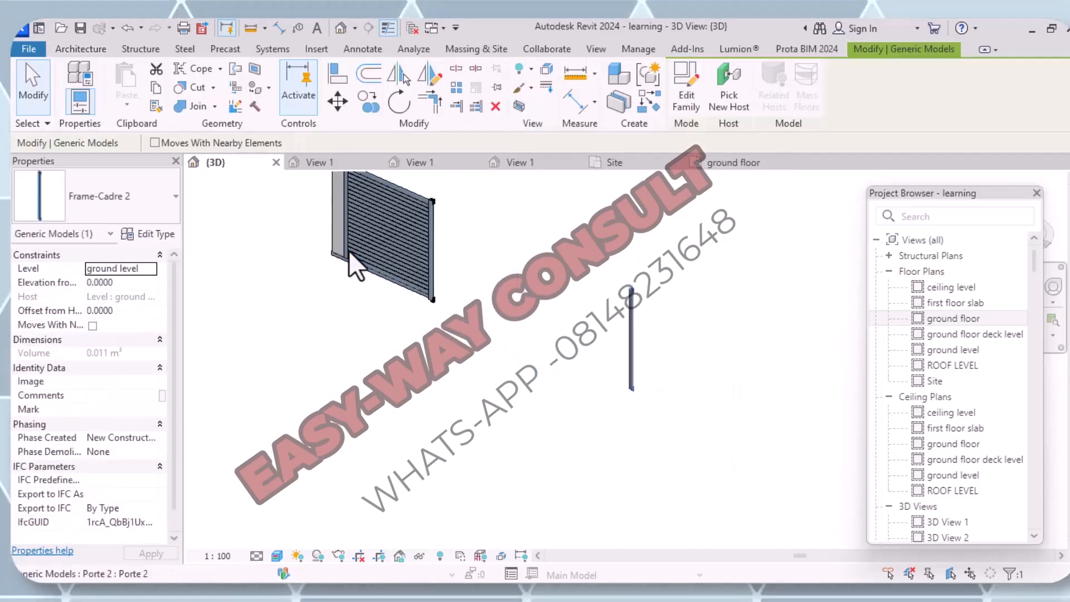
pyautogui.click(494, 106)
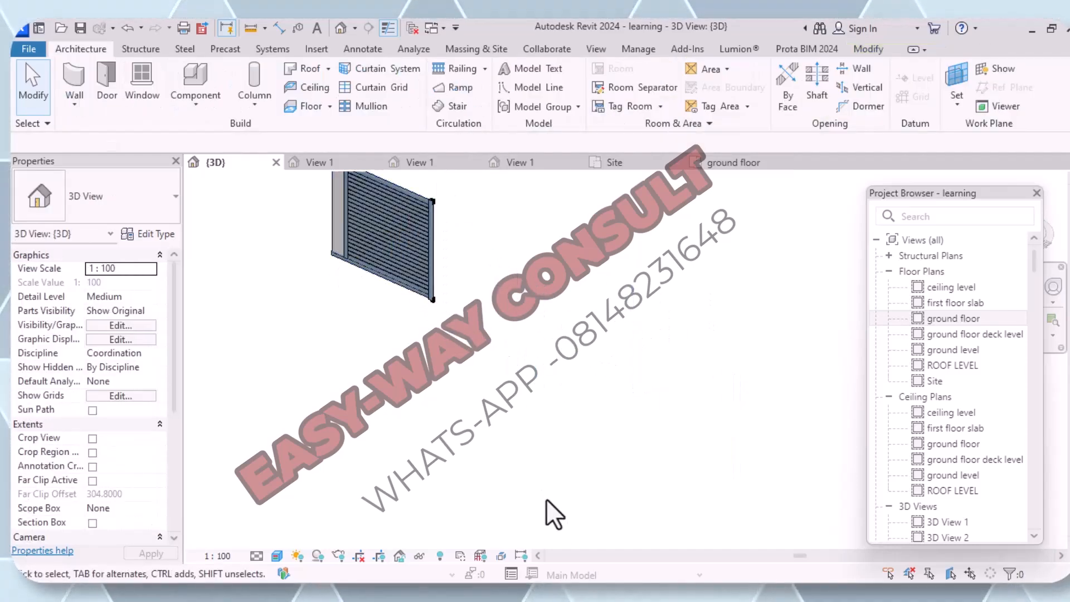
pyautogui.scroll(-5, 529, 441)
pyautogui.scroll(8, 547, 411)
pyautogui.scroll(3, 353, 357)
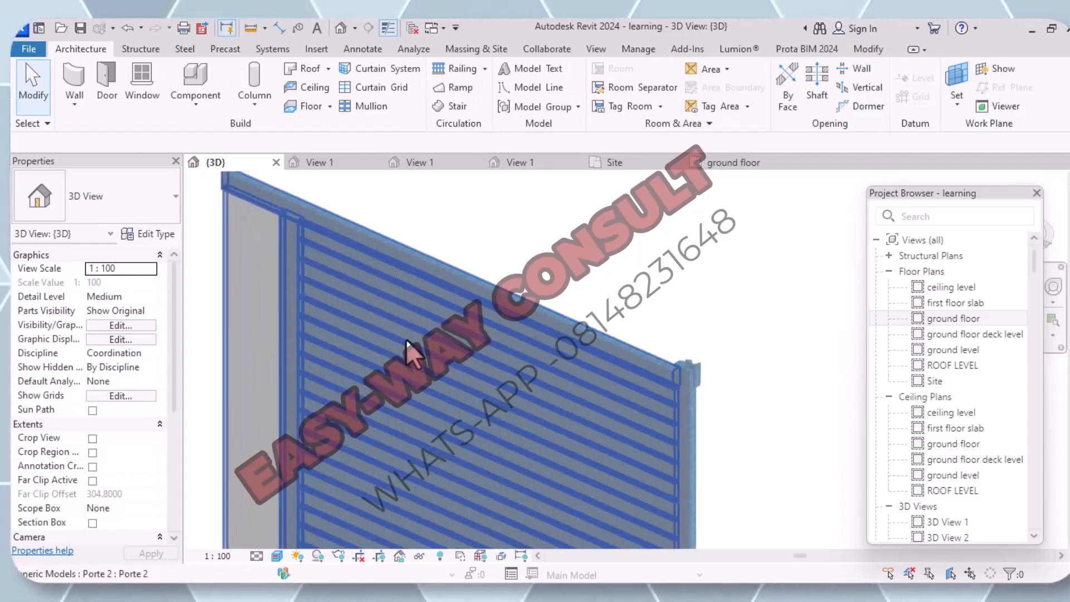
pyautogui.scroll(-4, 418, 328)
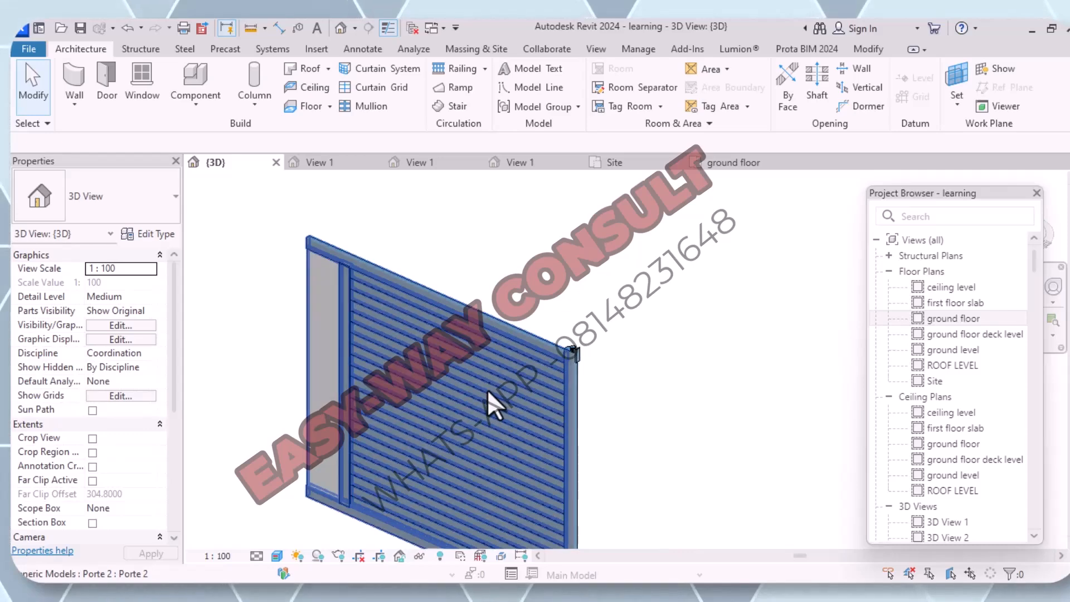
pyautogui.click(31, 48)
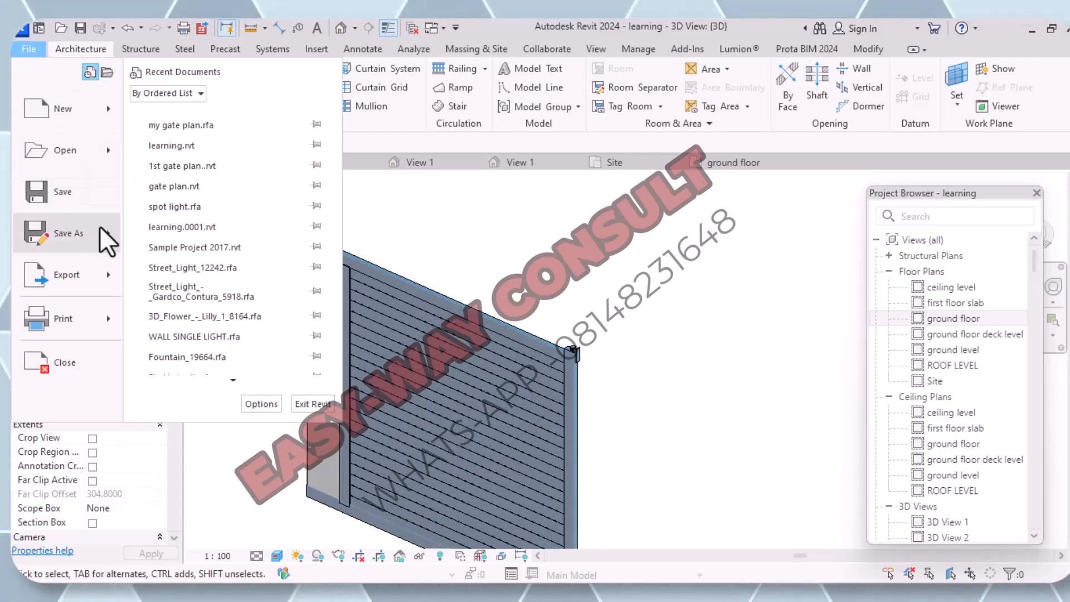
pyautogui.moveTo(106, 236)
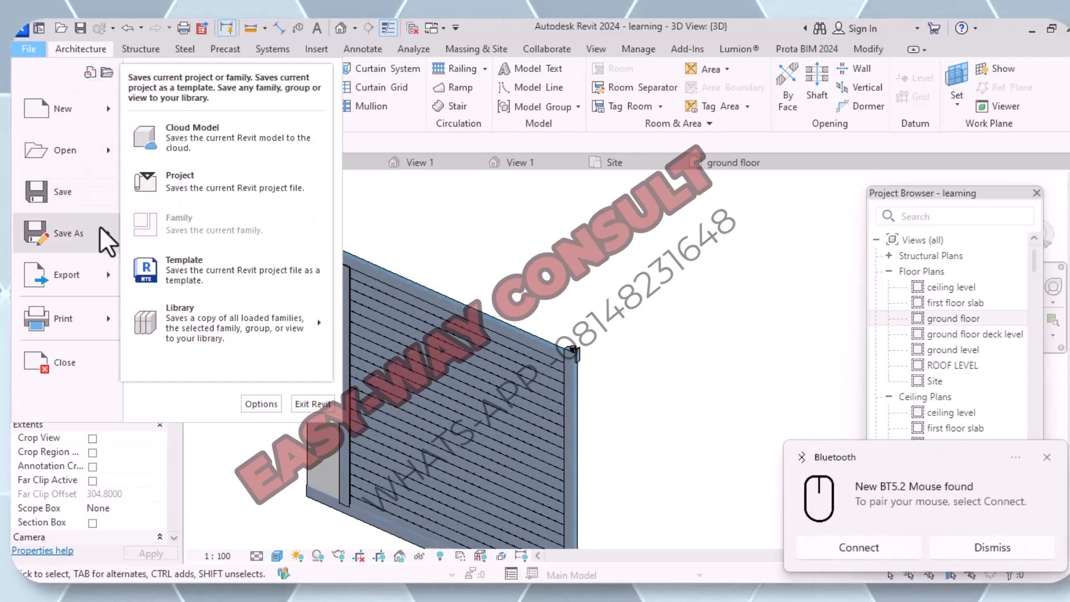
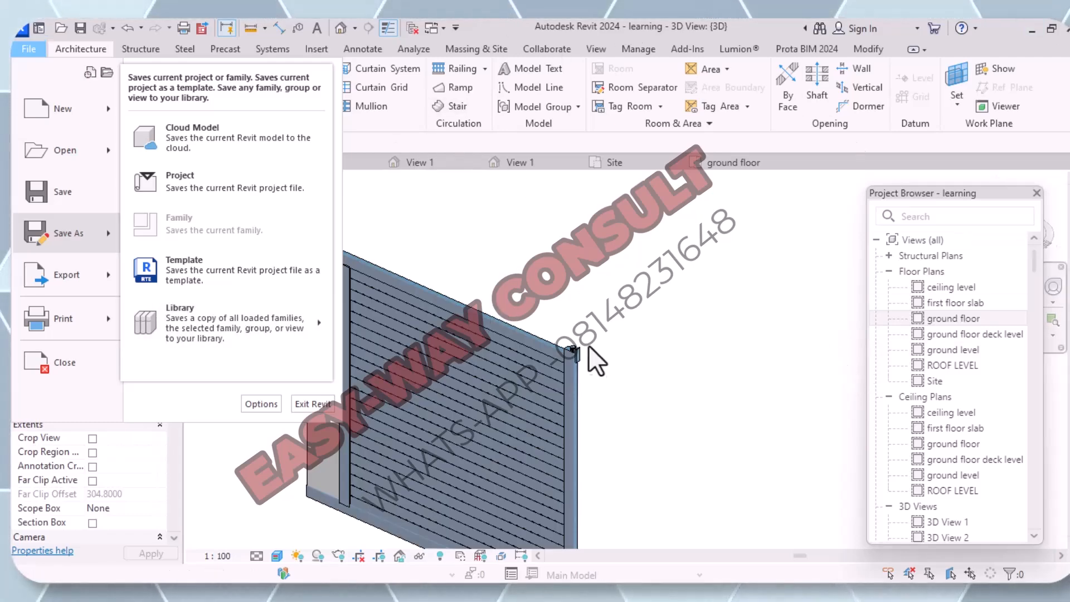
pyautogui.click(616, 330)
pyautogui.scroll(-3, 621, 331)
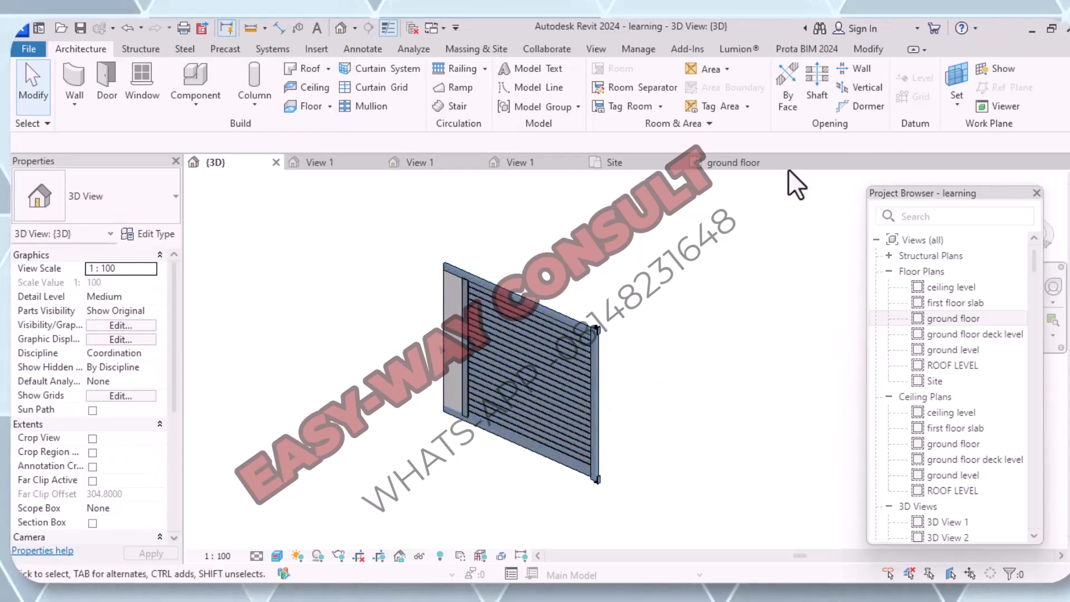
pyautogui.click(31, 51)
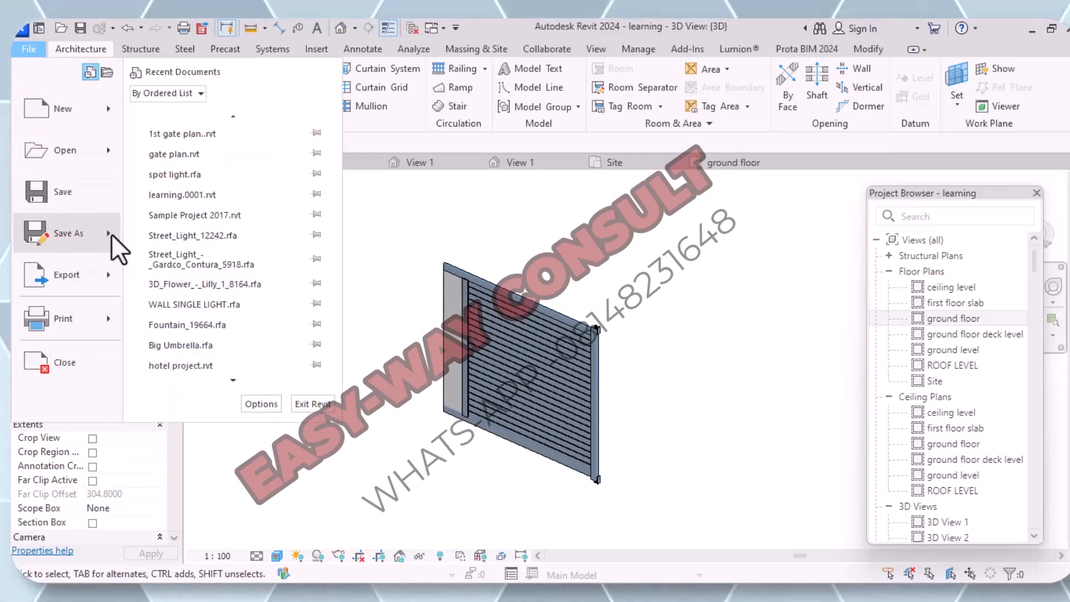
pyautogui.moveTo(112, 233)
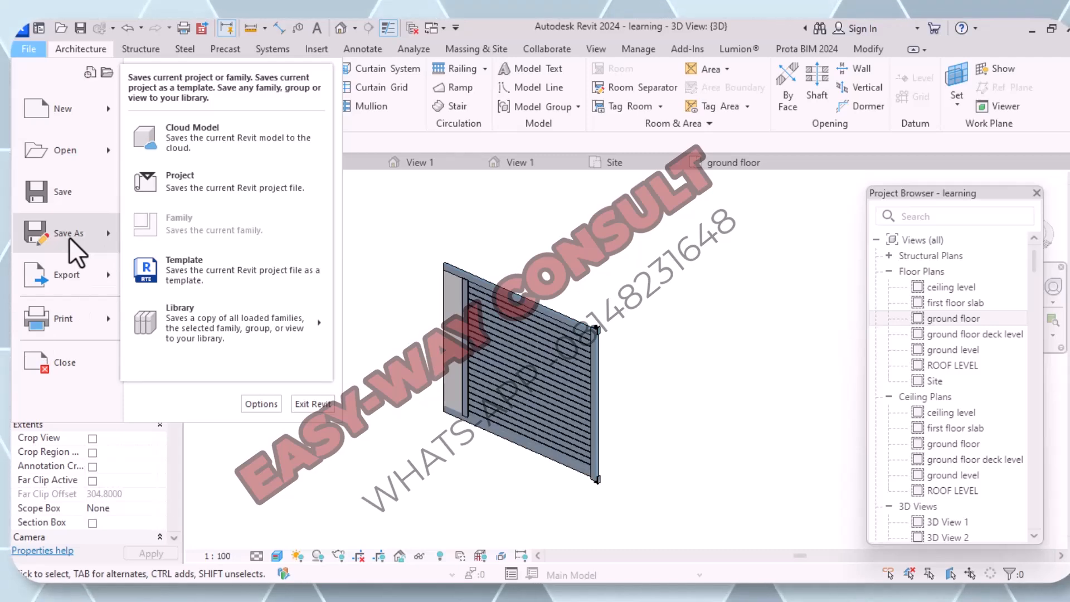
pyautogui.click(179, 177)
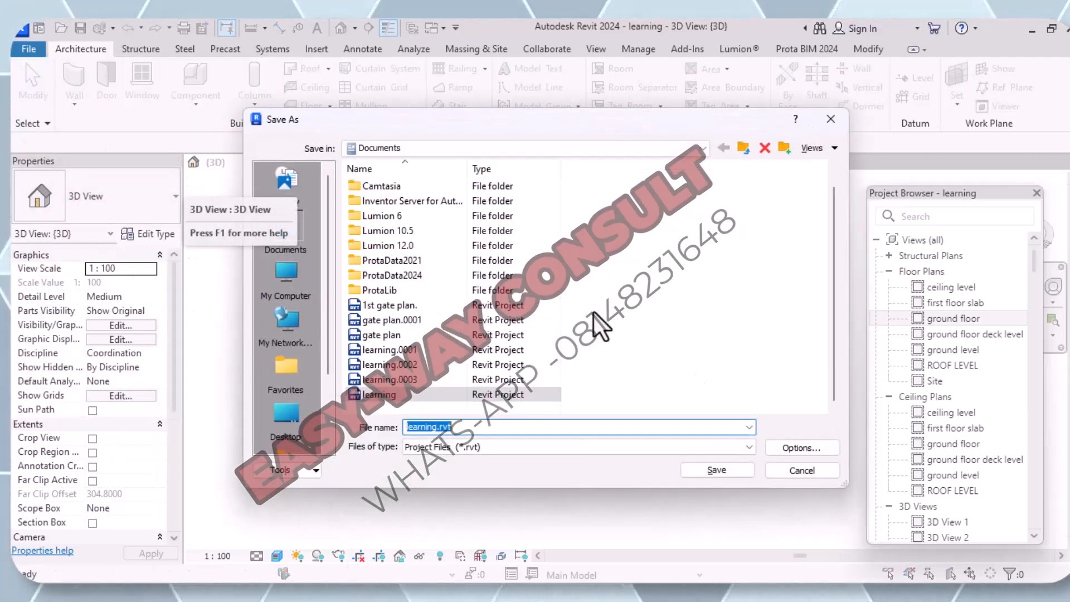
pyautogui.press('BackSpace')
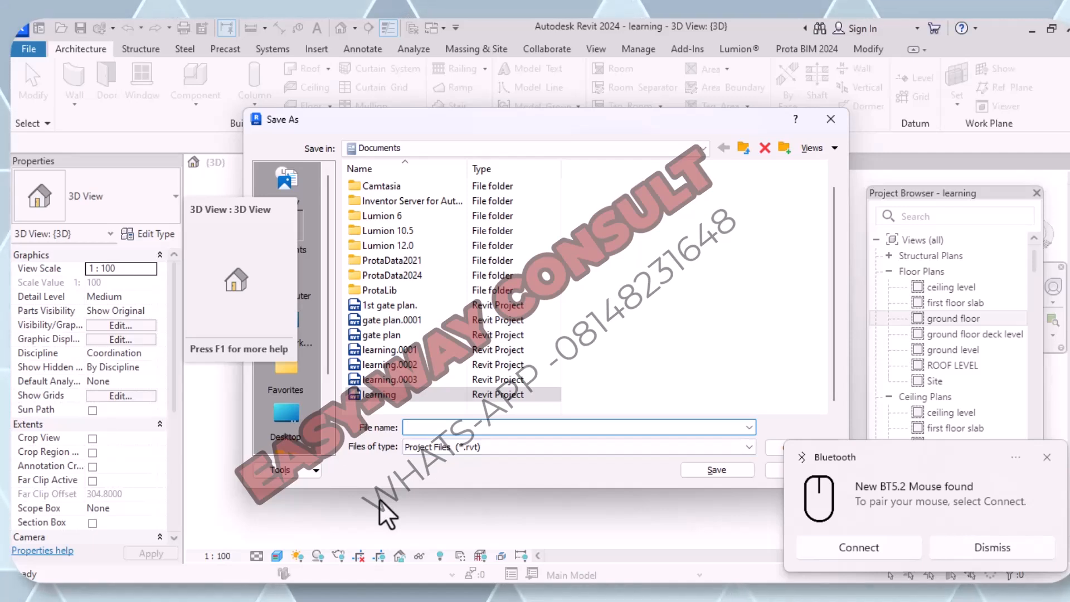
pyautogui.write('port')
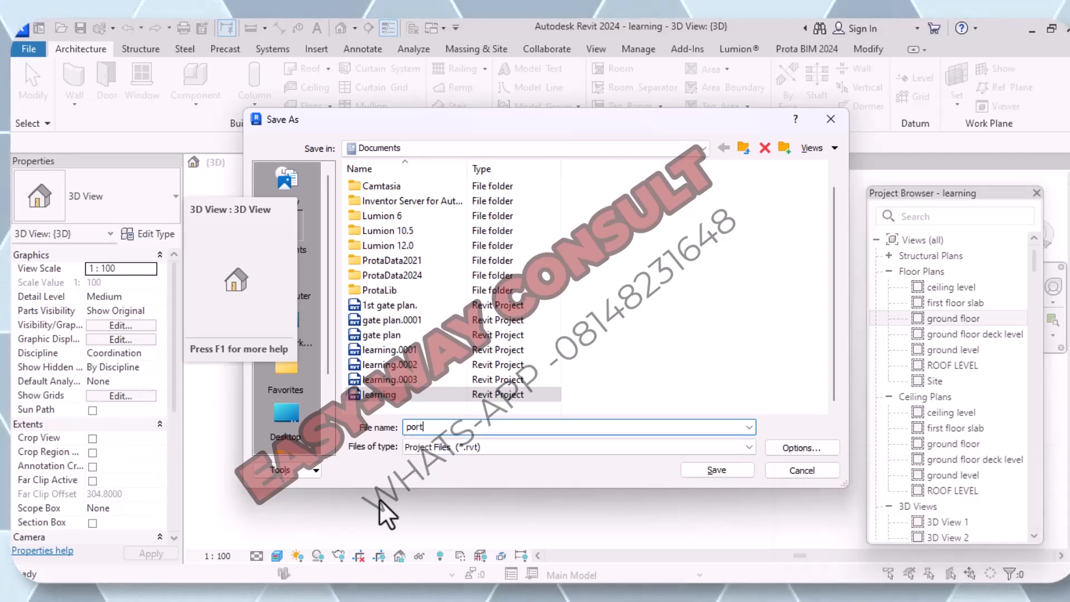
pyautogui.write('1')
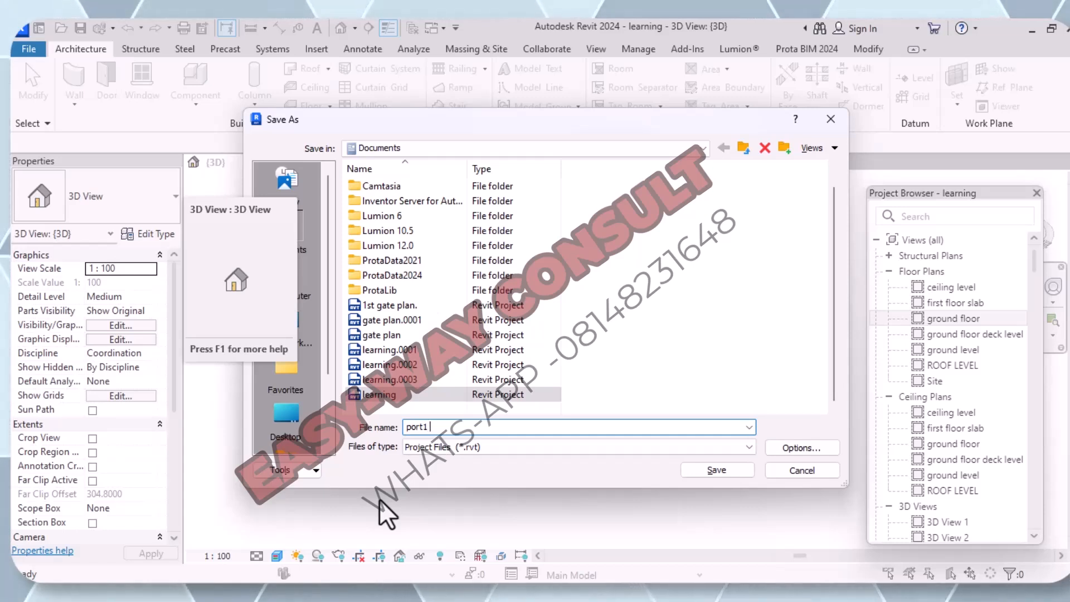
pyautogui.write(' gate')
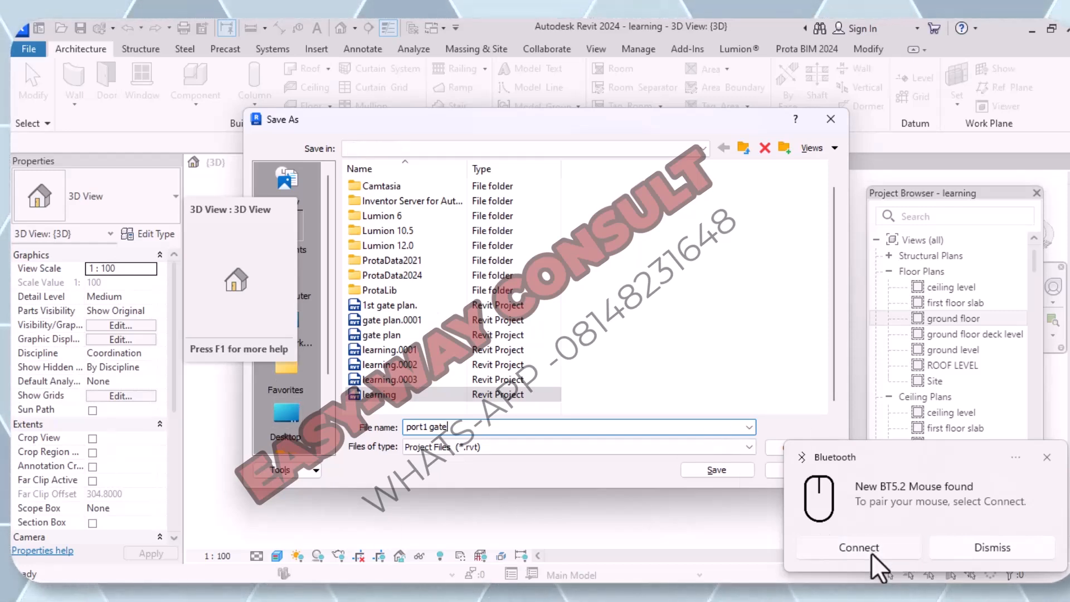
pyautogui.click(954, 546)
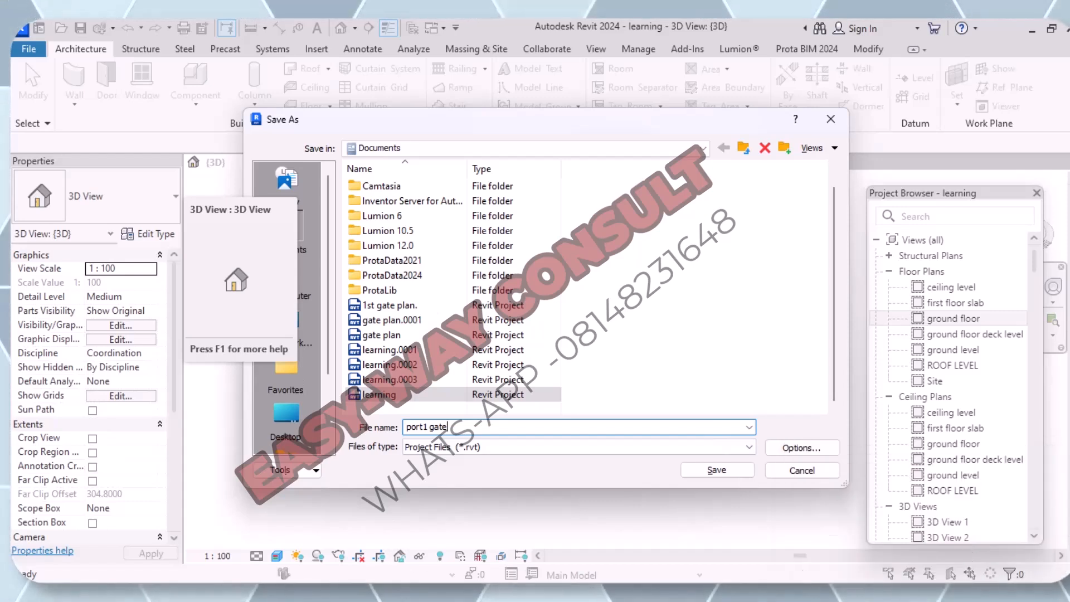
pyautogui.moveTo(736, 592)
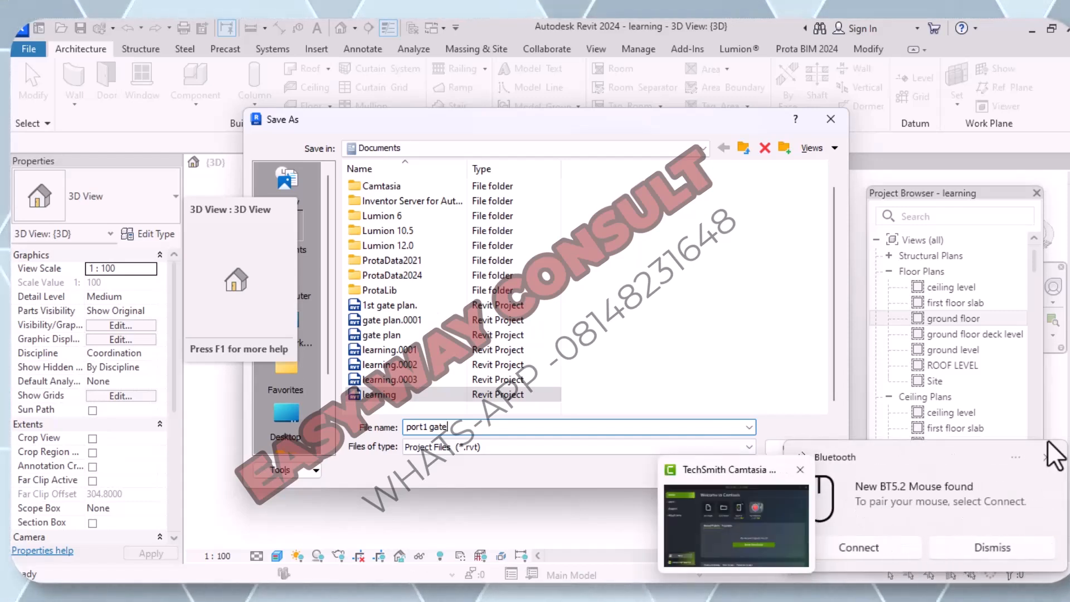
pyautogui.click(1000, 548)
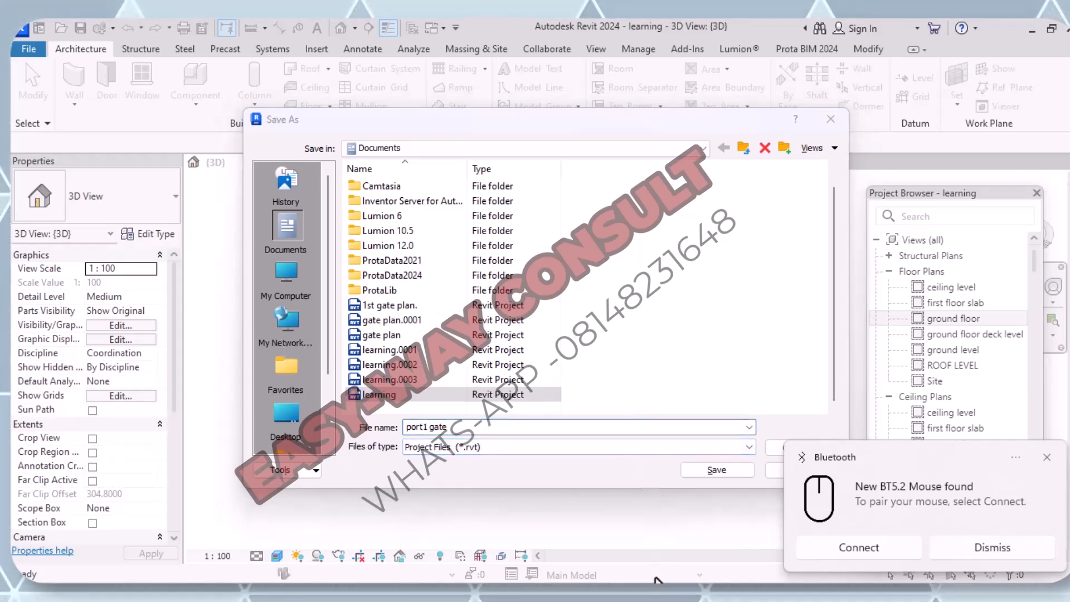
pyautogui.click(876, 552)
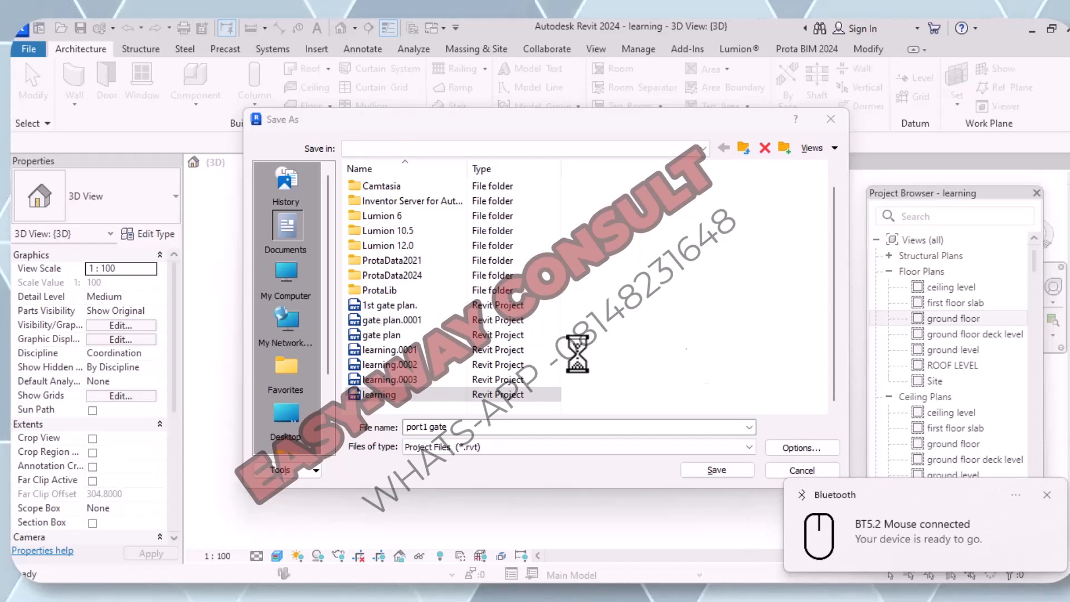
pyautogui.click(831, 119)
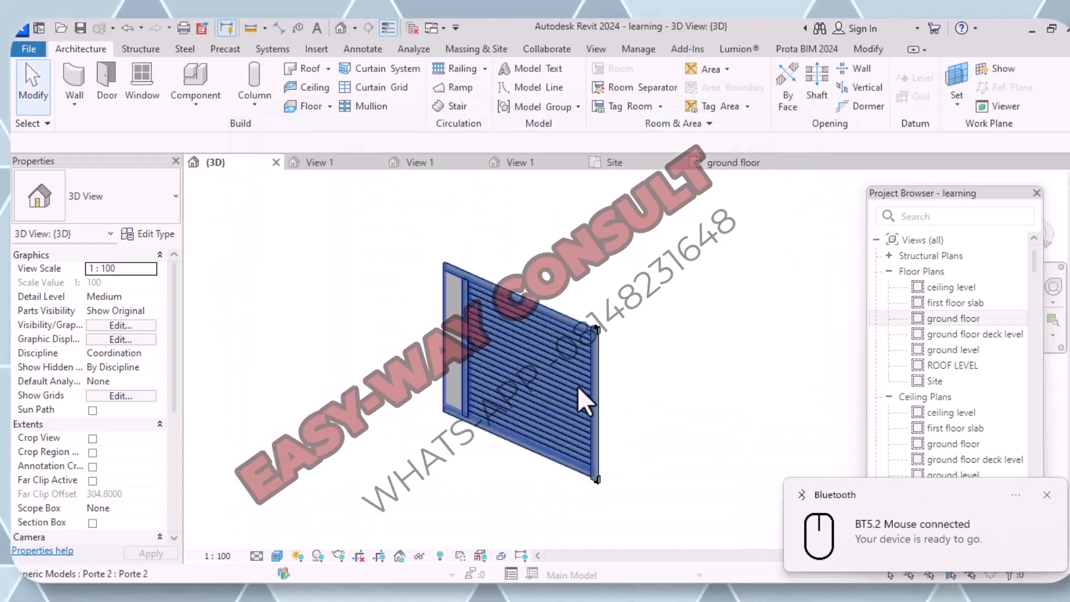
# Step: Save the assembled gate leaf as a separate Revit project file named "porte 1 gate" in the Documents folder
pyautogui.scroll(2, 596, 333)
pyautogui.scroll(2, 597, 333)
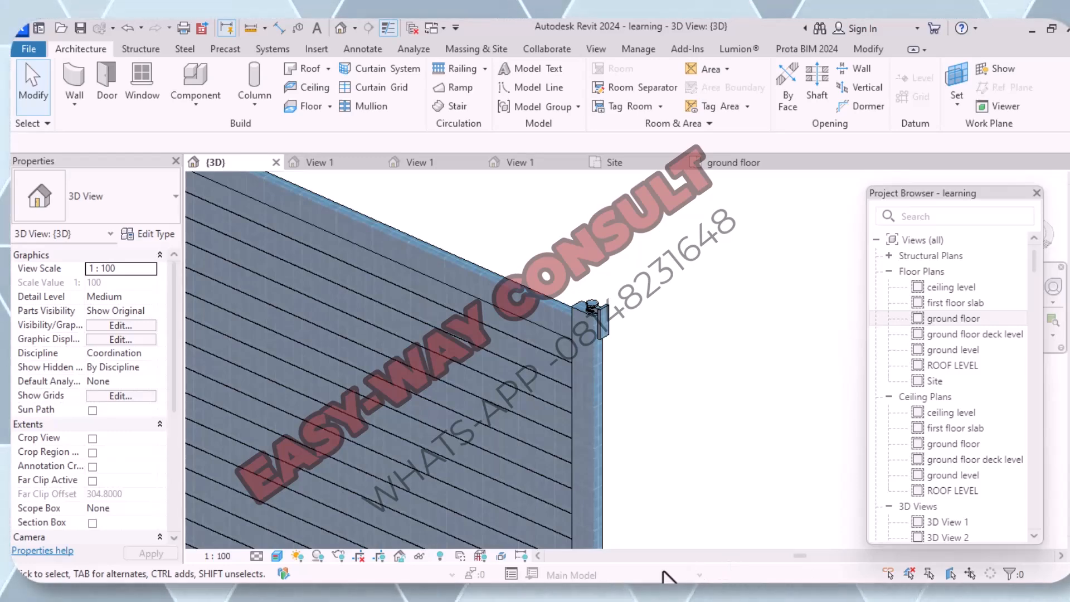
pyautogui.scroll(-5, 680, 383)
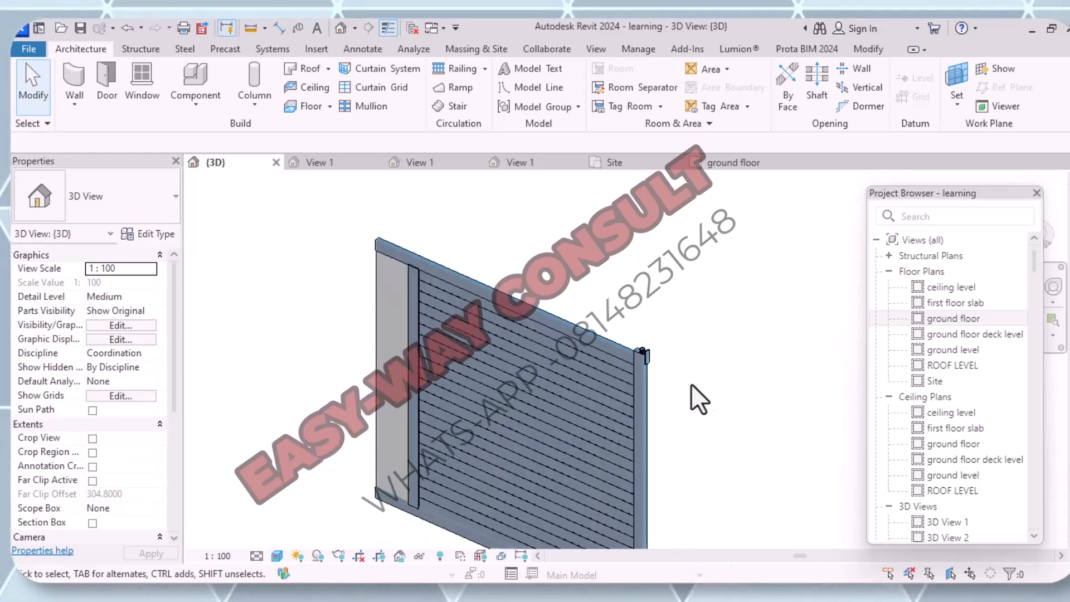
pyautogui.scroll(-2, 700, 313)
pyautogui.scroll(4, 687, 483)
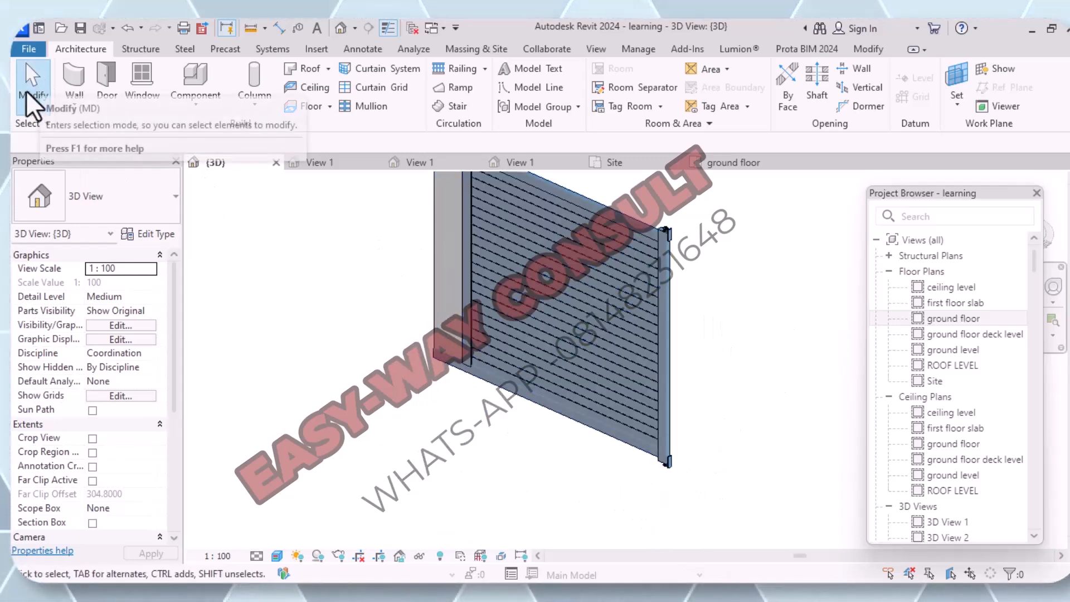
pyautogui.click(29, 48)
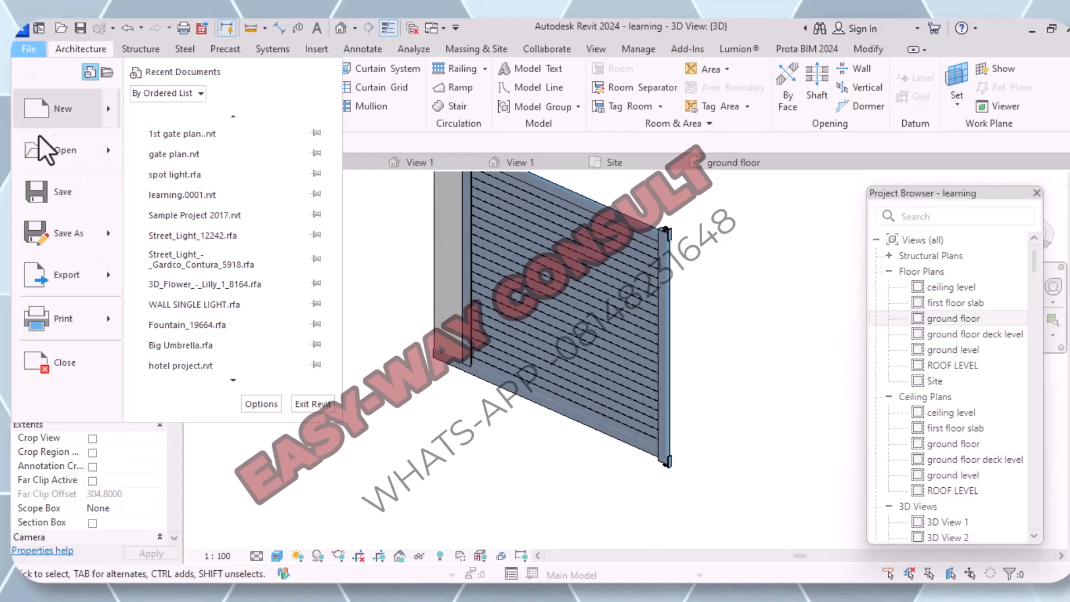
pyautogui.moveTo(111, 238)
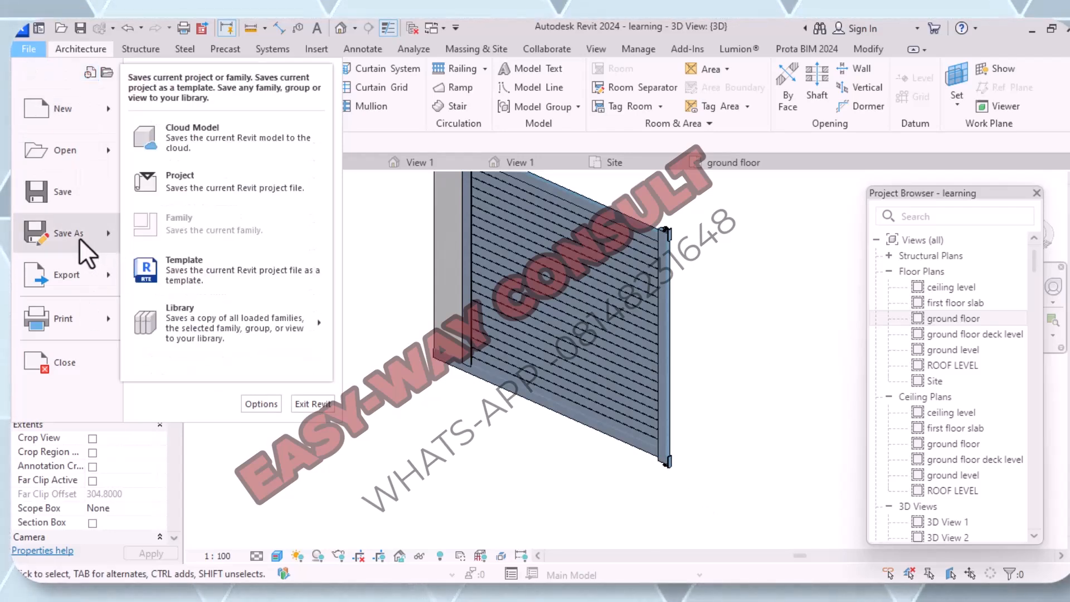
pyautogui.click(177, 181)
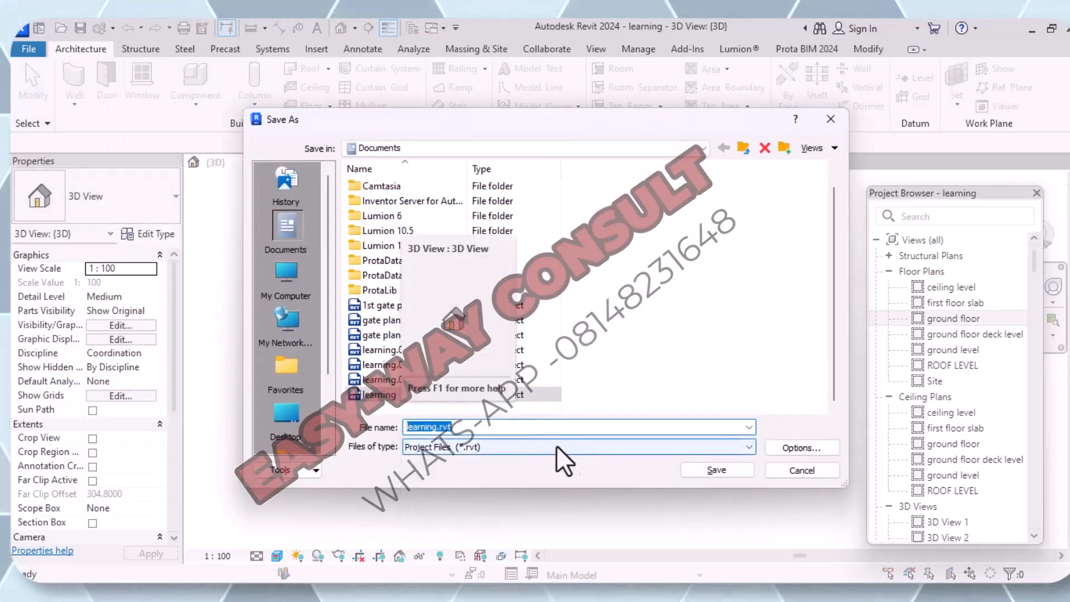
pyautogui.click(514, 429)
pyautogui.press('BackSpace')
pyautogui.press('BackSpace')
pyautogui.press('BackSpace')
pyautogui.press('BackSpace')
pyautogui.press('BackSpace')
pyautogui.press('BackSpace')
pyautogui.press('BackSpace')
pyautogui.press('BackSpace')
pyautogui.press('BackSpace')
pyautogui.press('BackSpace')
pyautogui.press('BackSpace')
pyautogui.press('BackSpace')
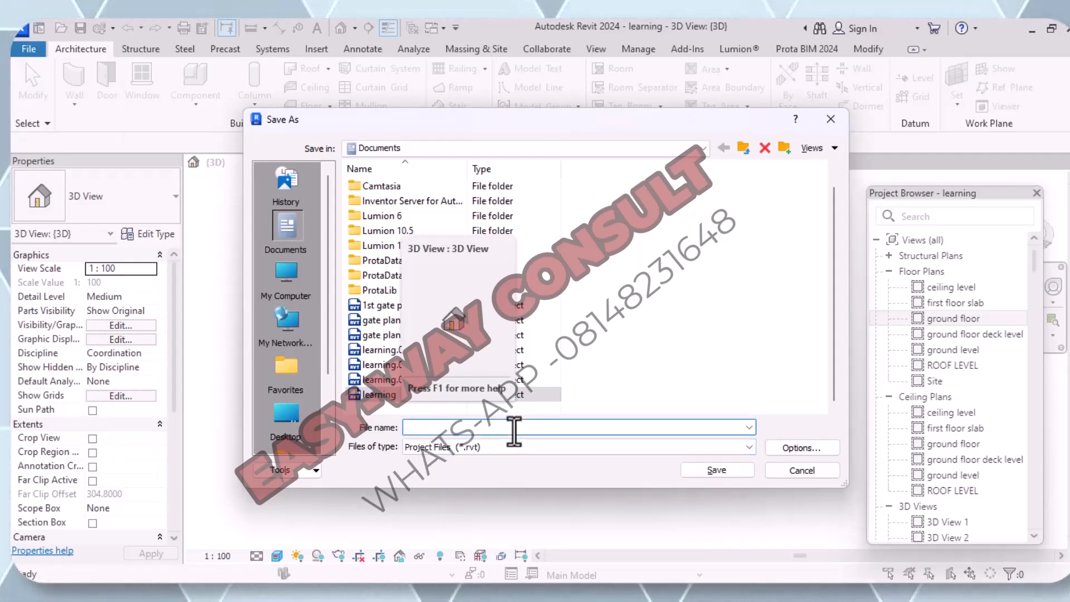
pyautogui.write('po')
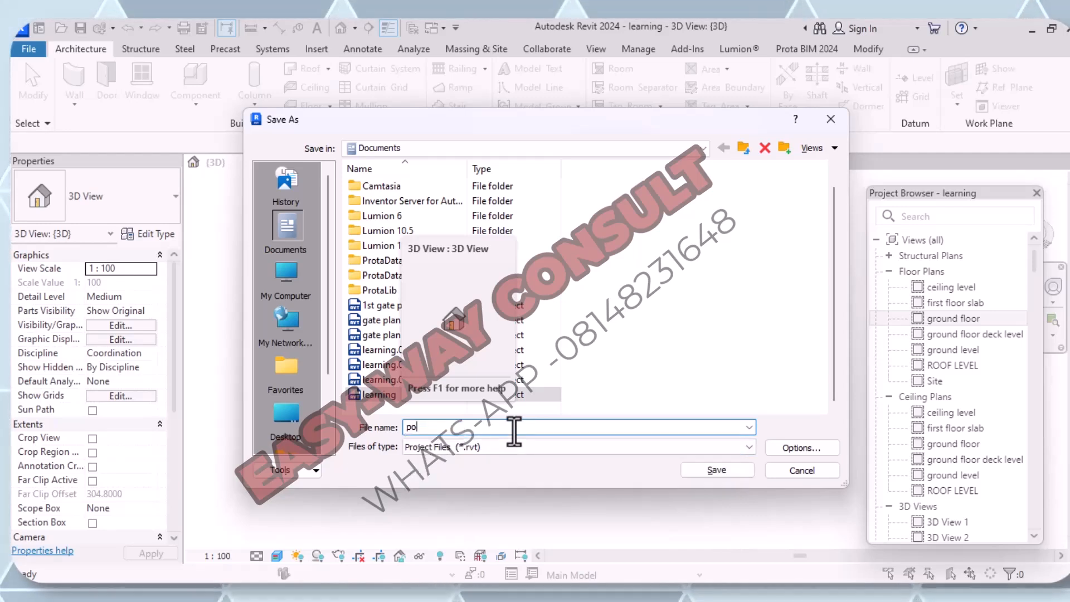
pyautogui.write('rte ')
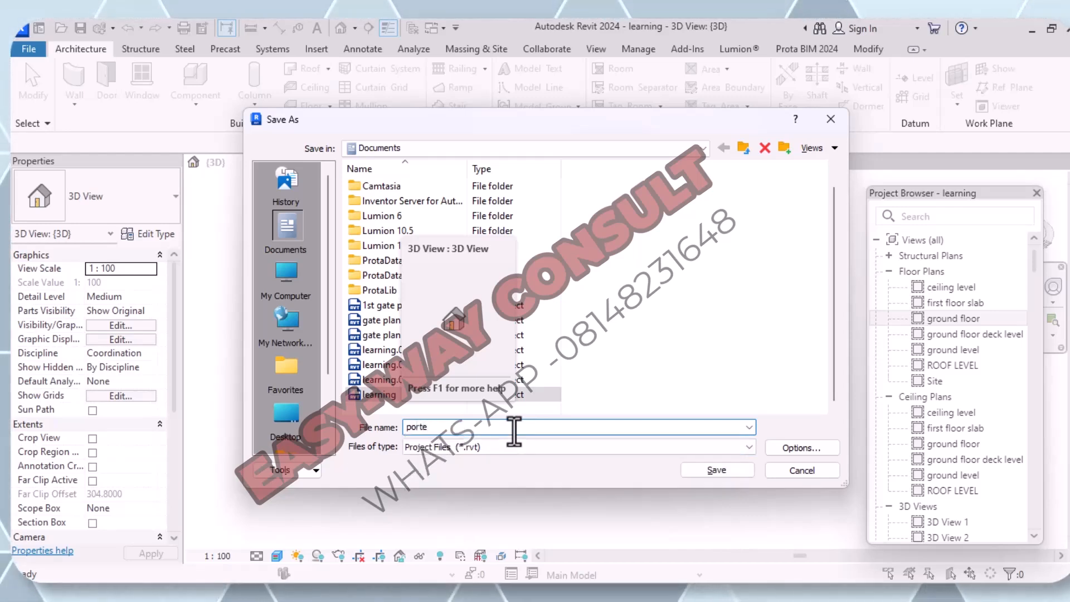
pyautogui.write('1')
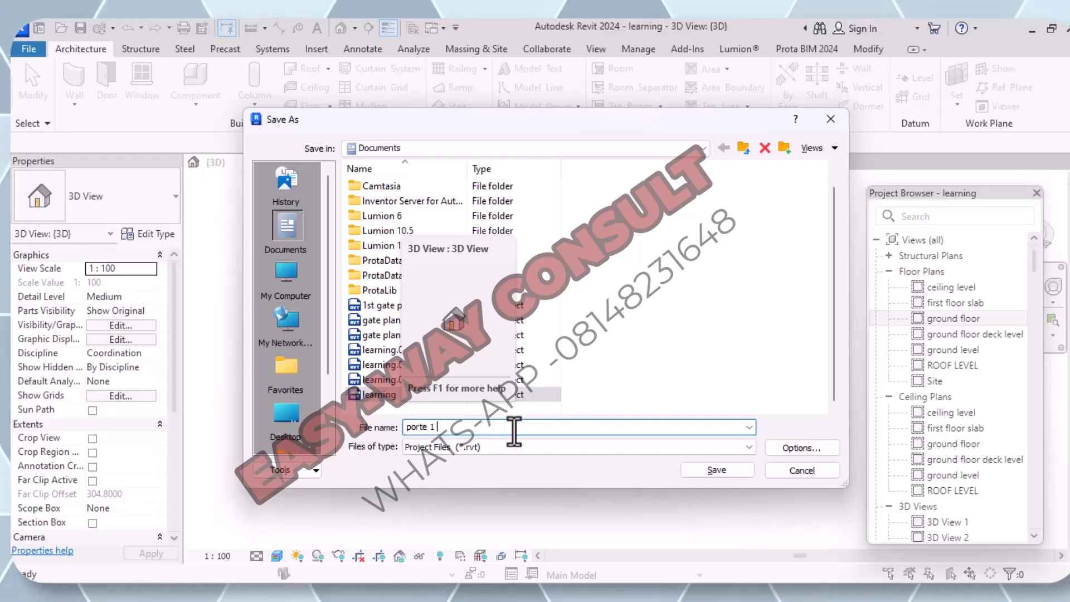
pyautogui.write(' gate')
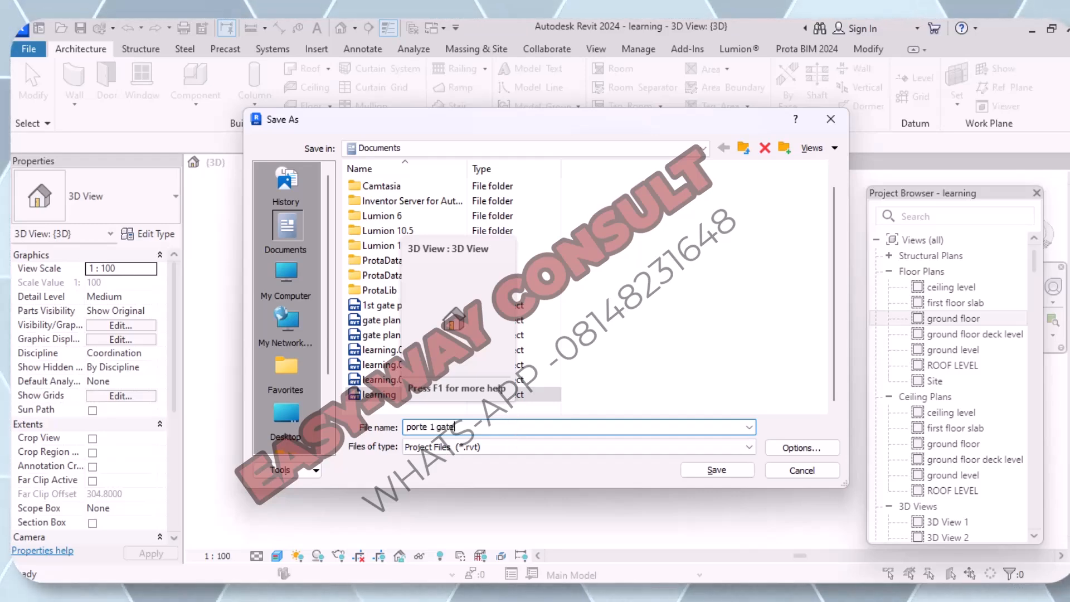
pyautogui.click(717, 472)
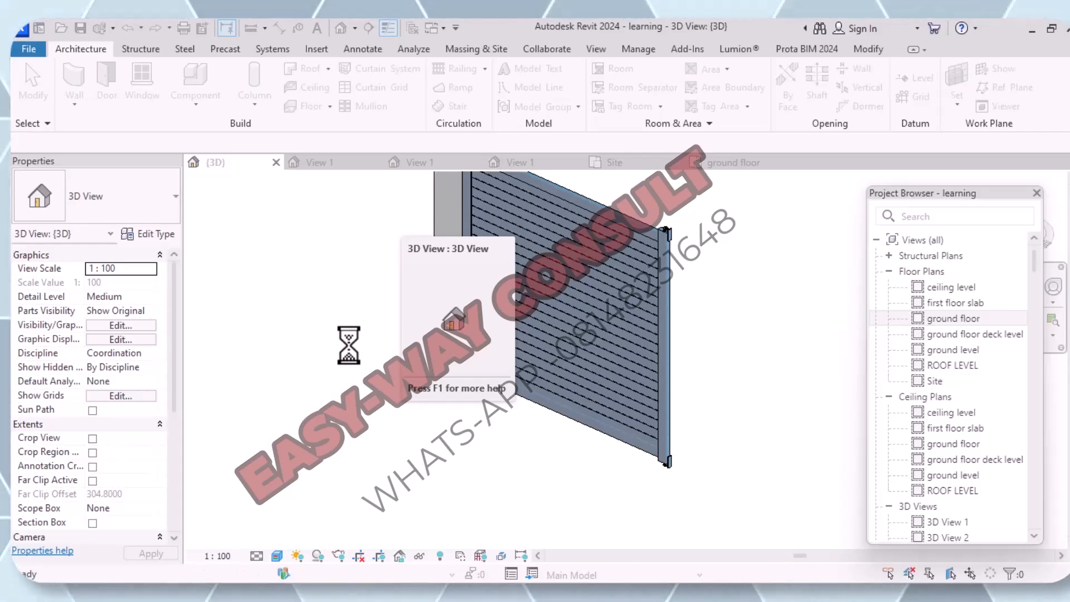
# Step: Close the help page in the browser and examine the gate leaf and its distance from the site in the 3D view
pyautogui.press('F1')
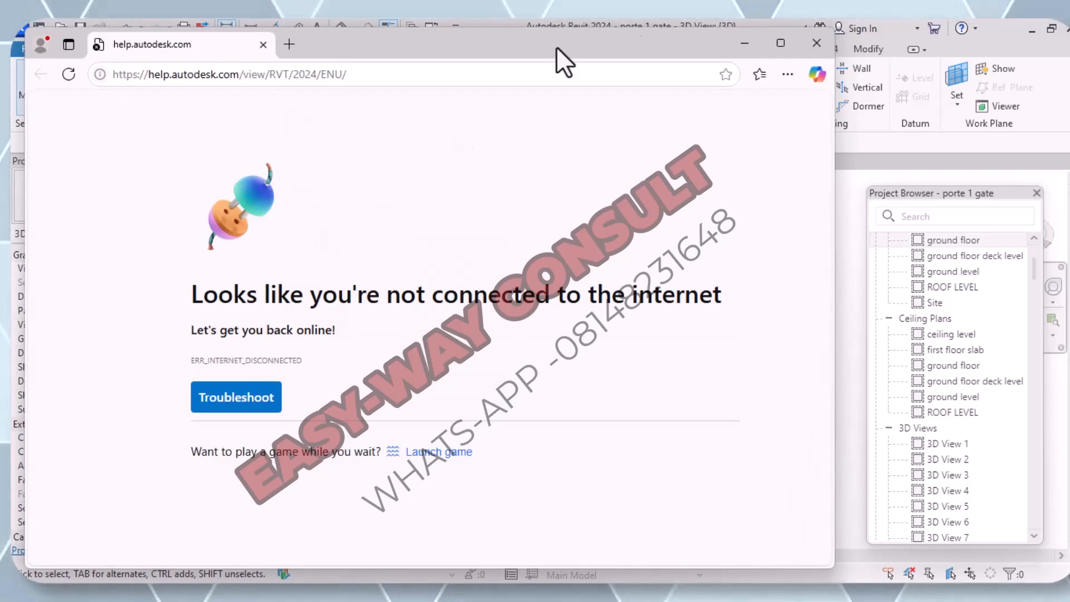
pyautogui.click(817, 43)
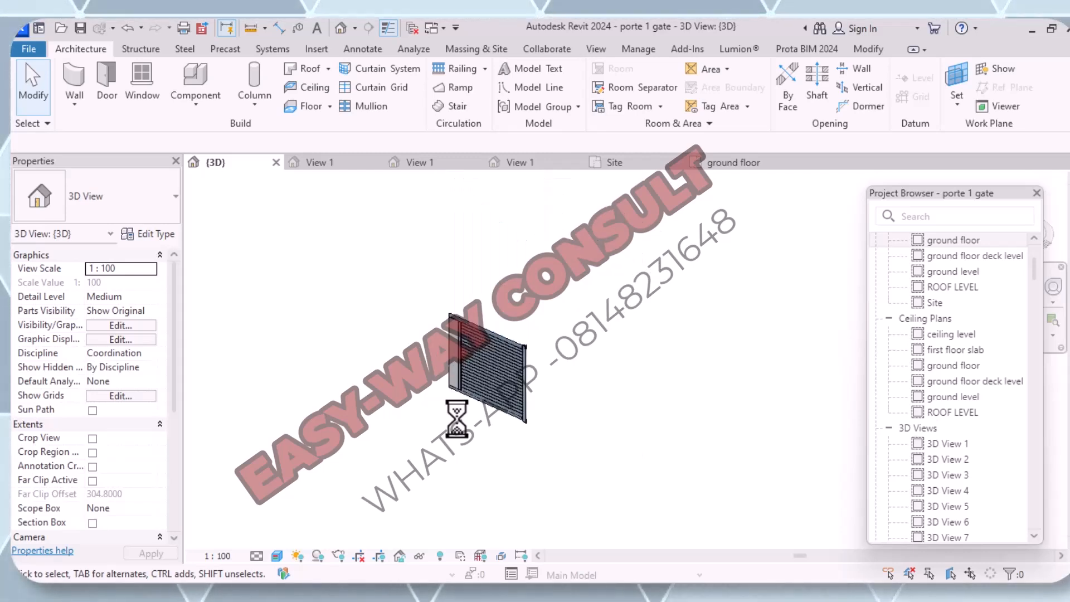
pyautogui.scroll(3, 480, 396)
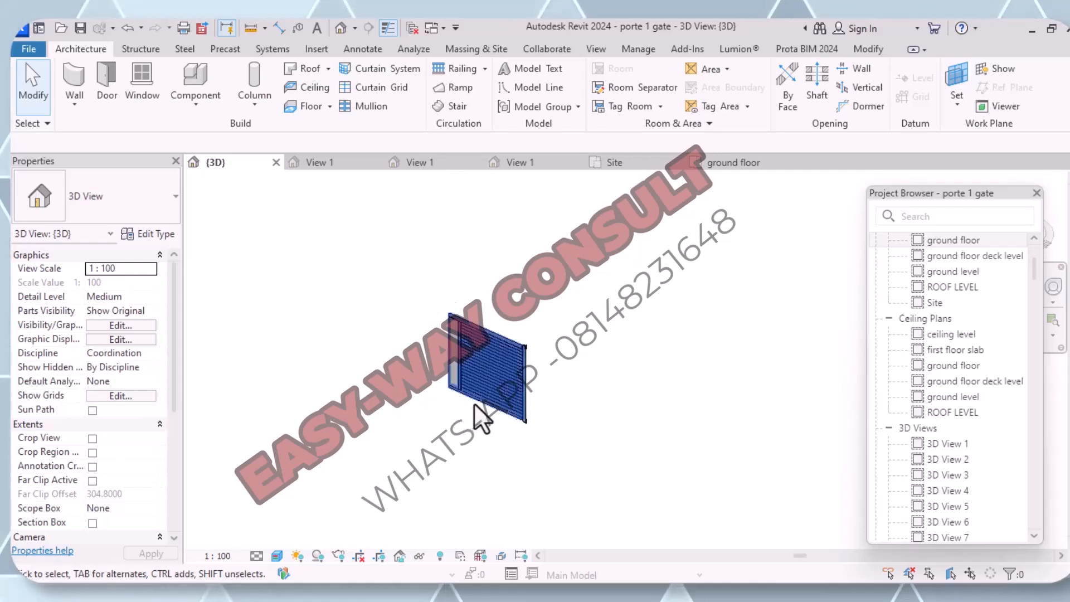
pyautogui.scroll(-5, 484, 429)
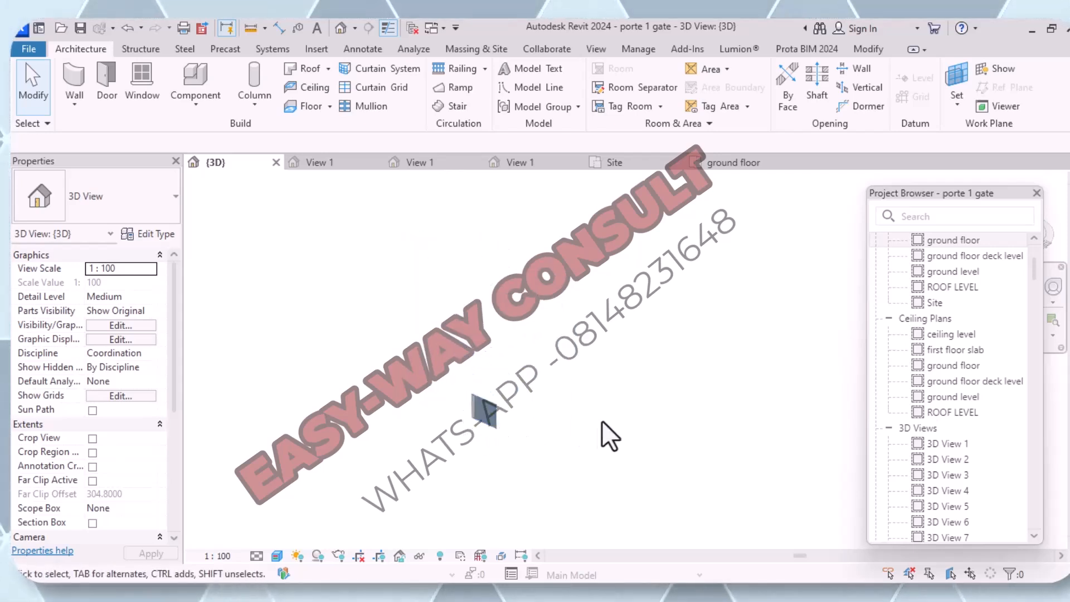
pyautogui.scroll(-5, 556, 407)
pyautogui.moveTo(638, 422); pyautogui.dragTo(517, 423, button='middle')
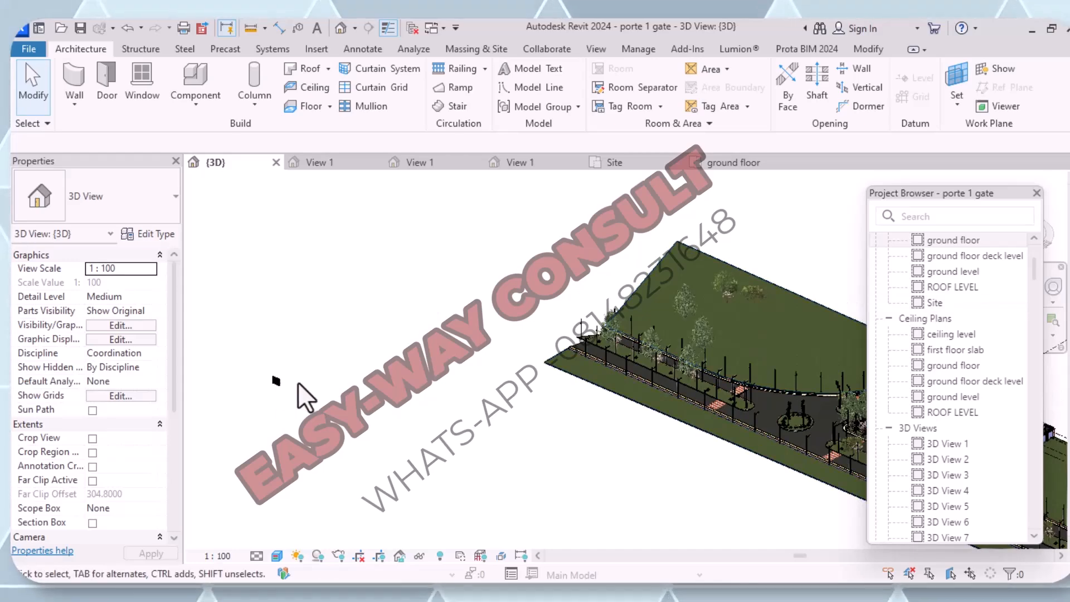
pyautogui.scroll(3, 275, 376)
pyautogui.scroll(-3, 297, 391)
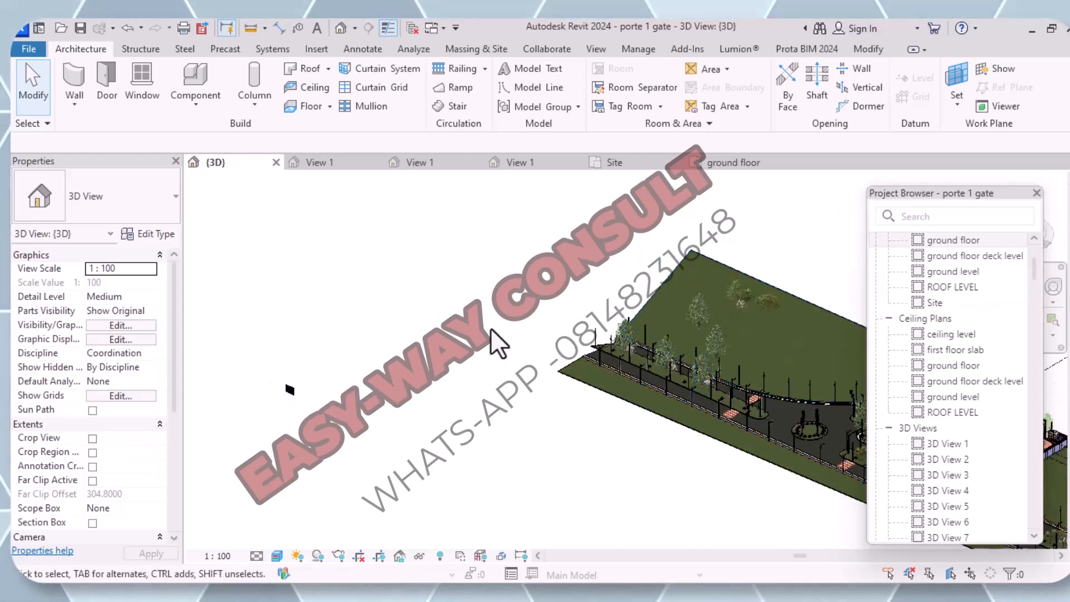
pyautogui.scroll(3, 296, 377)
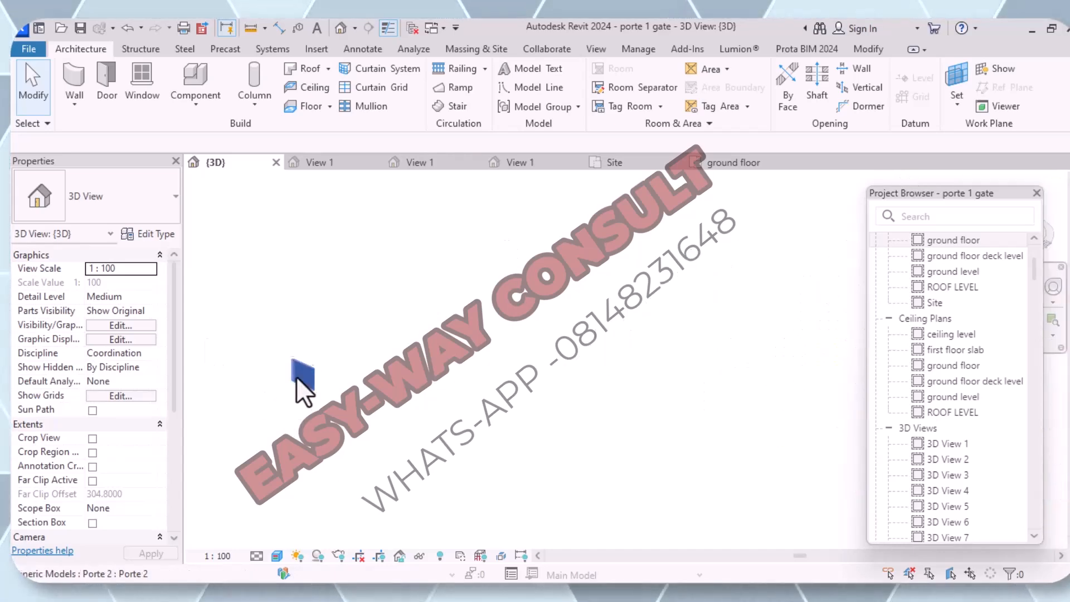
pyautogui.scroll(3, 298, 373)
pyautogui.scroll(5, 343, 363)
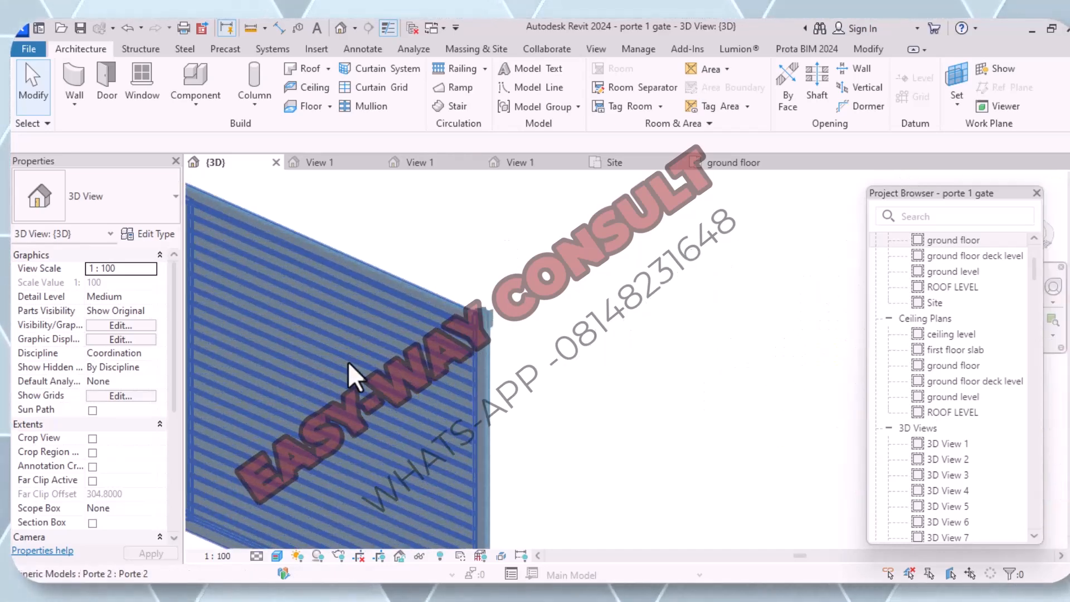
pyautogui.scroll(-6, 450, 355)
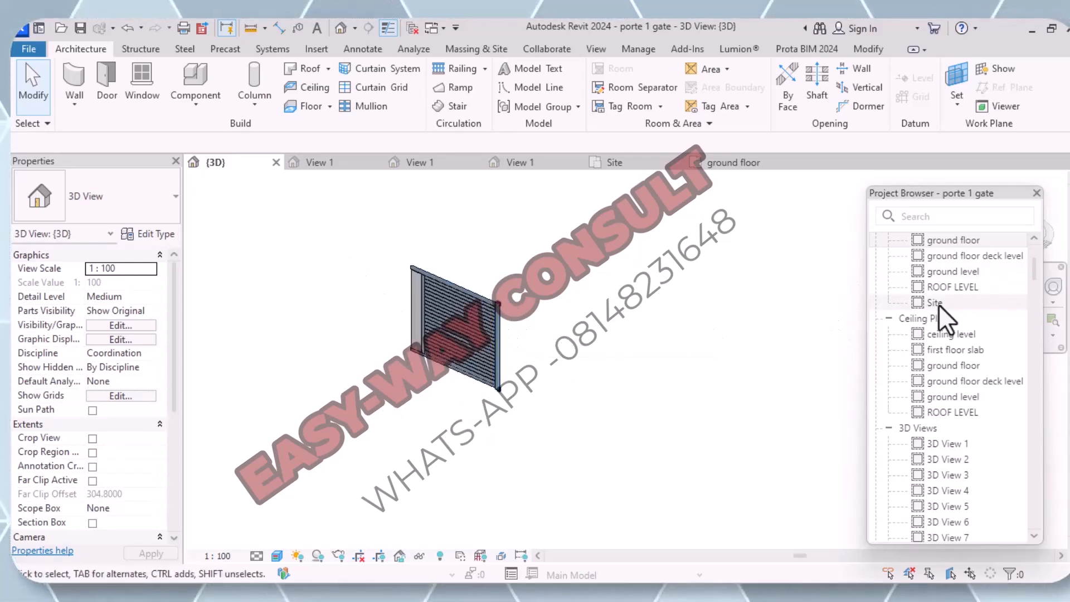
# Step: Open the ground floor plan and bring the whole gate leaf with its post into view
pyautogui.scroll(3, 944, 276)
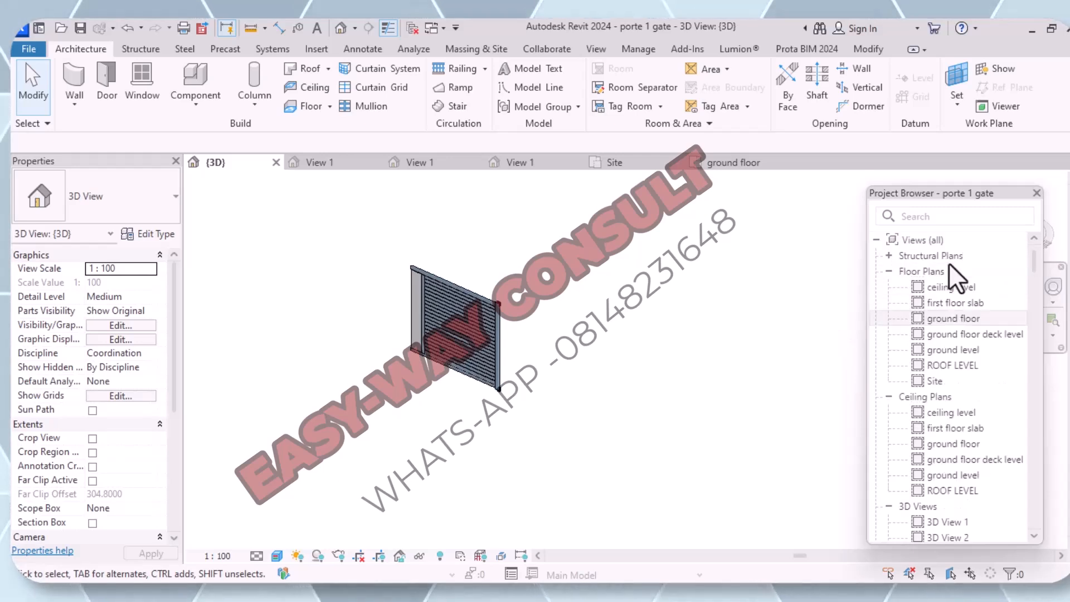
pyautogui.click(964, 317)
pyautogui.click(964, 318)
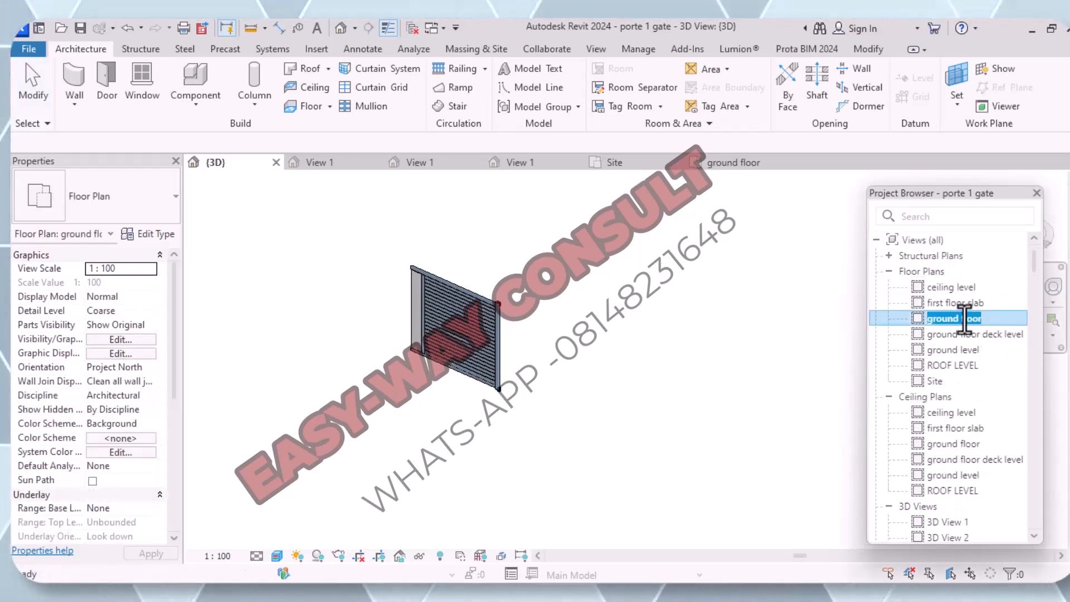
pyautogui.click(825, 325)
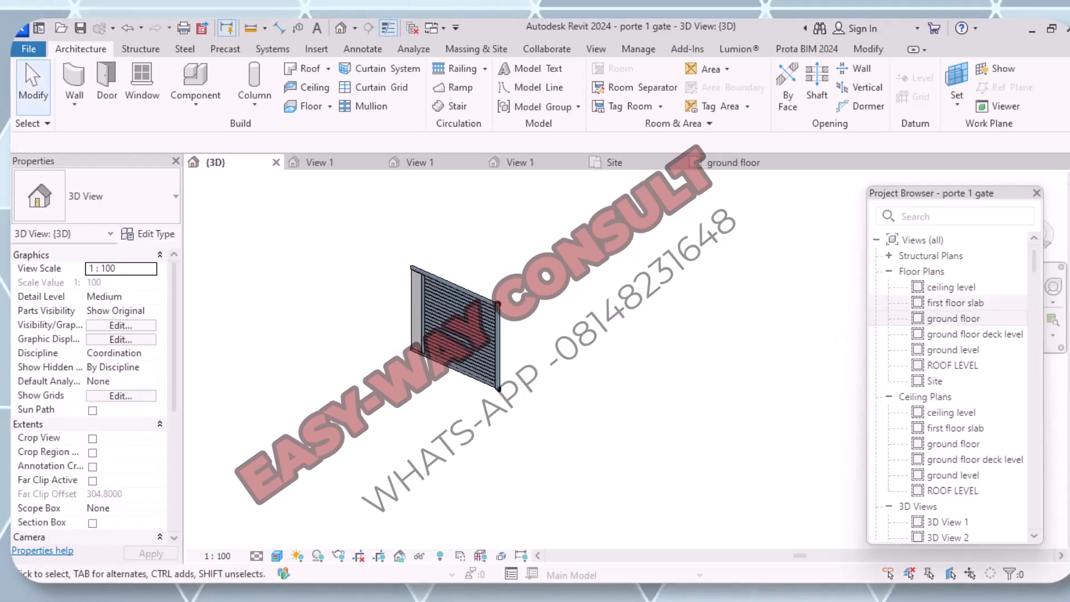
pyautogui.doubleClick(996, 323)
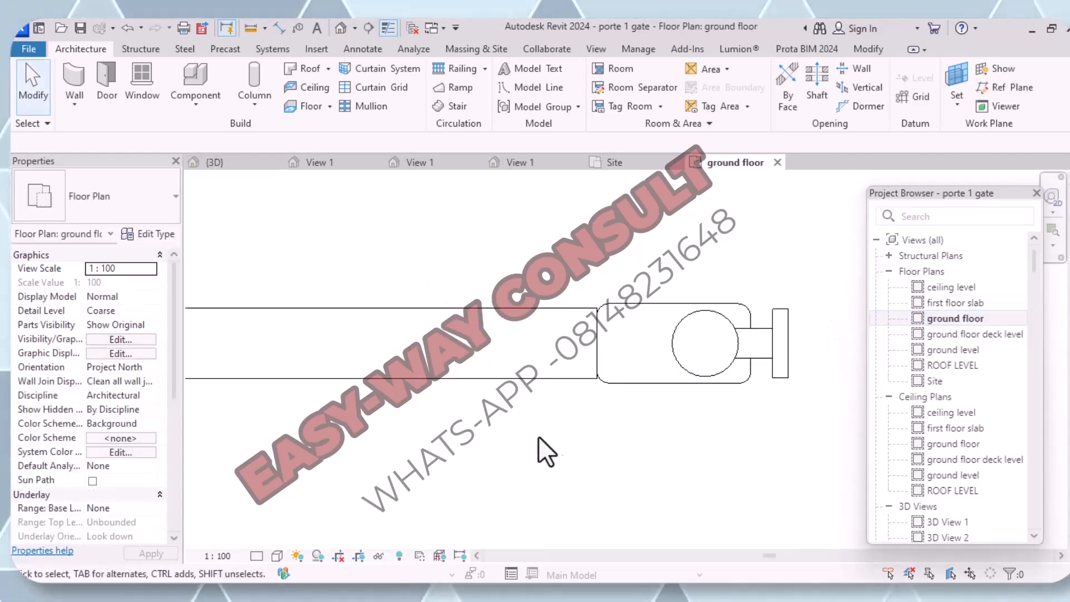
pyautogui.scroll(-3, 652, 399)
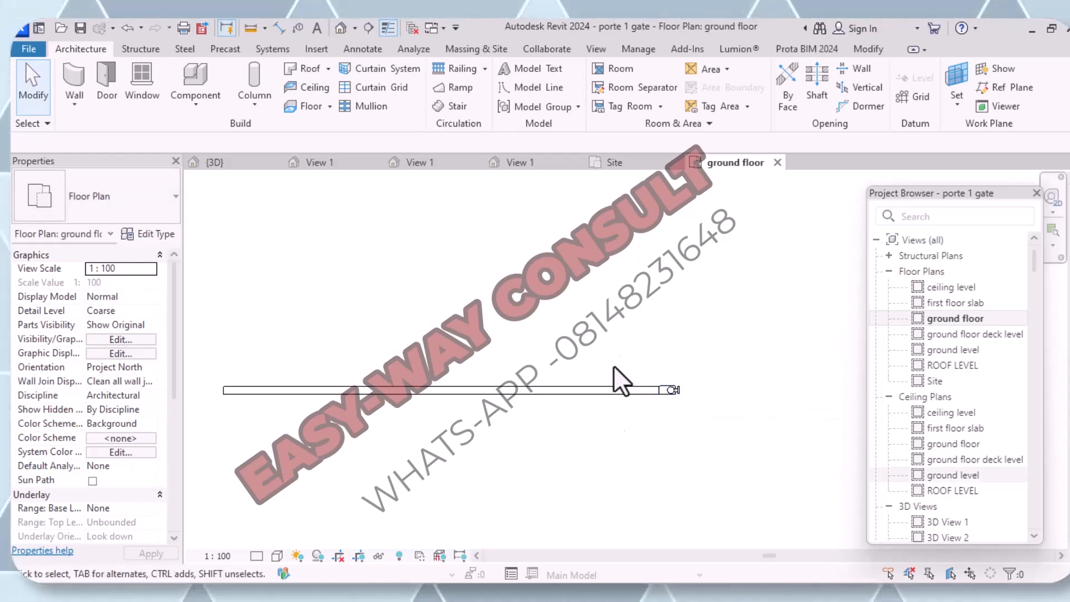
# Step: Rotate the Porte 2 leaf and its Frame-Cadre 2 post together by 180° in the ground floor plan
pyautogui.click(530, 392)
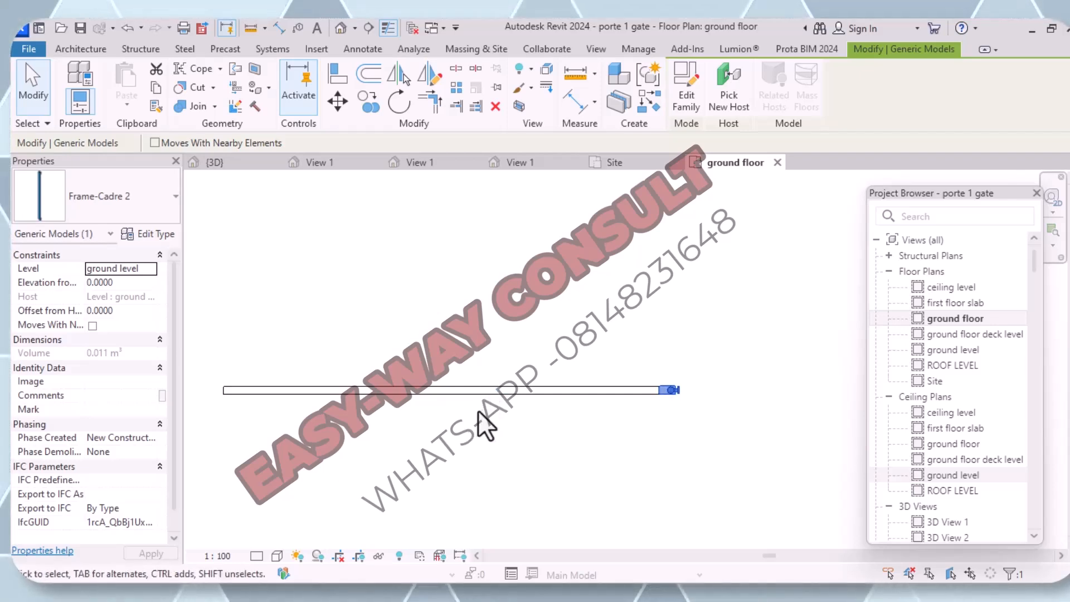
pyautogui.keyDown('ctrl'); pyautogui.click(504, 397); pyautogui.keyUp('ctrl')
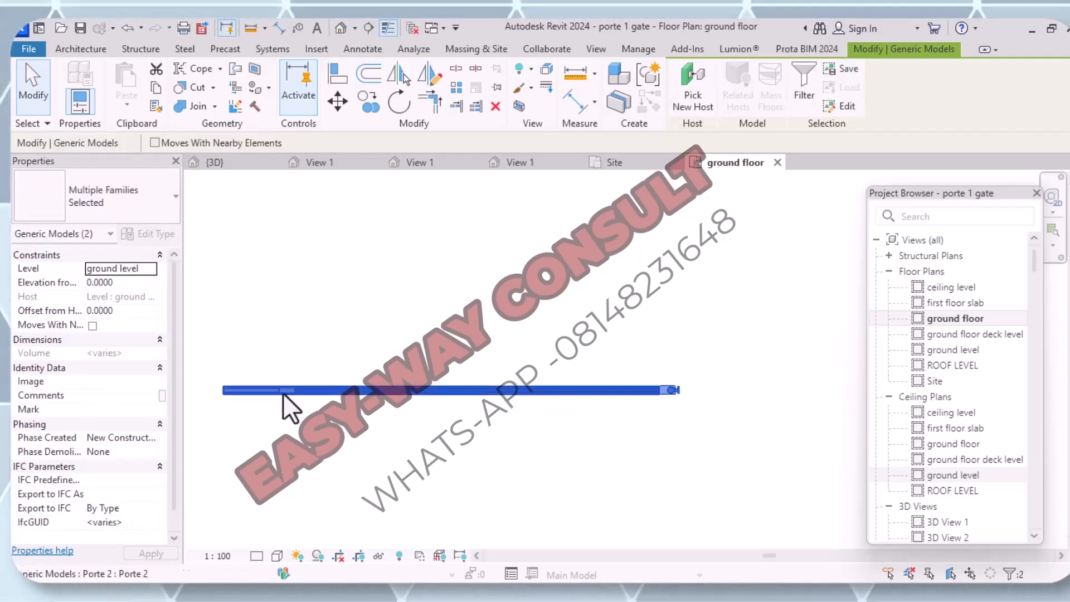
pyautogui.scroll(4, 244, 378)
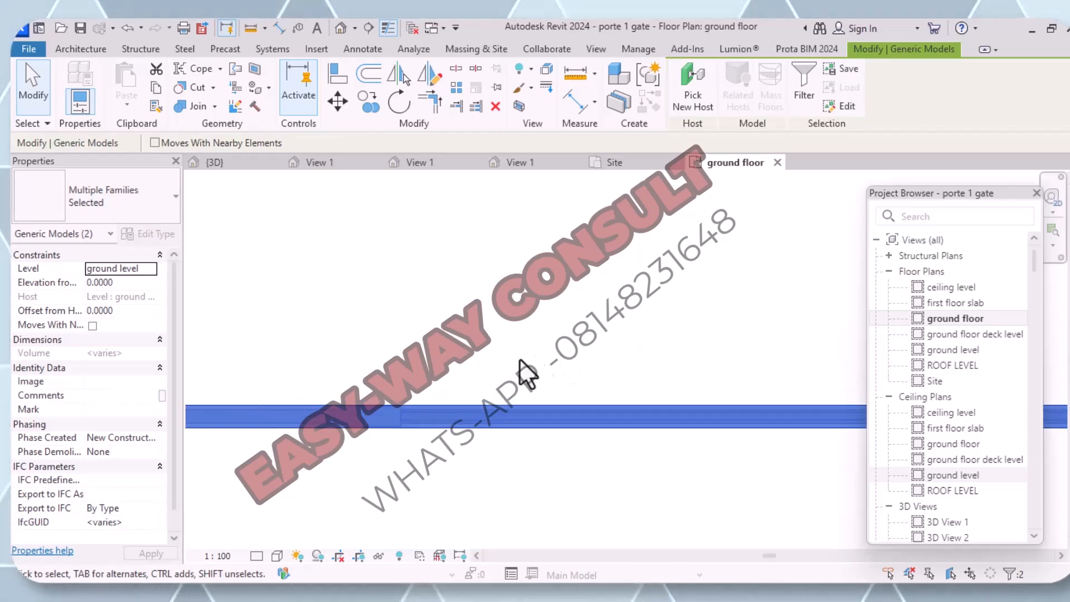
pyautogui.scroll(-4, 533, 356)
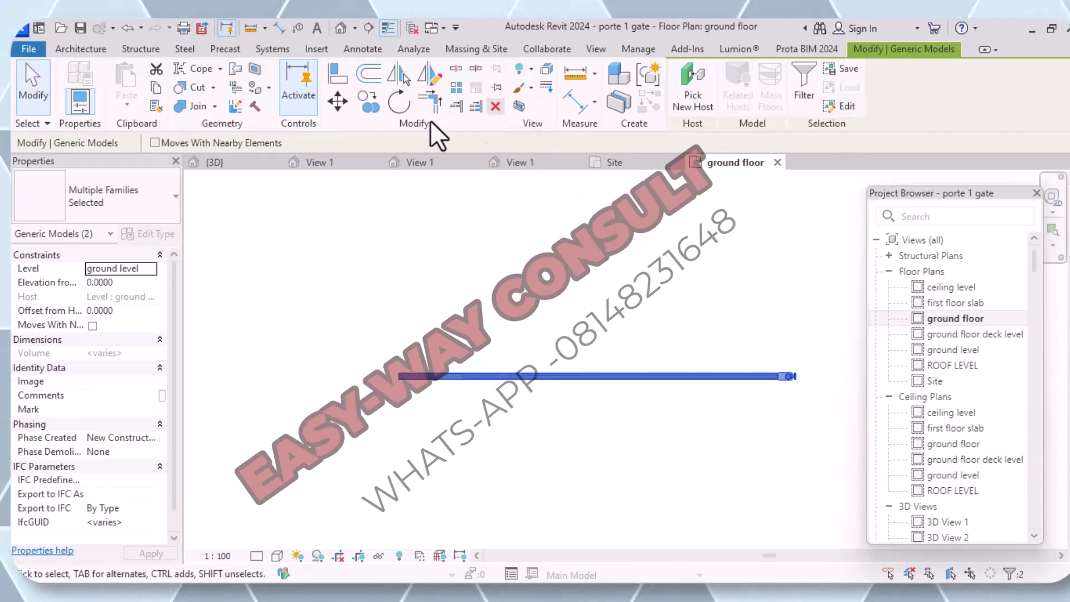
pyautogui.click(396, 110)
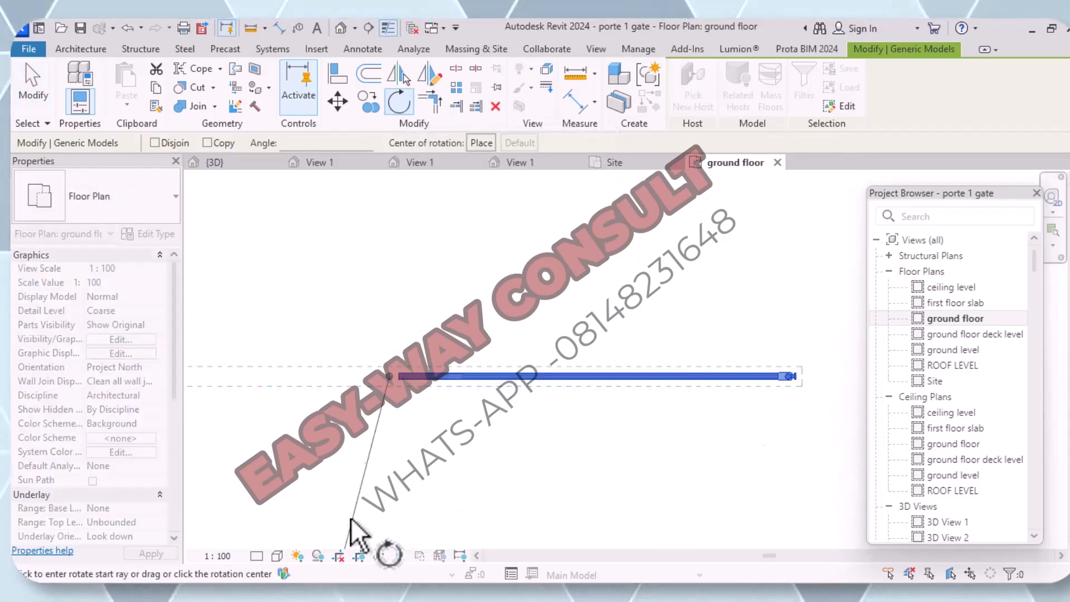
pyautogui.click(389, 479)
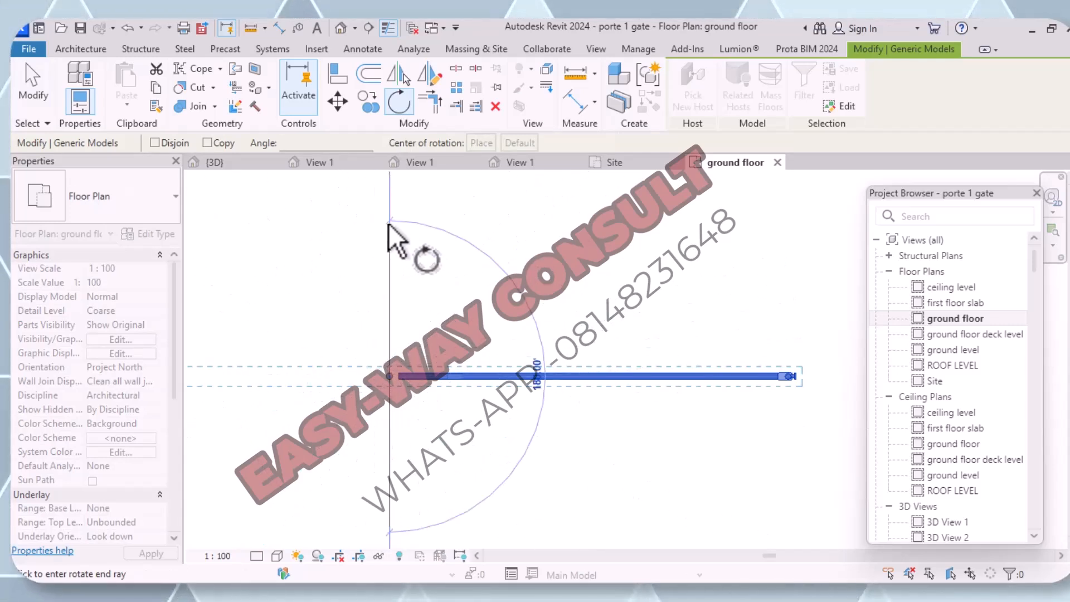
pyautogui.click(388, 224)
pyautogui.scroll(-3, 525, 336)
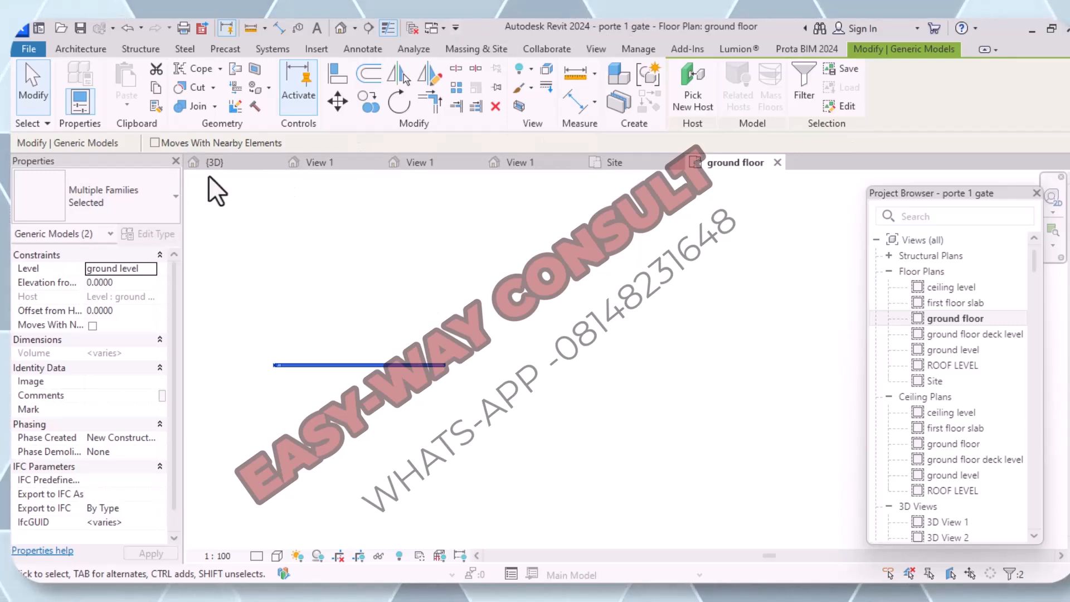
# Step: Inspect the rotated gate leaf, its post joint and its surroundings in the default 3D view
pyautogui.click(339, 29)
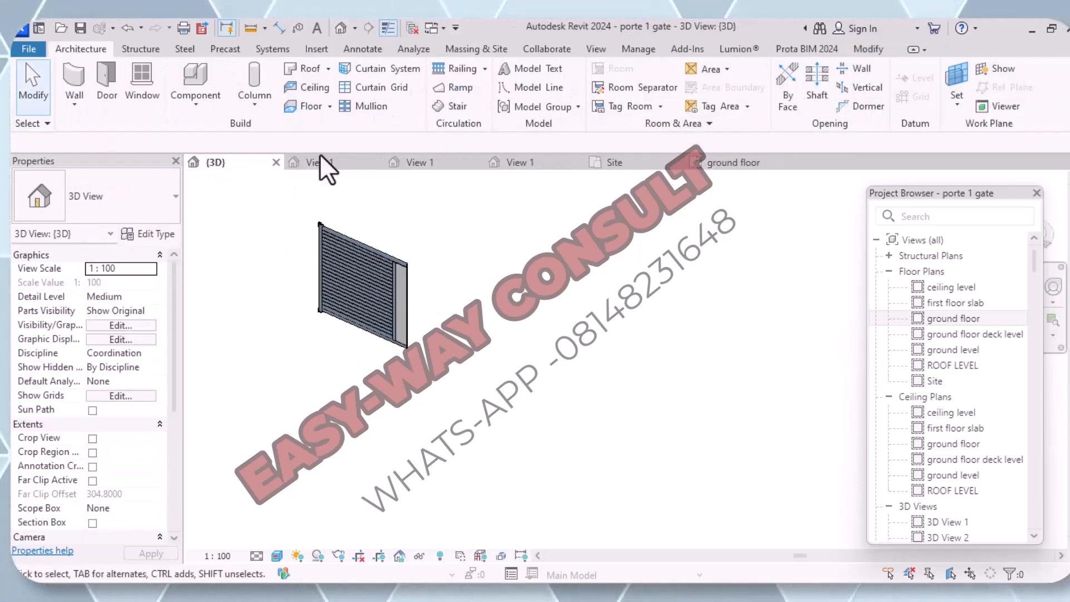
pyautogui.scroll(3, 319, 219)
pyautogui.scroll(1, 319, 219)
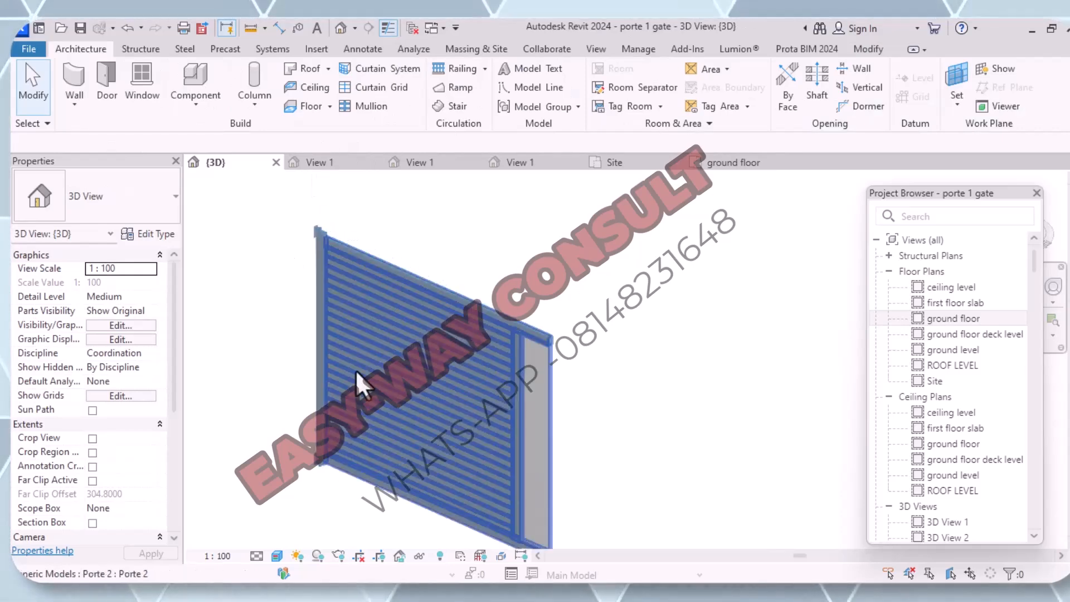
pyautogui.scroll(3, 356, 370)
pyautogui.scroll(-2, 265, 450)
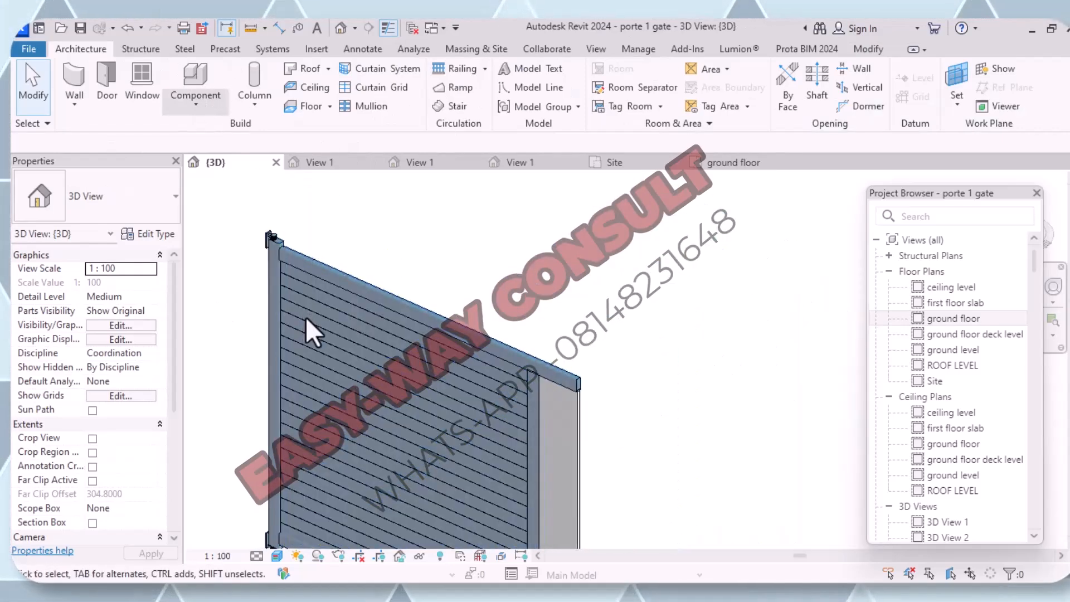
pyautogui.scroll(4, 286, 282)
pyautogui.scroll(-1, 334, 256)
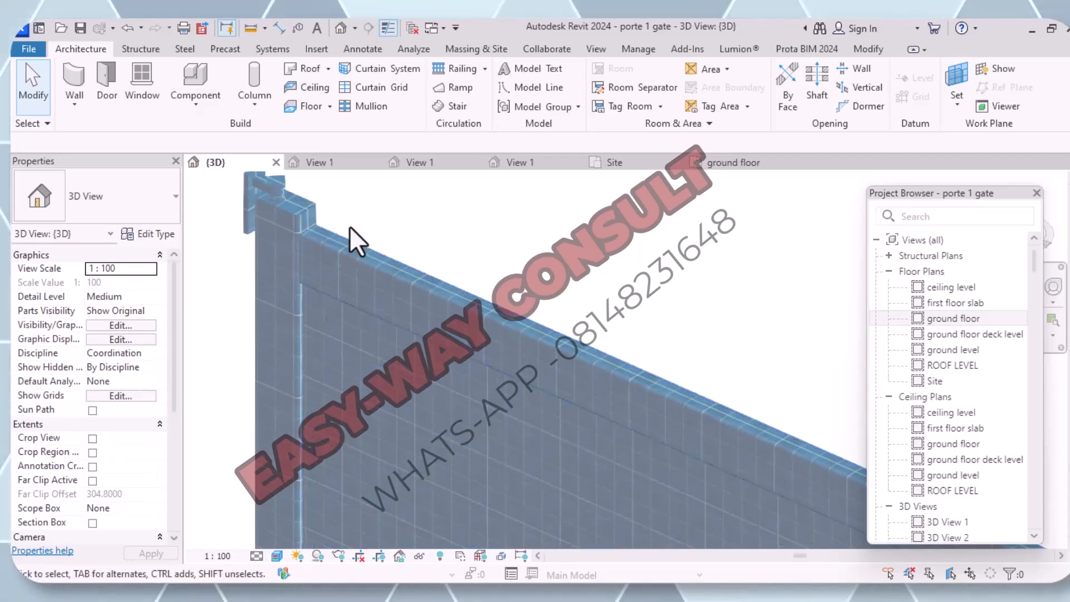
pyautogui.scroll(1, 351, 234)
pyautogui.scroll(-4, 332, 258)
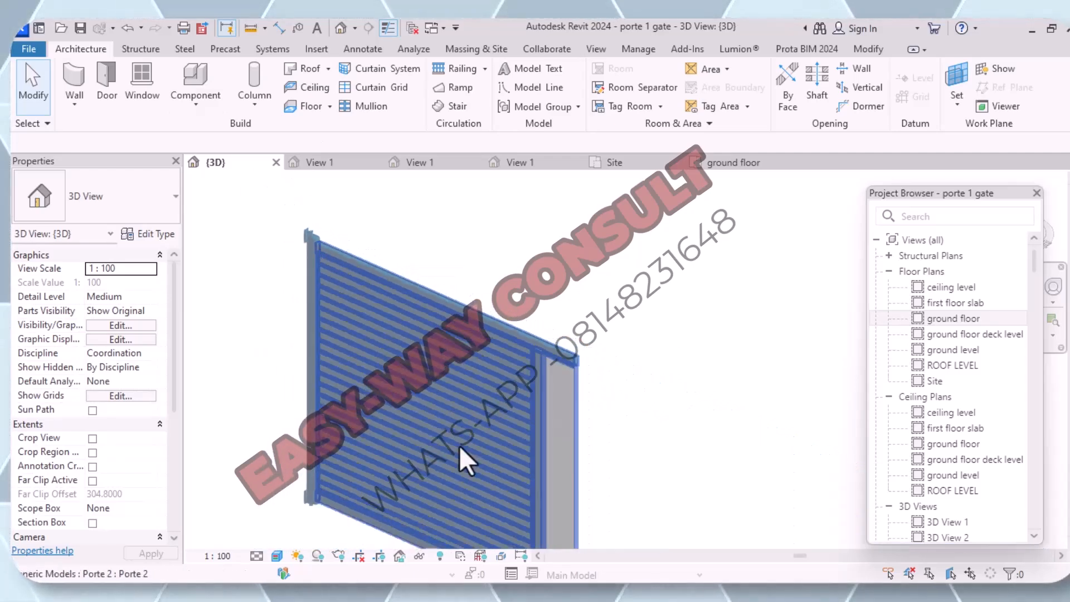
pyautogui.scroll(-1, 467, 482)
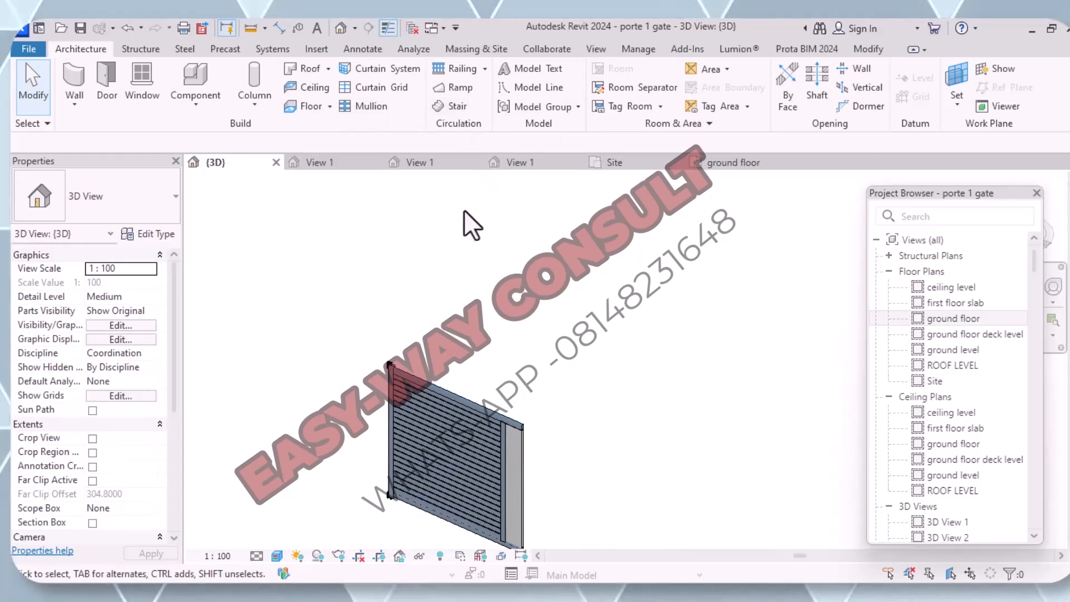
pyautogui.scroll(-3, 555, 272)
pyautogui.scroll(-1, 794, 435)
pyautogui.moveTo(786, 434); pyautogui.dragTo(564, 427, button='middle')
pyautogui.scroll(-3, 537, 418)
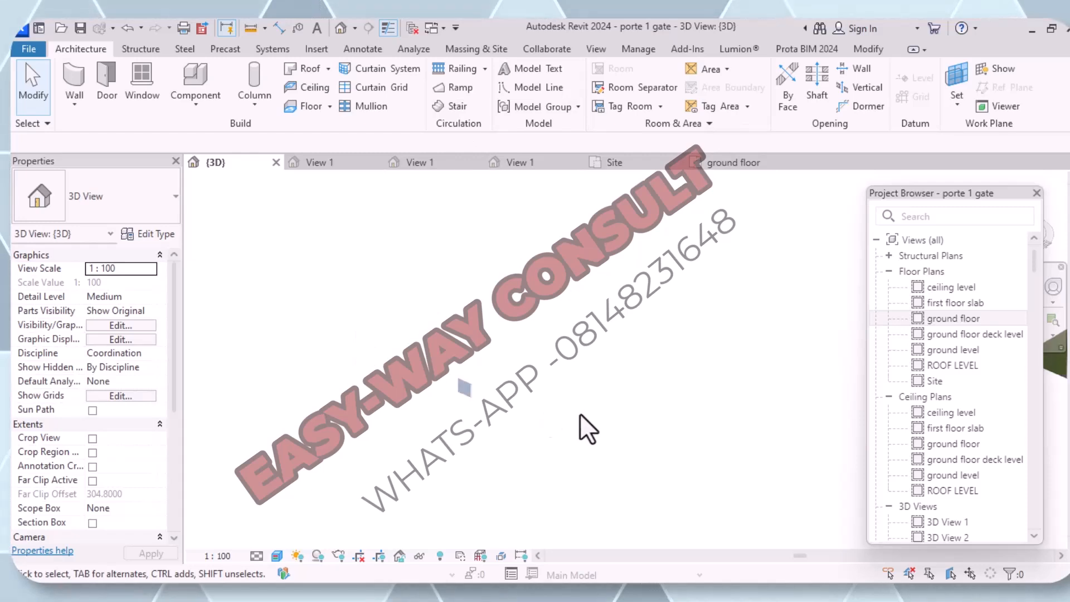
# Step: Open the Site floor plan and delete the large glass-type floor northwest of the curved road
pyautogui.doubleClick(947, 379)
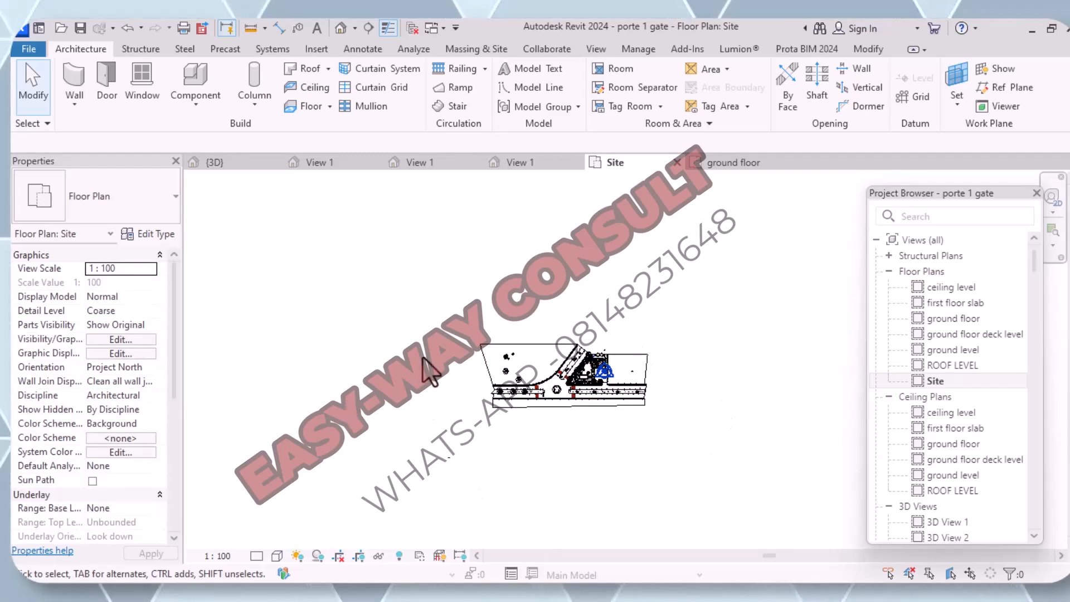
pyautogui.scroll(4, 521, 384)
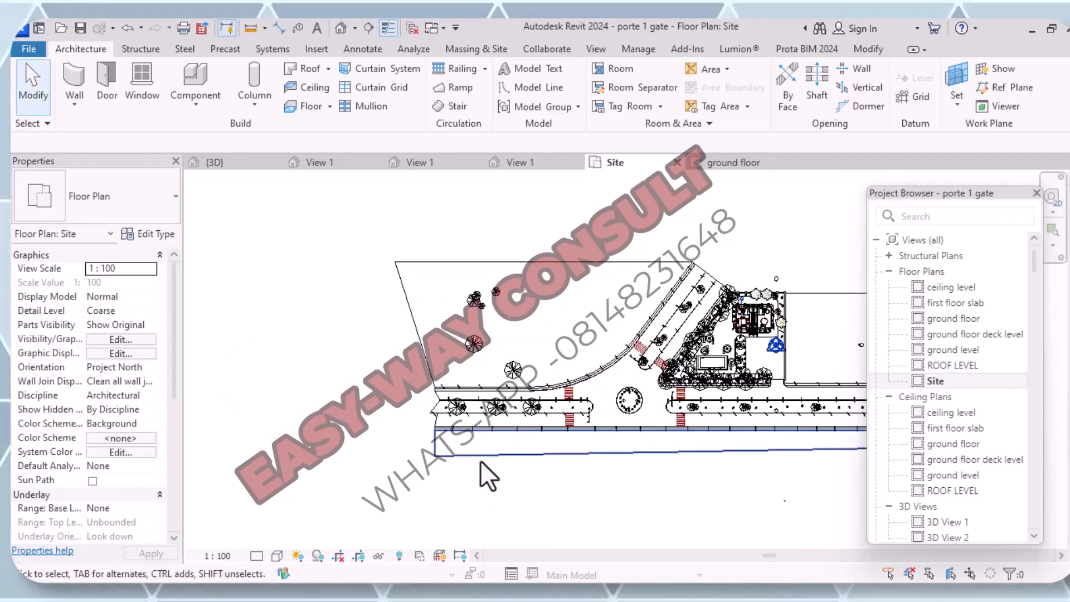
pyautogui.scroll(-2, 418, 308)
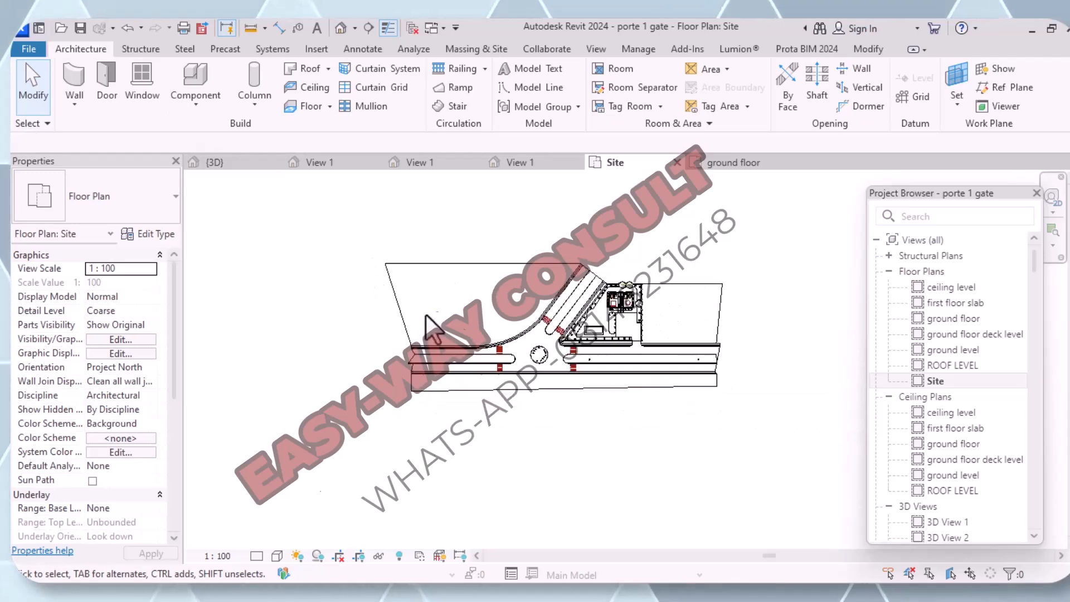
pyautogui.click(454, 269)
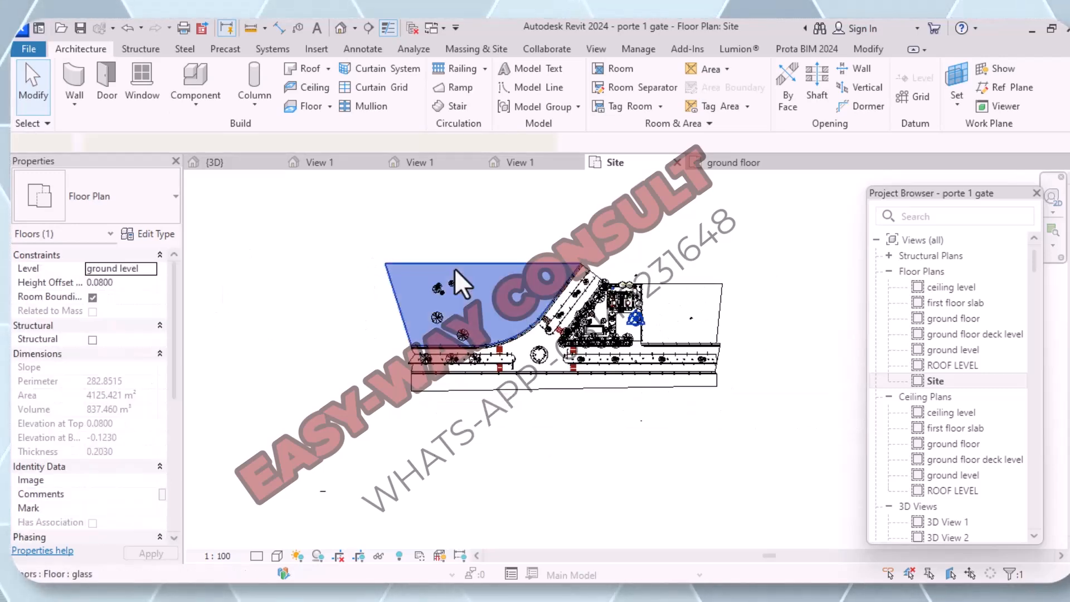
pyautogui.scroll(-2, 671, 480)
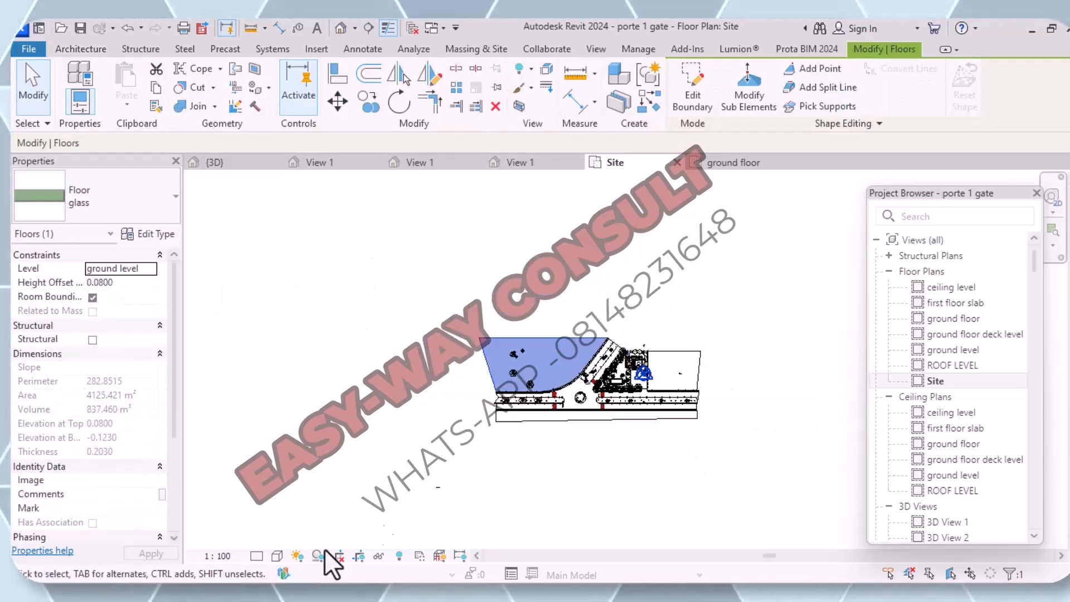
pyautogui.scroll(3, 435, 491)
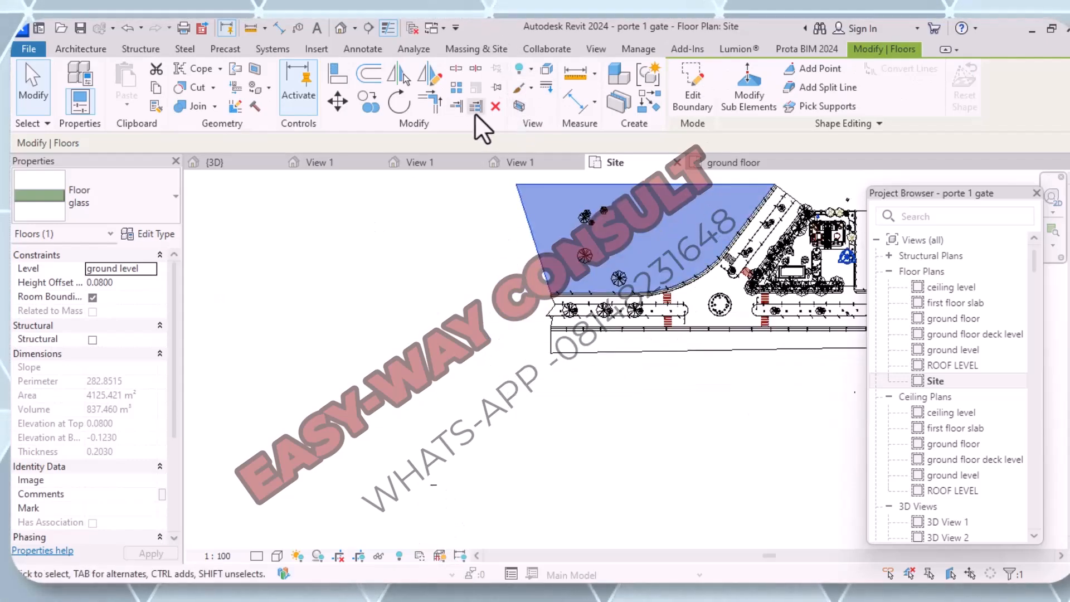
pyautogui.click(495, 105)
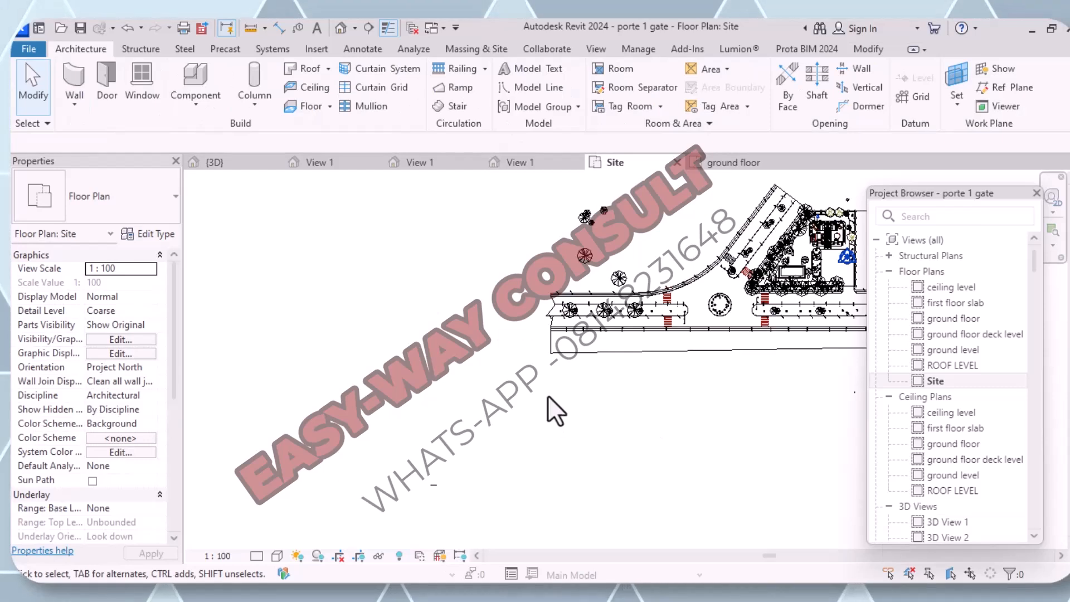
# Step: Delete the road floors and trees west of the plot, along with the leftover crosswalk and street lamps west of the roundabout
pyautogui.moveTo(643, 437); pyautogui.dragTo(473, 188)
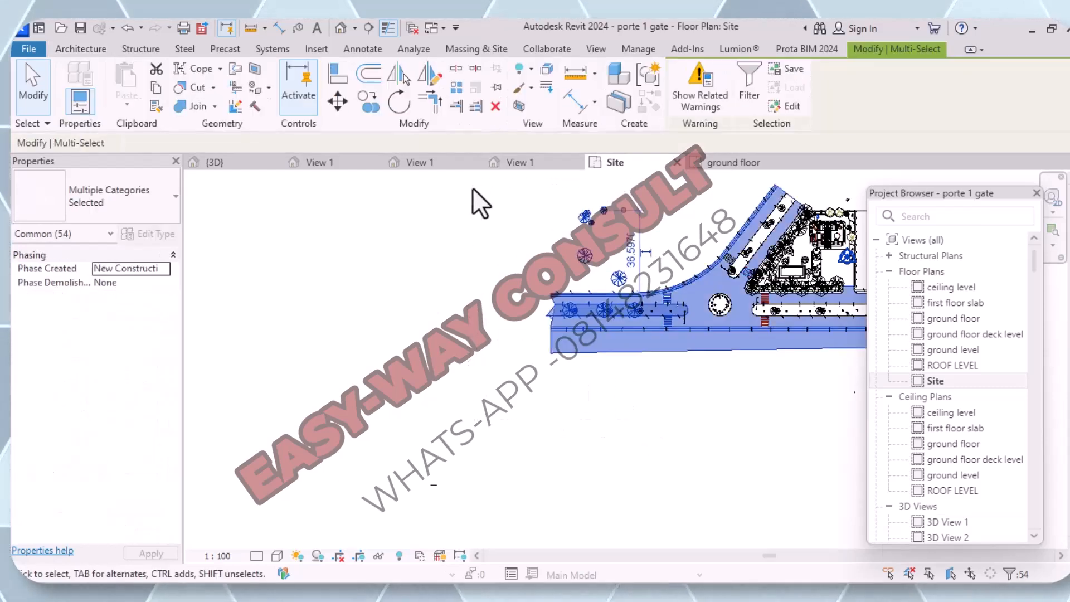
pyautogui.click(491, 106)
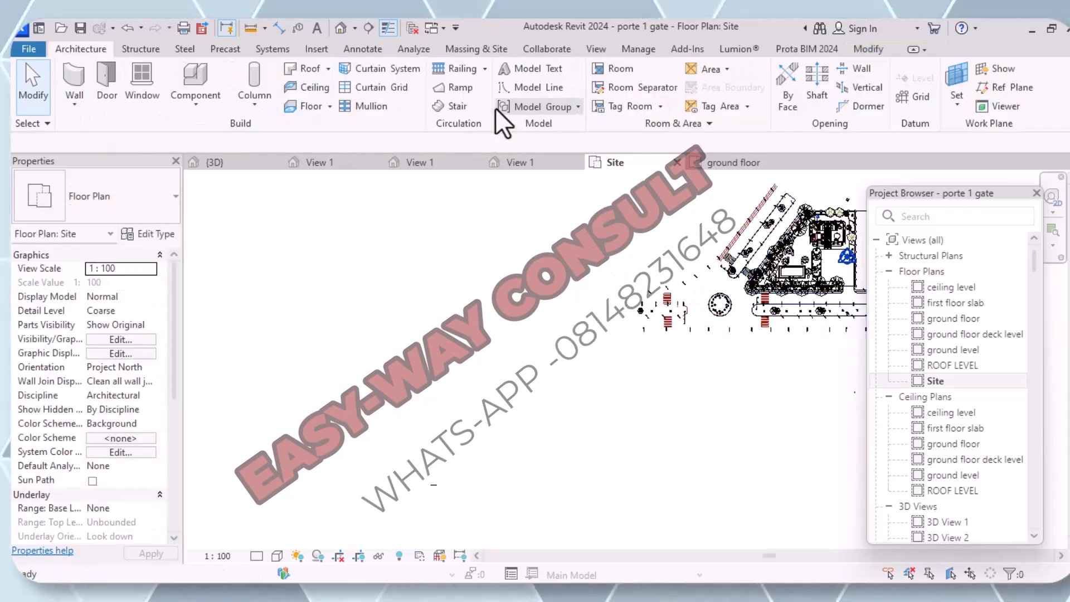
pyautogui.moveTo(703, 392); pyautogui.dragTo(572, 261)
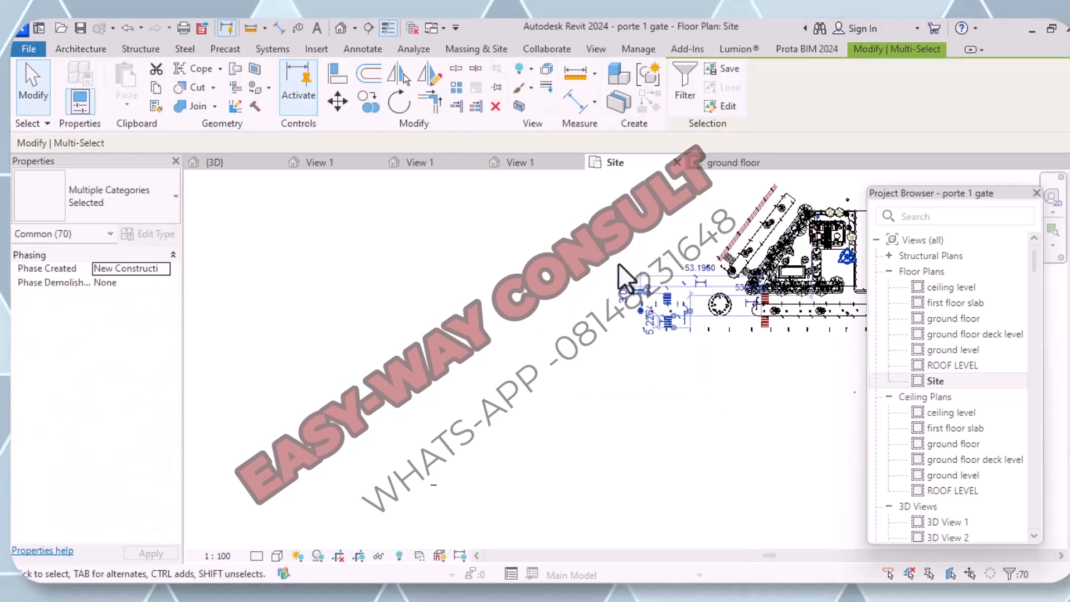
pyautogui.click(496, 106)
# Step: Delete the large floor east of the plot and the road median south of it, accepting deletion of the left elevation view
pyautogui.scroll(-2, 532, 371)
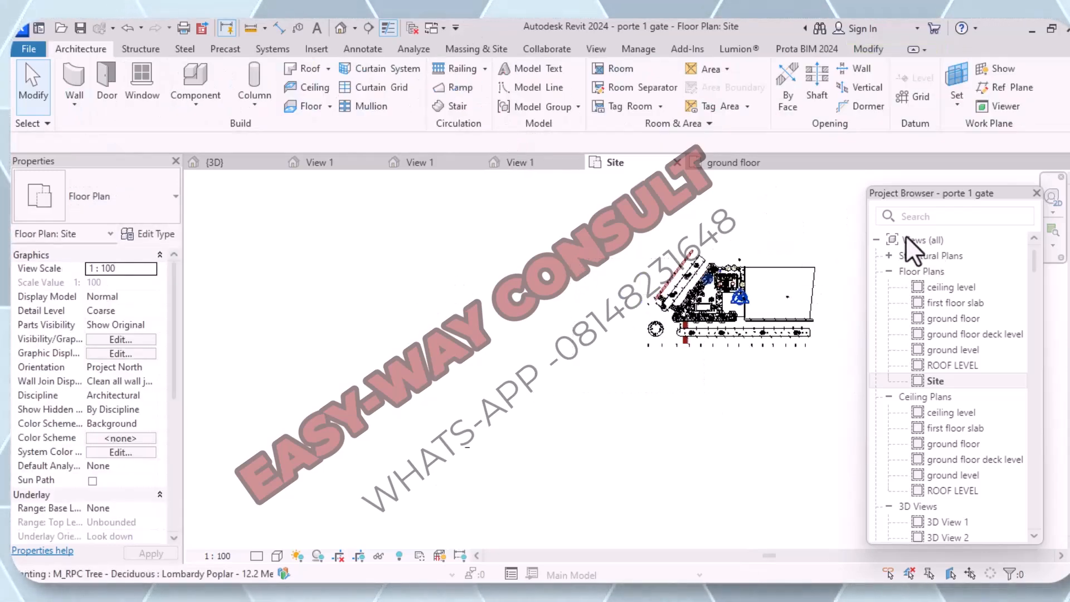
pyautogui.scroll(1, 737, 274)
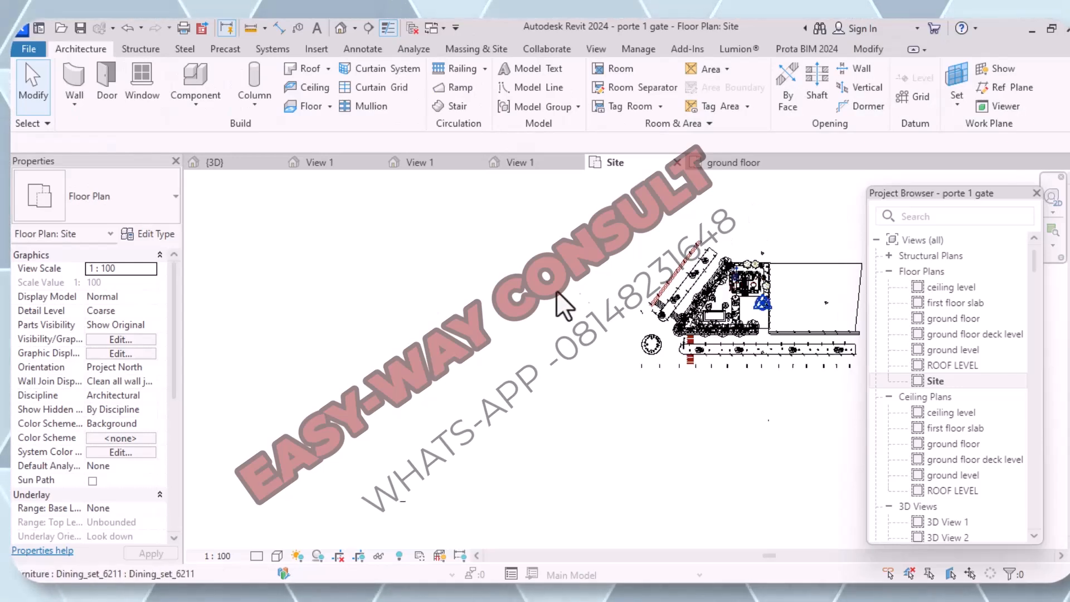
pyautogui.scroll(2, 613, 346)
pyautogui.scroll(1, 704, 456)
pyautogui.scroll(-1, 704, 456)
pyautogui.moveTo(610, 357); pyautogui.dragTo(618, 241)
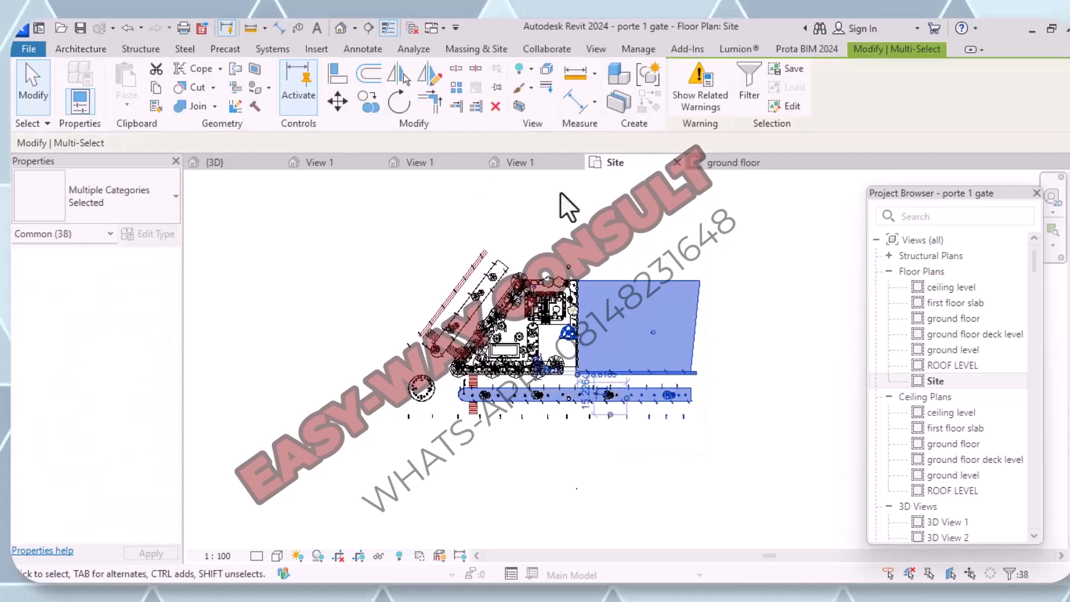
pyautogui.click(497, 107)
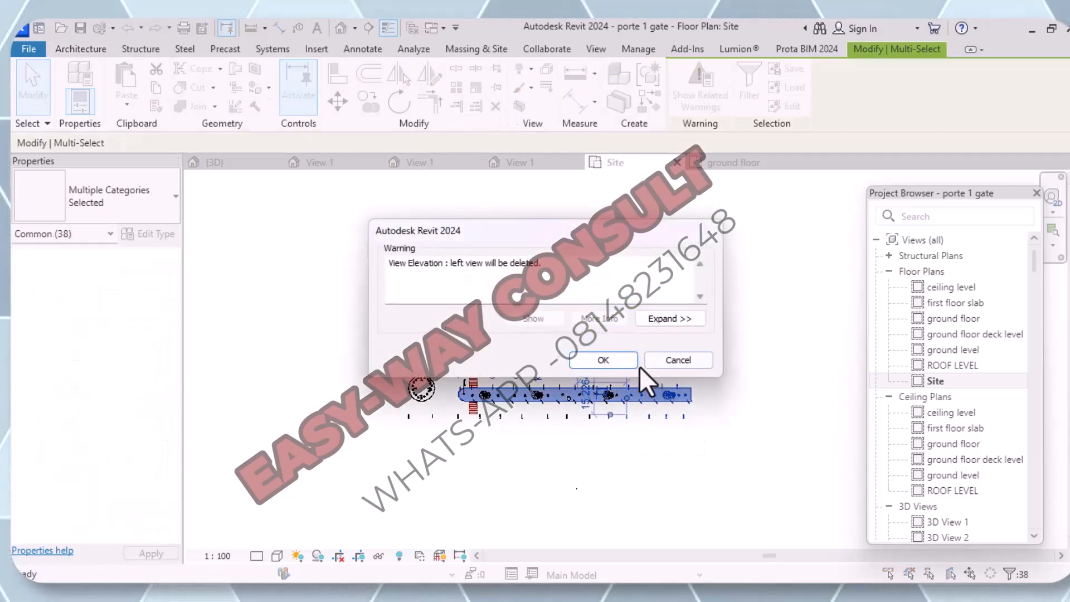
pyautogui.click(620, 364)
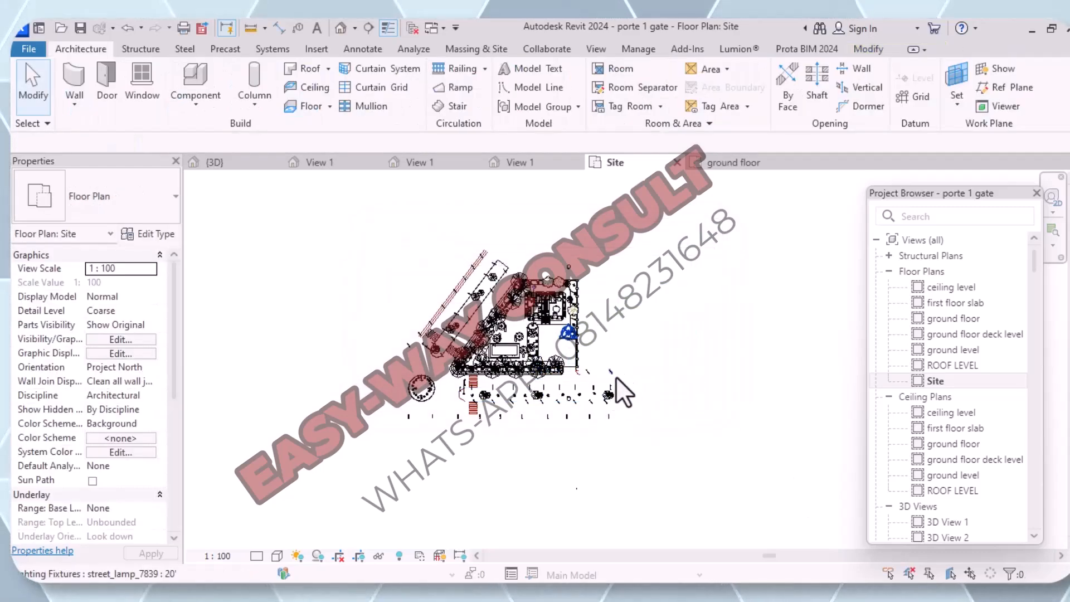
# Step: Delete the diagonal road's median floor and the parallel curb lines northwest of the plot
pyautogui.scroll(3, 617, 378)
pyautogui.scroll(-2, 807, 490)
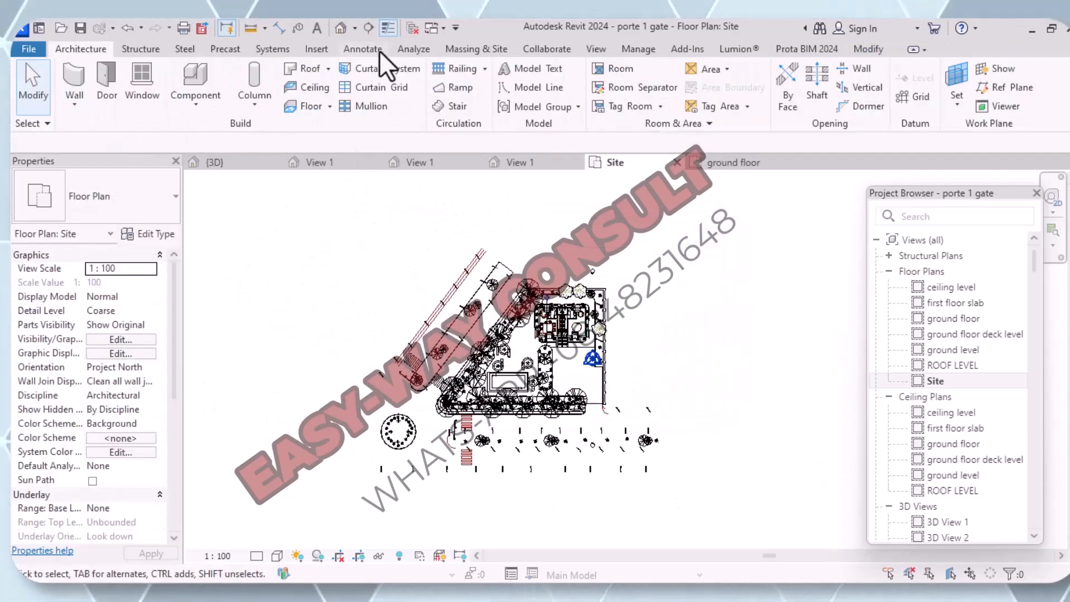
pyautogui.moveTo(409, 217); pyautogui.dragTo(695, 342)
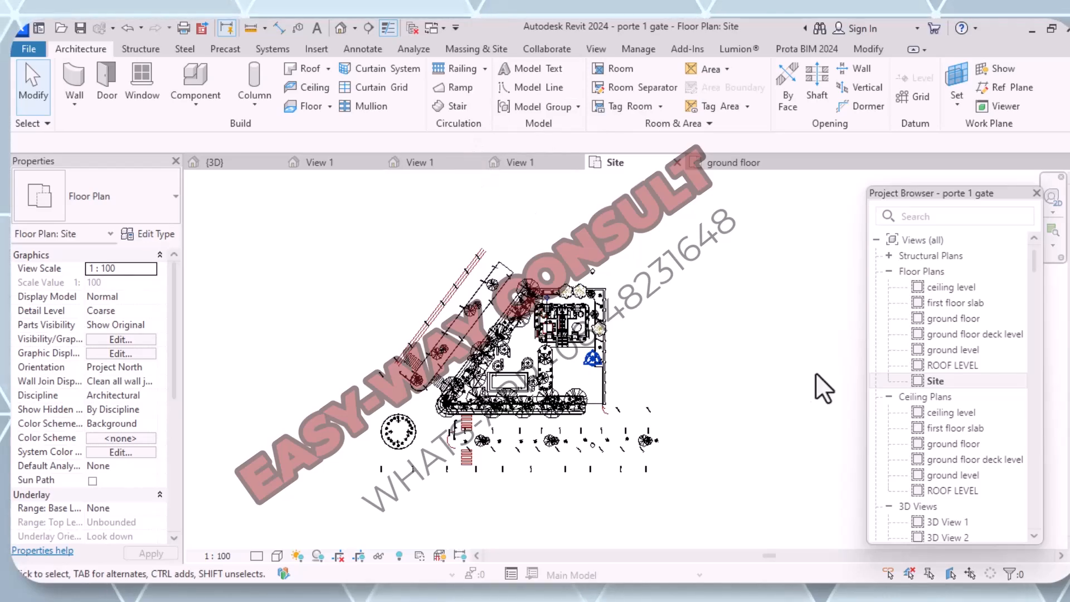
pyautogui.scroll(3, 450, 290)
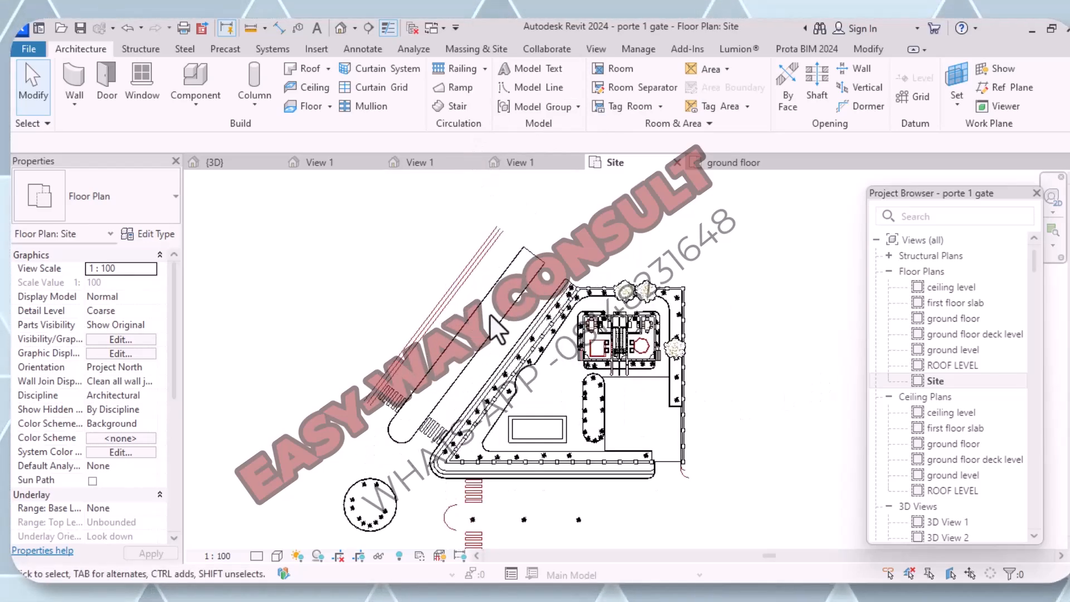
pyautogui.moveTo(438, 326); pyautogui.dragTo(398, 277)
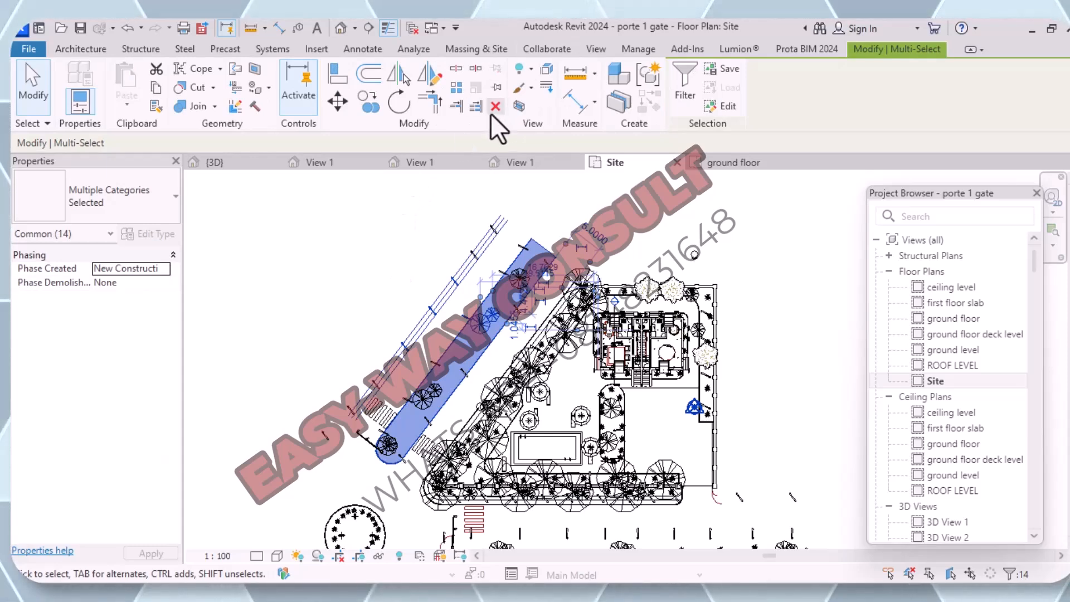
pyautogui.click(494, 109)
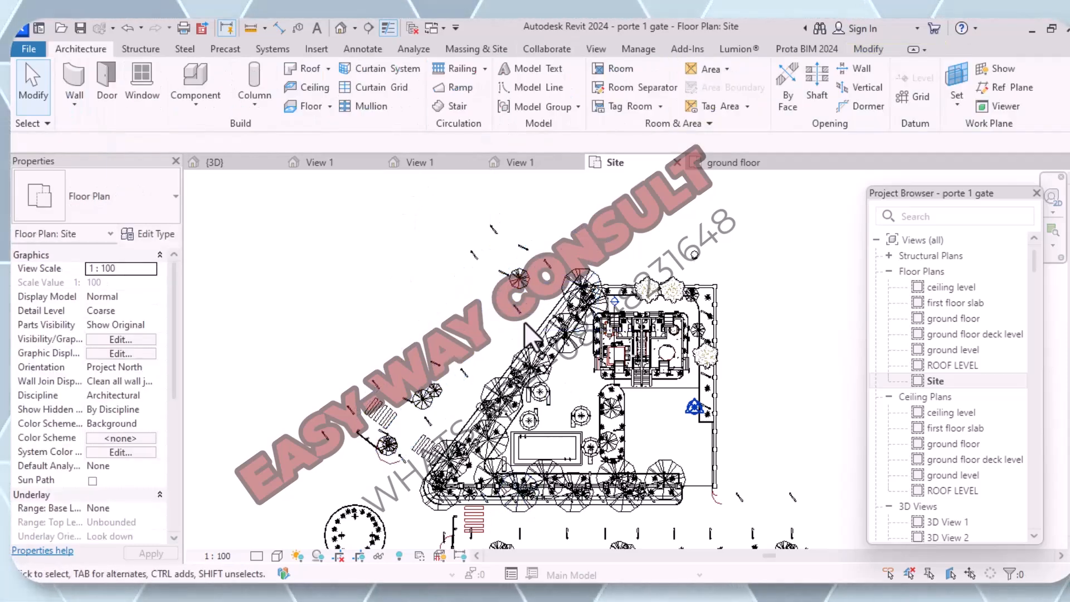
# Step: Delete the leftover street lamps and tree at the northern end of the former diagonal road
pyautogui.moveTo(437, 216); pyautogui.dragTo(438, 214)
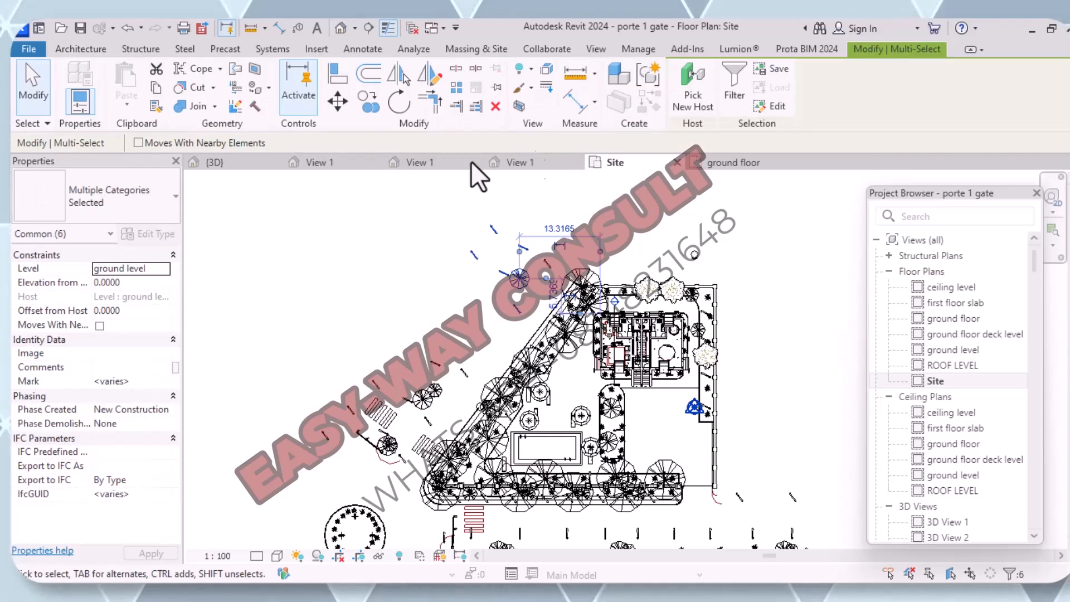
pyautogui.click(496, 104)
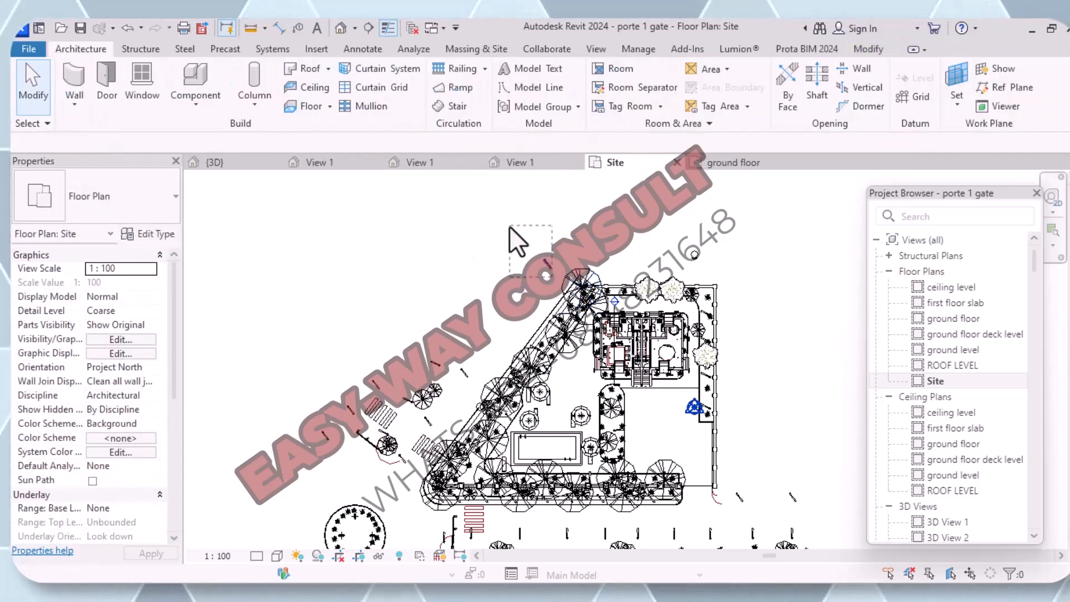
pyautogui.click(552, 278)
pyautogui.click(495, 105)
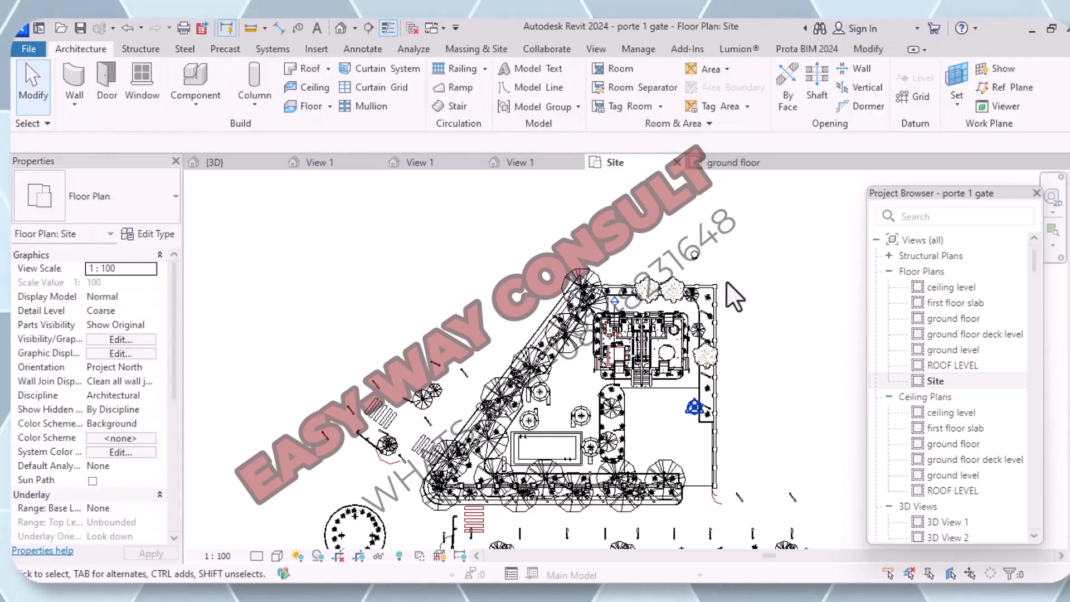
# Step: Delete the elevation marker north of the building, accepting deletion of the back elevation view
pyautogui.click(694, 256)
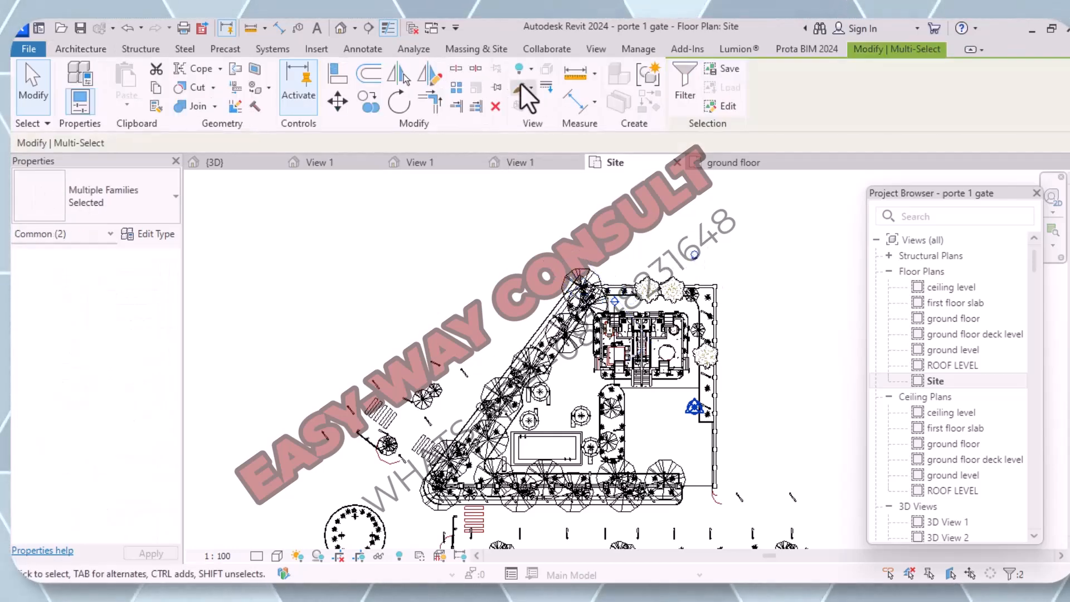
pyautogui.click(495, 106)
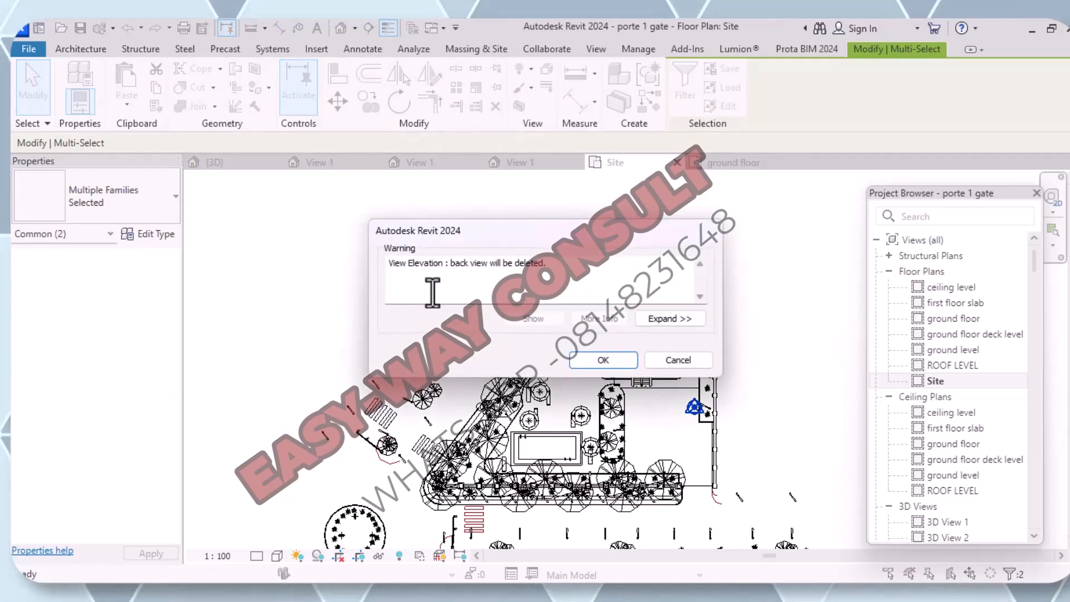
pyautogui.click(623, 357)
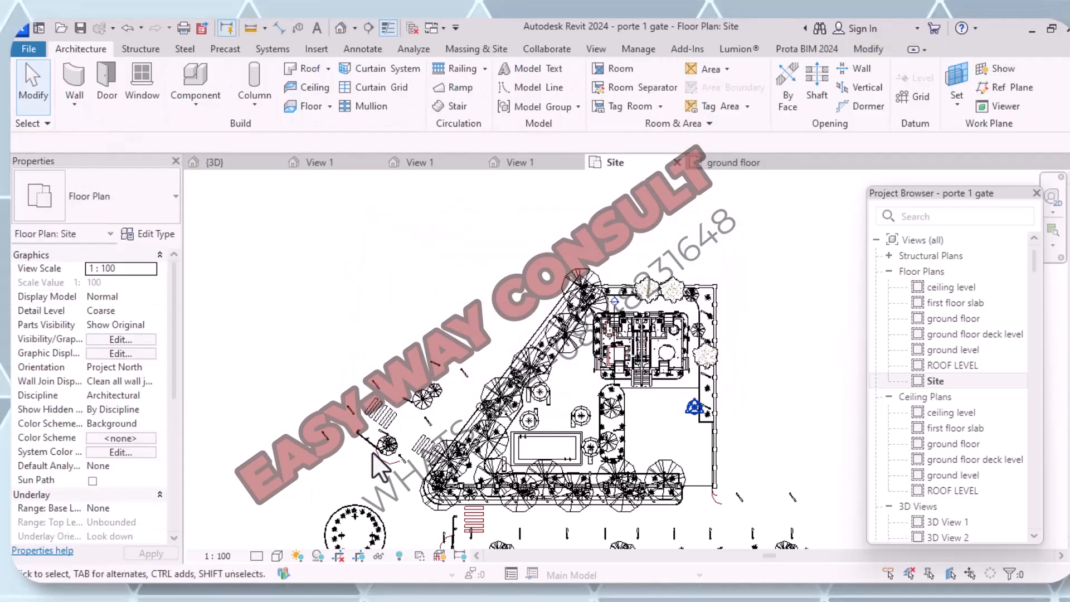
# Step: Delete the outer crosswalk, trees and street lamps left along the southern half of the former diagonal road
pyautogui.moveTo(416, 468); pyautogui.dragTo(290, 331)
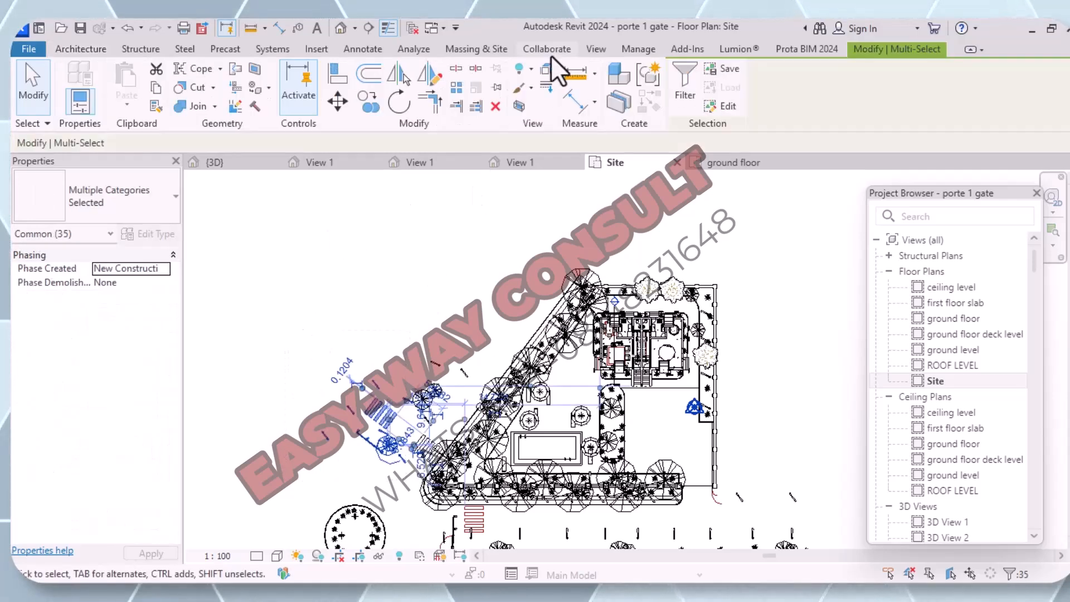
pyautogui.click(495, 107)
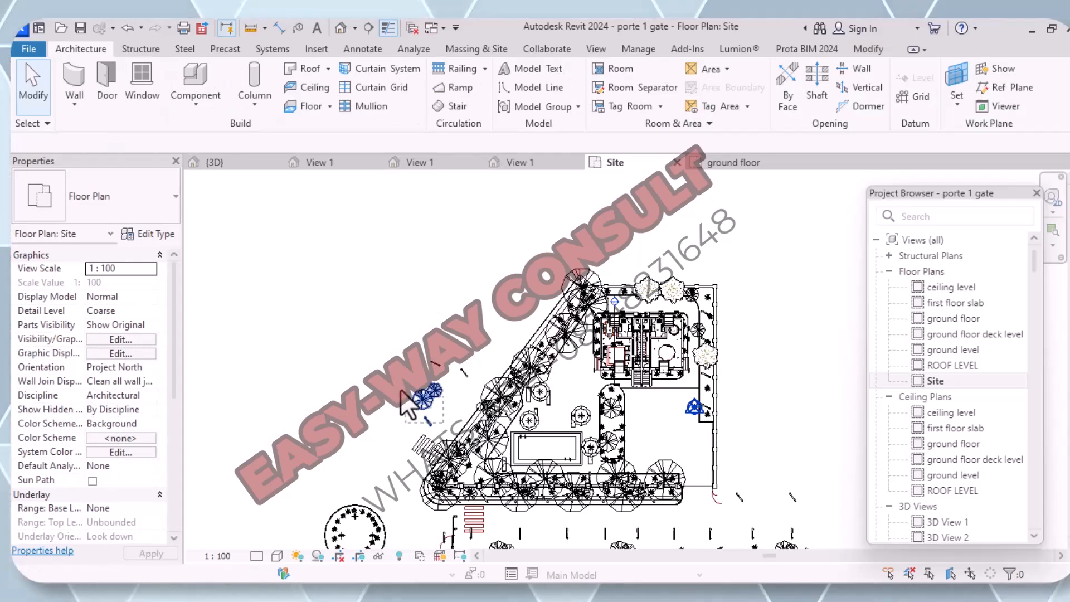
pyautogui.moveTo(373, 328); pyautogui.dragTo(373, 328)
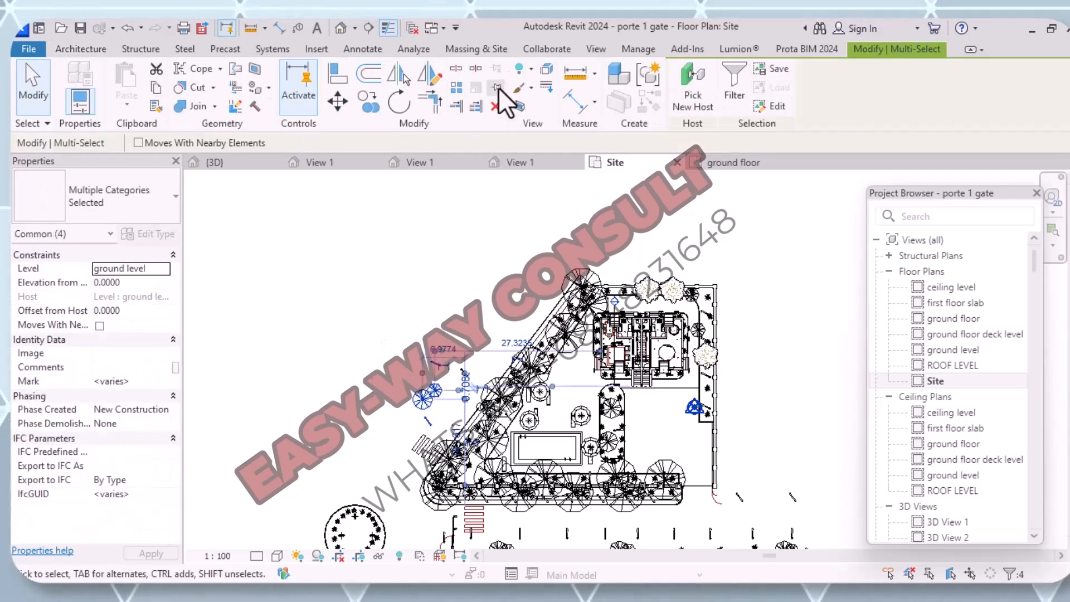
pyautogui.click(496, 106)
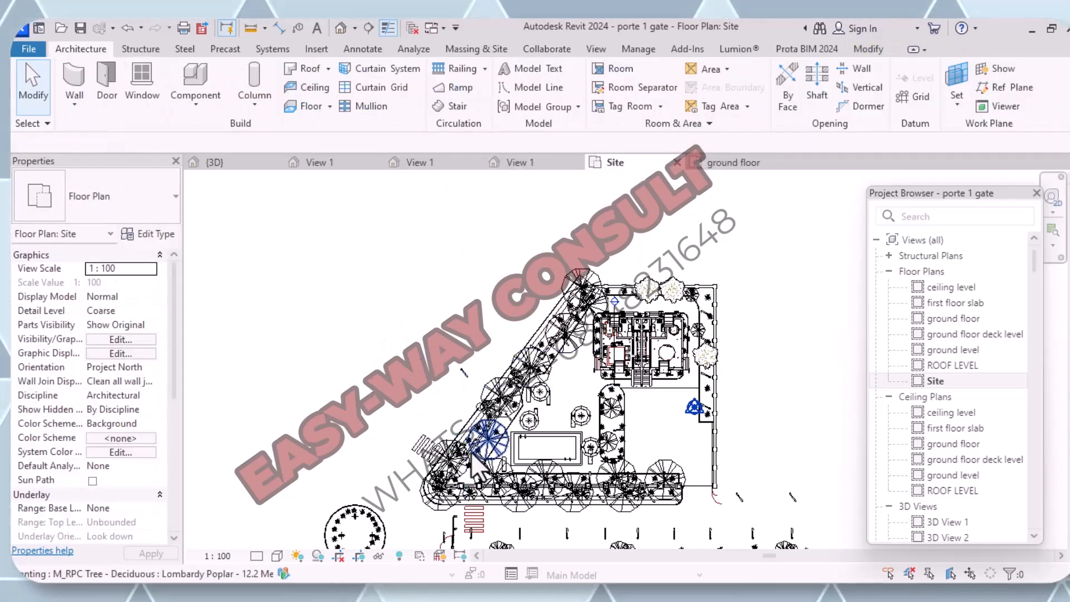
pyautogui.click(474, 380)
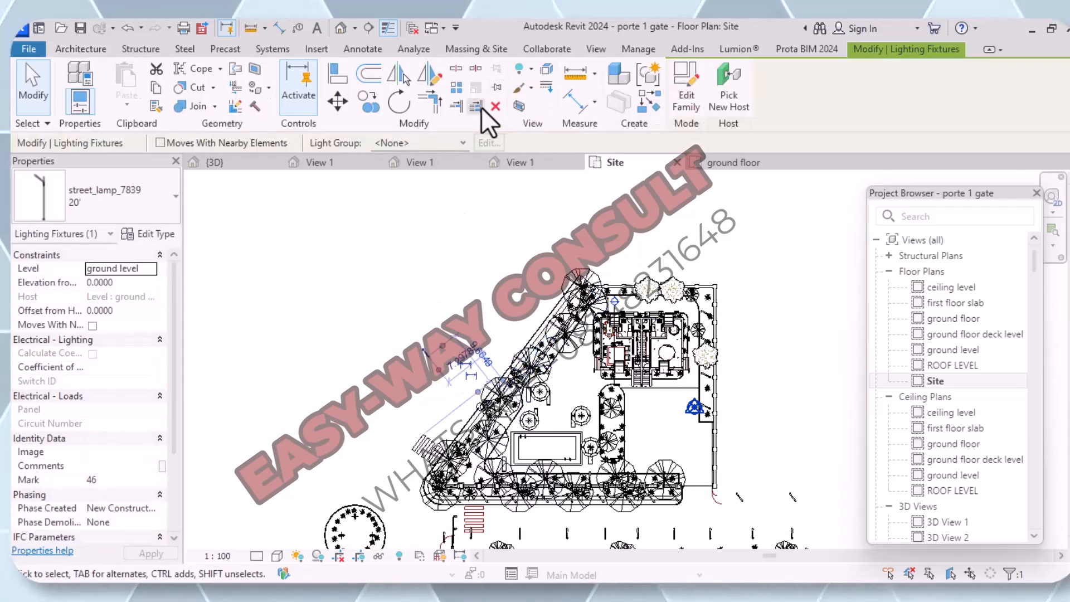
pyautogui.click(493, 104)
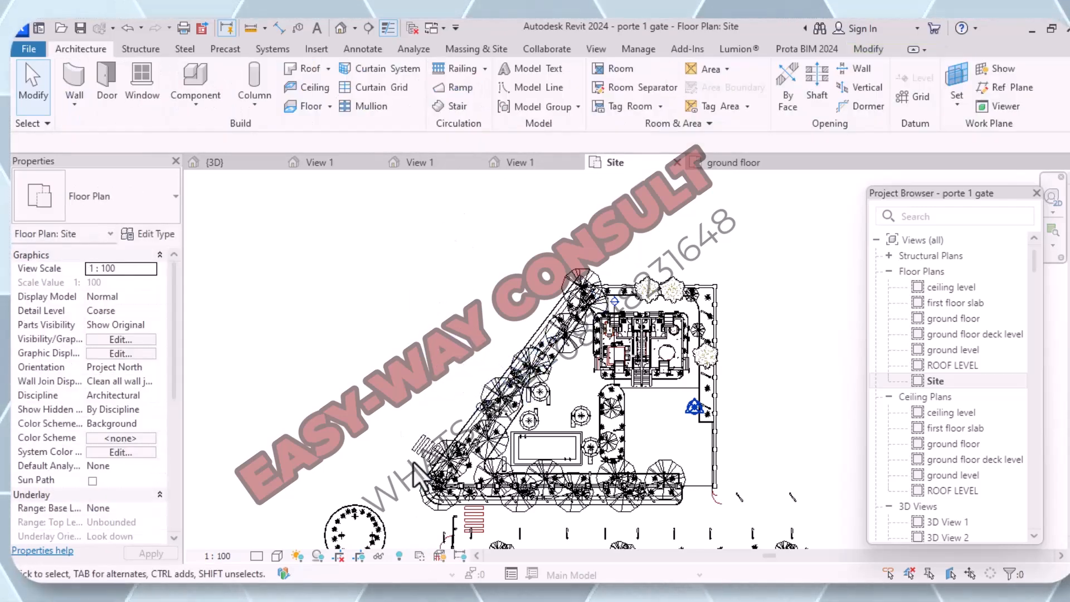
# Step: Delete the crosswalk stripes outside the diagonal boundary and the Lombardy Poplar tree at the plot's southwest corner
pyautogui.scroll(3, 419, 476)
pyautogui.scroll(1, 424, 480)
pyautogui.moveTo(424, 488); pyautogui.dragTo(369, 345)
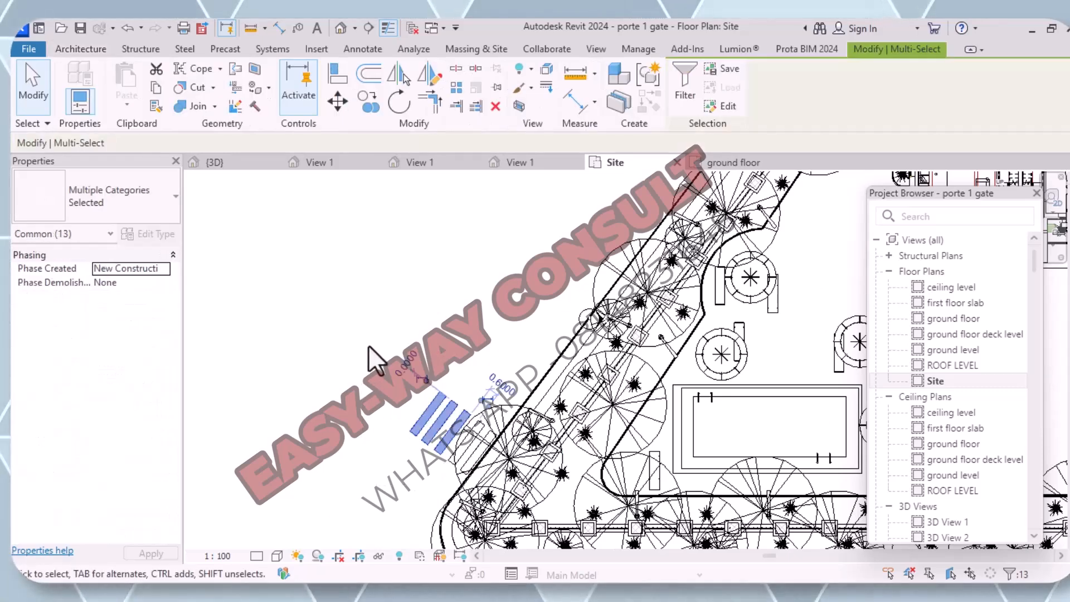
pyautogui.click(495, 106)
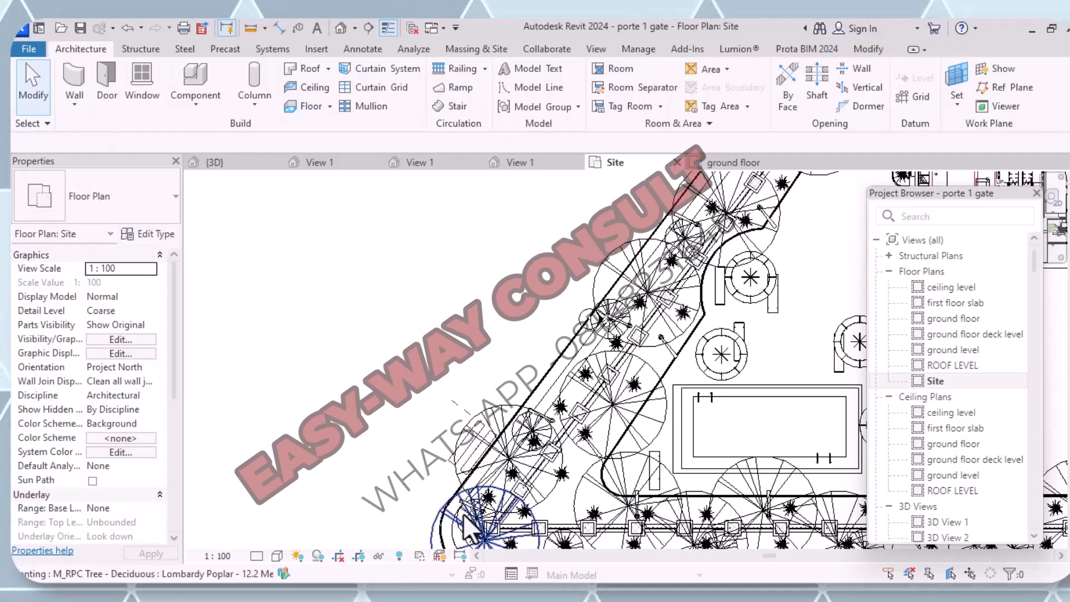
pyautogui.click(481, 412)
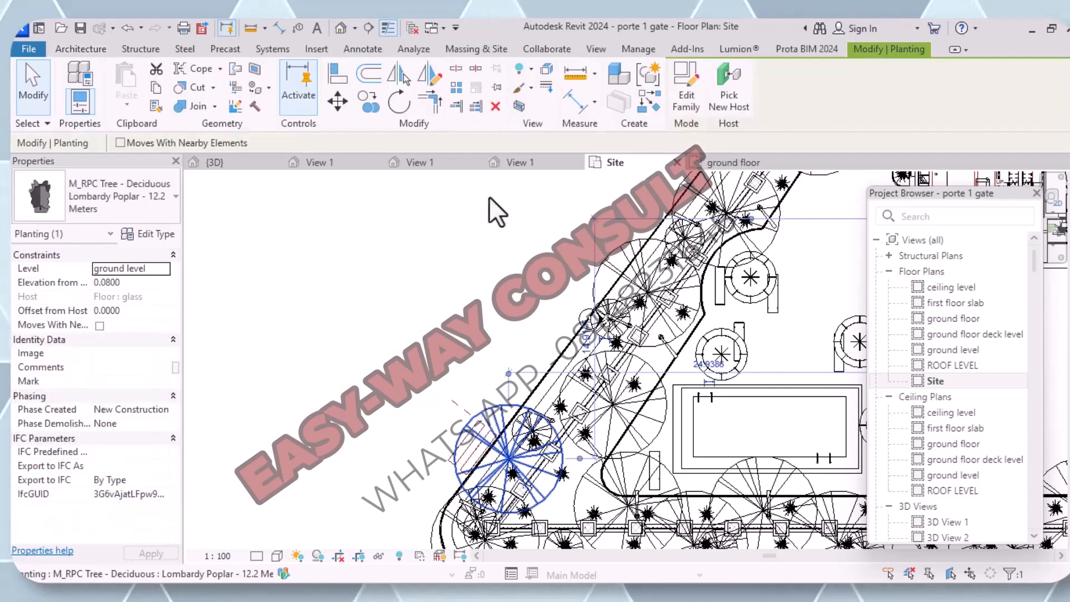
pyautogui.click(495, 106)
# Step: Delete the remaining crosswalk stripes hidden beside the diagonal boundary curb near the southwest corner
pyautogui.scroll(2, 471, 438)
pyautogui.scroll(4, 486, 477)
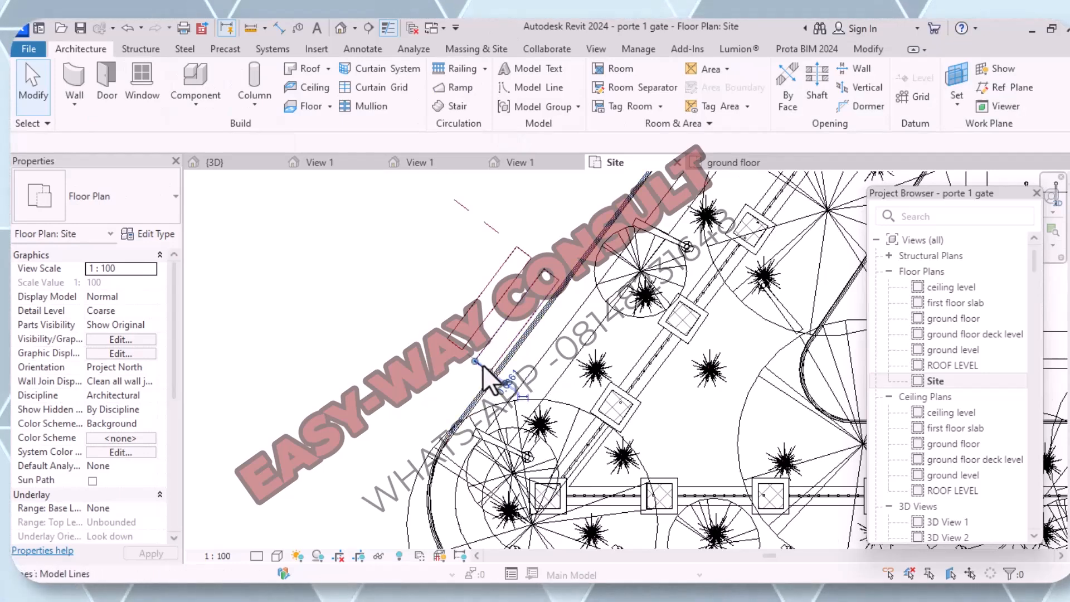
pyautogui.click(482, 365)
pyautogui.press('Escape')
pyautogui.moveTo(477, 373); pyautogui.dragTo(408, 195)
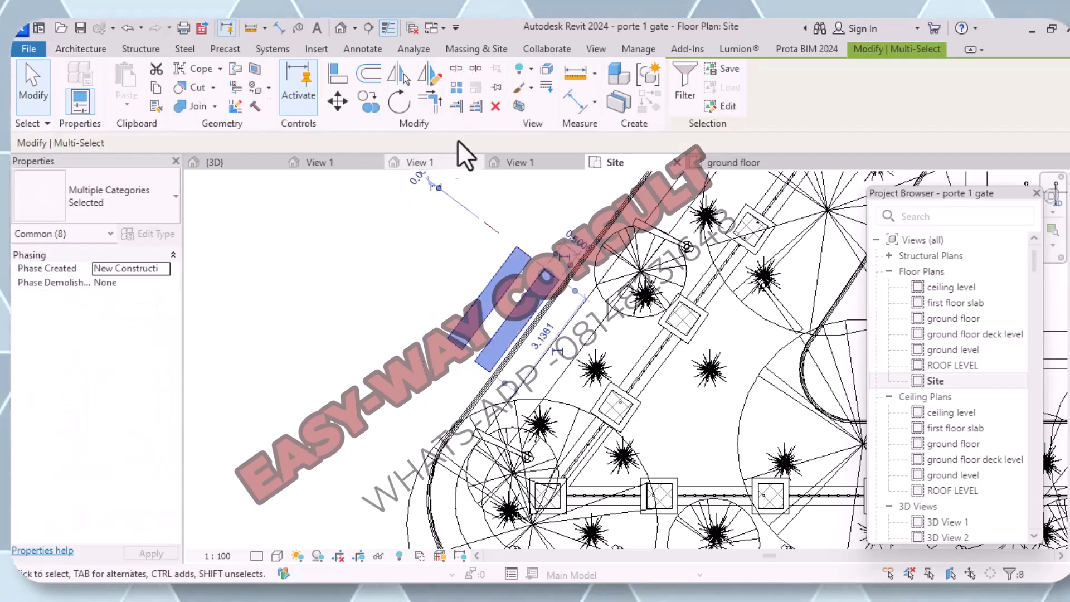
pyautogui.click(494, 107)
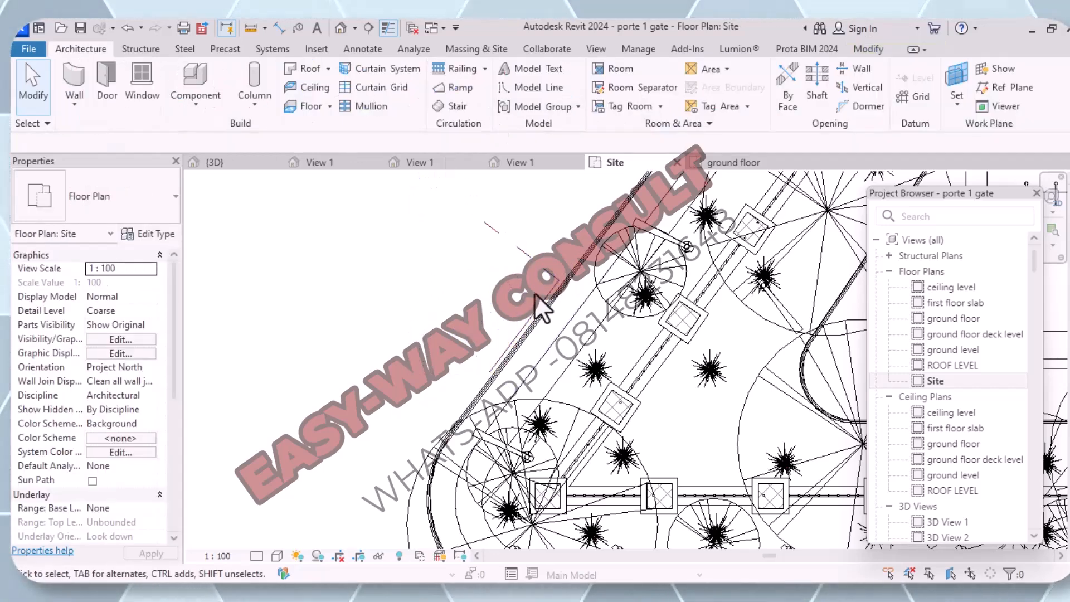
# Step: Delete the leftover crosswalk model lines beside the diagonal boundary curb
pyautogui.moveTo(550, 239); pyautogui.dragTo(460, 177)
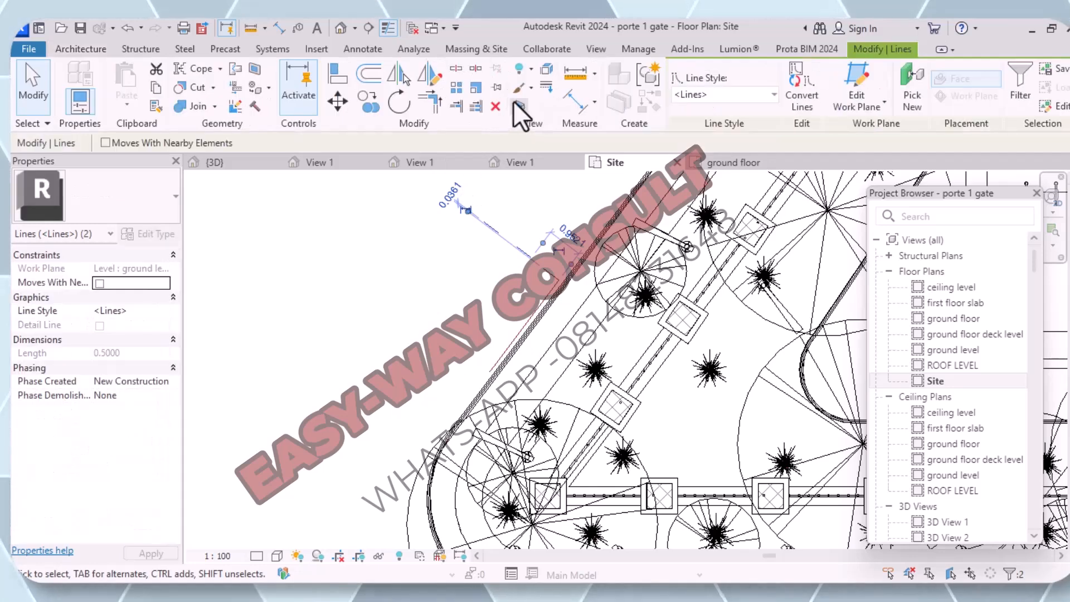
pyautogui.click(496, 106)
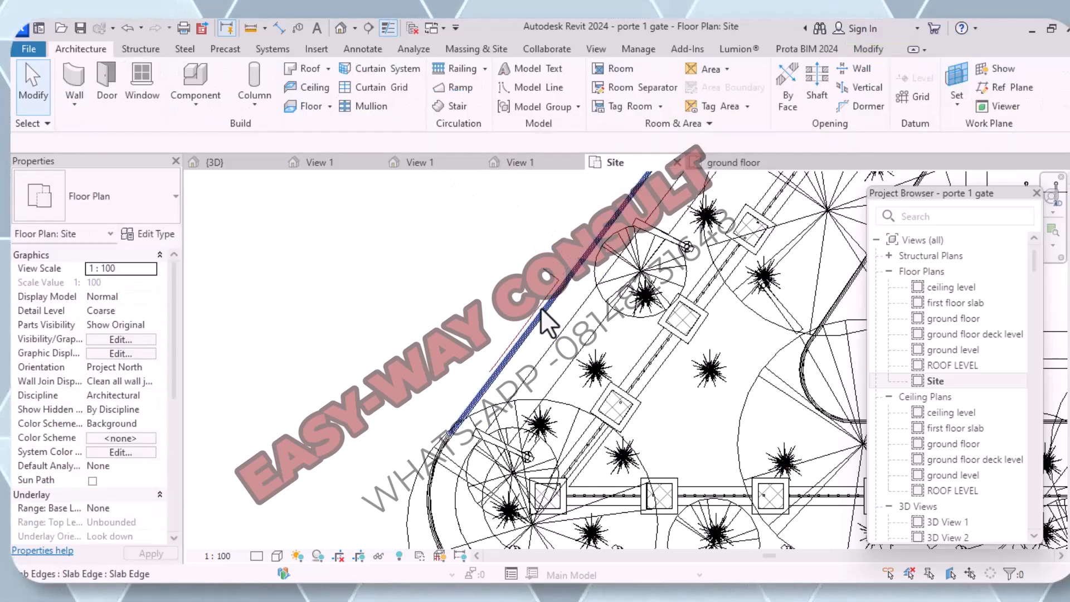
pyautogui.scroll(3, 538, 309)
pyautogui.click(539, 311)
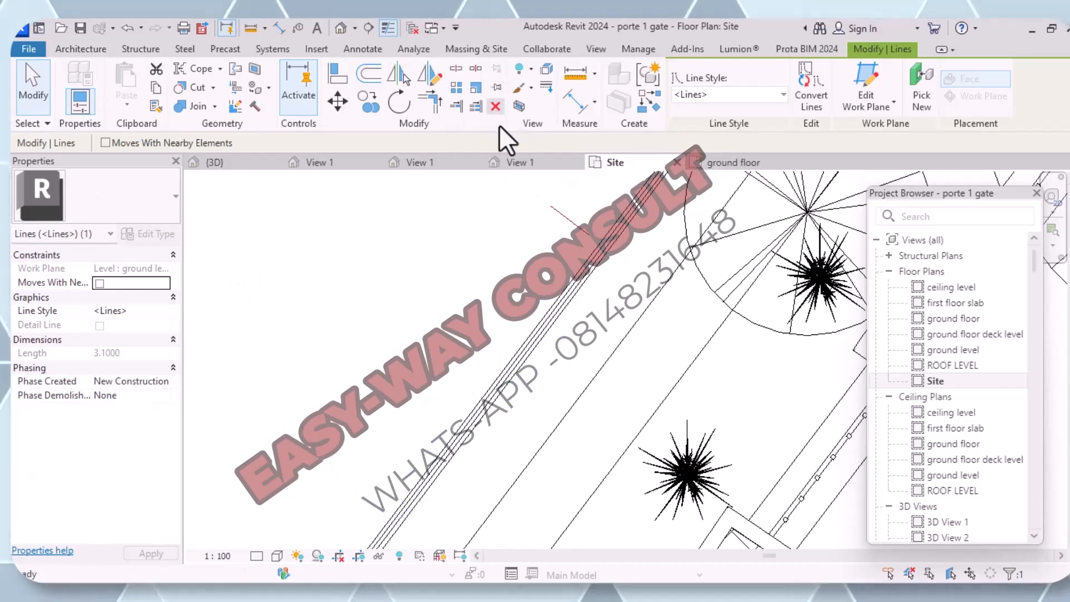
pyautogui.click(495, 108)
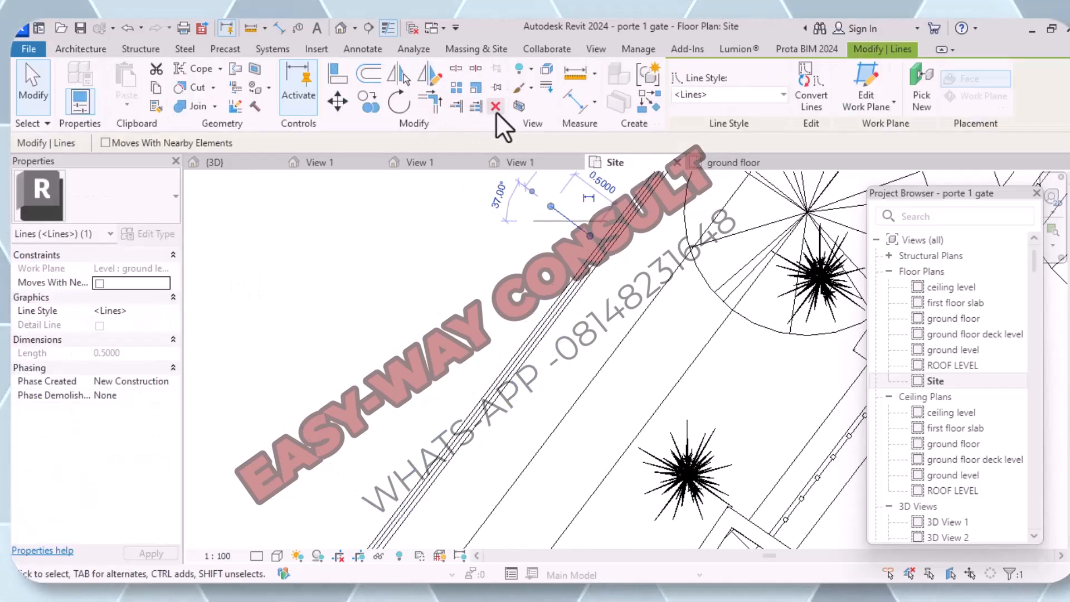
pyautogui.click(496, 110)
# Step: Delete the roundabout, crosswalks, street lamps and trees on the western half of the southern road, including the boundary trees caught in the selection
pyautogui.scroll(-5, 714, 484)
pyautogui.scroll(-1, 750, 455)
pyautogui.rightClick(745, 418)
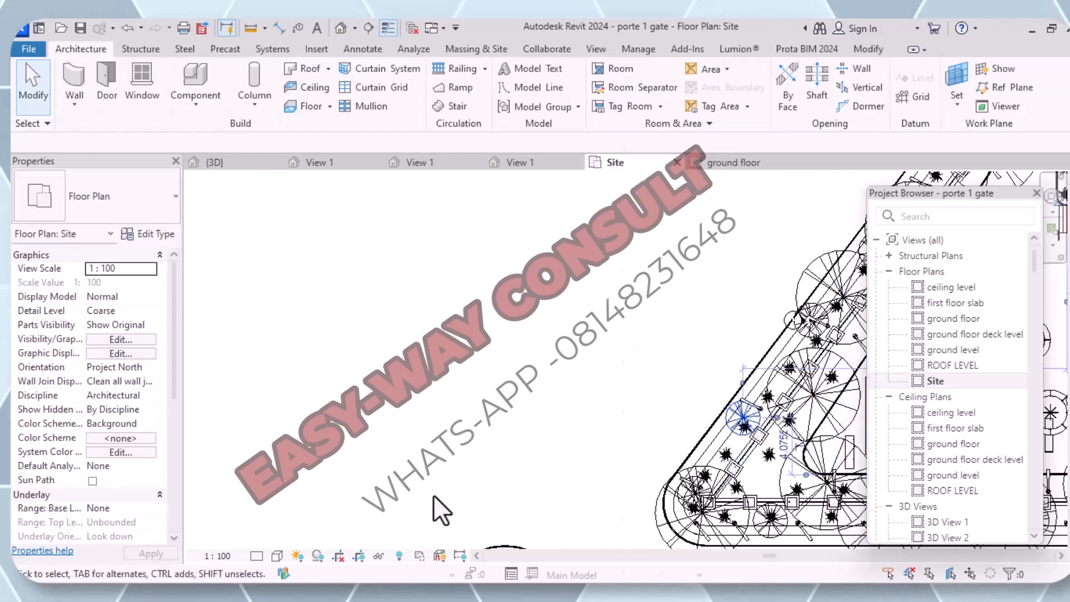
pyautogui.click(438, 385)
pyautogui.scroll(-3, 437, 383)
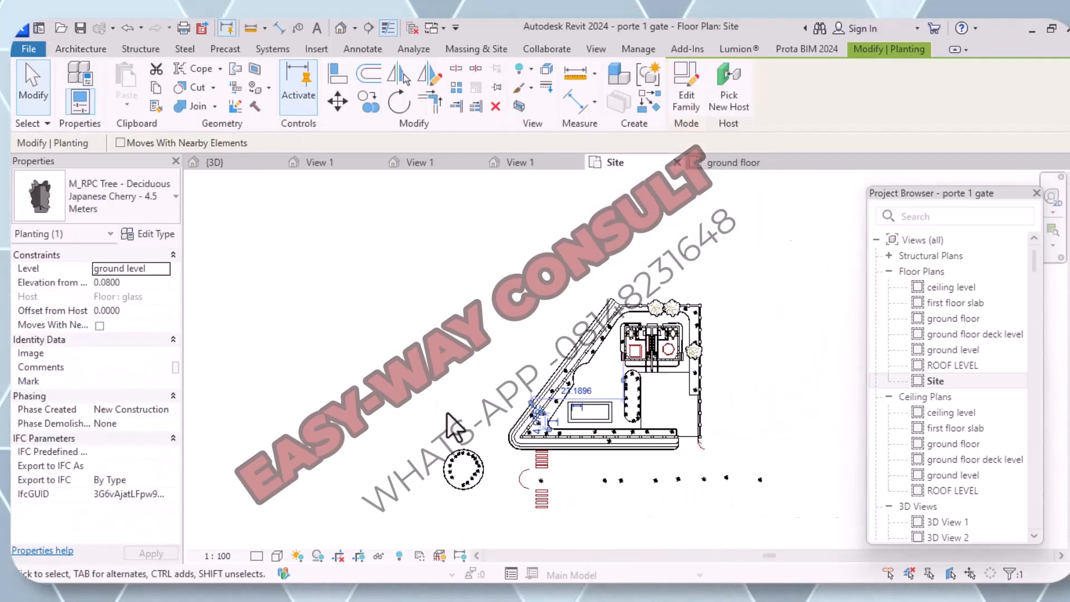
pyautogui.moveTo(512, 505); pyautogui.dragTo(547, 446, button='middle')
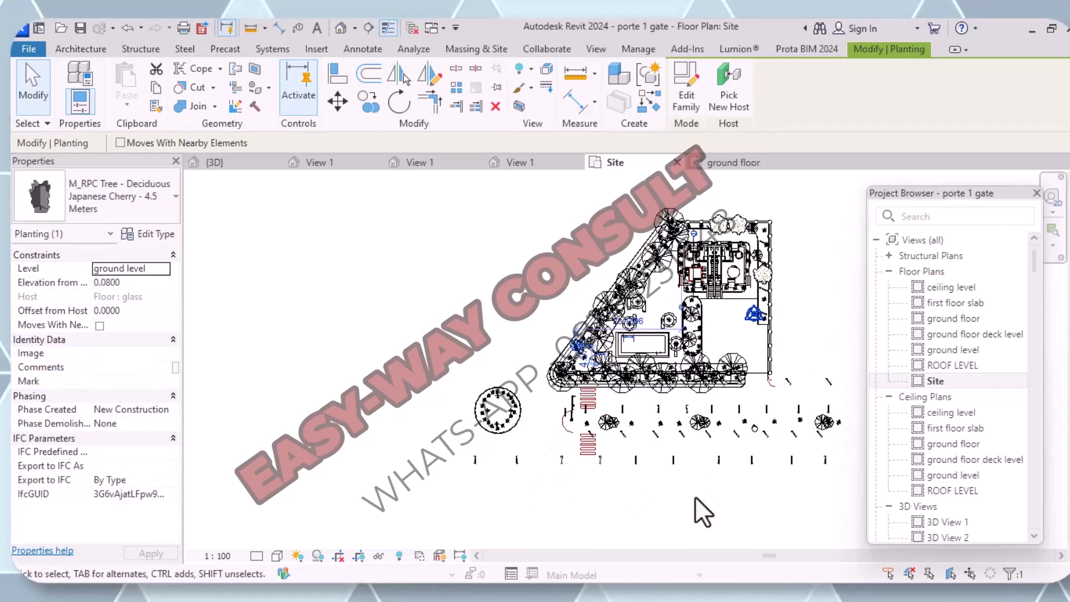
pyautogui.moveTo(694, 497); pyautogui.dragTo(614, 463)
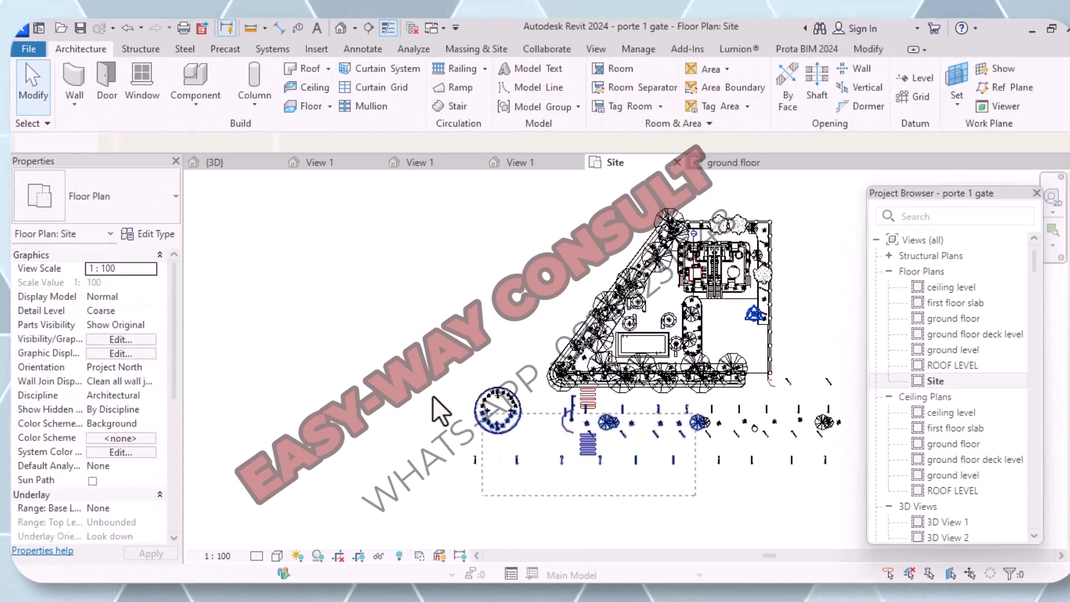
pyautogui.moveTo(425, 389); pyautogui.dragTo(424, 389)
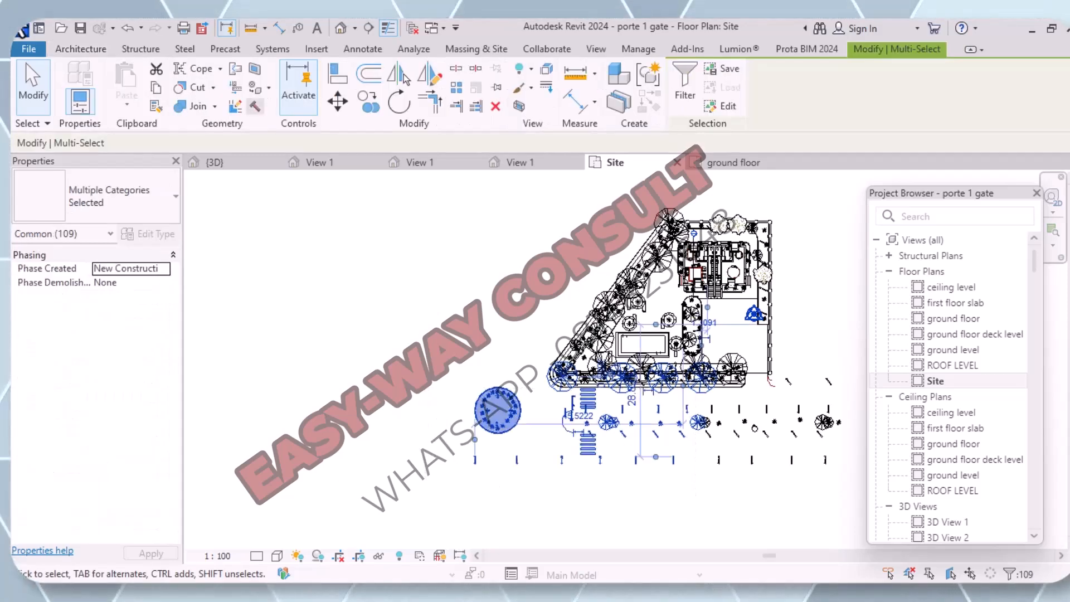
pyautogui.click(493, 107)
# Step: Delete the remaining trees, lamps and markers on the southern road's eastern half with the boundary curb, accepting deletion of the front elevation view
pyautogui.scroll(-2, 676, 362)
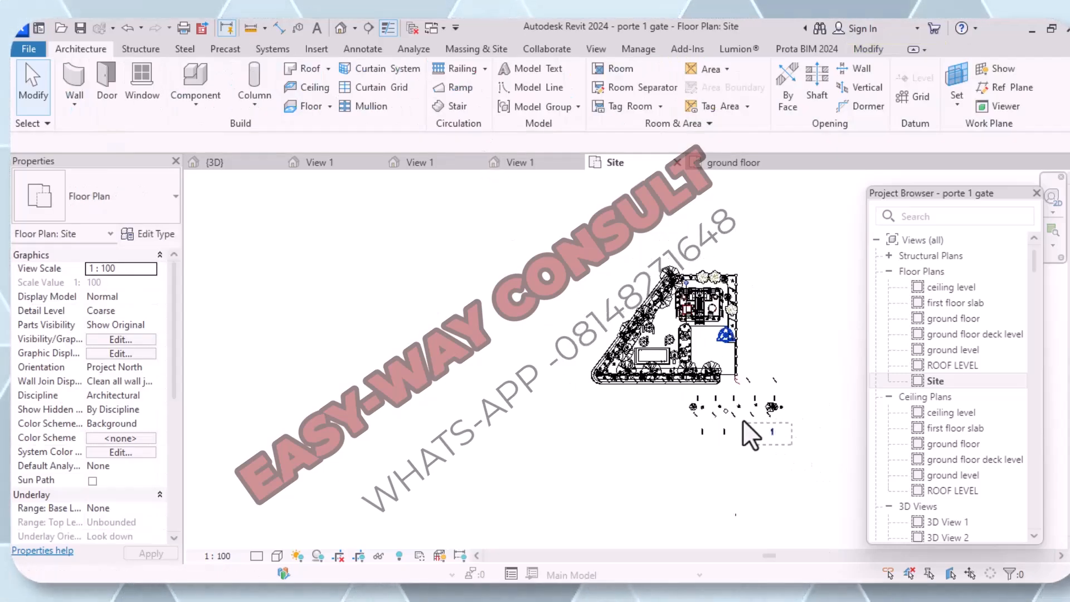
pyautogui.moveTo(700, 388); pyautogui.dragTo(691, 381)
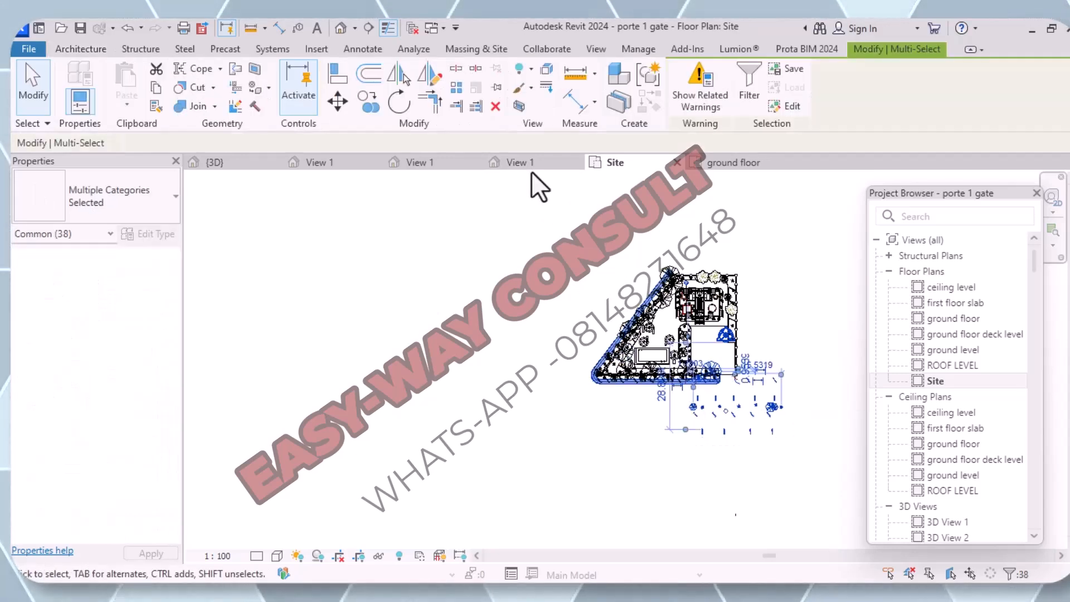
pyautogui.click(496, 115)
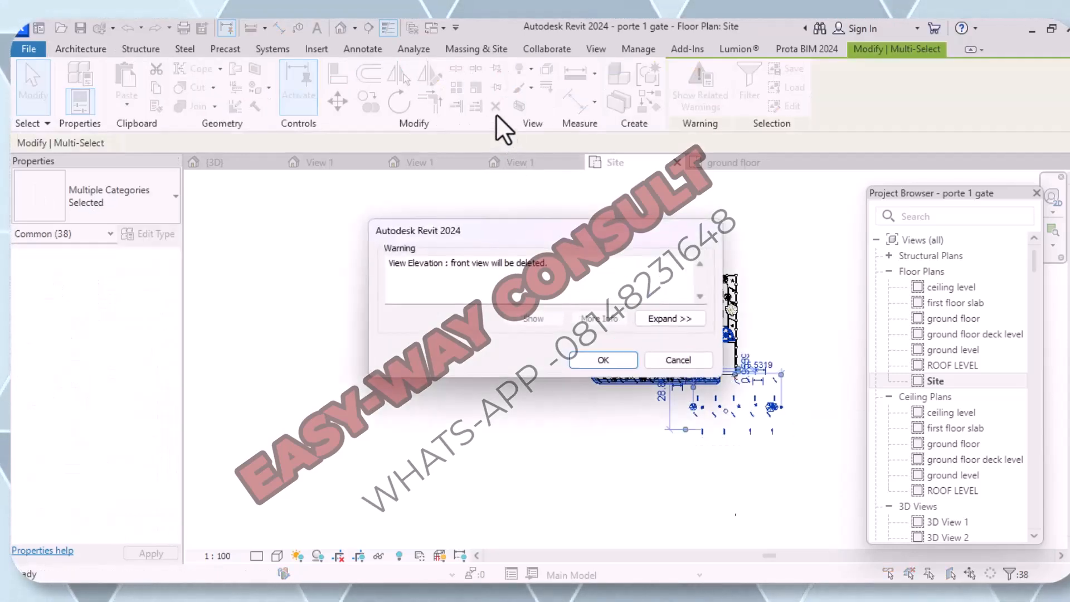
pyautogui.click(603, 360)
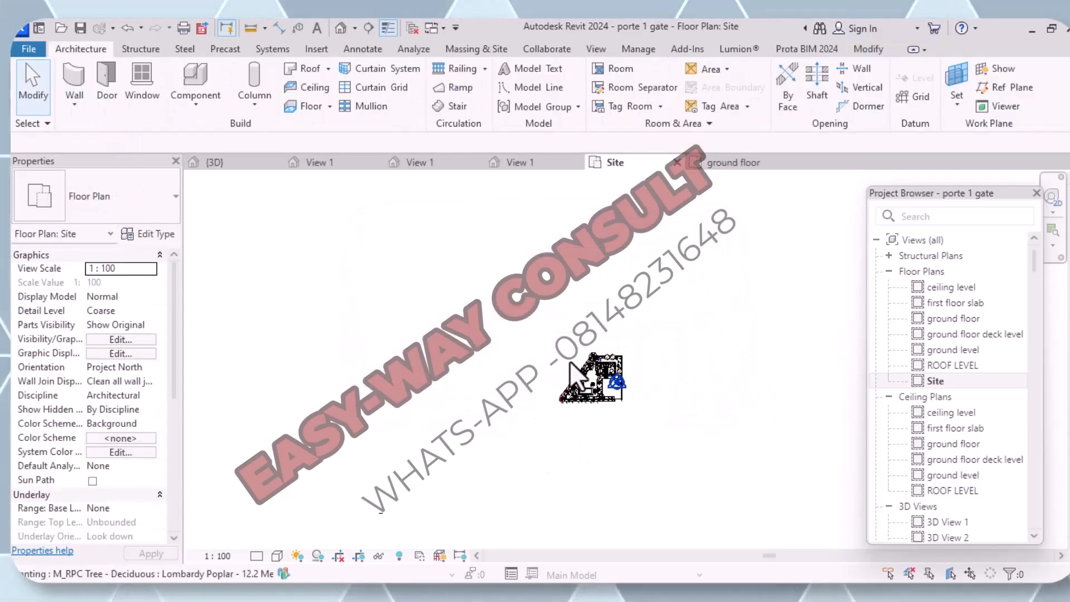
pyautogui.scroll(5, 601, 382)
pyautogui.scroll(-3, 668, 393)
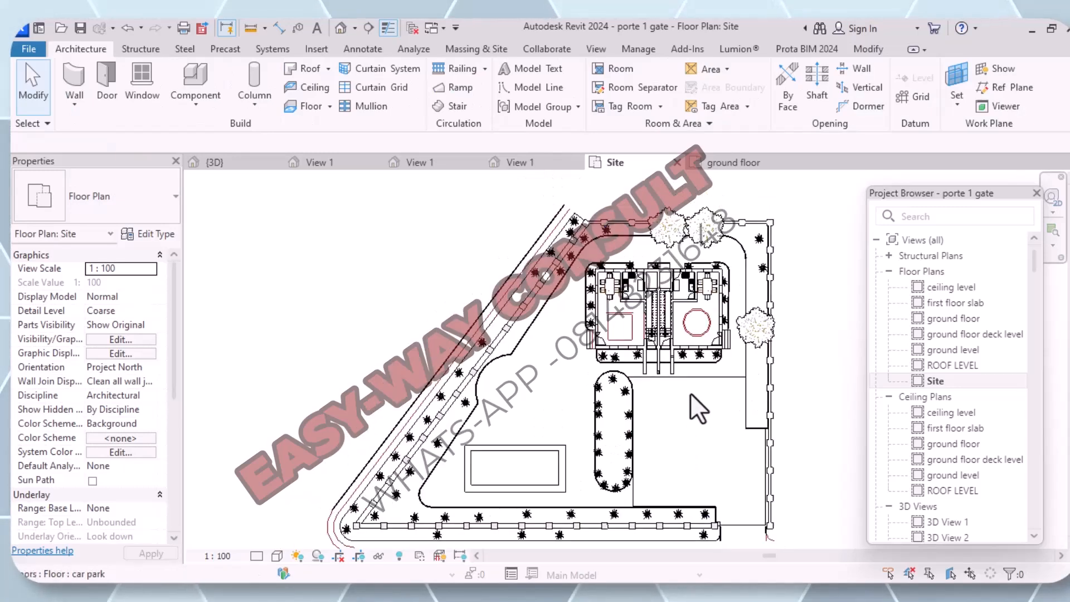
pyautogui.hotkey('ctrl', 'z')
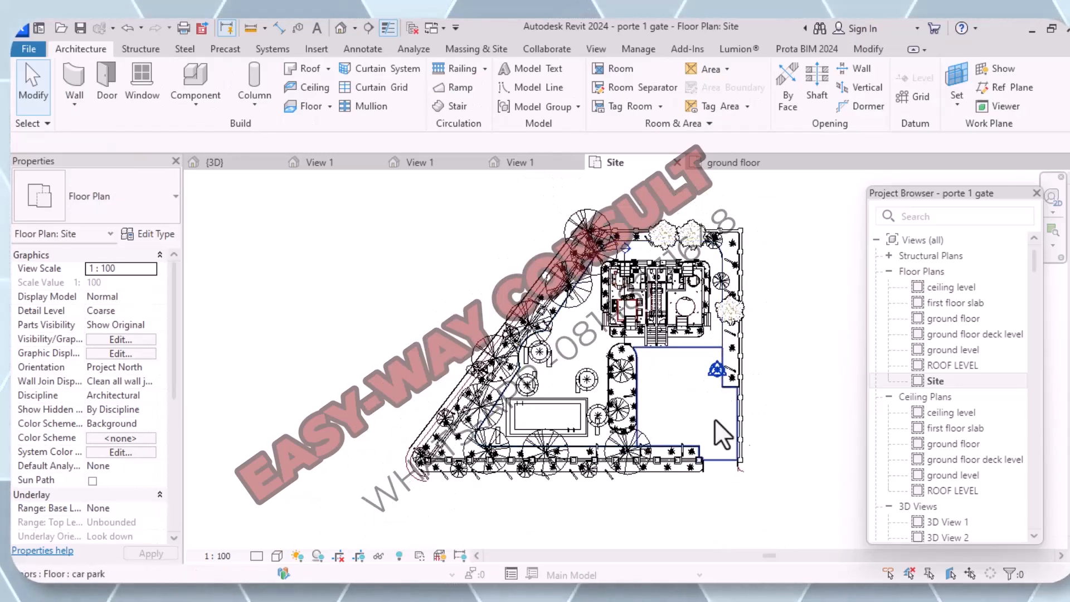
pyautogui.moveTo(675, 498); pyautogui.dragTo(426, 376)
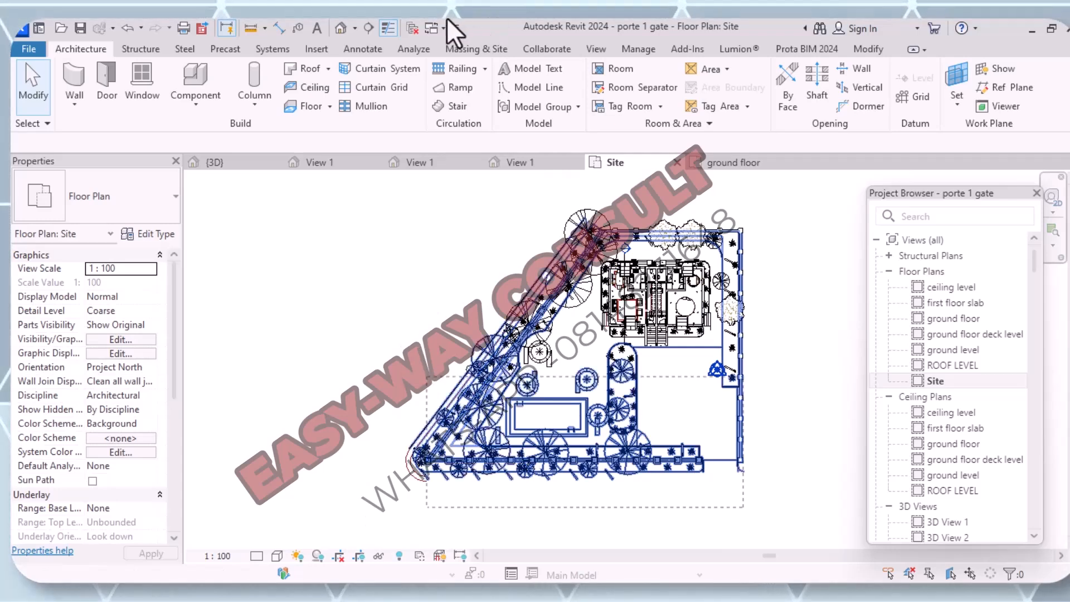
pyautogui.click(403, 290)
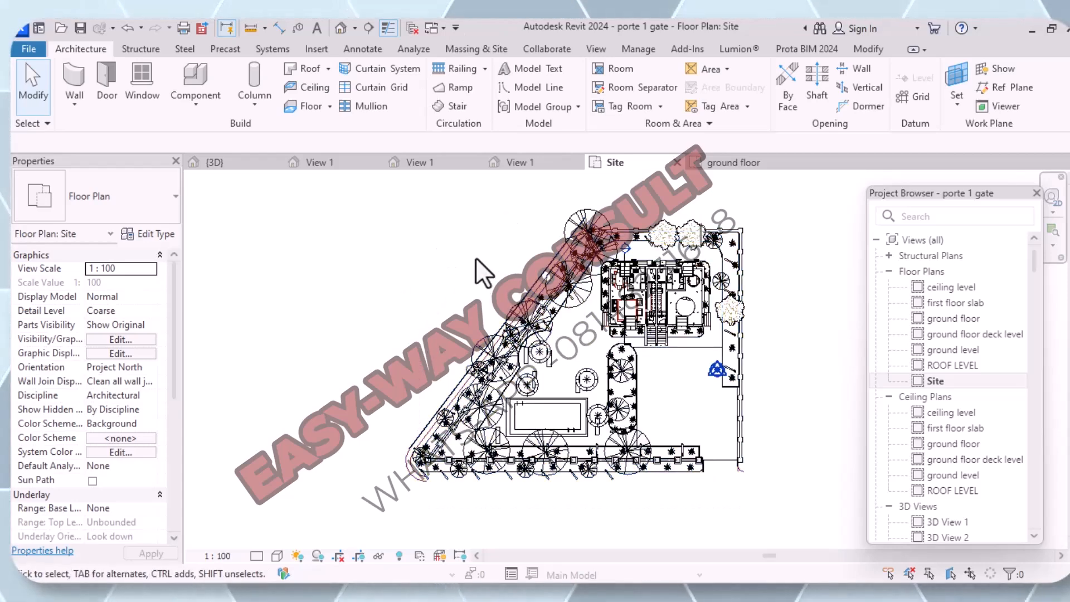
# Step: Delete the group of small elements along the middle of the diagonal boundary
pyautogui.moveTo(473, 246); pyautogui.dragTo(571, 340)
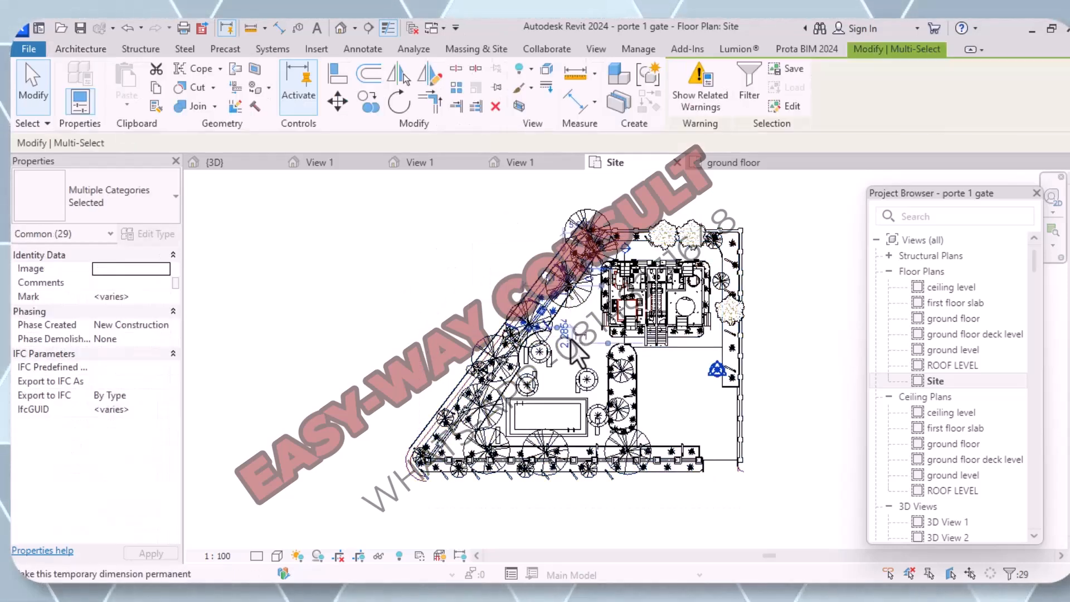
pyautogui.click(494, 107)
pyautogui.moveTo(519, 209); pyautogui.dragTo(779, 335)
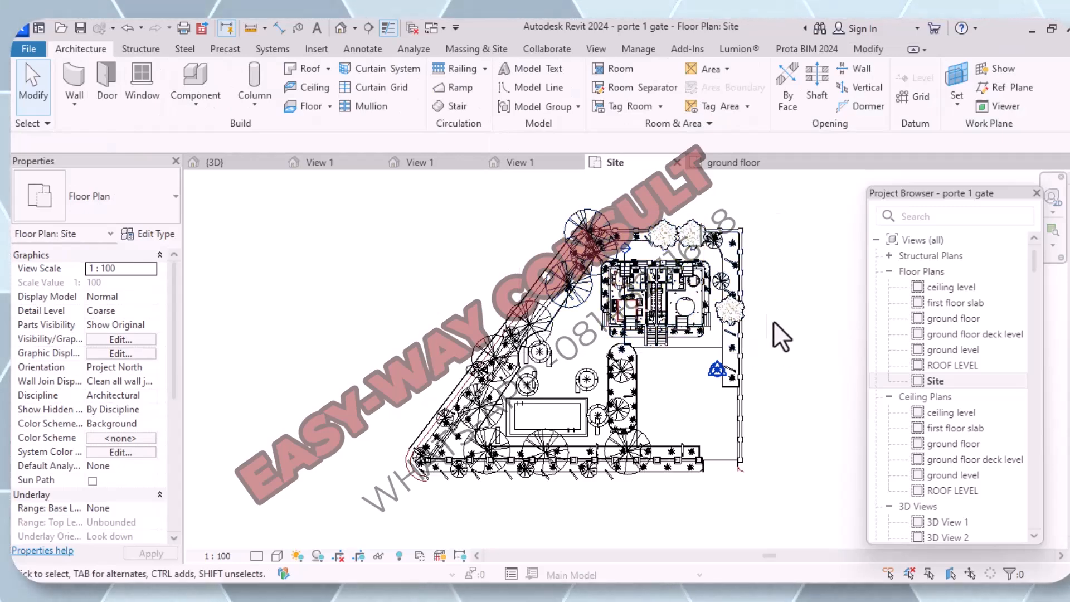
# Step: Delete the Lombardy Poplar tree at the northern tip of the plot
pyautogui.click(599, 229)
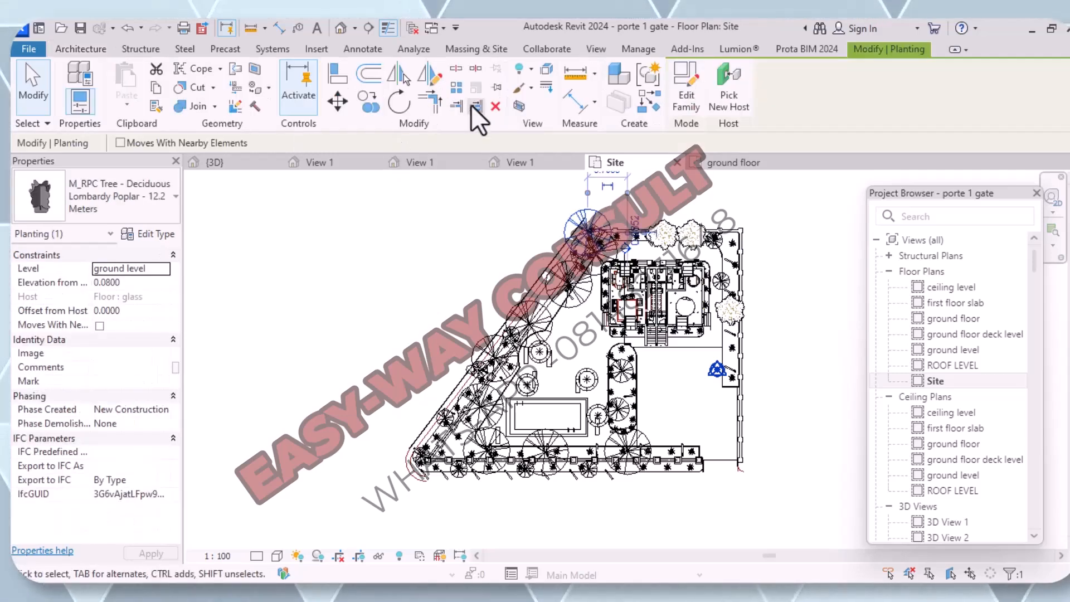
pyautogui.click(493, 105)
pyautogui.moveTo(501, 197); pyautogui.dragTo(764, 320)
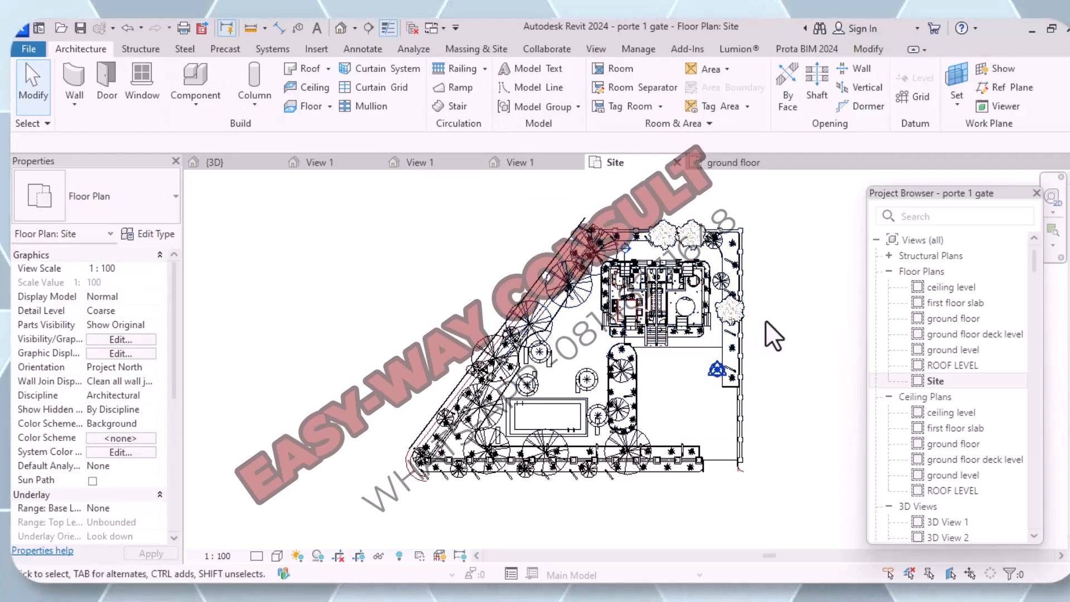
pyautogui.moveTo(488, 244); pyautogui.dragTo(502, 250)
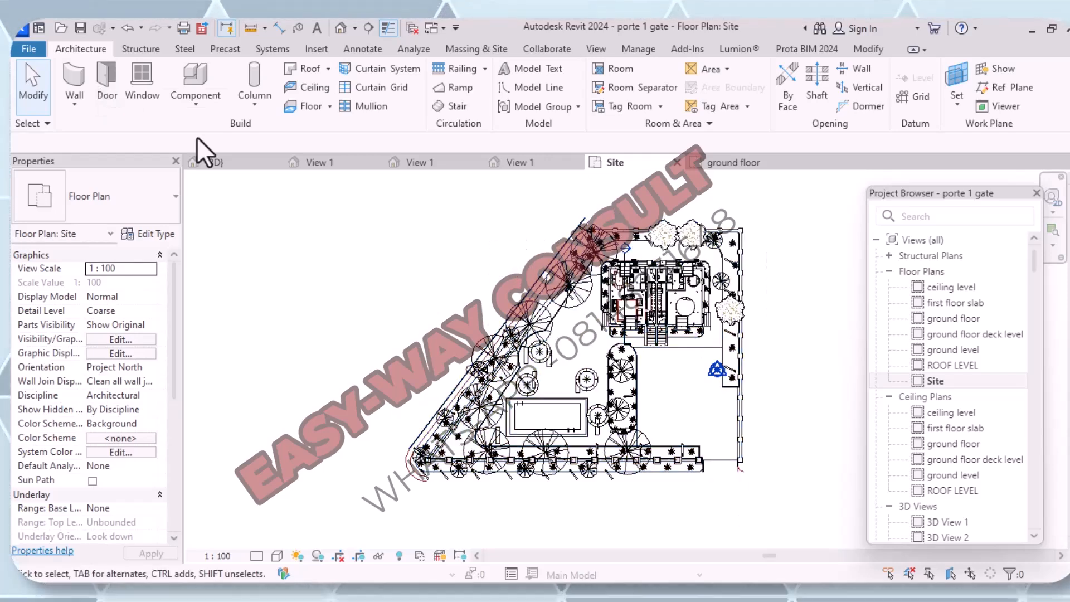
# Step: Delete the two leafy trees north of the building and the selected lily planting at the building
pyautogui.click(691, 234)
pyautogui.click(495, 106)
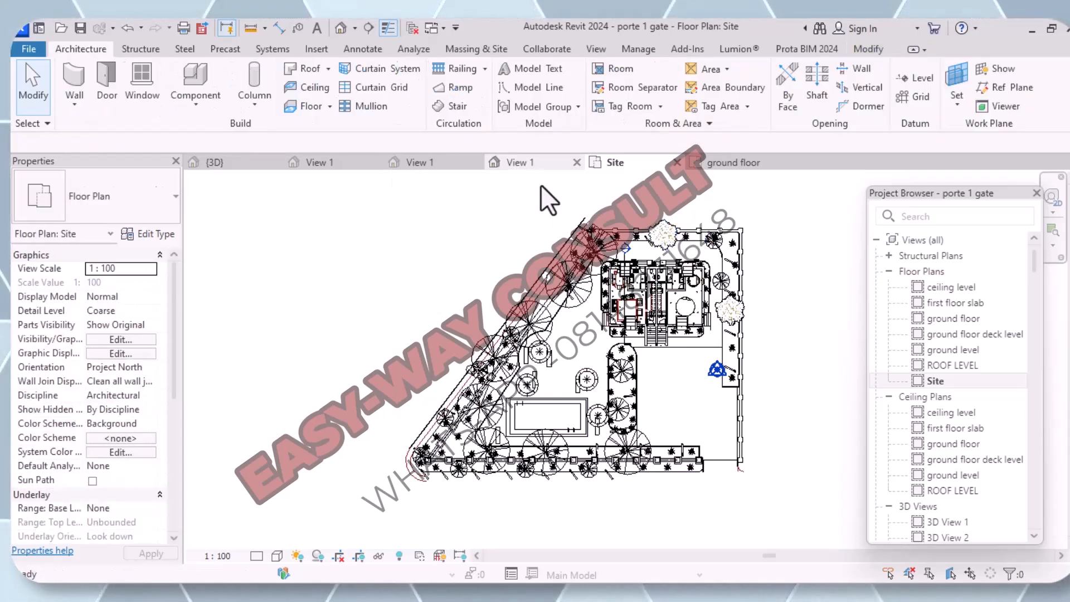
pyautogui.click(677, 239)
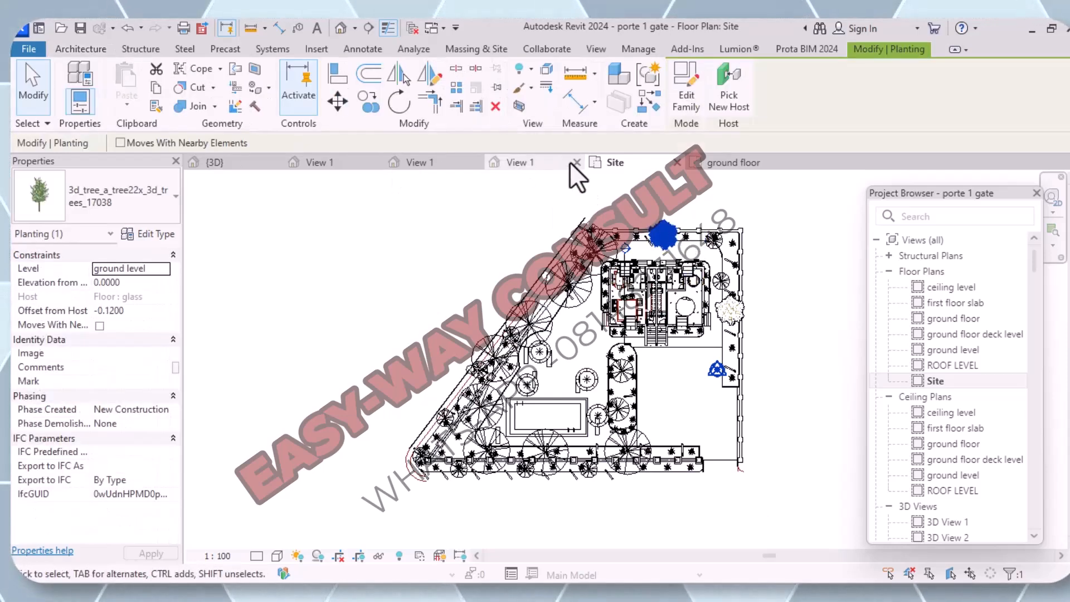
pyautogui.click(495, 107)
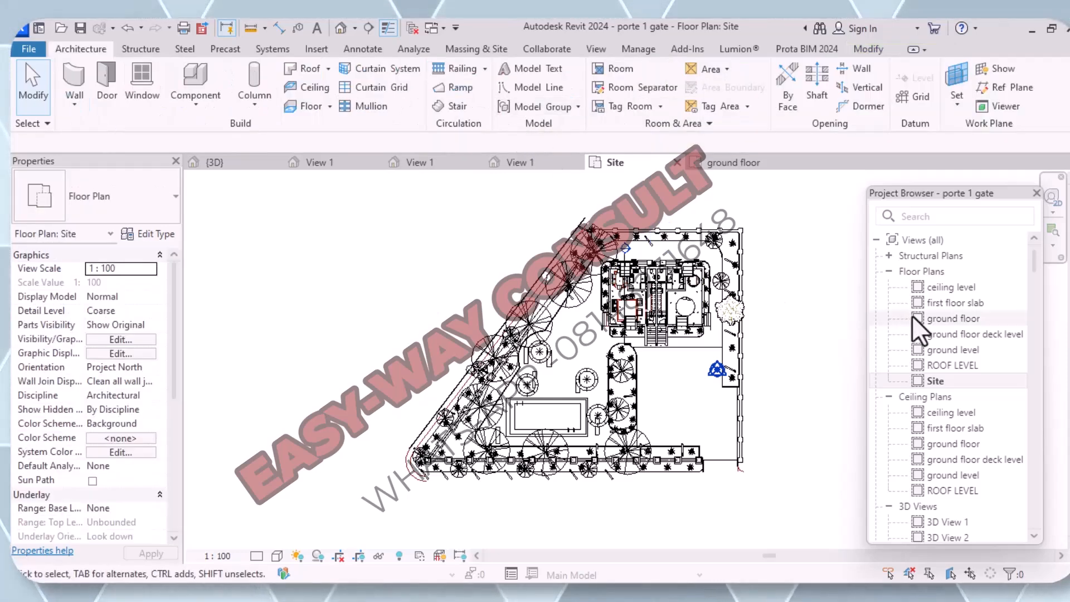
pyautogui.click(702, 332)
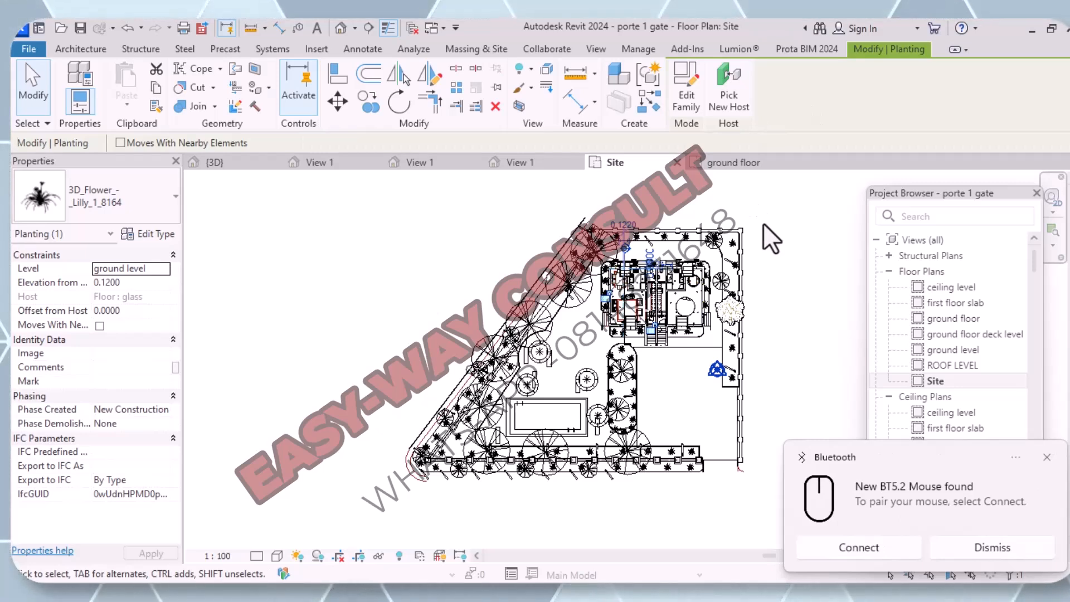
pyautogui.click(495, 106)
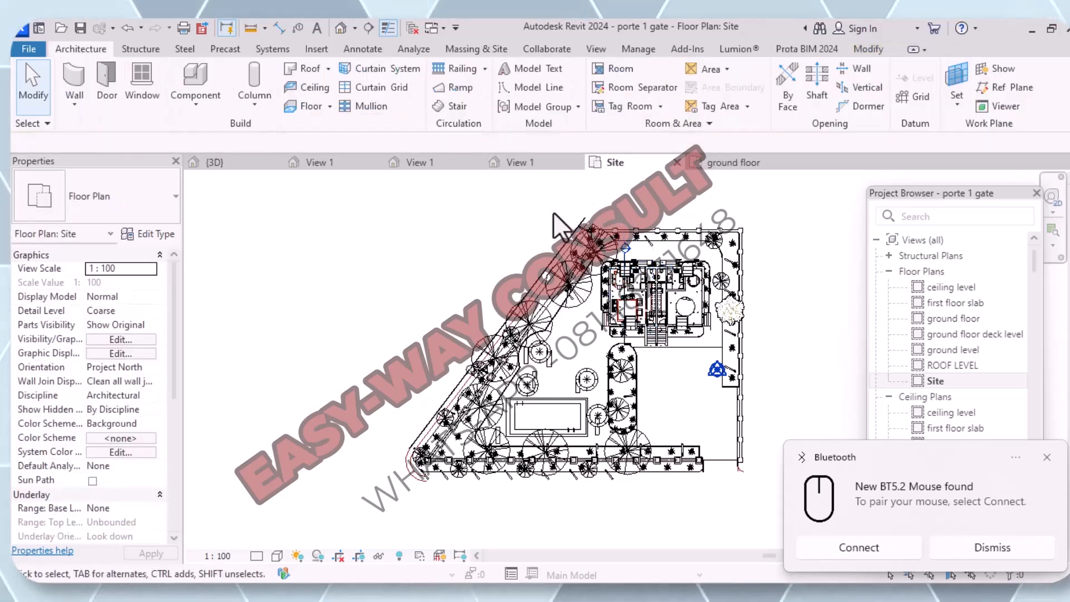
# Step: Delete the small plants and lamps at the northern tip and the tree group just below it on the diagonal boundary
pyautogui.moveTo(619, 250); pyautogui.dragTo(635, 272)
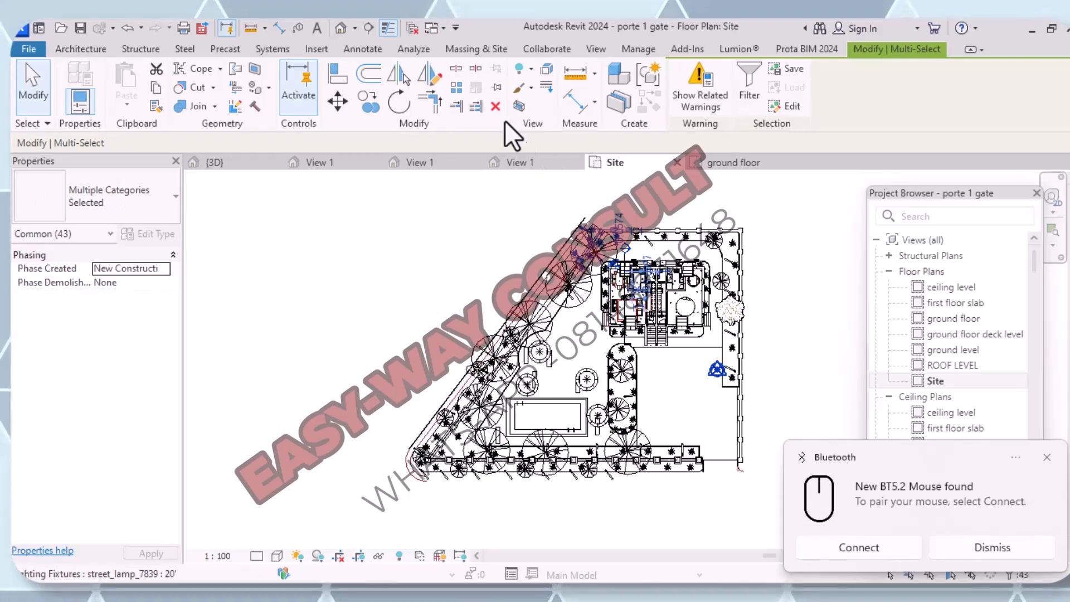
pyautogui.click(496, 107)
pyautogui.moveTo(513, 218); pyautogui.dragTo(597, 341)
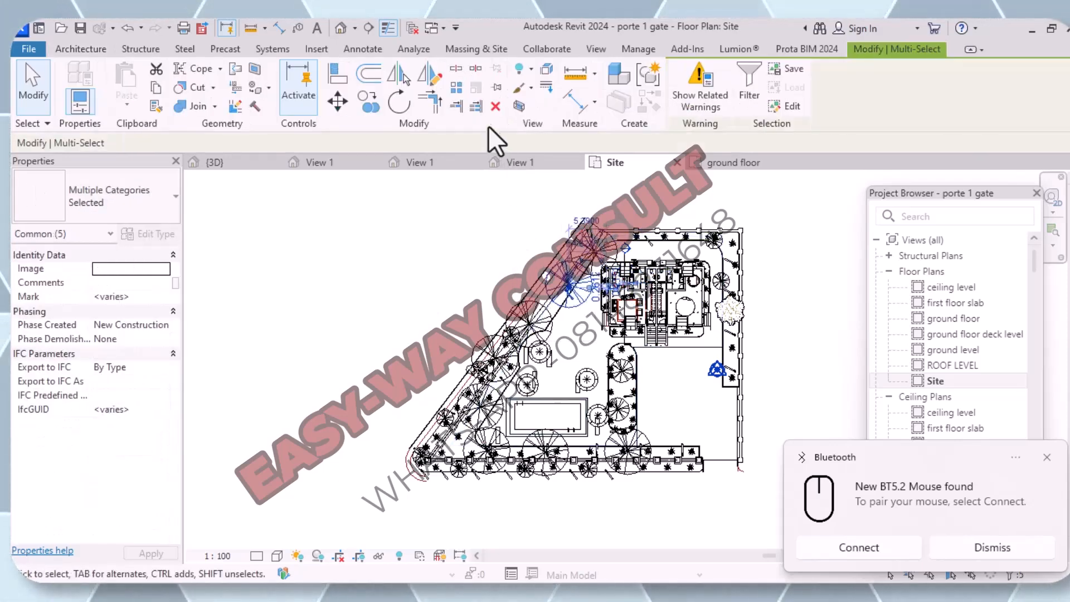
pyautogui.click(492, 107)
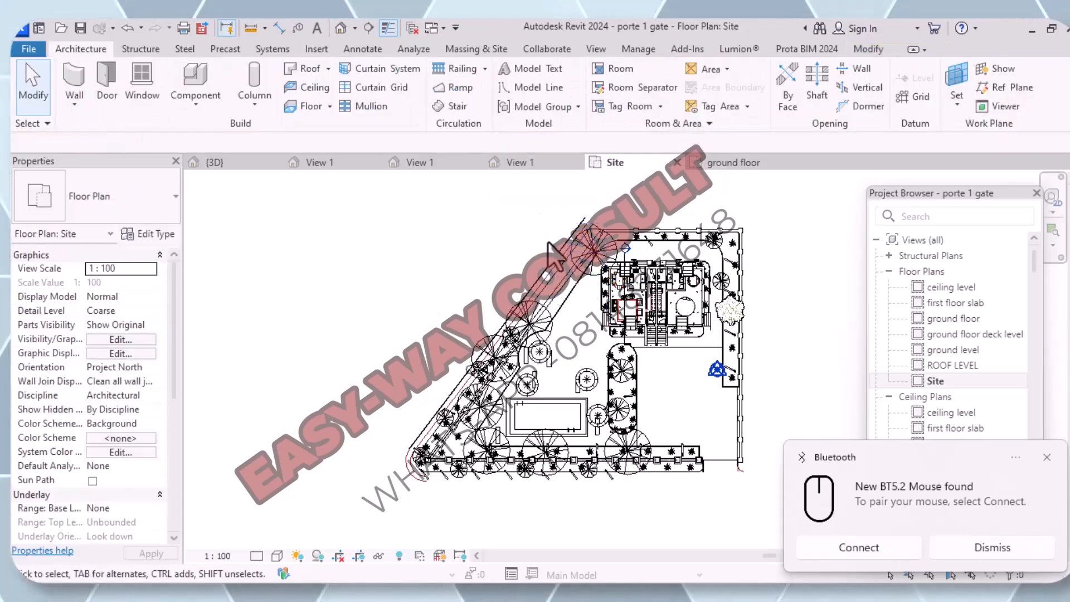
# Step: Delete the glass floor strip along the diagonal and southern boundaries and the slab edge running along the diagonal
pyautogui.click(570, 287)
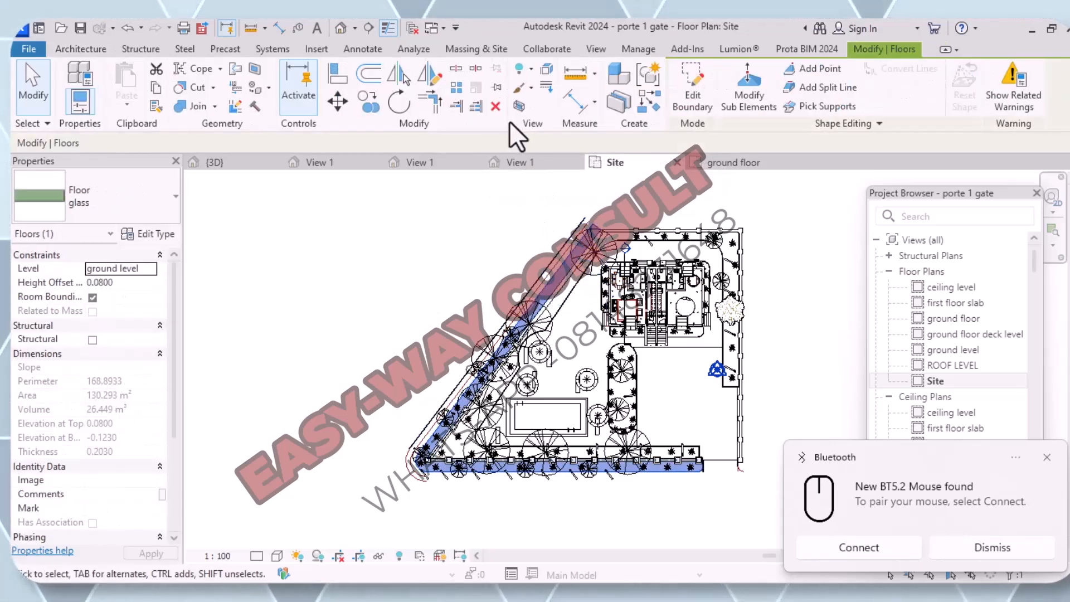
pyautogui.click(495, 107)
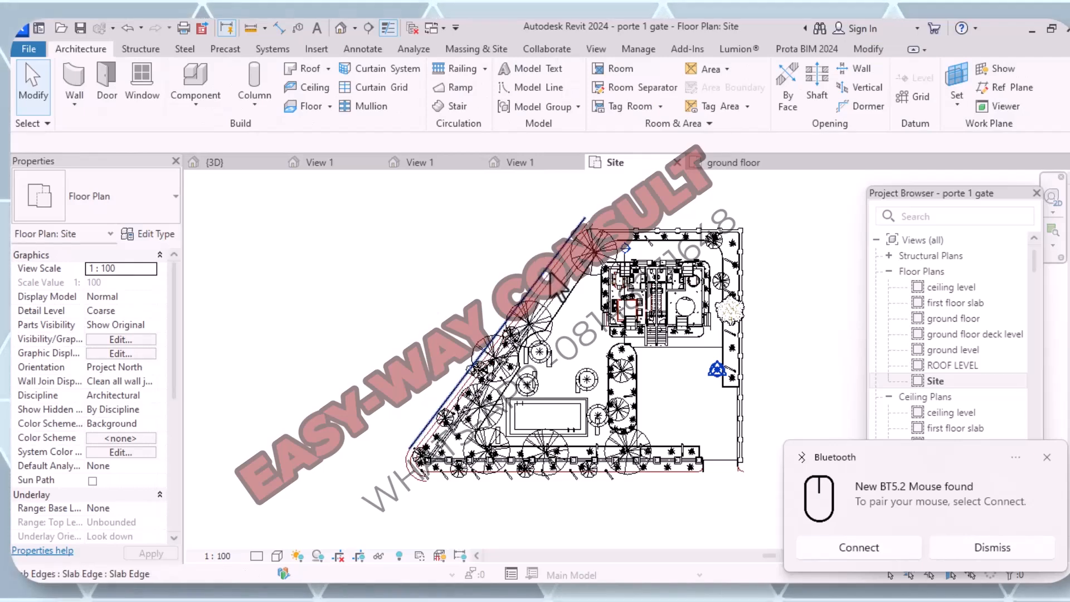
pyautogui.click(559, 286)
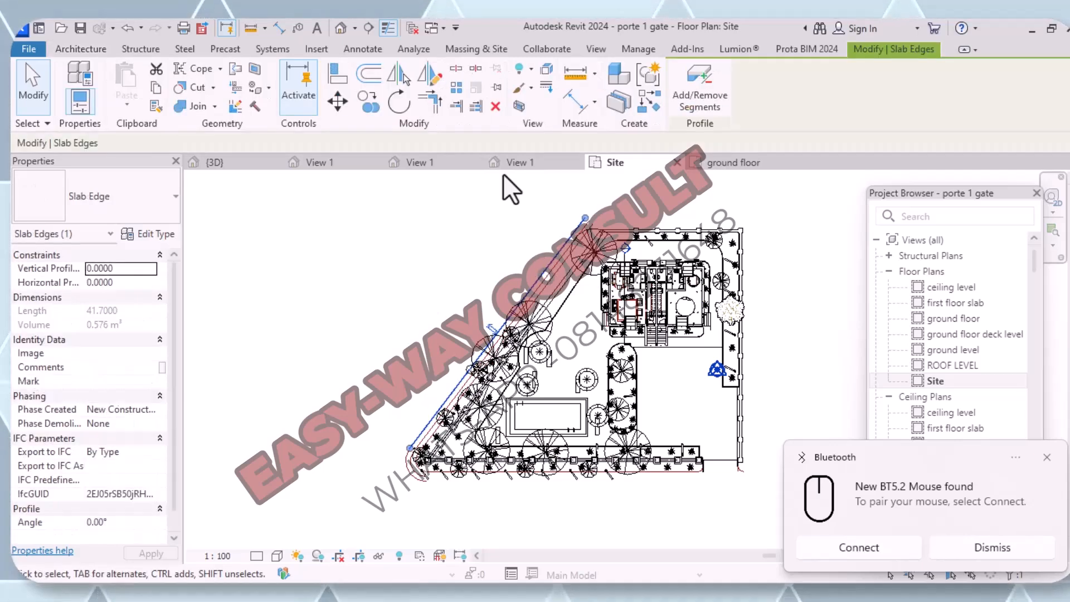
pyautogui.click(490, 112)
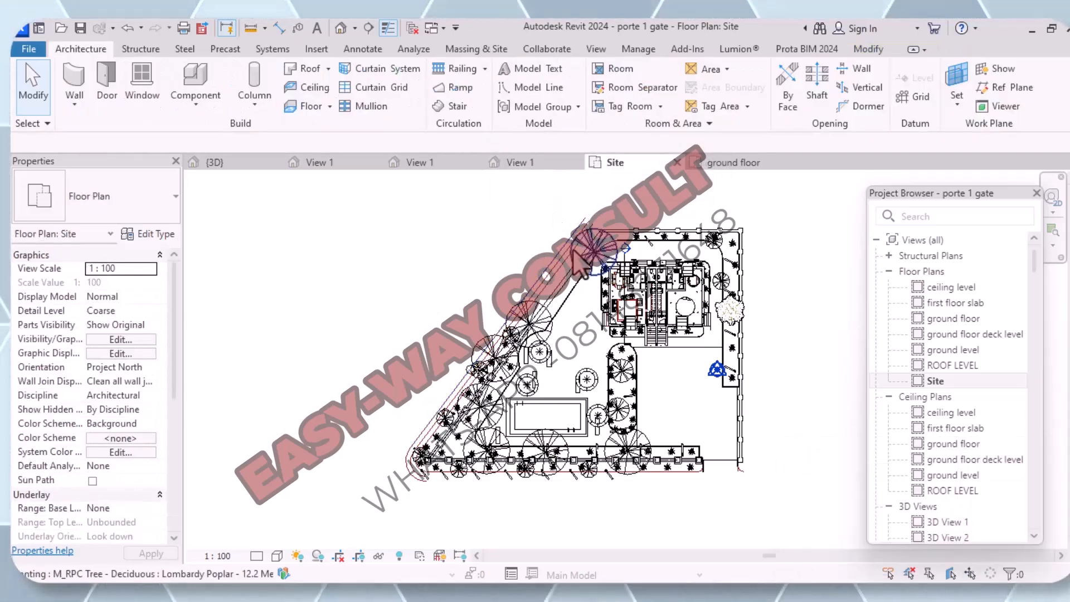
# Step: Delete the Lombardy Poplar at the northern tip and the walkway floor surrounding the building
pyautogui.click(577, 259)
pyautogui.click(498, 104)
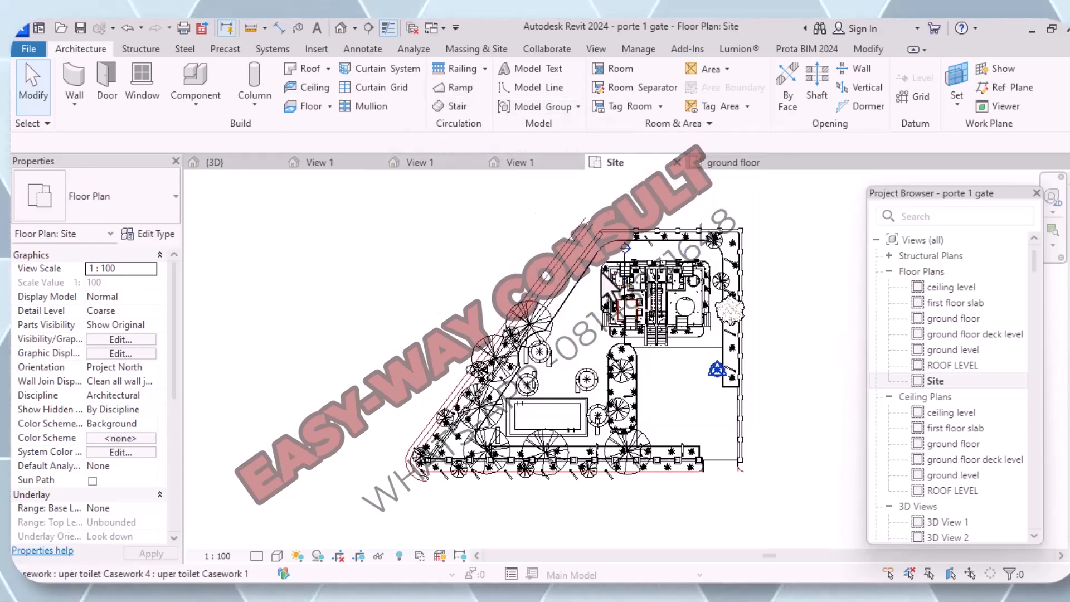
pyautogui.click(582, 291)
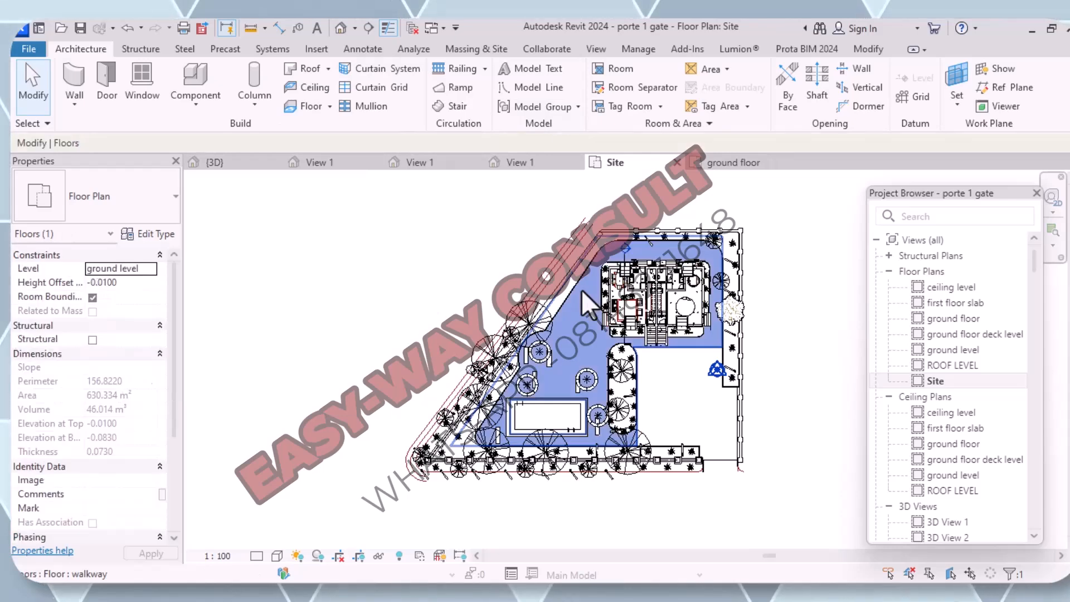
pyautogui.click(495, 106)
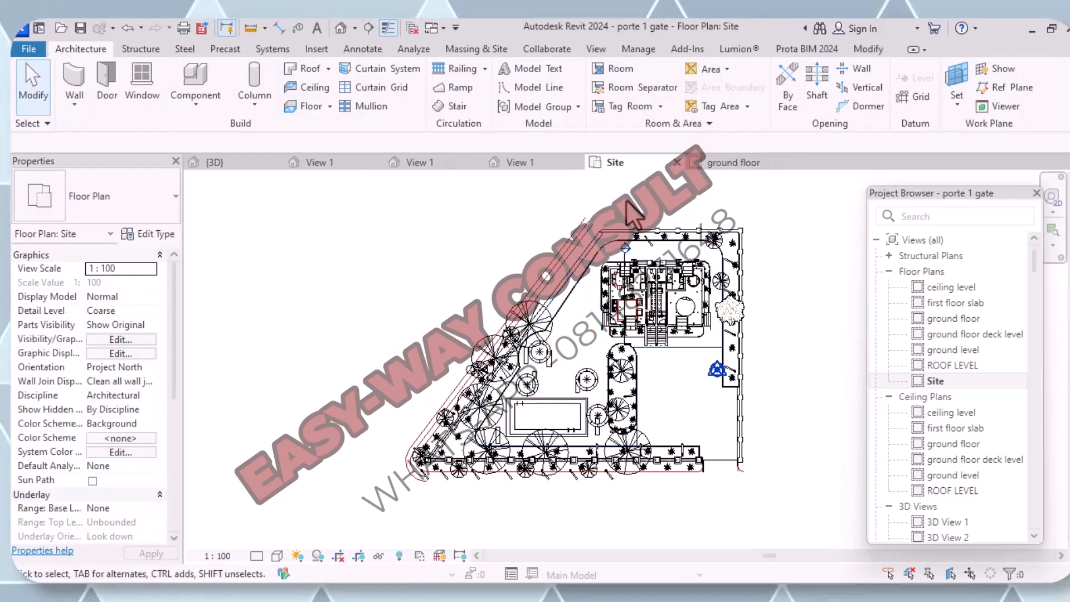
# Step: Delete the southeastern courtyard floor with the eastern boundary wall, and the slab edge along the building's south side
pyautogui.moveTo(564, 210); pyautogui.dragTo(606, 233)
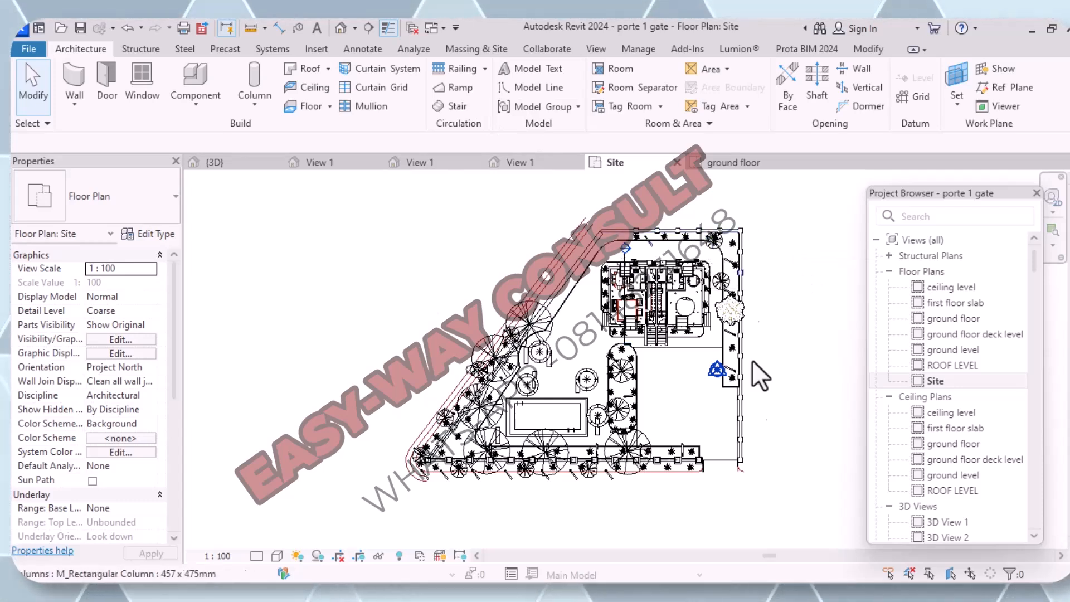
pyautogui.moveTo(770, 457); pyautogui.dragTo(719, 426)
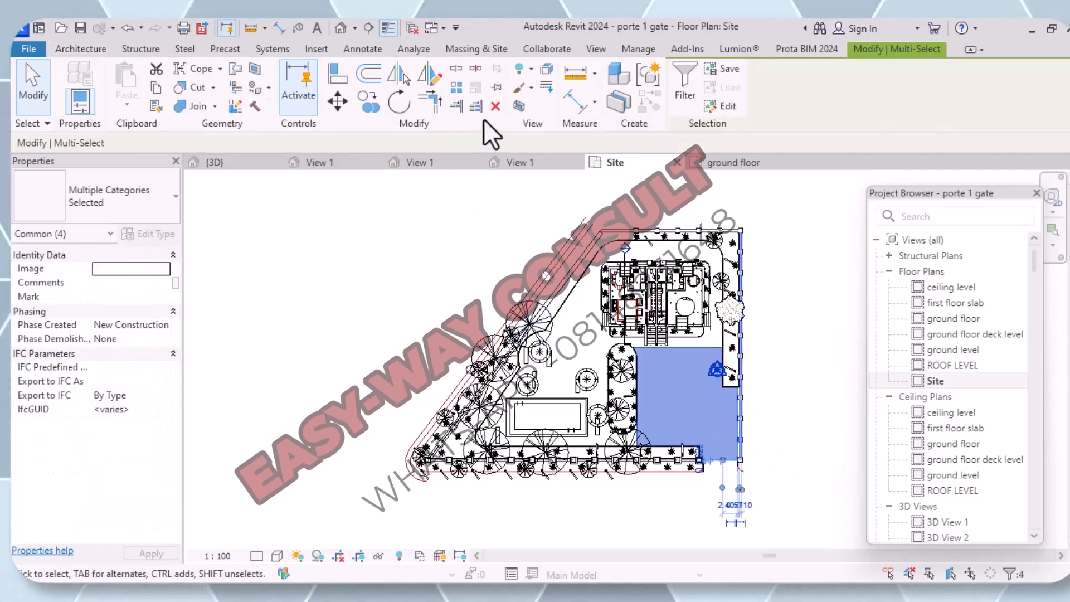
pyautogui.click(494, 106)
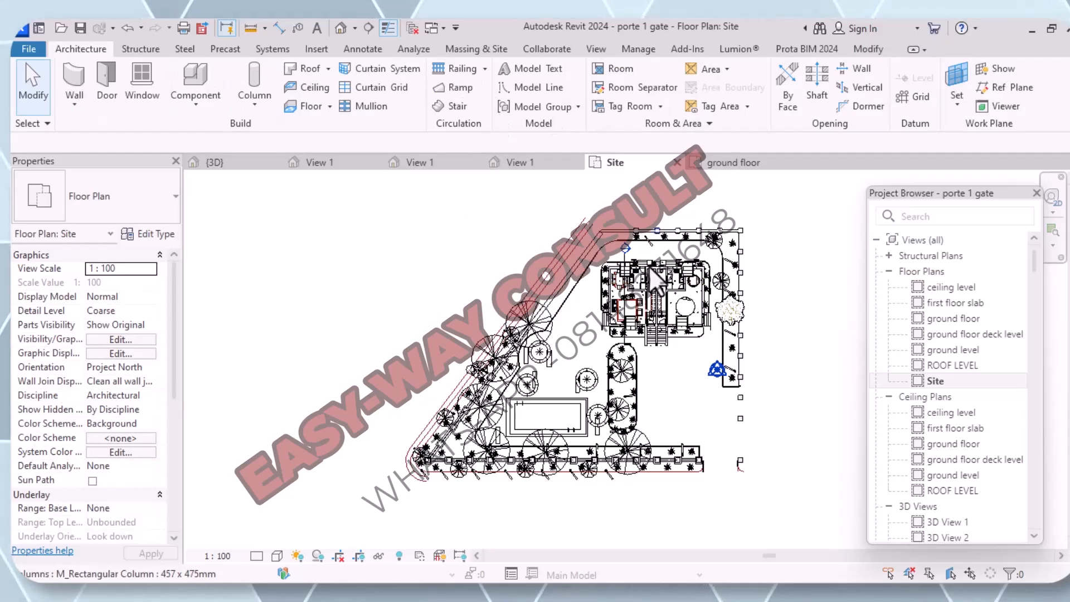
pyautogui.click(693, 343)
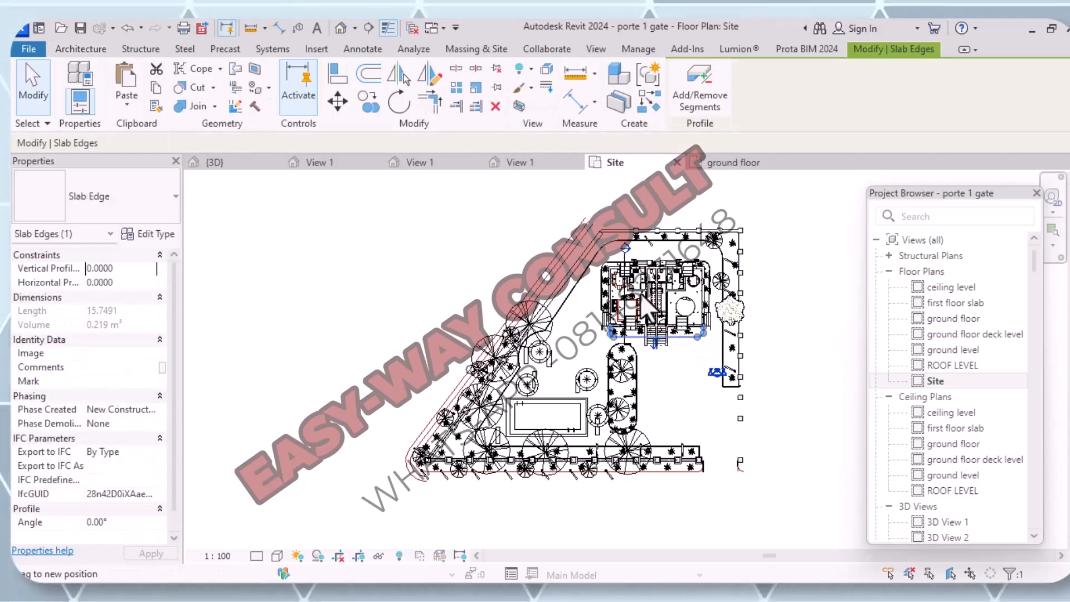
pyautogui.click(494, 106)
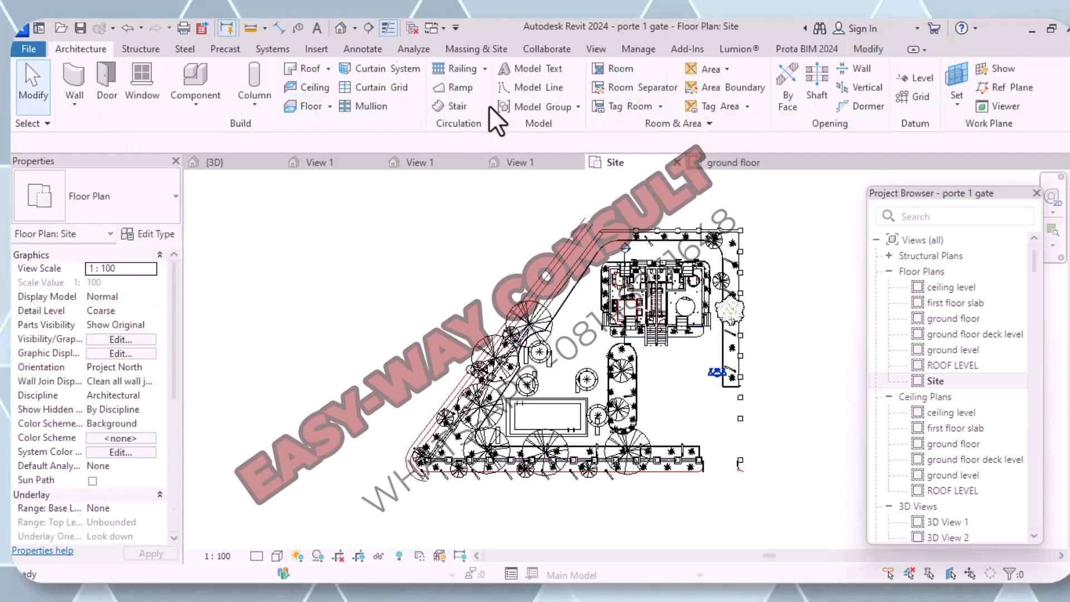
# Step: Delete the perimeter planting floor with the diagonal boundary elements, plus the trees and round seating beside the diagonal's middle
pyautogui.moveTo(534, 225); pyautogui.dragTo(601, 288)
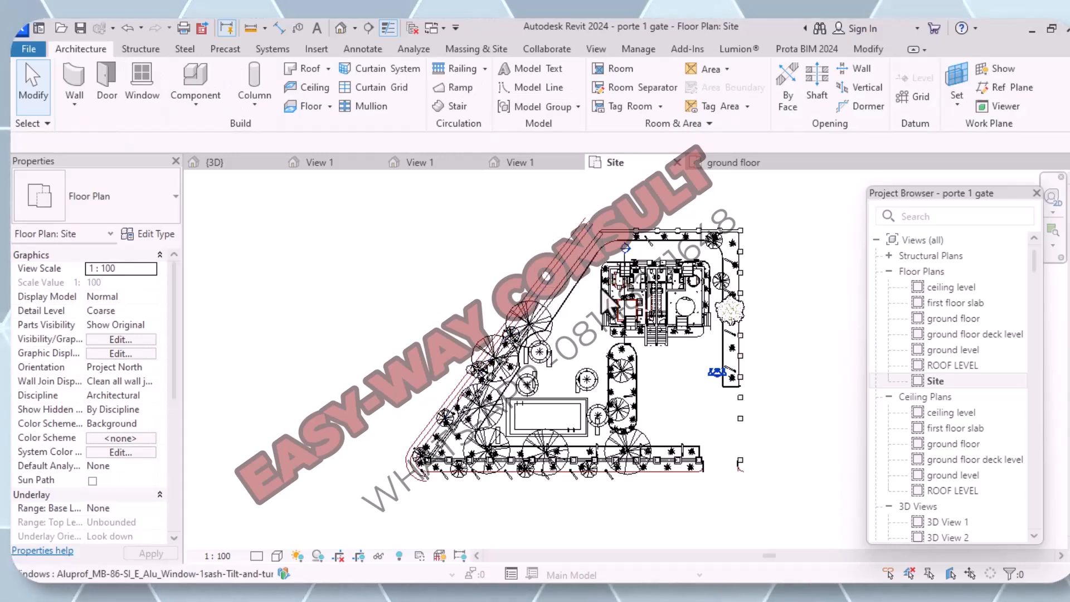
pyautogui.press('Tab')
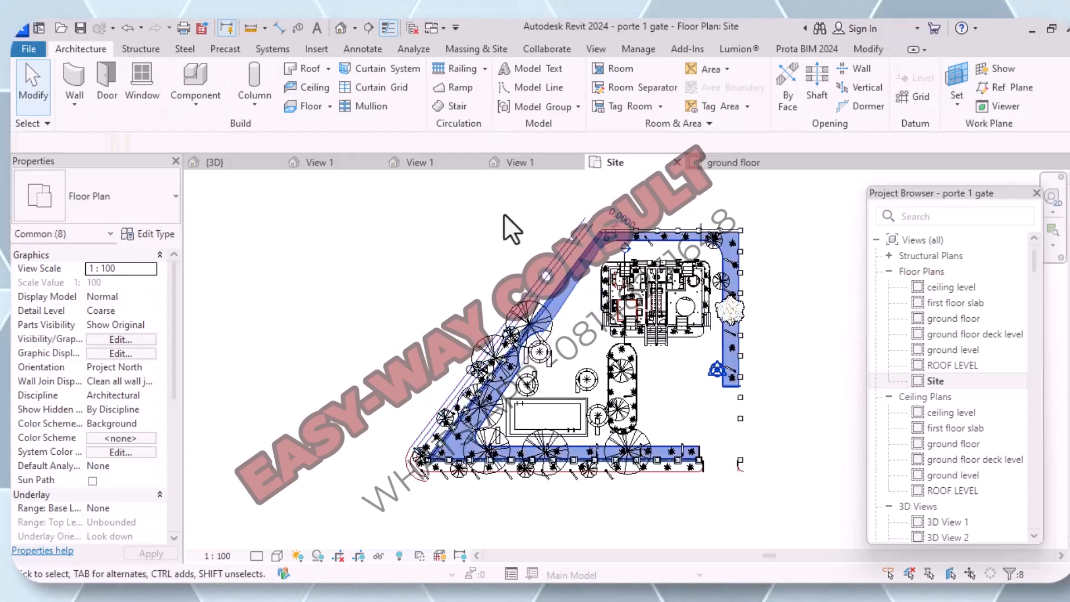
pyautogui.click(503, 213)
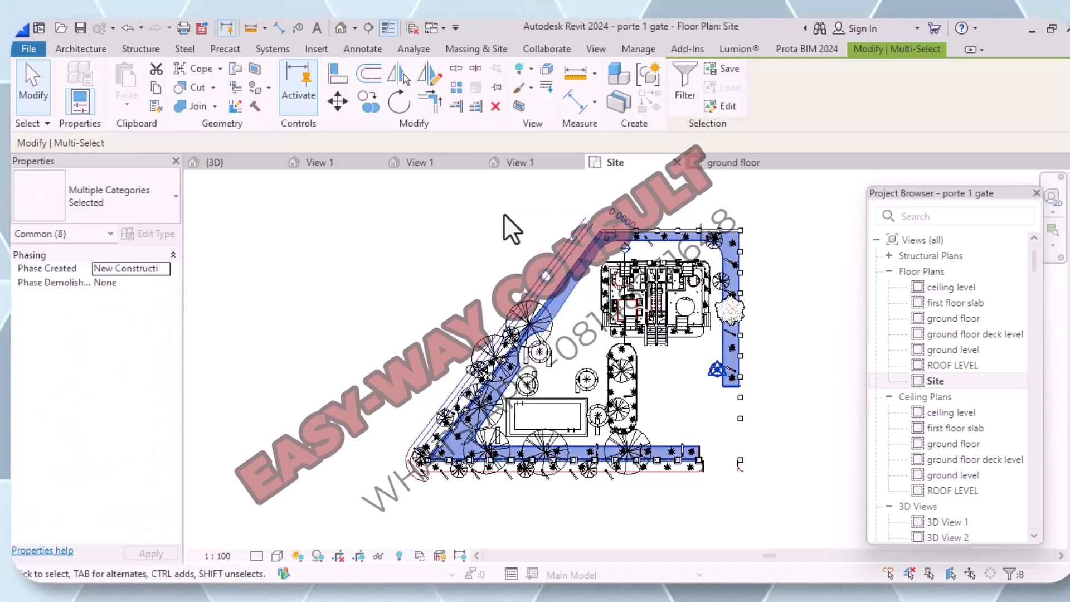
pyautogui.click(493, 106)
pyautogui.moveTo(546, 383); pyautogui.dragTo(481, 319)
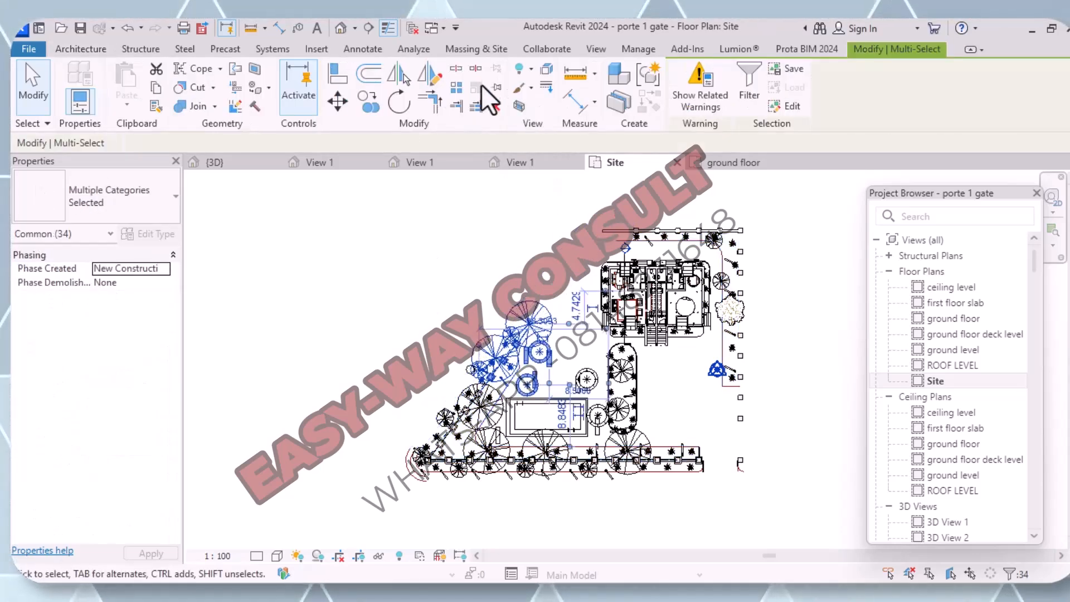
pyautogui.click(494, 105)
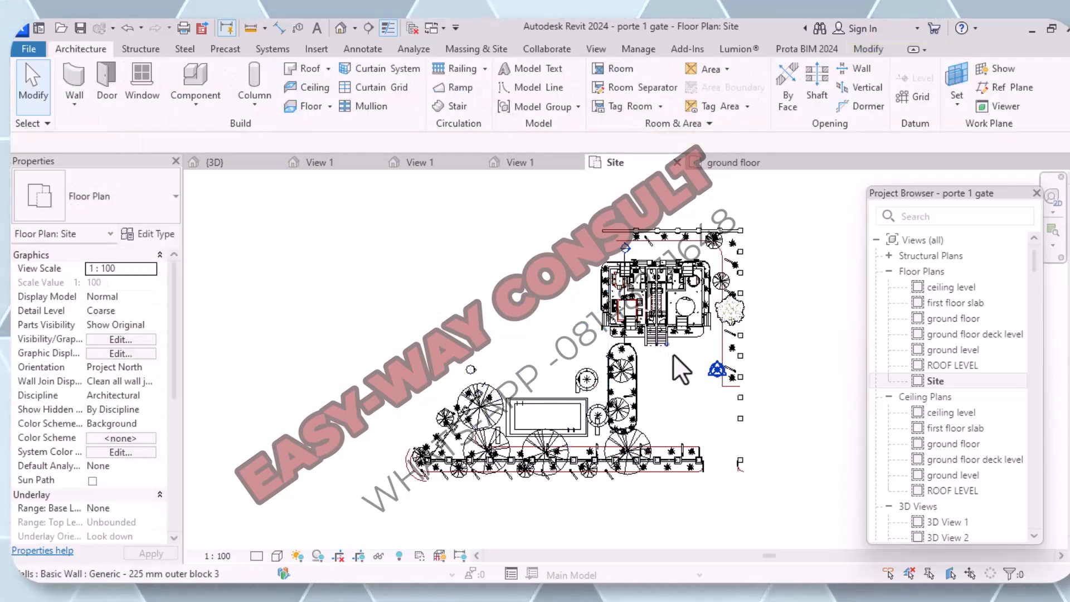
# Step: Delete most of the building and the rounded planter island south of it, accepting deletion of the Section 1 view
pyautogui.moveTo(676, 362); pyautogui.dragTo(576, 252)
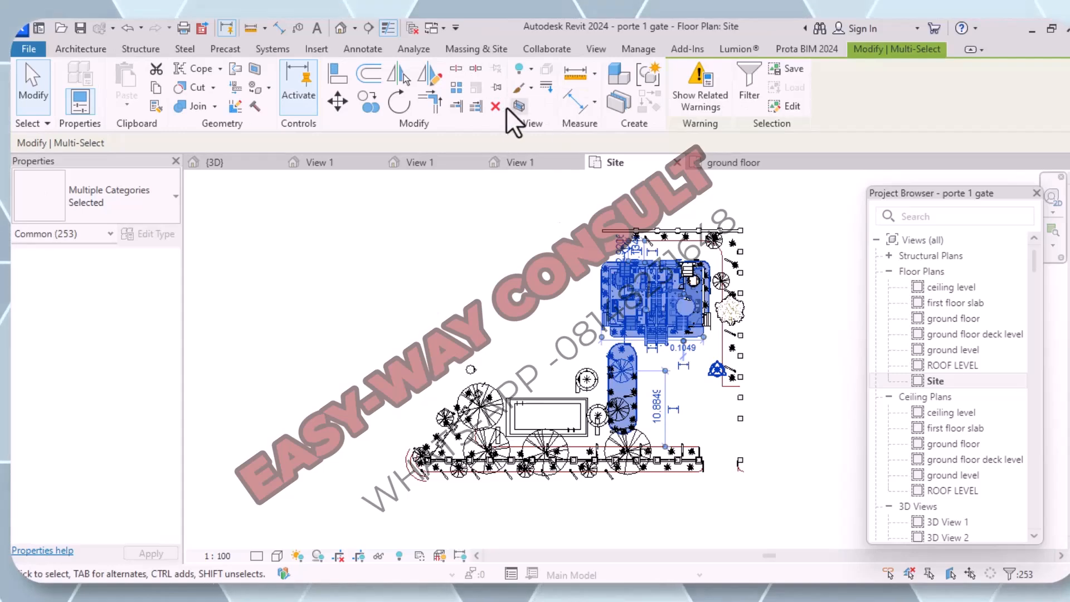
pyautogui.click(495, 106)
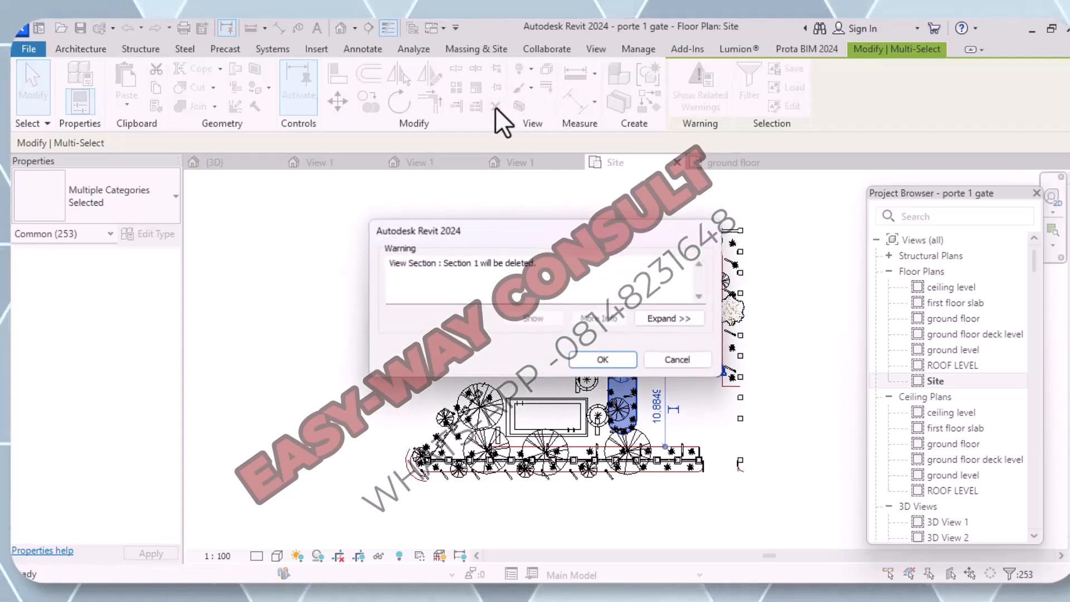
pyautogui.click(624, 362)
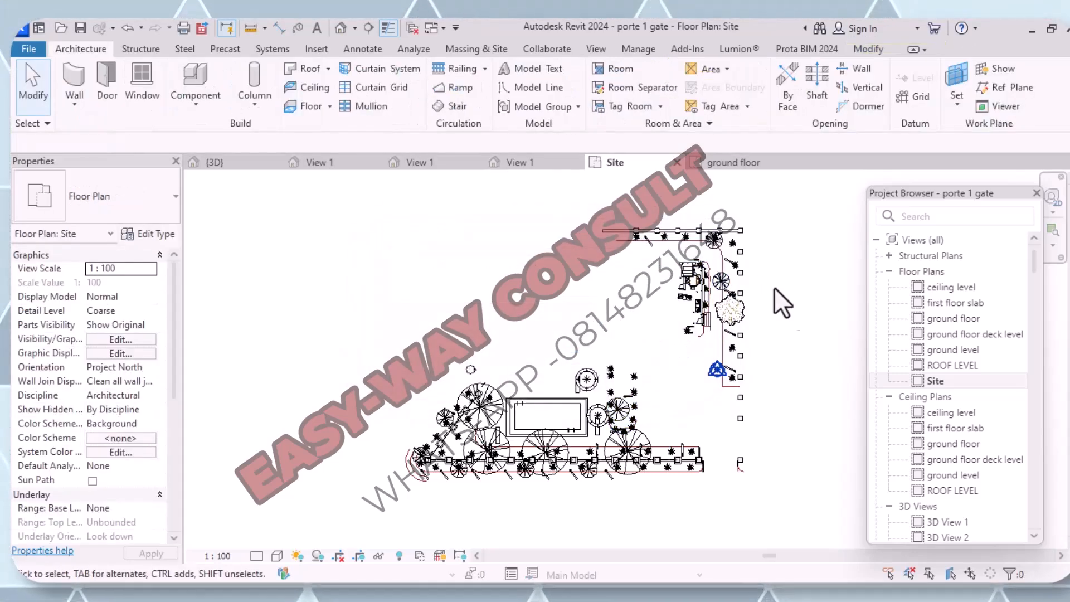
# Step: Delete the building's leftover eastern parts together with the northern boundary and the upper eastern boundary's columns and plants
pyautogui.moveTo(761, 342); pyautogui.dragTo(666, 286)
pyautogui.moveTo(582, 212); pyautogui.dragTo(565, 199)
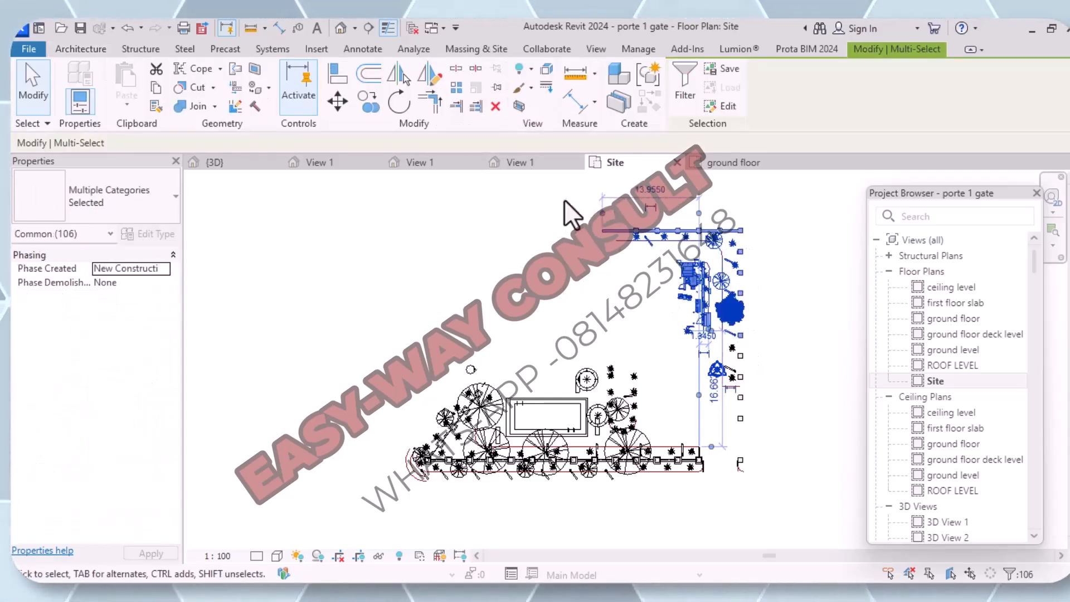
pyautogui.click(495, 105)
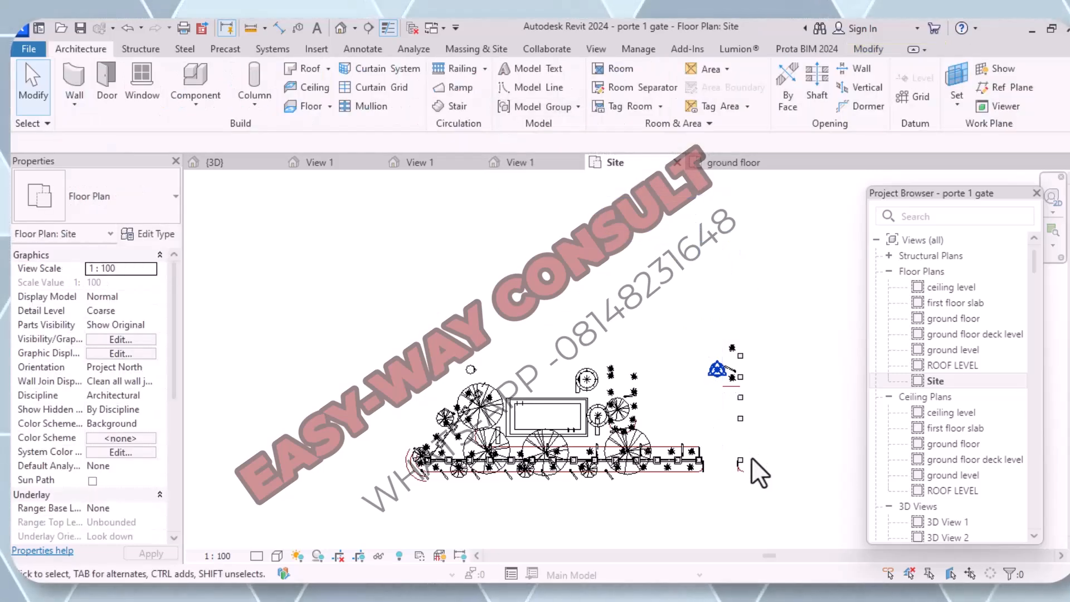
# Step: Delete the remaining columns, model lines and plants on the lower eastern boundary
pyautogui.moveTo(746, 454); pyautogui.dragTo(721, 386)
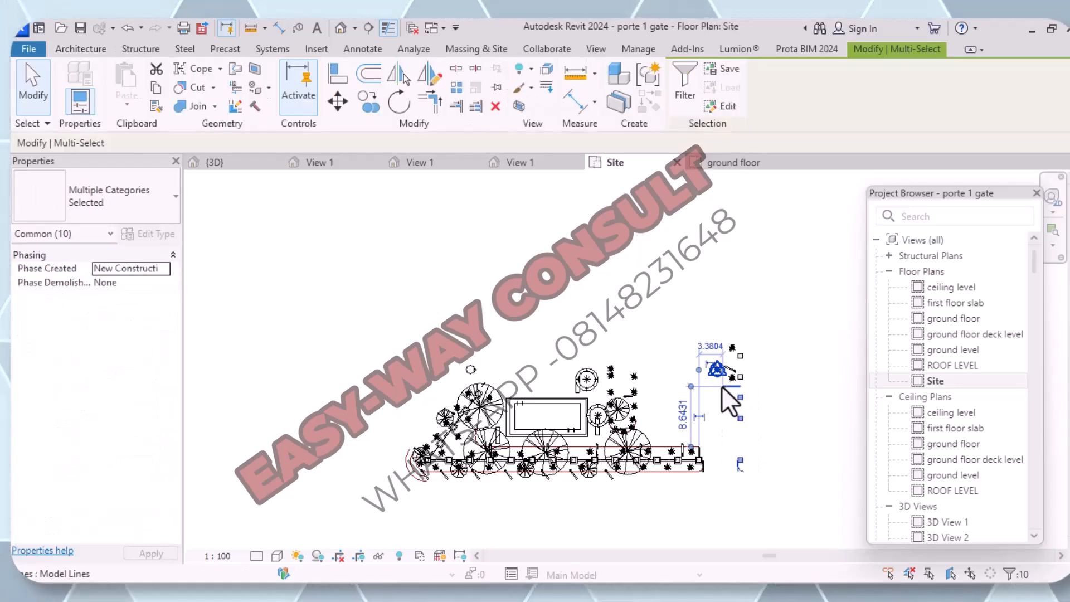
pyautogui.click(496, 107)
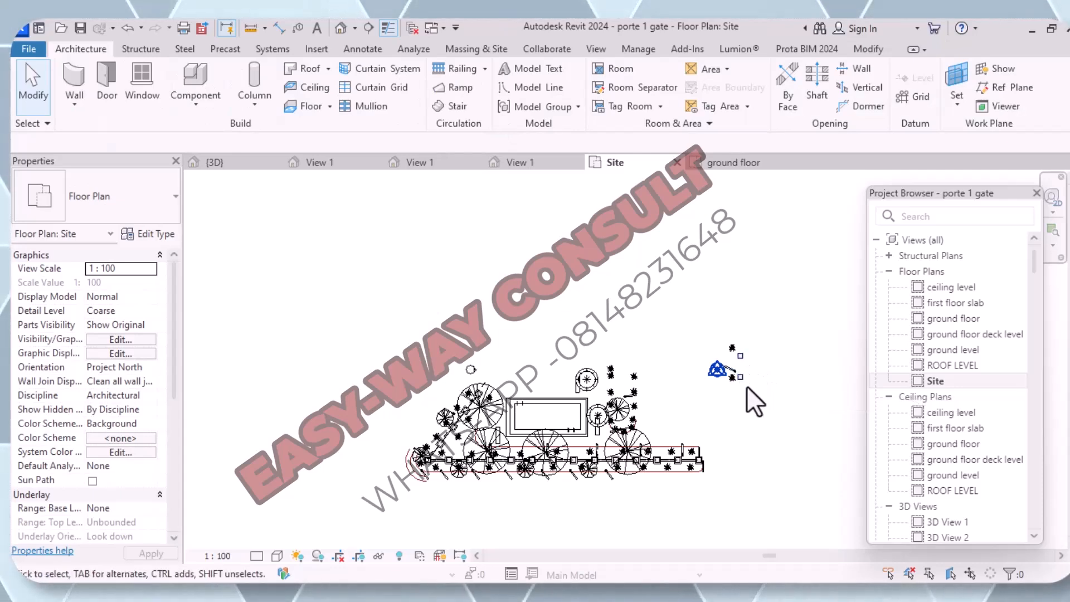
pyautogui.click(730, 341)
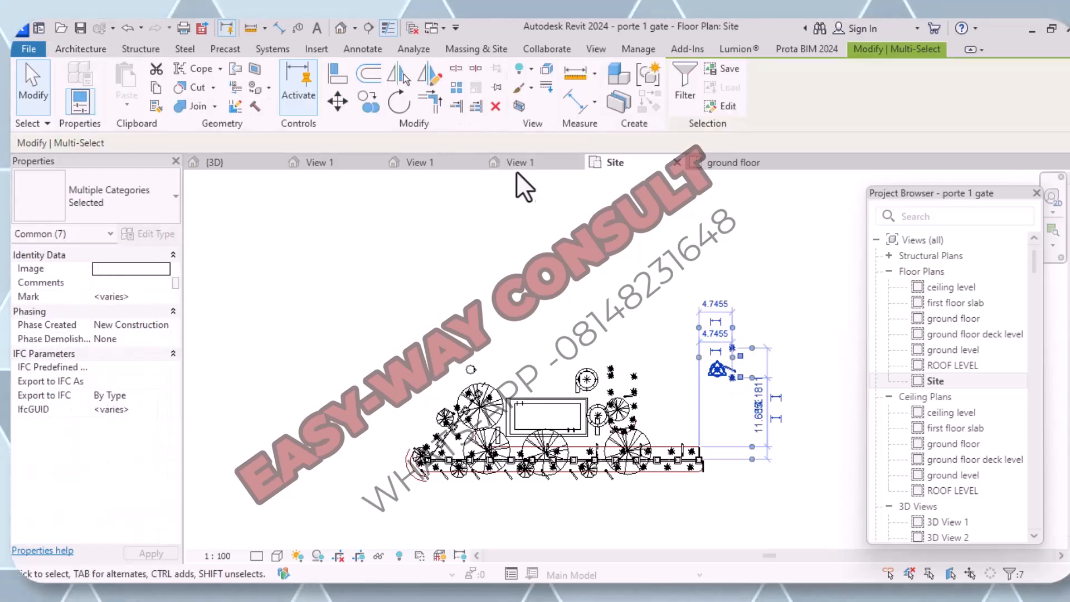
pyautogui.click(495, 106)
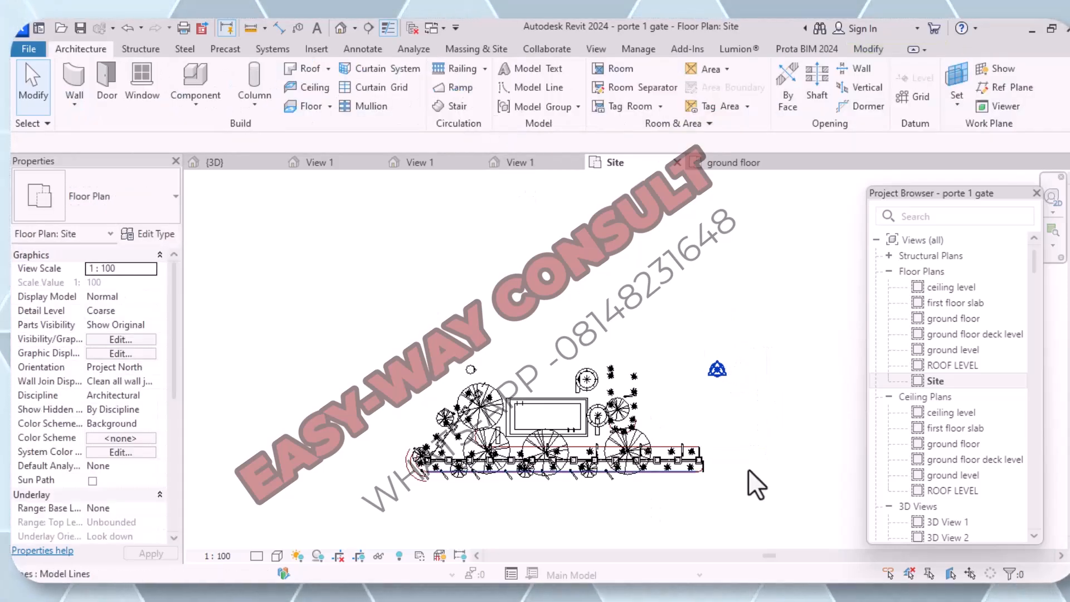
# Step: Delete the southern boundary's western half with its trees and the pool surround, accepting deletion of the right elevation view
pyautogui.moveTo(721, 492); pyautogui.dragTo(611, 461)
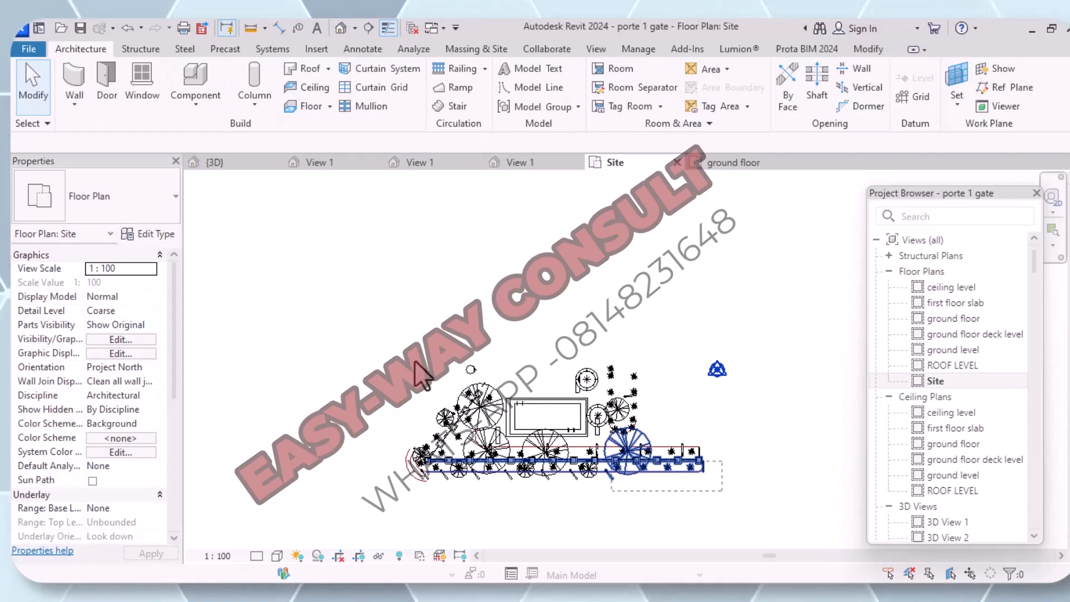
pyautogui.moveTo(430, 337); pyautogui.dragTo(437, 386)
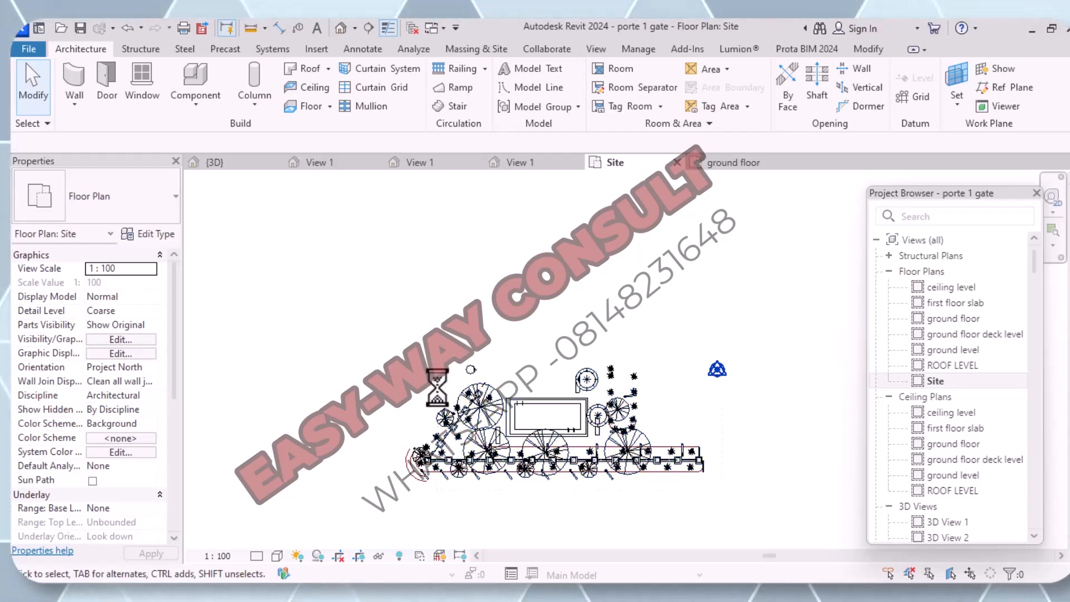
pyautogui.moveTo(511, 496); pyautogui.dragTo(372, 352)
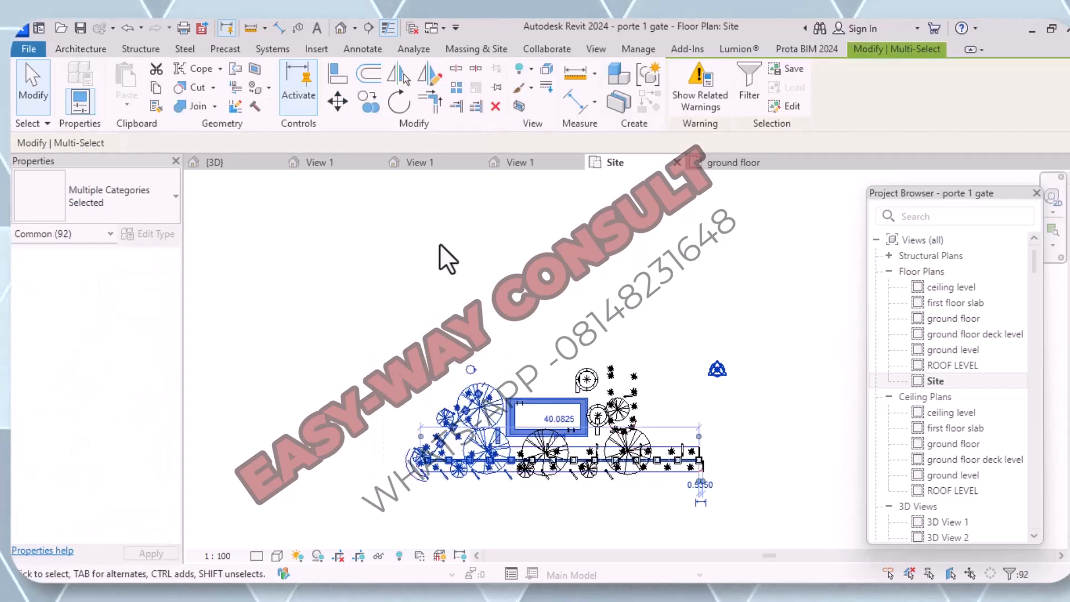
pyautogui.click(495, 107)
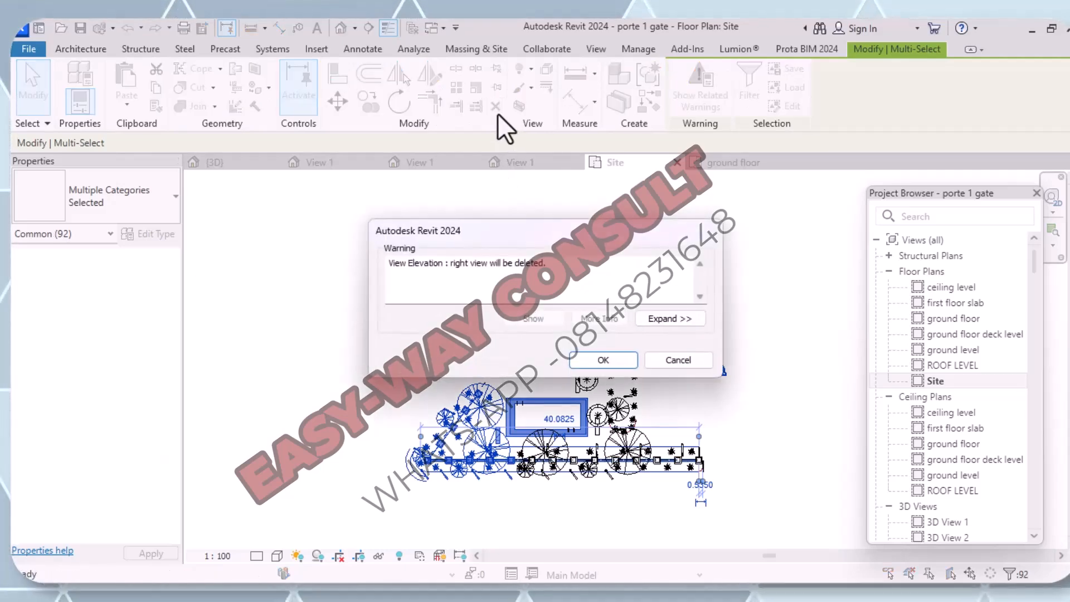
pyautogui.click(628, 359)
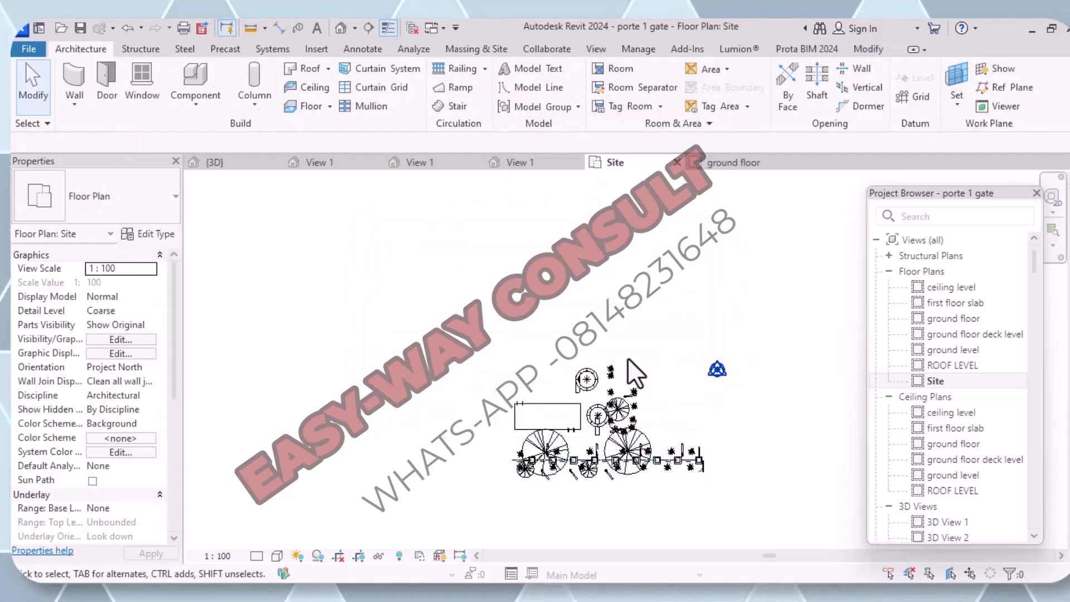
# Step: Delete the remaining pool, trees, southern boundary and plants from the site plan, including the last lily plant west of the base point
pyautogui.moveTo(619, 493); pyautogui.dragTo(452, 353)
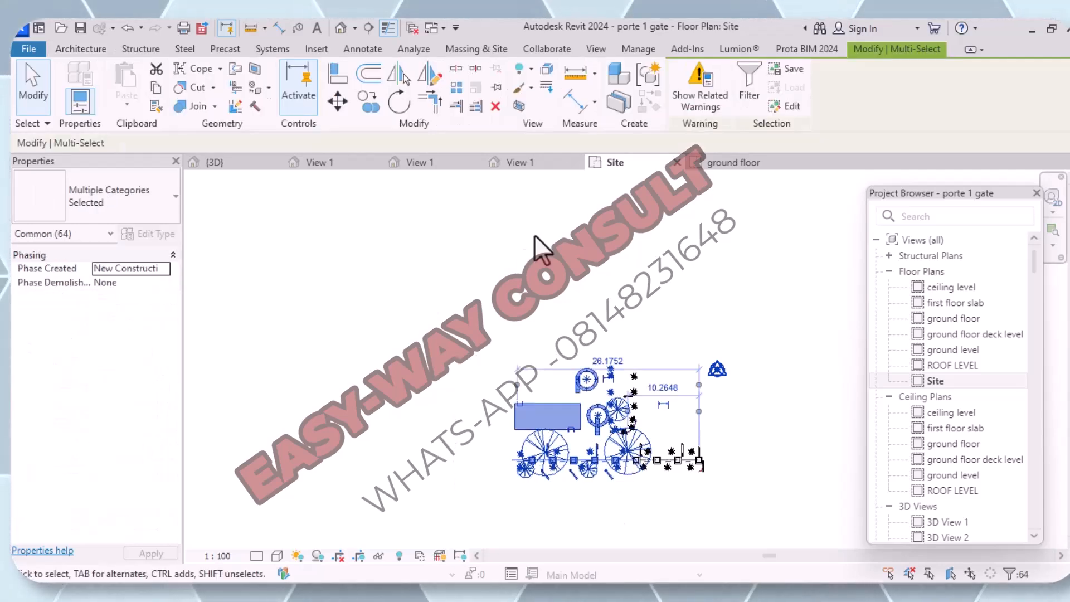
pyautogui.click(492, 108)
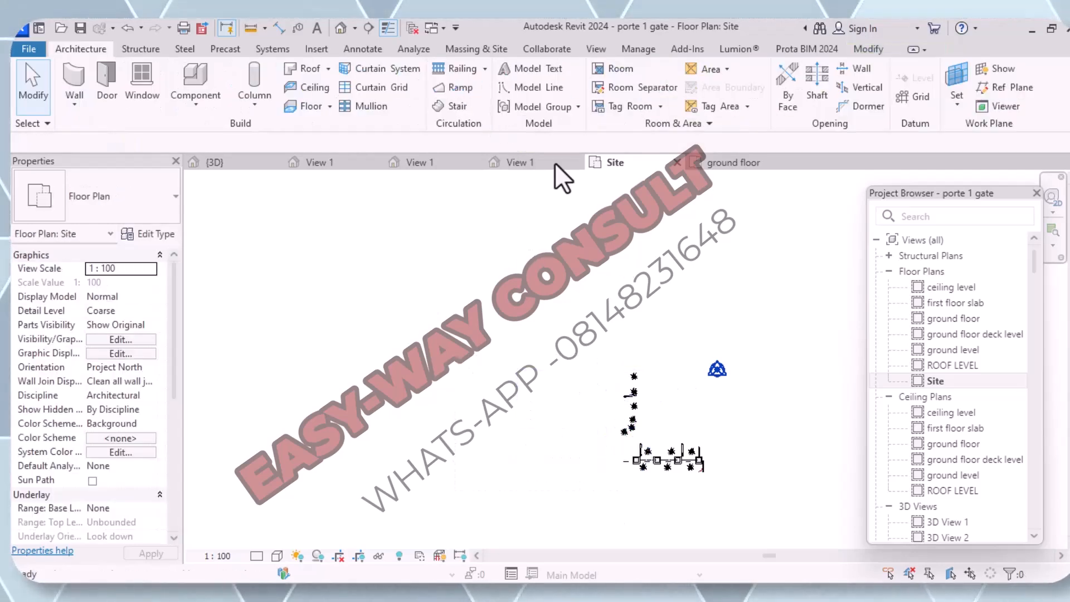
pyautogui.moveTo(724, 498); pyautogui.dragTo(595, 390)
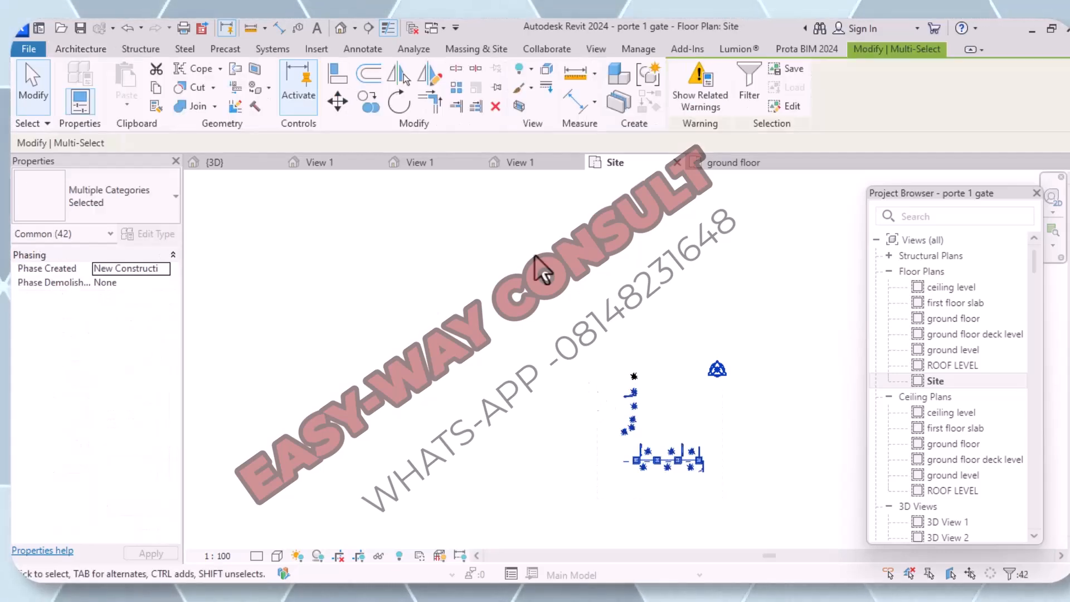
pyautogui.click(494, 108)
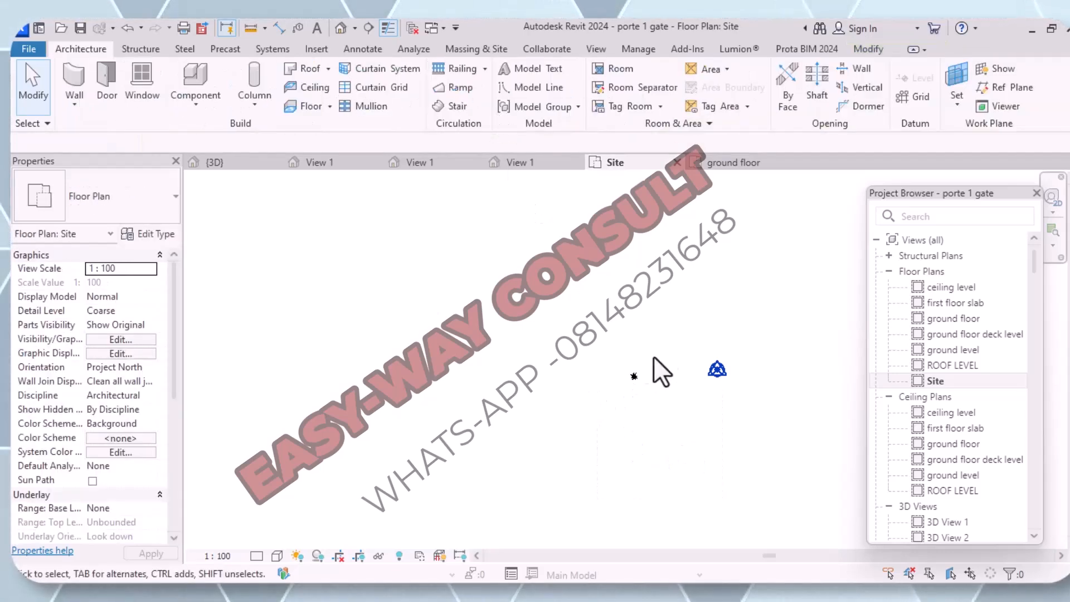
pyautogui.click(628, 368)
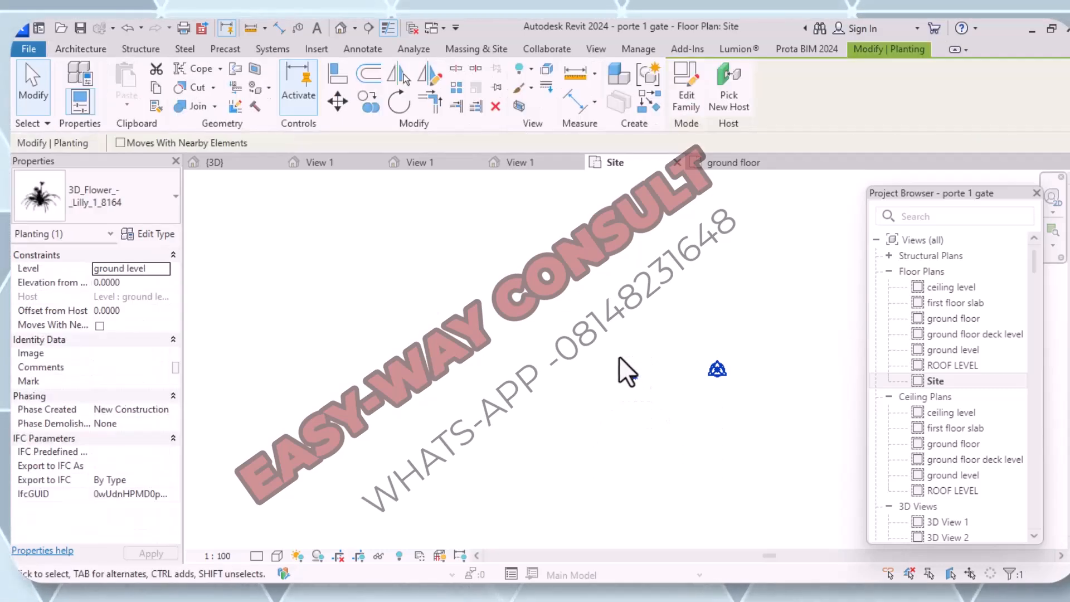
pyautogui.click(496, 107)
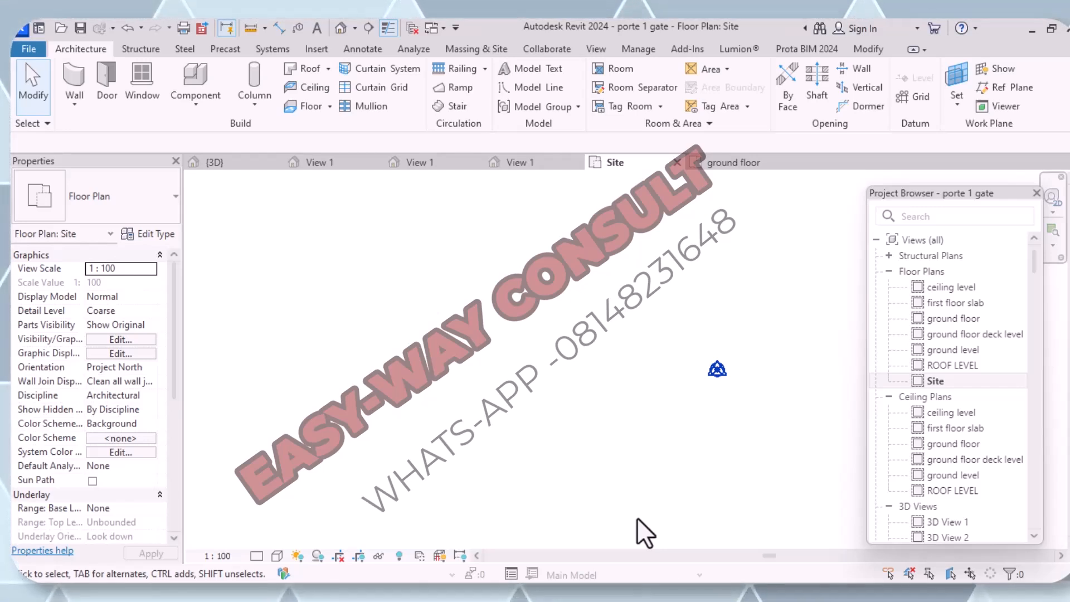
# Step: Move the project base point from the survey point southwest towards the isolated gate, to about N/S -76.13, E/W -112.70
pyautogui.scroll(-4, 585, 339)
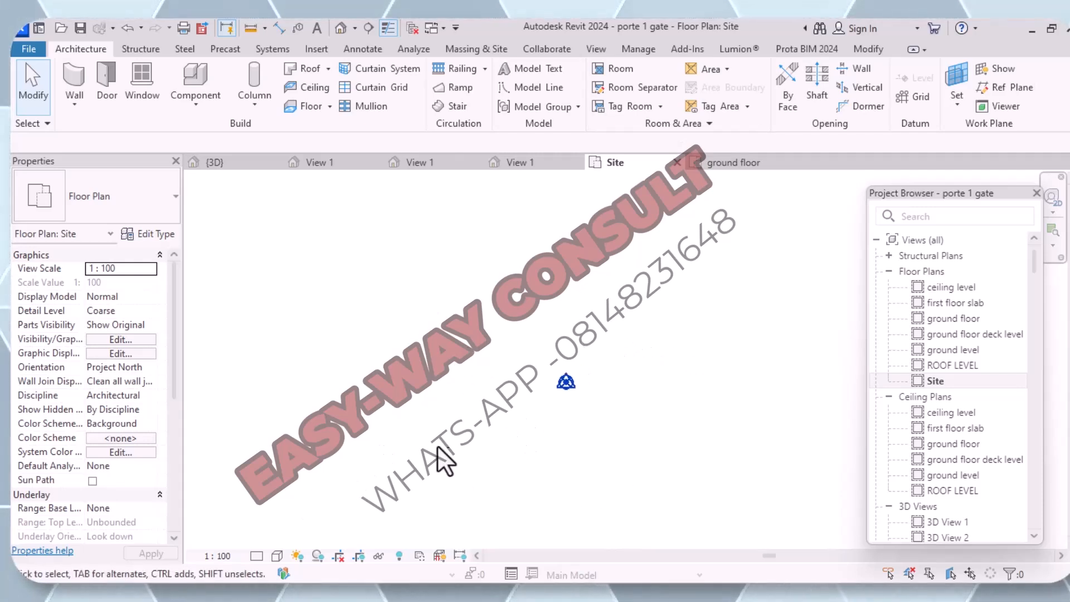
pyautogui.scroll(5, 454, 457)
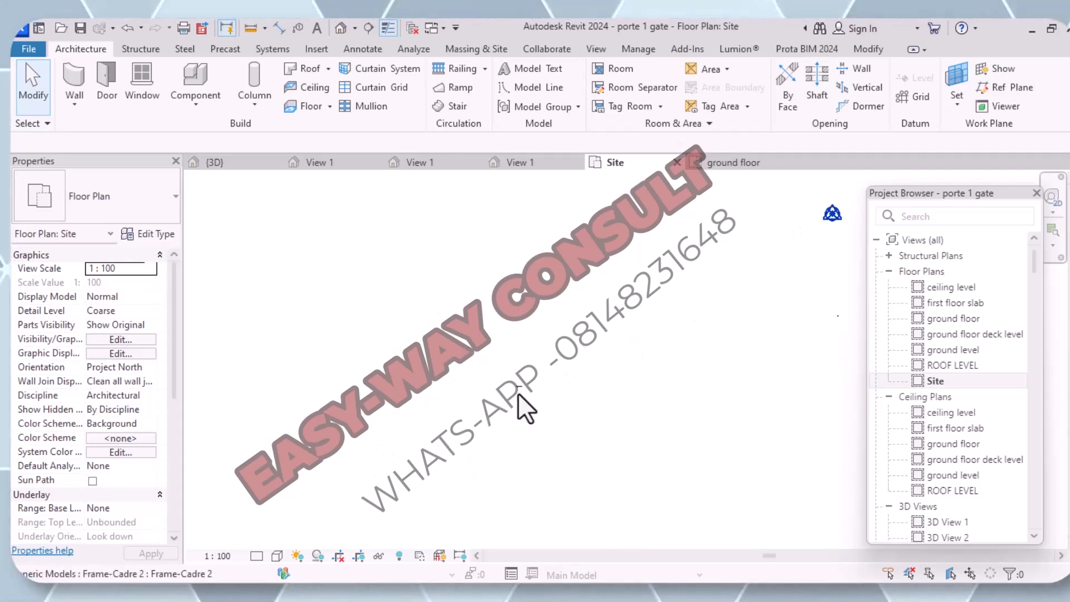
pyautogui.scroll(3, 523, 389)
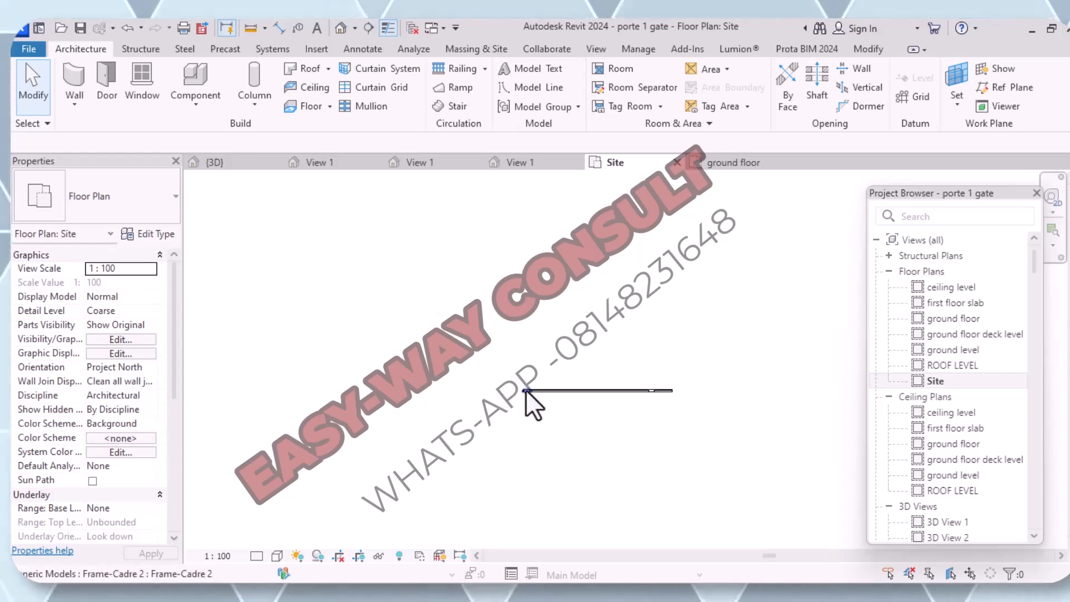
pyautogui.scroll(3, 529, 392)
pyautogui.scroll(-7, 511, 413)
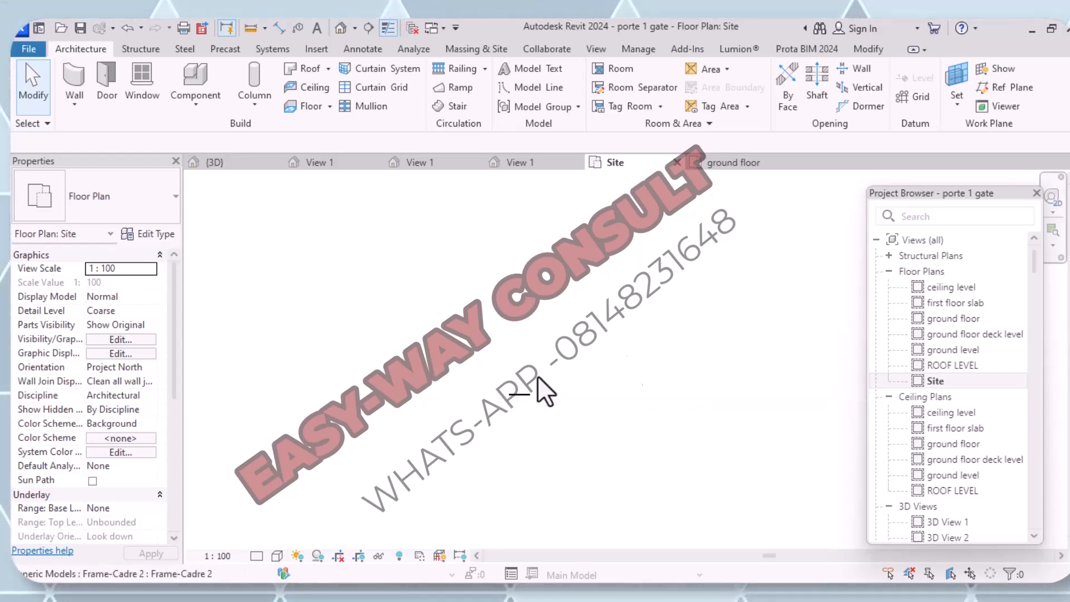
pyautogui.scroll(-3, 644, 332)
pyautogui.moveTo(645, 320); pyautogui.dragTo(520, 413, button='middle')
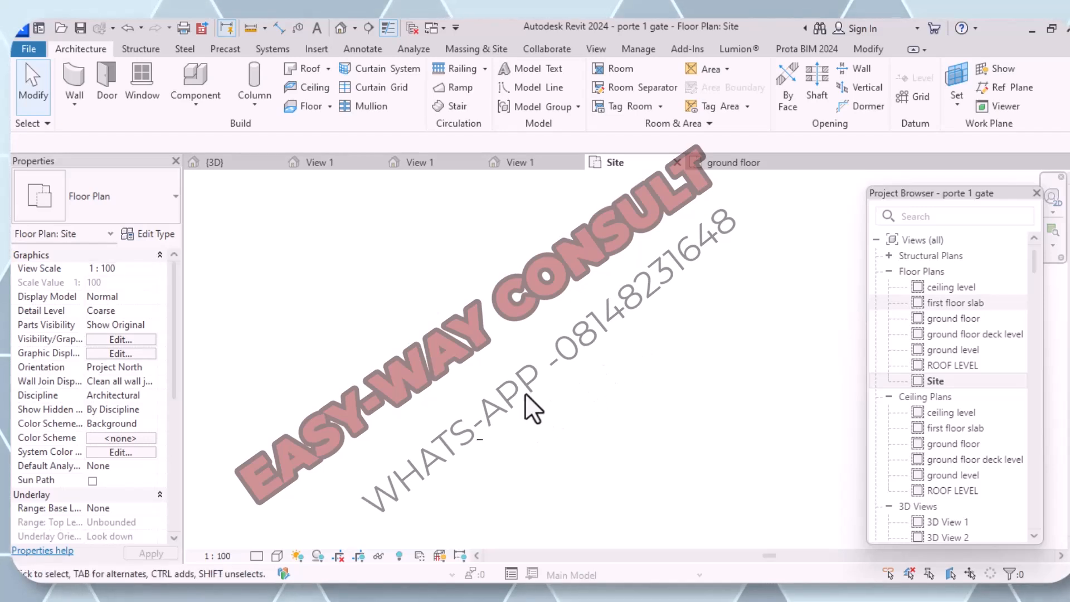
pyautogui.click(673, 290)
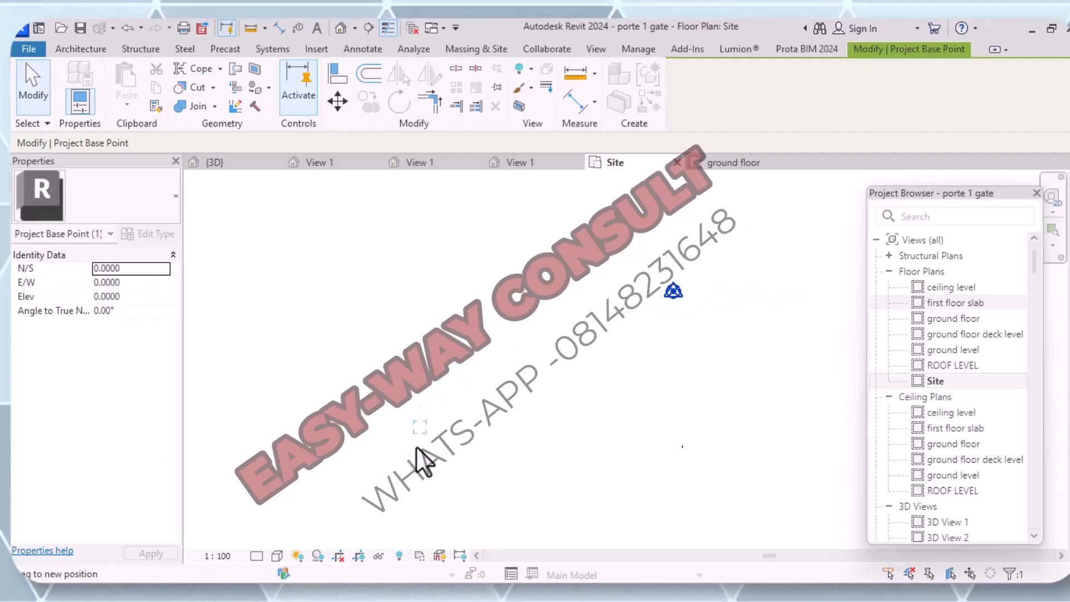
pyautogui.click(373, 494)
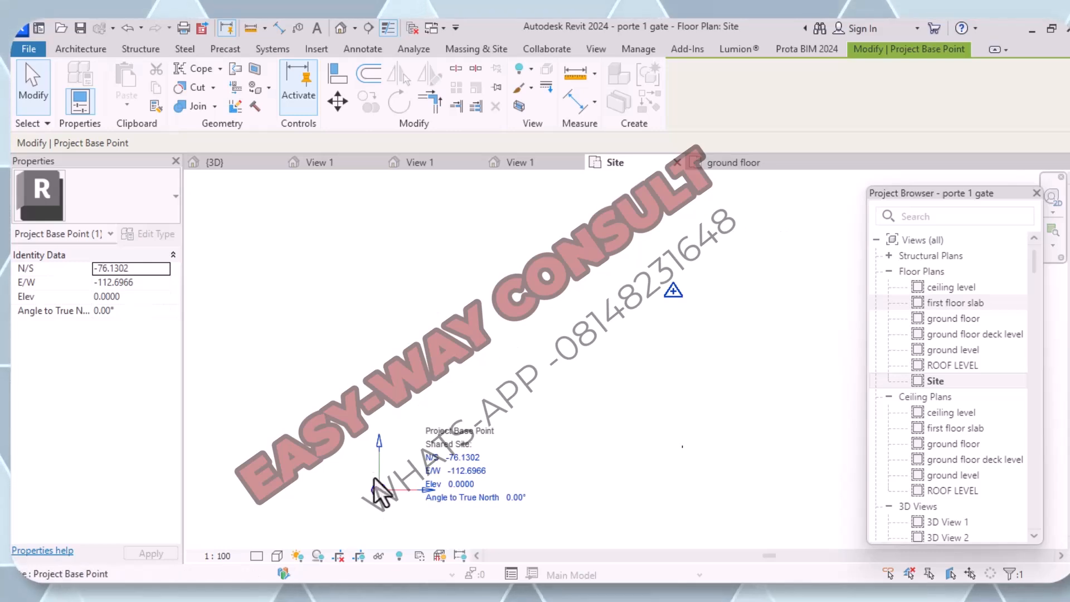
# Step: Move the project base point close to the gate's western end, to about N/S -99.61, E/W -185.01
pyautogui.moveTo(337, 496); pyautogui.dragTo(617, 278, button='middle')
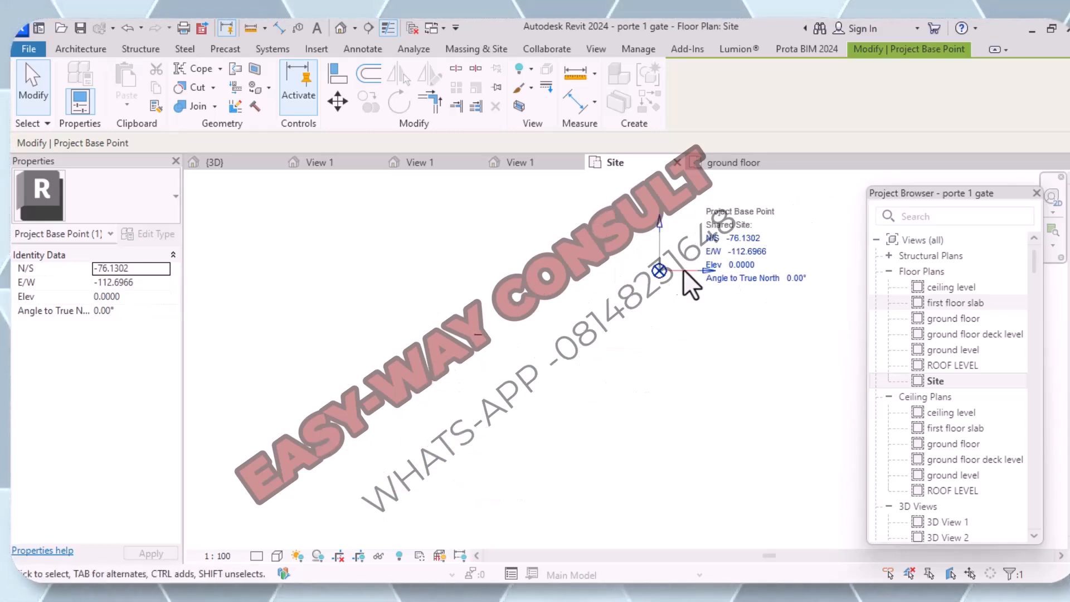
pyautogui.scroll(2, 663, 279)
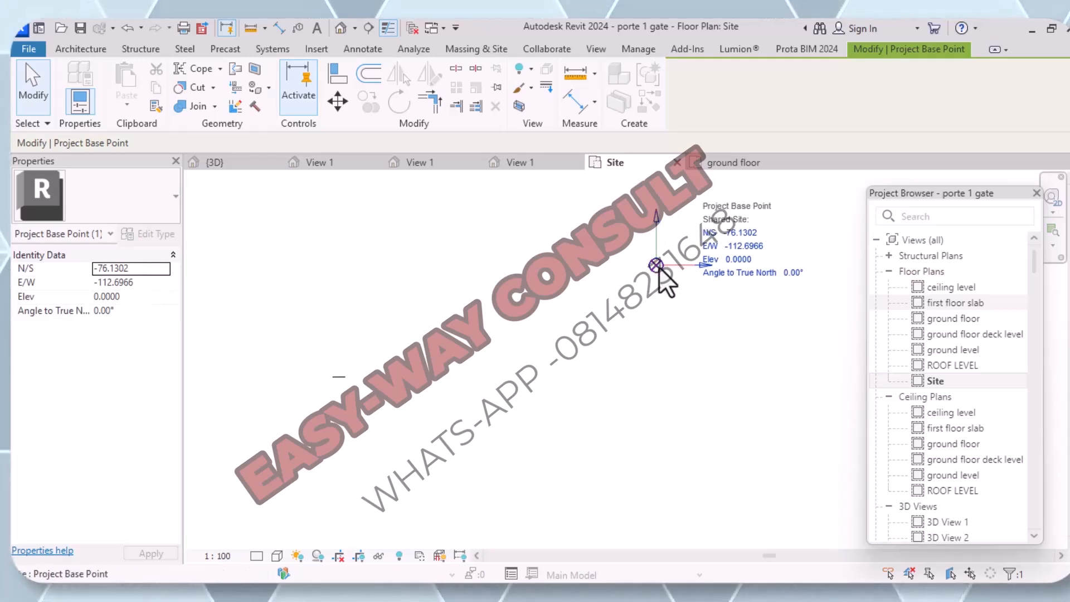
pyautogui.moveTo(310, 385)
pyautogui.mouseDown()
pyautogui.moveTo(329, 380)
pyautogui.moveTo(326, 364)
pyautogui.moveTo(328, 374)
pyautogui.mouseUp()
# Step: Place the project base point on the western end of the gate frame, at about N/S -100.63, E/W -183.40
pyautogui.scroll(3, 367, 350)
pyautogui.moveTo(589, 291); pyautogui.dragTo(928, 273, button='middle')
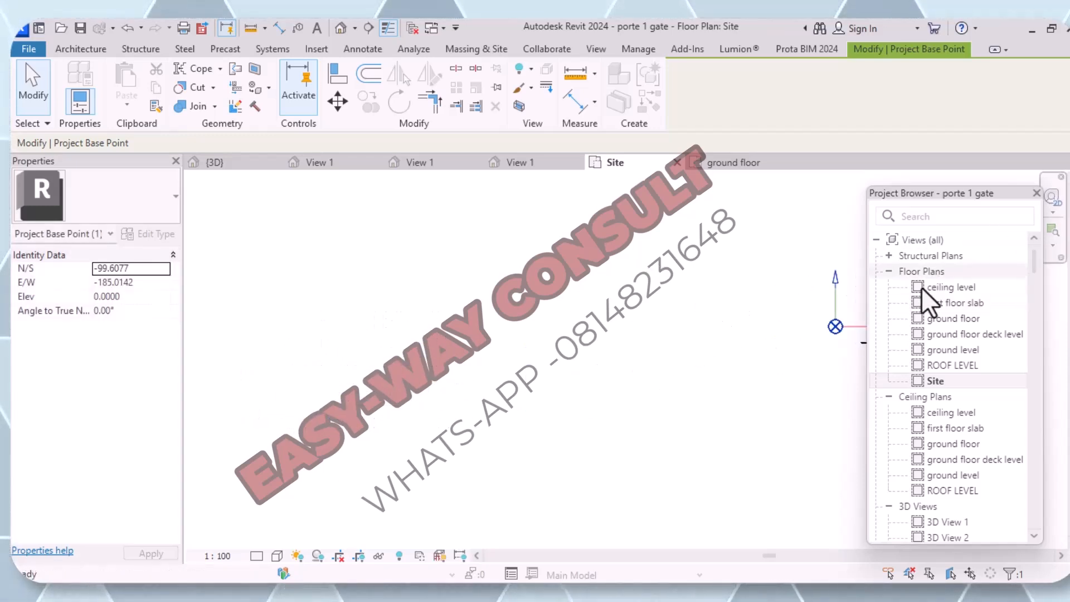
pyautogui.moveTo(691, 320); pyautogui.dragTo(487, 333, button='middle')
pyautogui.scroll(4, 686, 310)
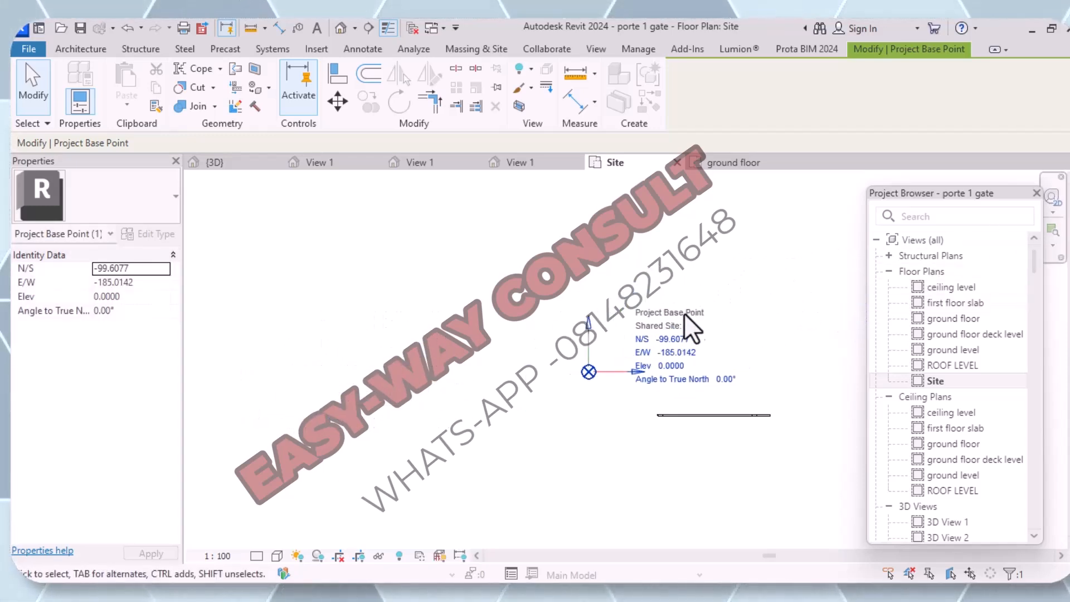
pyautogui.scroll(3, 558, 398)
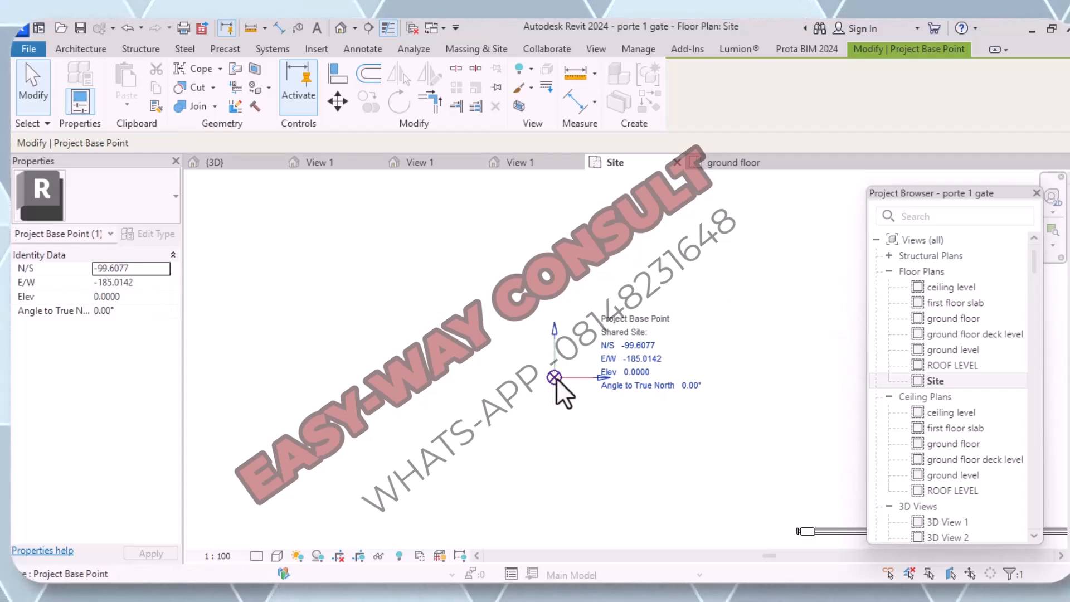
pyautogui.moveTo(556, 380)
pyautogui.mouseDown()
pyautogui.moveTo(786, 519)
pyautogui.moveTo(768, 510)
pyautogui.mouseUp()
pyautogui.moveTo(704, 429); pyautogui.dragTo(556, 227, button='middle')
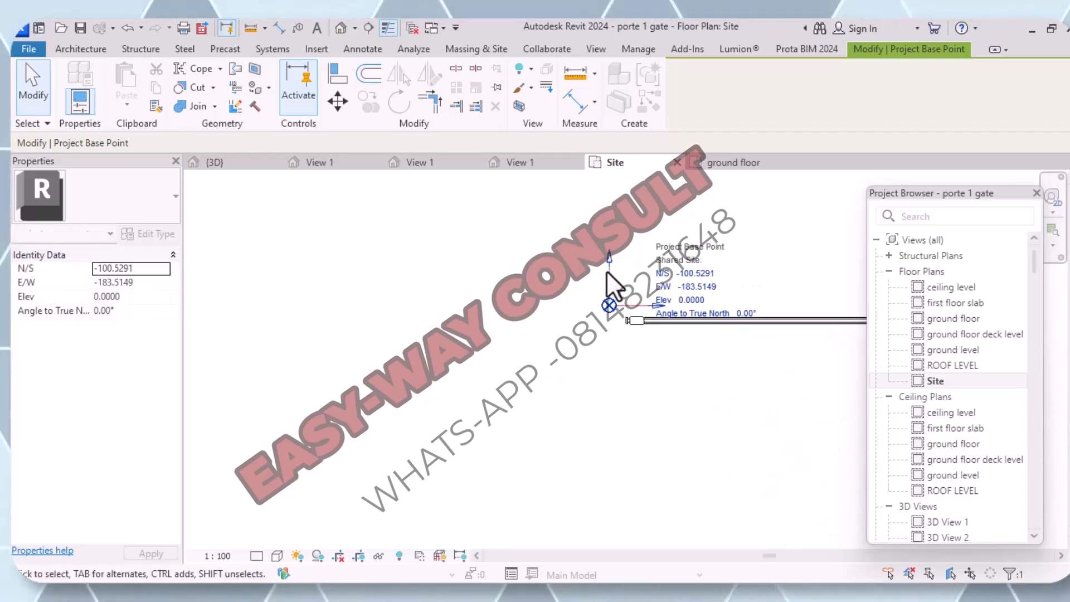
pyautogui.scroll(6, 616, 303)
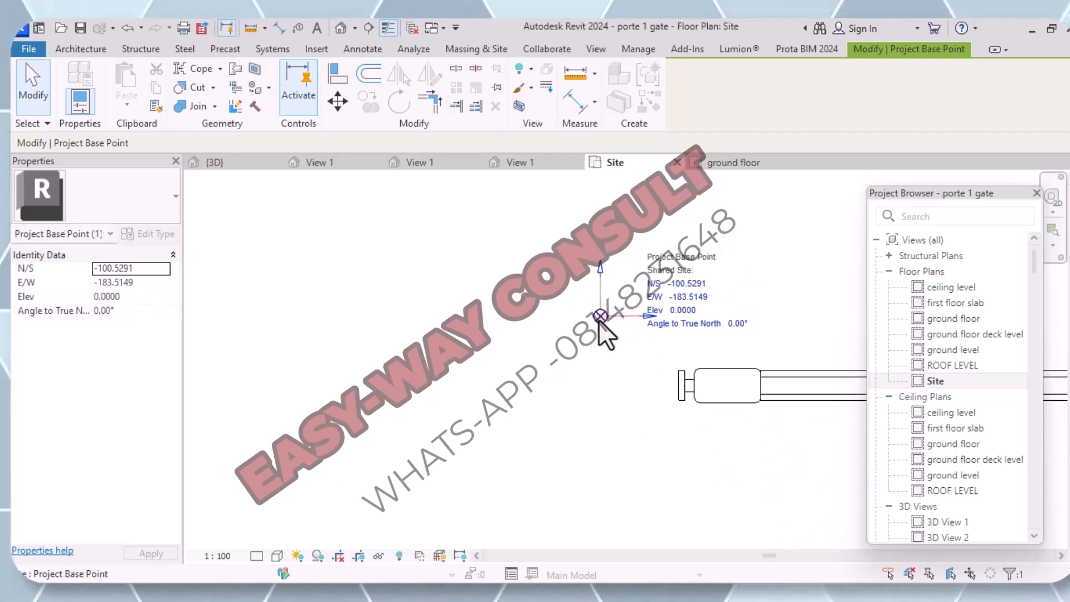
pyautogui.moveTo(602, 316)
pyautogui.mouseDown()
pyautogui.moveTo(676, 397)
pyautogui.moveTo(676, 386)
pyautogui.mouseUp()
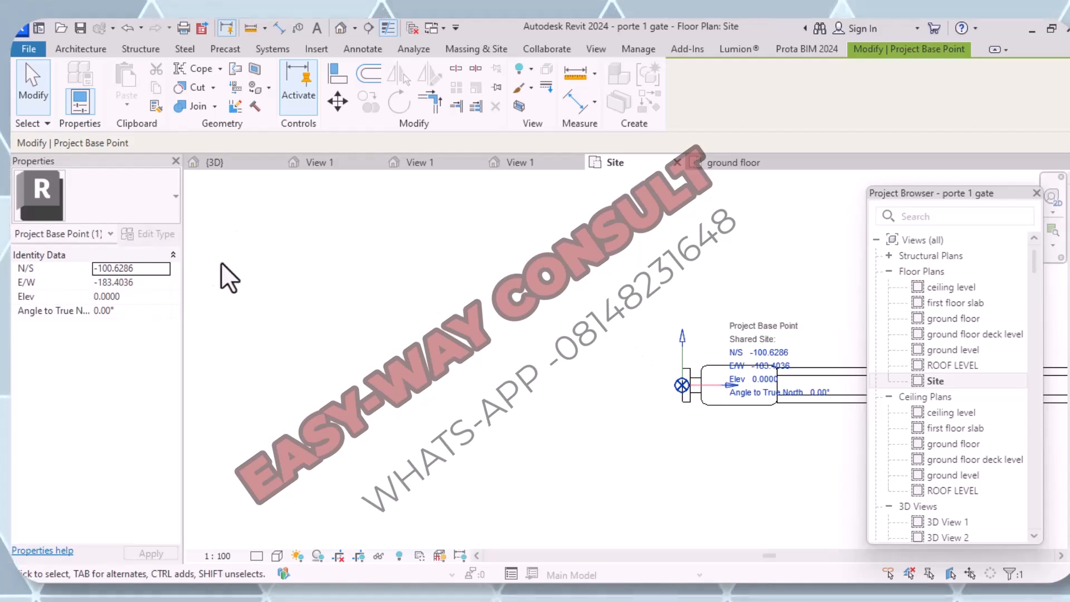
# Step: Save the project with the relocated base point
pyautogui.click(35, 48)
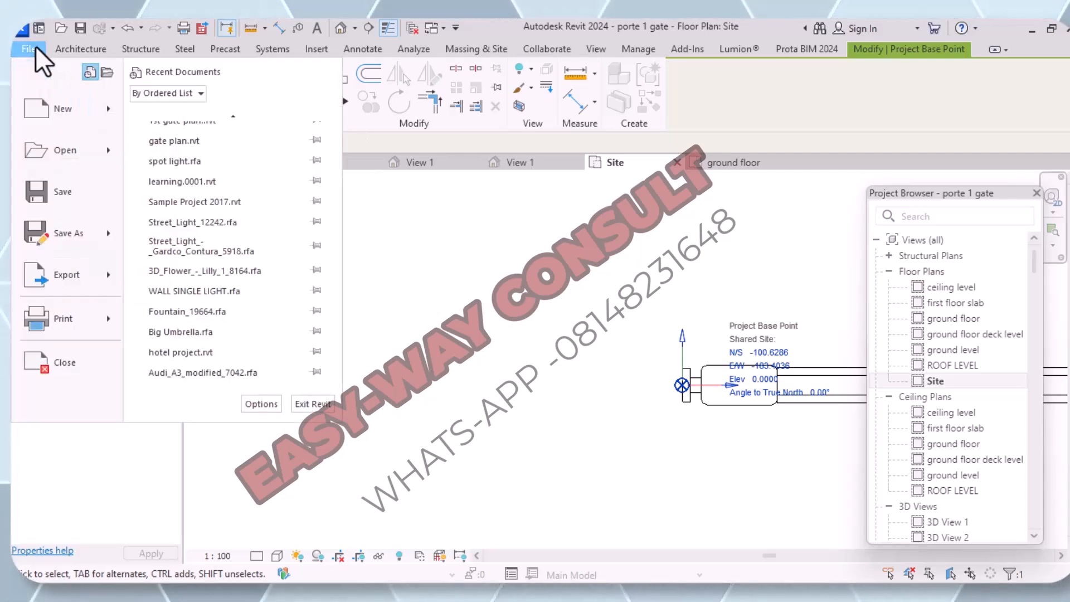
pyautogui.click(62, 194)
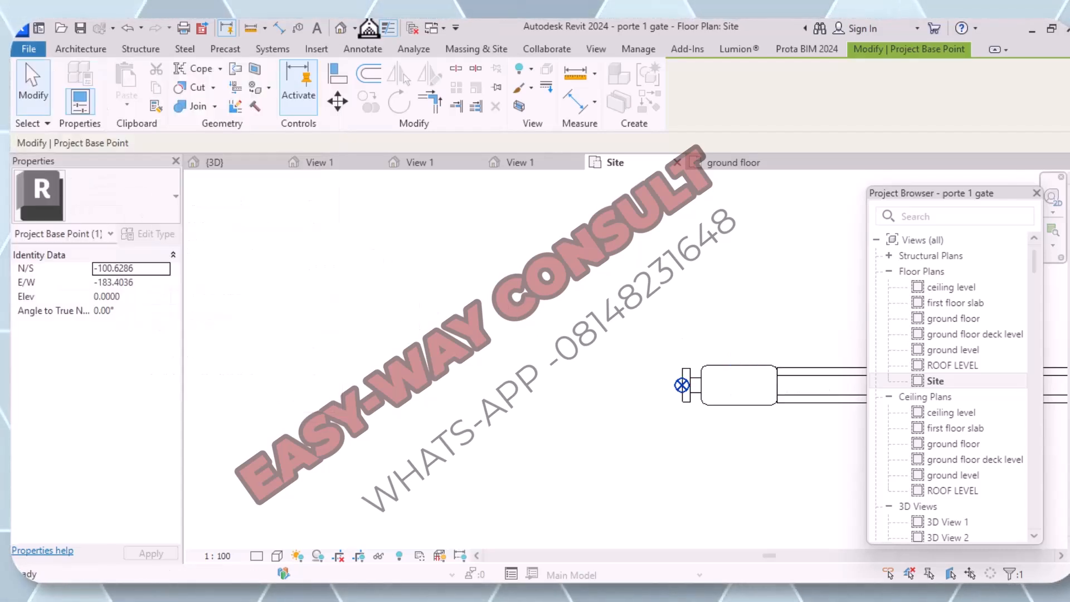
pyautogui.click(402, 239)
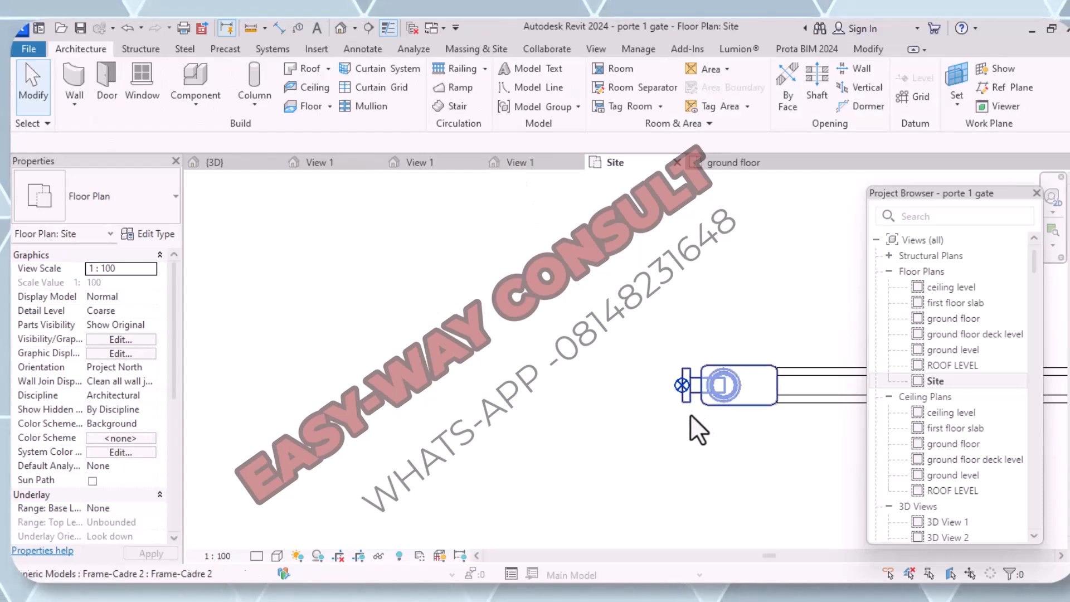
pyautogui.click(678, 387)
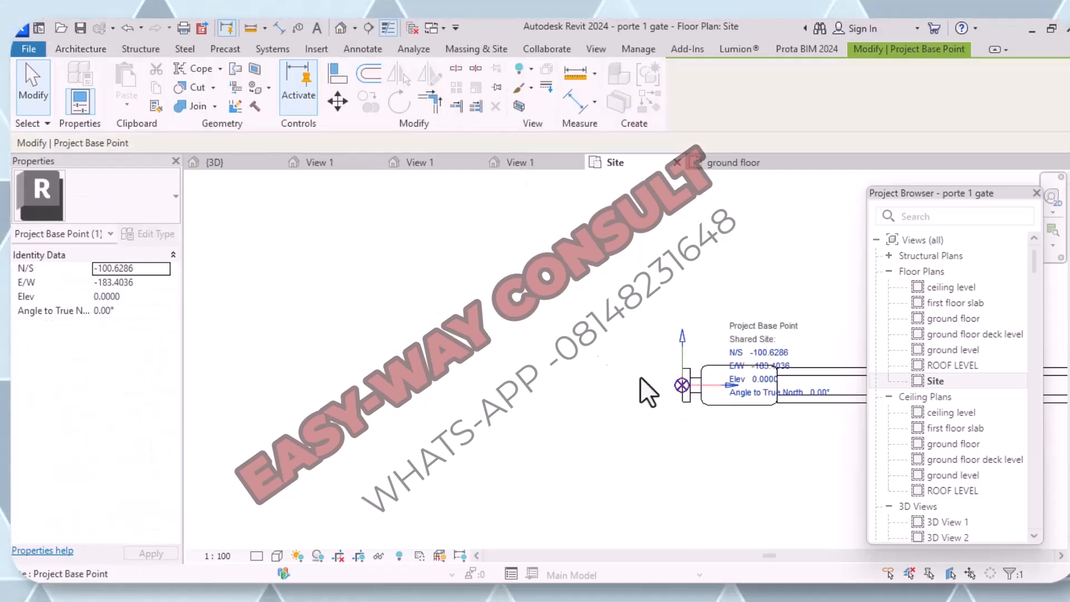
# Step: Open the default 3D view and delete the Generic 300mm roof floor strip edging the building wing with the crossed-line wall
pyautogui.click(344, 33)
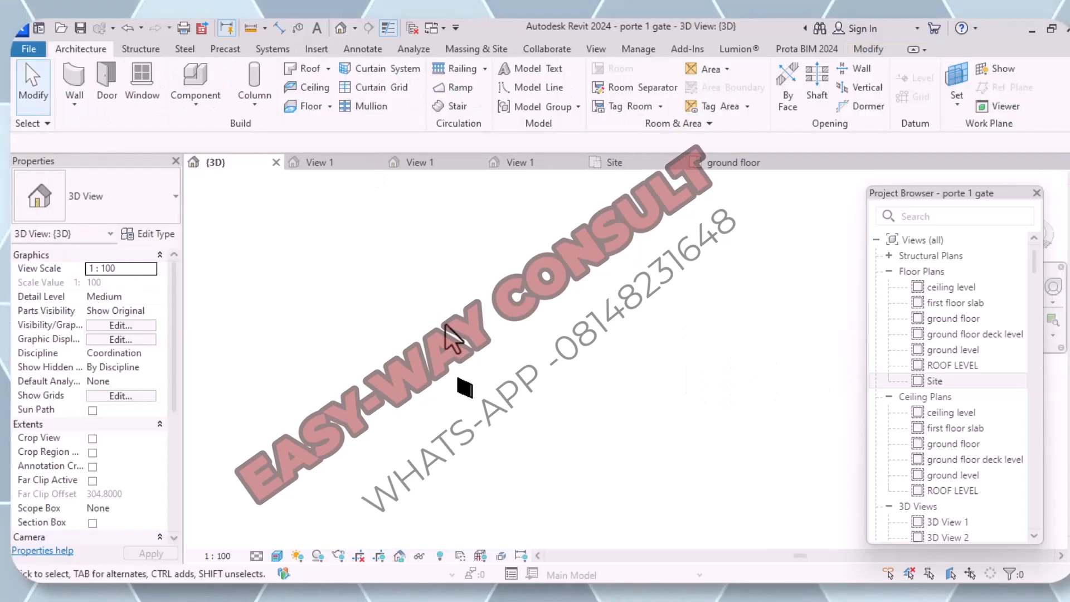
pyautogui.scroll(3, 730, 340)
pyautogui.scroll(4, 738, 337)
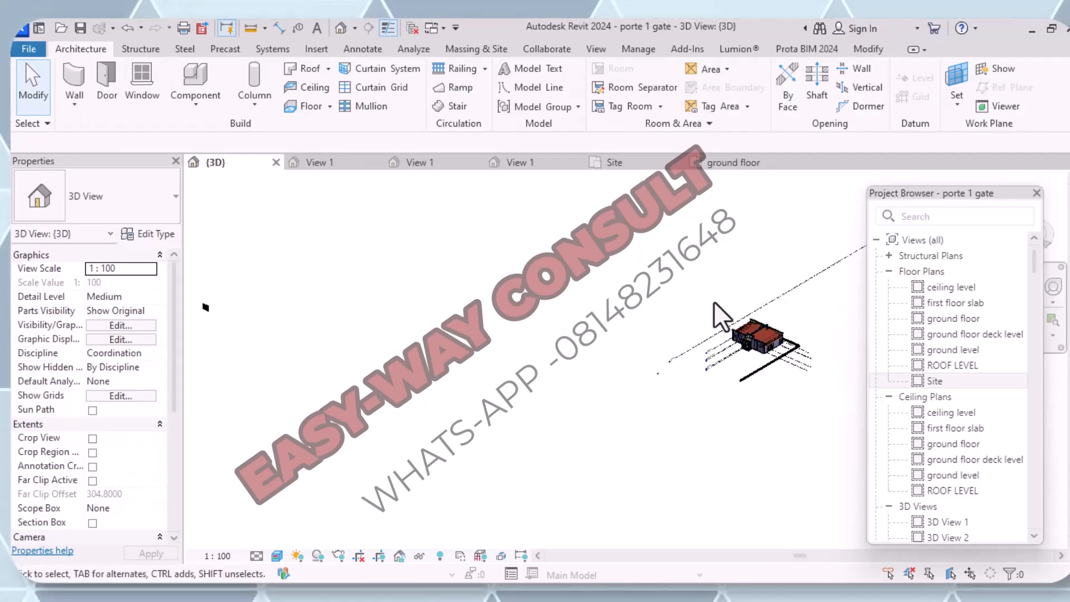
pyautogui.scroll(5, 616, 340)
pyautogui.scroll(5, 591, 290)
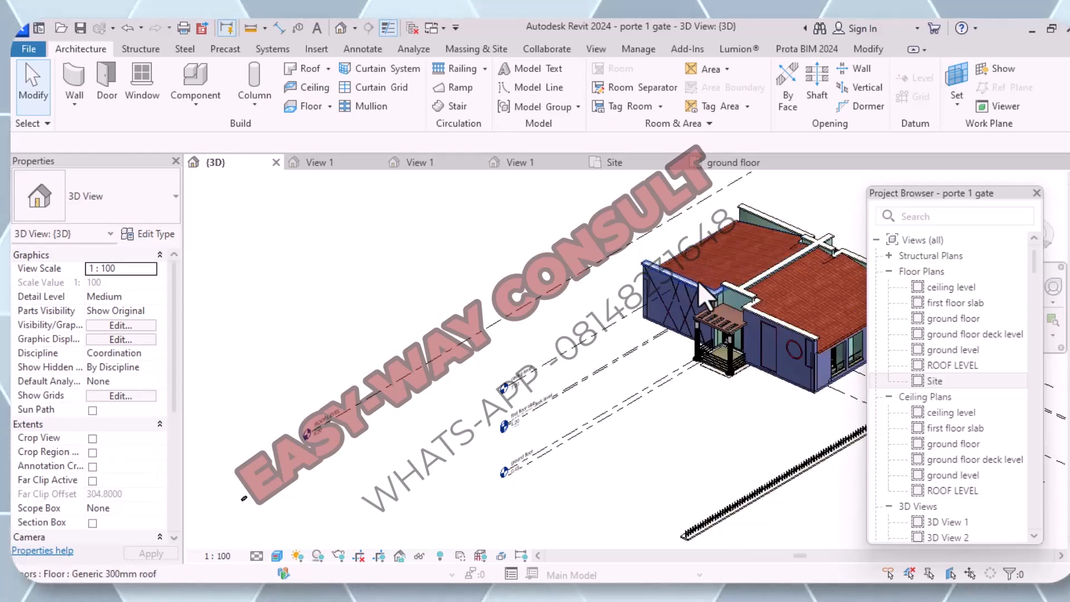
pyautogui.click(698, 279)
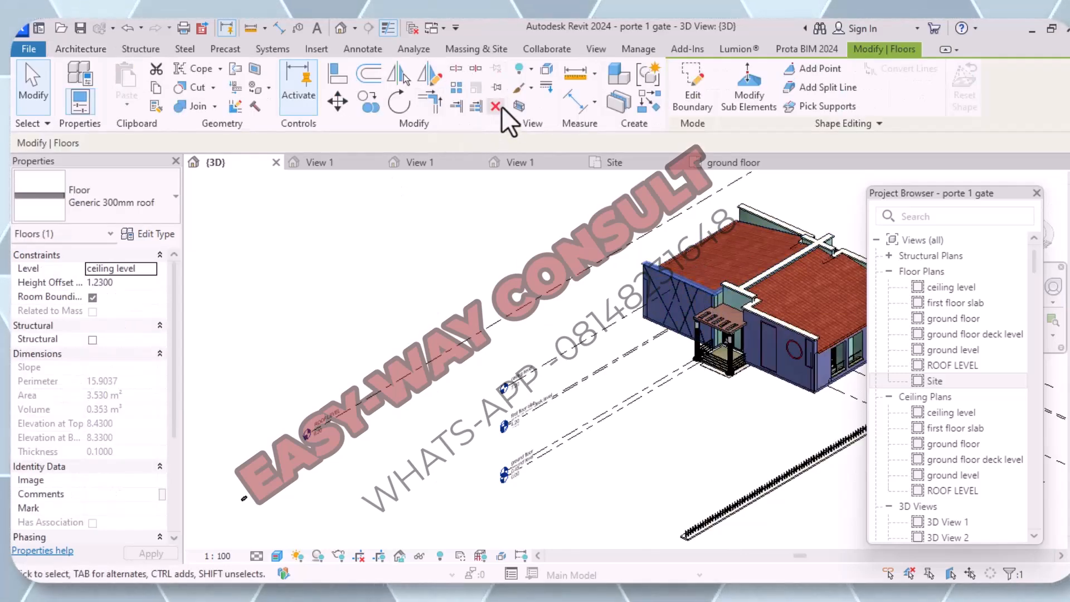
pyautogui.click(495, 106)
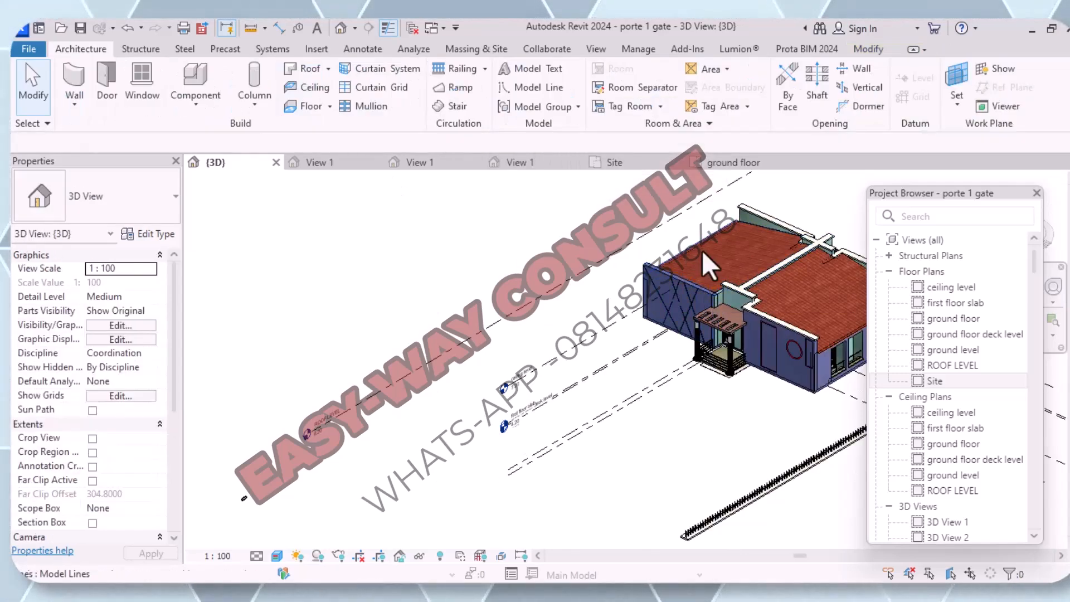
# Step: Delete the red roof over the wing with the crossed-line wall and the Generic 300mm roof floor strip edging the other wing
pyautogui.click(751, 266)
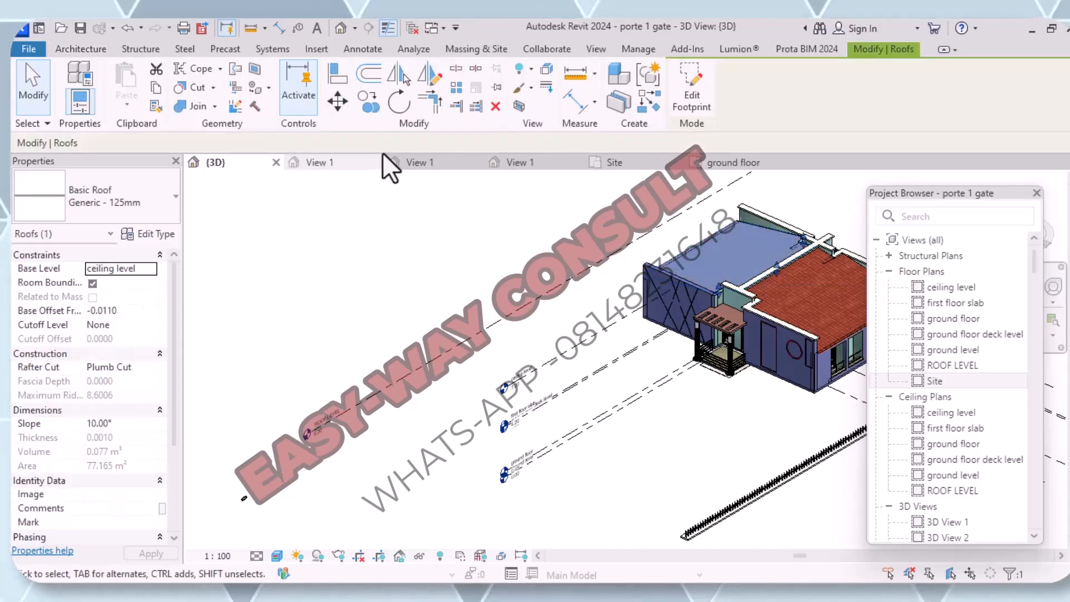
pyautogui.click(495, 106)
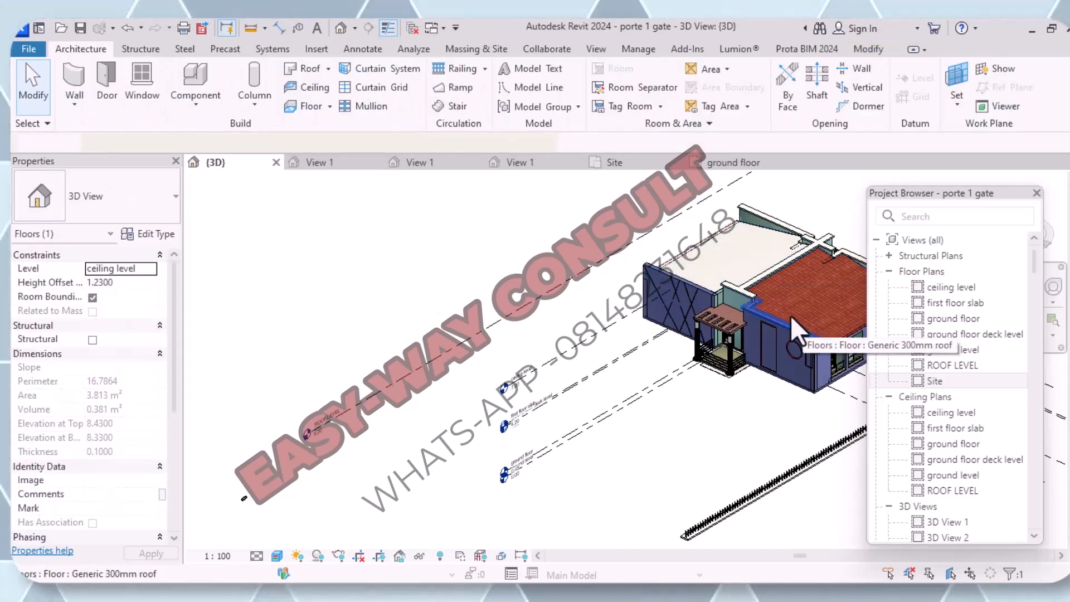
pyautogui.click(794, 317)
pyautogui.click(493, 107)
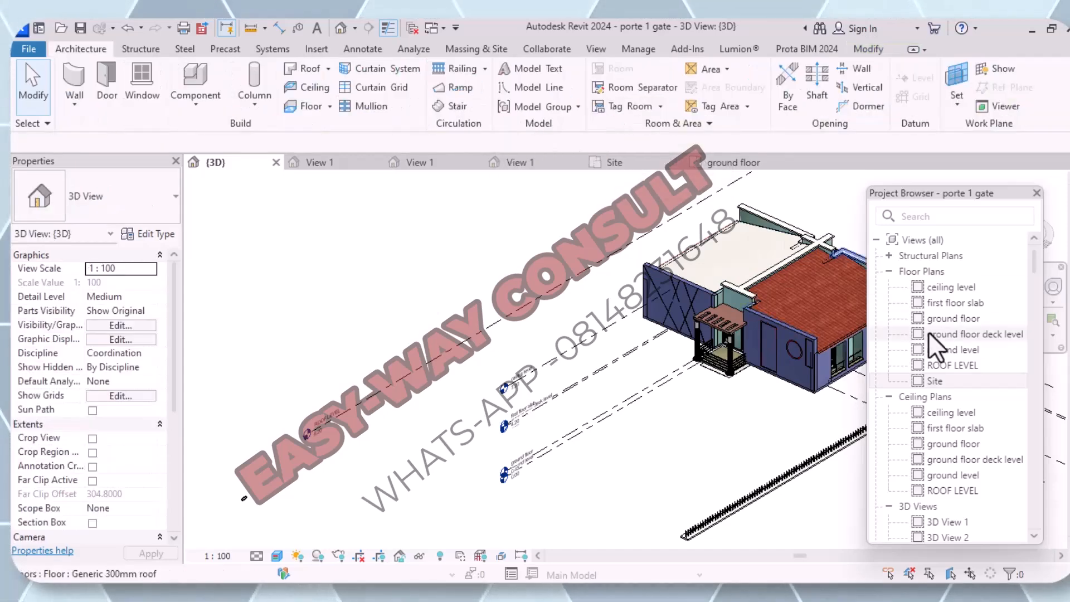
# Step: Select the whole building together with the levels and fence around it in the 3D view and delete them, including their dependent views
pyautogui.scroll(-3, 758, 347)
pyautogui.moveTo(719, 356); pyautogui.dragTo(638, 365, button='middle')
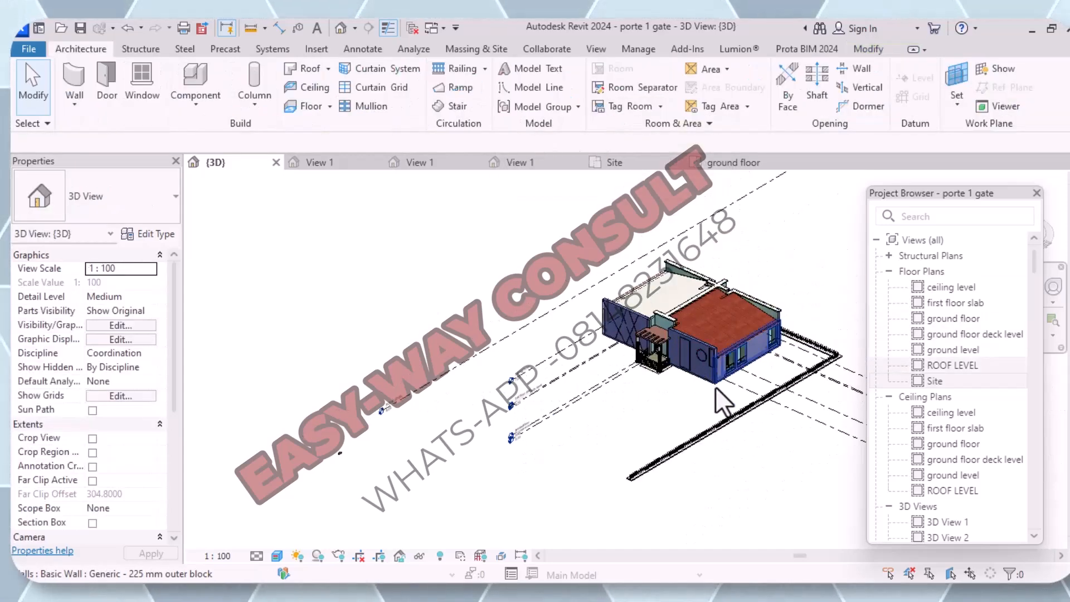
pyautogui.moveTo(714, 395); pyautogui.dragTo(628, 252)
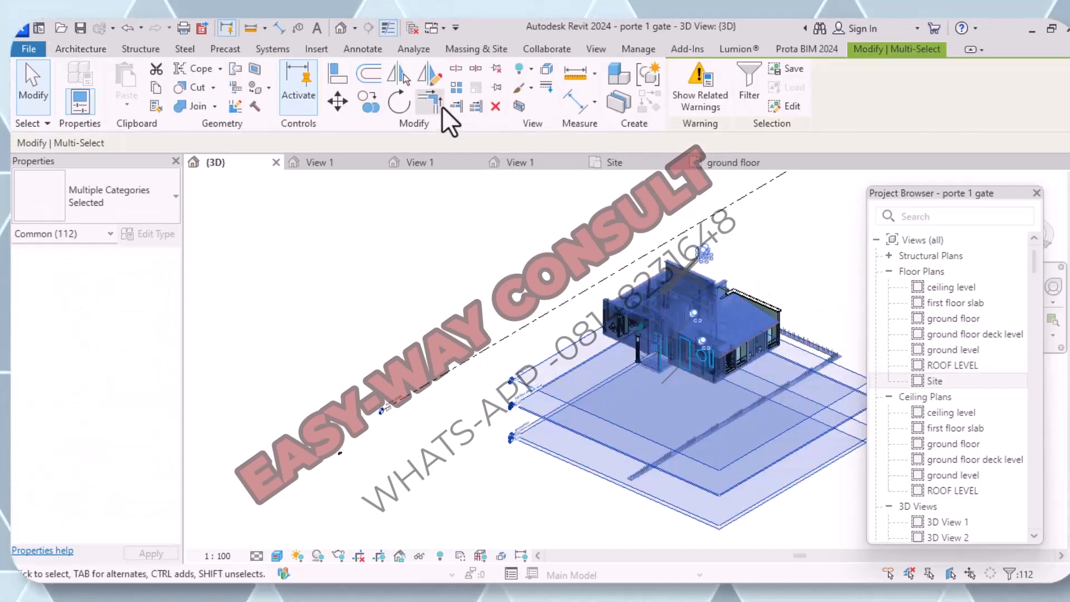
pyautogui.click(497, 109)
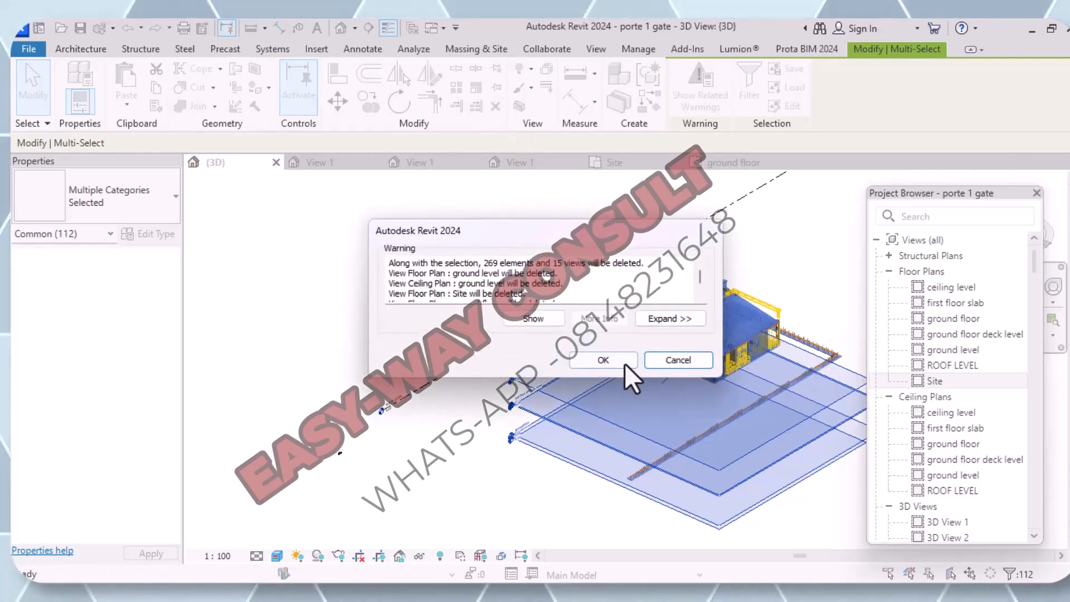
pyautogui.click(617, 364)
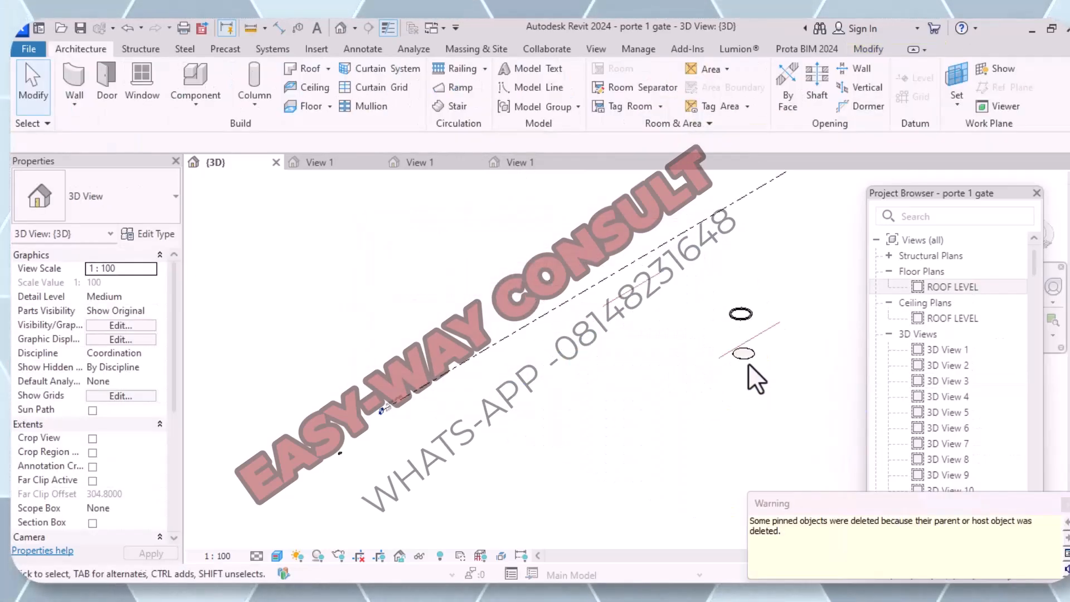
# Step: Delete the two leftover elliptical ceiling elements where the building stood
pyautogui.click(752, 362)
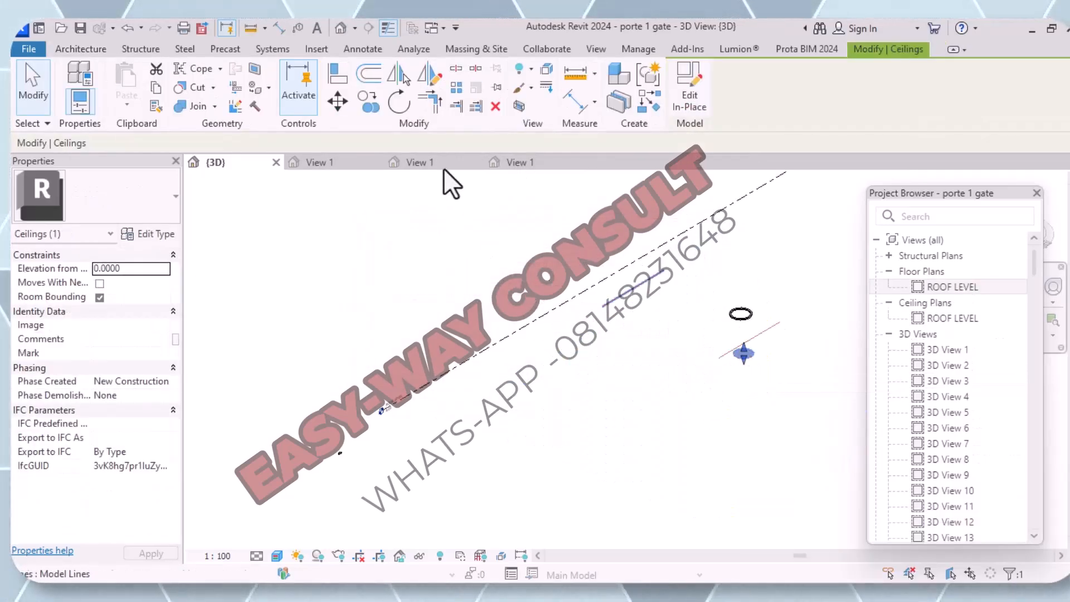
pyautogui.click(496, 107)
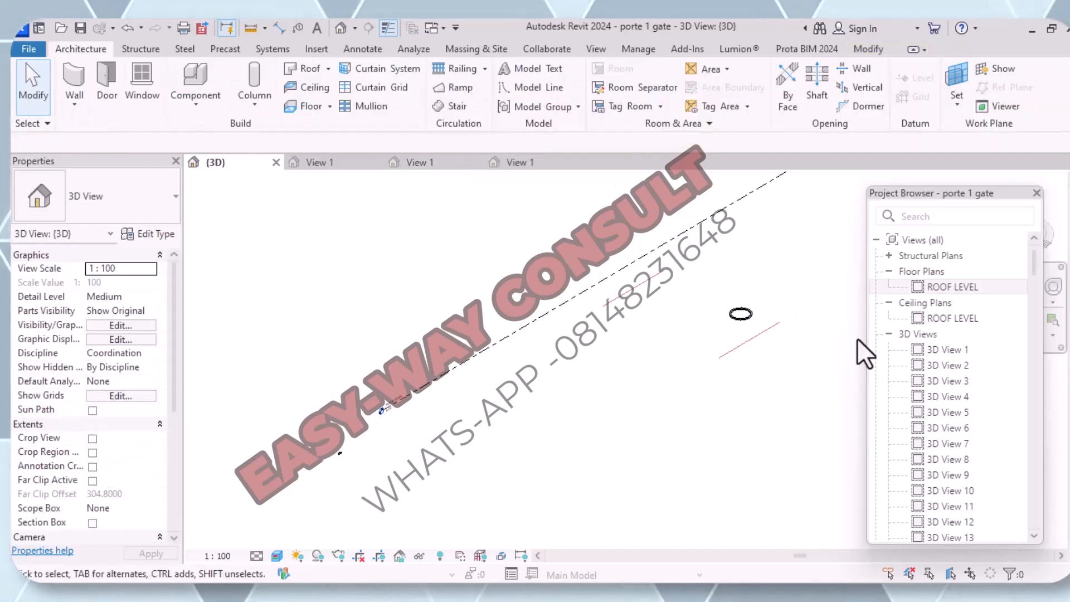
pyautogui.click(743, 313)
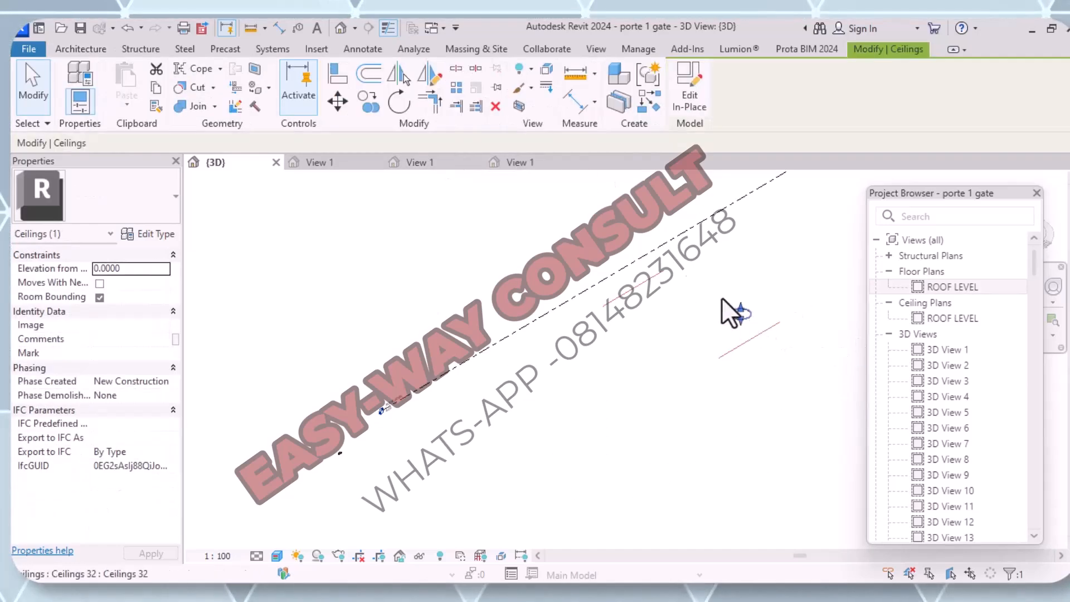
pyautogui.click(494, 106)
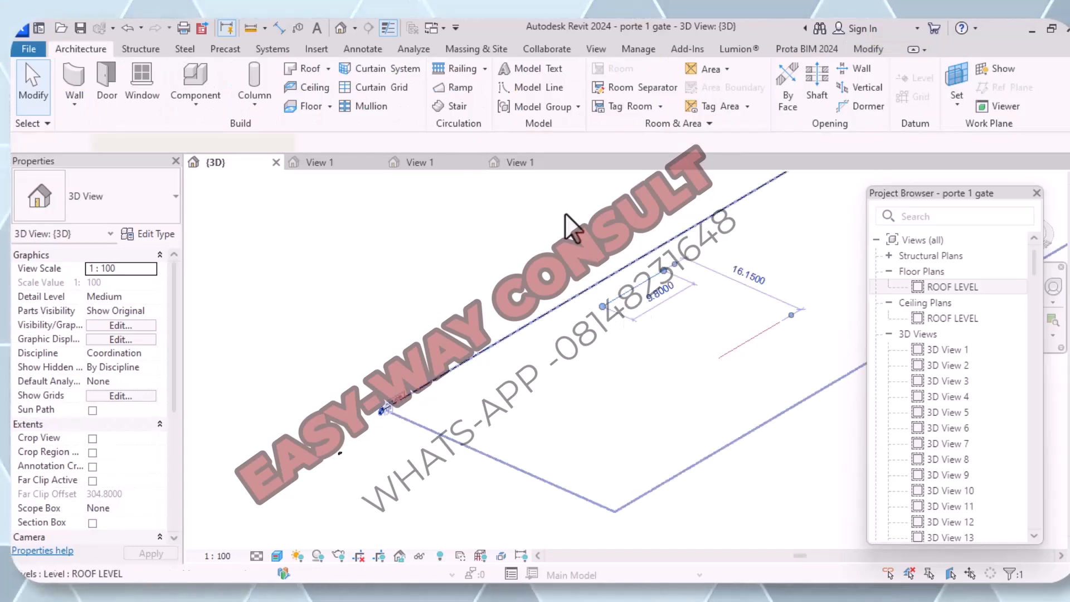
# Step: Delete the two leftover model lines where the building stood
pyautogui.click(628, 290)
pyautogui.click(496, 107)
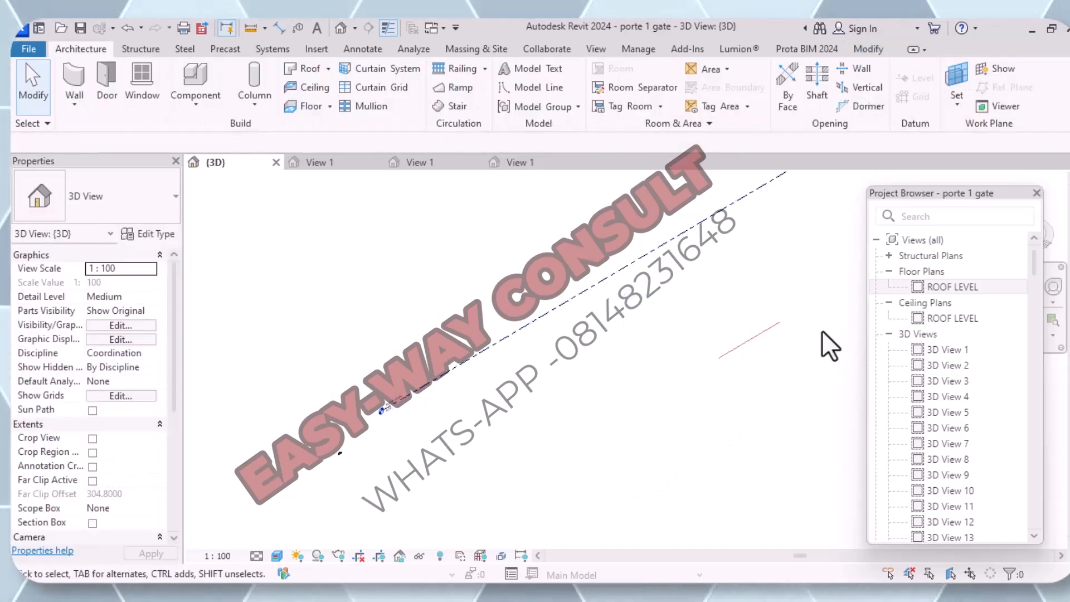
pyautogui.click(765, 336)
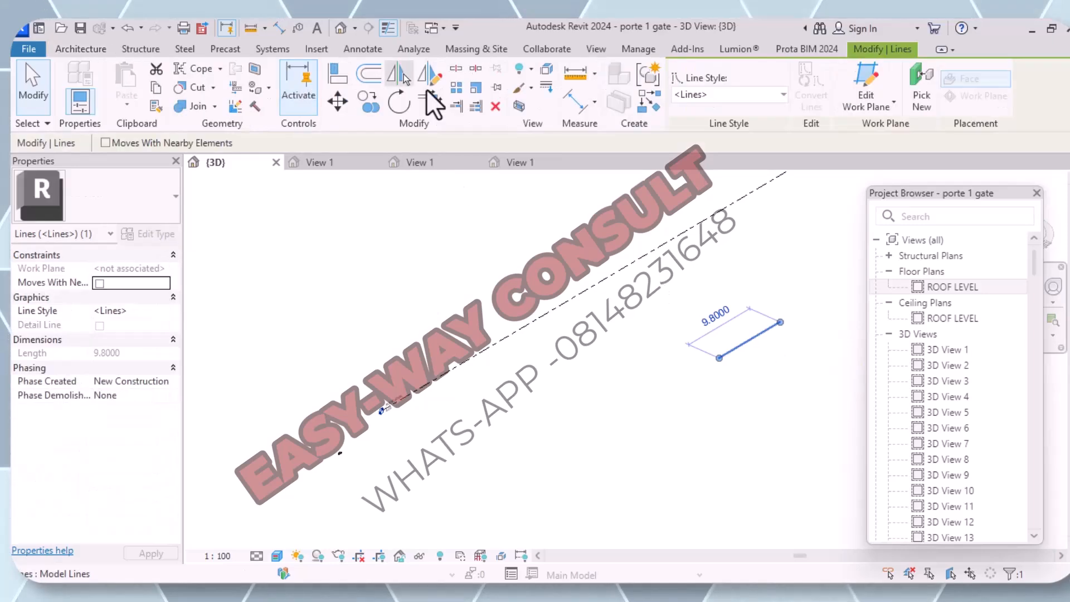
pyautogui.click(496, 107)
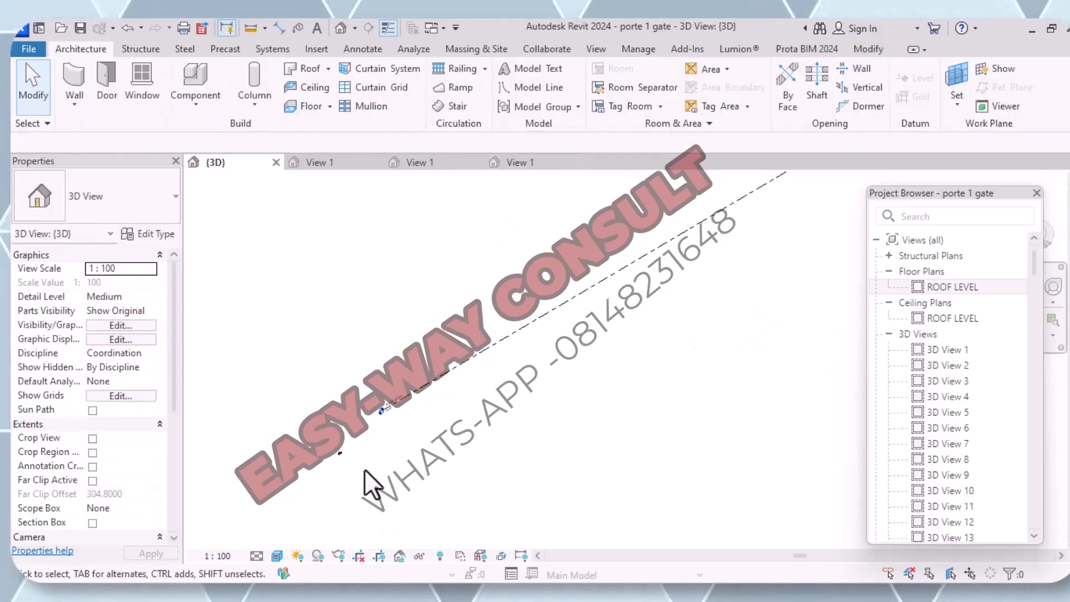
# Step: Delete the WALL SINGLE LIGHT generic model near the end of the ROOF LEVEL line
pyautogui.scroll(5, 334, 439)
pyautogui.moveTo(388, 480); pyautogui.dragTo(354, 460)
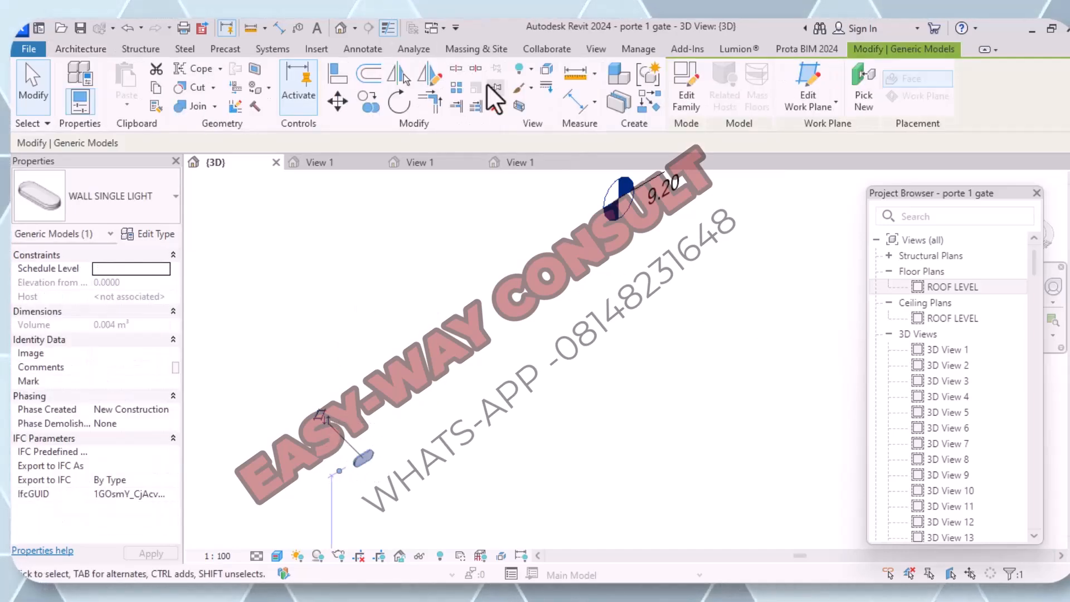
pyautogui.click(494, 107)
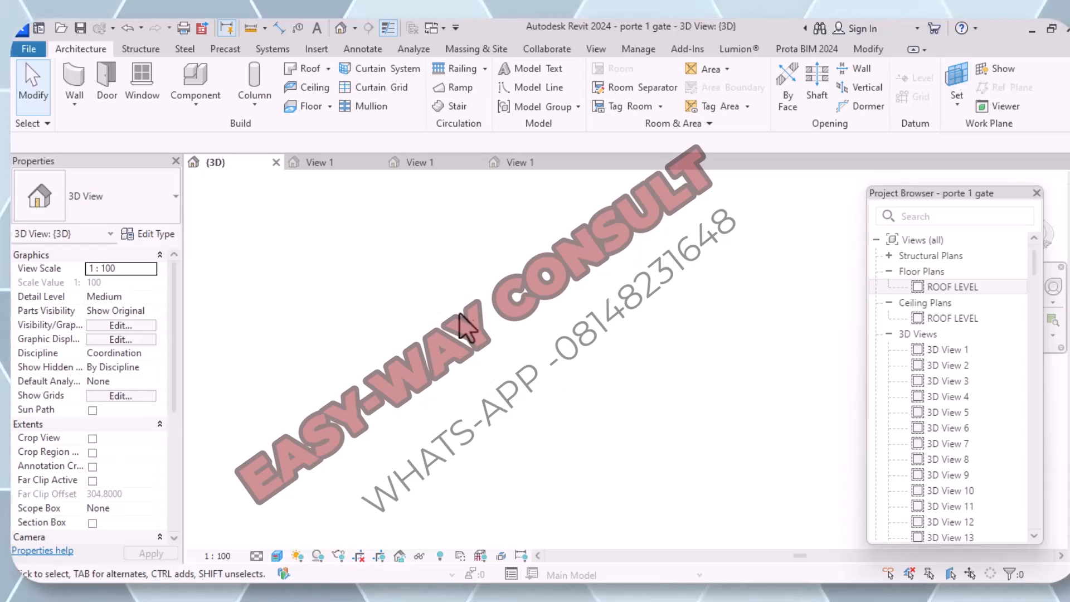
# Step: Fit the 3D view to the remaining model and look for the gate around the ROOF LEVEL line
pyautogui.rightClick(474, 296)
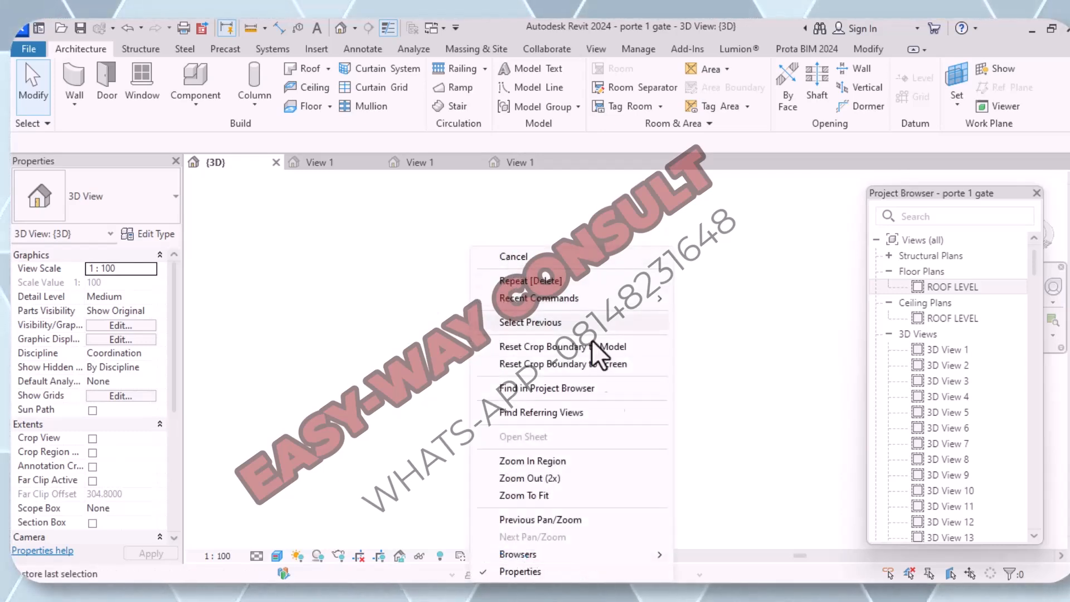
pyautogui.click(543, 496)
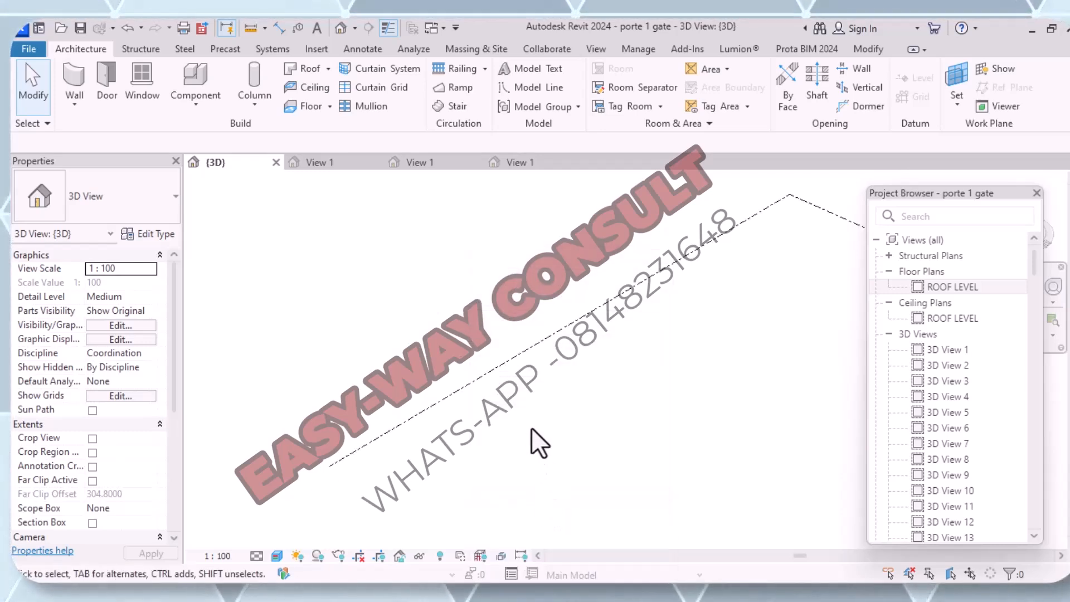
pyautogui.scroll(-5, 330, 497)
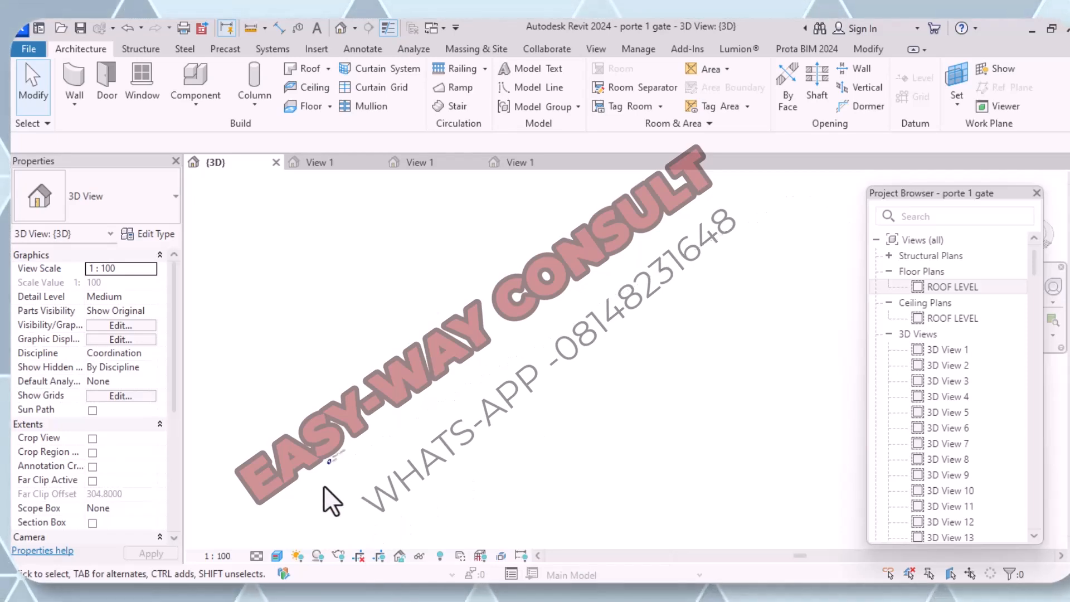
pyautogui.scroll(-3, 540, 392)
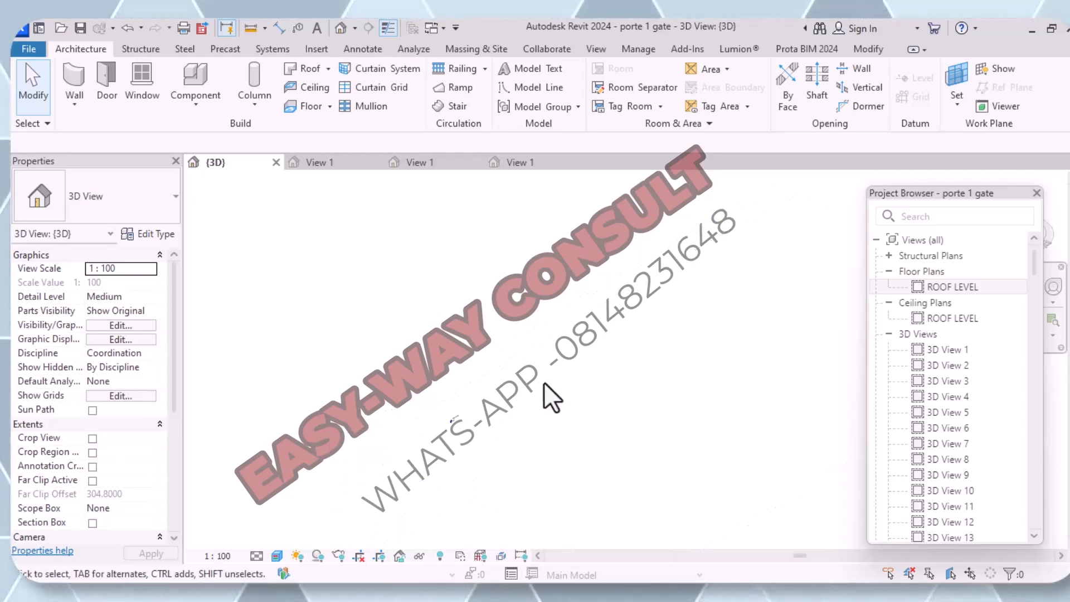
pyautogui.scroll(-3, 595, 310)
pyautogui.moveTo(429, 483); pyautogui.dragTo(478, 382, button='middle')
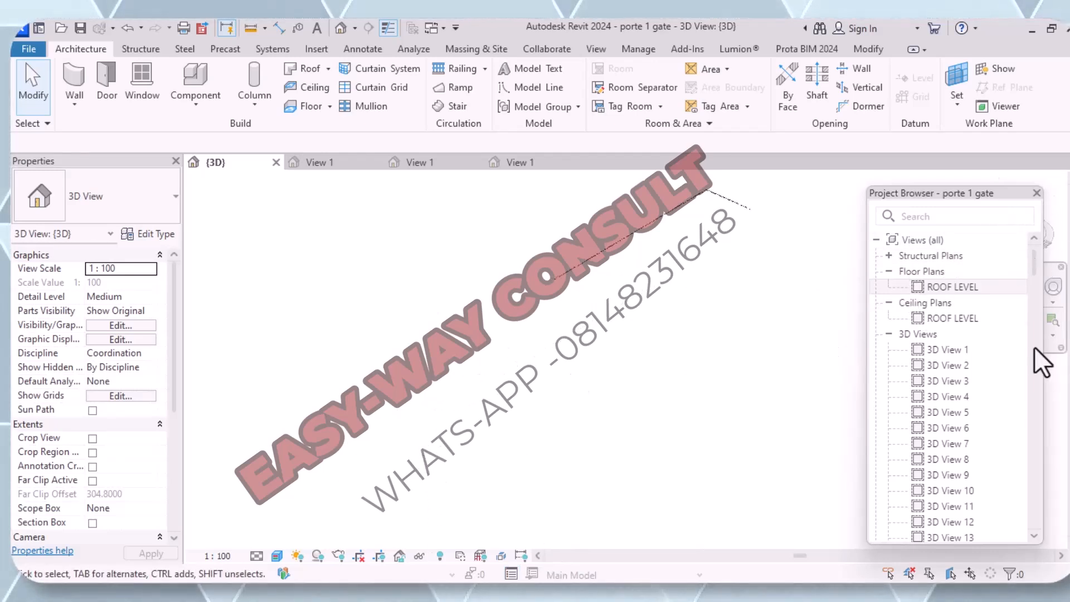
# Step: Review the remaining plans, 3D views and families in the project, returning to the default 3D view
pyautogui.moveTo(1034, 265); pyautogui.dragTo(1026, 202)
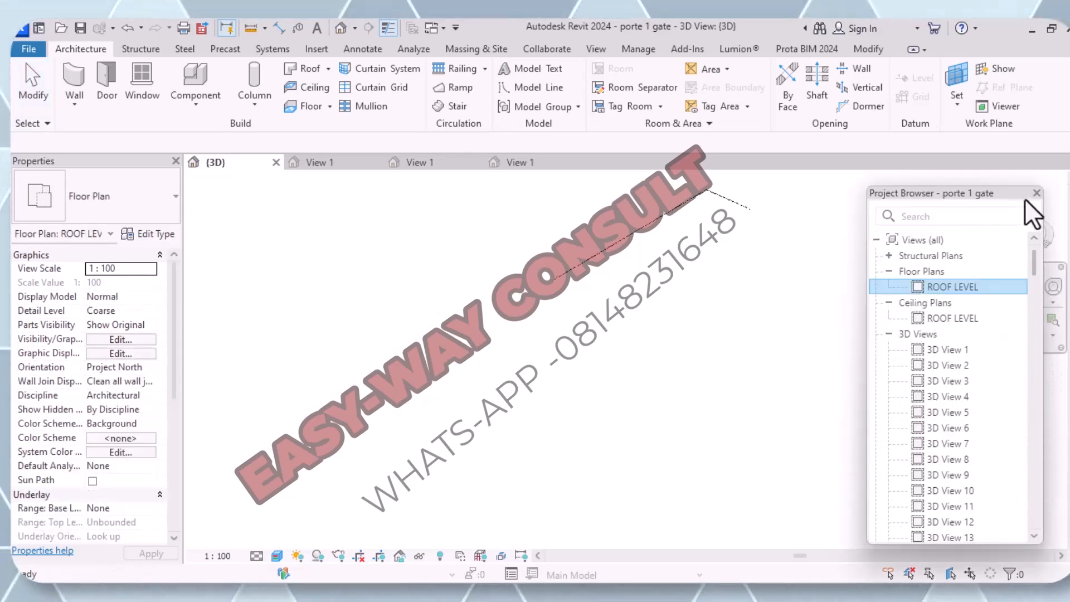
pyautogui.click(339, 26)
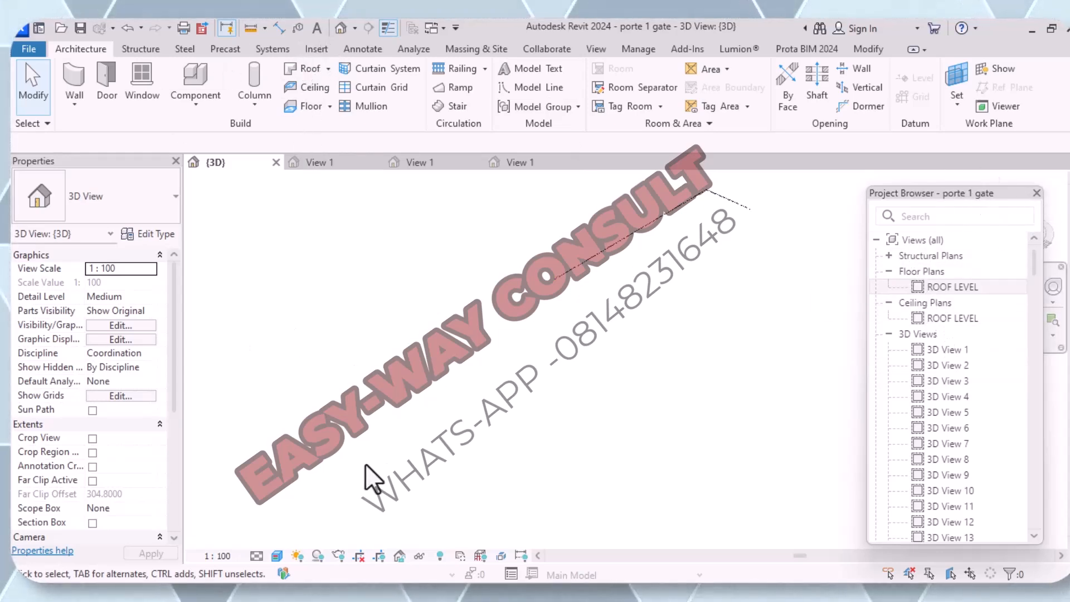
pyautogui.scroll(-8, 1027, 444)
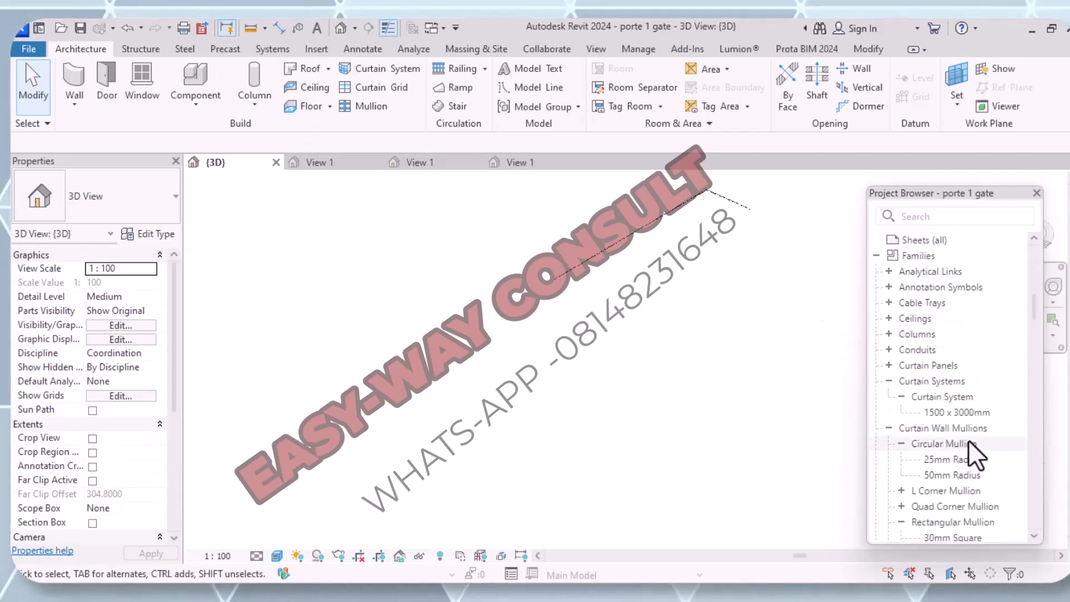
pyautogui.scroll(8, 970, 438)
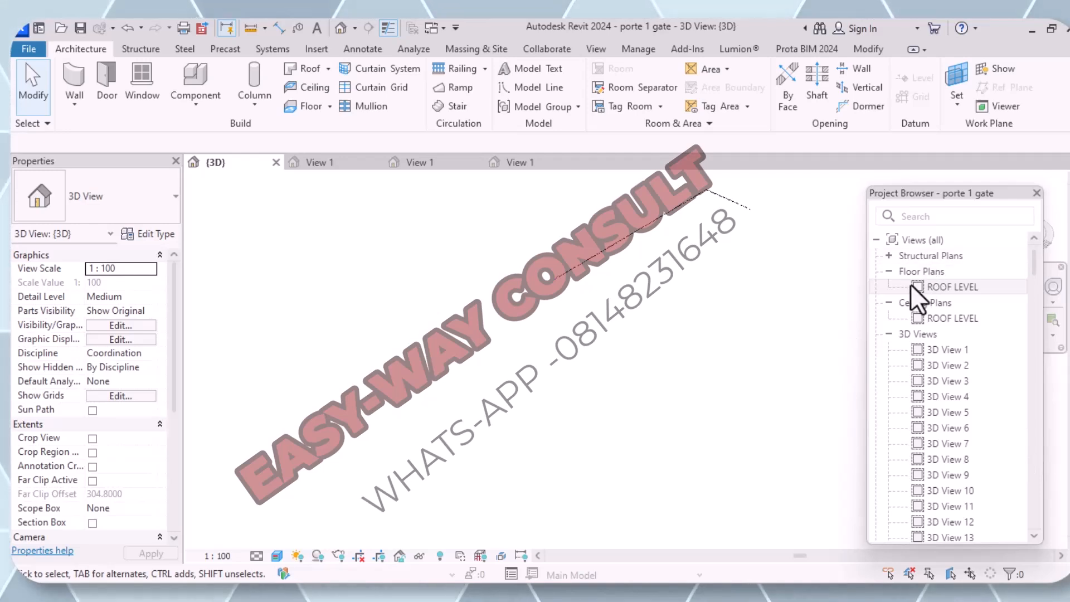
pyautogui.click(887, 271)
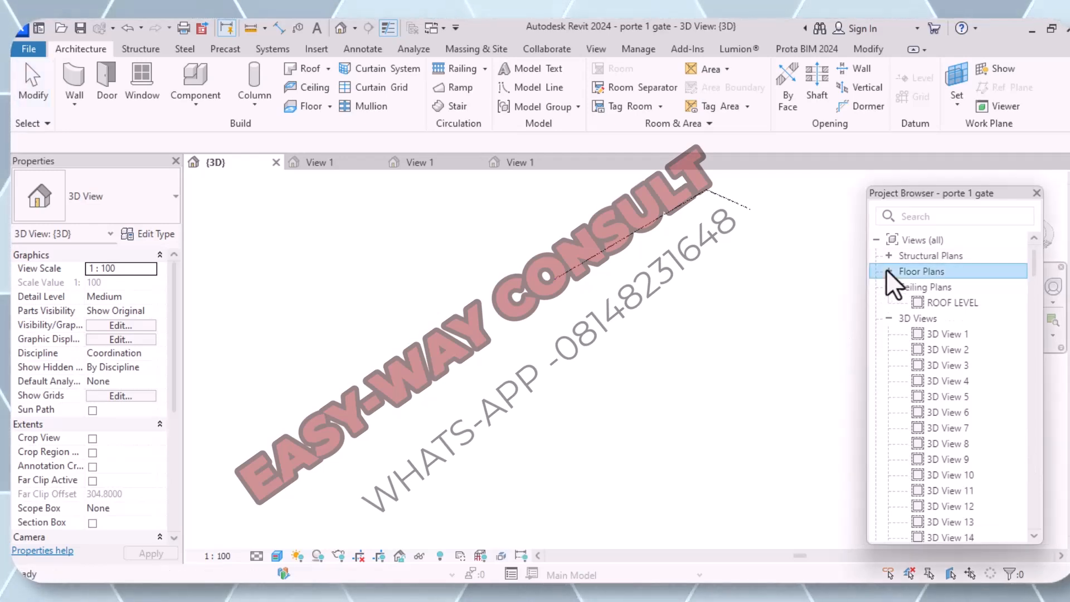
pyautogui.click(888, 271)
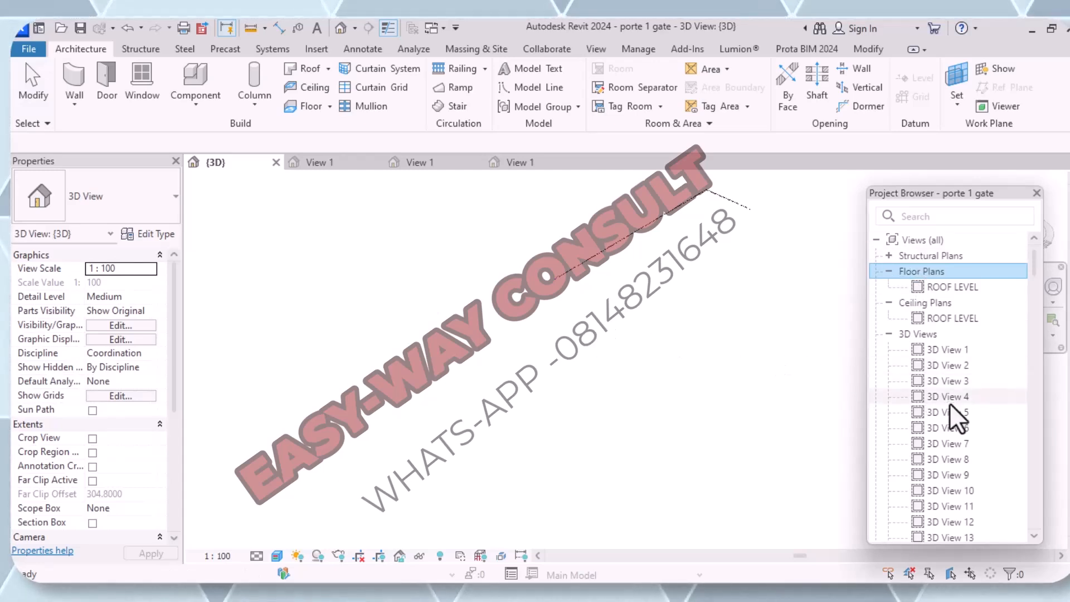
pyautogui.scroll(-15, 950, 403)
pyautogui.scroll(10, 925, 401)
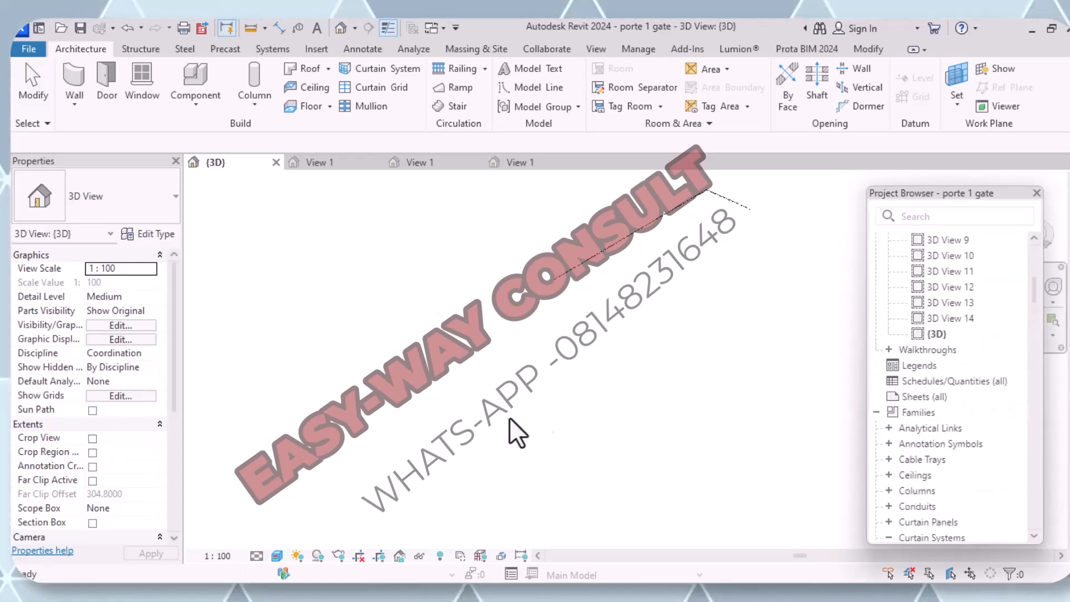
# Step: Undo the deletions of the wall light, model lines, ceilings and building, and of the red roof over the crossed-line wing
pyautogui.scroll(-3, 513, 392)
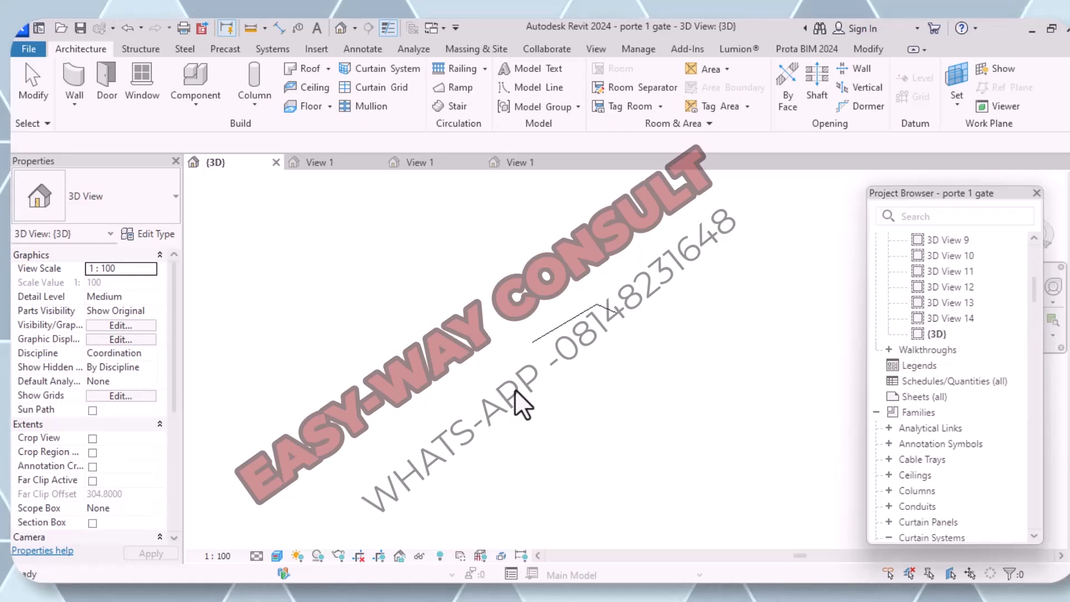
pyautogui.scroll(-3, 523, 382)
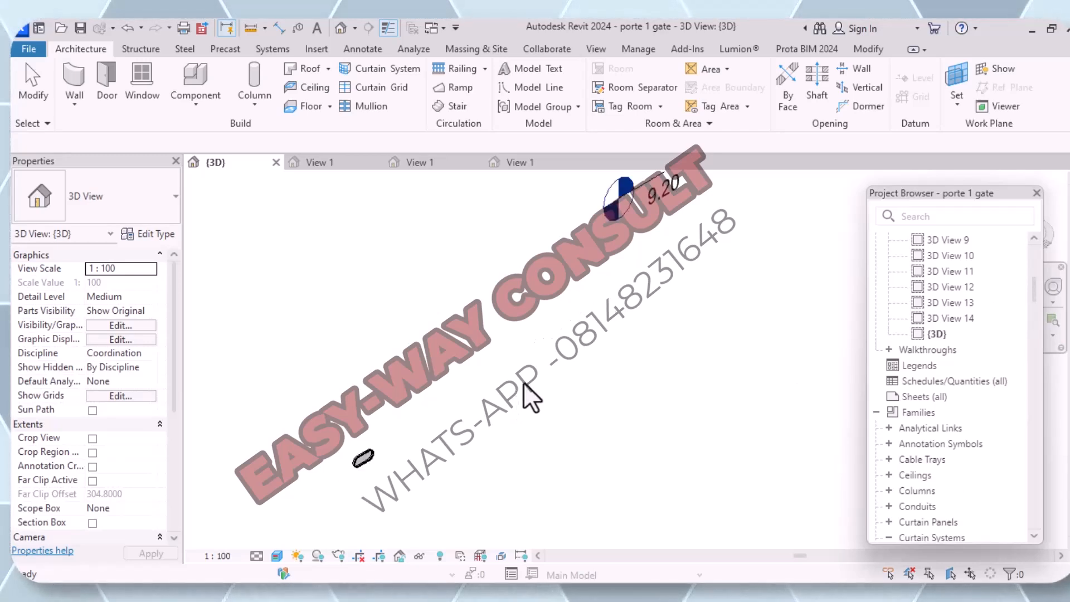
pyautogui.scroll(3, 524, 380)
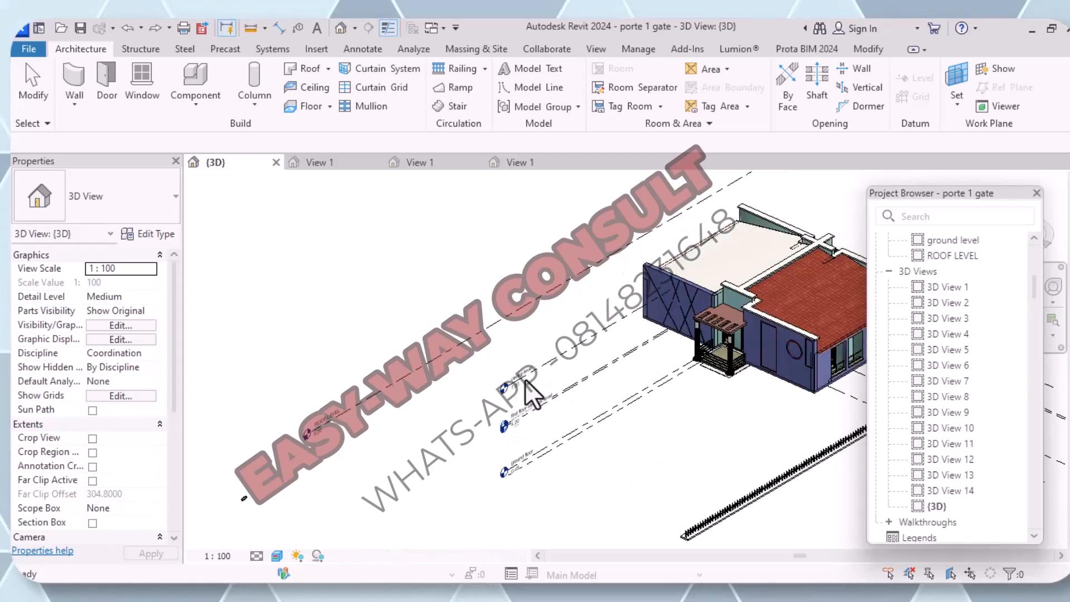
pyautogui.scroll(-4, 452, 435)
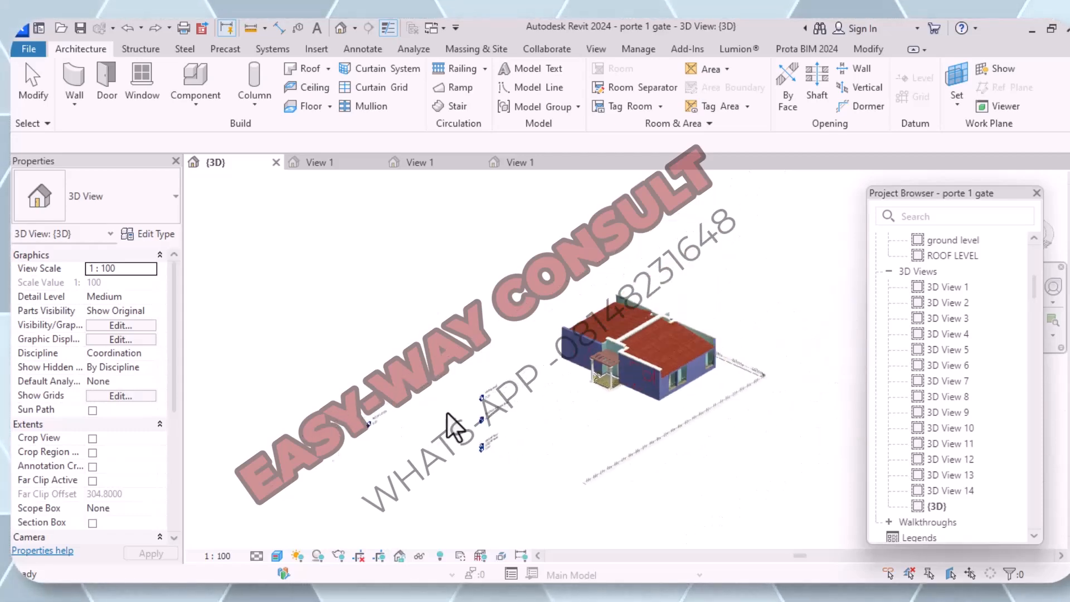
# Step: Examine the restored model in 3D to locate the gate relative to the building, levels and fence, leaving nothing selected
pyautogui.scroll(-4, 521, 385)
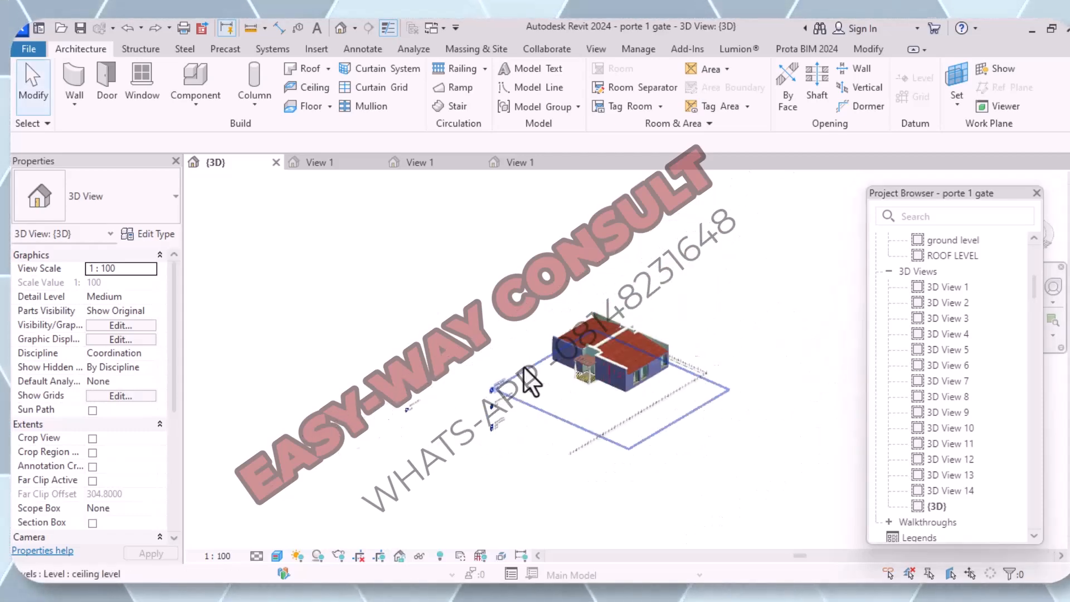
pyautogui.keyDown('shift'); pyautogui.moveTo(453, 447); pyautogui.dragTo(108, 447, button='middle'); pyautogui.keyUp('shift')
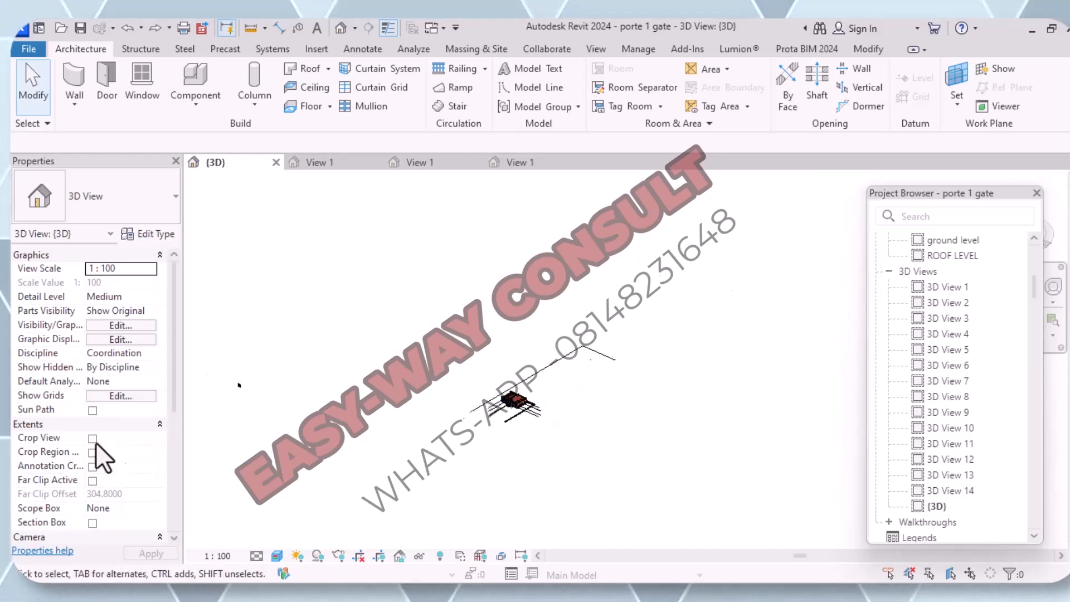
pyautogui.scroll(4, 228, 382)
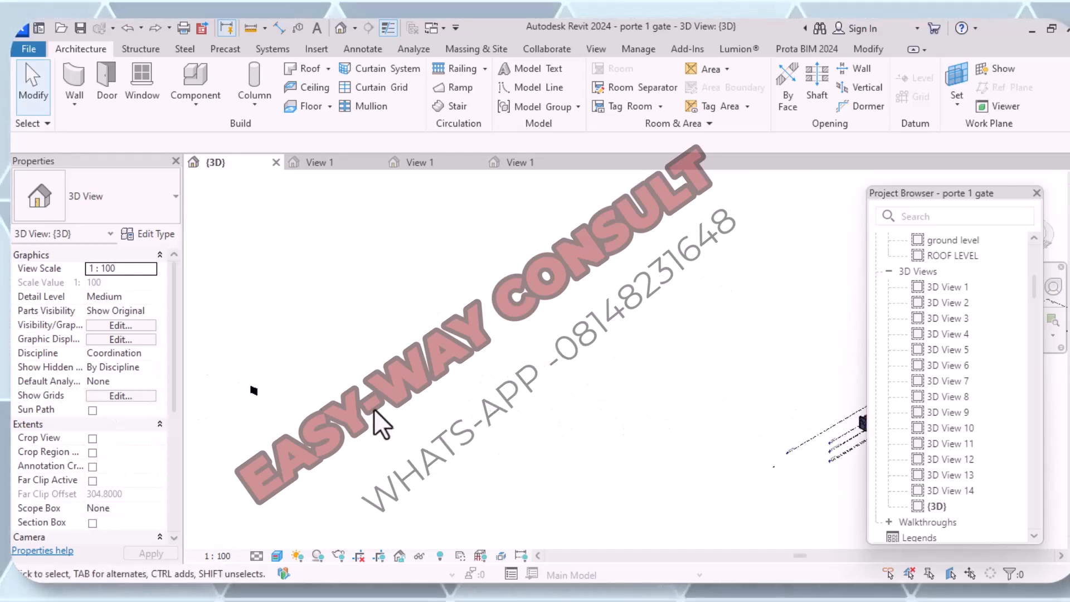
pyautogui.scroll(-1, 371, 405)
pyautogui.moveTo(255, 389); pyautogui.dragTo(238, 344, button='middle')
pyautogui.scroll(2, 794, 385)
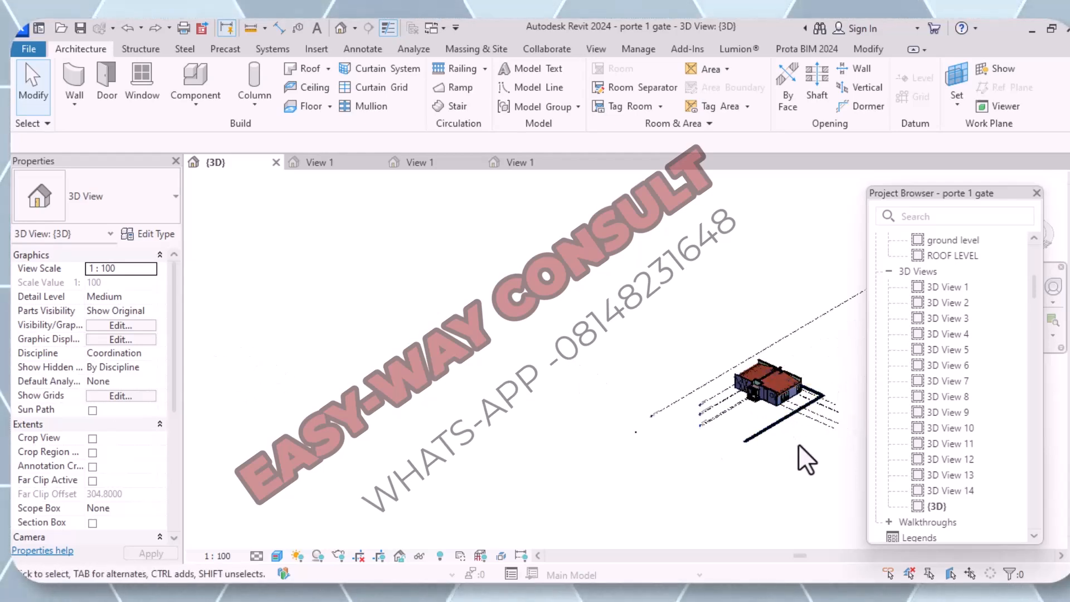
pyautogui.moveTo(741, 390); pyautogui.dragTo(738, 380)
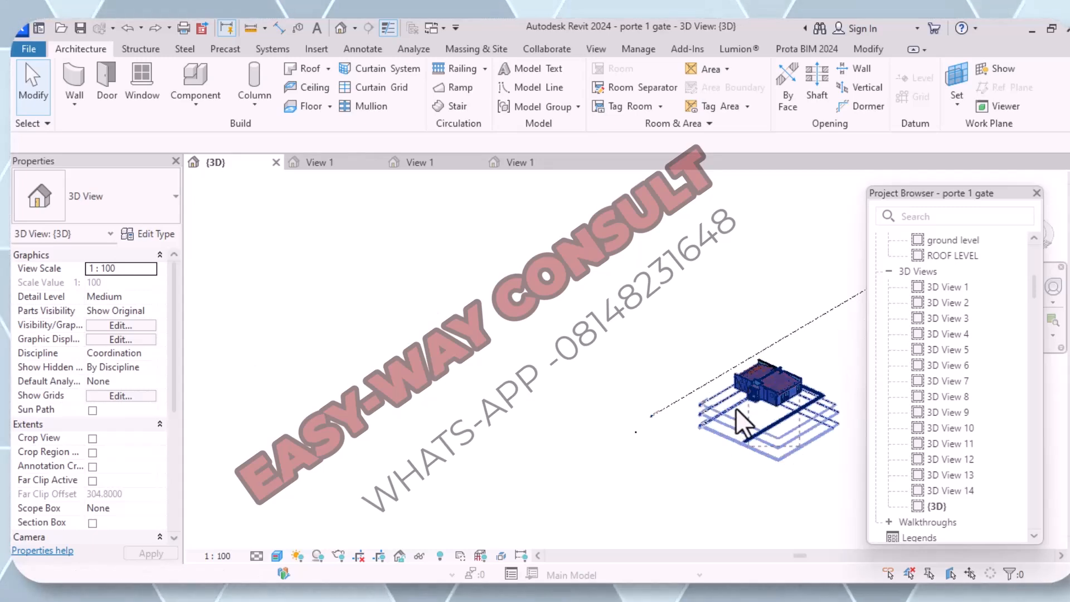
pyautogui.click(634, 454)
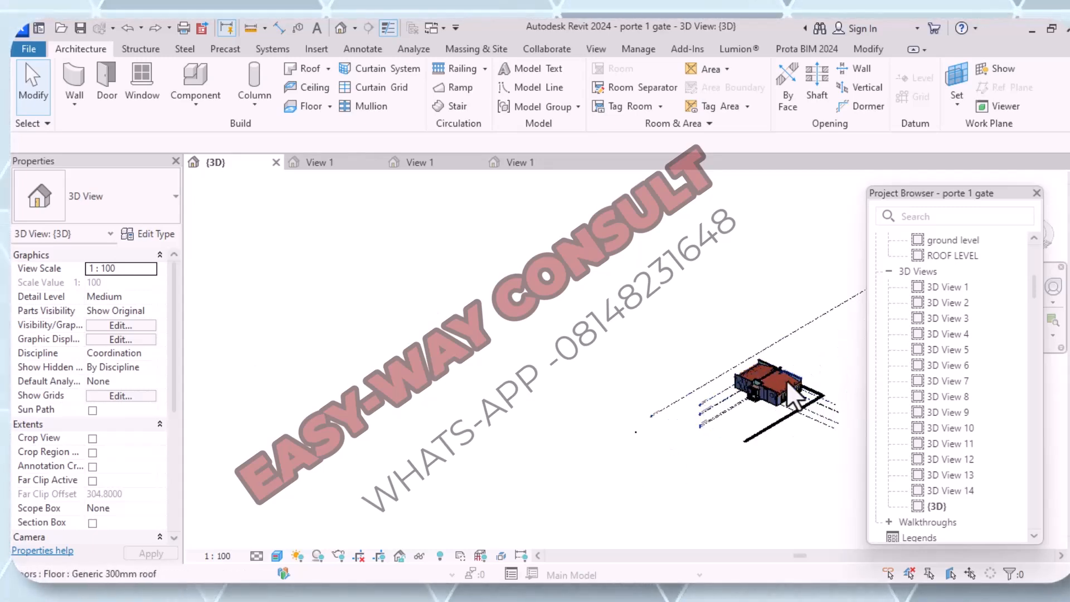
# Step: Delete the red Generic - 125mm roof over the building wing nearest the fence
pyautogui.scroll(3, 775, 375)
pyautogui.click(788, 411)
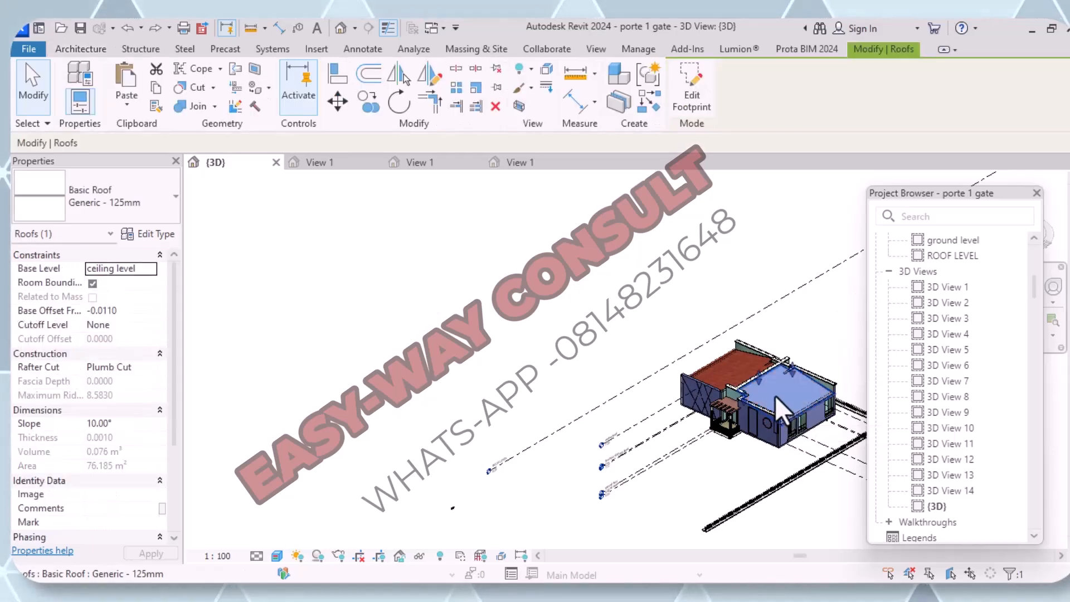
pyautogui.click(495, 106)
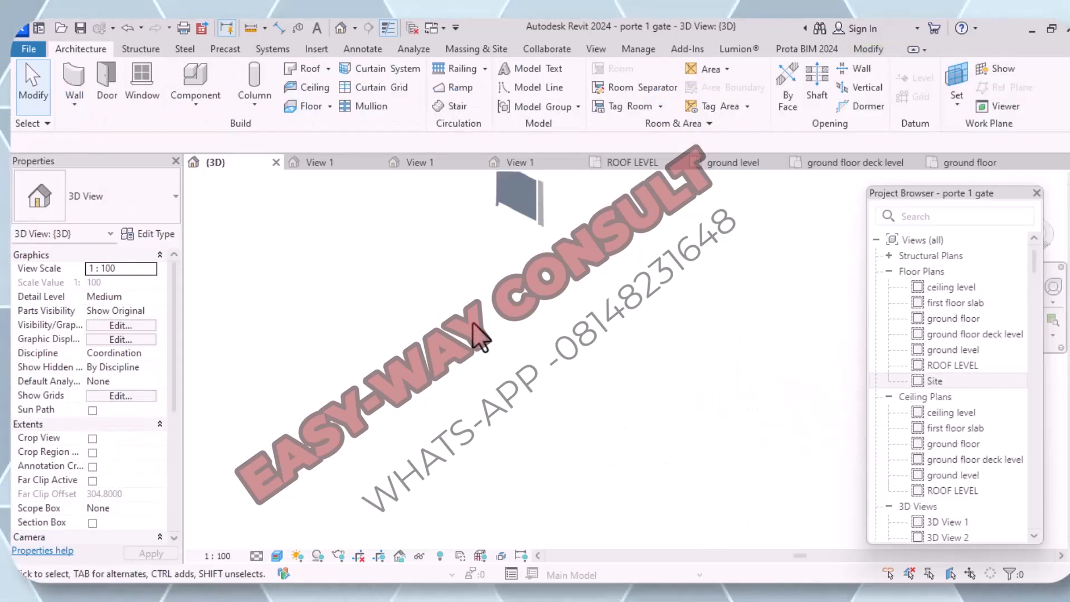
# Step: Export the isolated gate to Lumion as the COLLADA file porte 1 gate, using Base Point (project north) as the insertion point
pyautogui.scroll(4, 501, 208)
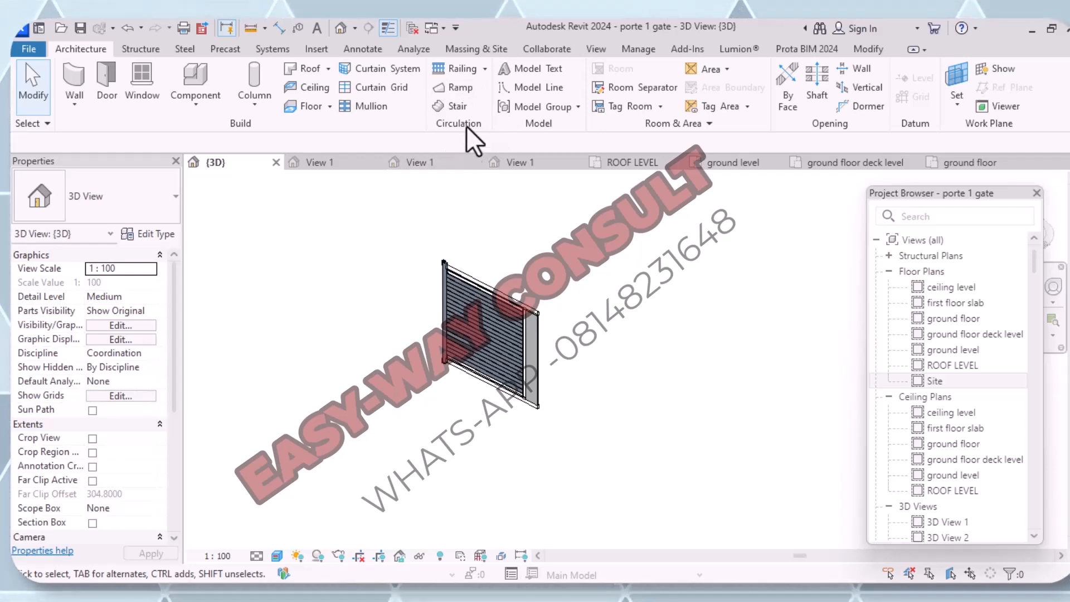
pyautogui.click(734, 49)
pyautogui.click(209, 96)
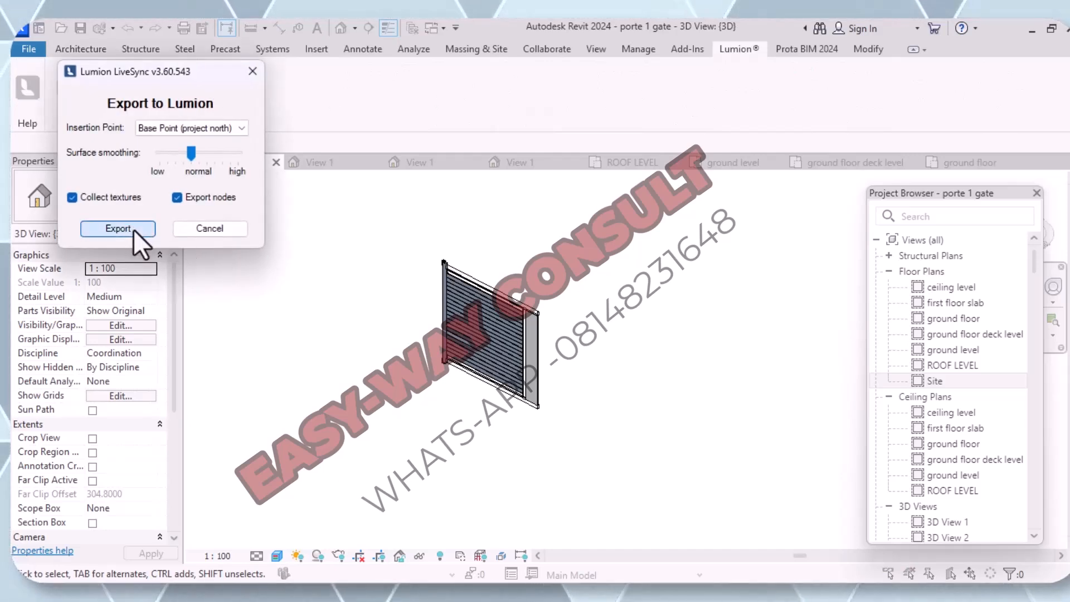
pyautogui.click(133, 229)
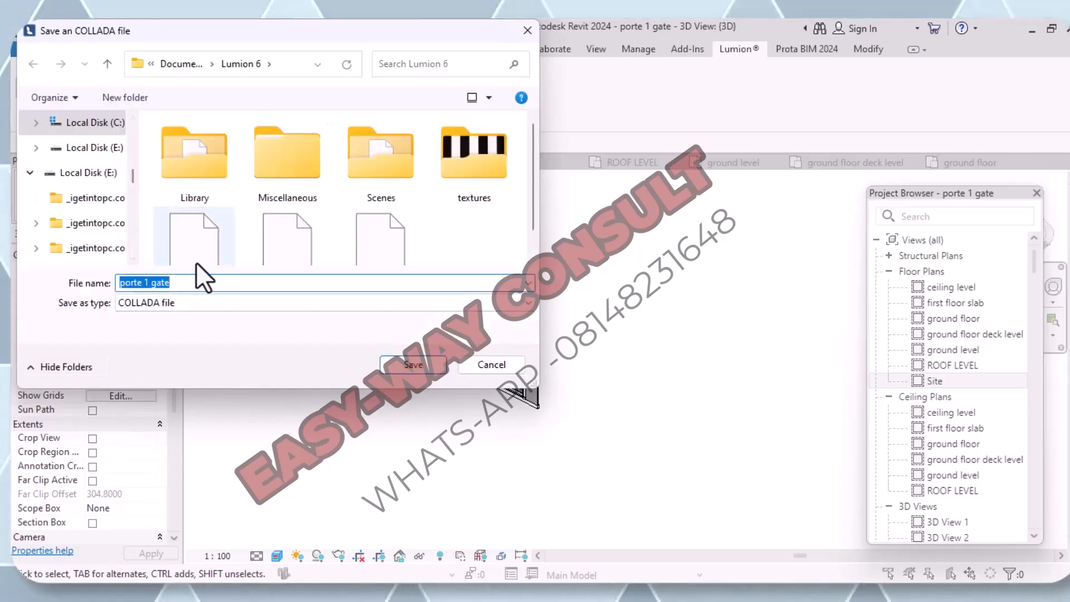
pyautogui.click(425, 370)
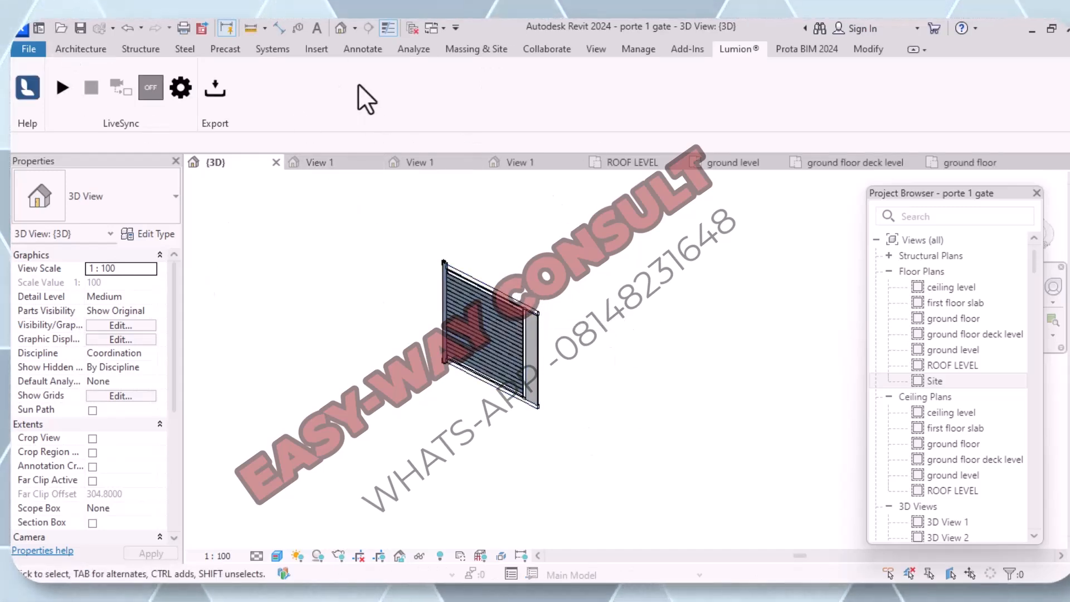
# Step: Minimize Revit, switch to Lumion 6.0 and start a new Plain scene
pyautogui.click(1029, 31)
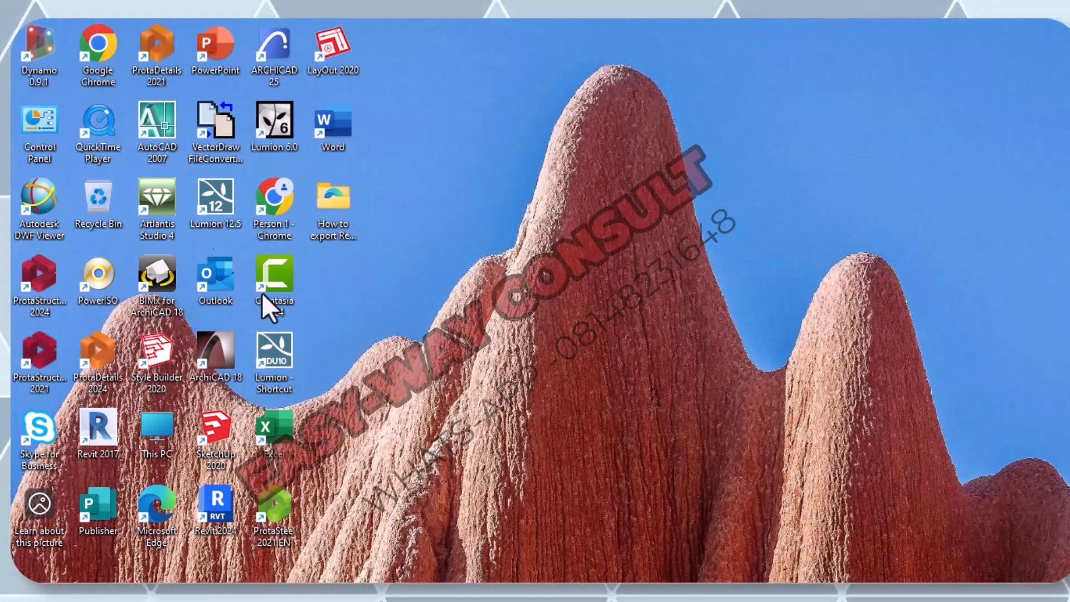
pyautogui.doubleClick(286, 124)
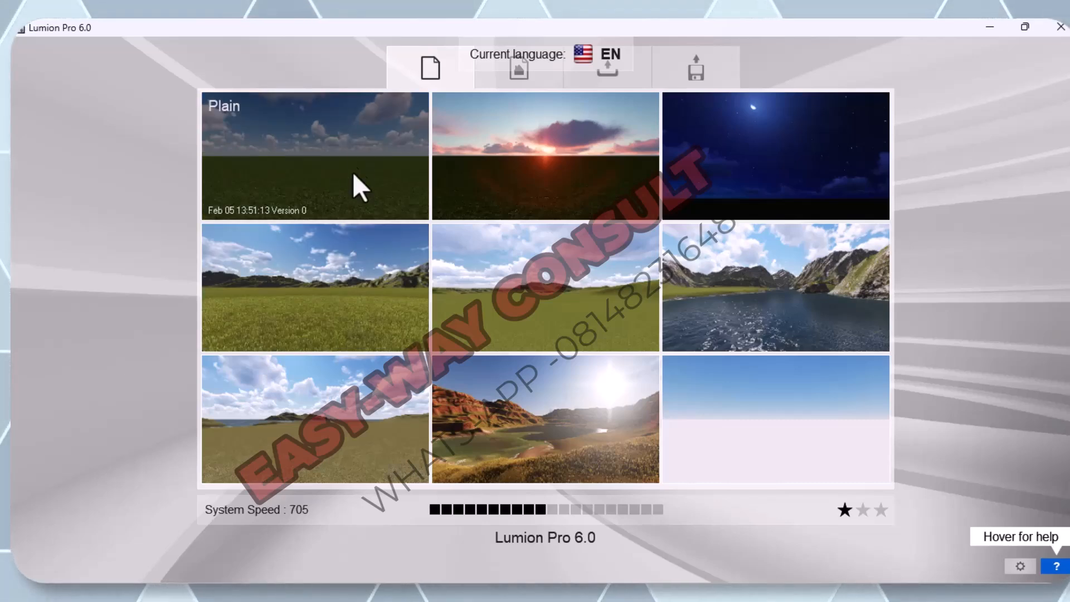
pyautogui.click(339, 156)
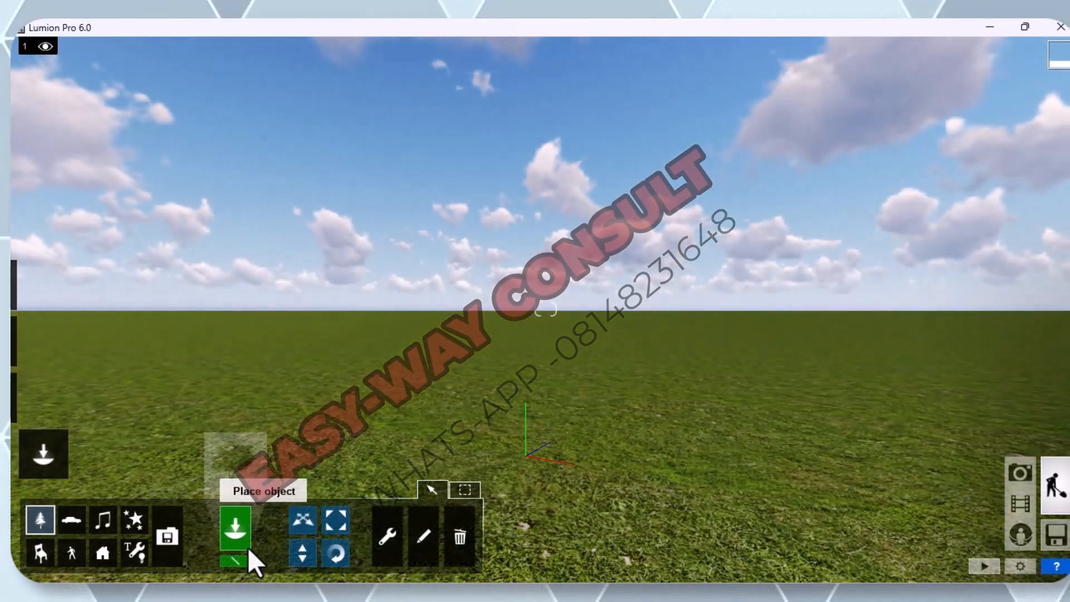
# Step: Import learning.dae into the model library under the name learning, with Import animations turned off
pyautogui.click(170, 537)
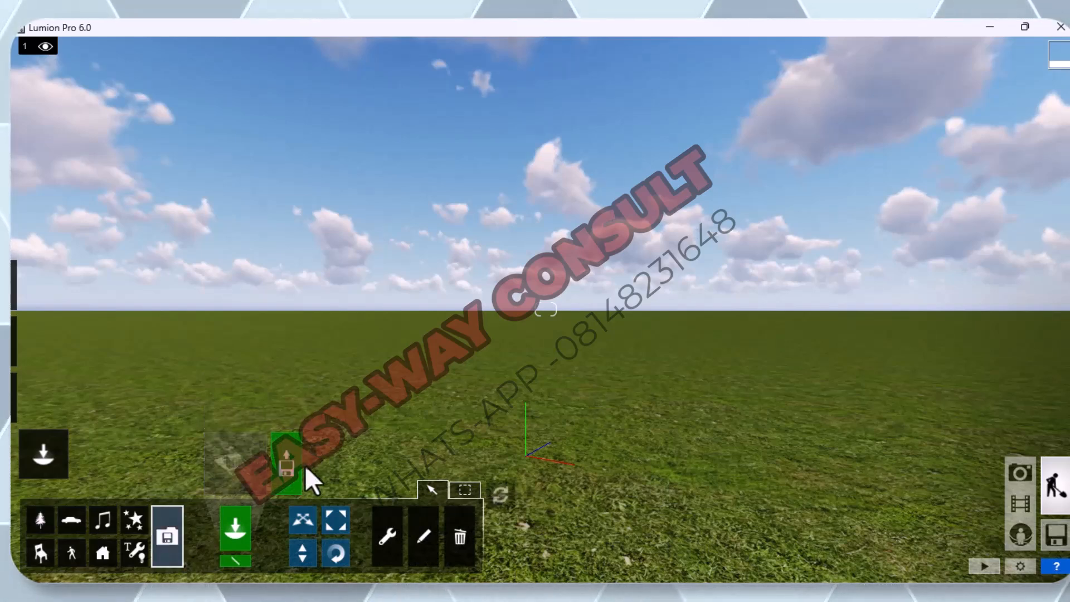
pyautogui.click(287, 466)
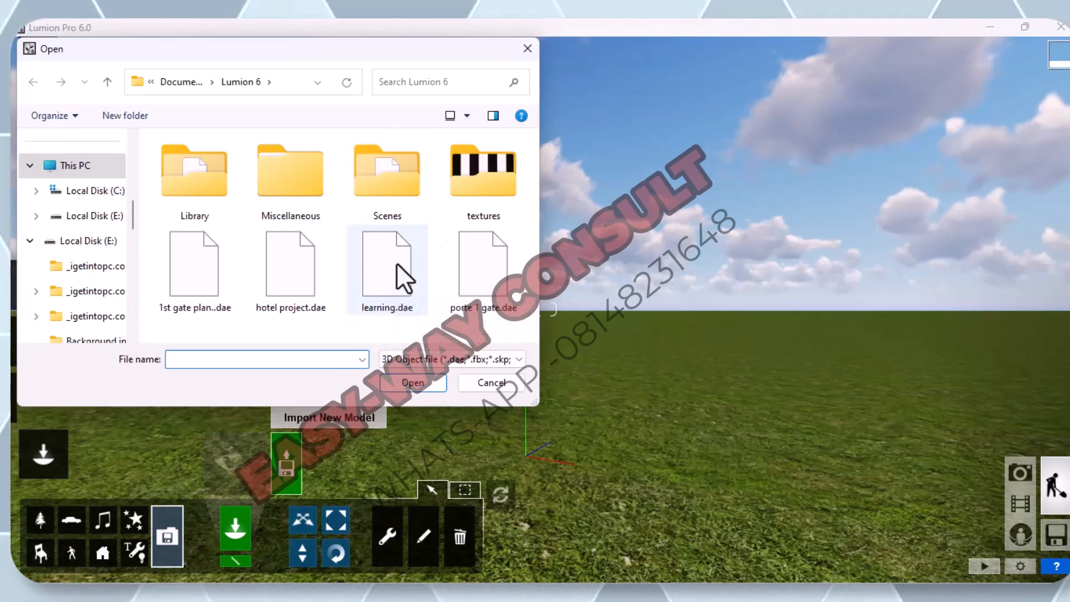
pyautogui.click(402, 277)
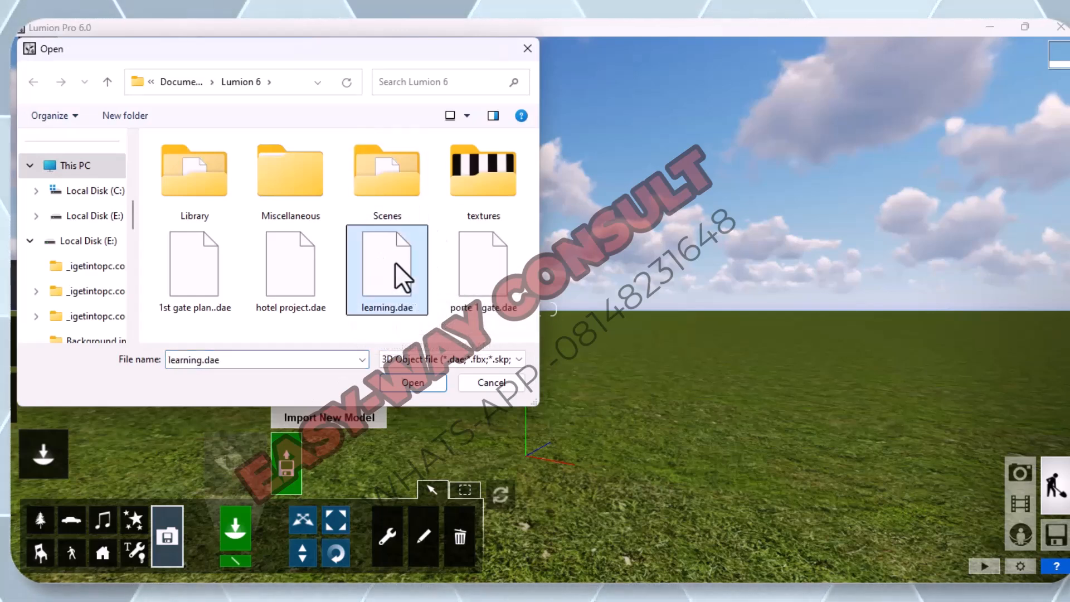
pyautogui.click(413, 387)
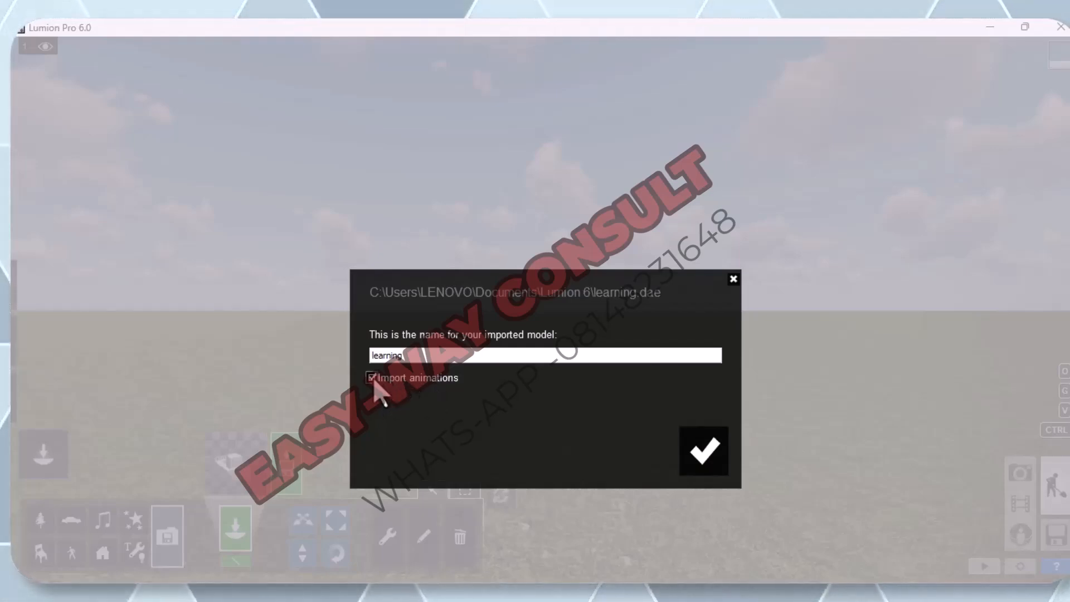
pyautogui.click(706, 453)
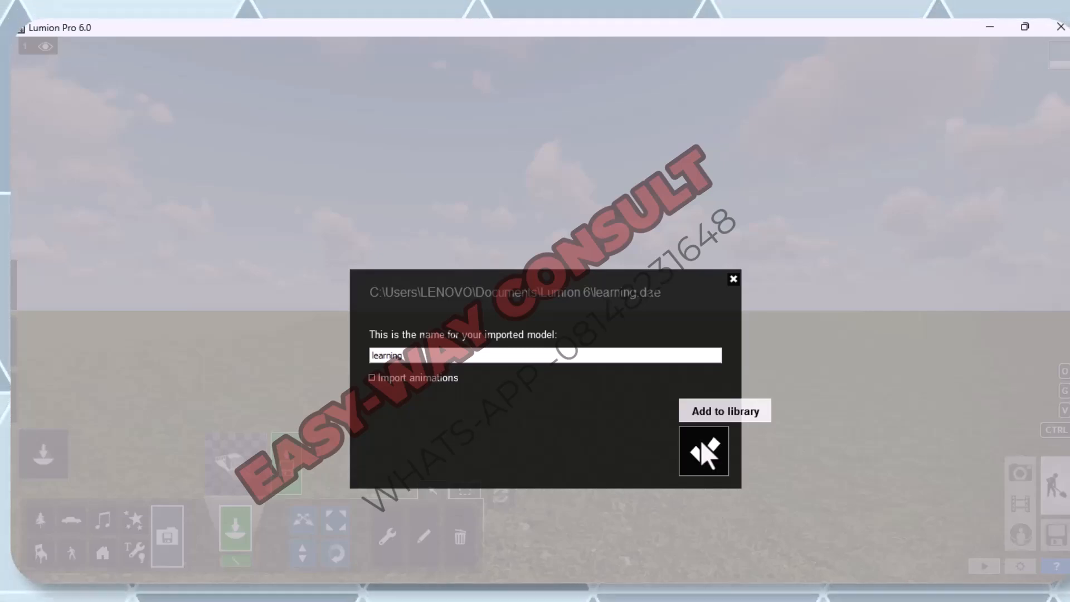
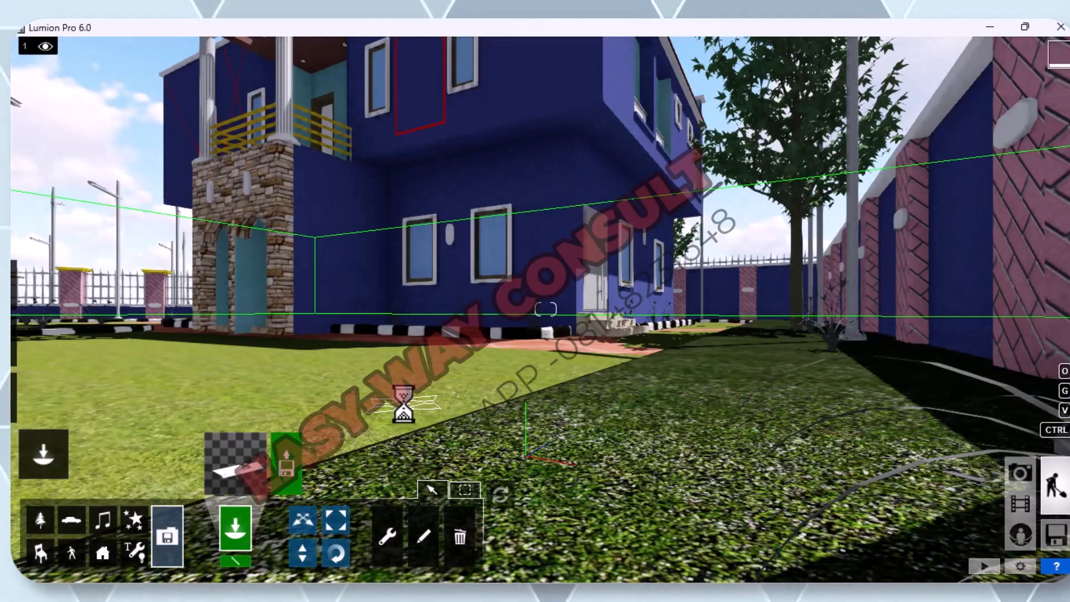
# Step: Place the learning model in the Plain scene and end the placement
pyautogui.press('d')
pyautogui.press('a')
pyautogui.press('w')
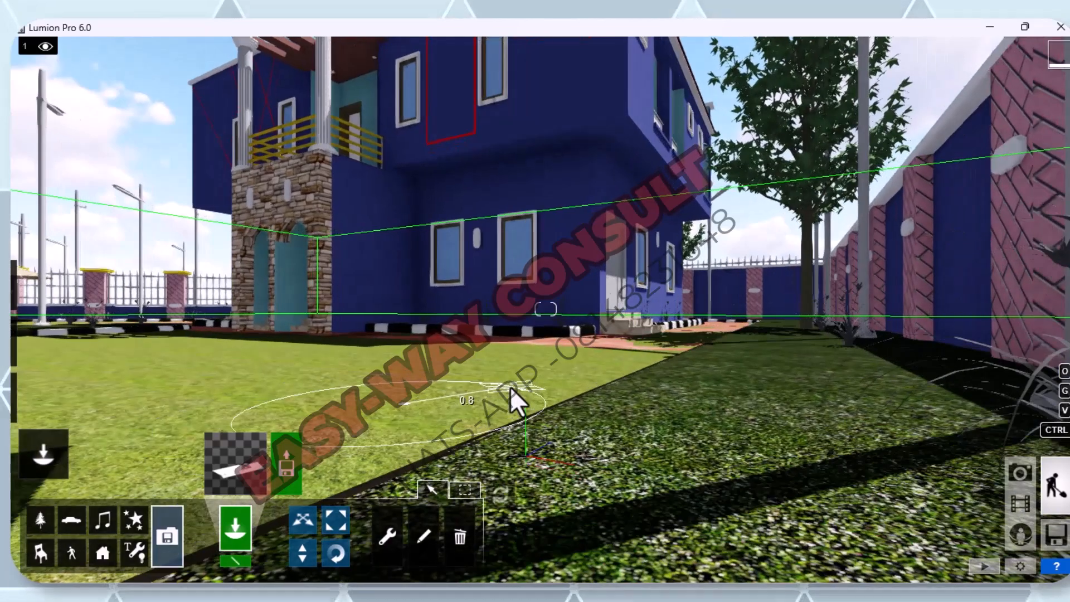
pyautogui.press('w')
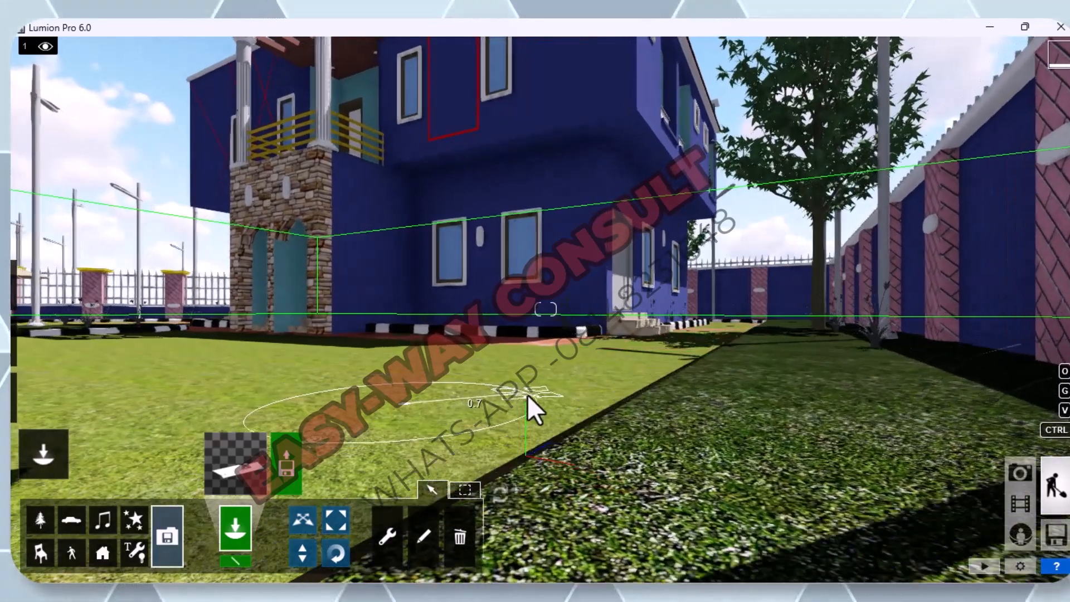
pyautogui.press('s')
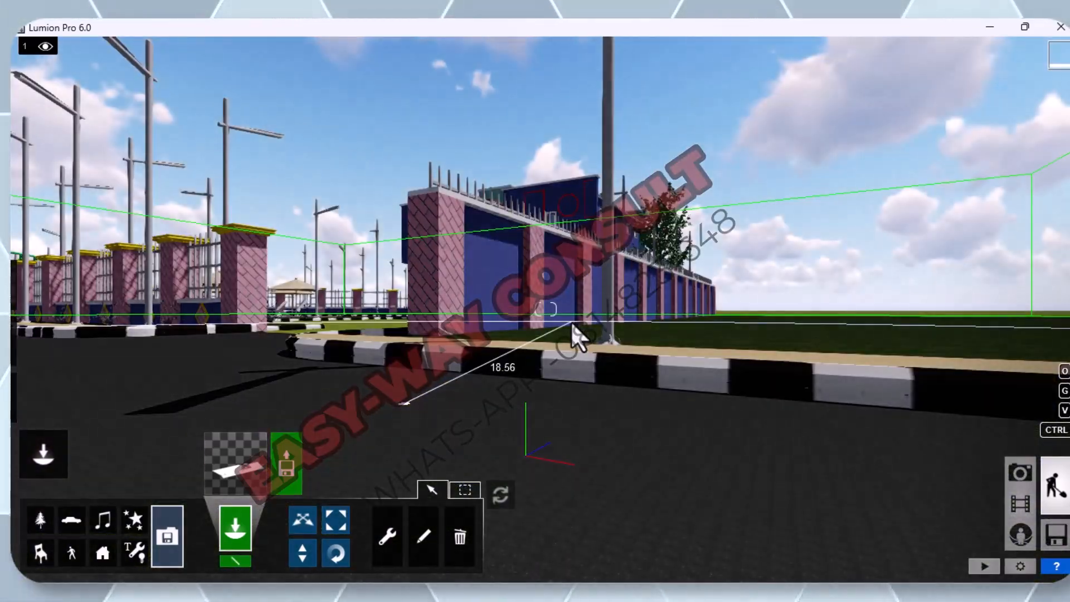
pyautogui.press('w')
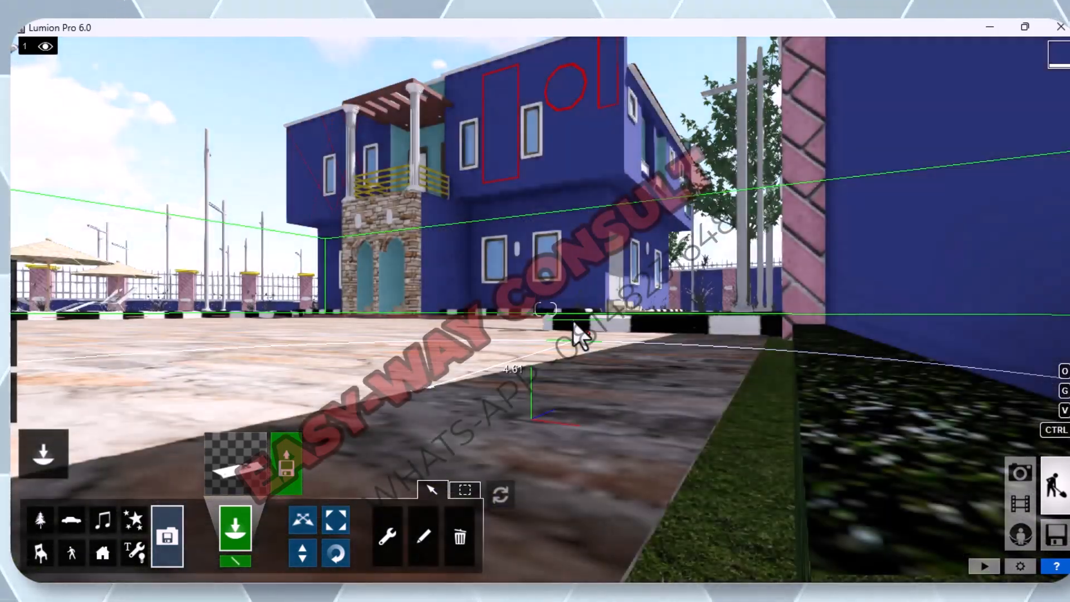
pyautogui.press('w')
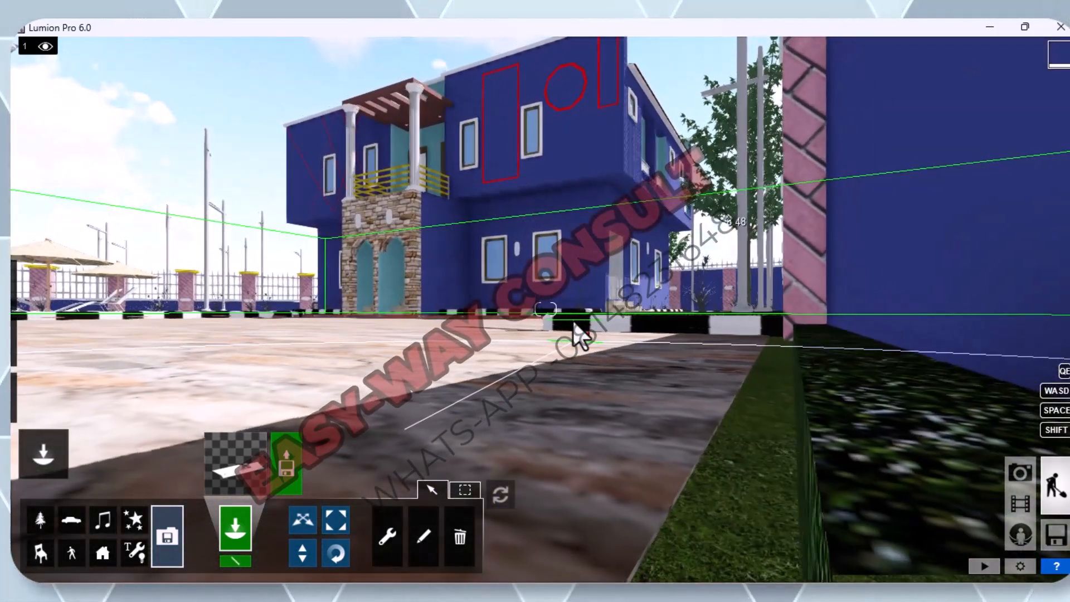
pyautogui.press('s')
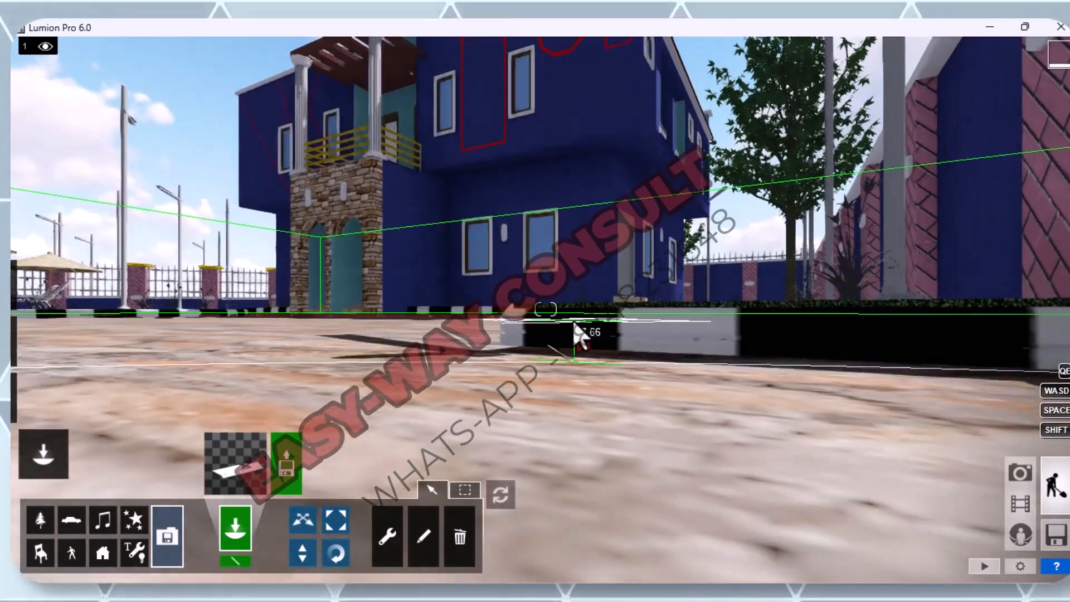
pyautogui.press('d')
pyautogui.press('a')
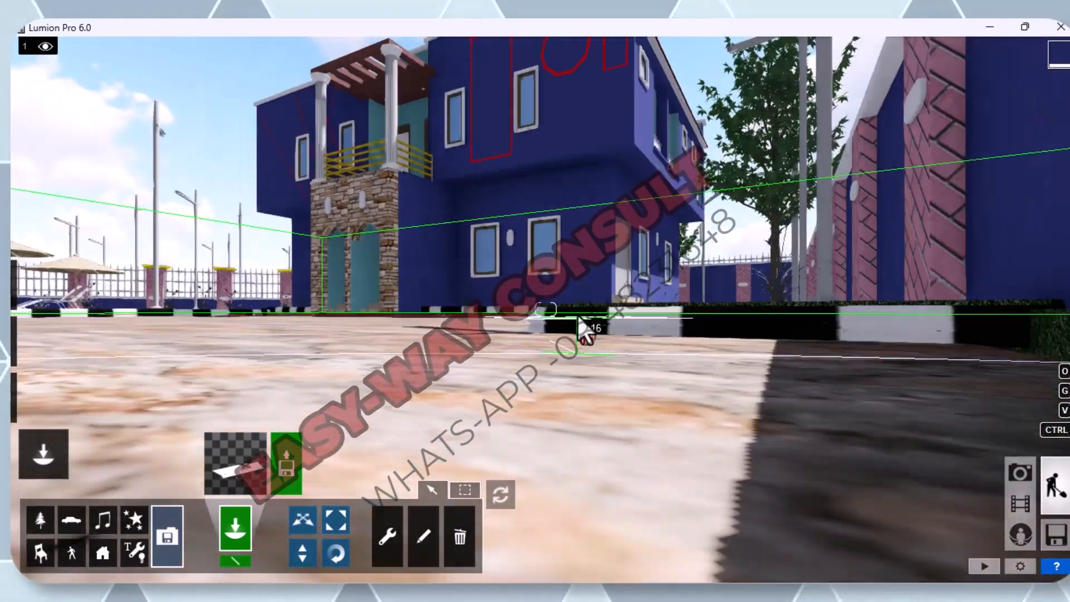
pyautogui.press('e')
pyautogui.press('q')
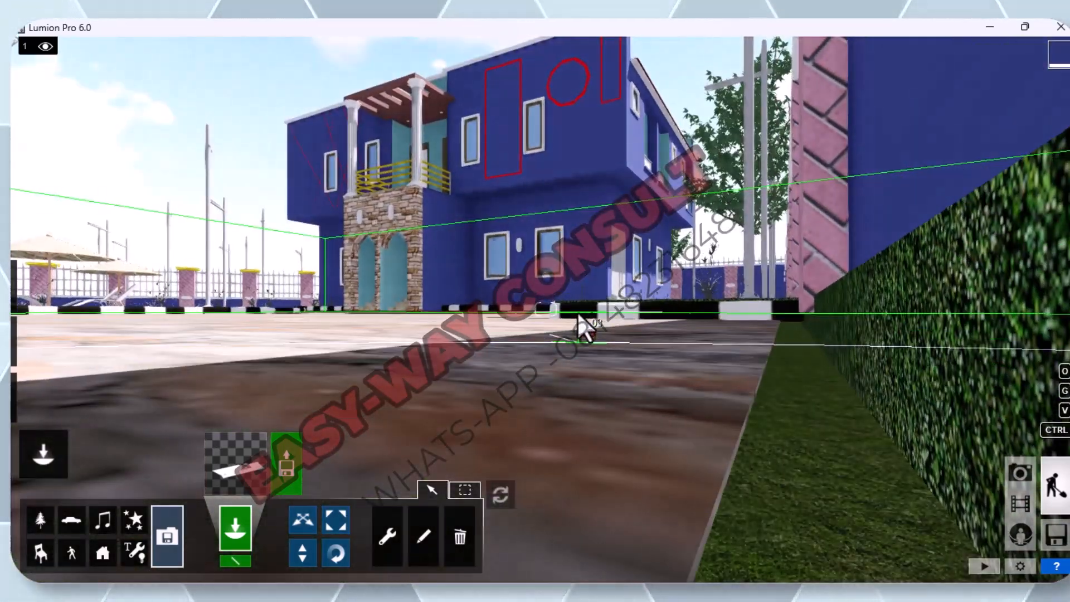
pyautogui.press('w')
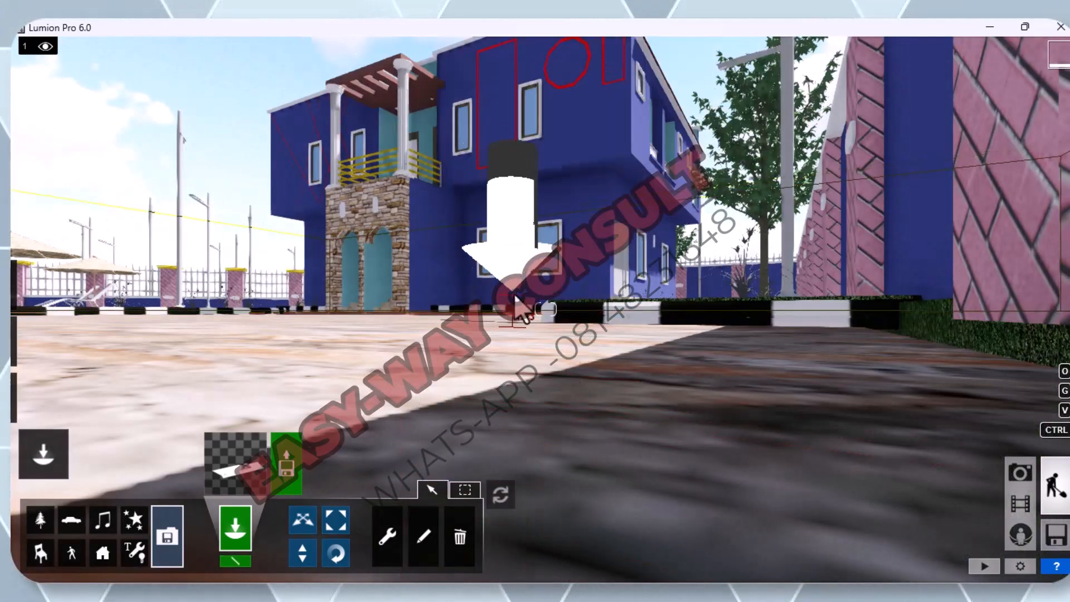
pyautogui.press('Escape')
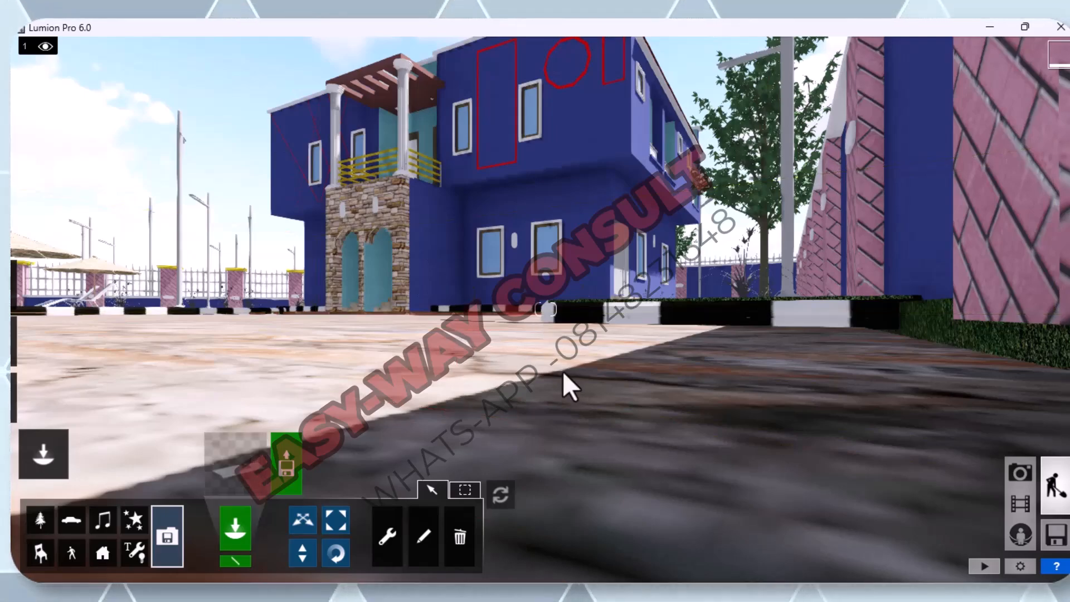
# Step: Examine the placed model from outside, from the fence and road out to an aerial overview of the whole site
pyautogui.moveTo(574, 329); pyautogui.dragTo(616, 381, button='right')
pyautogui.press('s')
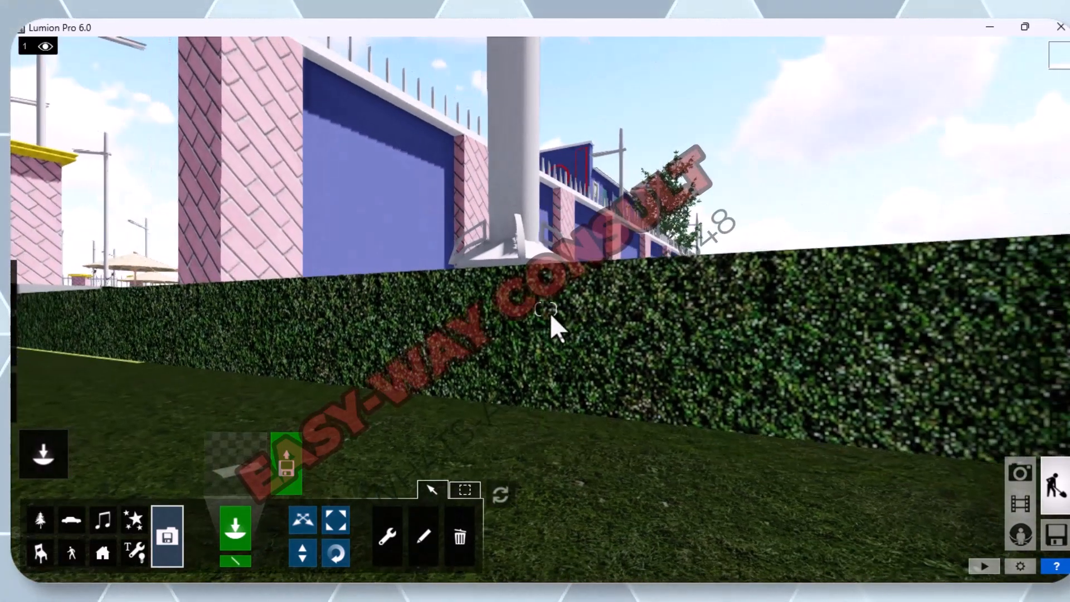
pyautogui.press('s')
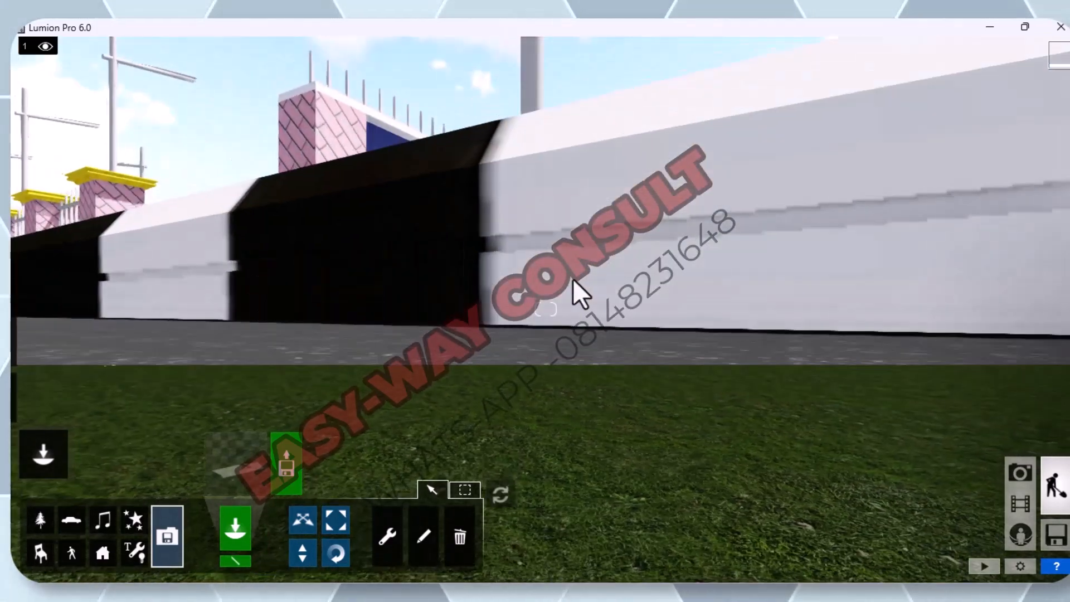
pyautogui.press('s')
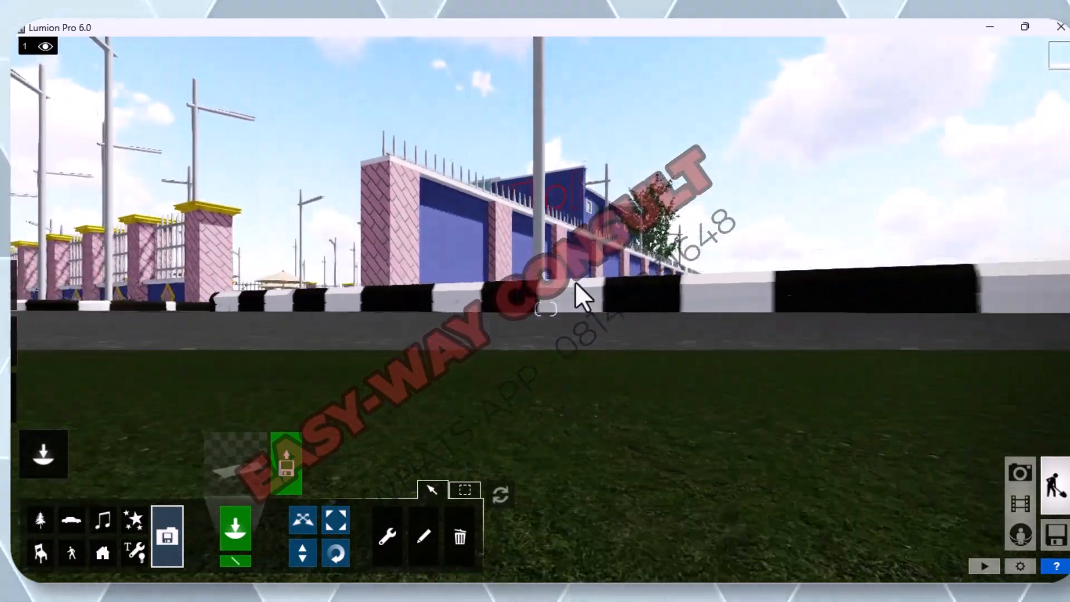
pyautogui.press('s')
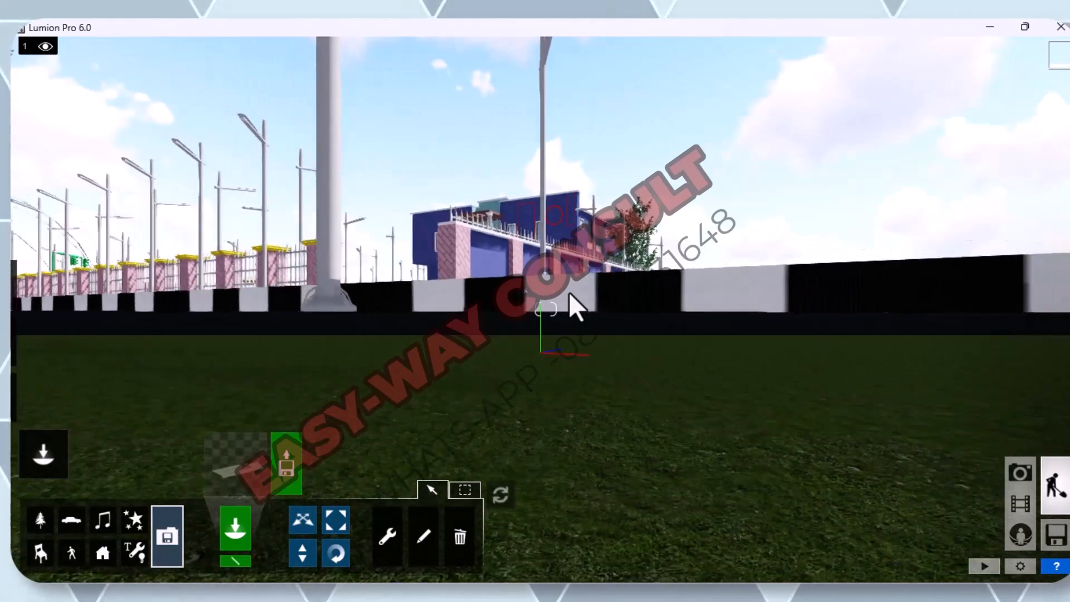
pyautogui.press('s')
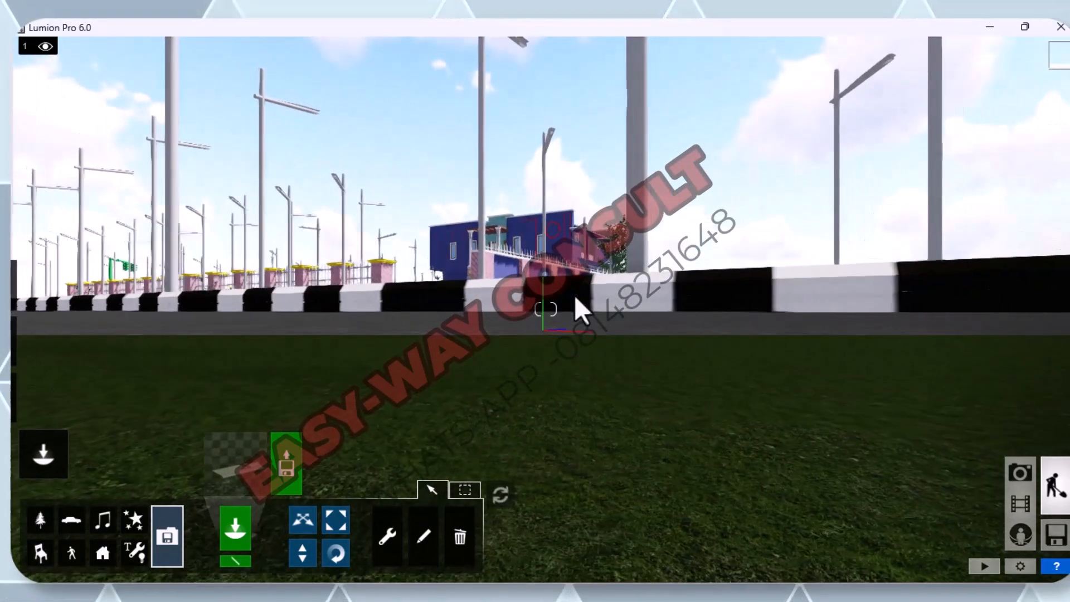
pyautogui.moveTo(573, 297); pyautogui.dragTo(571, 377, button='right')
pyautogui.press('s')
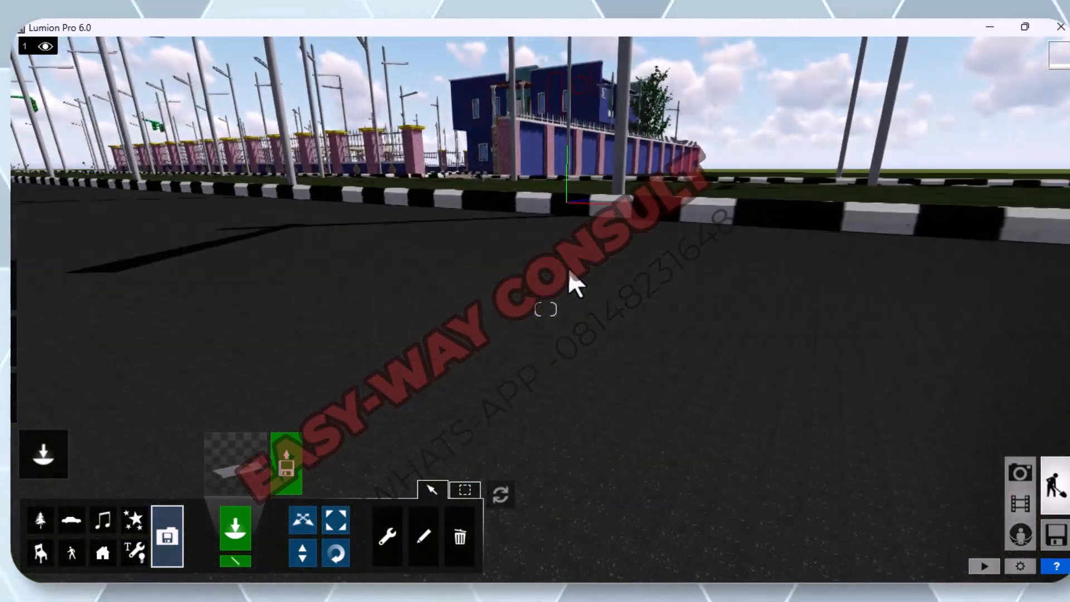
pyautogui.press('s')
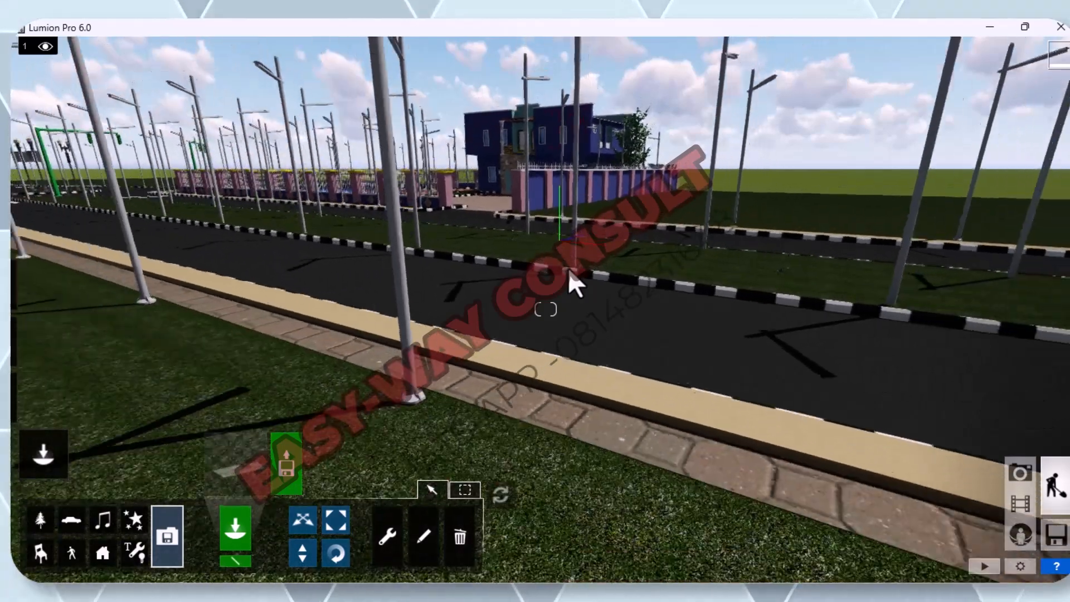
pyautogui.press('s')
pyautogui.press('q')
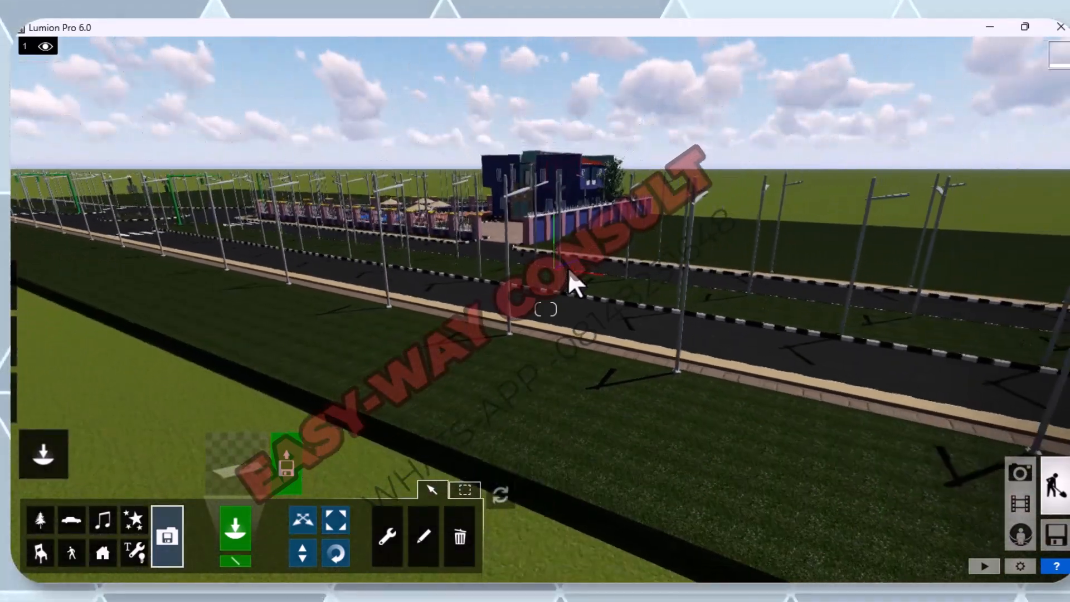
pyautogui.press('s')
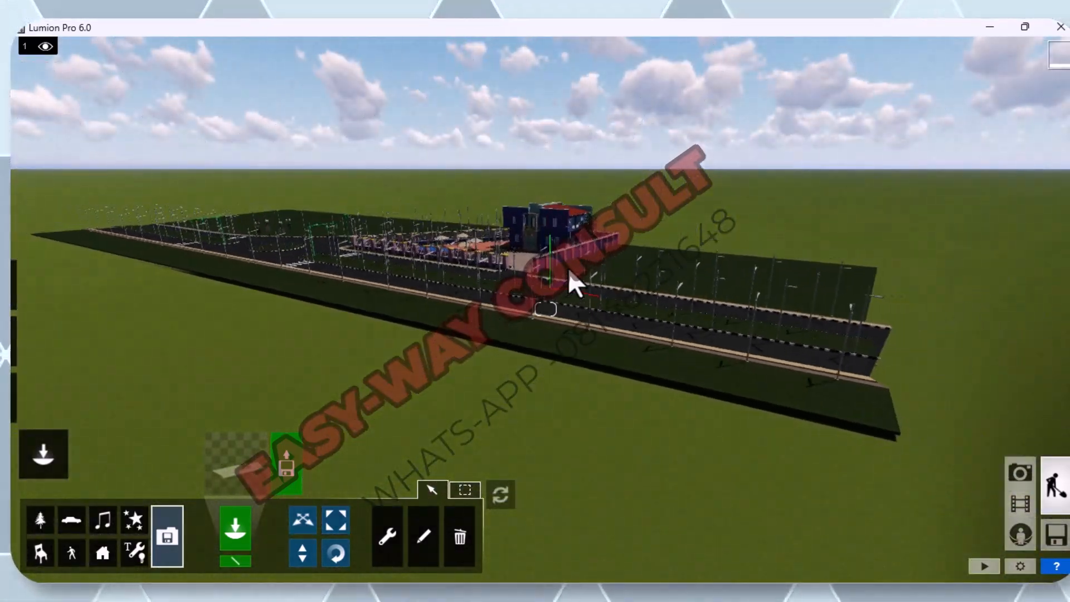
pyautogui.press('w')
pyautogui.press('s')
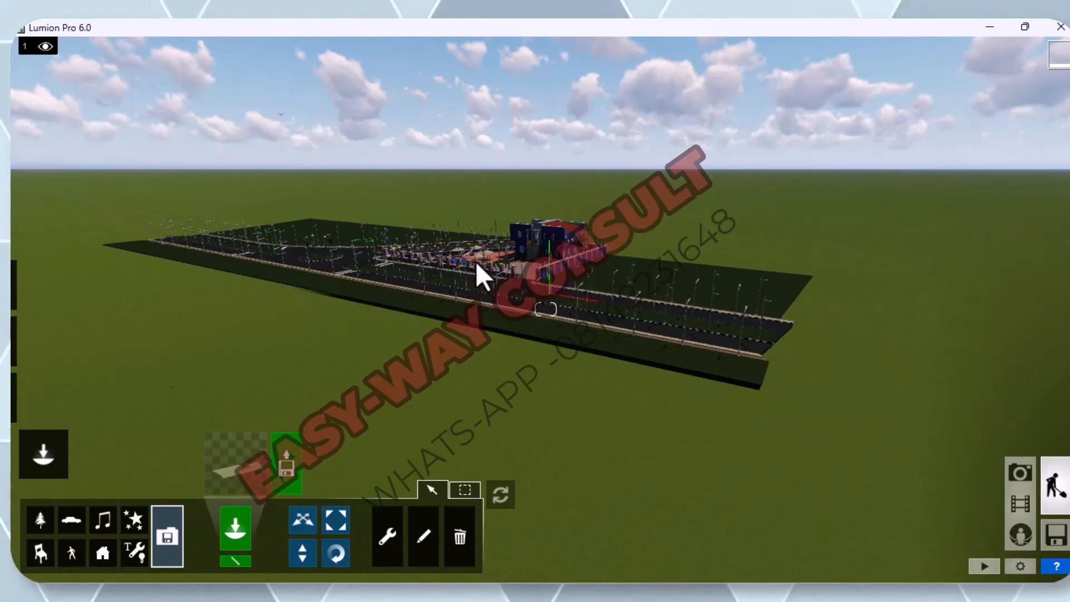
# Step: Examine the whole site model from the road side, going from an aerial view down to a low view facing the building
pyautogui.moveTo(465, 264); pyautogui.dragTo(501, 252, button='right')
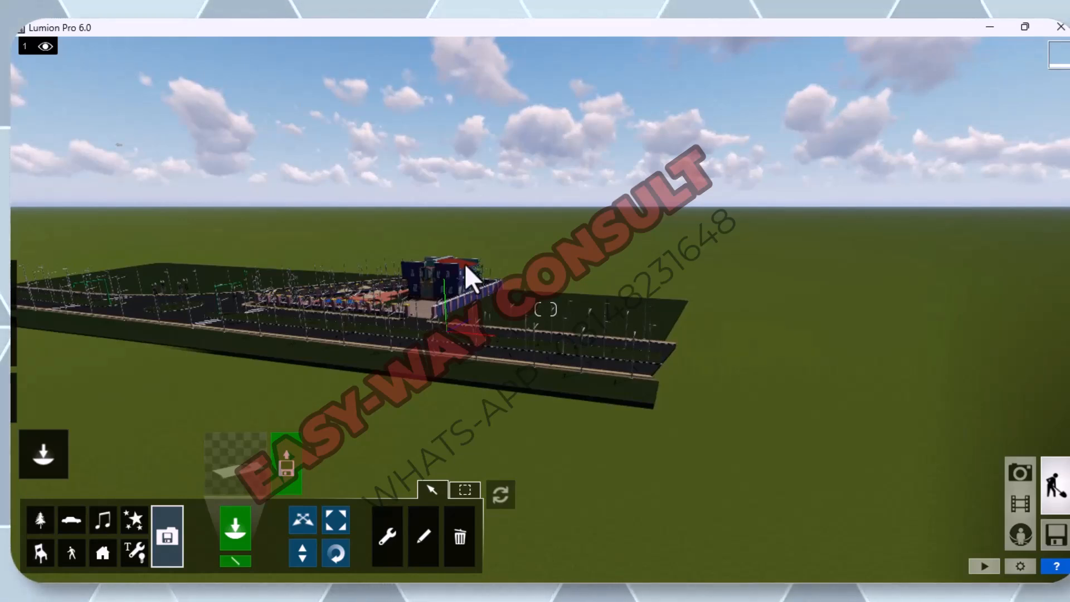
pyautogui.press('a')
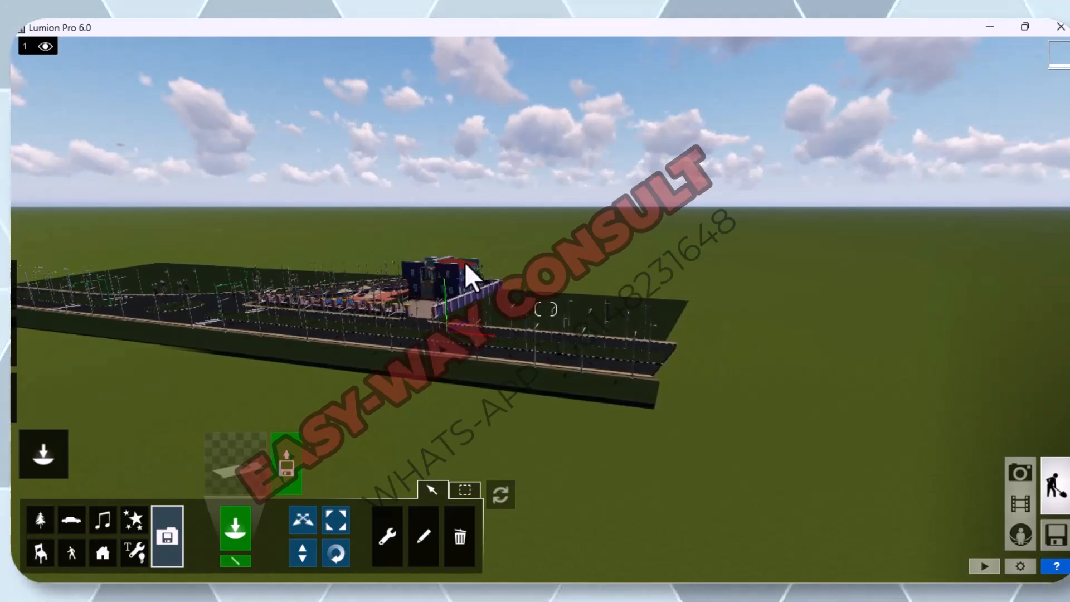
pyautogui.press('a')
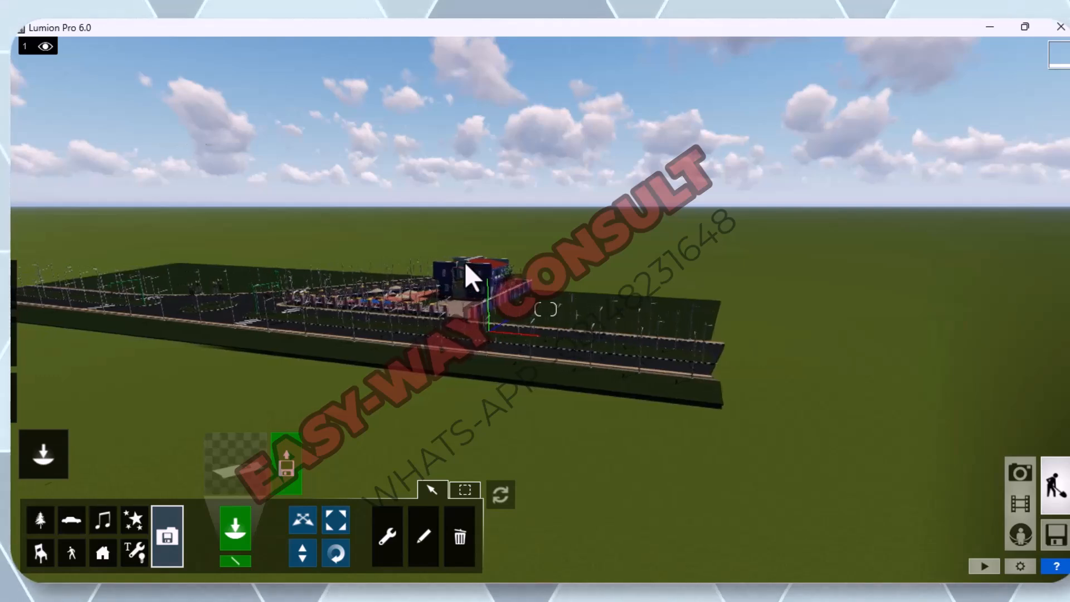
pyautogui.press('a')
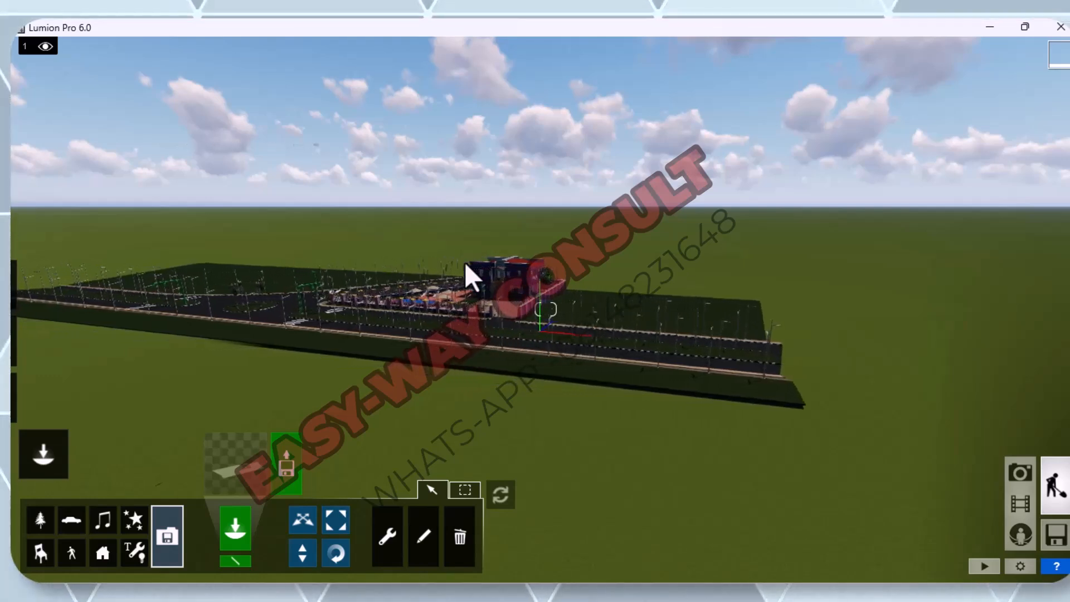
pyautogui.press('a')
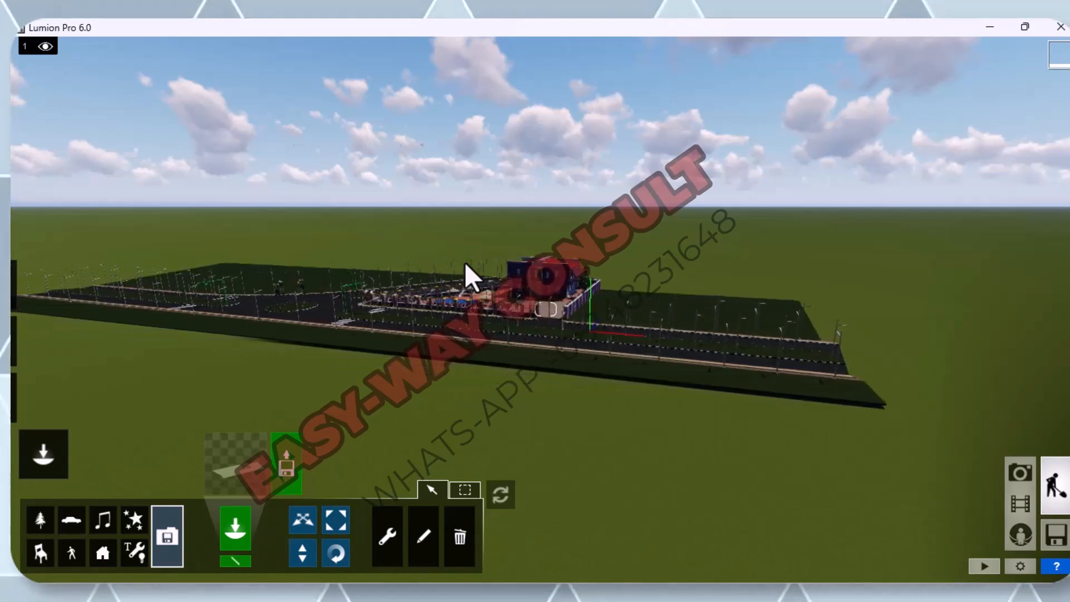
pyautogui.press('a')
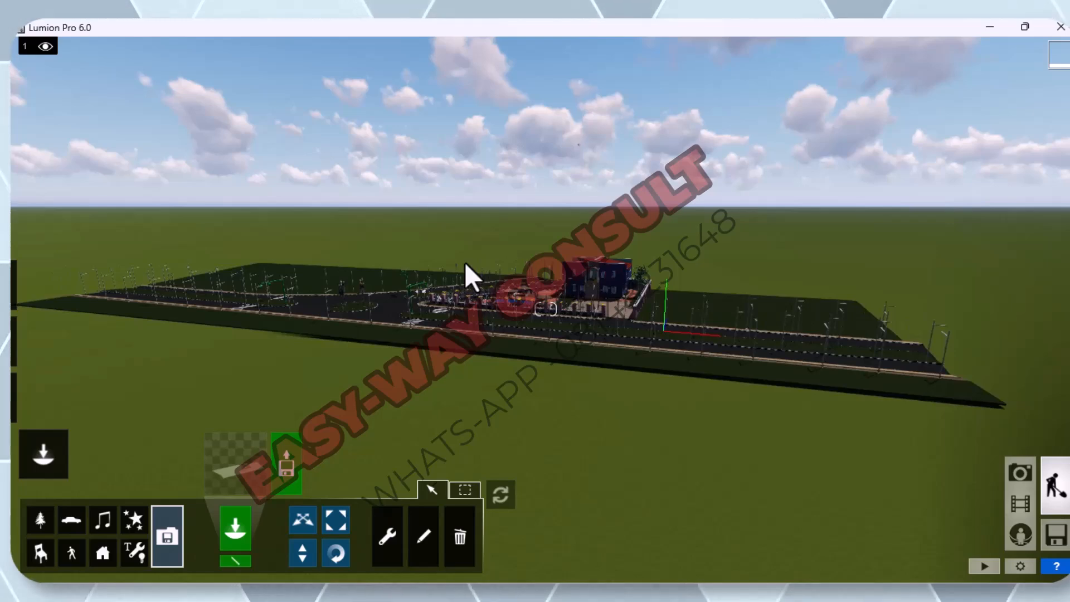
pyautogui.moveTo(468, 261); pyautogui.dragTo(502, 240, button='right')
pyautogui.moveTo(465, 310); pyautogui.dragTo(405, 404, button='right')
pyautogui.press('w')
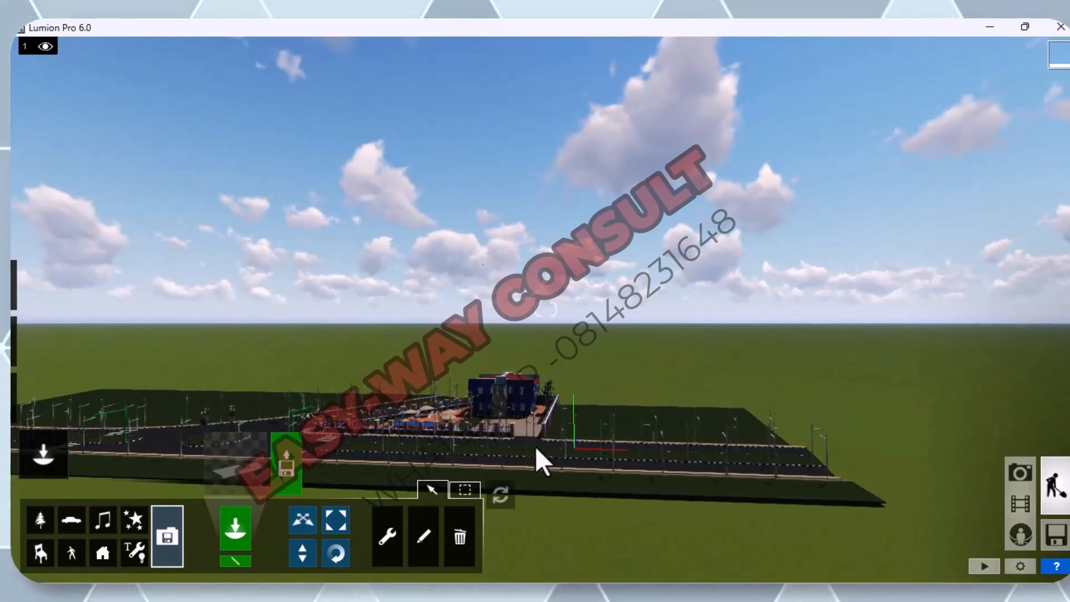
pyautogui.moveTo(532, 418); pyautogui.dragTo(502, 482, button='right')
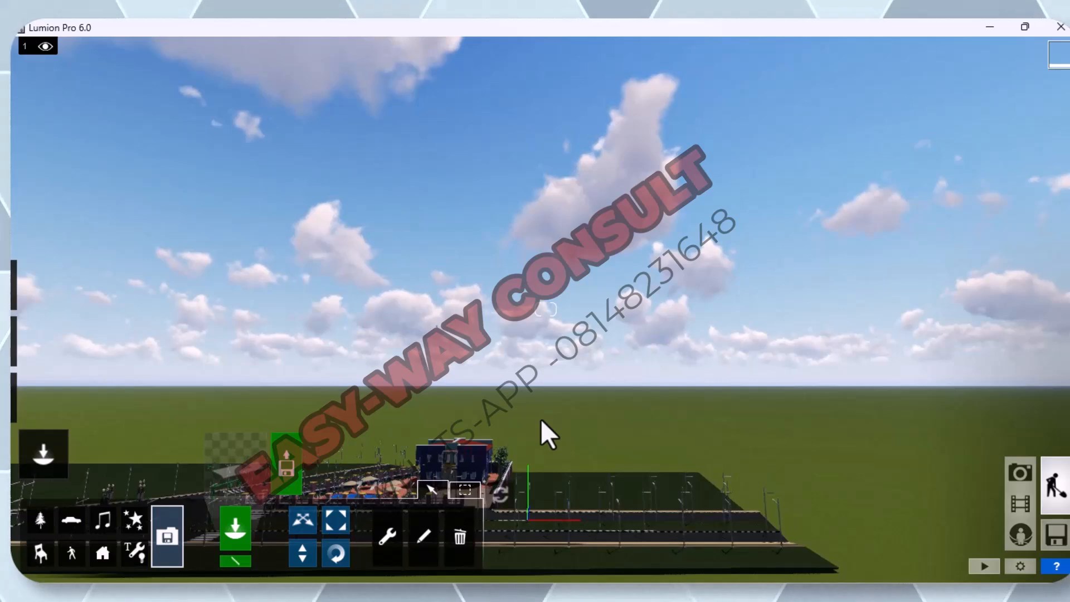
pyautogui.press('w')
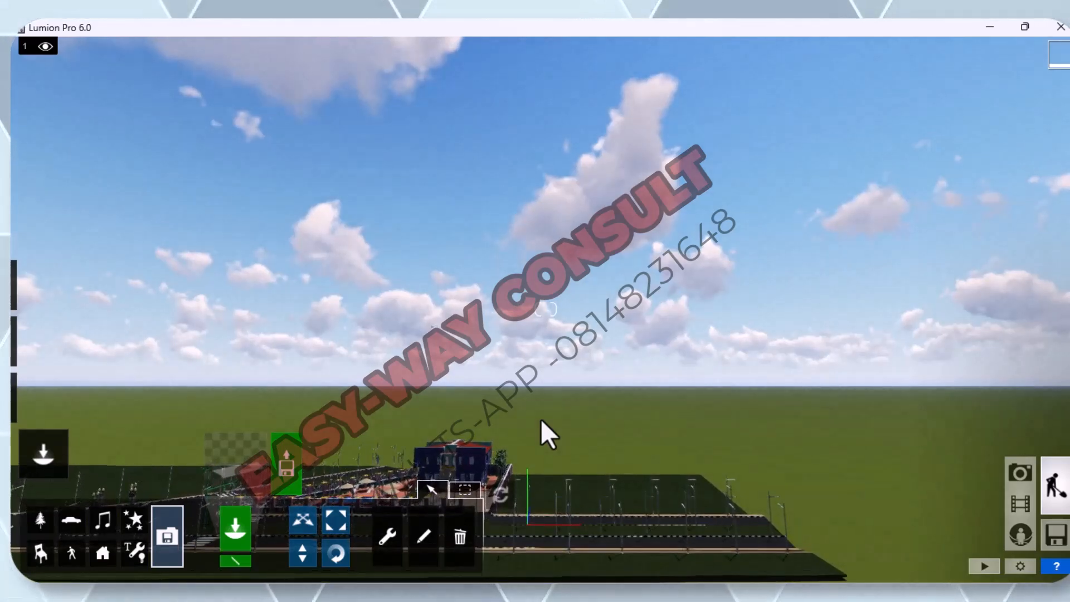
pyautogui.press('s')
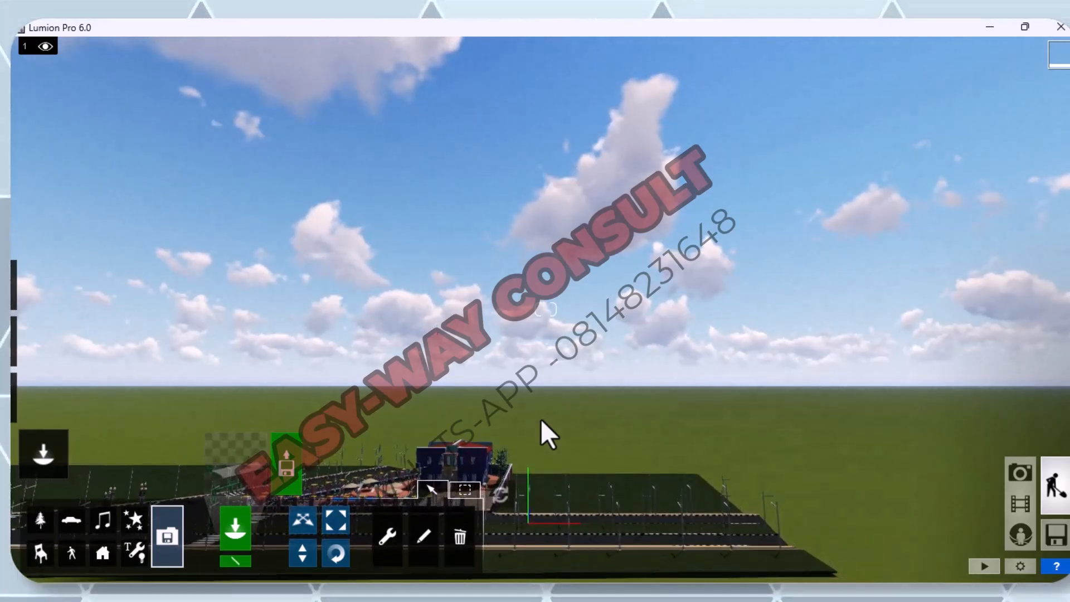
pyautogui.press('q')
pyautogui.press('e')
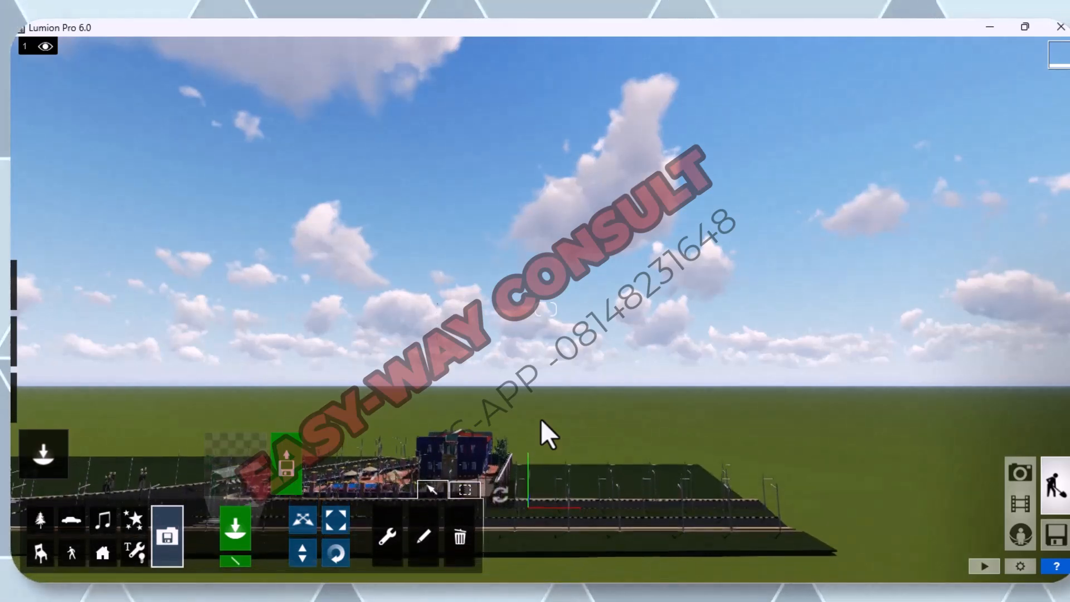
pyautogui.press('e')
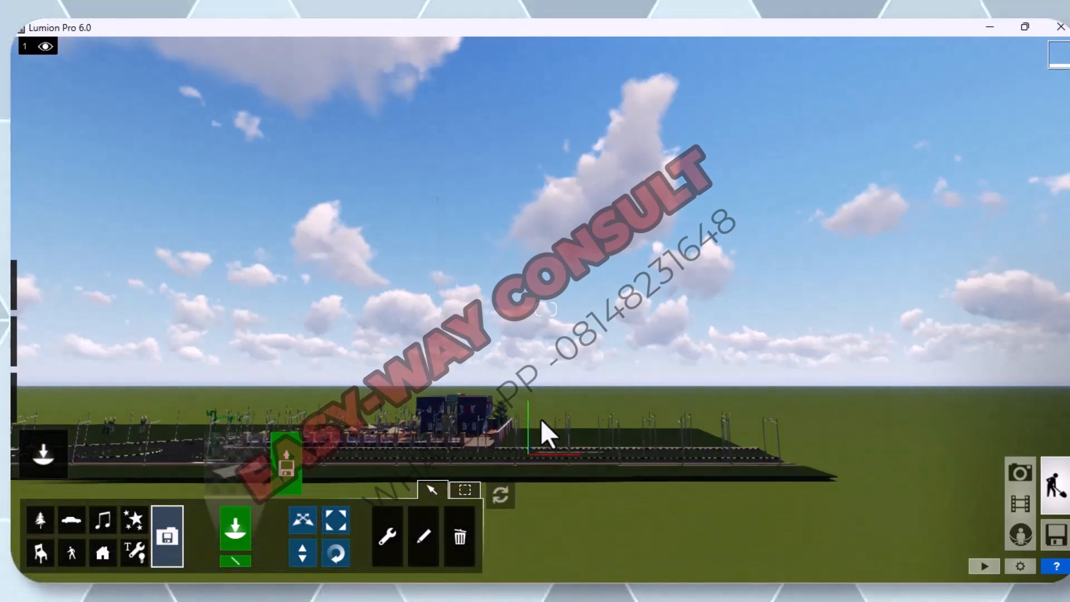
pyautogui.press('e')
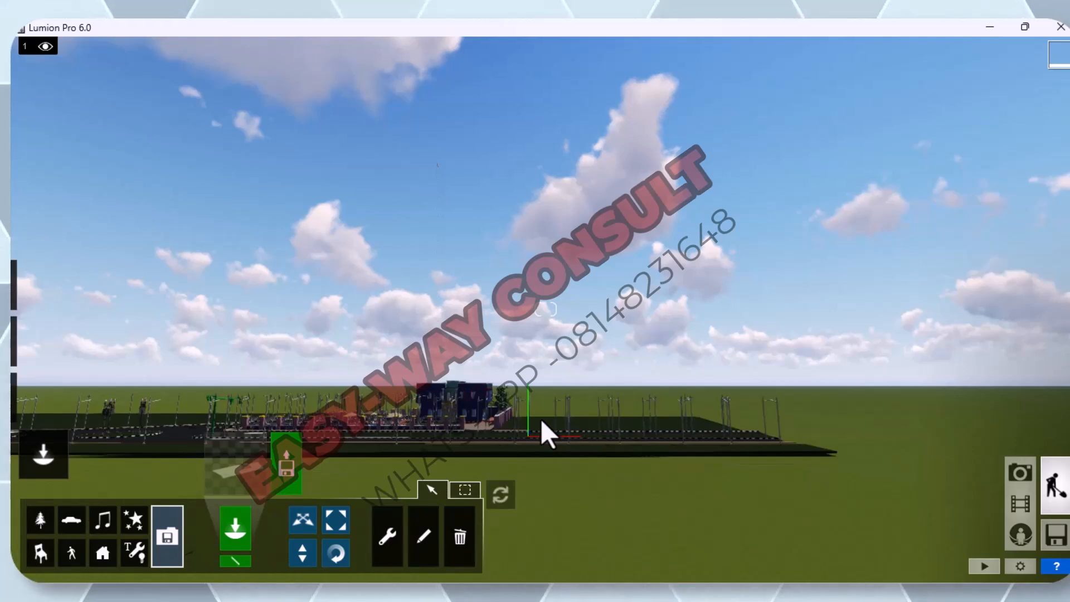
pyautogui.press('w')
pyautogui.press('w')
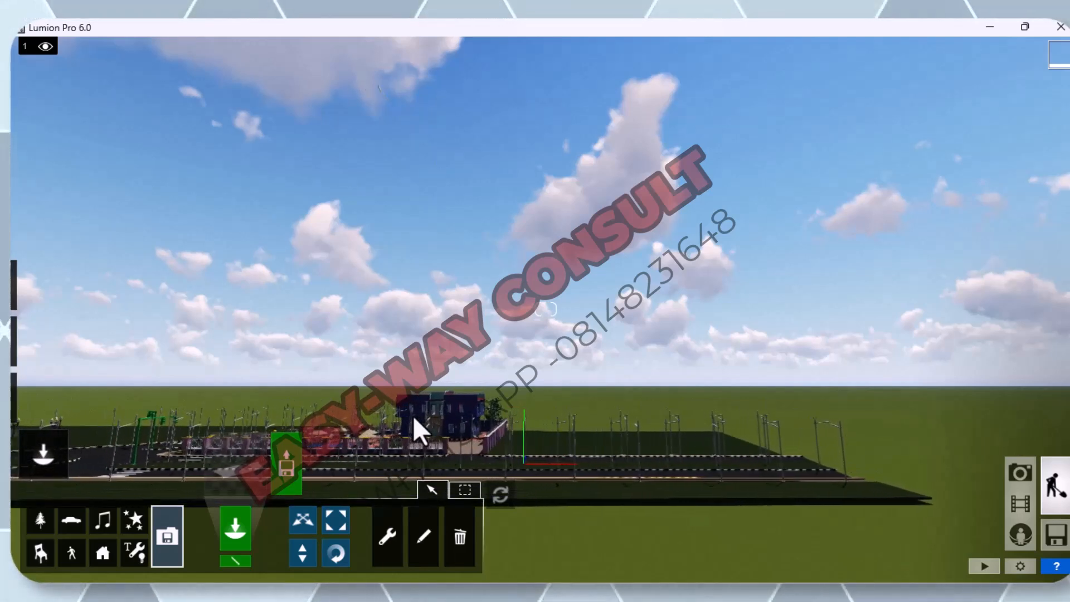
pyautogui.press('a')
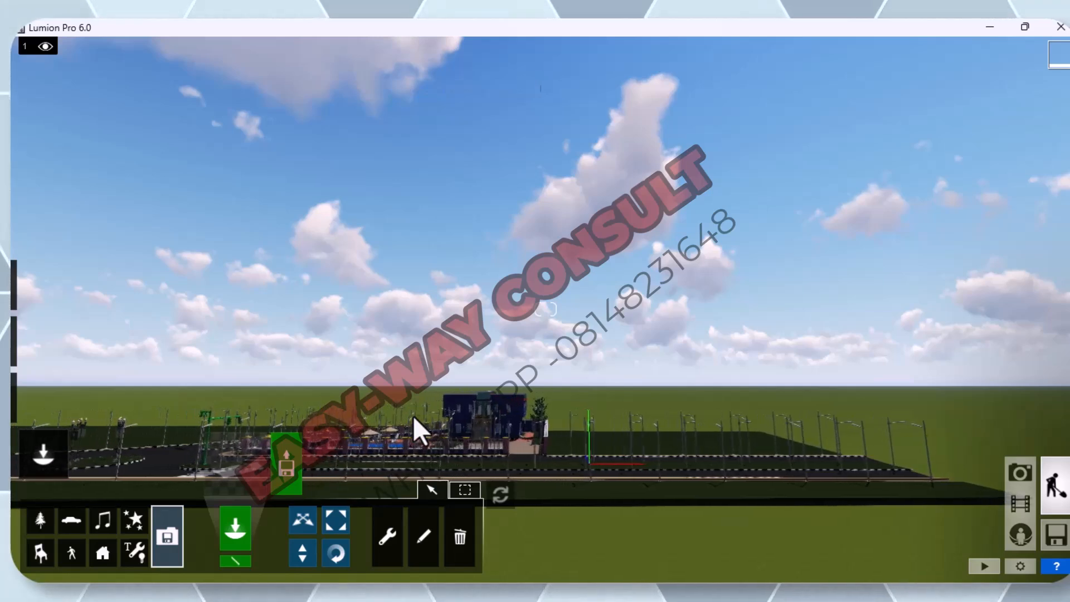
pyautogui.press('a')
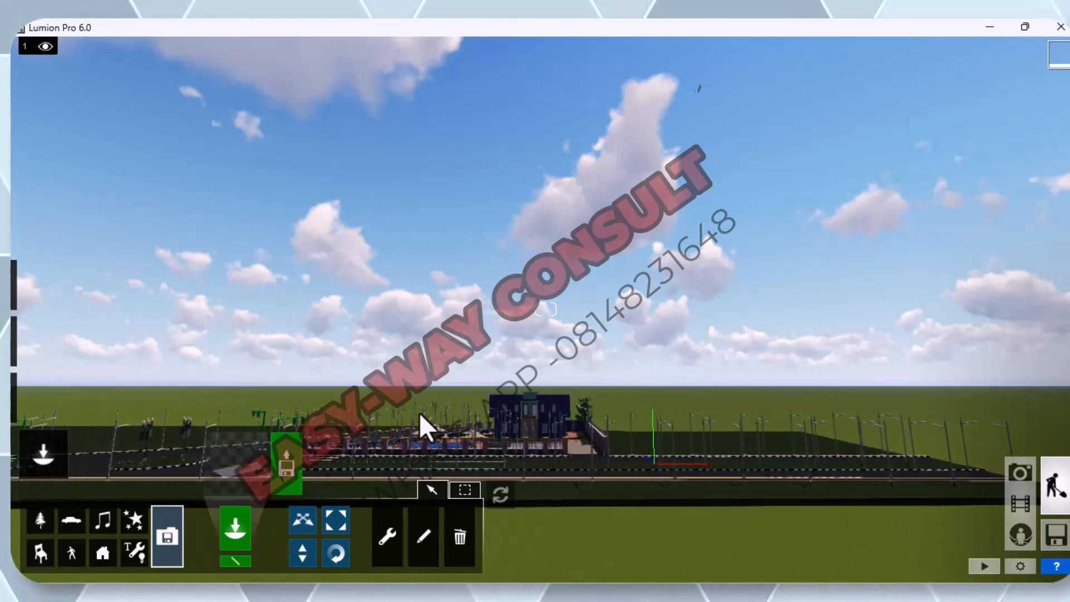
pyautogui.press('a')
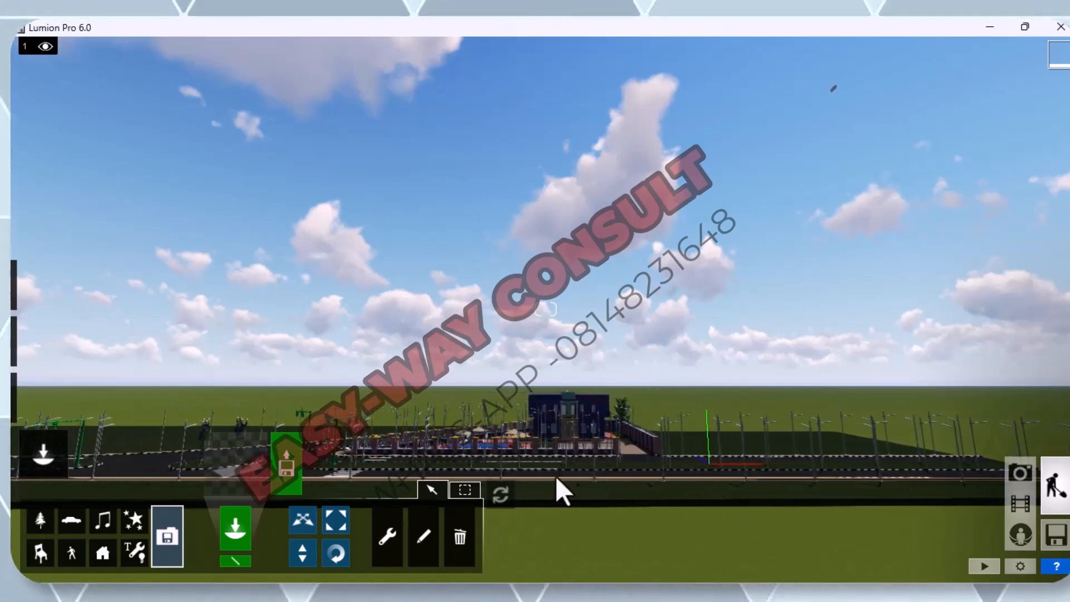
# Step: Examine the building's front, fence and street lights at closer range, ending at the driveway entrance where the gate belongs
pyautogui.press('w')
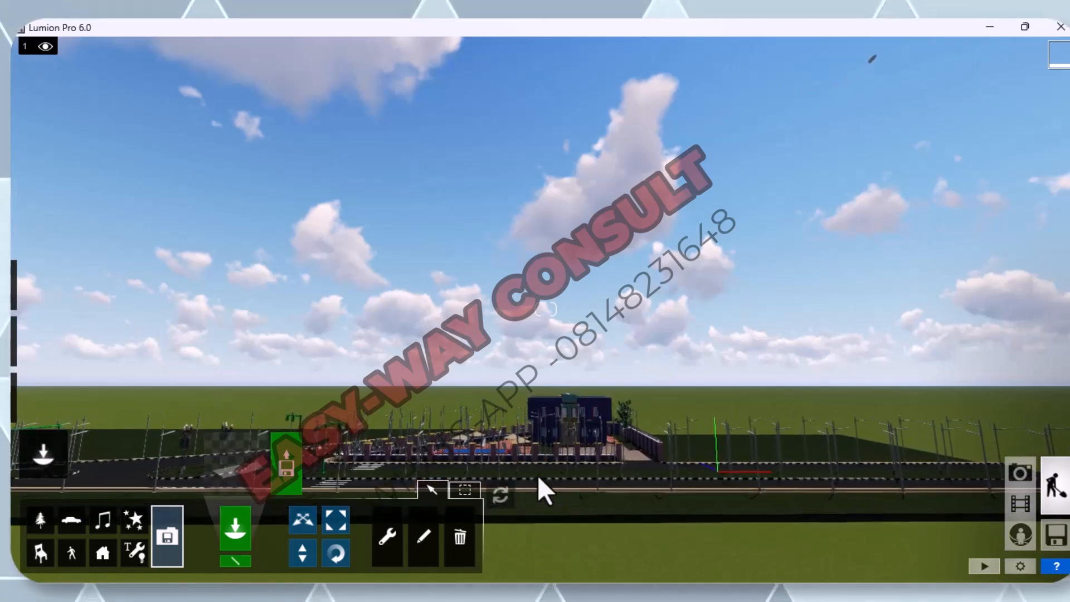
pyautogui.press('w')
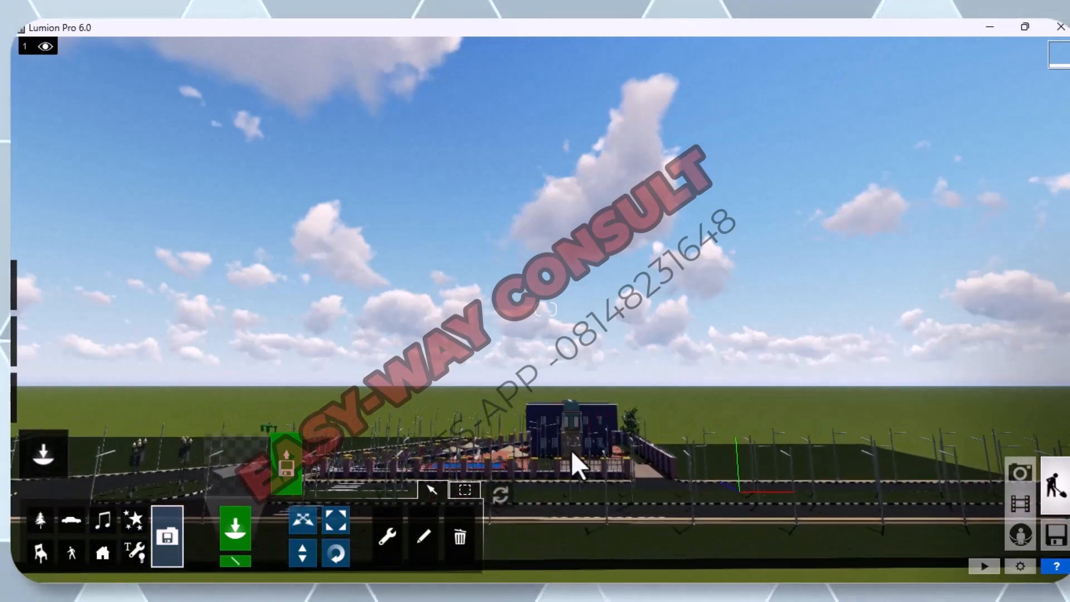
pyautogui.press('w')
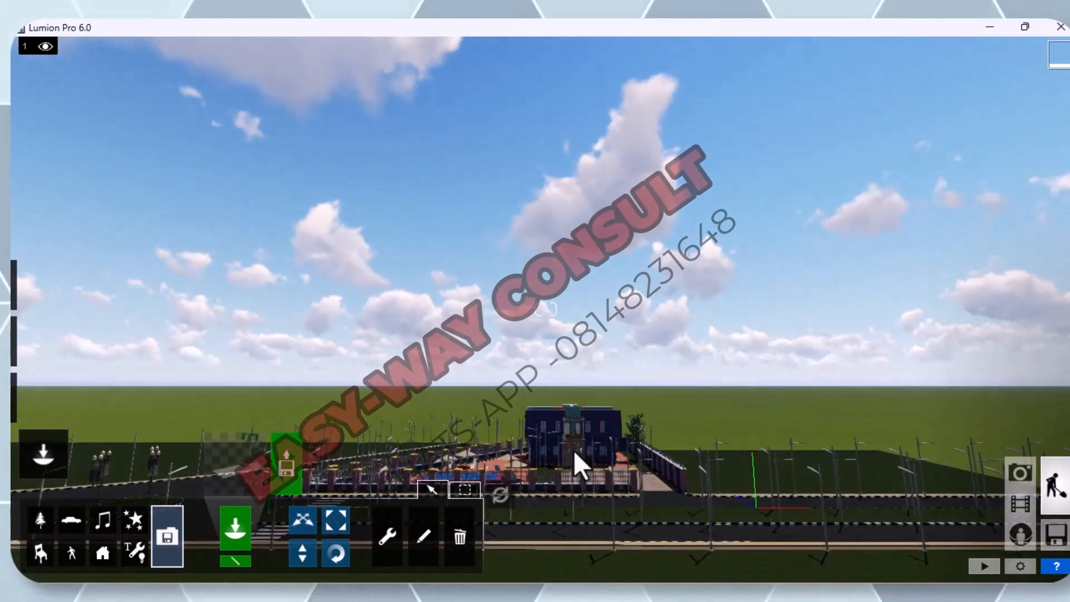
pyautogui.press('w')
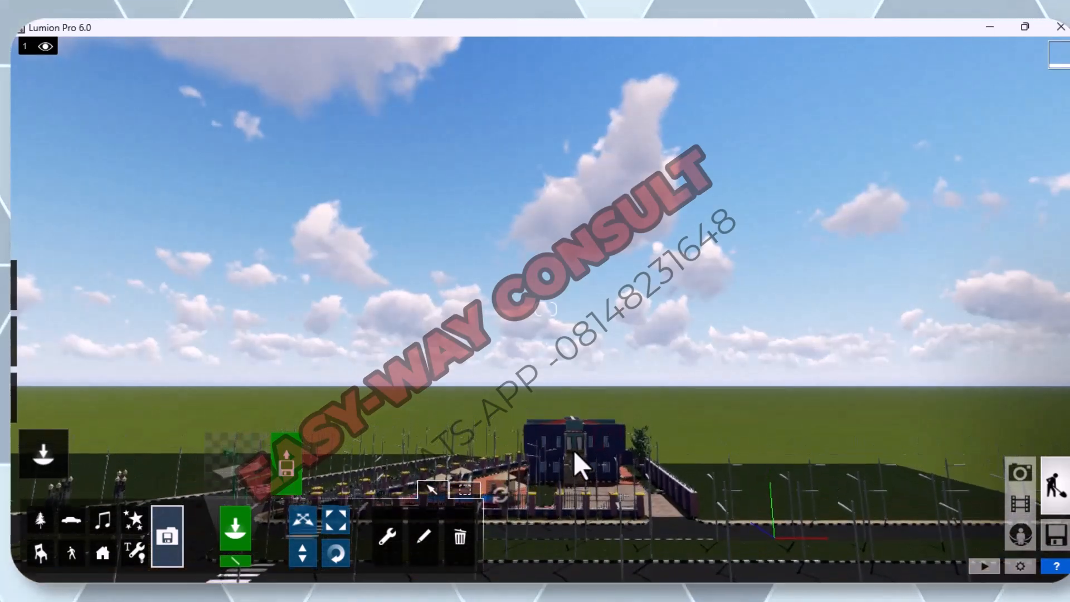
pyautogui.press('s')
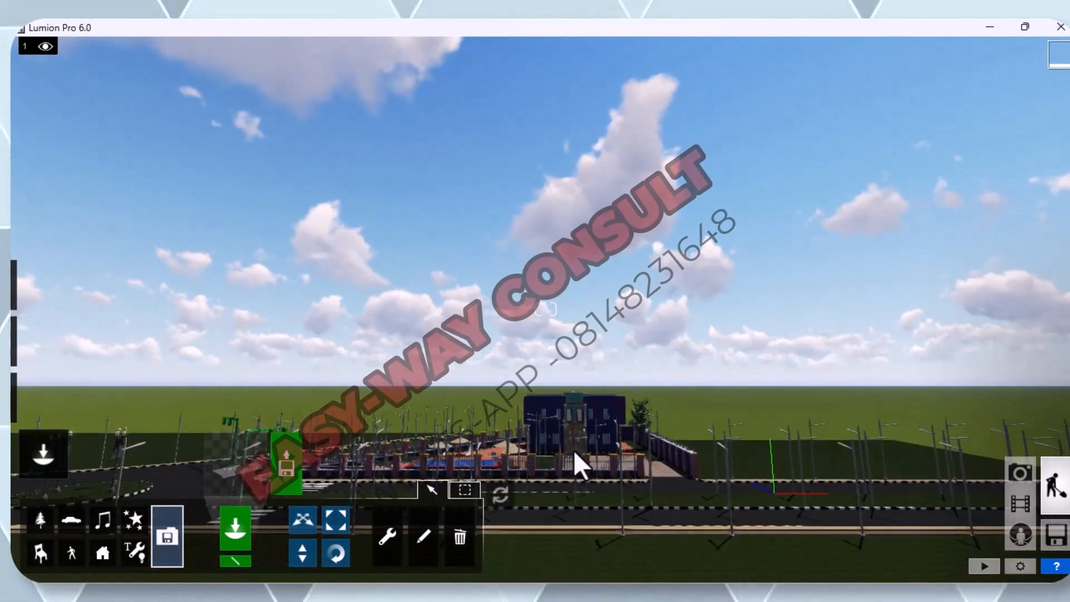
pyautogui.press('s')
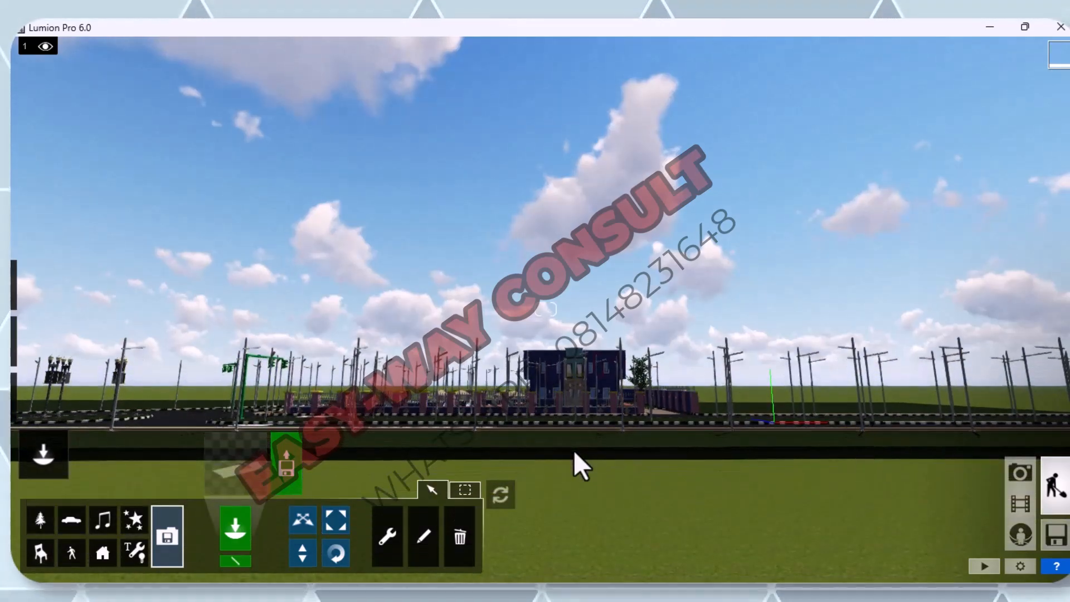
pyautogui.press('s')
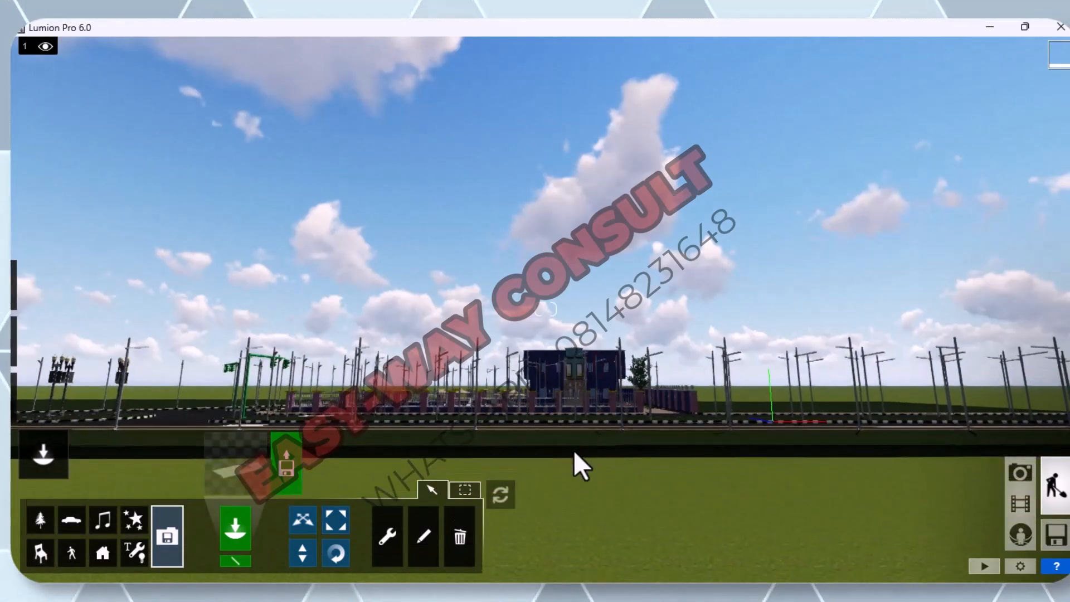
pyautogui.press('w')
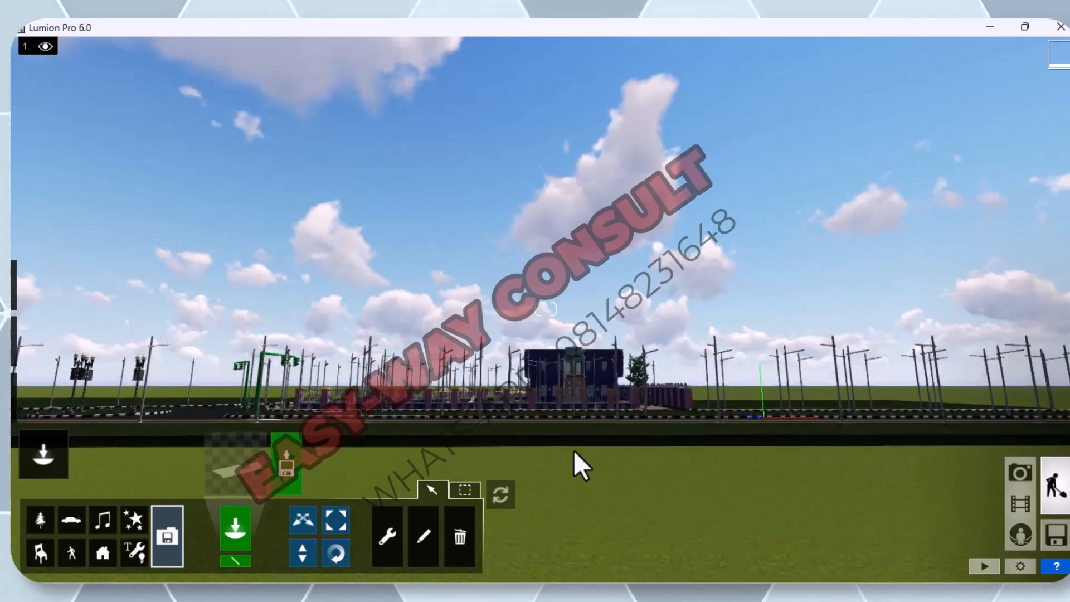
pyautogui.press('w')
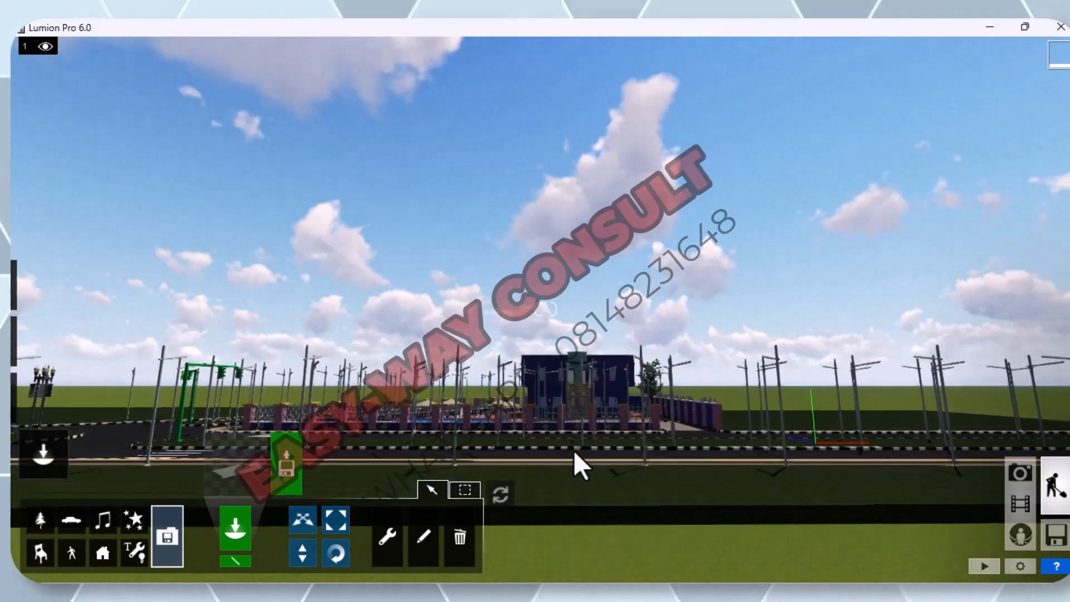
pyautogui.press('w')
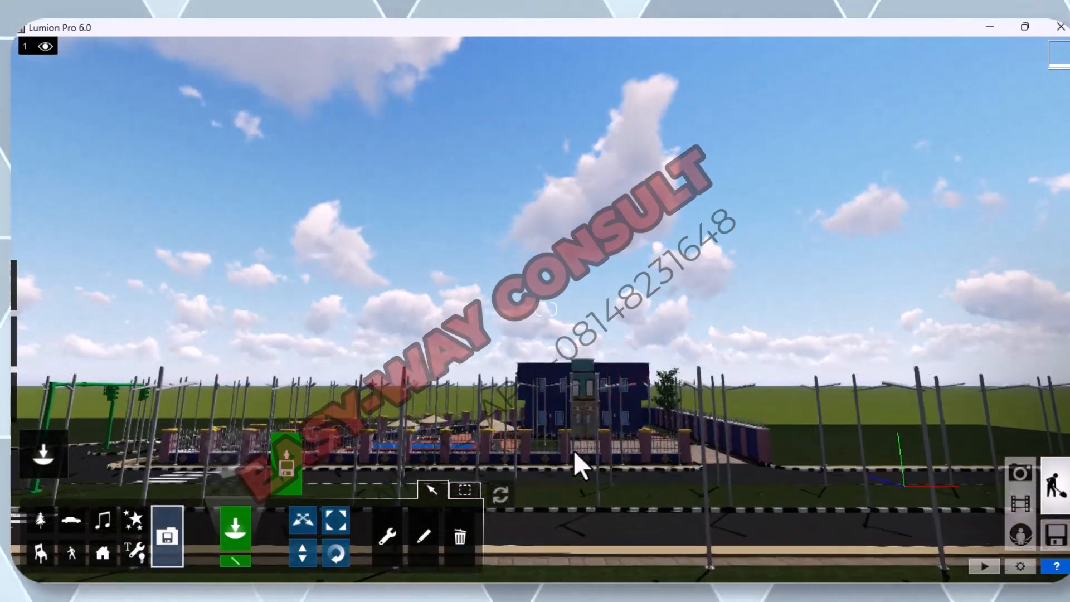
pyautogui.press('w')
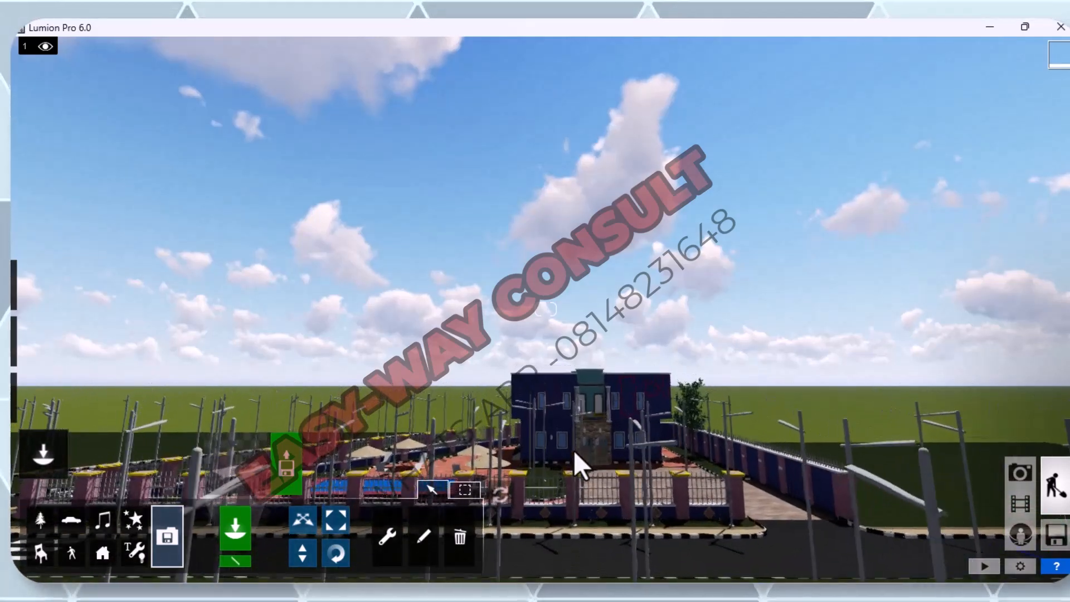
pyautogui.press('w')
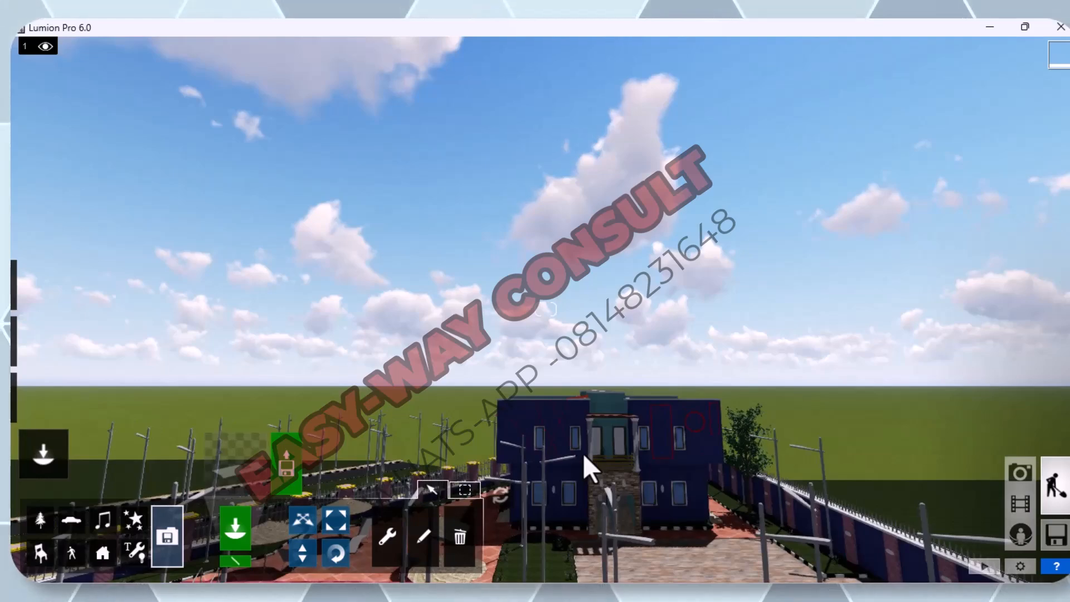
pyautogui.press('w')
pyautogui.press('s')
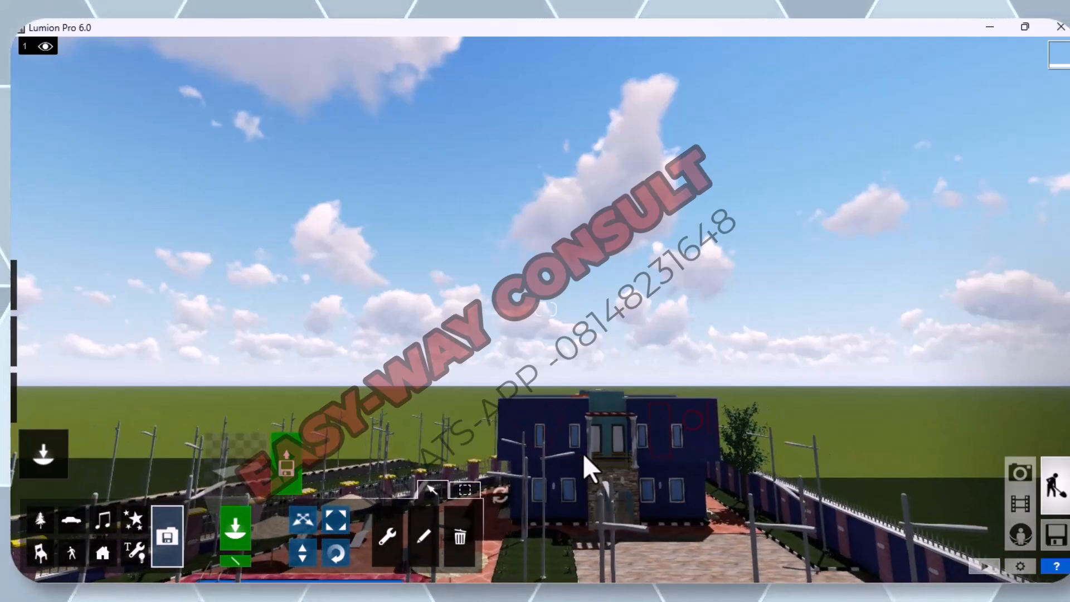
pyautogui.press('q')
pyautogui.press('e')
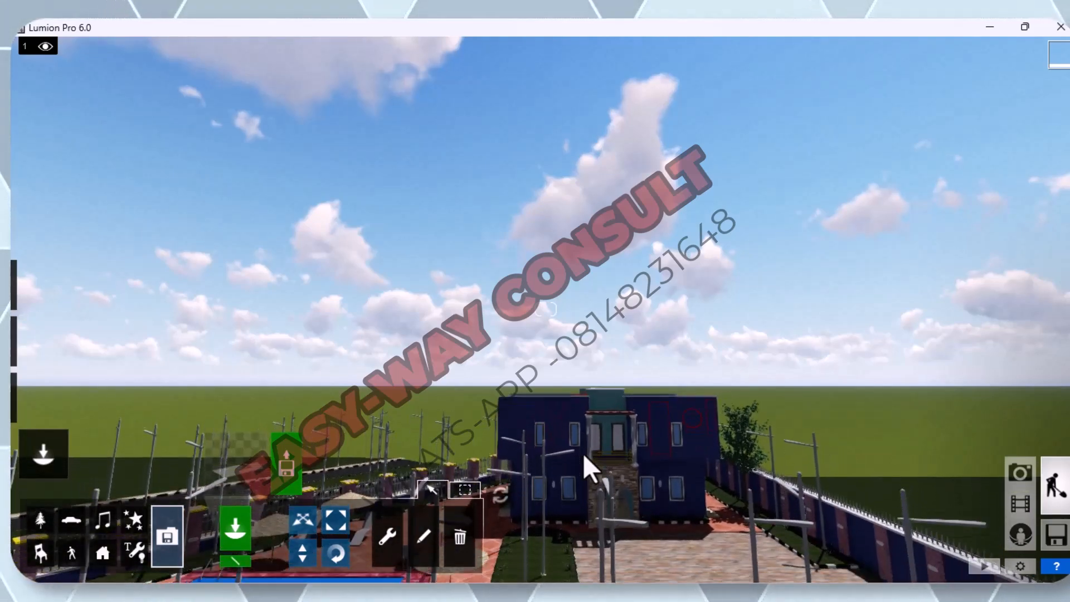
pyautogui.press('a')
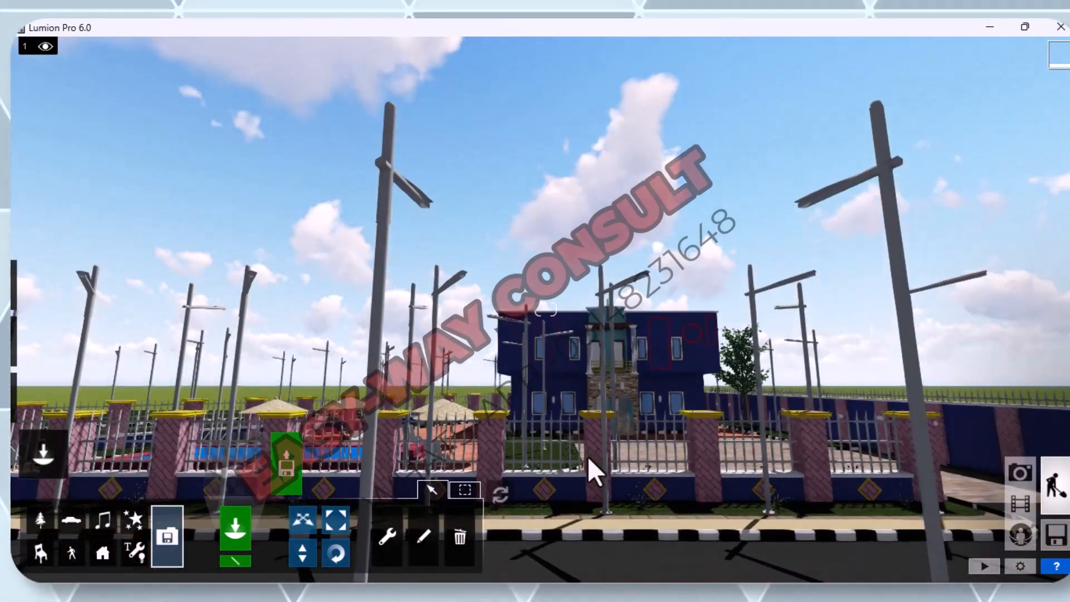
pyautogui.press('d')
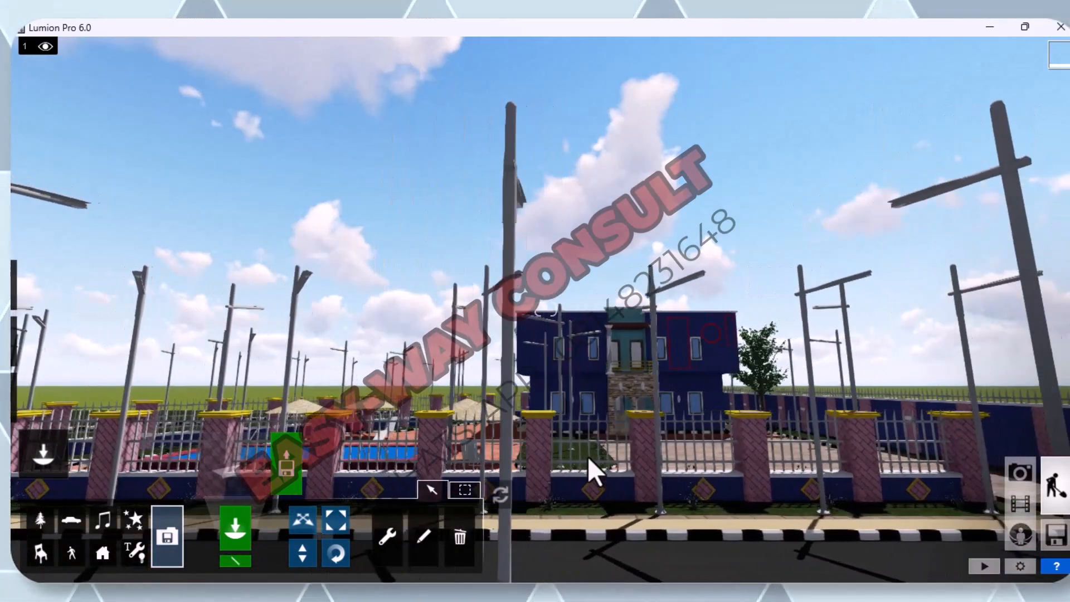
pyautogui.press('d')
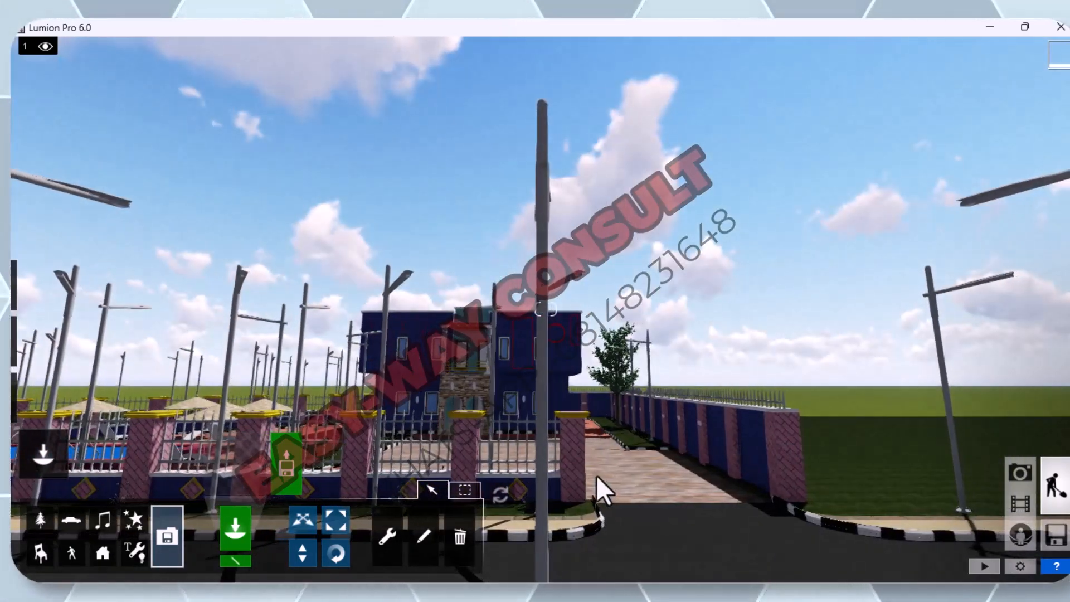
pyautogui.click(177, 536)
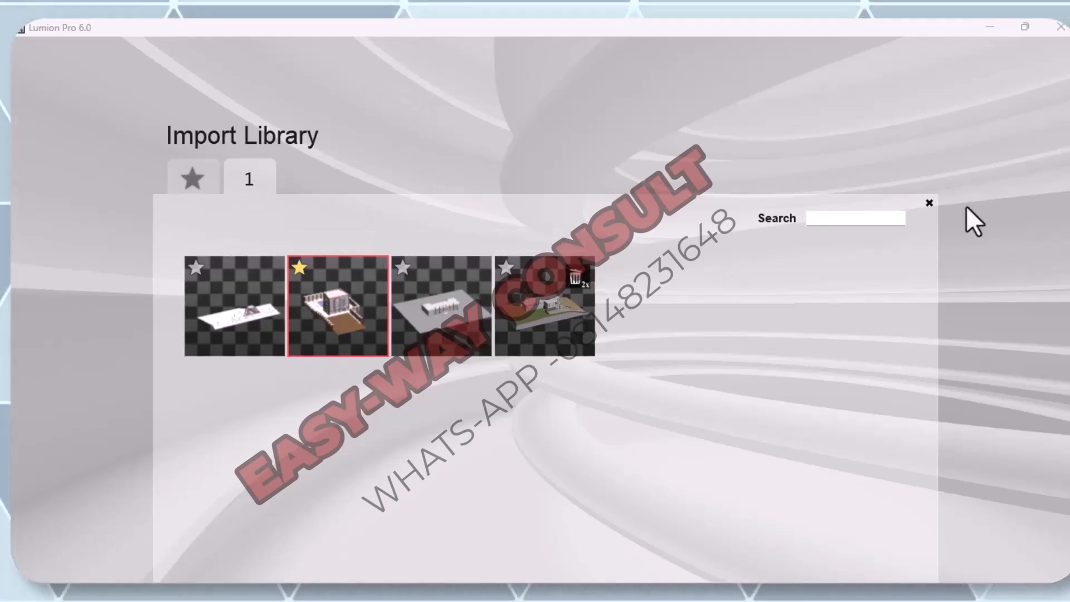
pyautogui.click(845, 219)
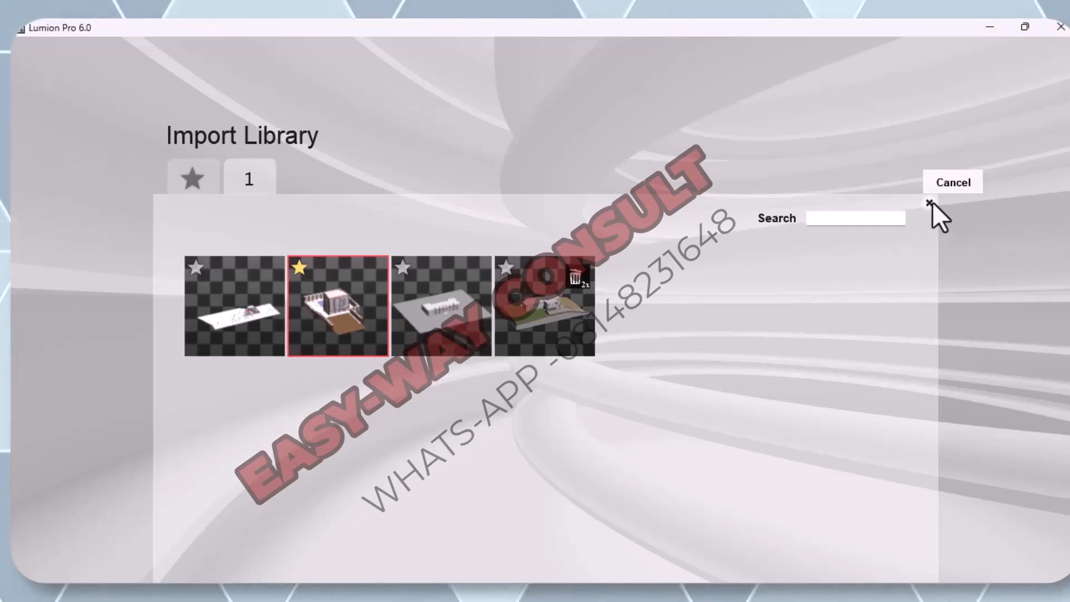
pyautogui.click(933, 202)
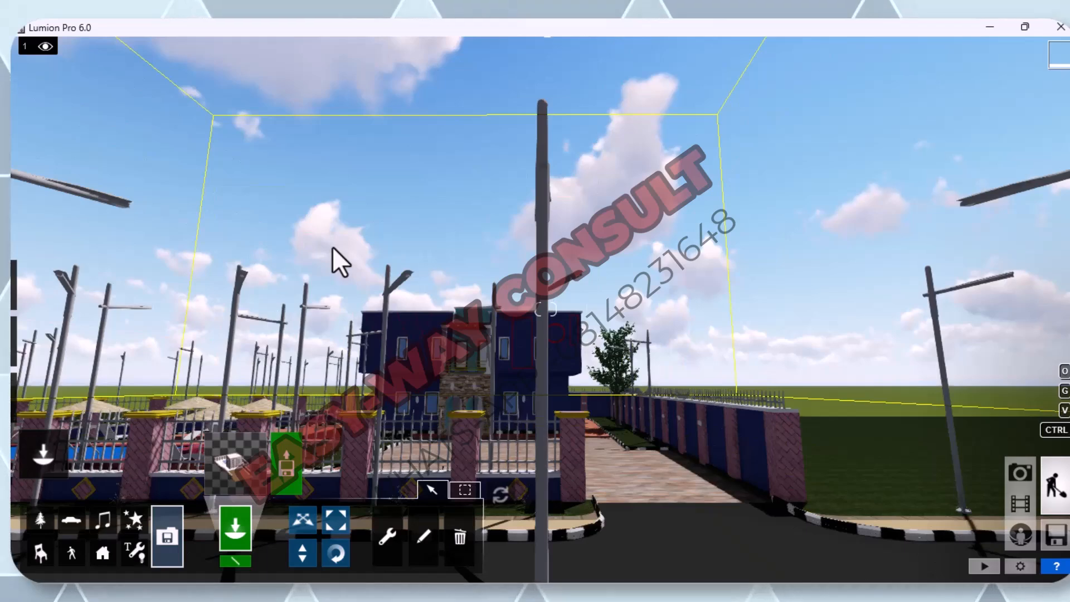
pyautogui.press('Escape')
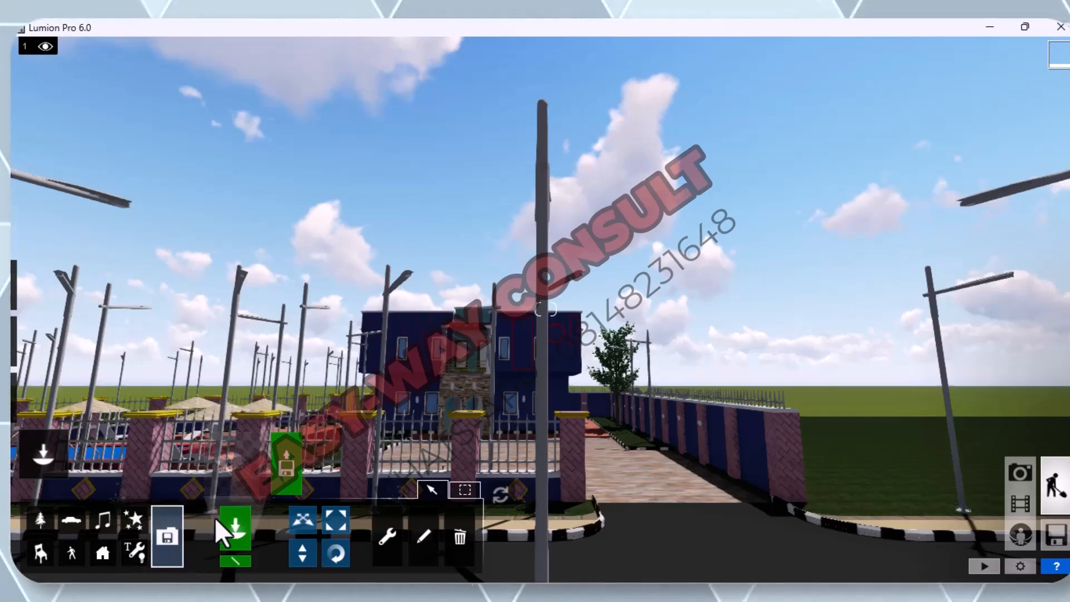
# Step: Import the model file porte 1 gate.dae into the scene under the name porte 1 gate, without animations
pyautogui.click(289, 472)
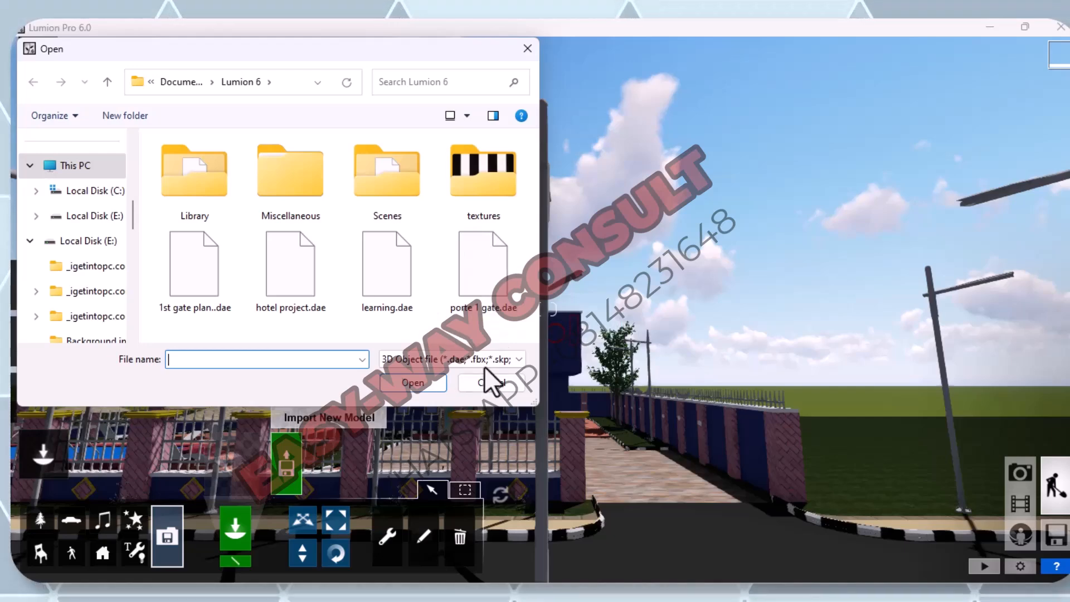
pyautogui.click(501, 279)
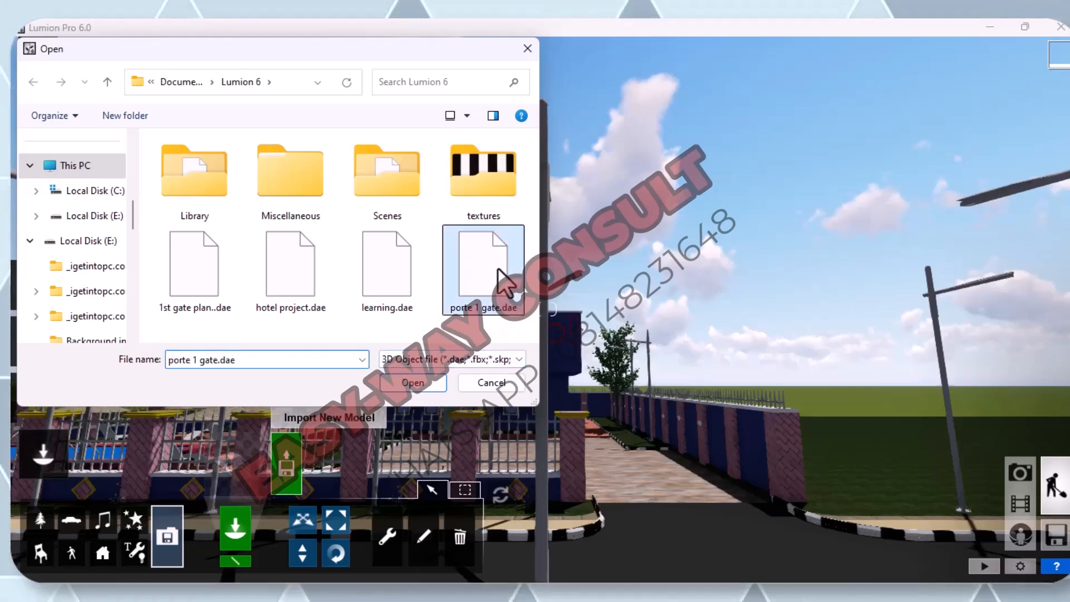
pyautogui.click(431, 384)
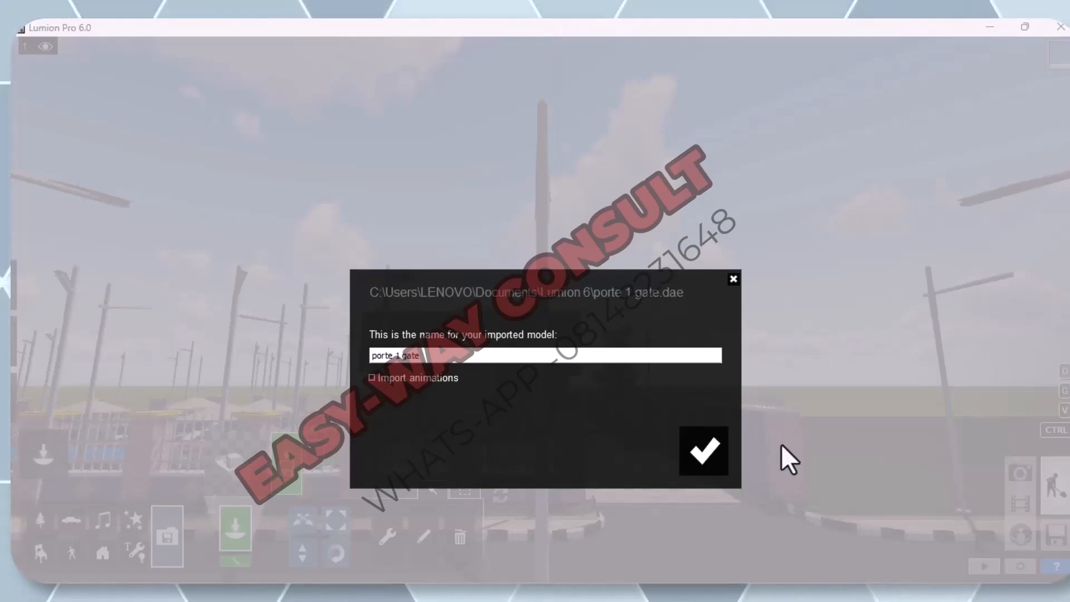
pyautogui.click(696, 459)
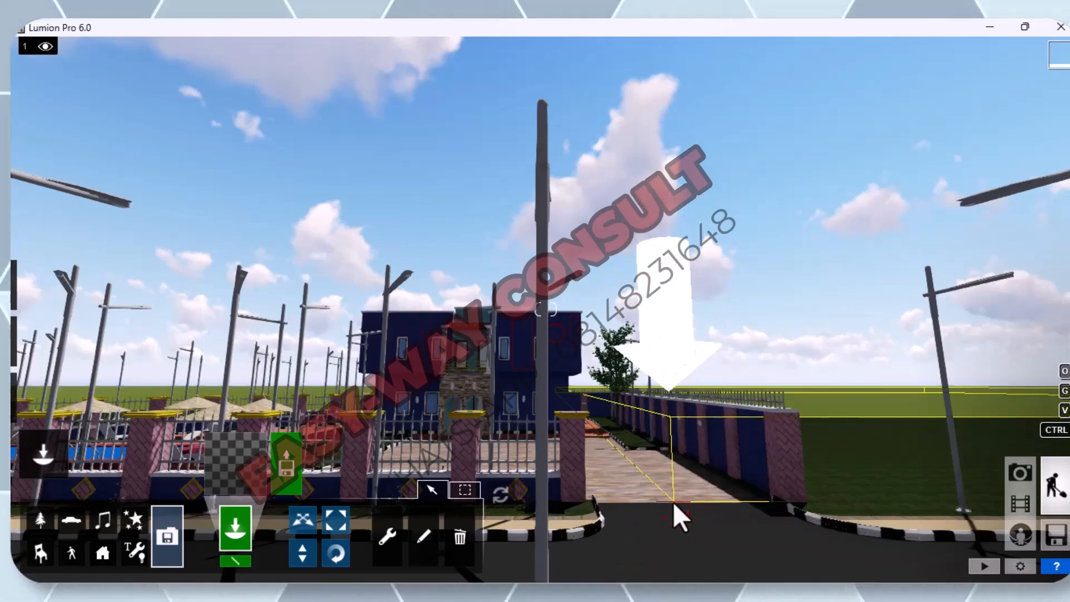
# Step: Place the porte 1 gate model at the driveway entrance beside the boundary wall and end the placement
pyautogui.click(673, 502)
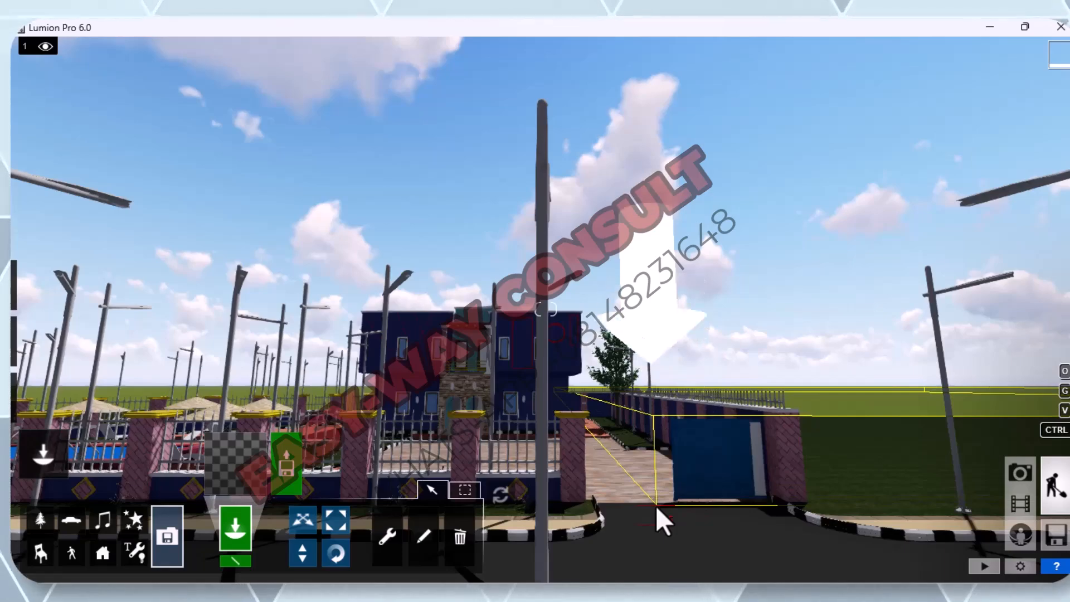
pyautogui.press('Escape')
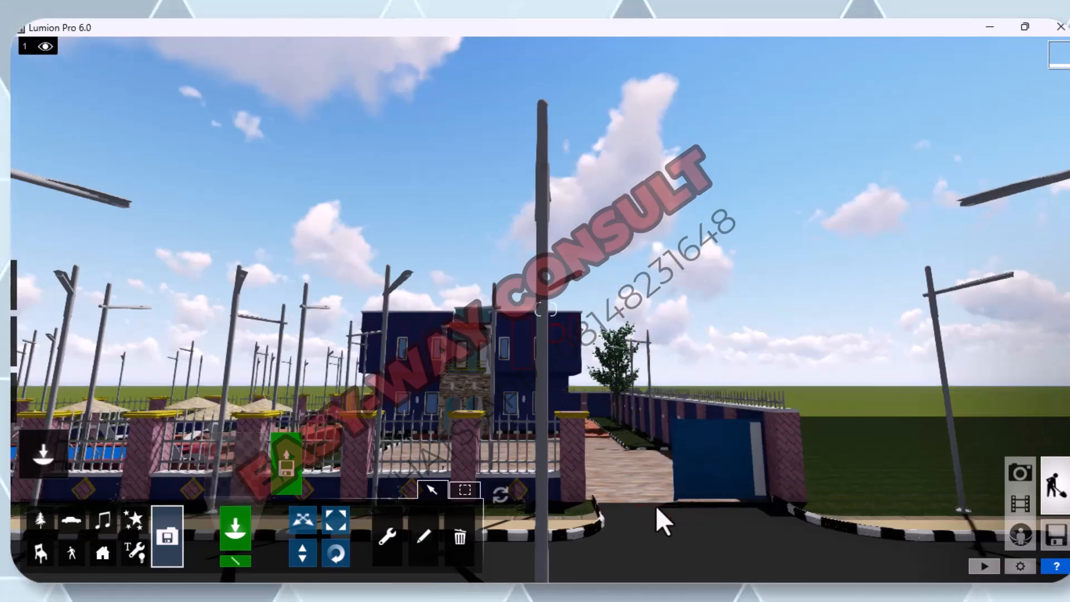
pyautogui.scroll(2, 684, 425)
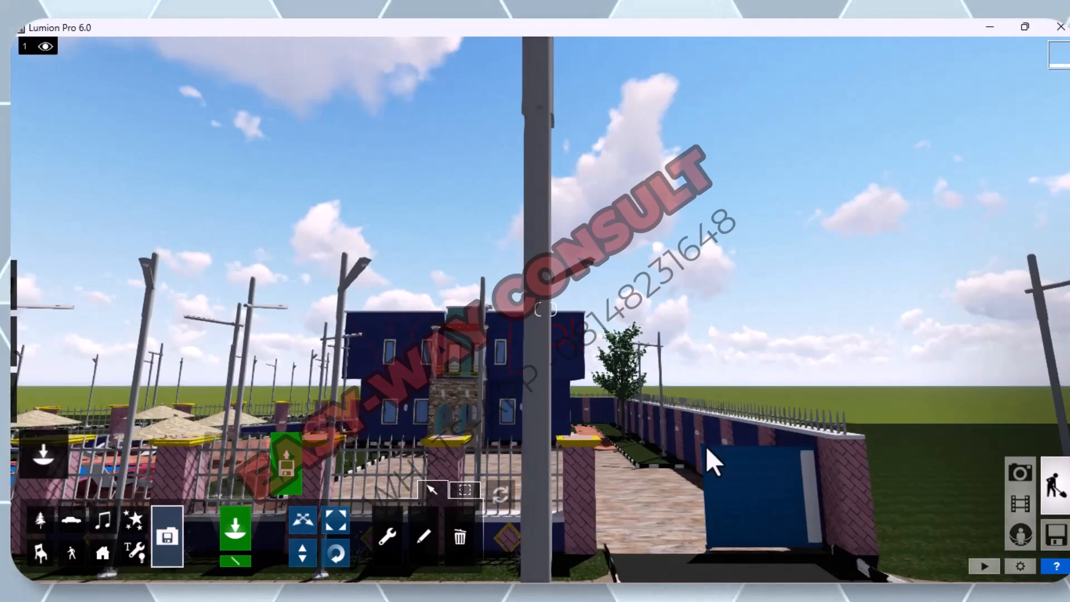
pyautogui.scroll(2, 742, 538)
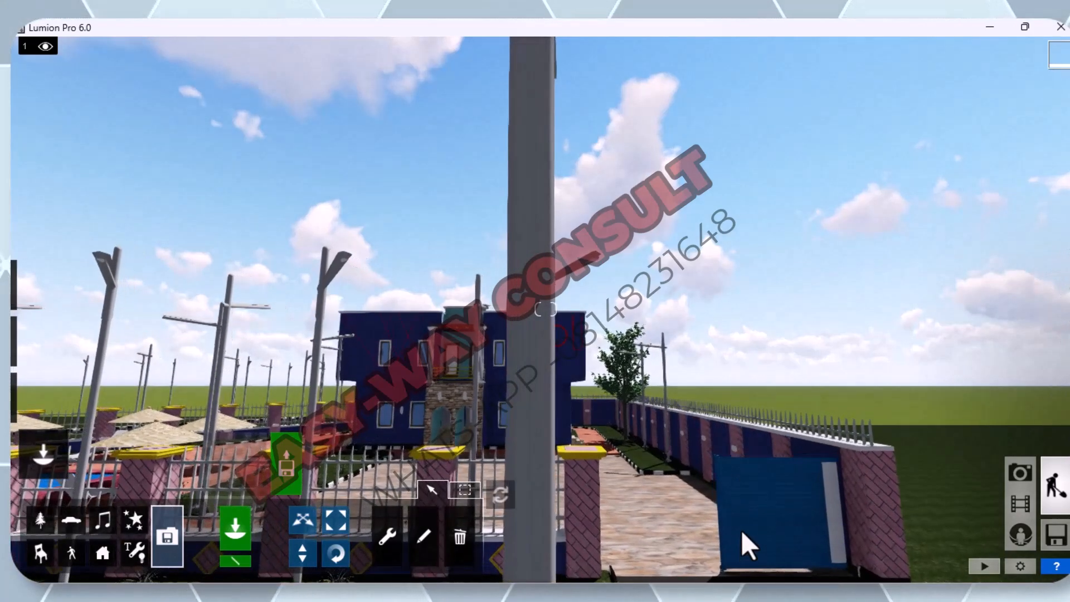
pyautogui.scroll(-2, 743, 524)
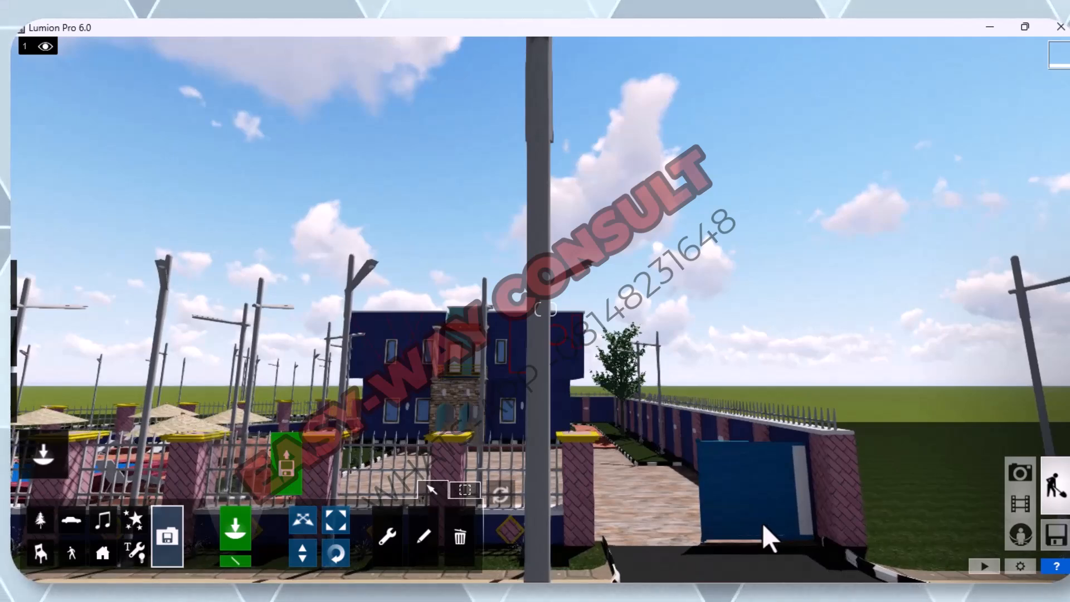
# Step: Switch to editing the properties of imported models and select the gate at the driveway entrance
pyautogui.click(434, 489)
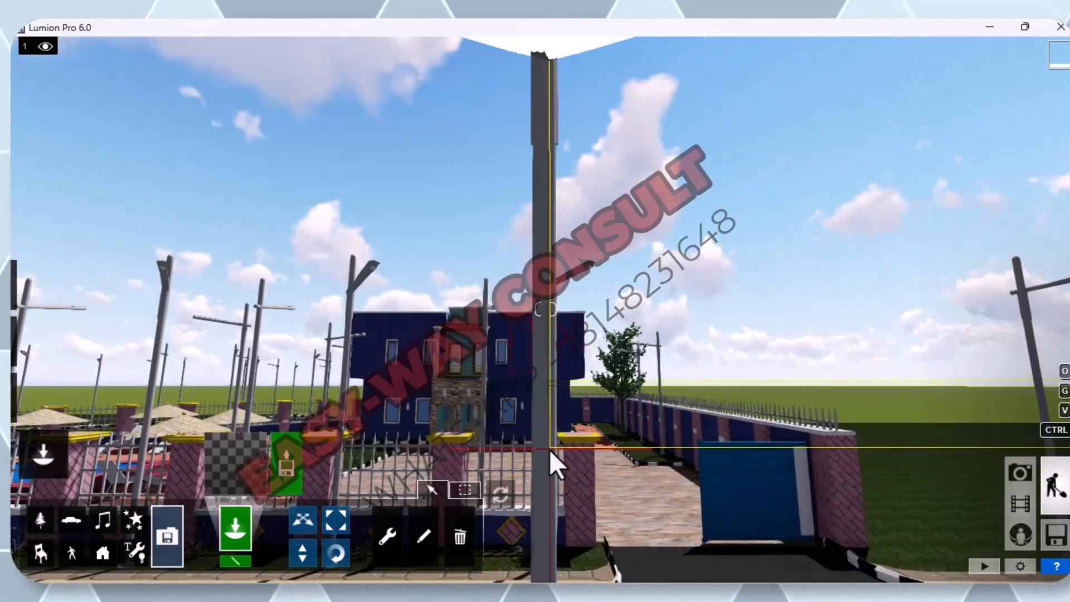
pyautogui.click(590, 434)
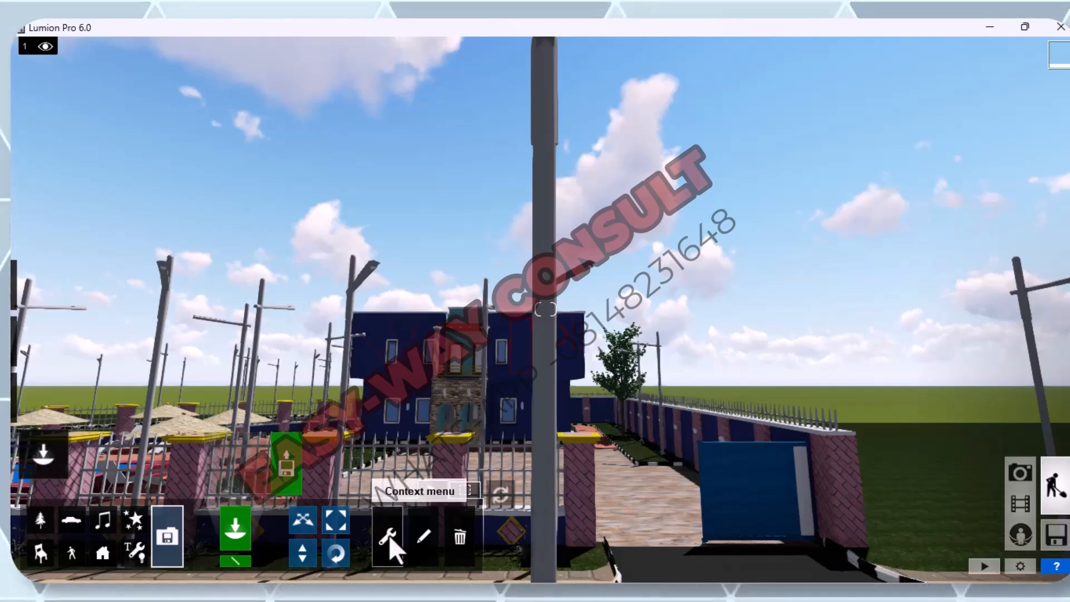
pyautogui.click(423, 538)
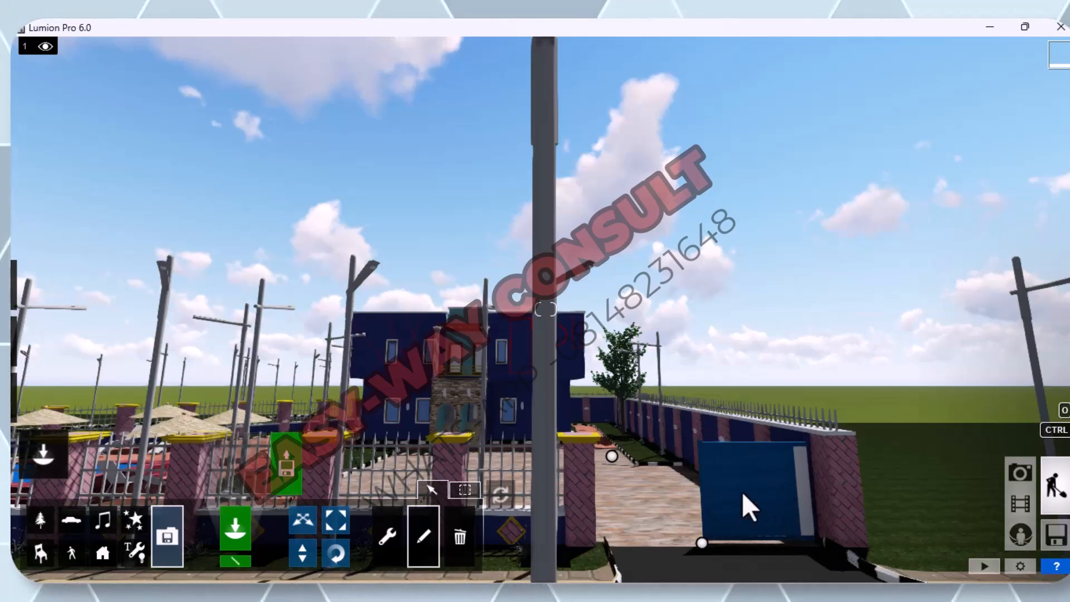
pyautogui.press('w')
pyautogui.press('s')
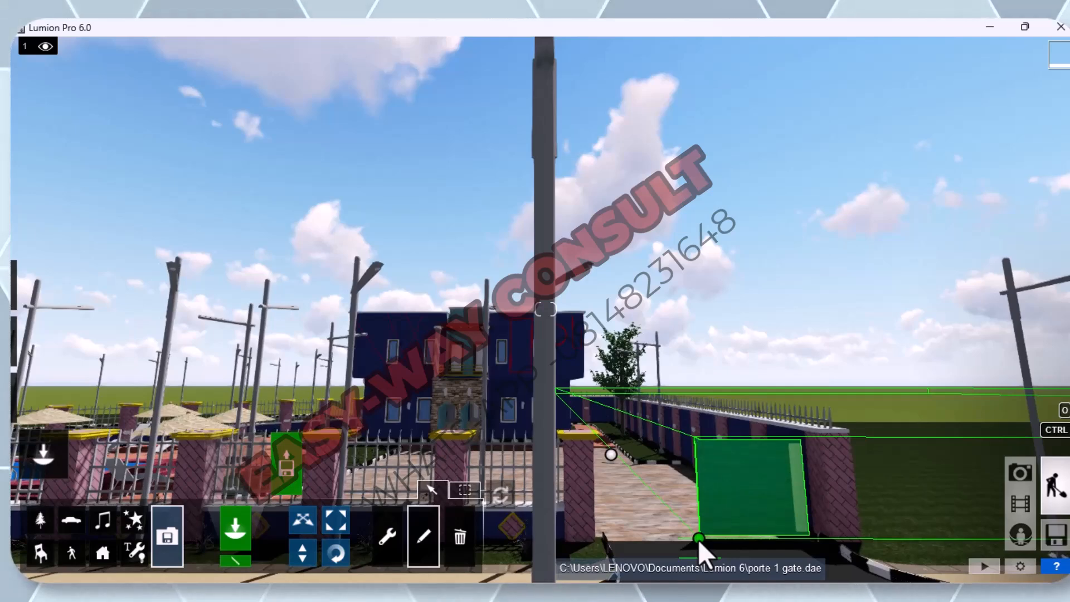
pyautogui.click(699, 540)
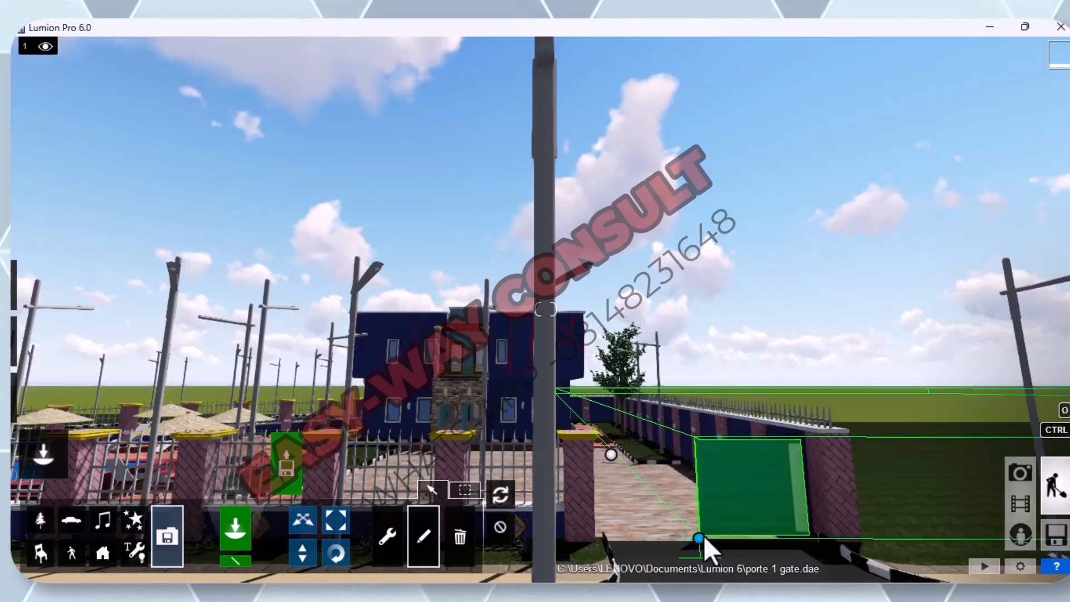
# Step: Select the main site model instead of the gate and return the selection to the gate
pyautogui.press('a')
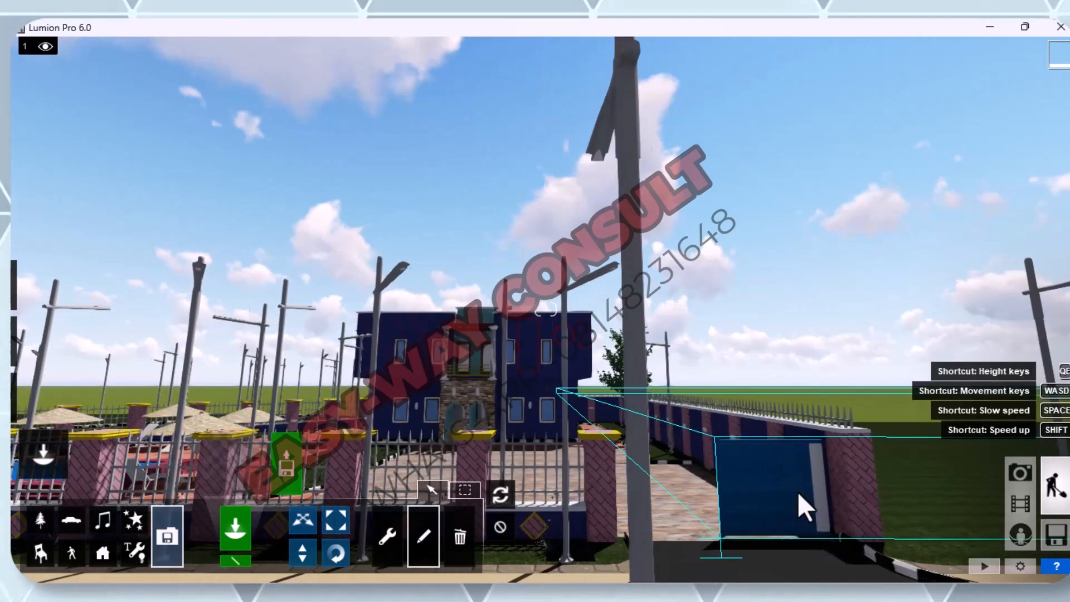
pyautogui.press('d')
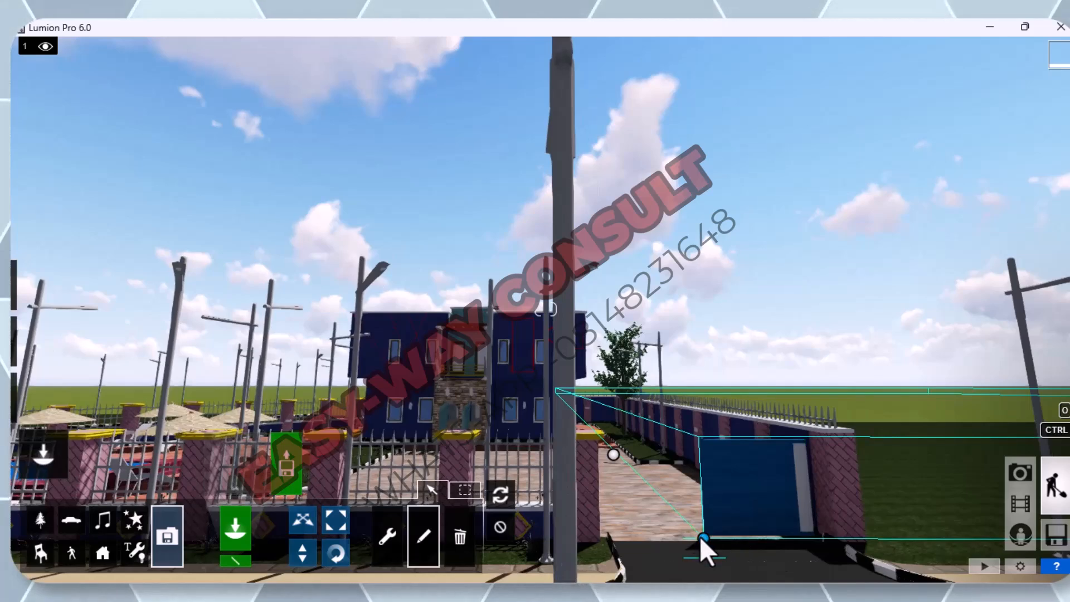
pyautogui.press('a')
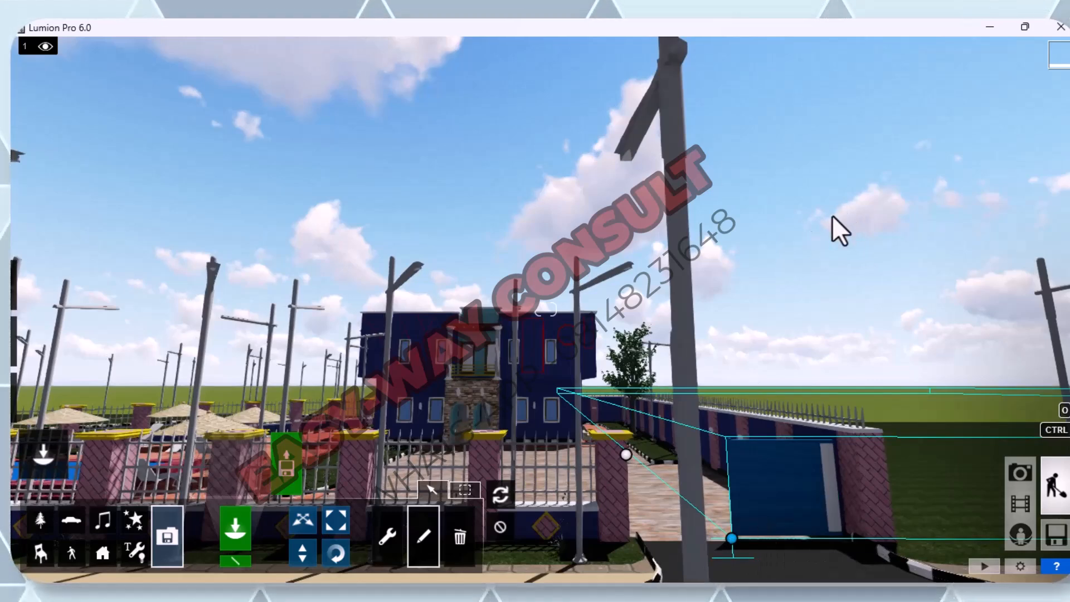
pyautogui.click(627, 456)
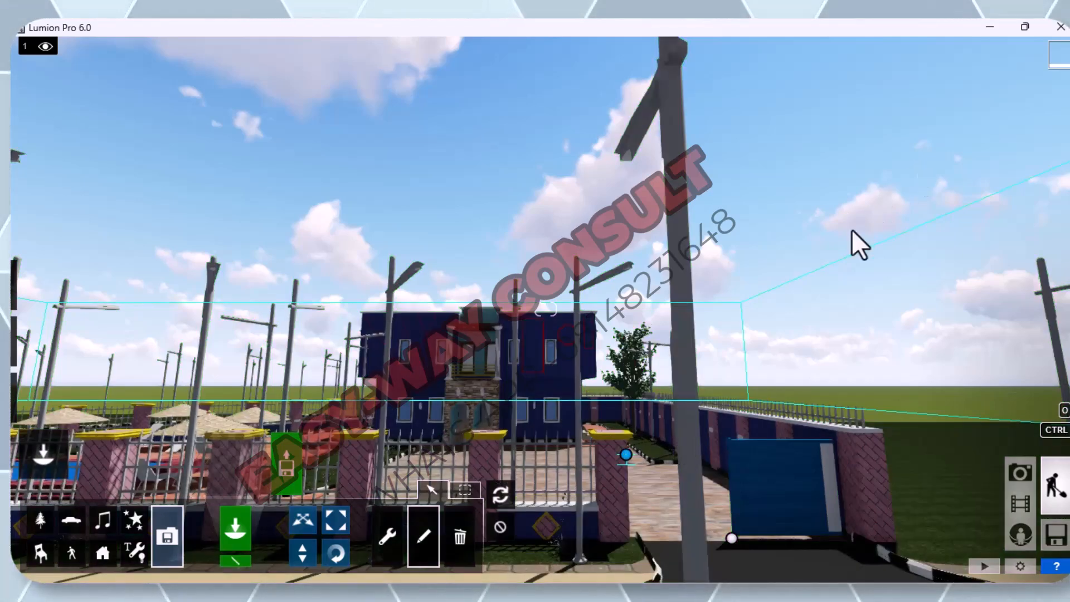
pyautogui.click(730, 539)
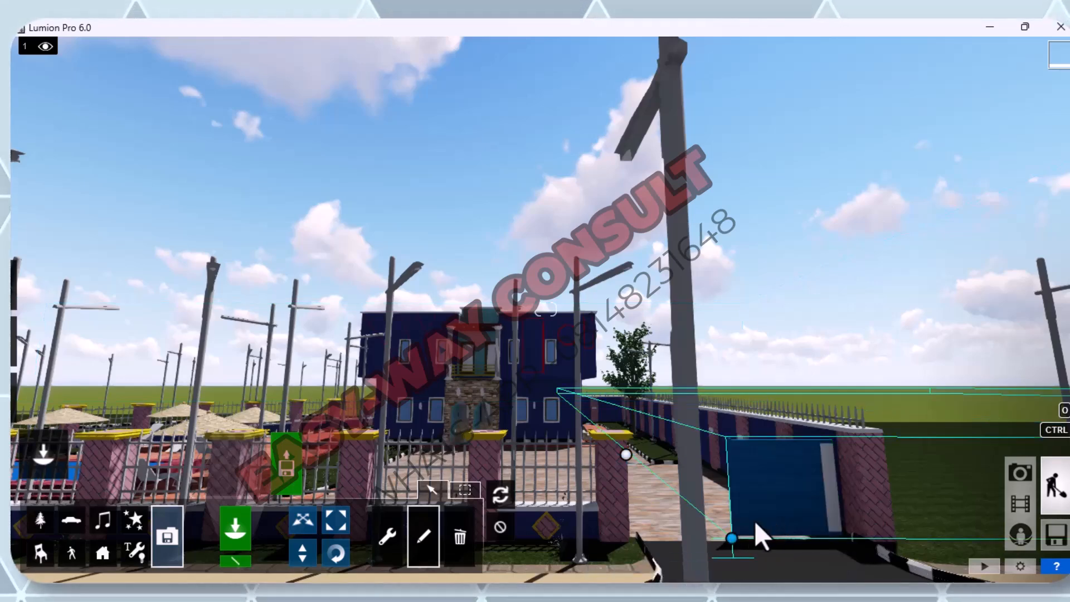
pyautogui.press('a')
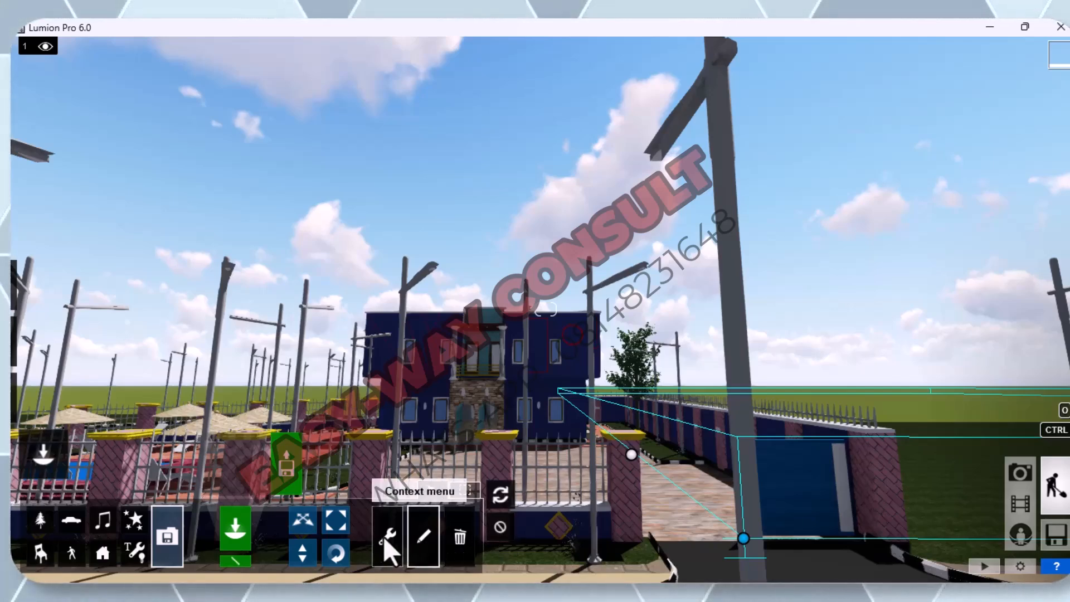
# Step: Move the gate horizontally across the driveway entrance until its edge meets the front fence's end pillar
pyautogui.click(305, 526)
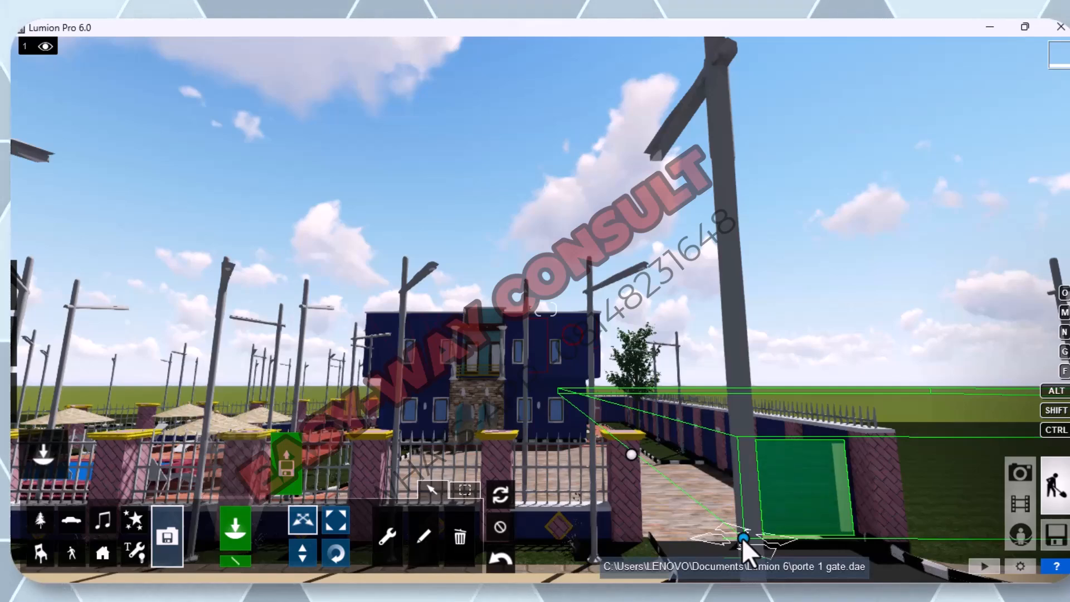
pyautogui.press('a')
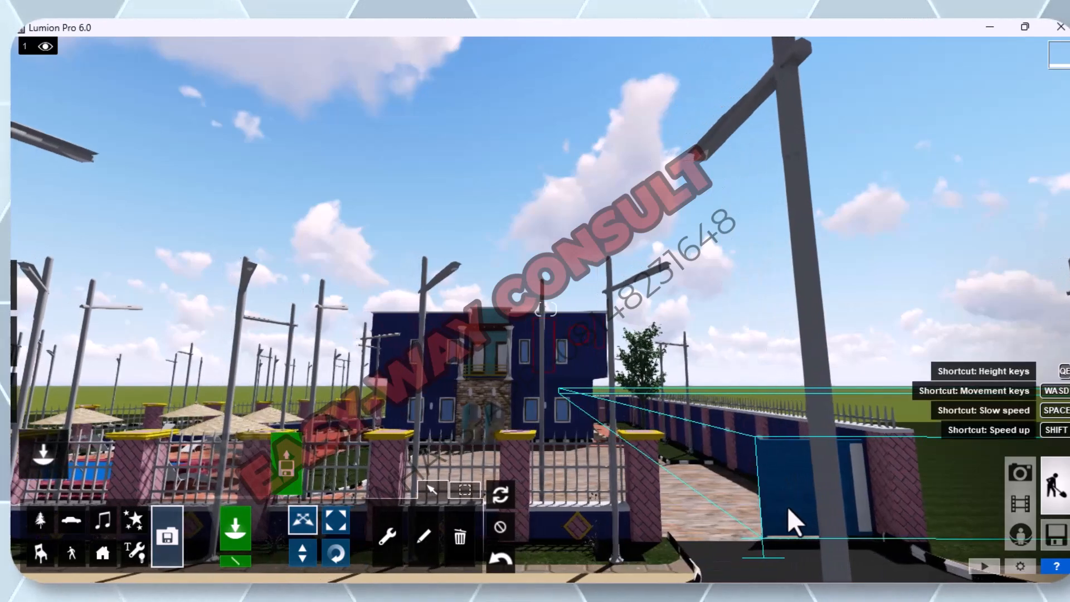
pyautogui.moveTo(750, 537); pyautogui.dragTo(659, 534)
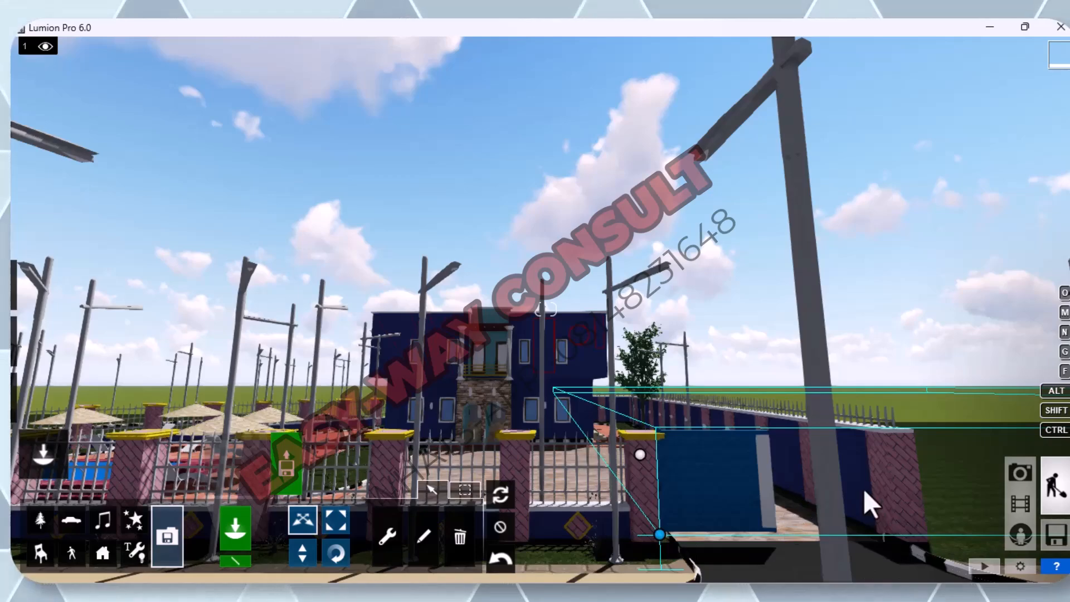
# Step: Examine the gate's position between the fence pillar and the boundary wall from several viewpoints on the road
pyautogui.press('s')
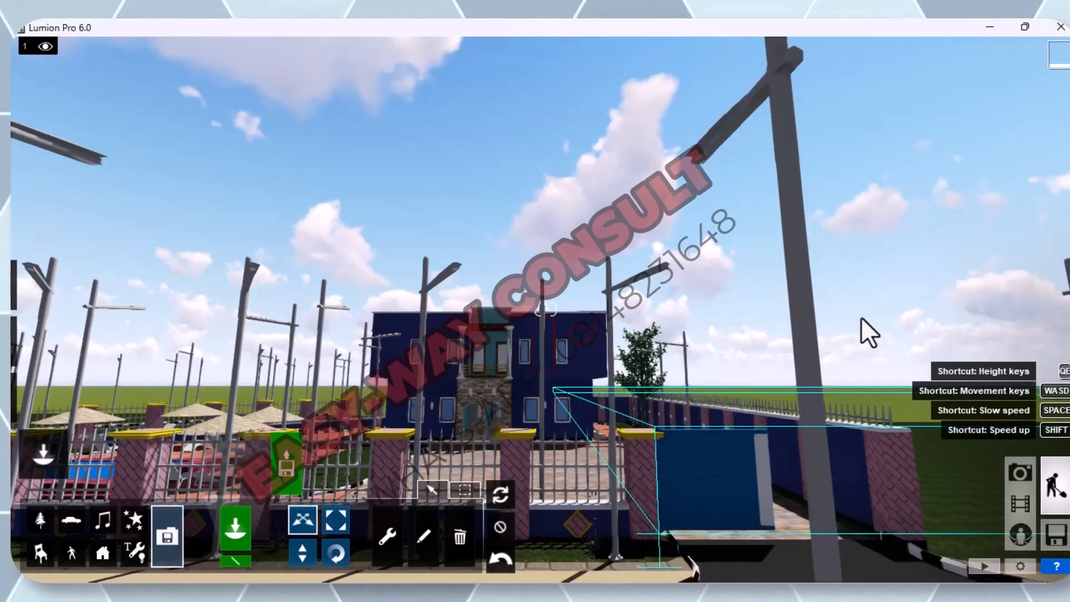
pyautogui.press('s')
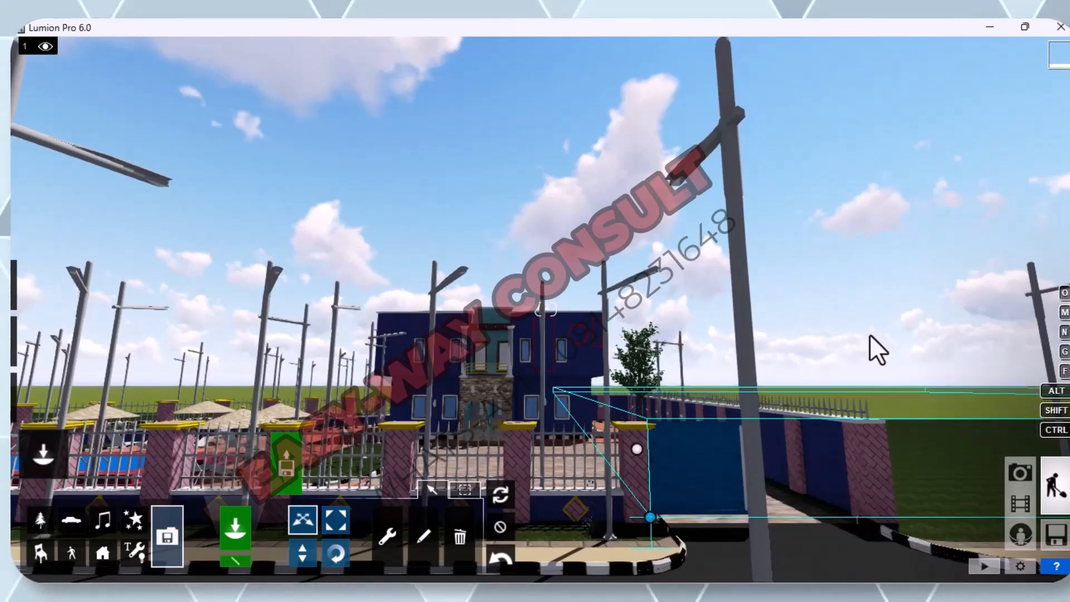
pyautogui.press('s')
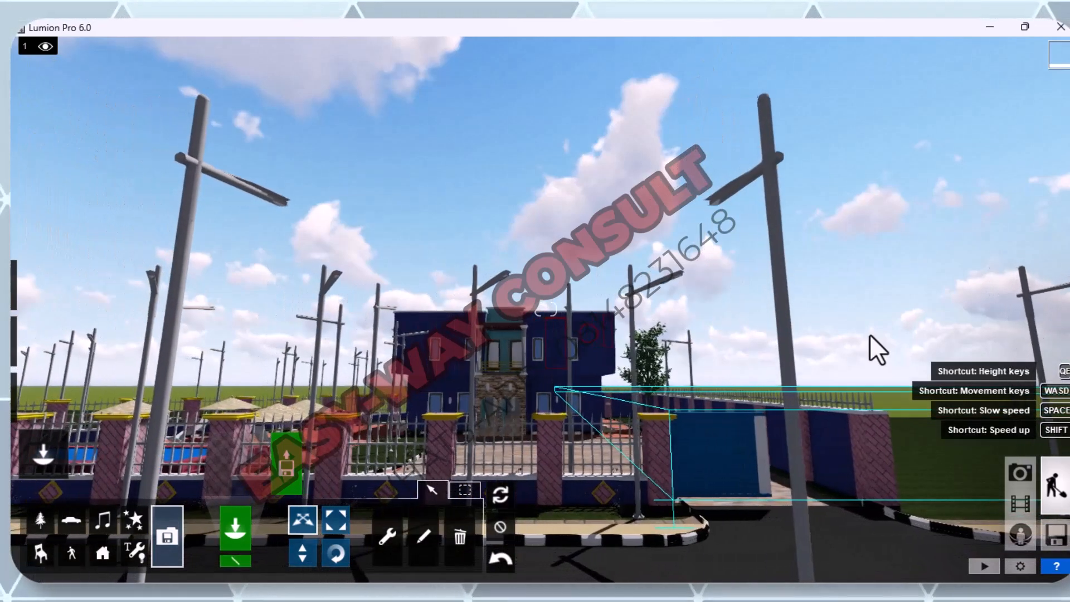
pyautogui.press('d')
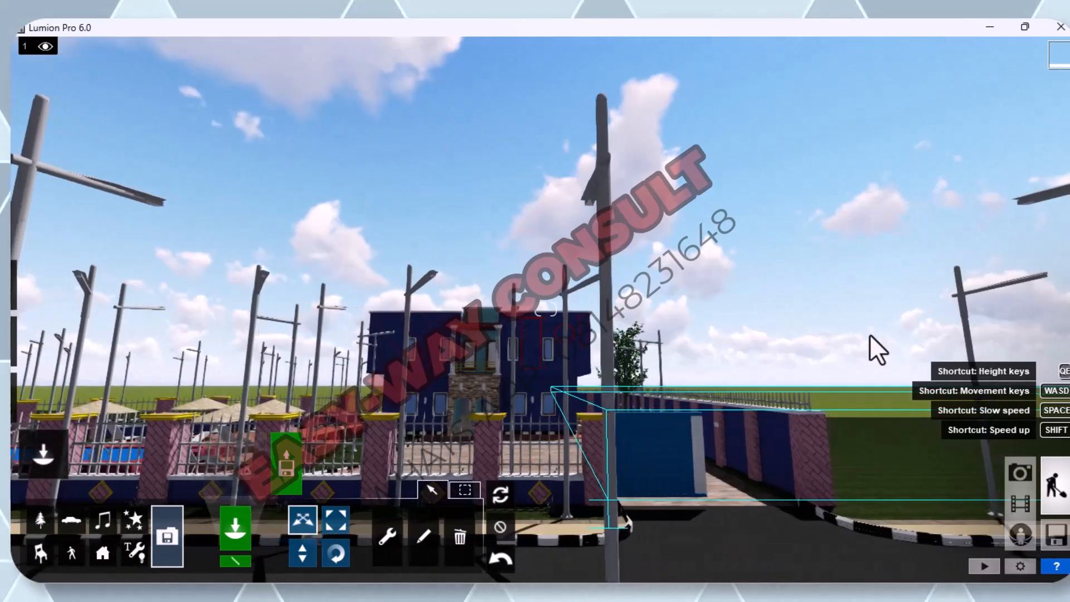
pyautogui.press('w')
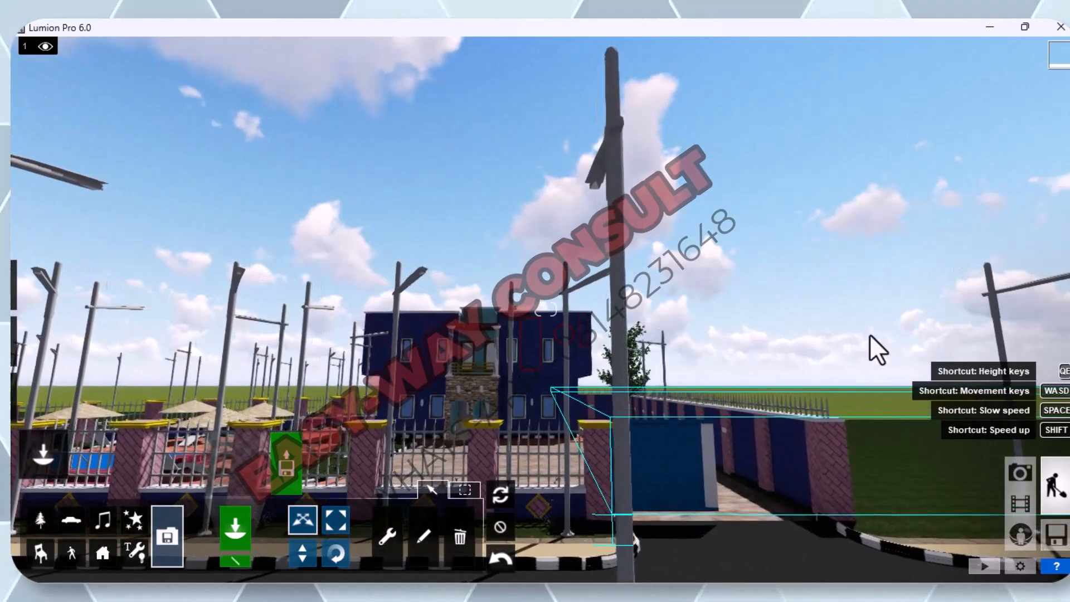
pyautogui.press('s')
pyautogui.press('a')
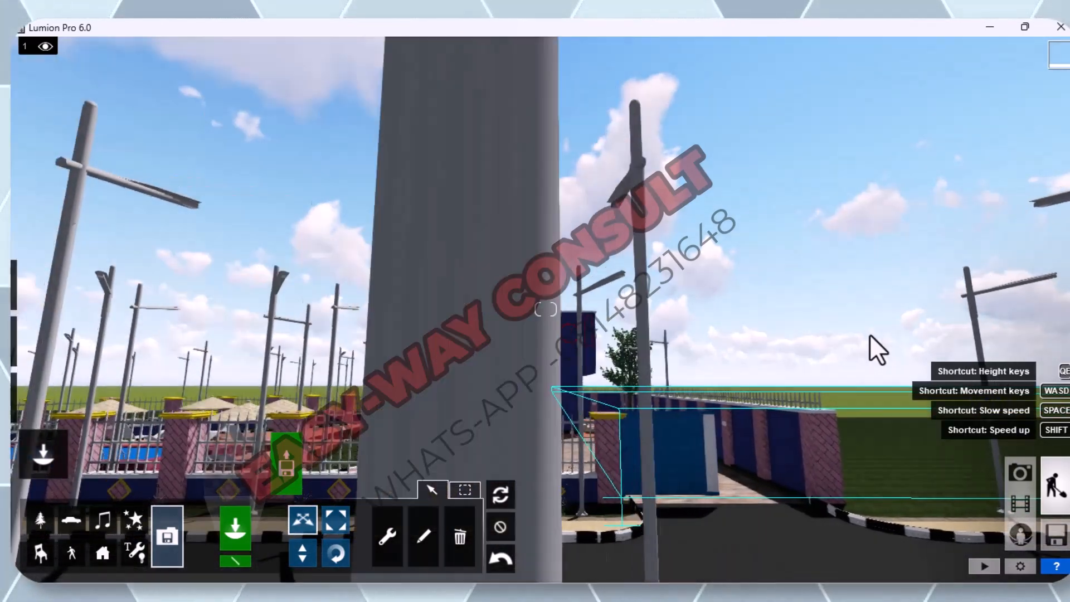
pyautogui.press('d')
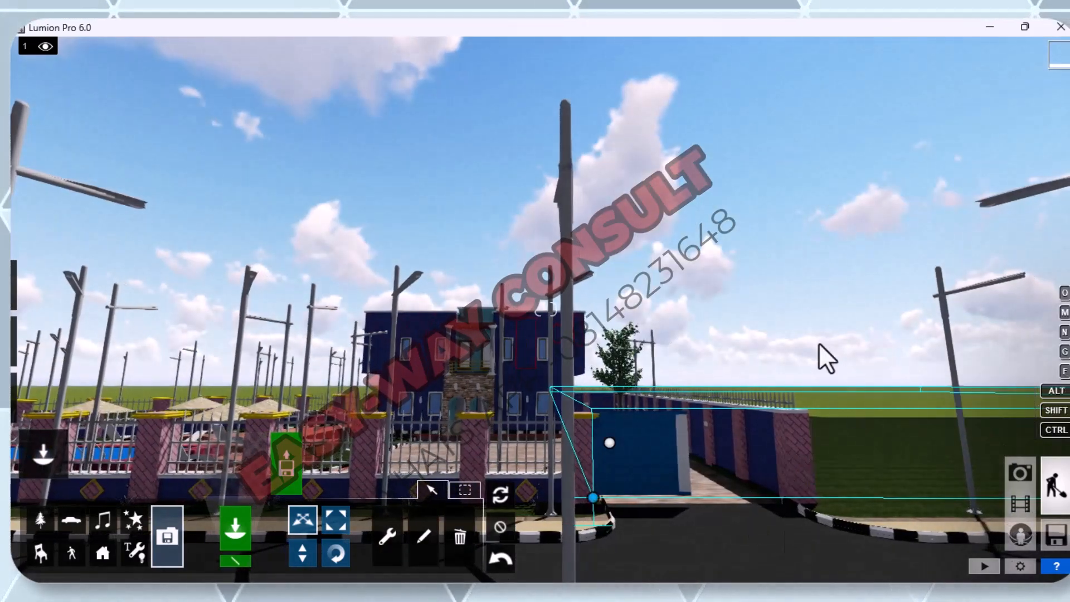
pyautogui.press('w')
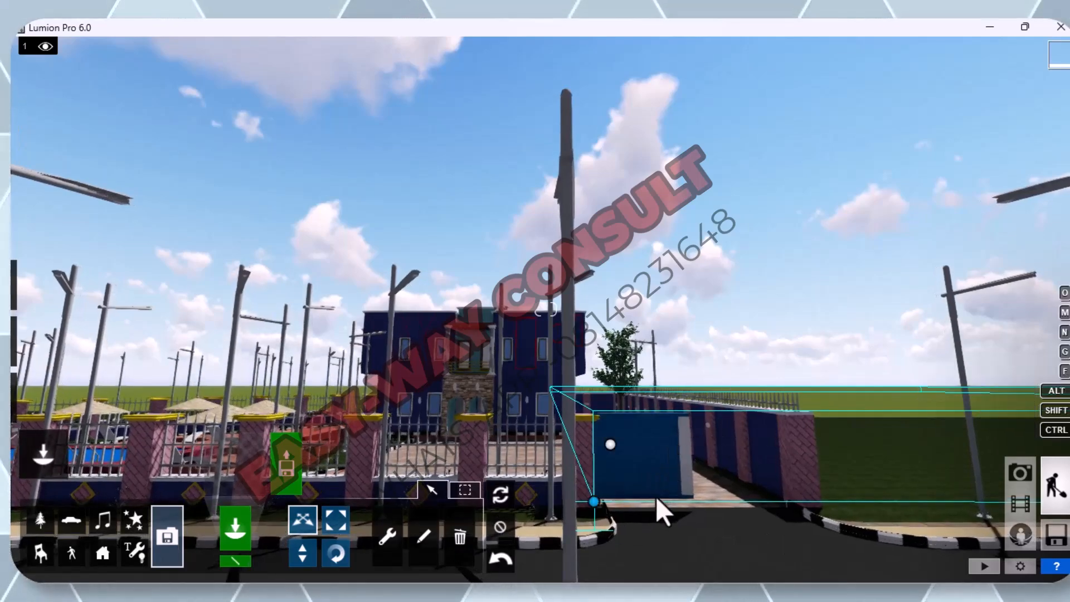
pyautogui.press('w')
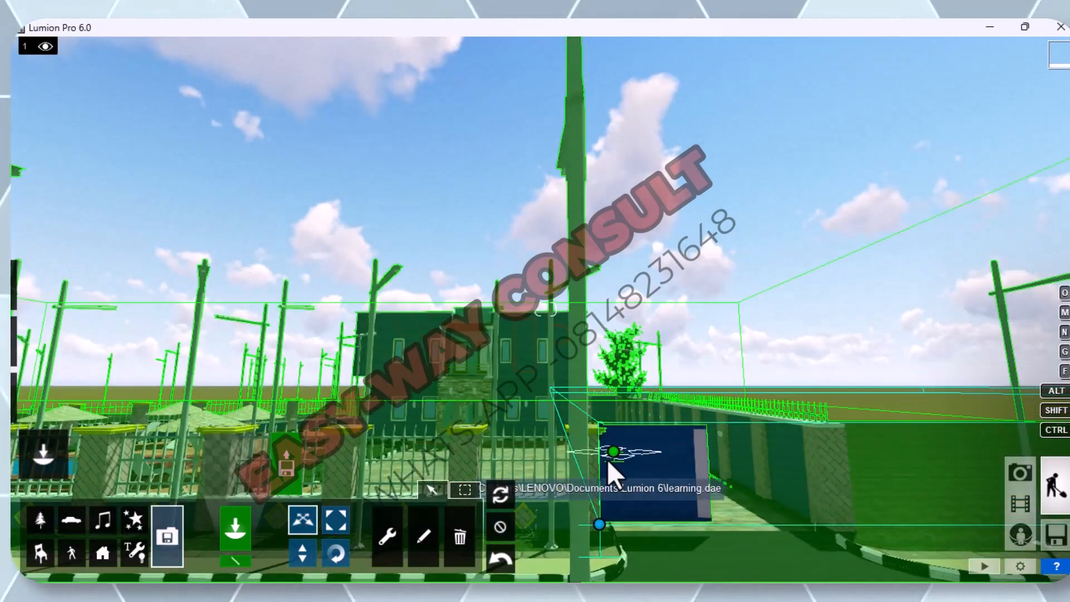
pyautogui.press('w')
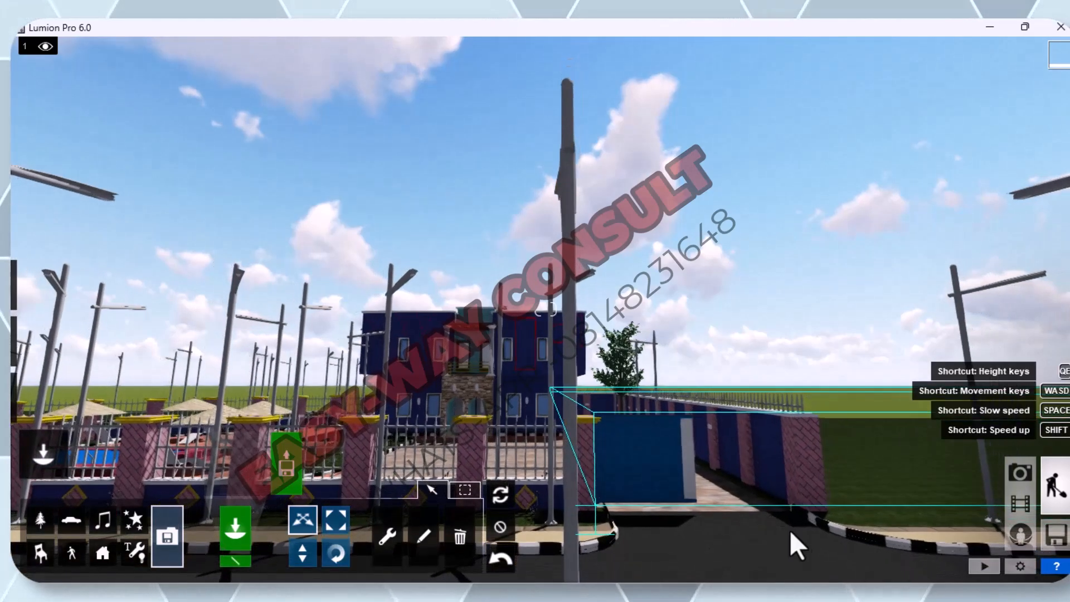
pyautogui.click(290, 470)
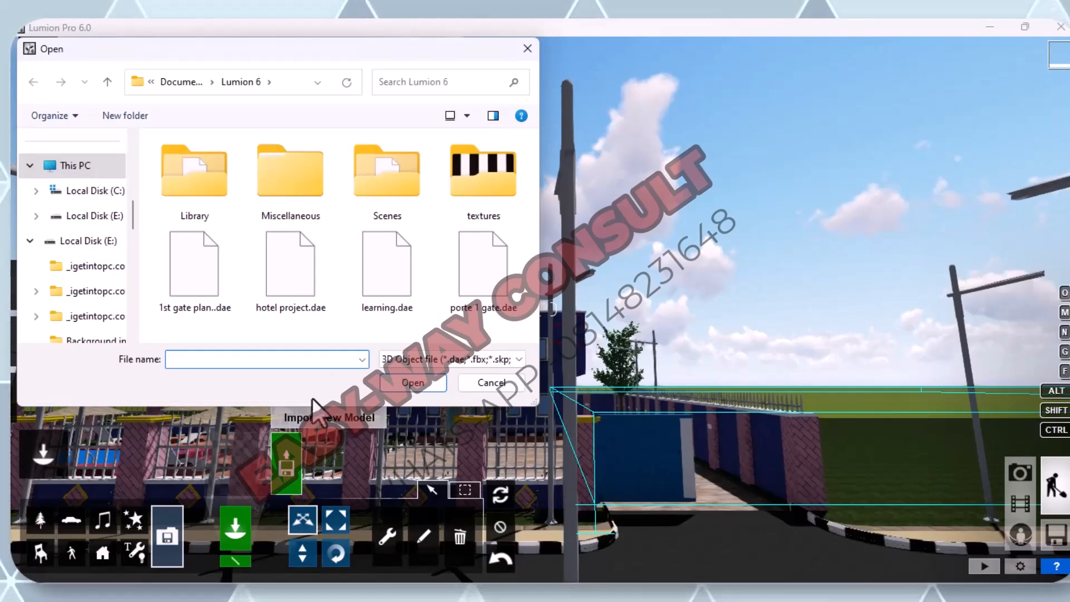
pyautogui.click(497, 292)
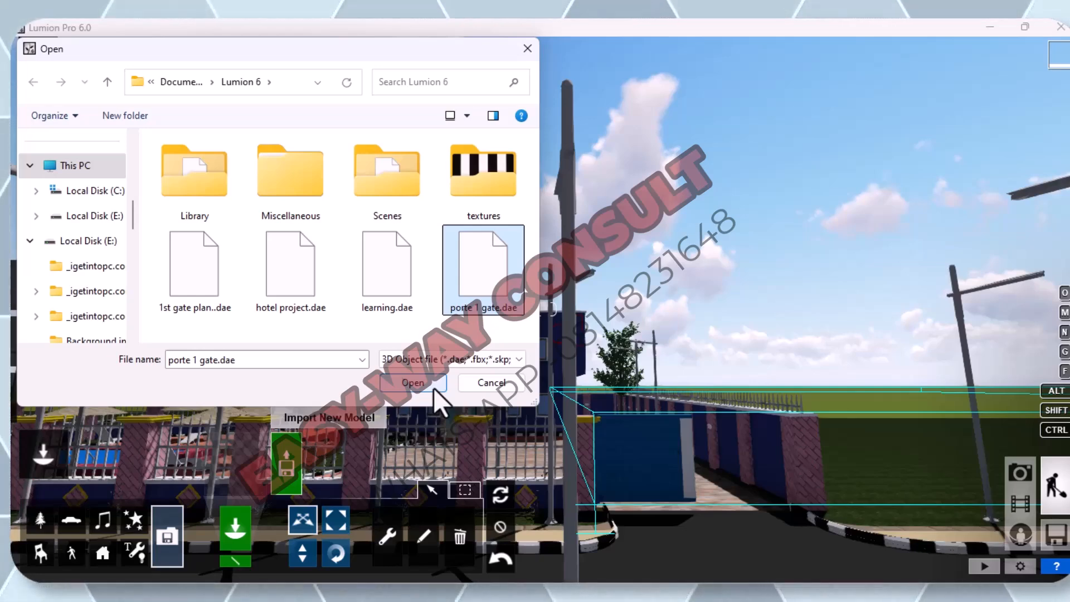
pyautogui.click(433, 388)
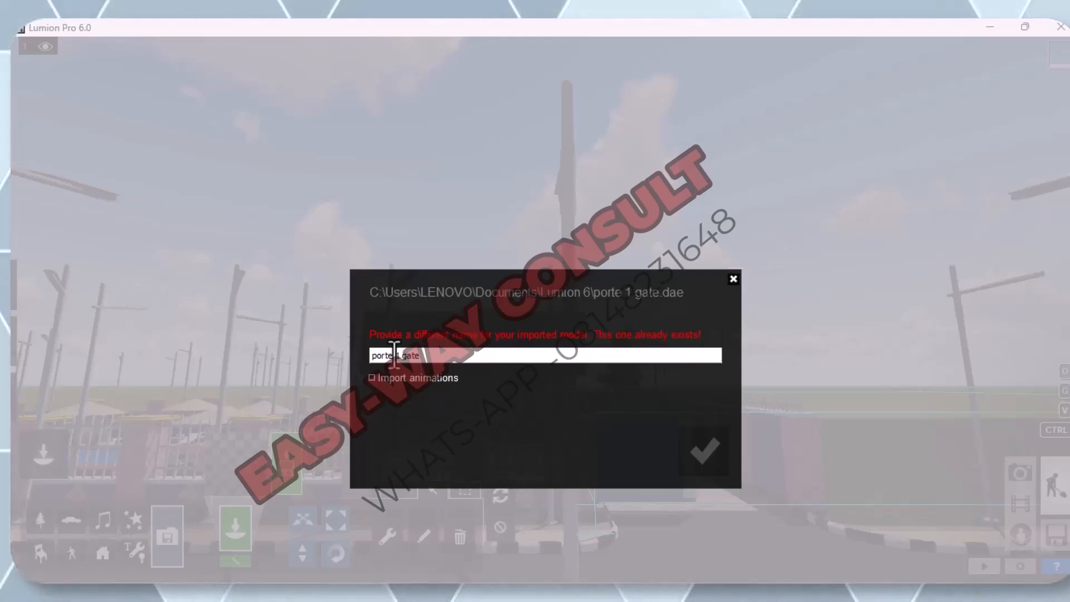
pyautogui.click(735, 281)
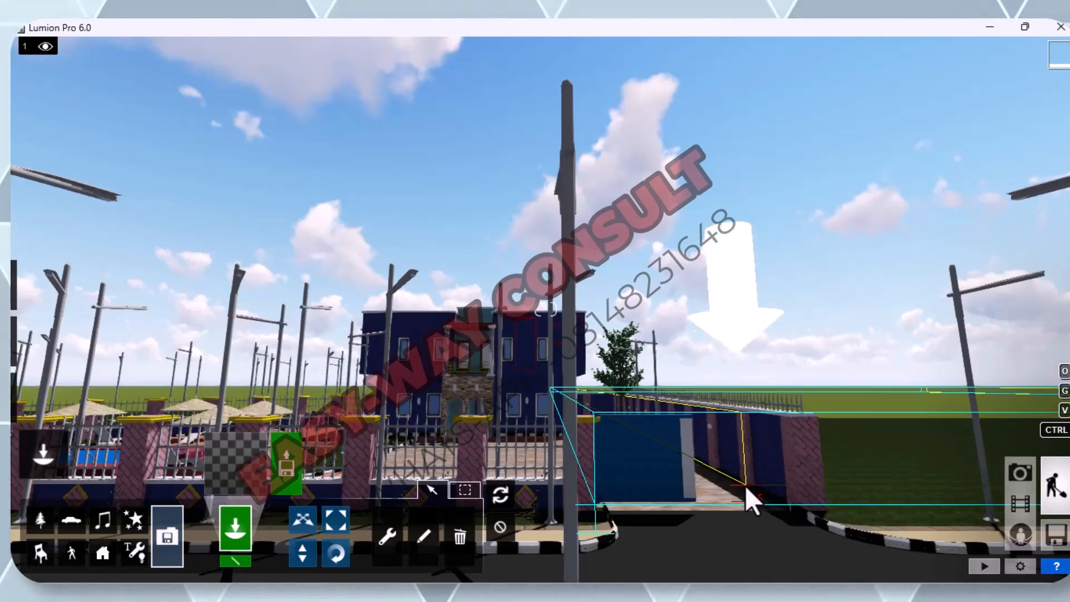
# Step: Place additional copies of the gate model on the driveway near the boundary wall's end
pyautogui.click(745, 486)
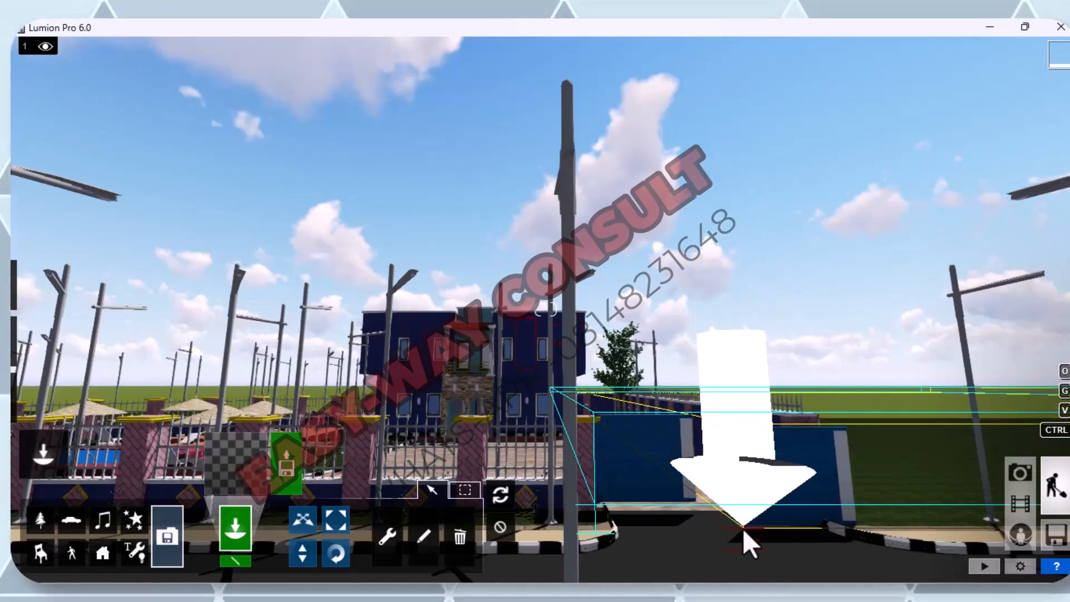
pyautogui.click(743, 528)
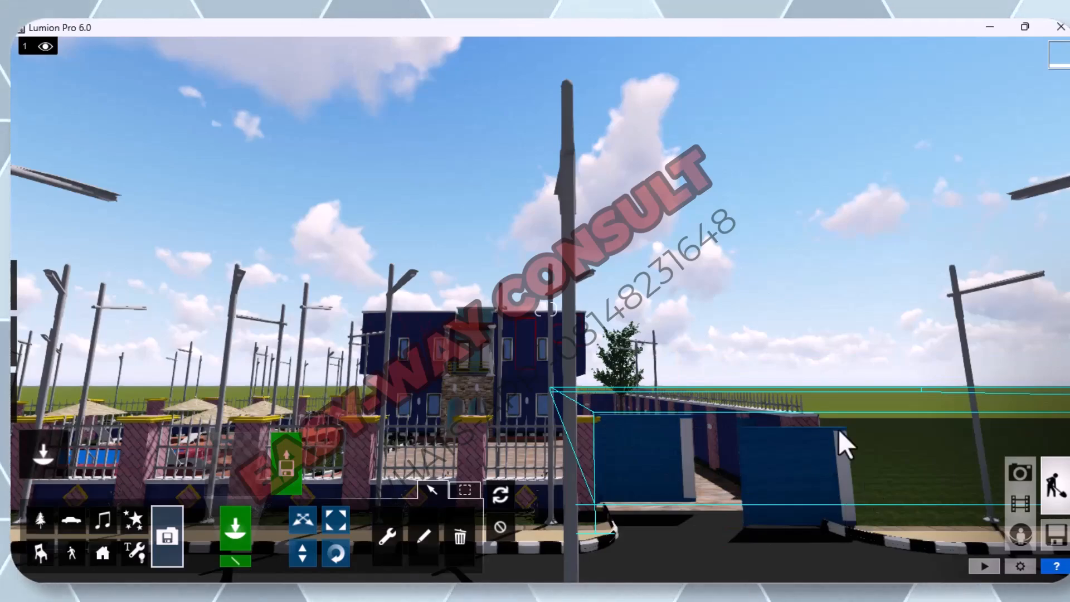
# Step: Examine the original gate and its placed copies from across the road and from above the compound
pyautogui.press('s')
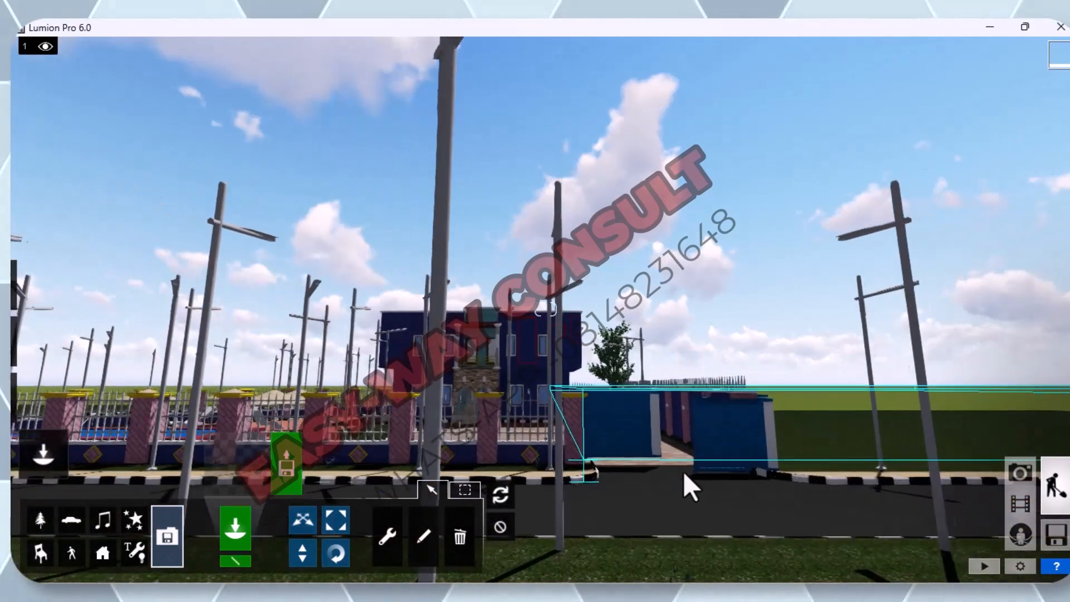
pyautogui.press('s')
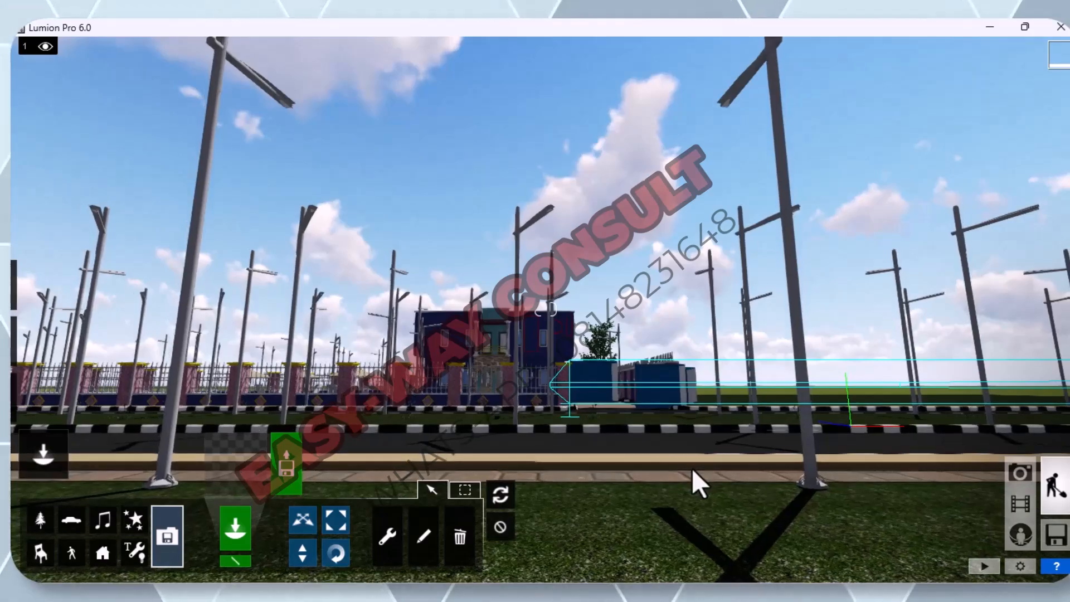
pyautogui.press('w')
pyautogui.press('w')
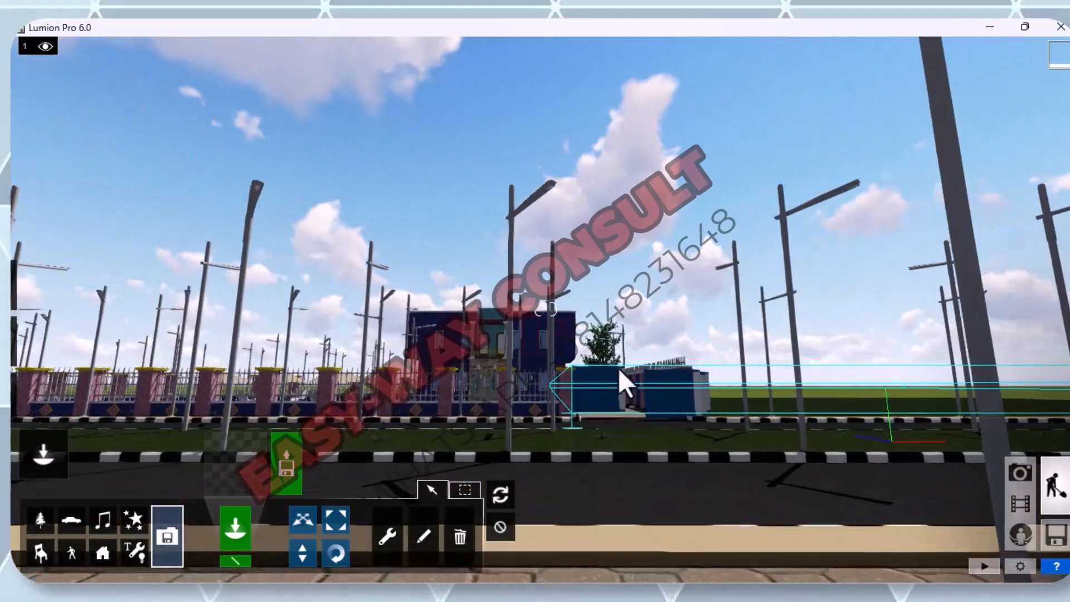
pyautogui.press('w')
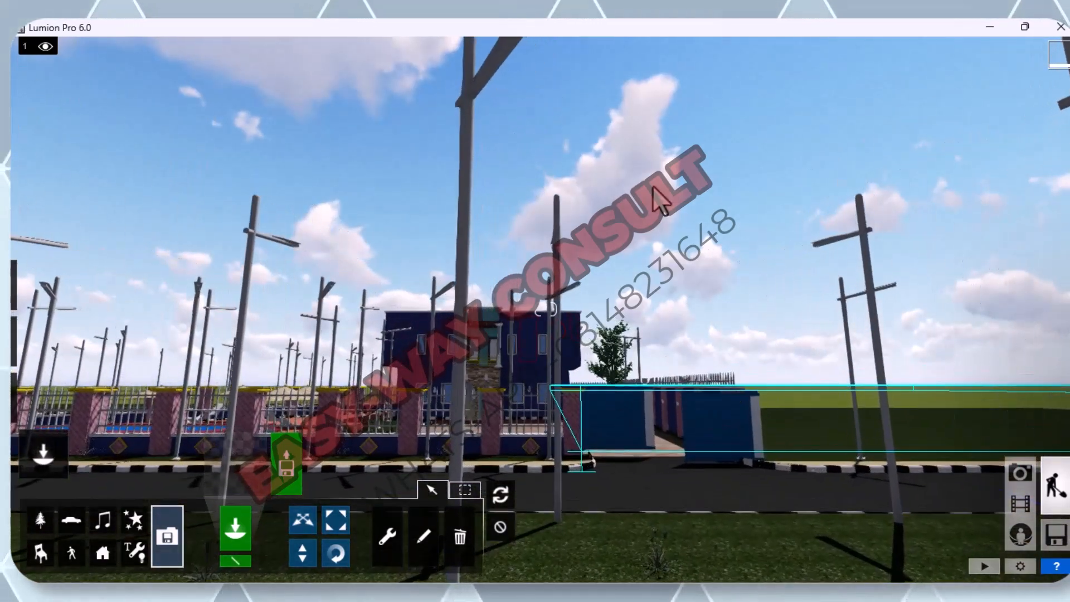
pyautogui.press('w')
pyautogui.moveTo(705, 255); pyautogui.dragTo(740, 44, button='right')
pyautogui.moveTo(642, 198); pyautogui.dragTo(635, 193, button='right')
pyautogui.moveTo(676, 131); pyautogui.dragTo(697, 148, button='right')
pyautogui.scroll(2, 676, 129)
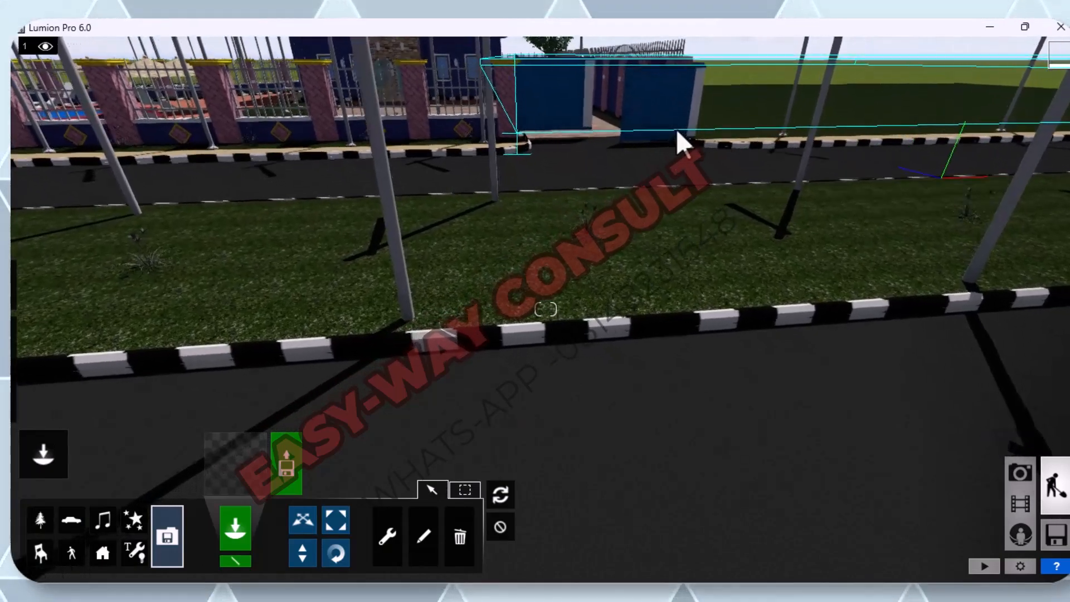
pyautogui.scroll(-1, 678, 130)
pyautogui.press('s')
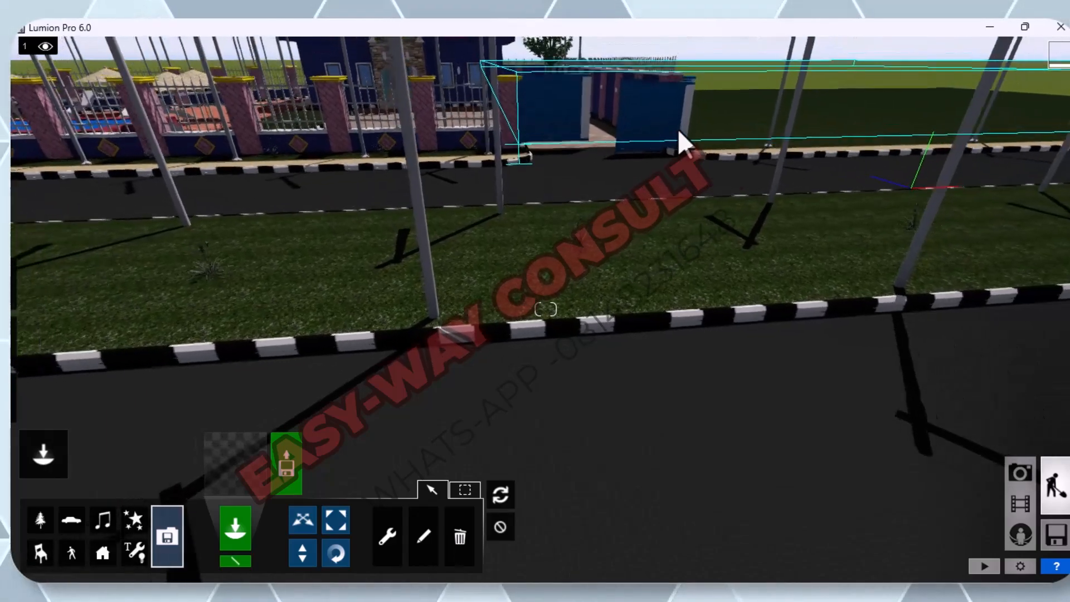
pyautogui.press('a')
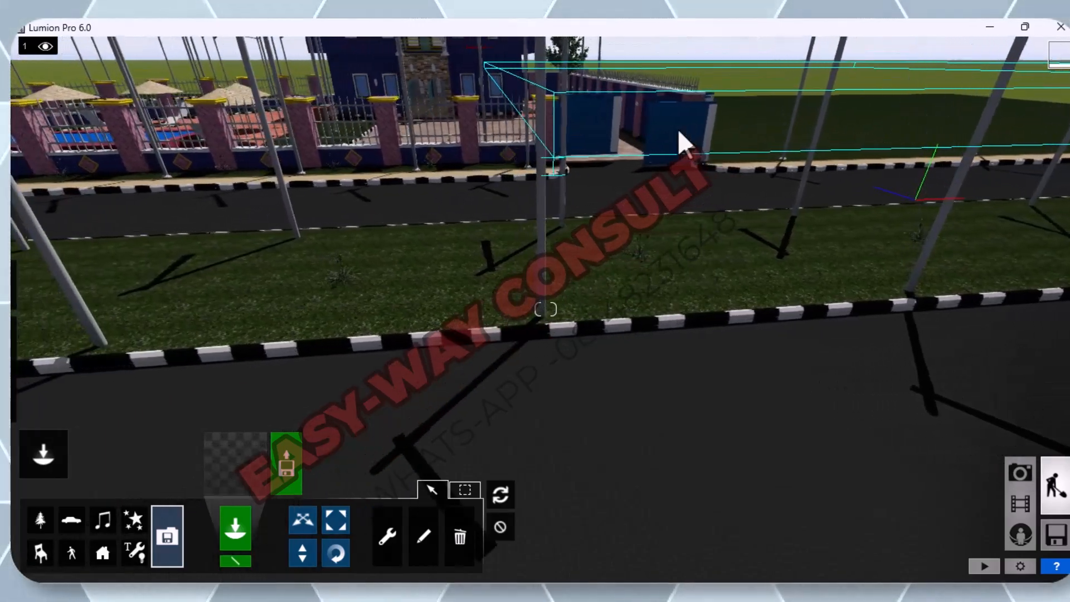
pyautogui.press('d')
pyautogui.press('e')
pyautogui.press('q')
pyautogui.press('q')
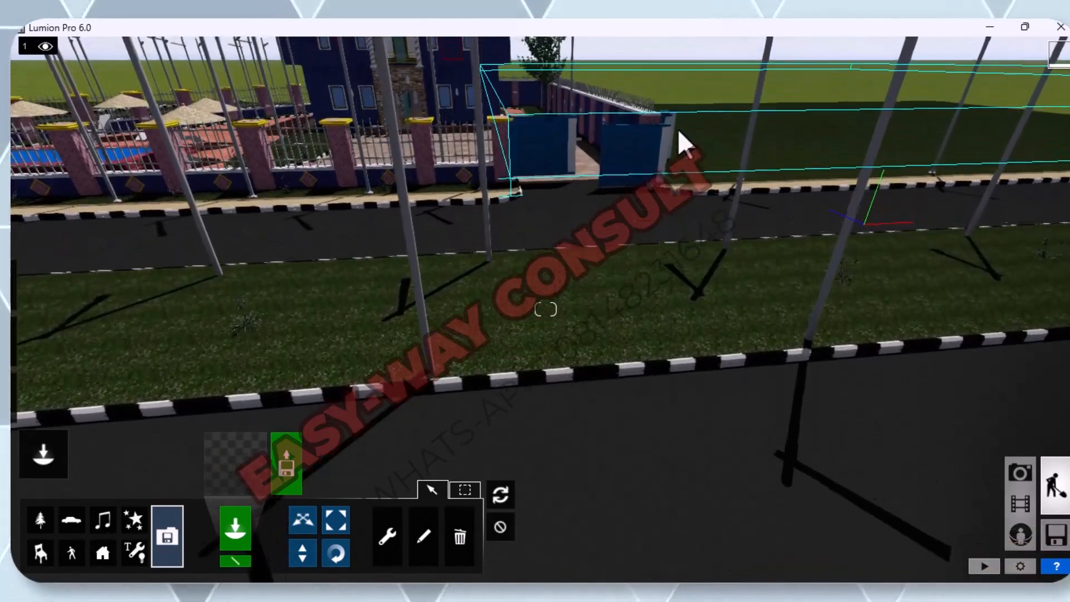
pyautogui.press('q')
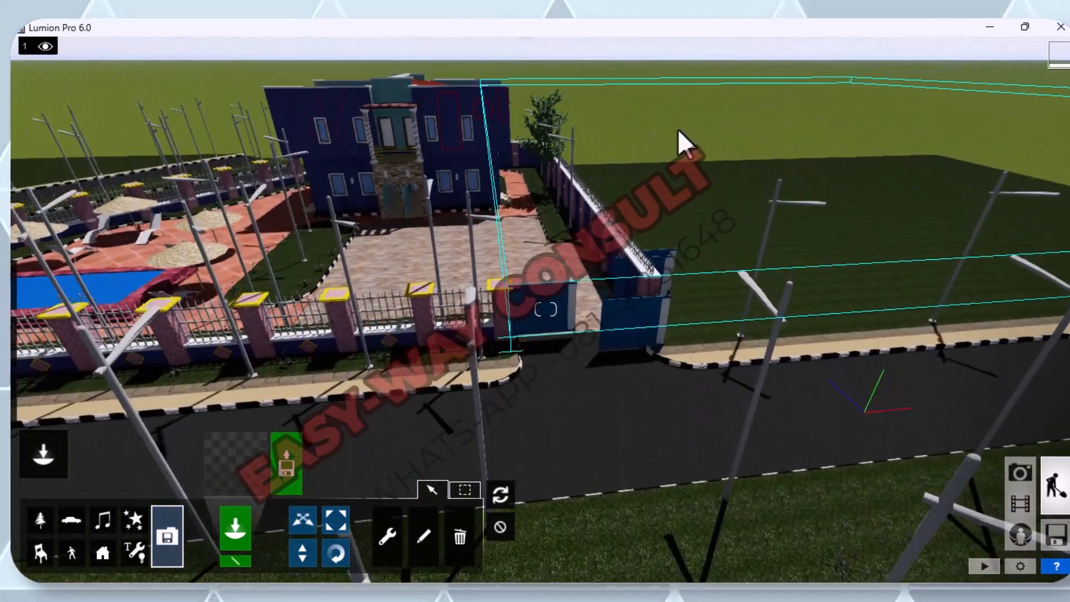
pyautogui.press('q')
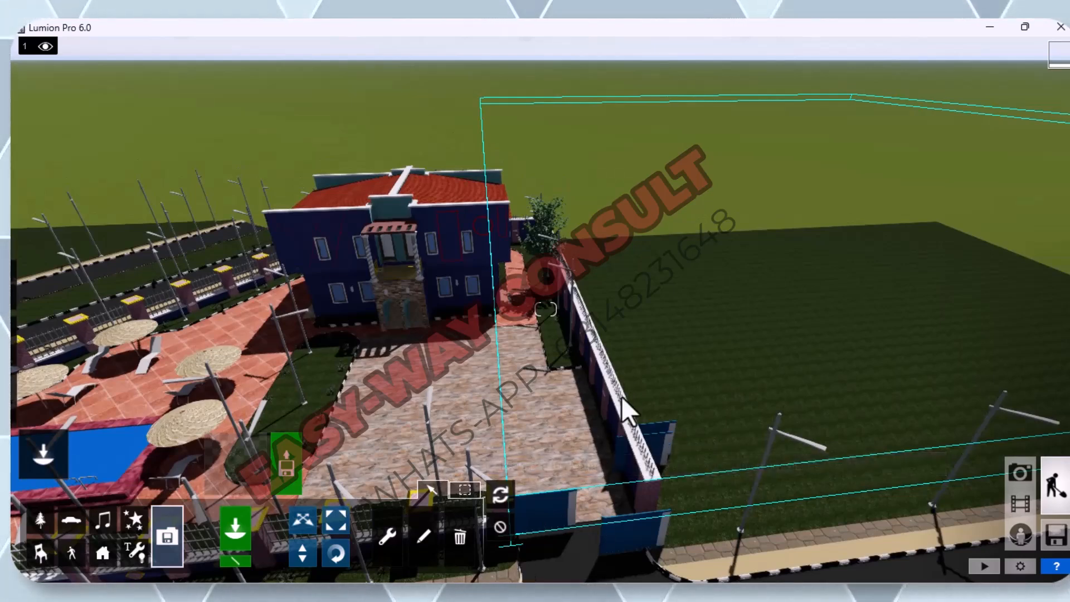
# Step: Delete a surplus gate copy beside the boundary wall
pyautogui.click(459, 541)
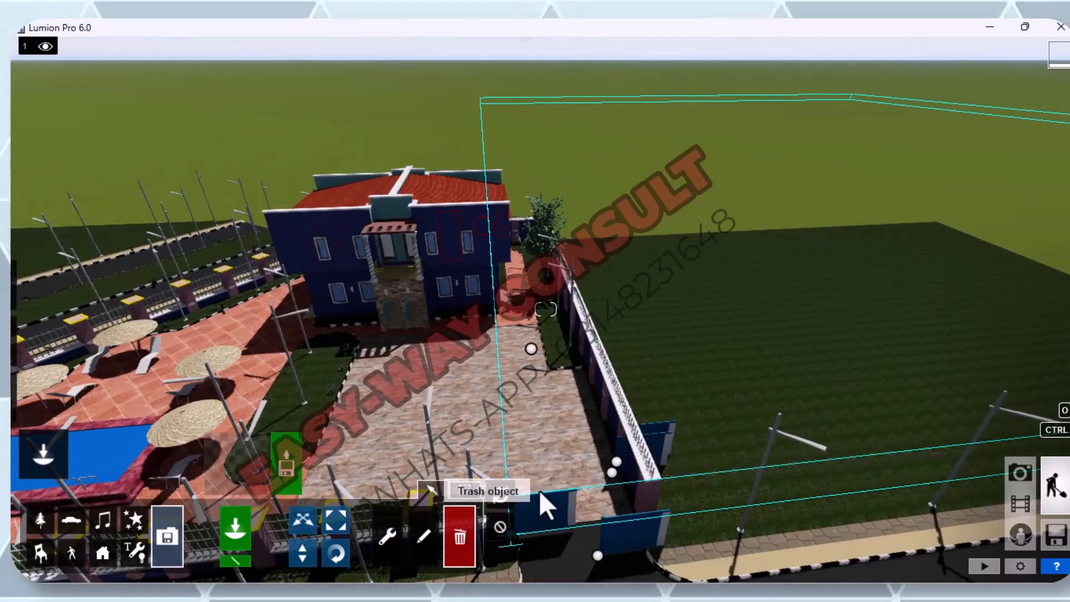
pyautogui.click(614, 462)
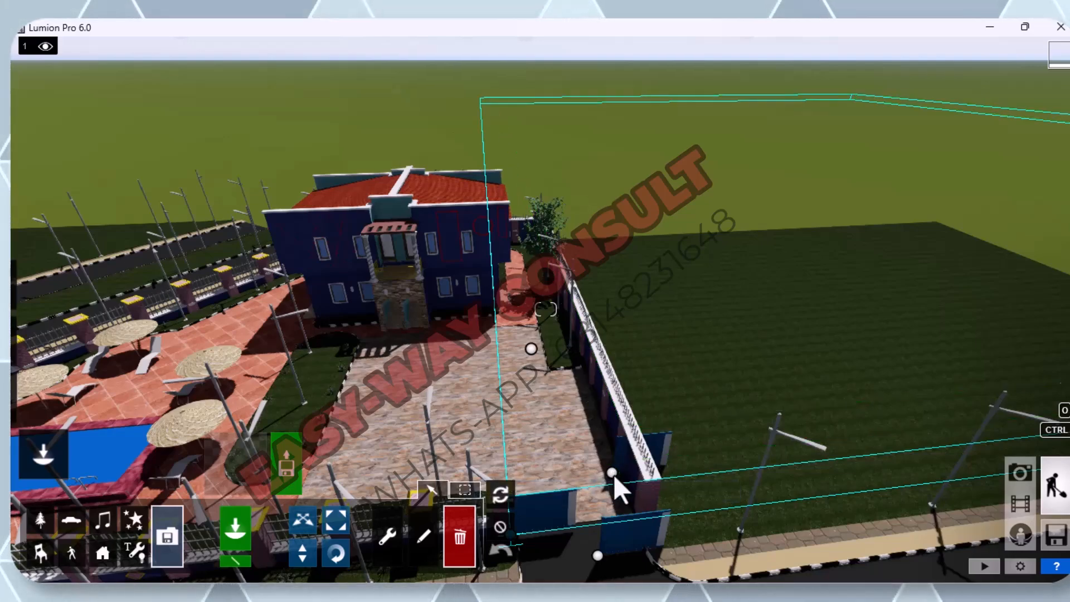
pyautogui.click(614, 474)
# Step: Rotate the gate copy on the driveway about half a turn so it faces the original gate leaf
pyautogui.scroll(-1, 626, 313)
pyautogui.scroll(-2, 626, 314)
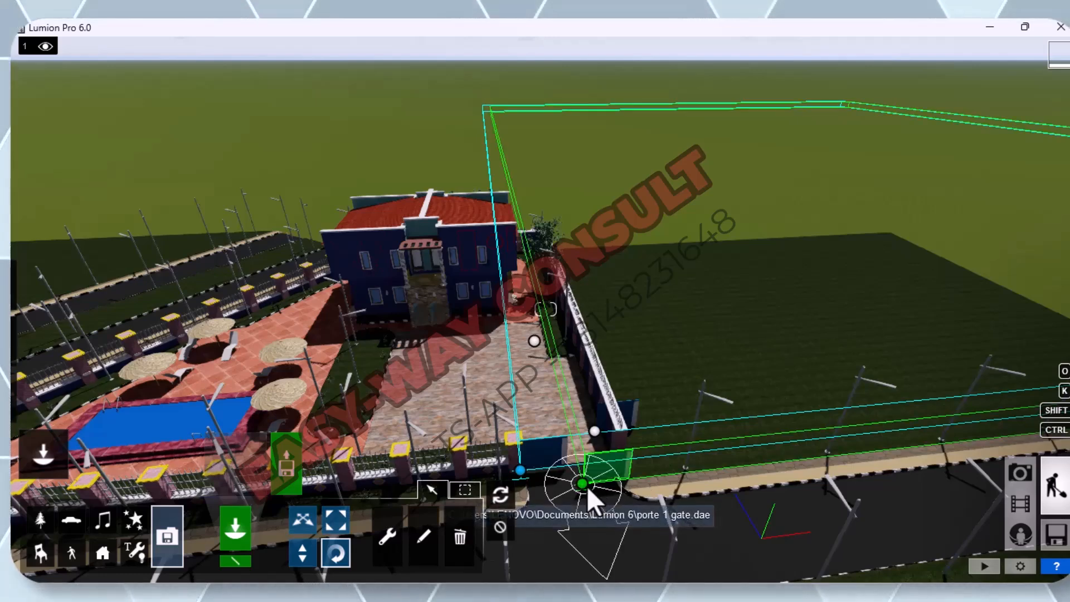
pyautogui.moveTo(584, 484); pyautogui.dragTo(499, 497)
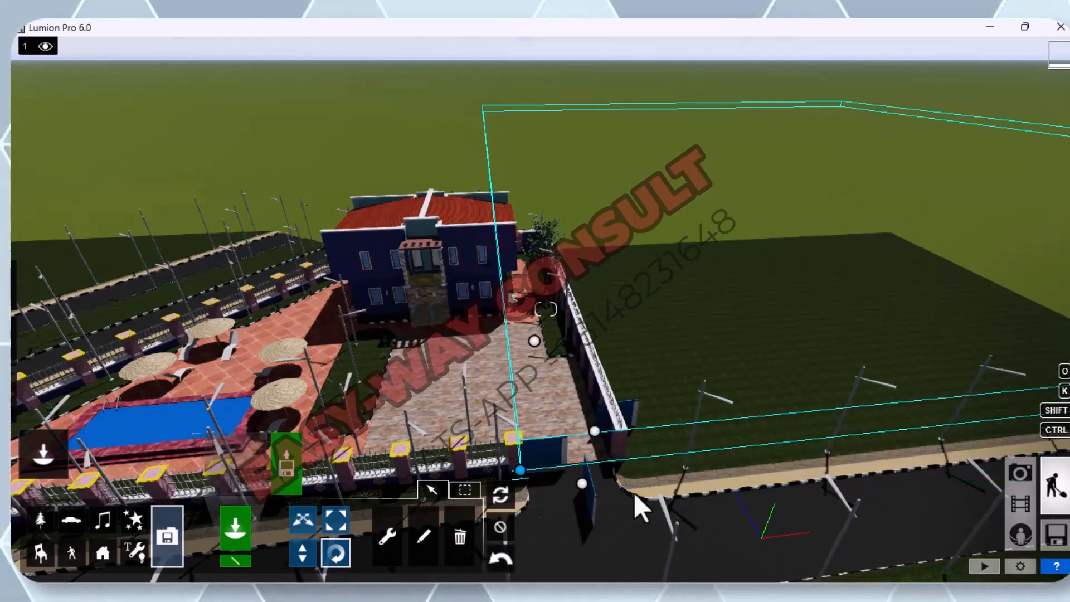
pyautogui.moveTo(582, 489)
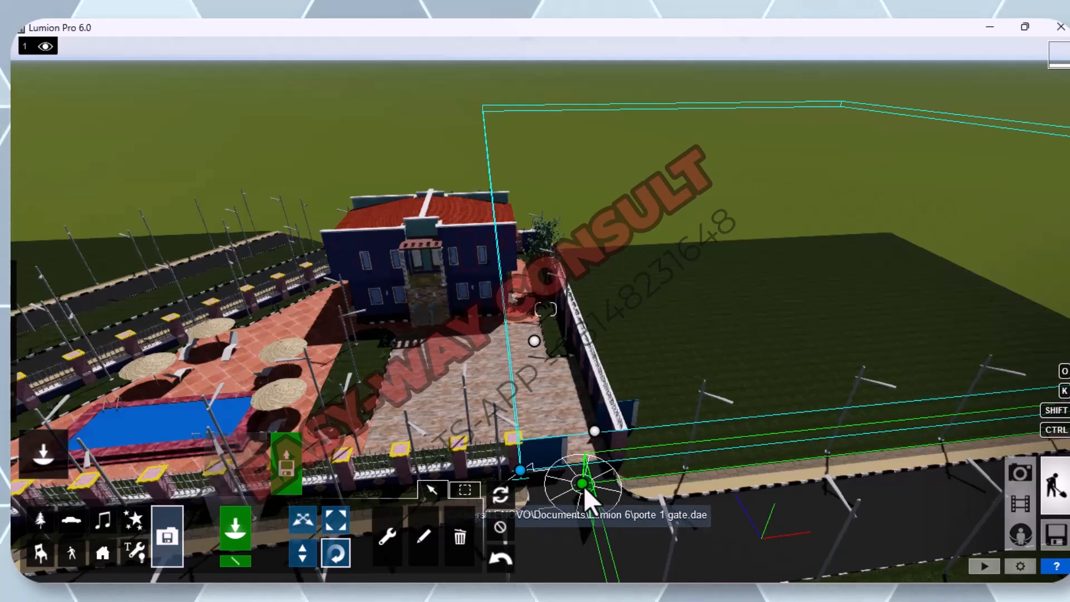
pyautogui.moveTo(583, 482); pyautogui.dragTo(556, 292)
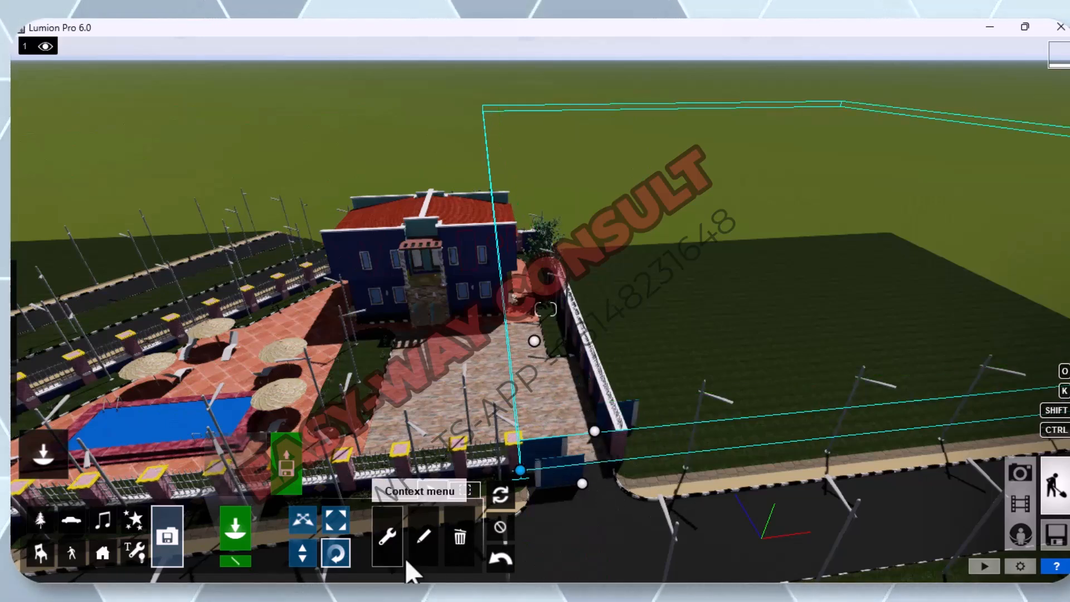
# Step: Delete the remaining surplus gate copy behind the boundary wall
pyautogui.click(461, 537)
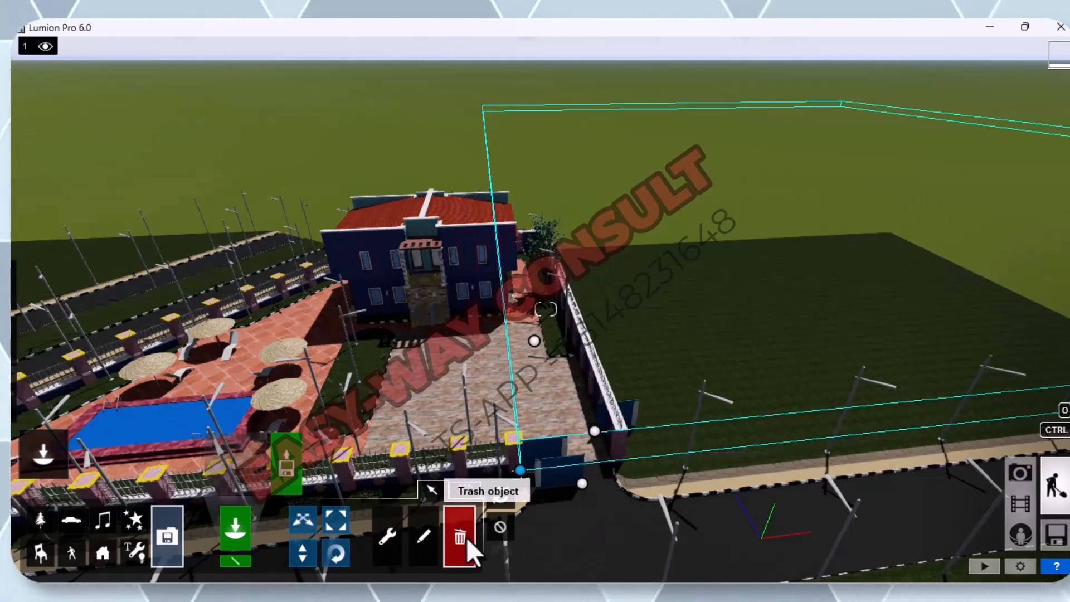
pyautogui.click(595, 430)
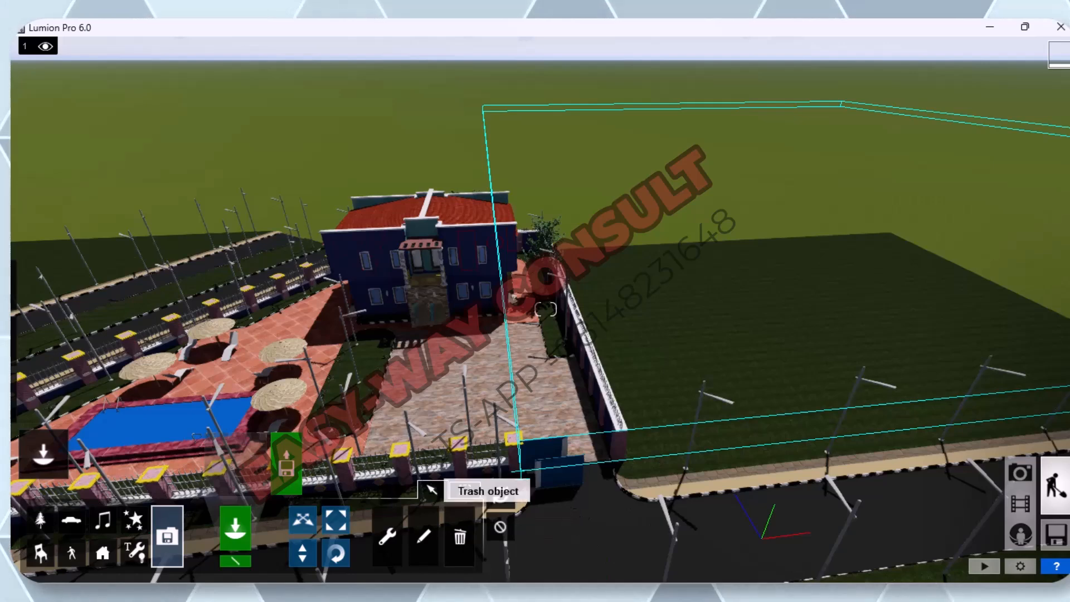
# Step: Move the rotated gate copy horizontally into the gap between the original gate leaf and the boundary wall
pyautogui.click(338, 554)
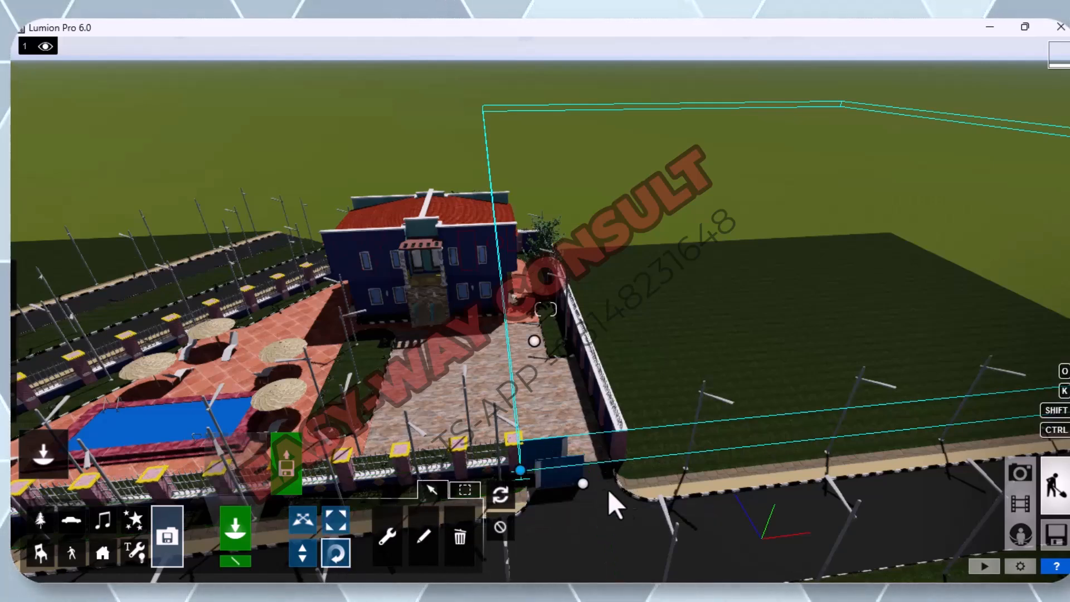
pyautogui.click(302, 521)
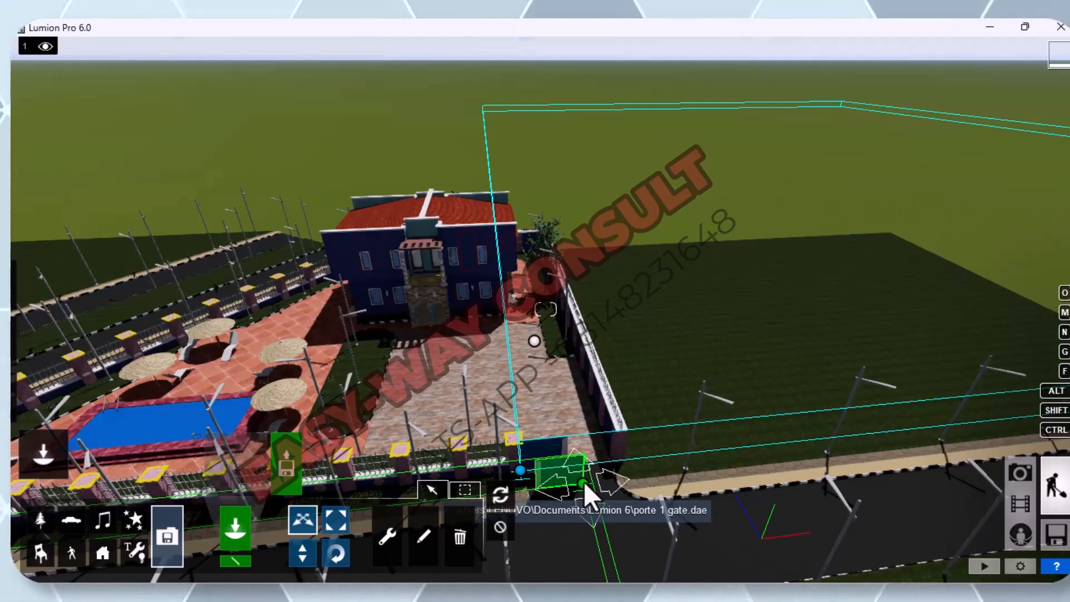
pyautogui.moveTo(584, 480); pyautogui.dragTo(610, 453)
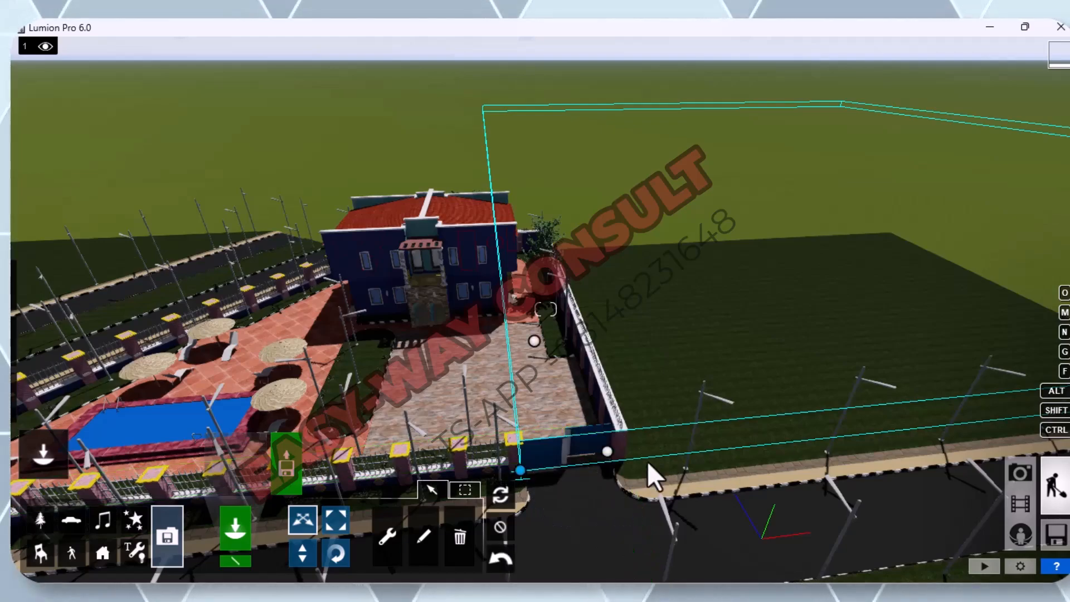
# Step: Examine the fit of the two gate leaves across the driveway entrance from elevated viewpoints
pyautogui.press('w')
pyautogui.press('s')
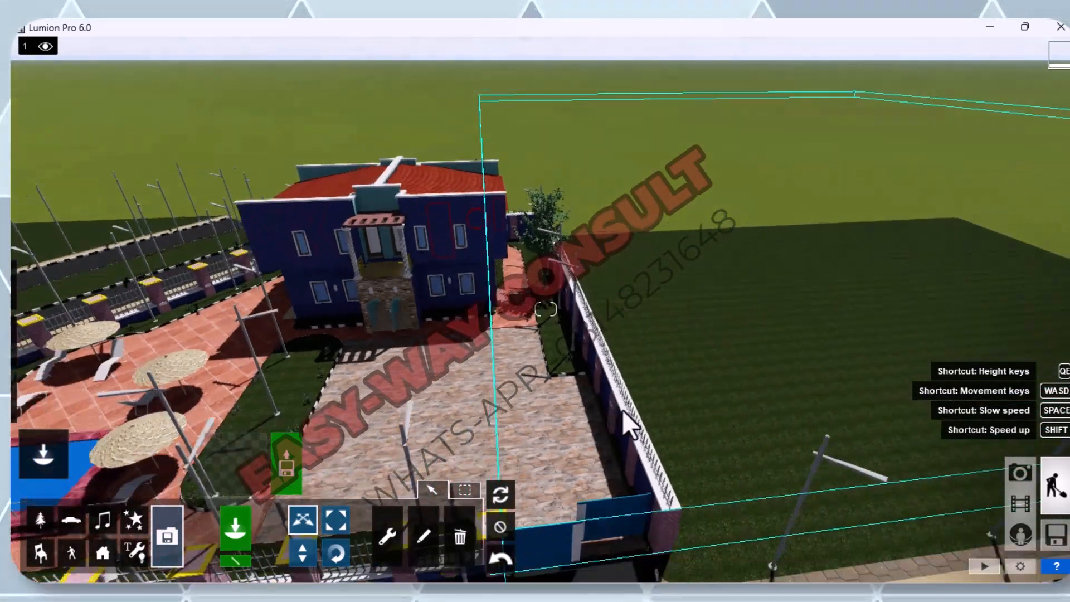
pyautogui.press('s')
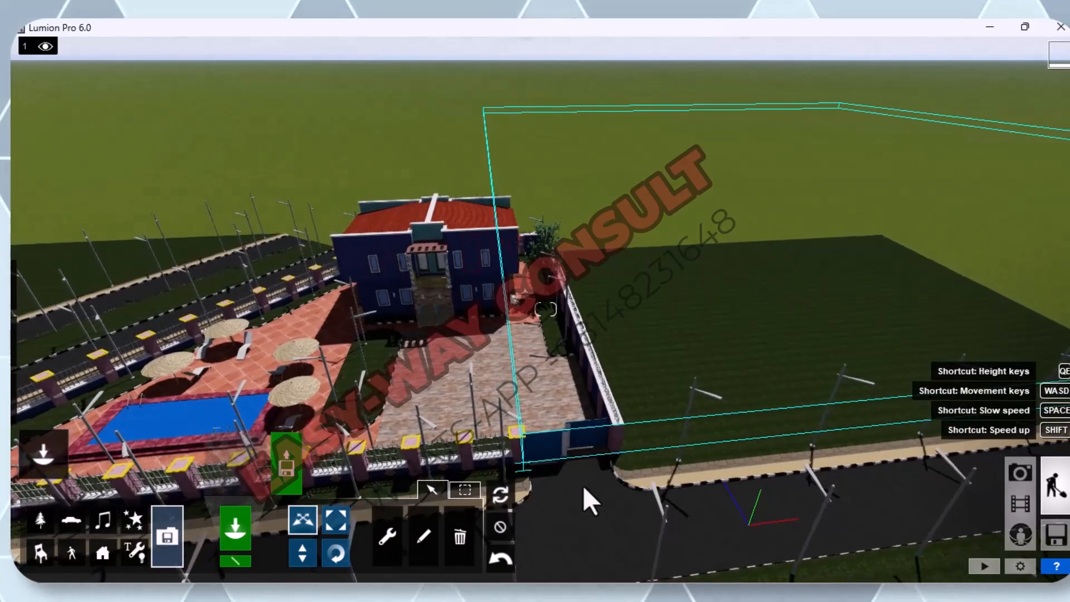
pyautogui.press('e')
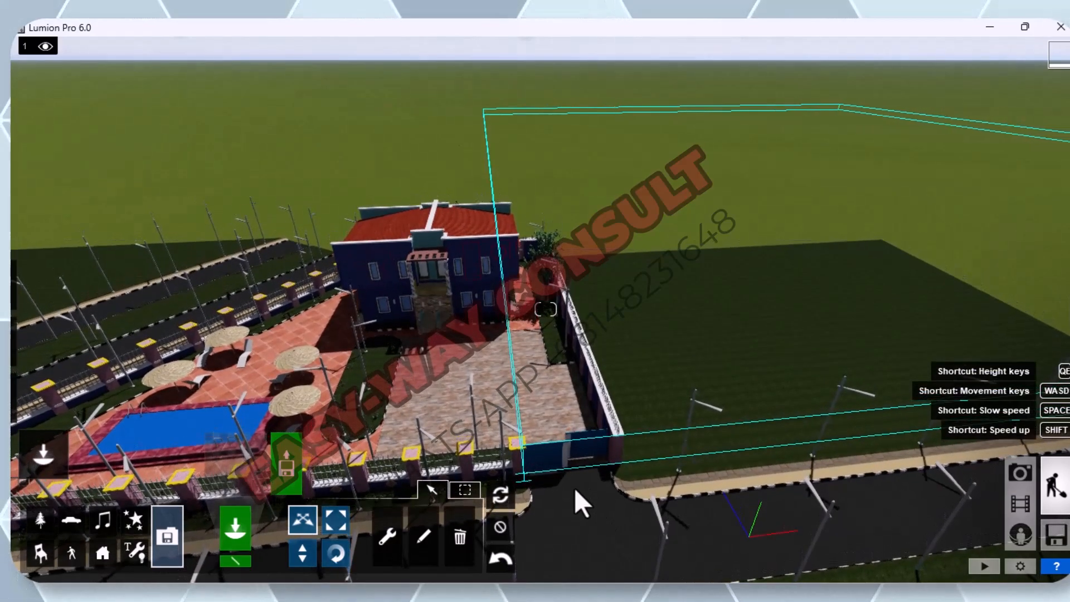
pyautogui.press('e')
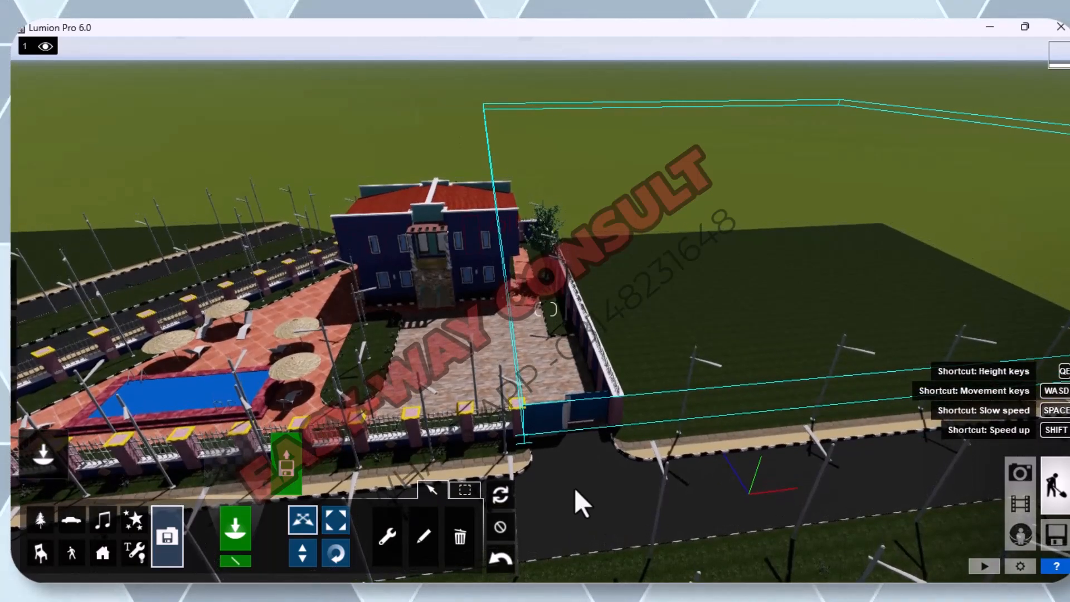
pyautogui.press('e')
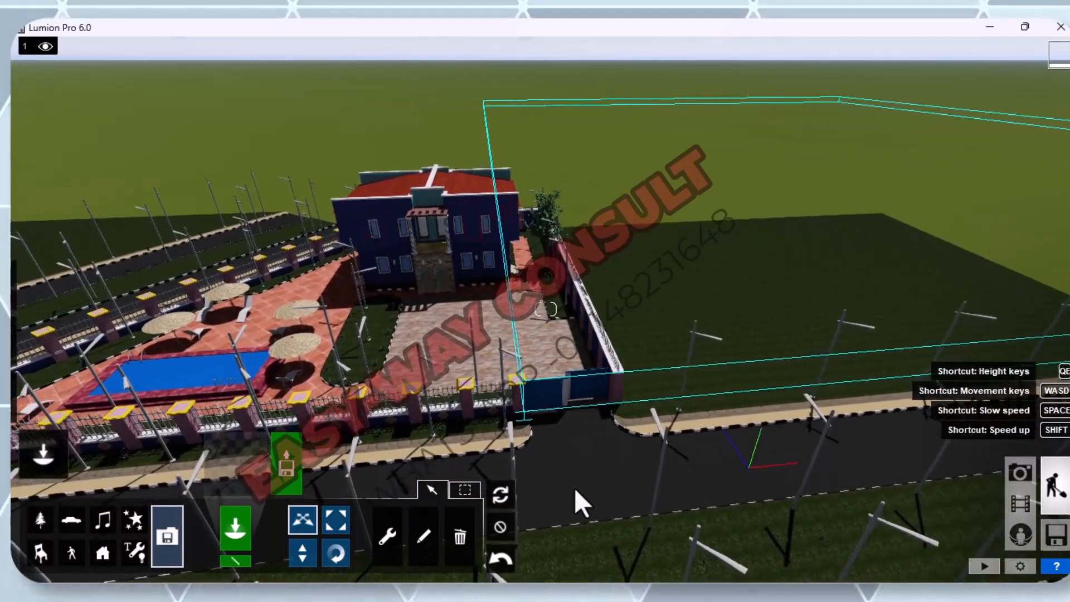
pyautogui.press('e')
pyautogui.press('s')
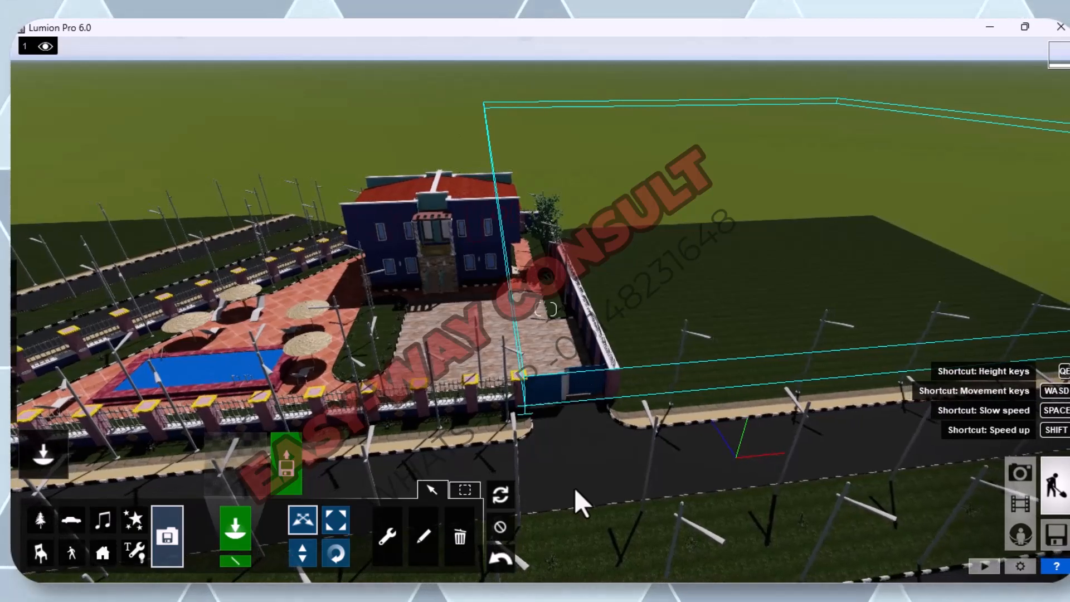
# Step: Nudge the rotated gate copy horizontally toward the road so it lines up with the original leaf and meets the boundary wall pillar
pyautogui.press('a')
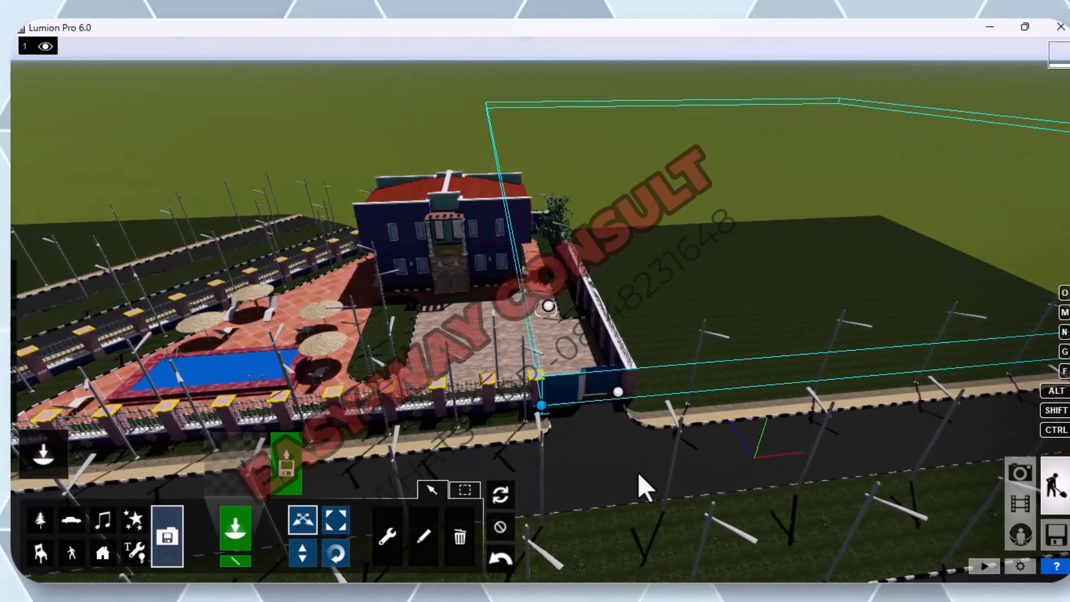
pyautogui.moveTo(626, 378); pyautogui.dragTo(603, 414, button='right')
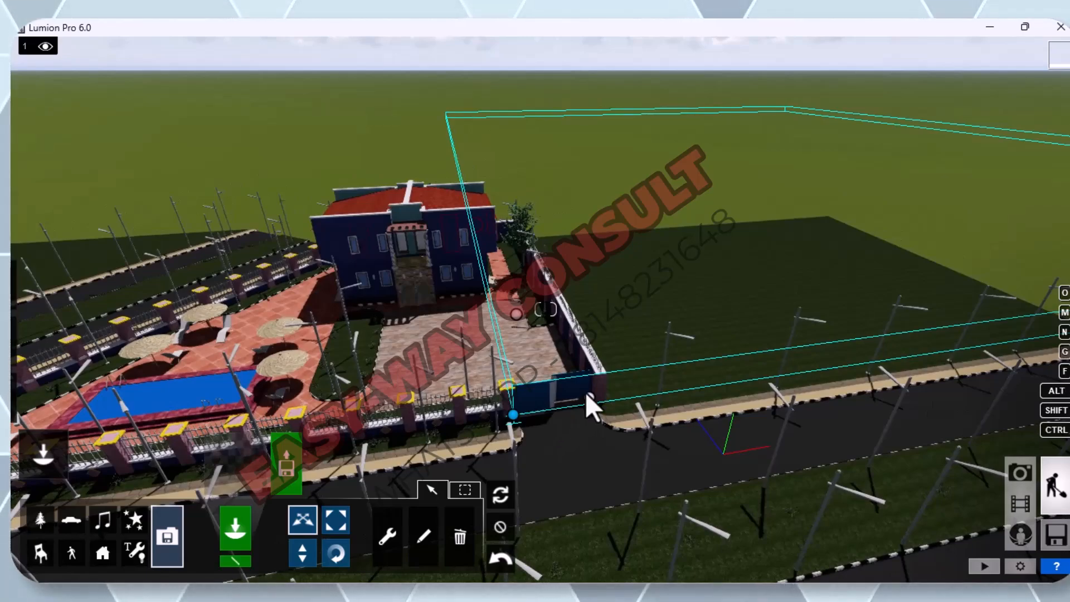
pyautogui.press('d')
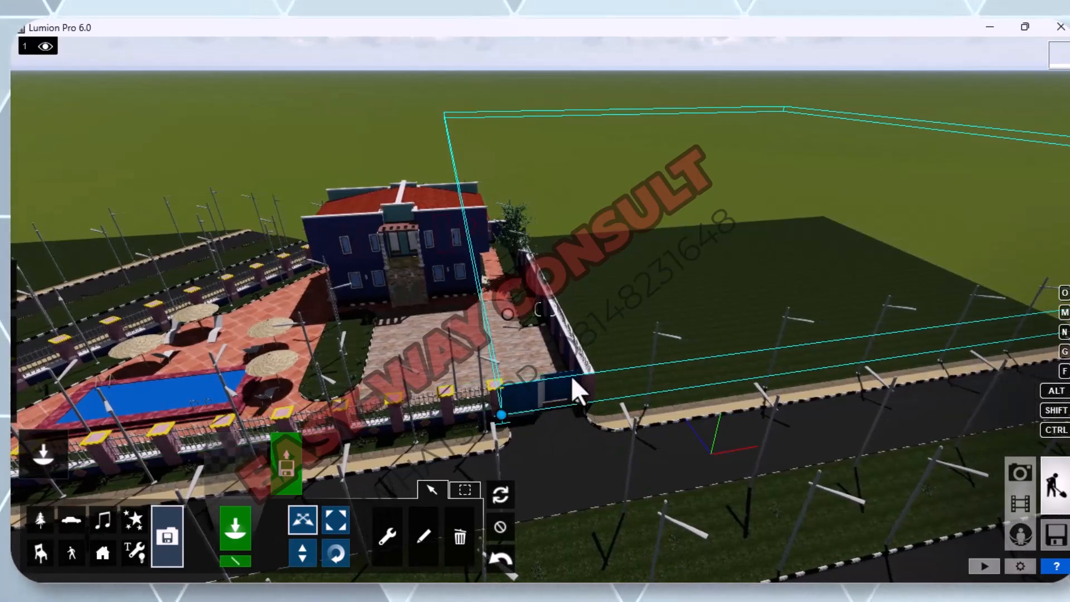
pyautogui.press('w')
pyautogui.press('s')
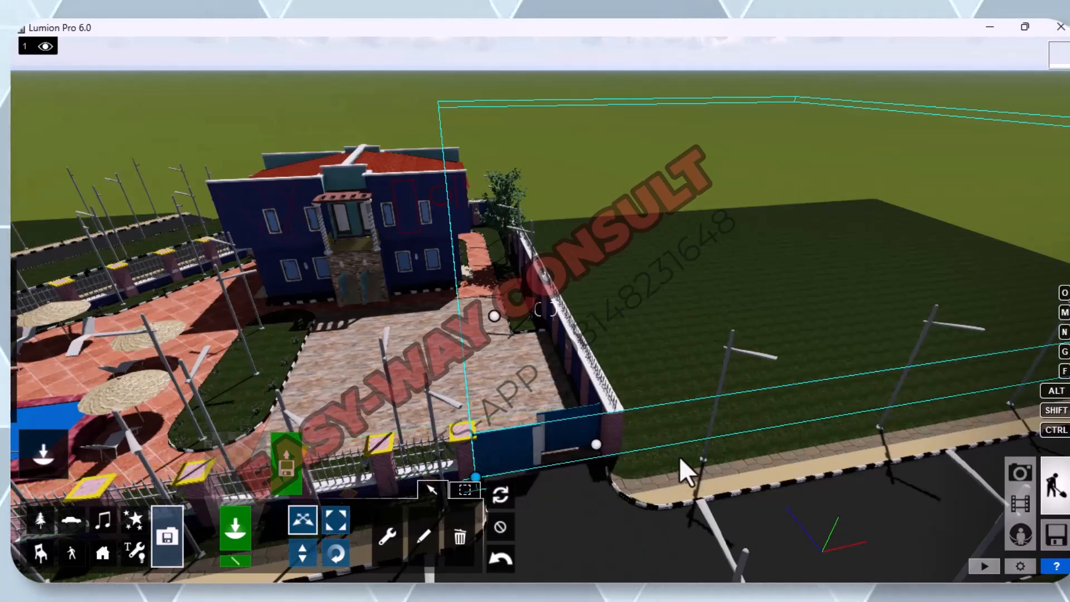
pyautogui.scroll(5, 604, 447)
pyautogui.scroll(-5, 603, 447)
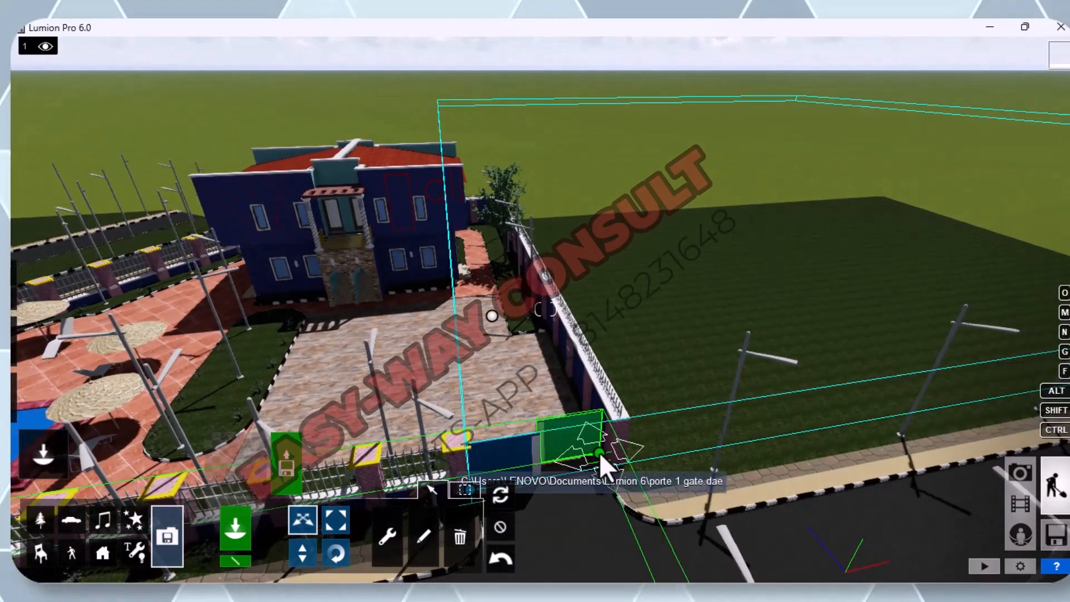
pyautogui.moveTo(599, 452); pyautogui.dragTo(608, 463)
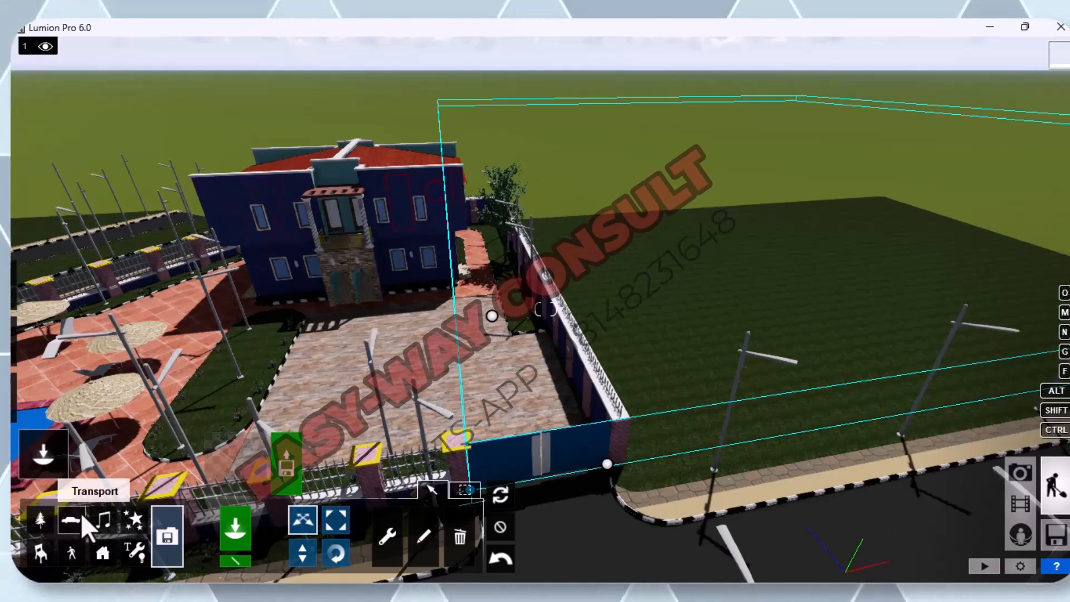
# Step: Examine the alignment of the two closed gate leaves at the driveway entrance from nearer and farther elevated viewpoints
pyautogui.press('w')
pyautogui.moveTo(595, 451); pyautogui.dragTo(604, 452, button='right')
pyautogui.scroll(-5, 603, 449)
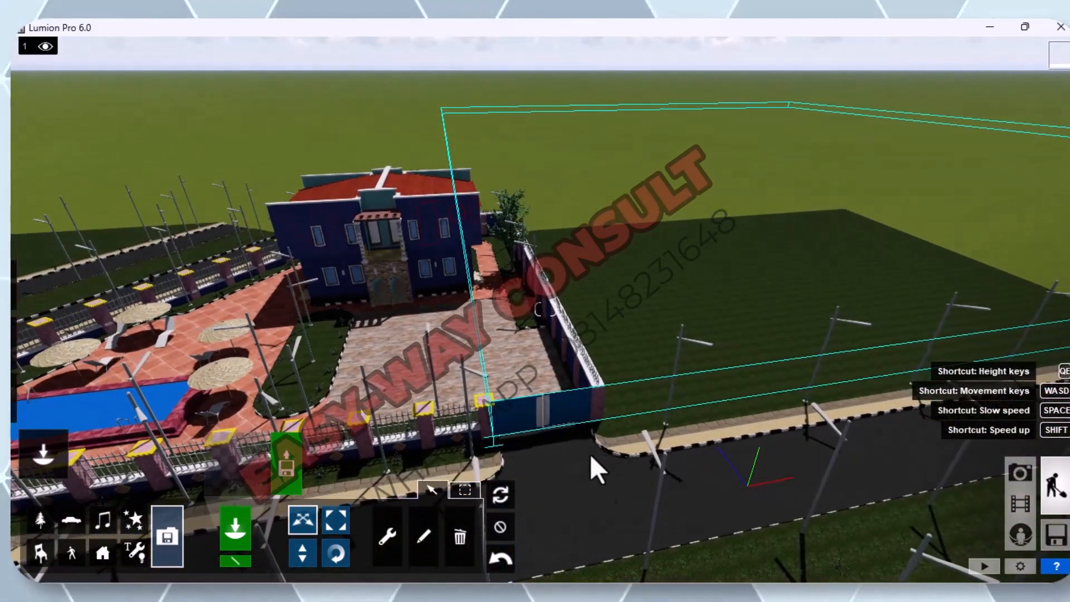
pyautogui.scroll(3, 554, 483)
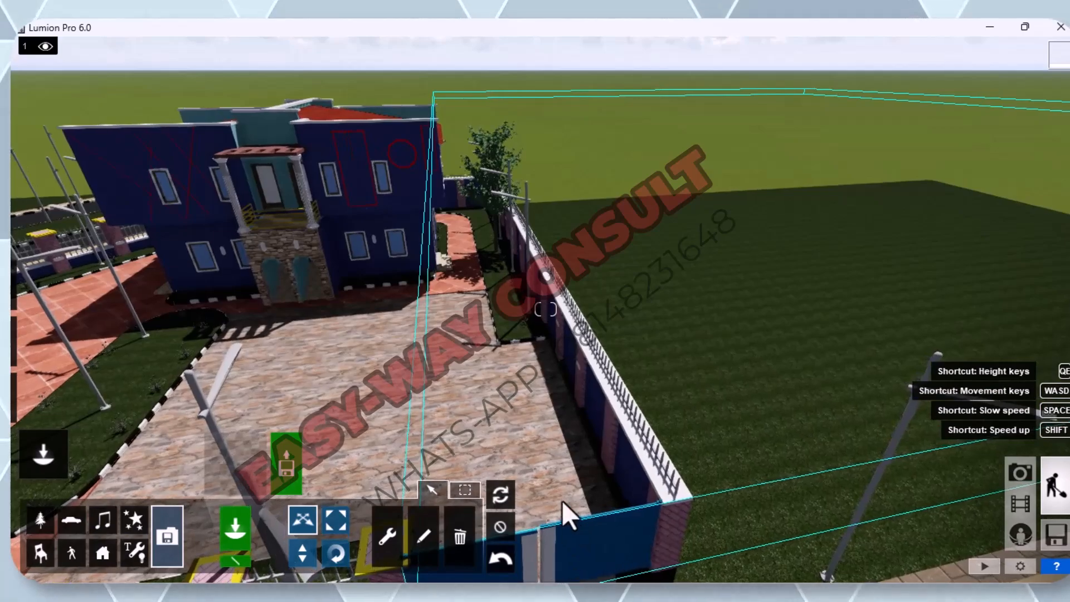
pyautogui.scroll(-3, 568, 481)
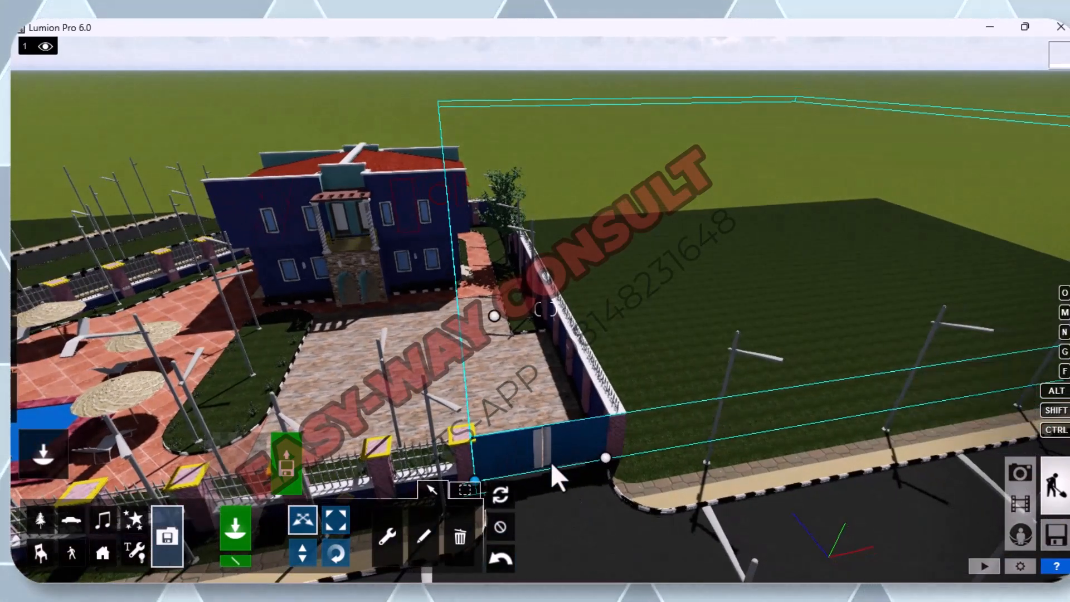
pyautogui.scroll(3, 548, 460)
pyautogui.scroll(-4, 572, 472)
pyautogui.scroll(1, 573, 486)
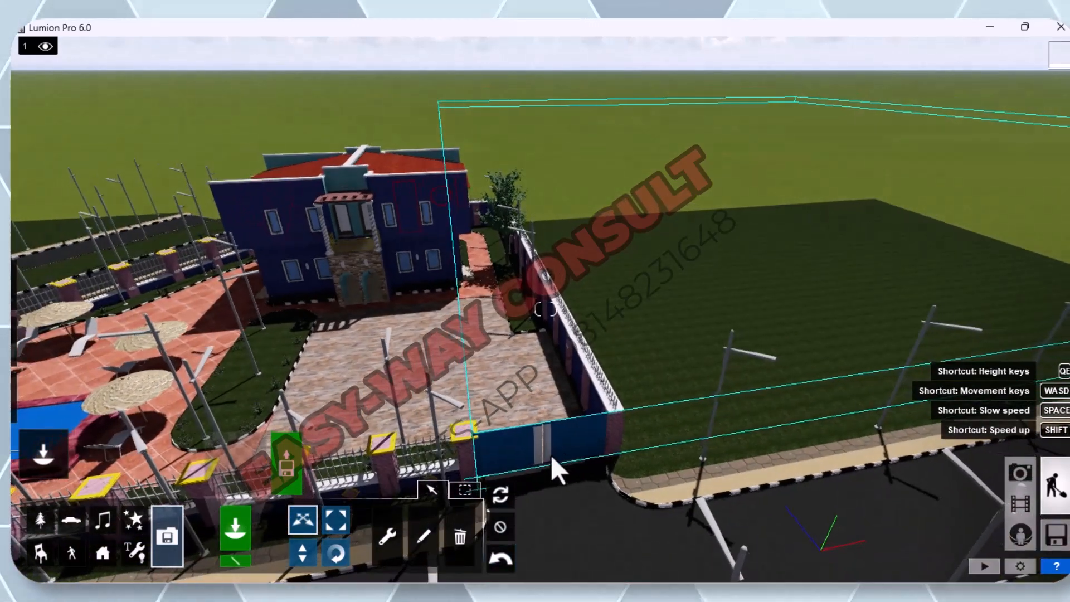
pyautogui.scroll(2, 549, 456)
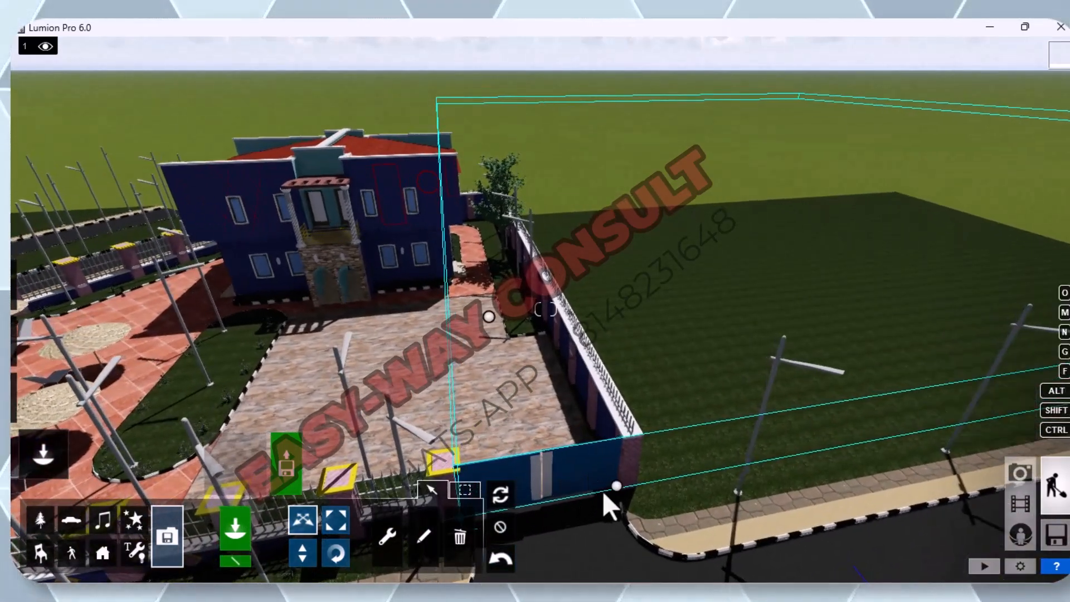
pyautogui.moveTo(696, 489); pyautogui.dragTo(595, 481, button='right')
pyautogui.scroll(-2, 593, 478)
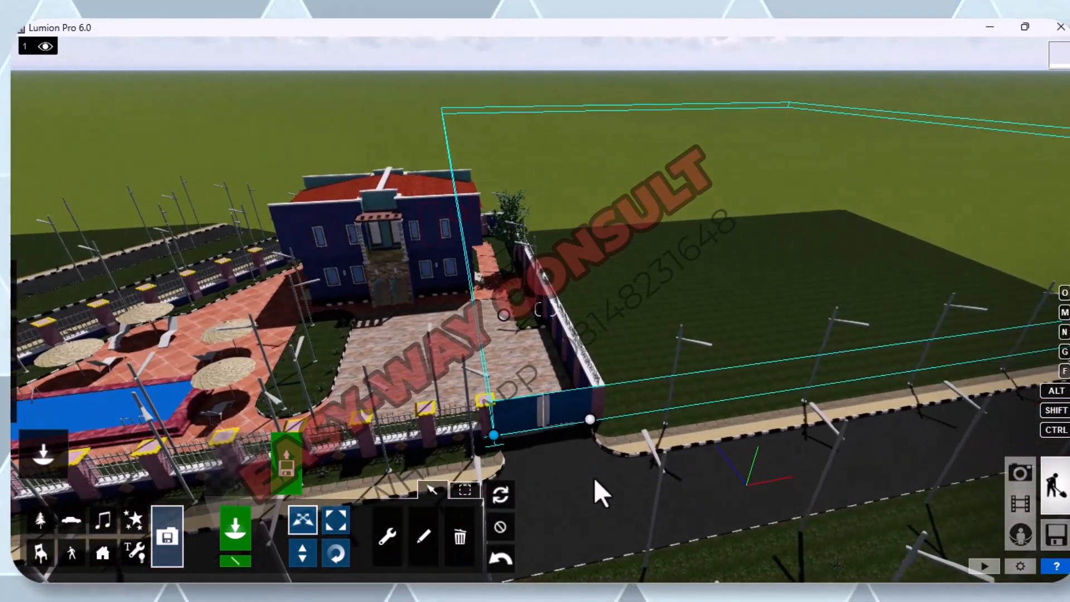
pyautogui.scroll(2, 594, 477)
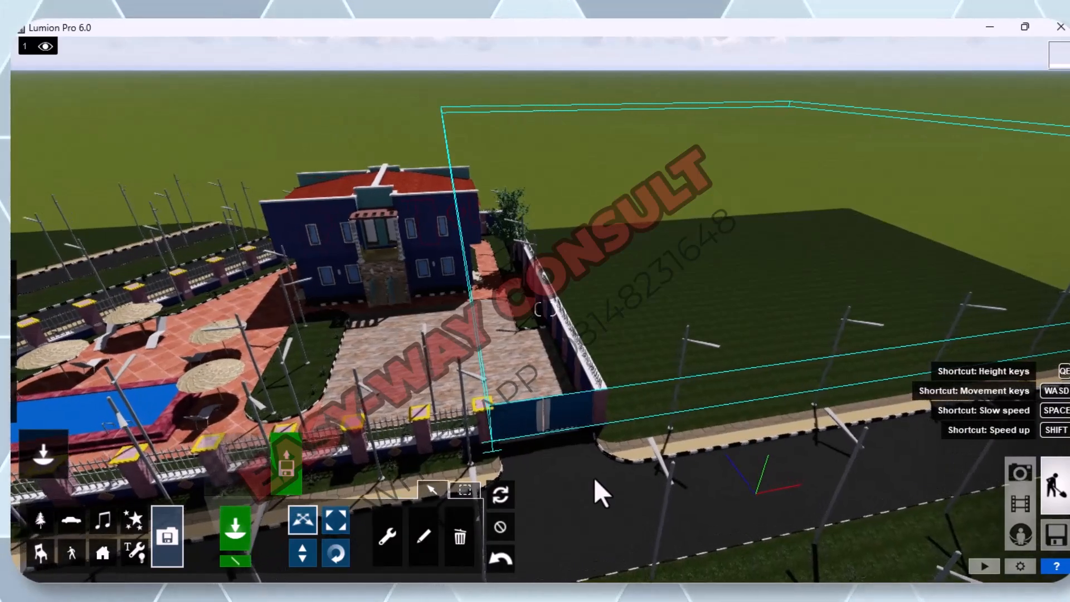
pyautogui.scroll(3, 593, 477)
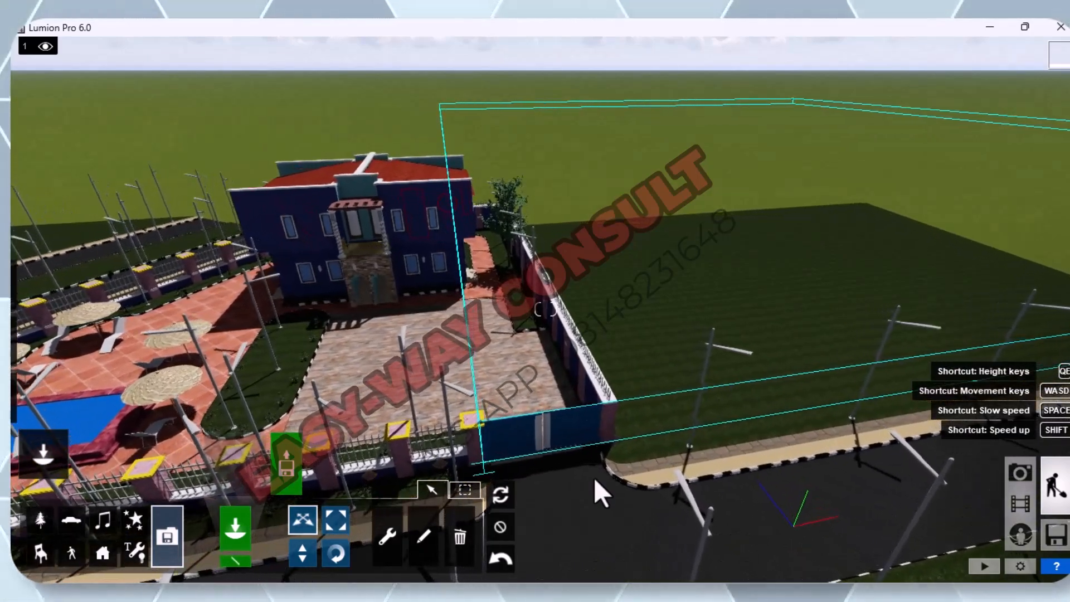
pyautogui.scroll(-2, 594, 477)
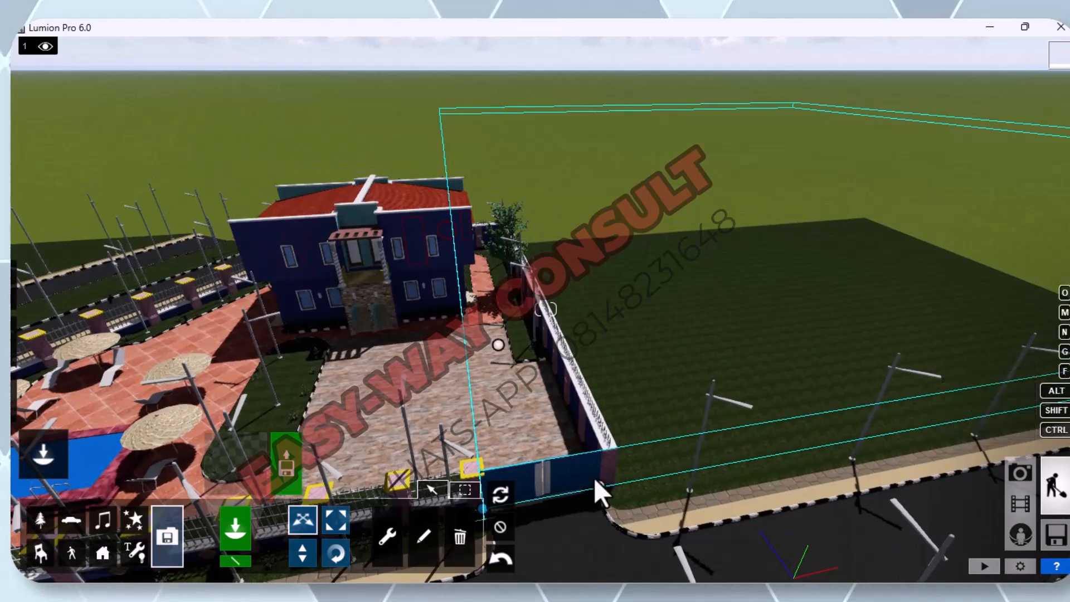
pyautogui.scroll(1, 593, 478)
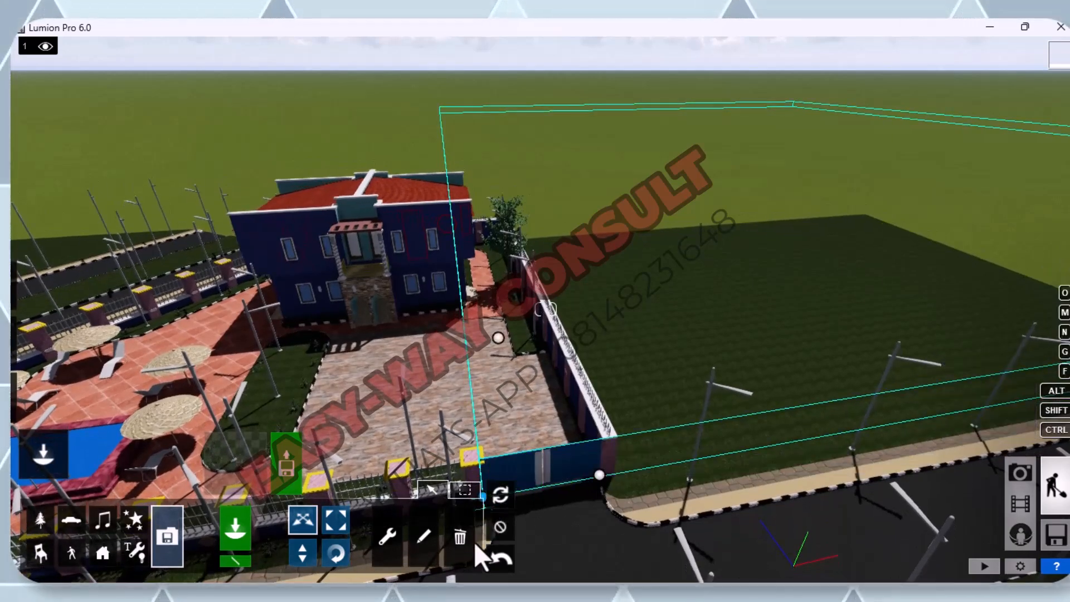
pyautogui.click(487, 493)
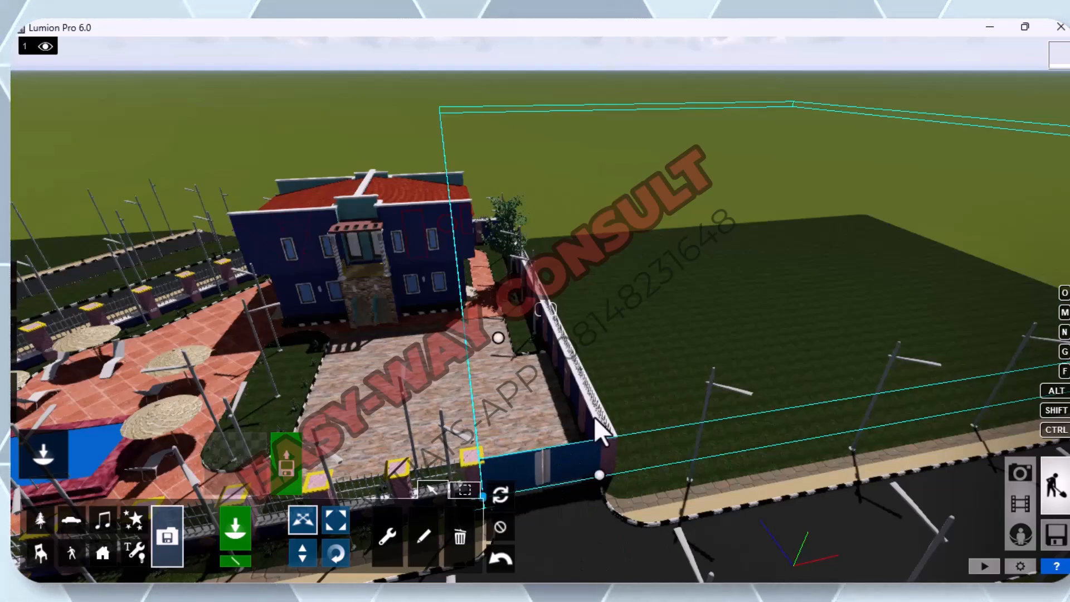
pyautogui.press('w')
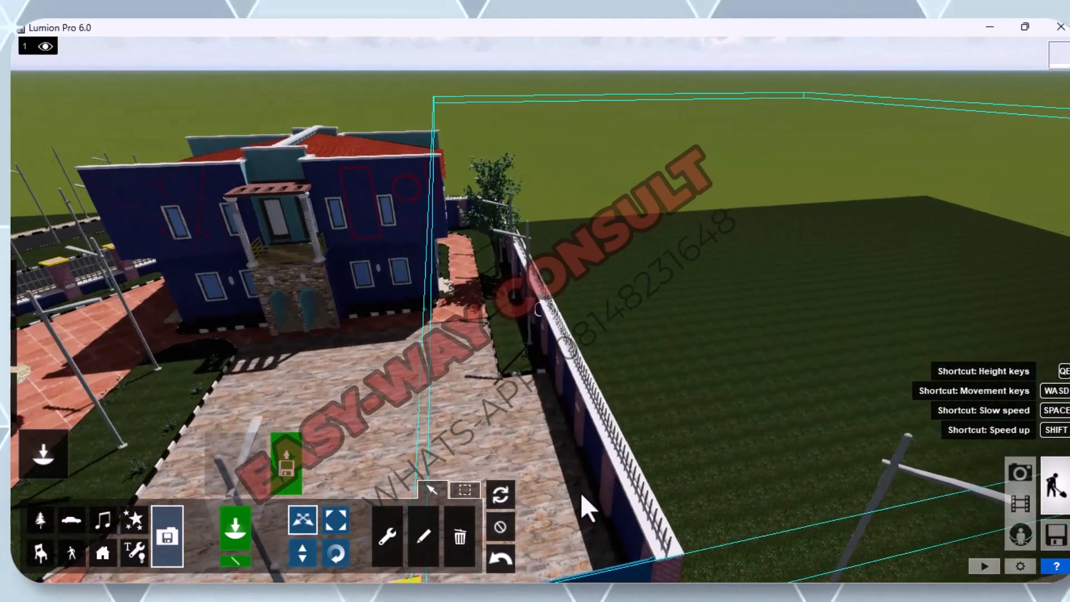
pyautogui.press('s')
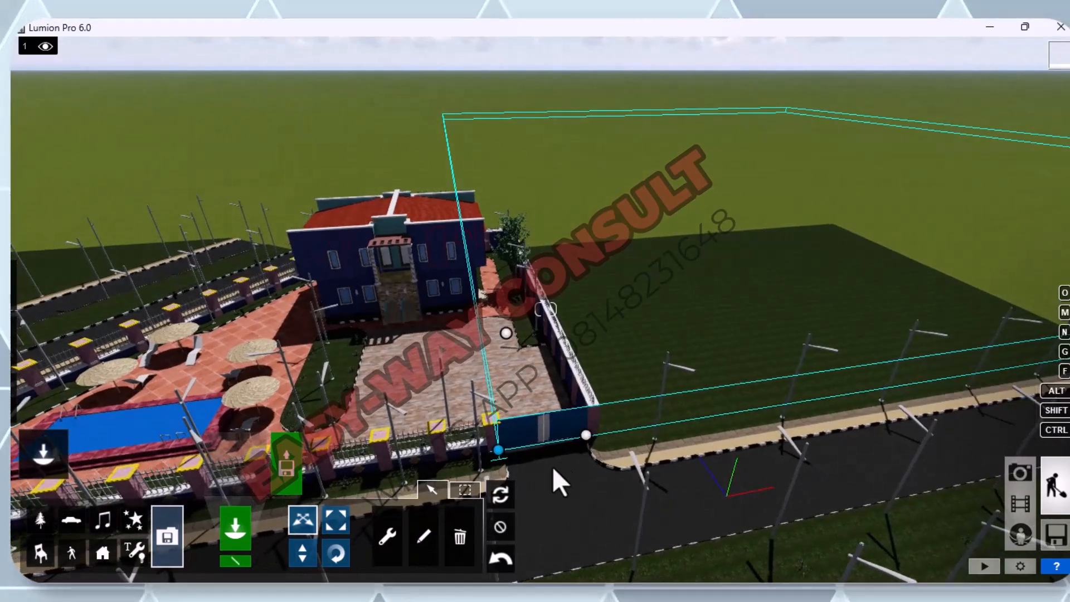